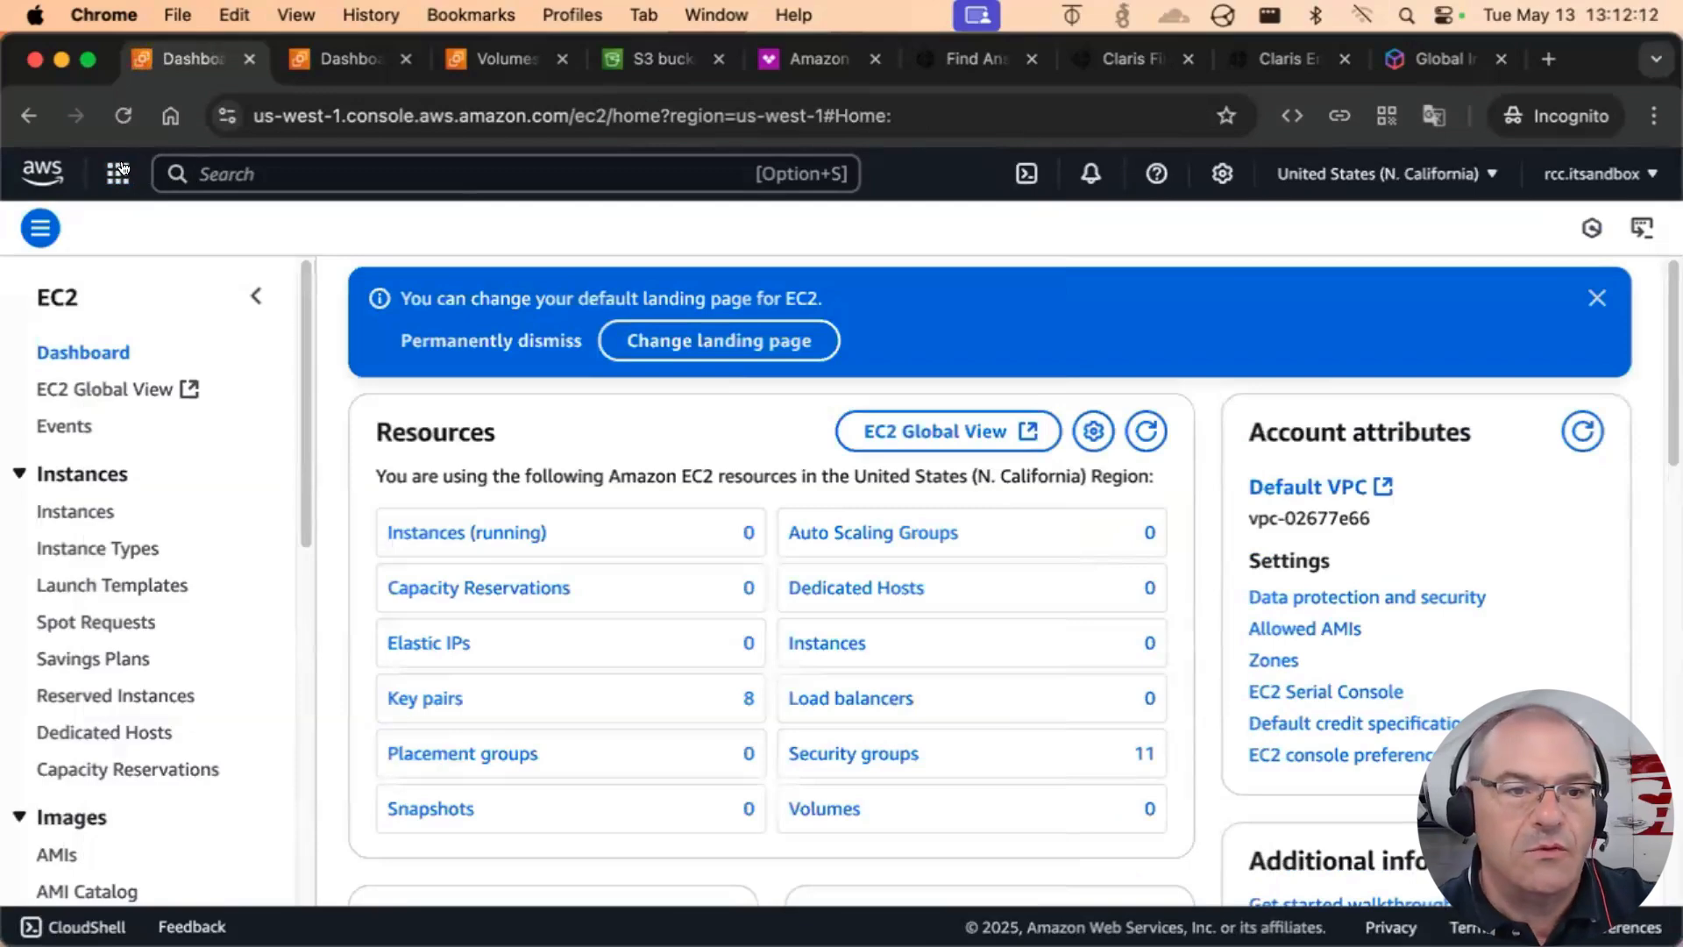
Look through the AWS services list and its recently visited services from Console Home
left_click(576, 400)
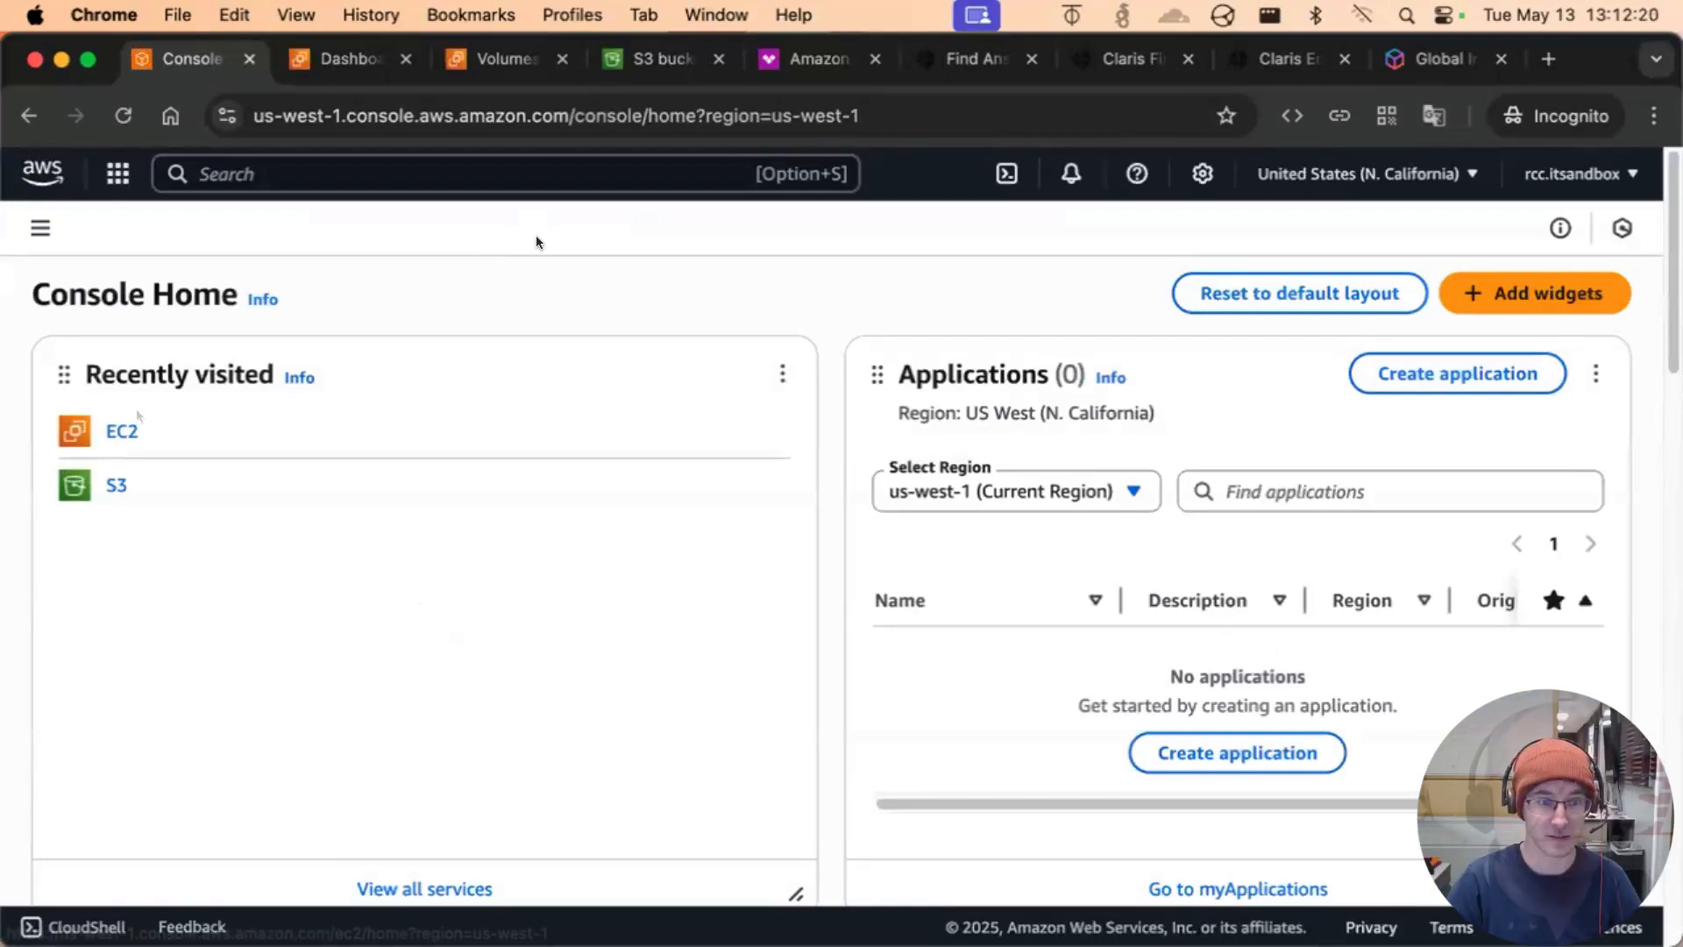
left_click(117, 173)
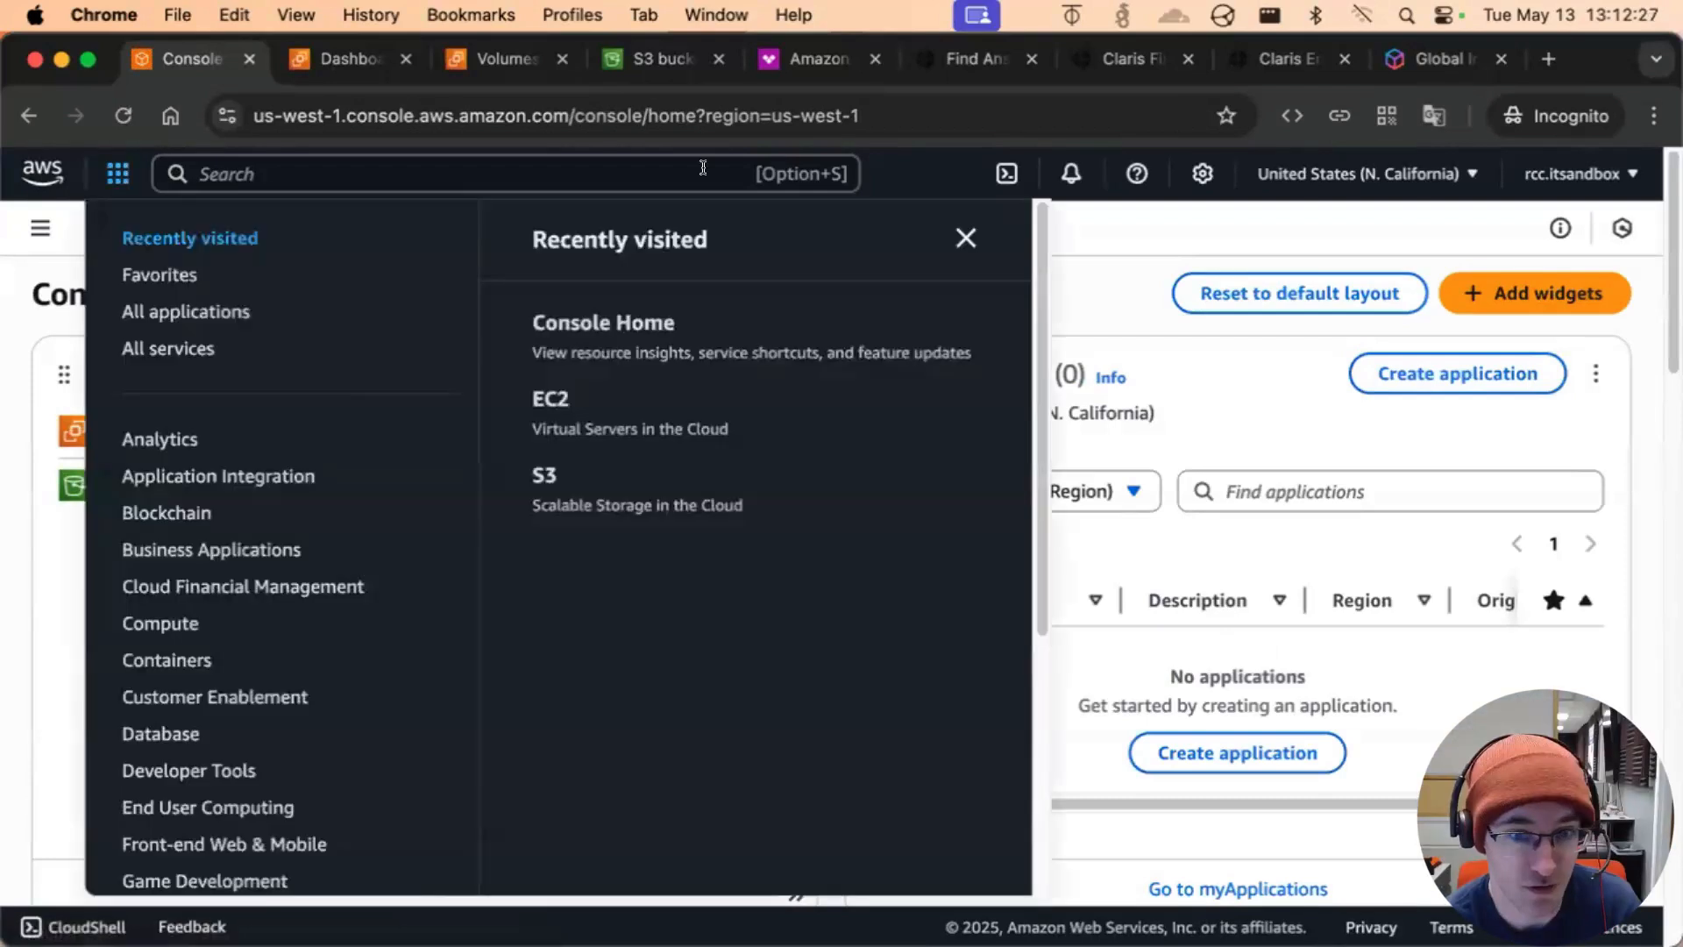
left_click(1210, 235)
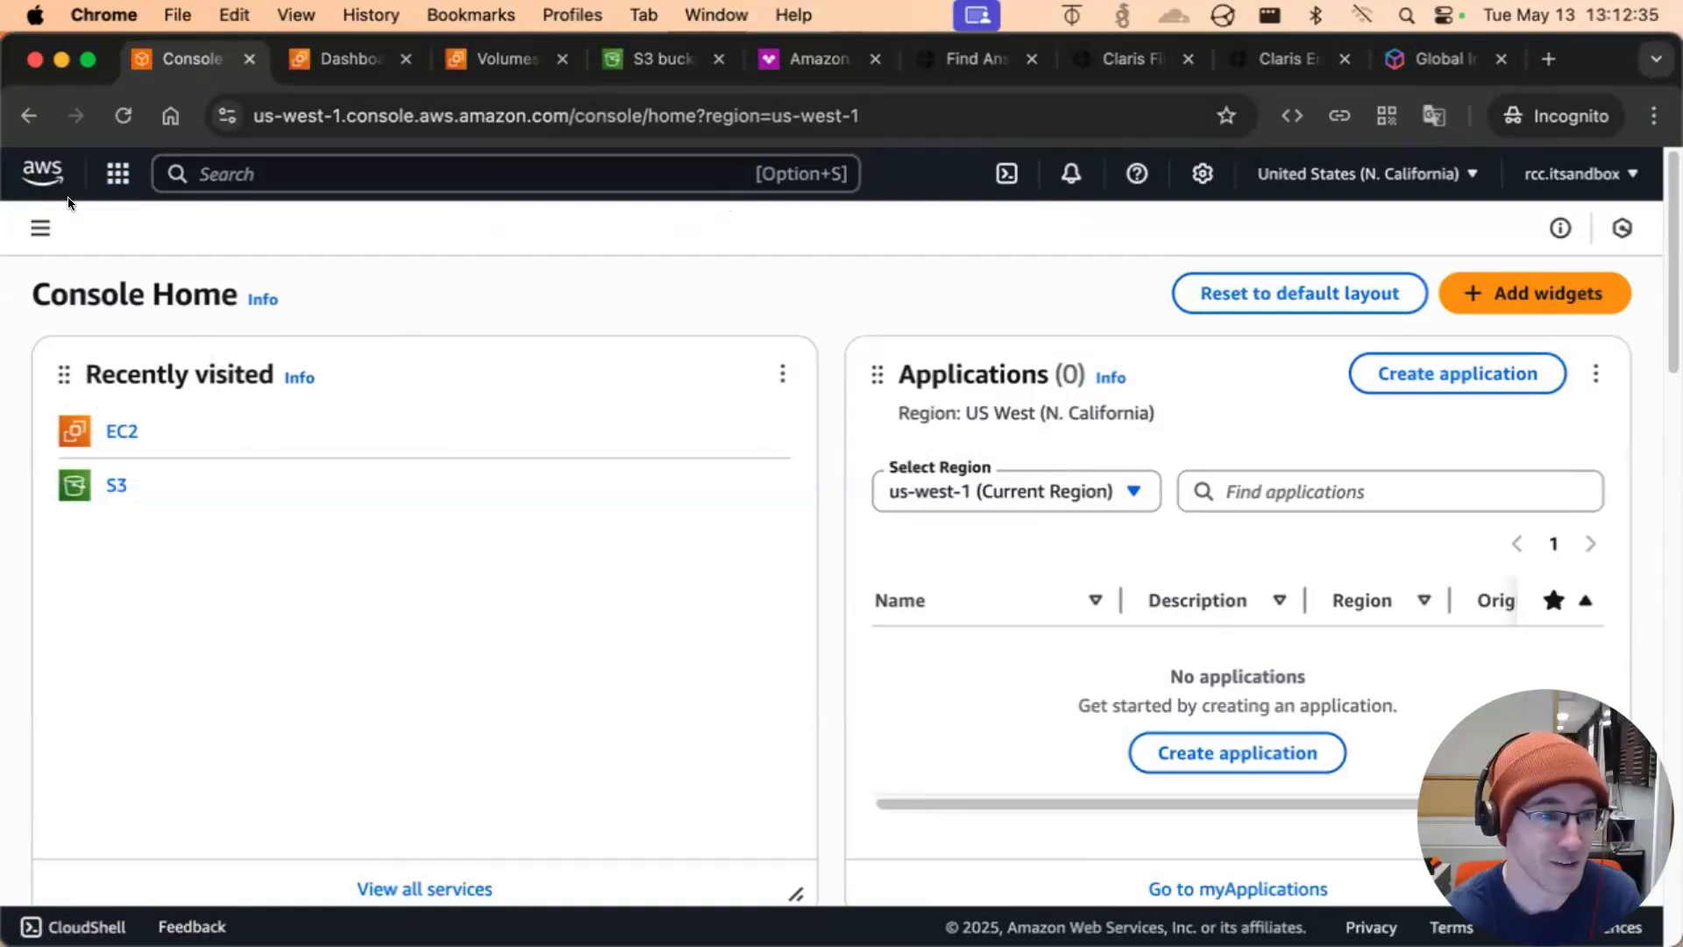
left_click(106, 167)
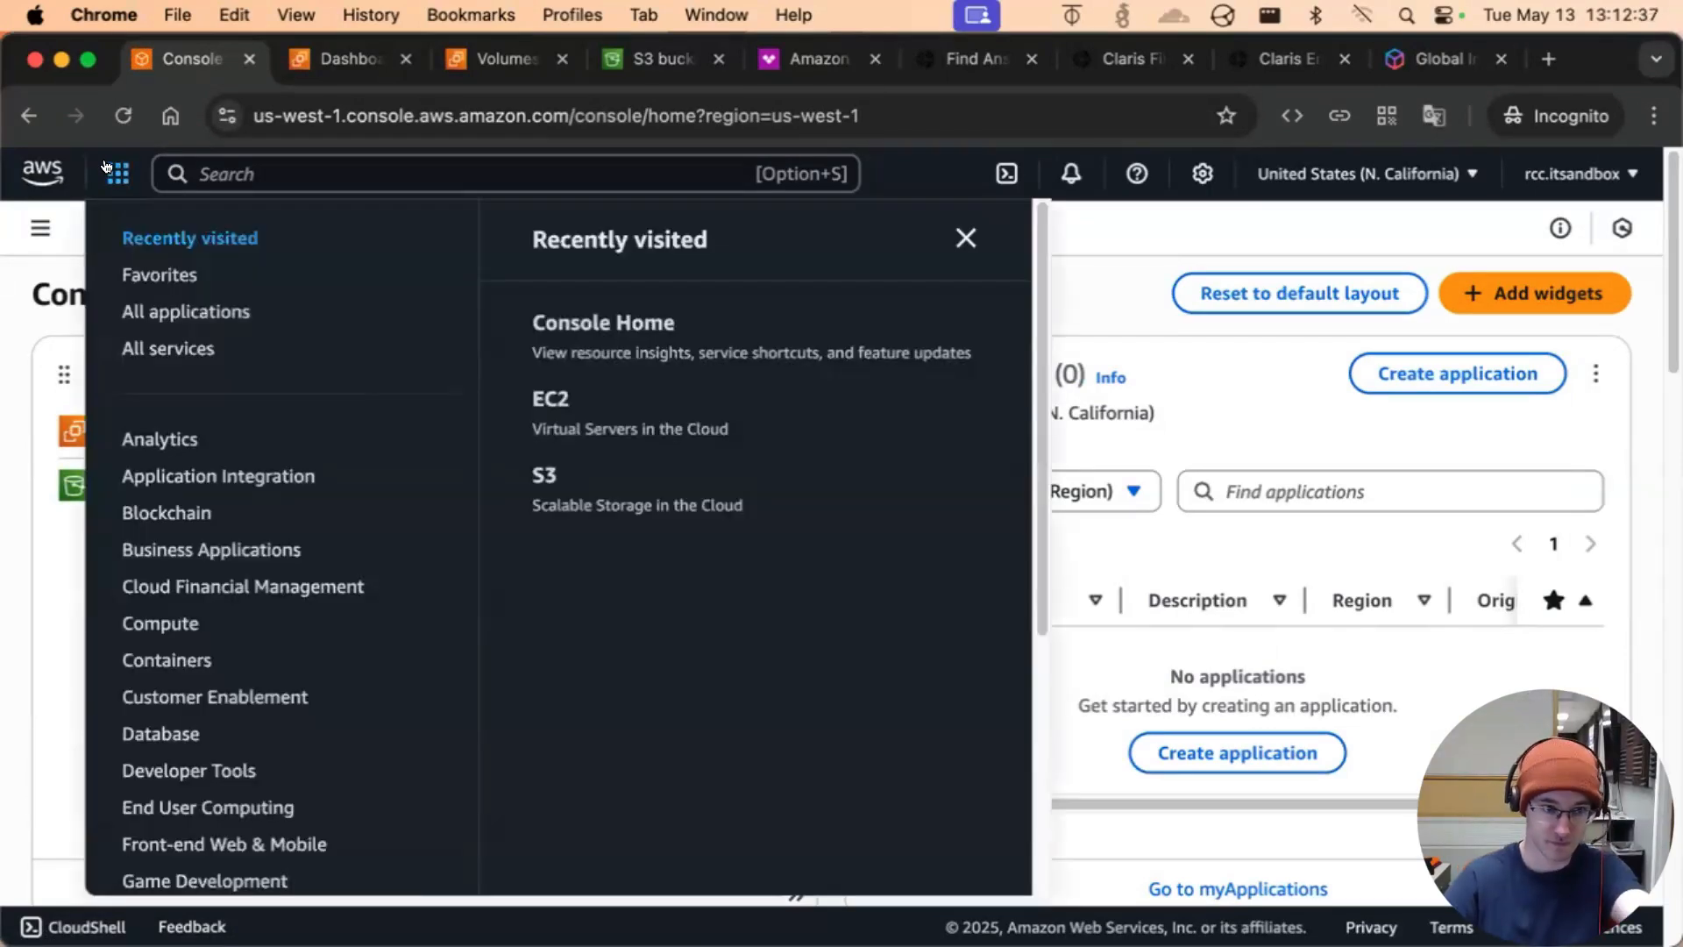
left_click(117, 171)
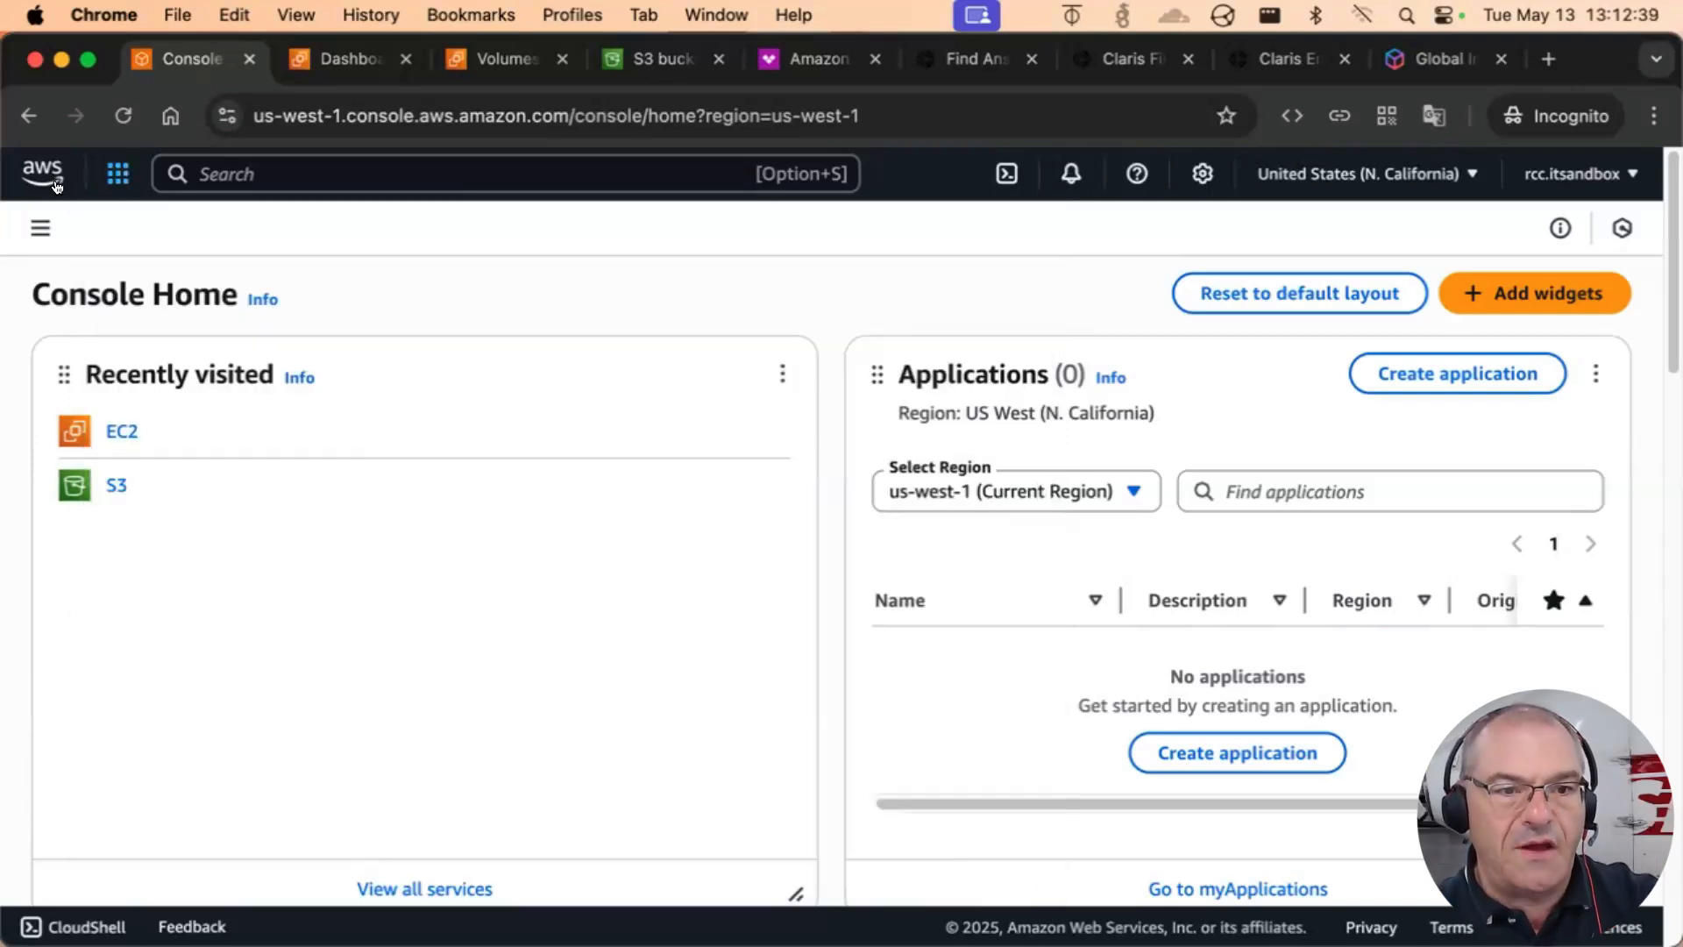
left_click(114, 171)
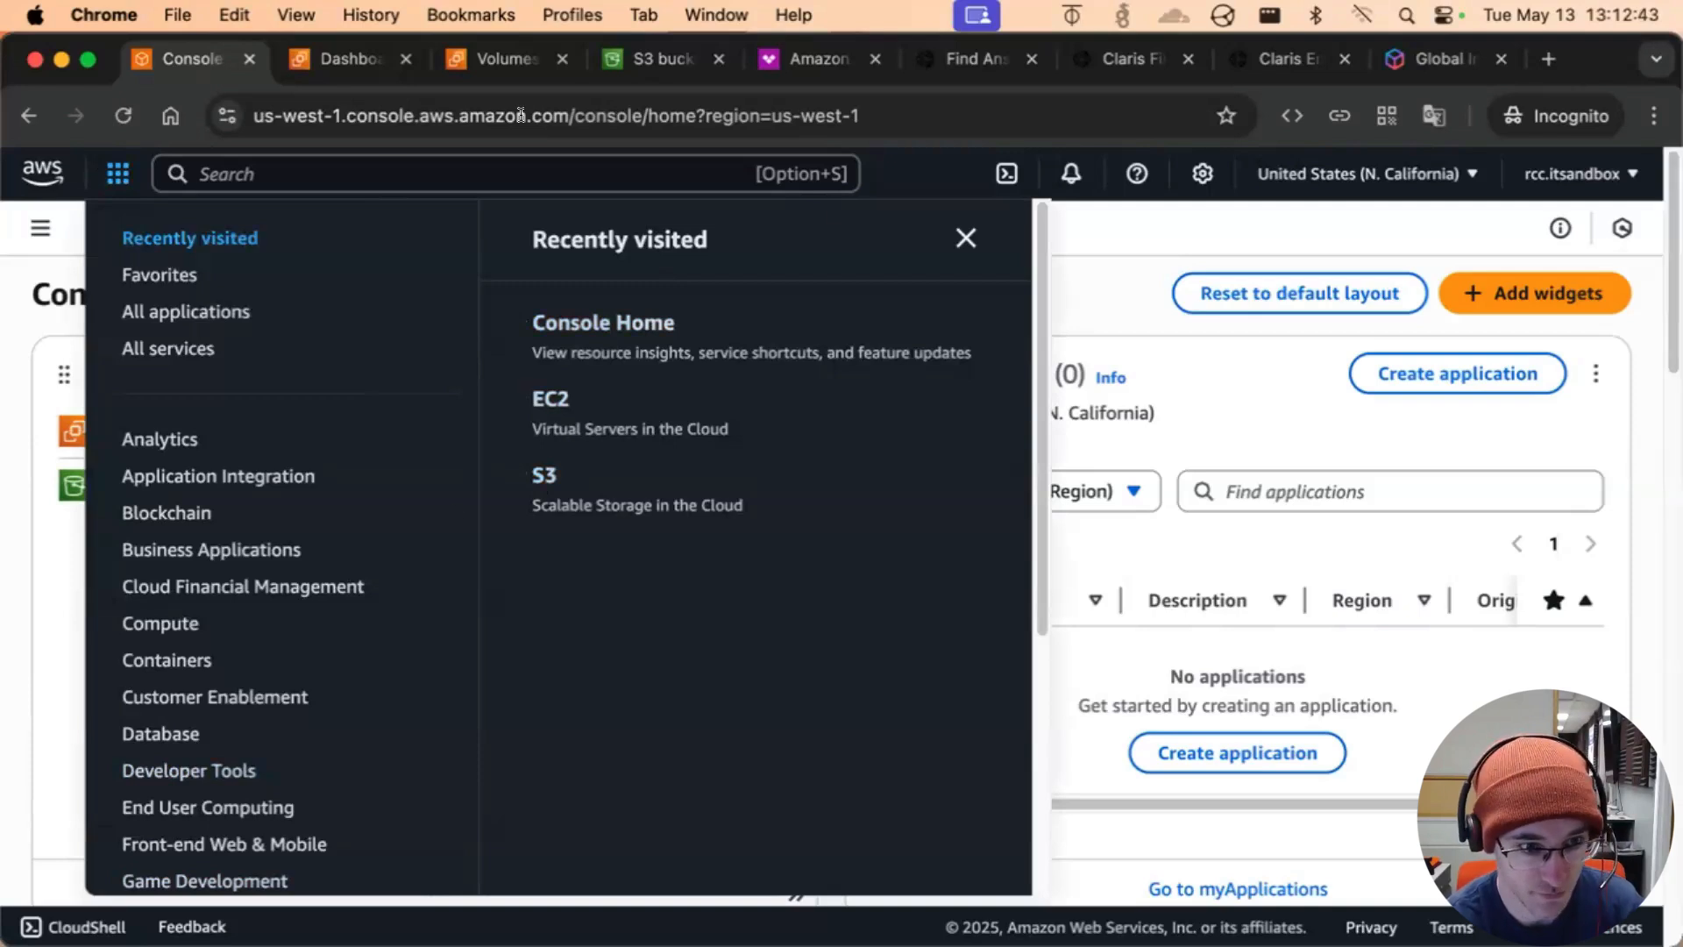
left_click(448, 162)
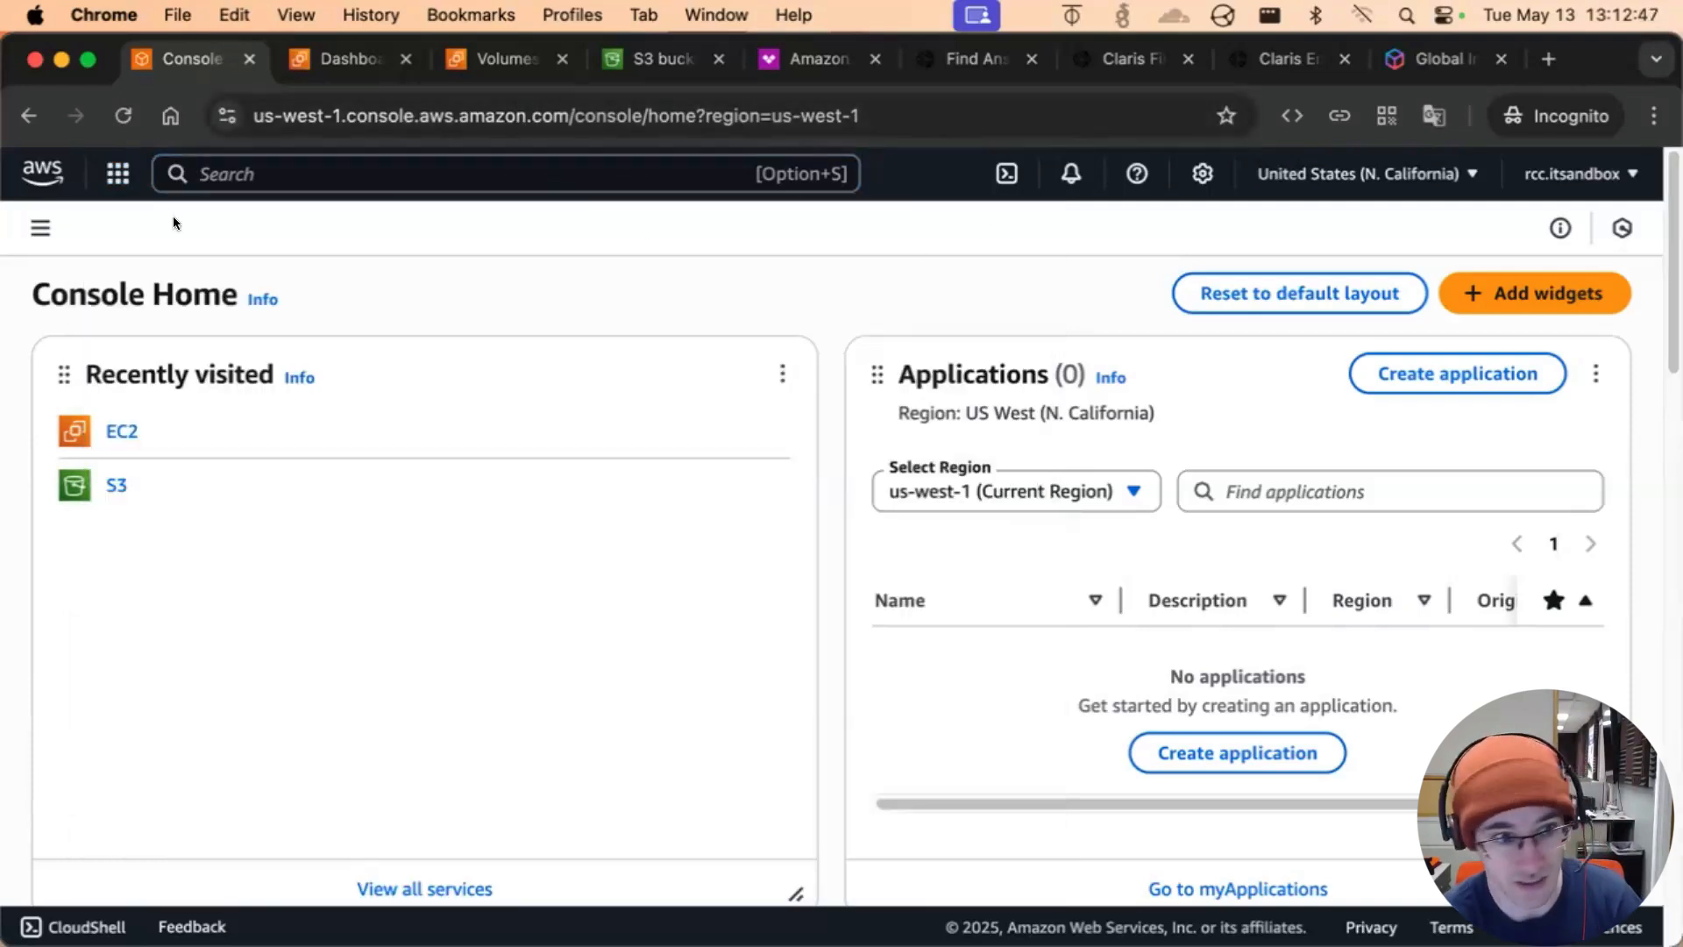
left_click(118, 173)
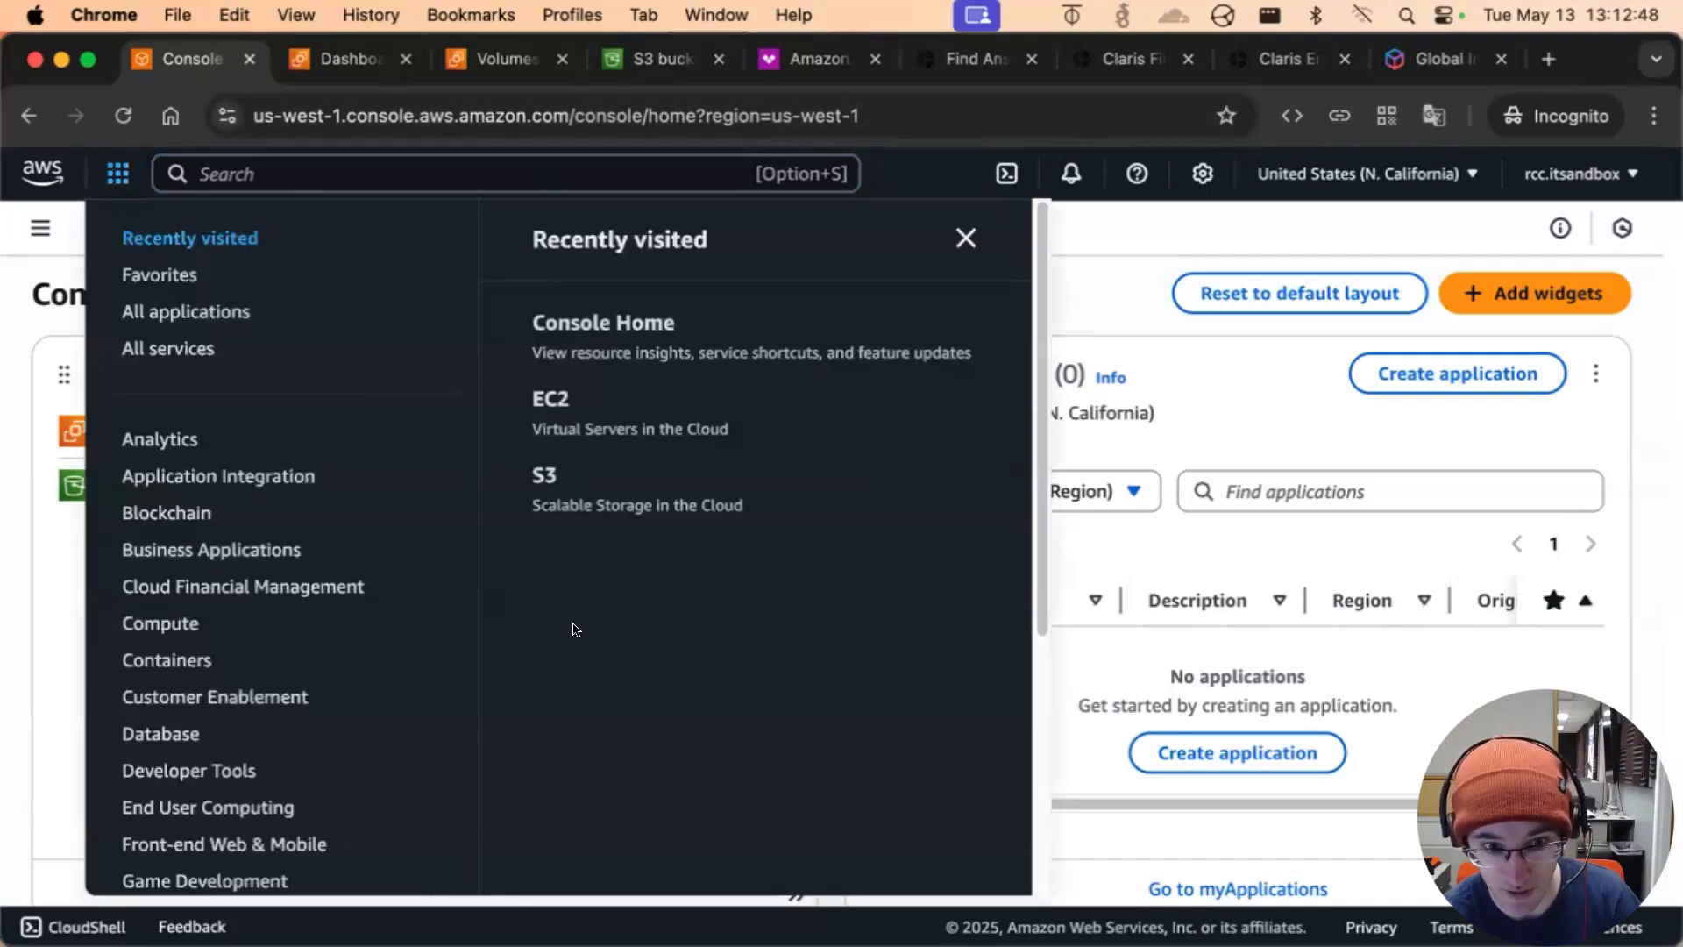
Search the AWS services for ec2, open the EC2 dashboard and dismiss the default landing page notice
left_click(531, 175)
type("ec2")
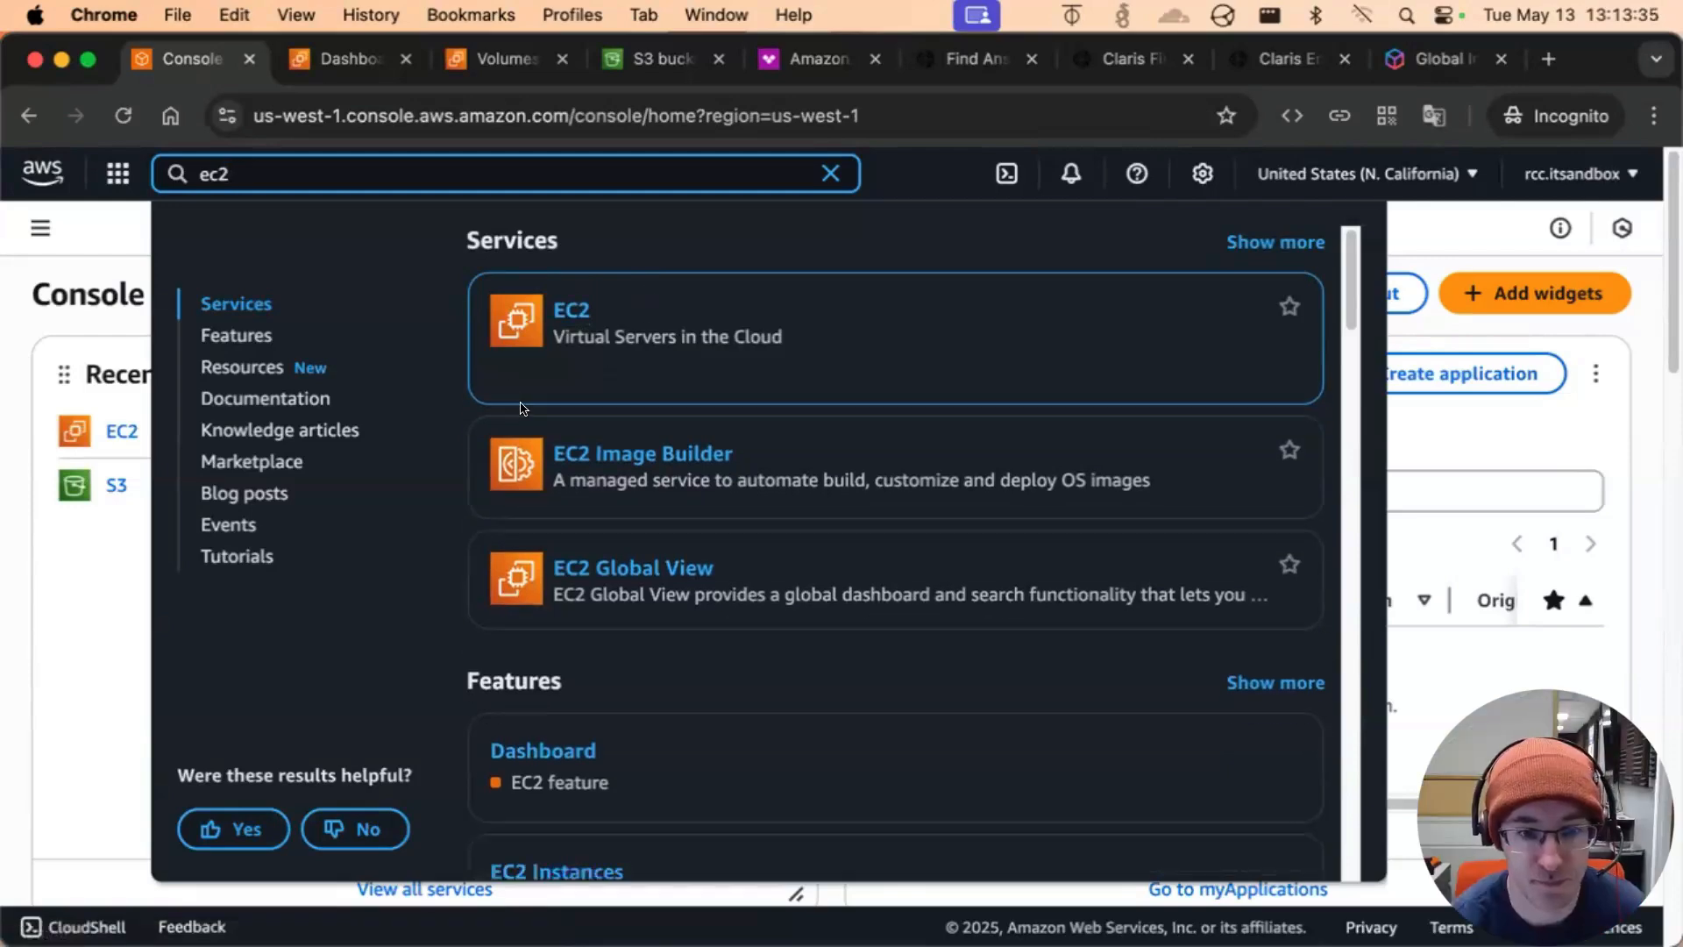
left_click(562, 308)
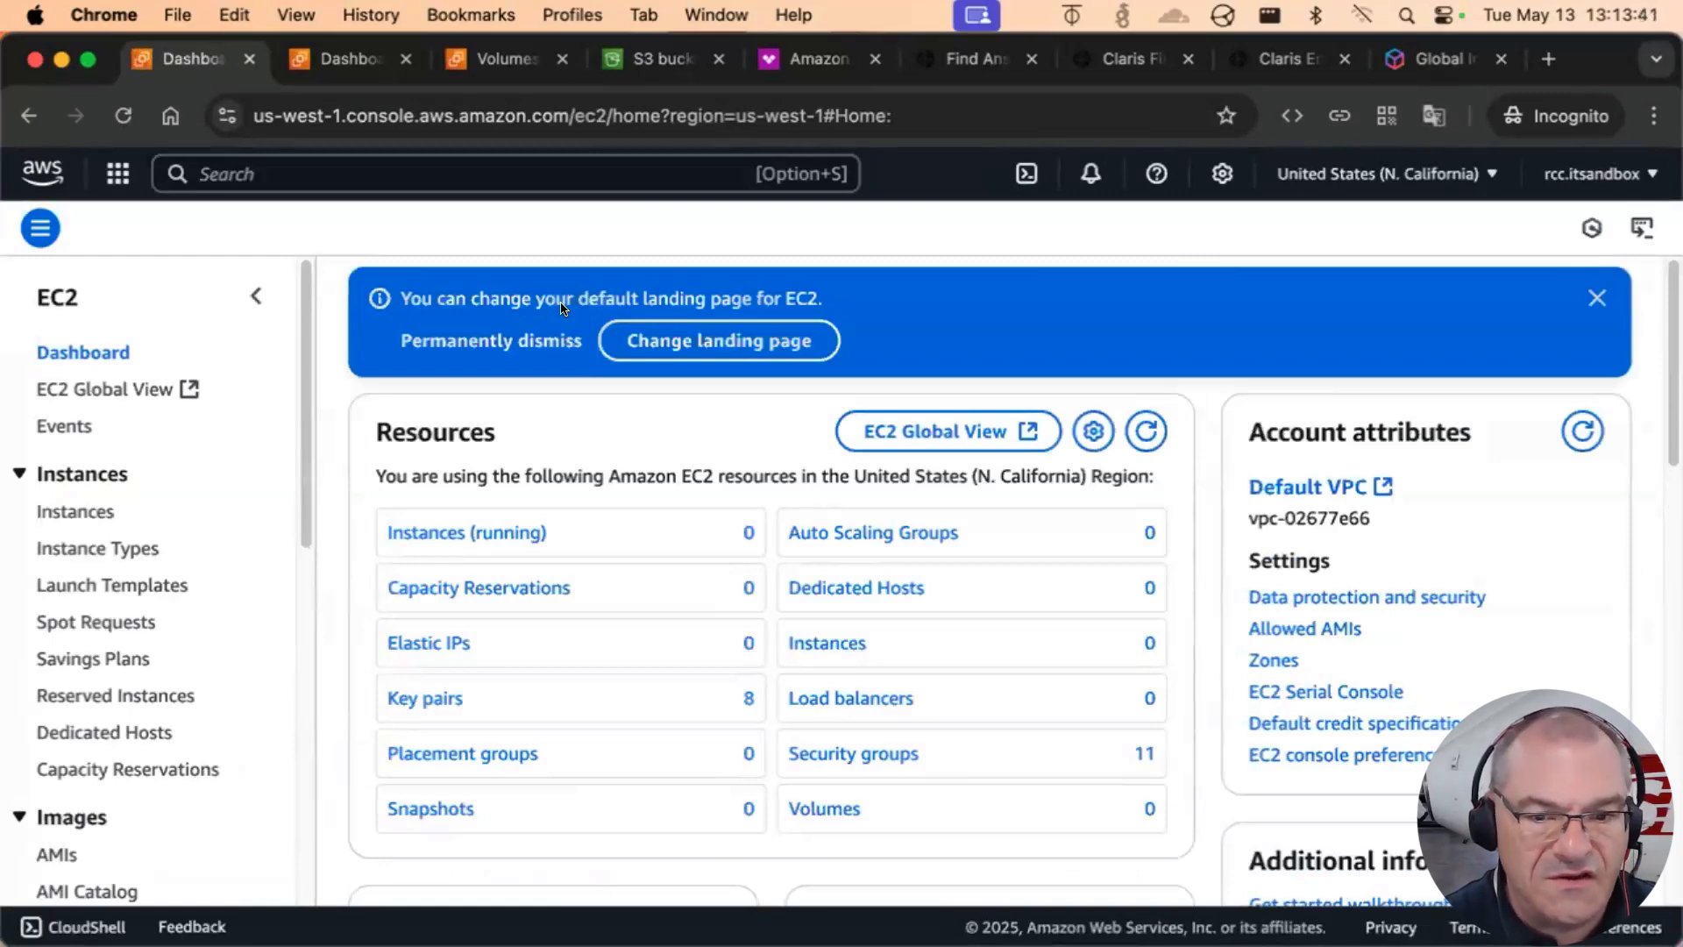
left_click(1598, 298)
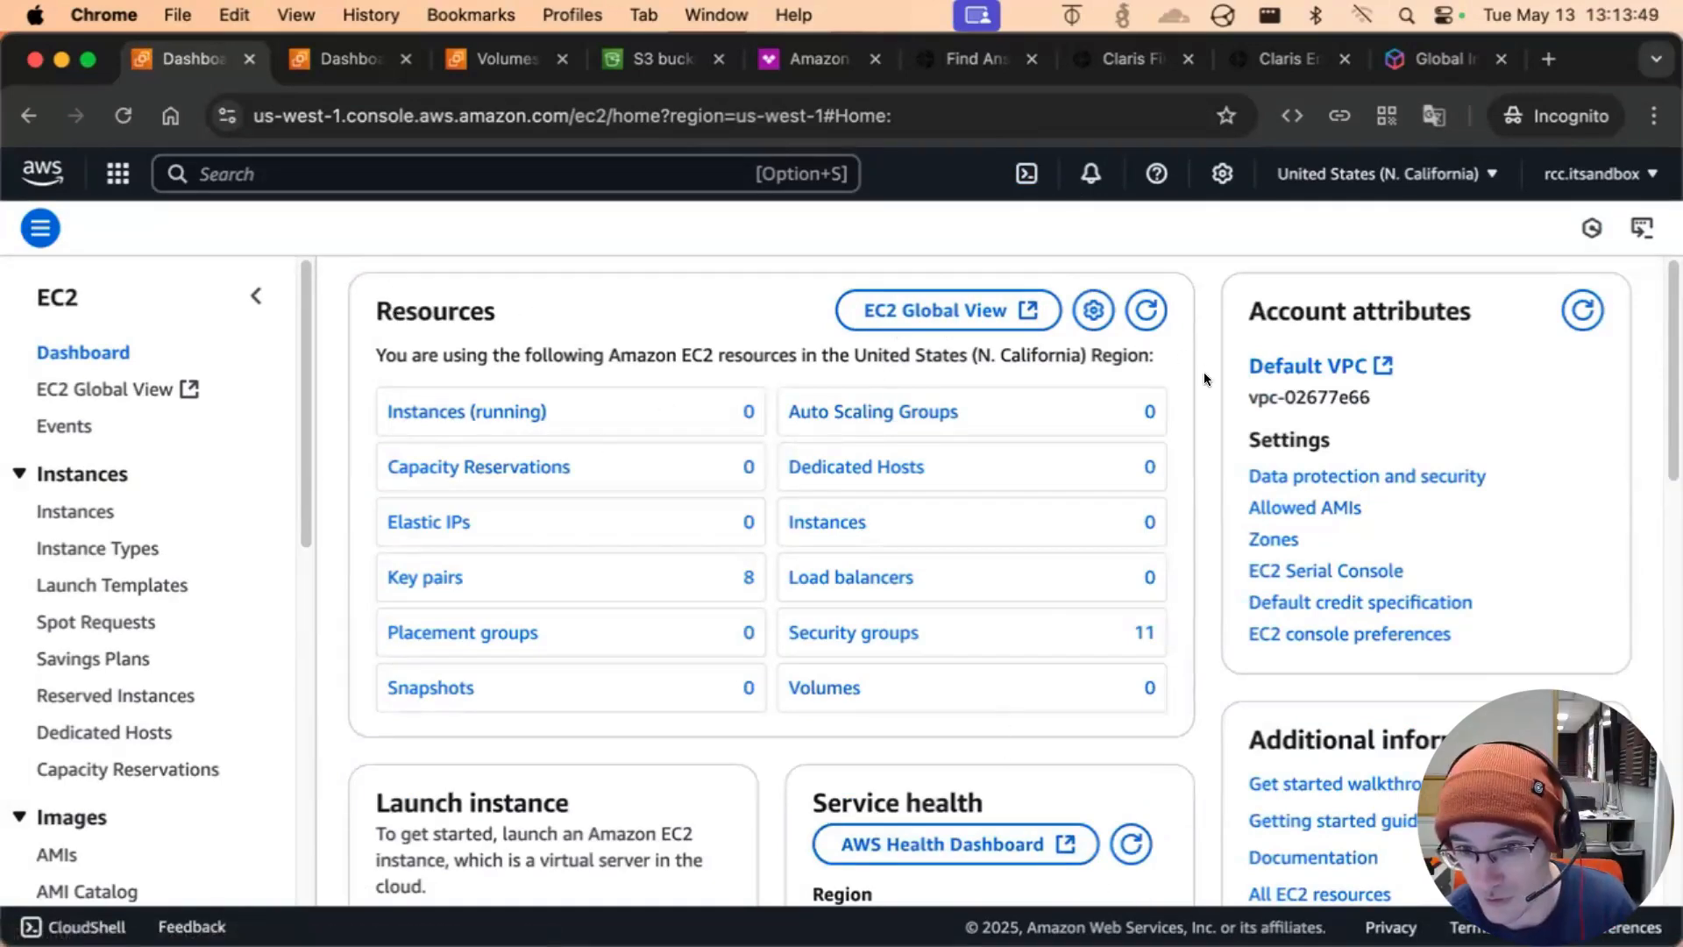
Start launching a new instance from the Instances list and name it RCC FileMaker Server
left_click(816, 524)
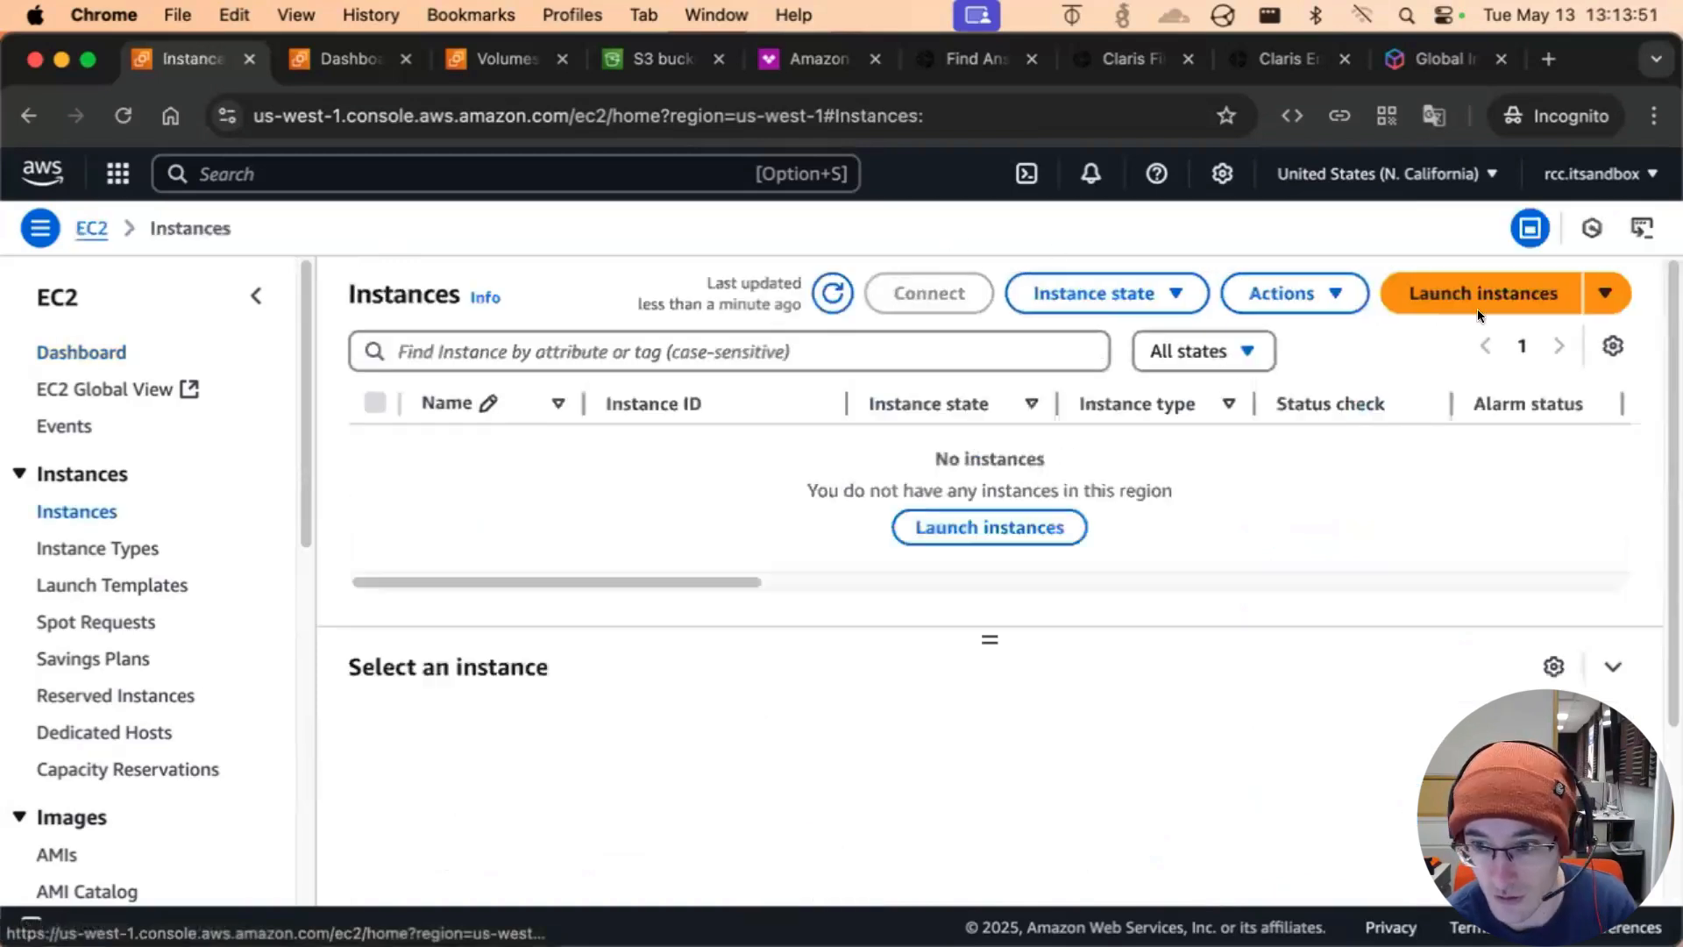
left_click(1536, 292)
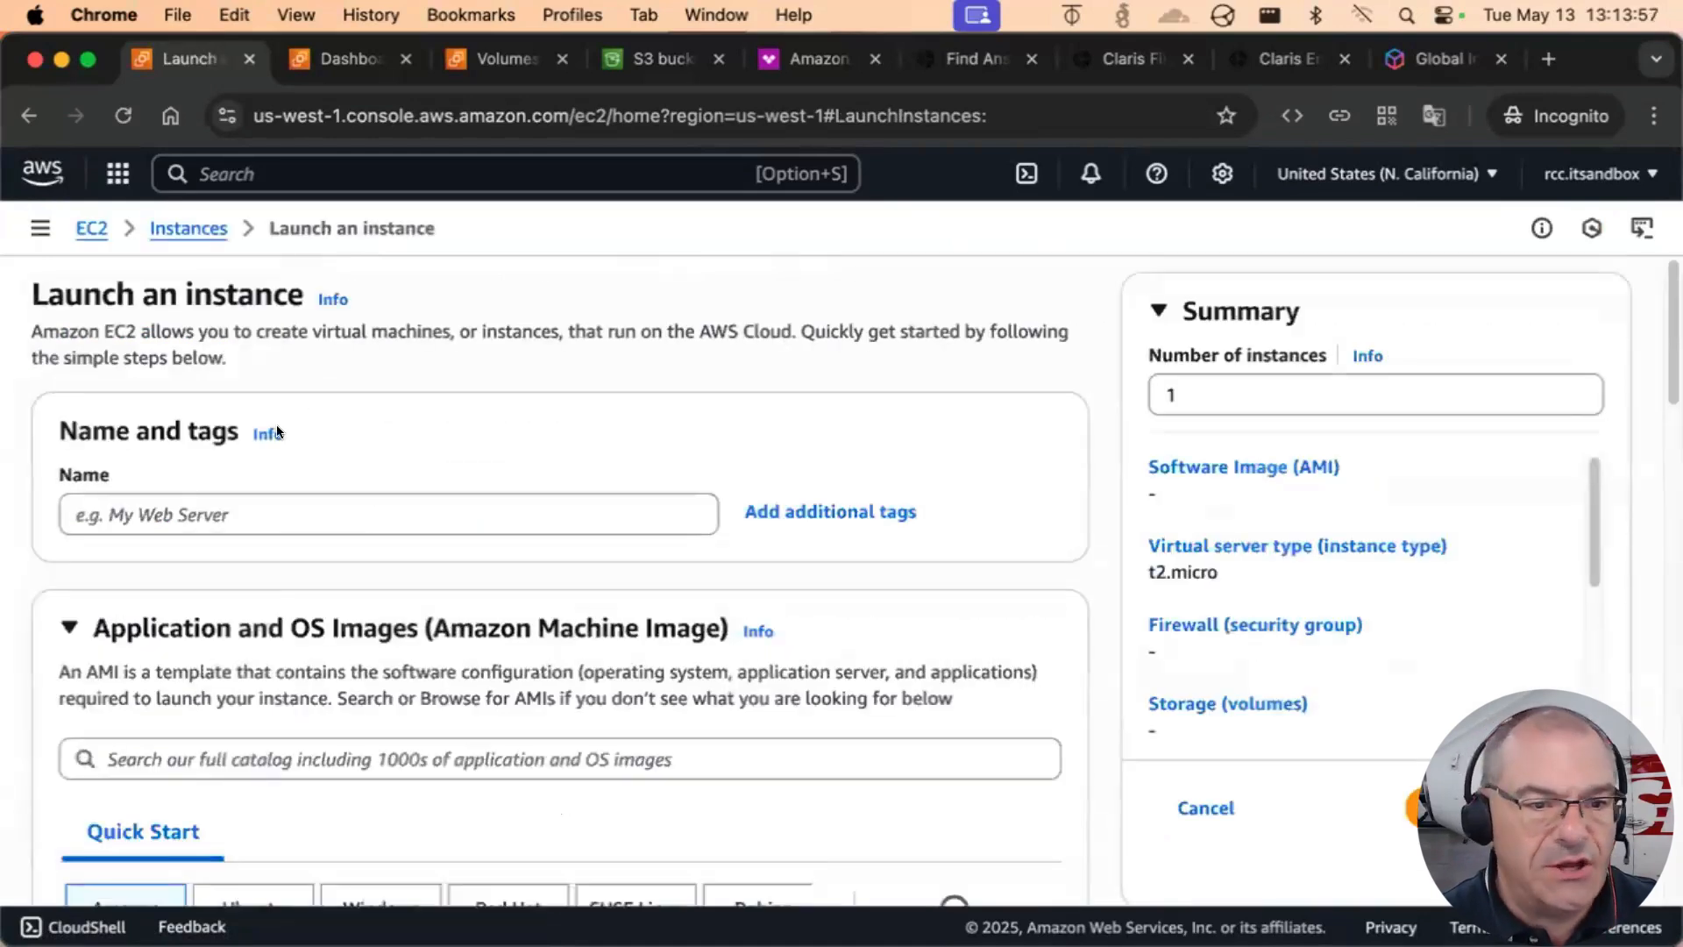
left_click(282, 501)
type("RCC FileMa")
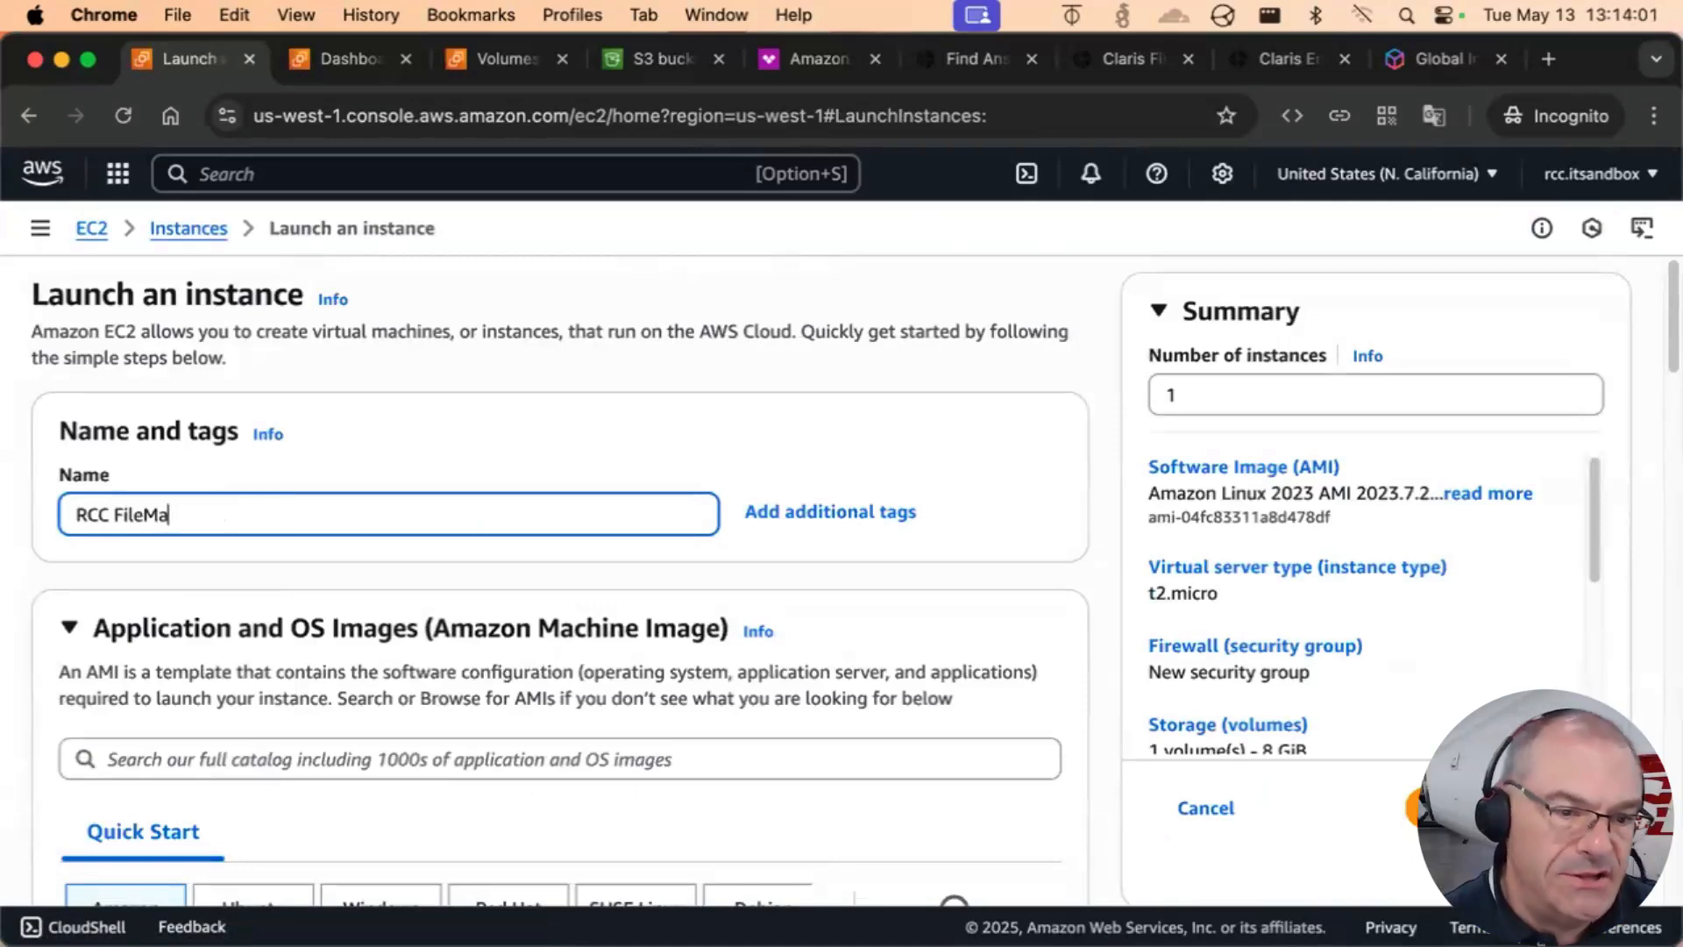
type("ker Server")
left_click(681, 342)
Choose Ubuntu as the operating system image for the new instance
scroll(1087, 360, "down", 2)
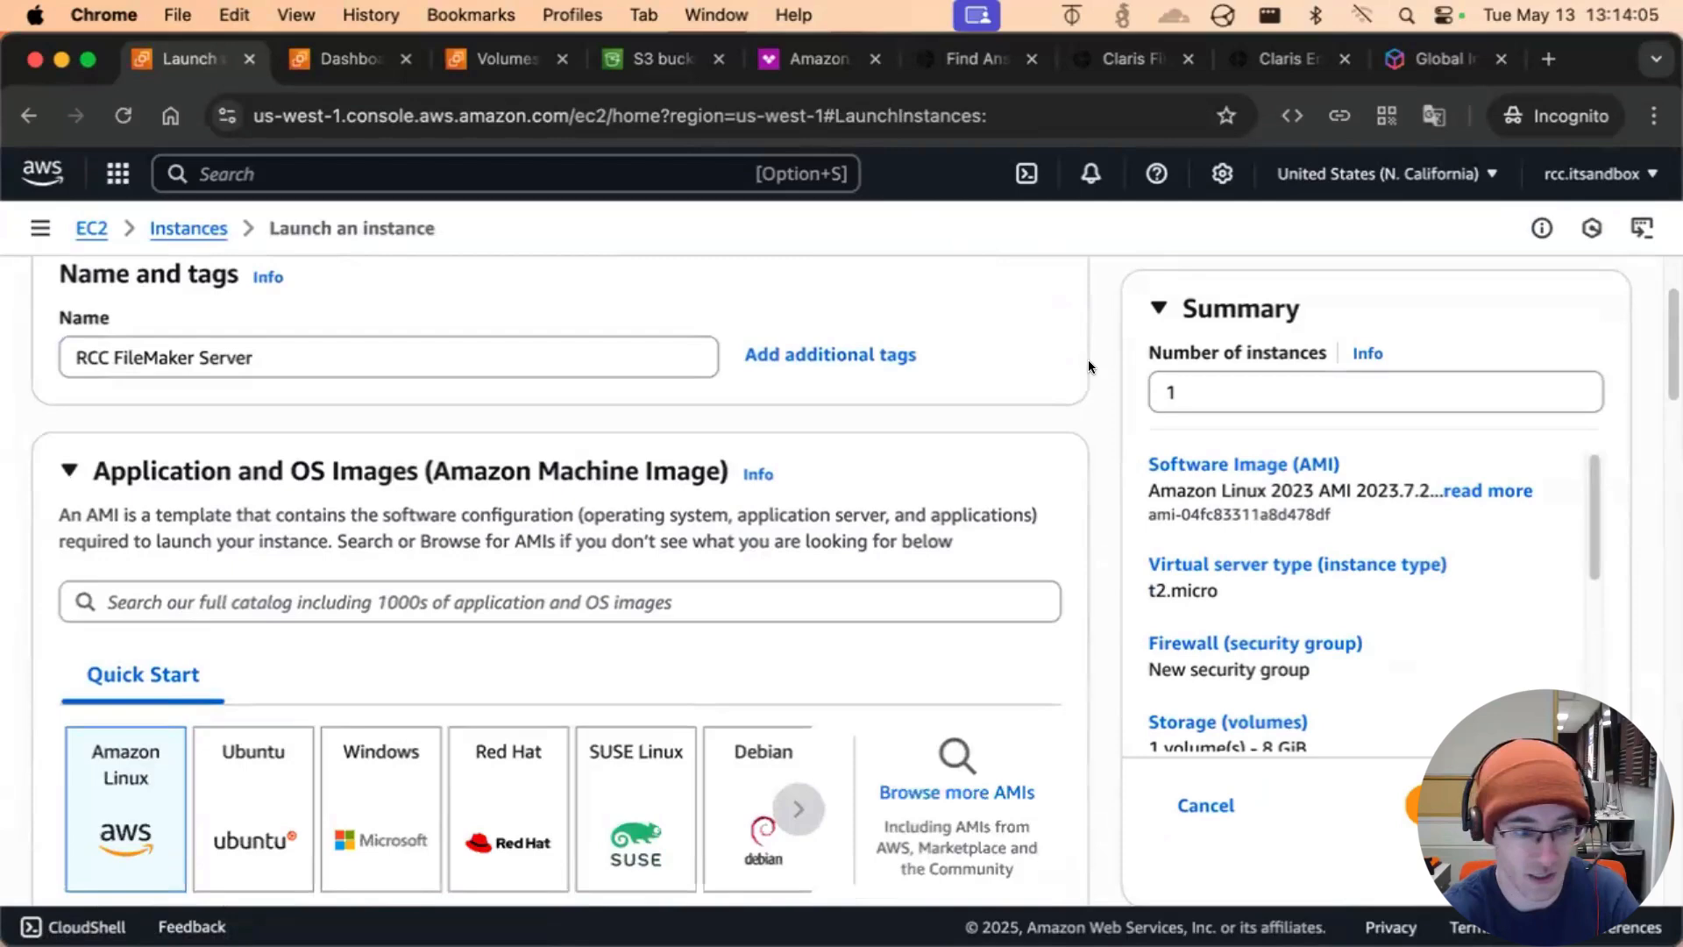
scroll(1065, 388, "up", 2)
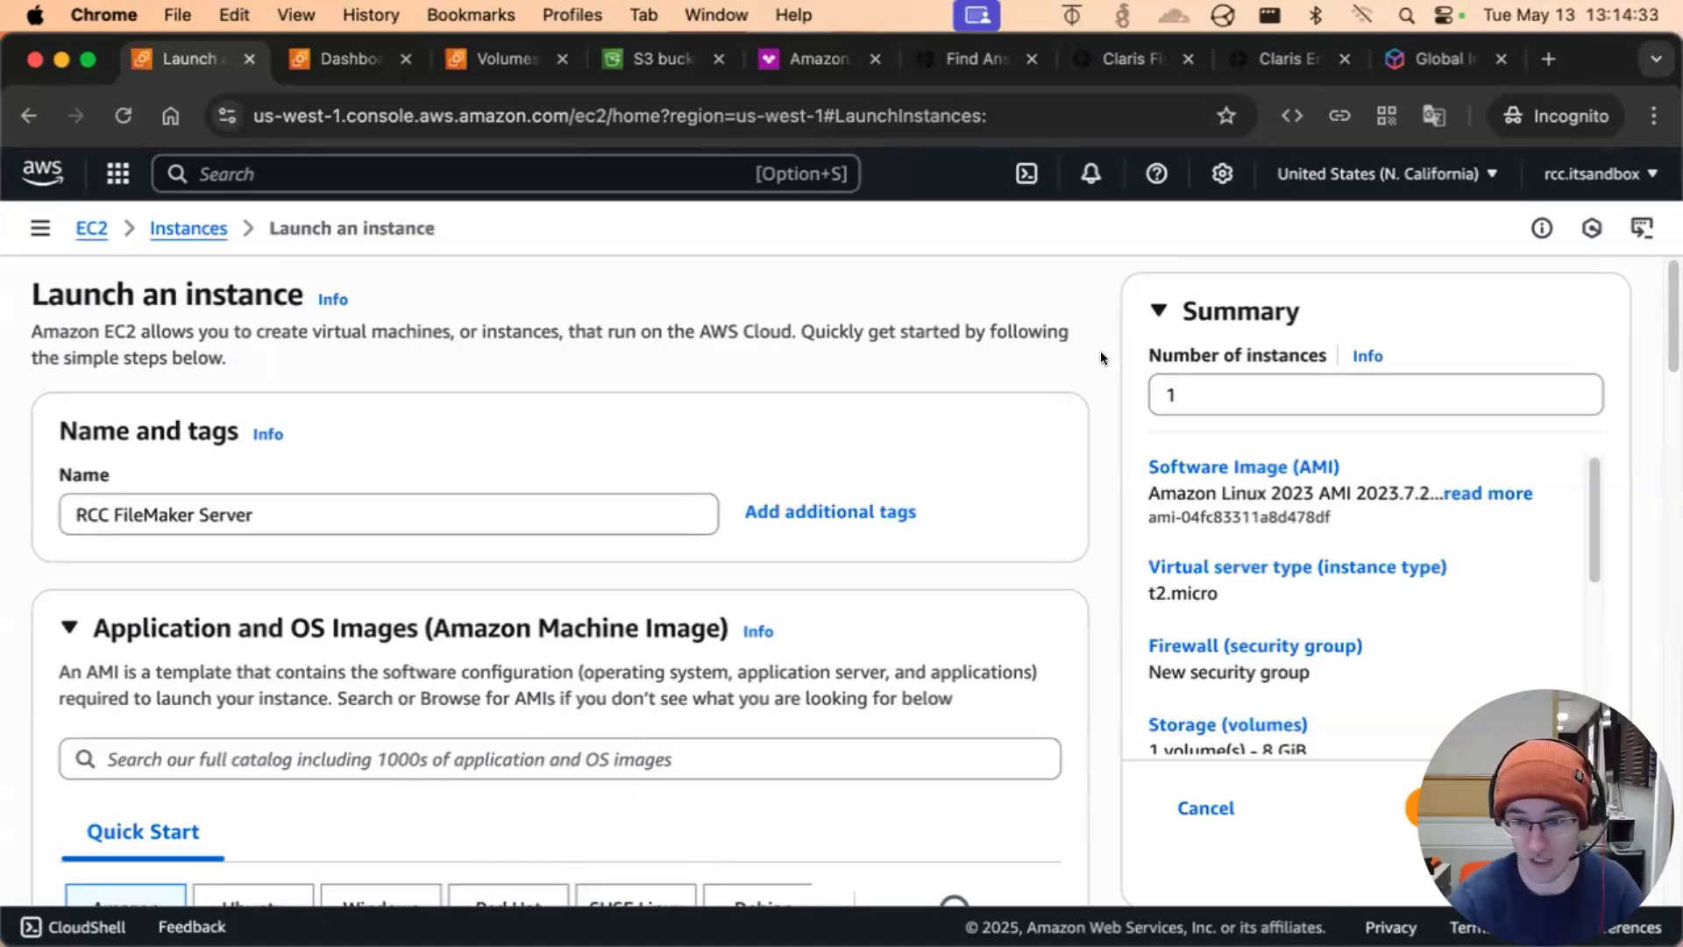
scroll(1102, 351, "down", 5)
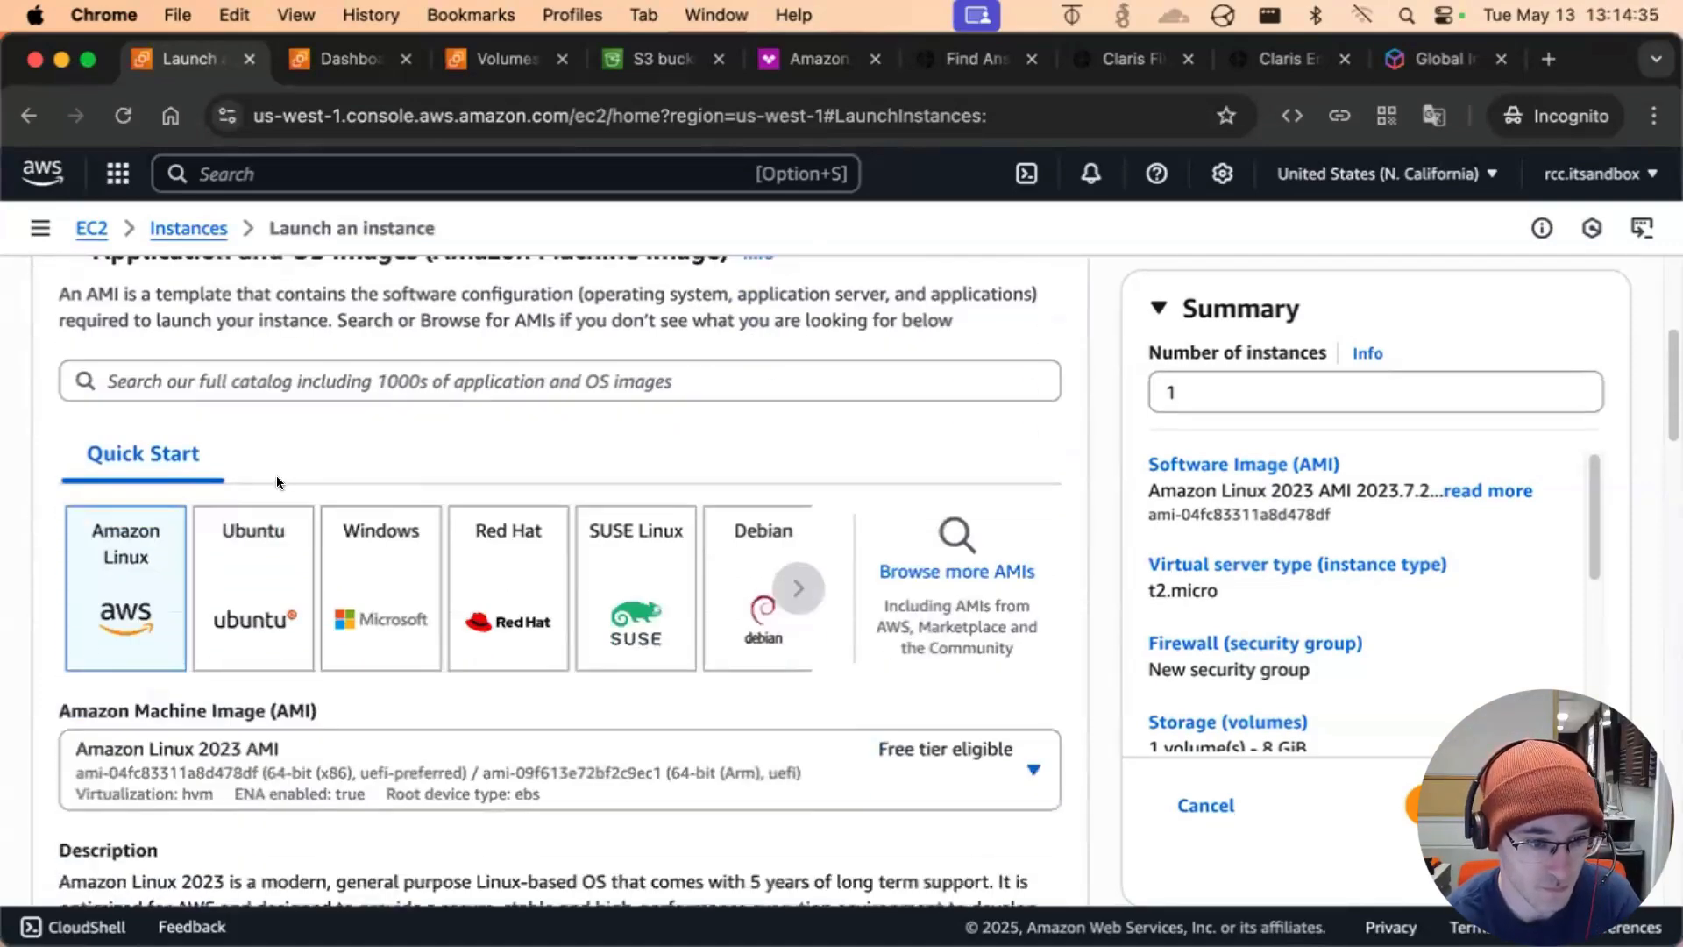
left_click(256, 568)
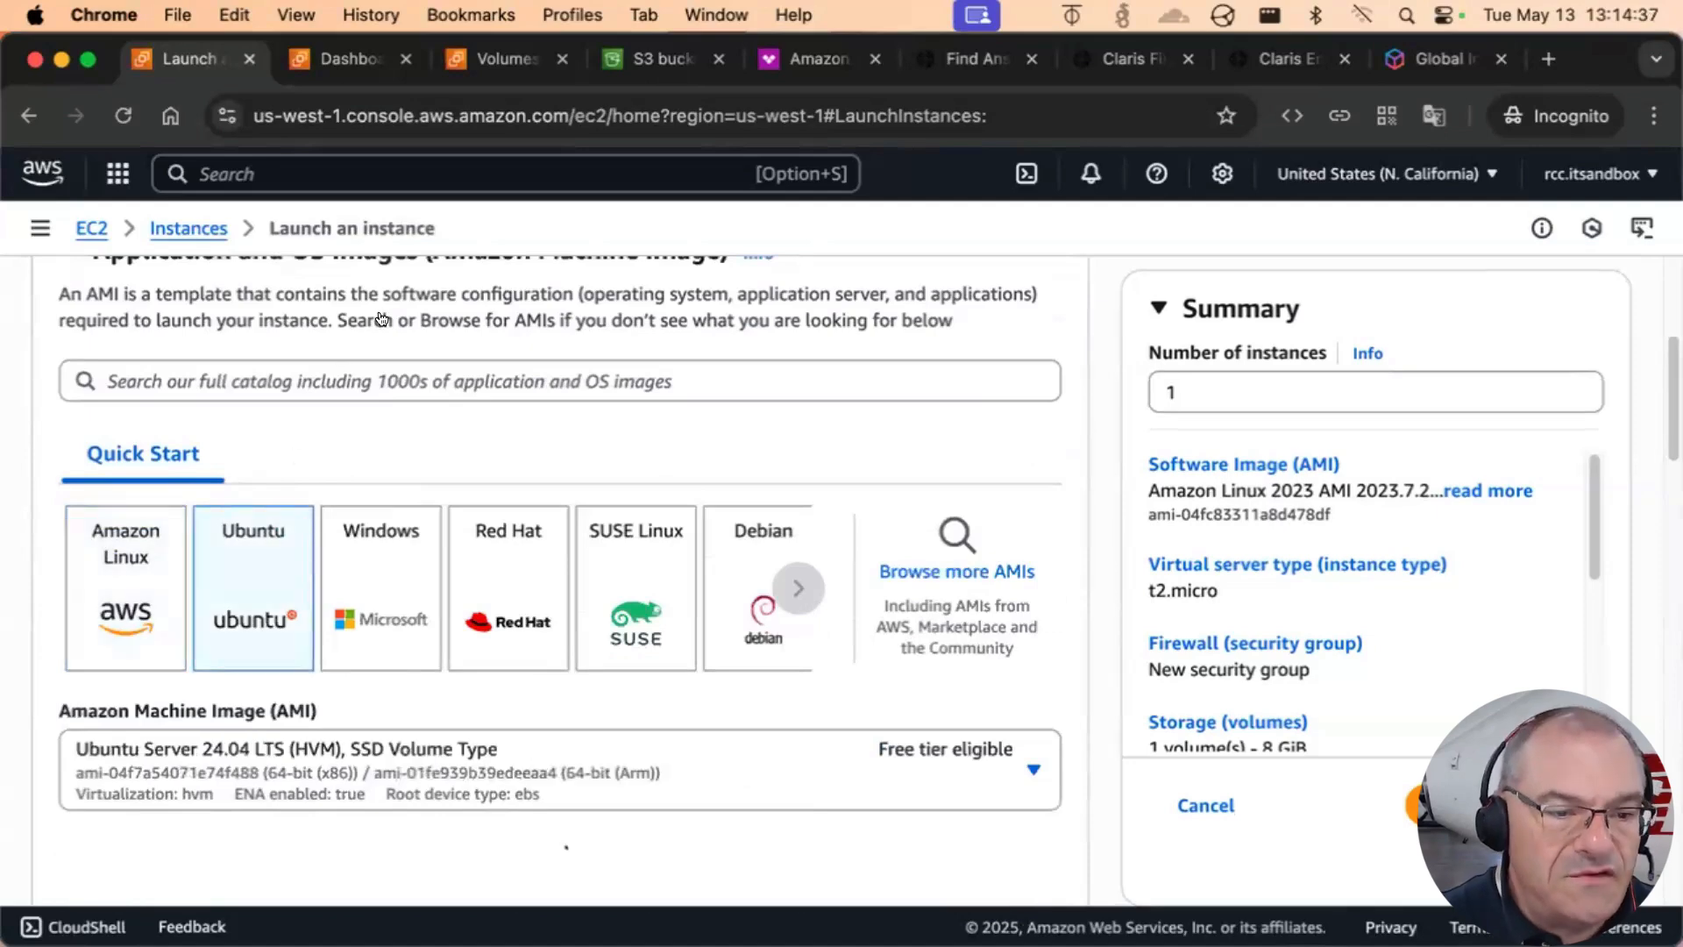
scroll(787, 515, "up", 3)
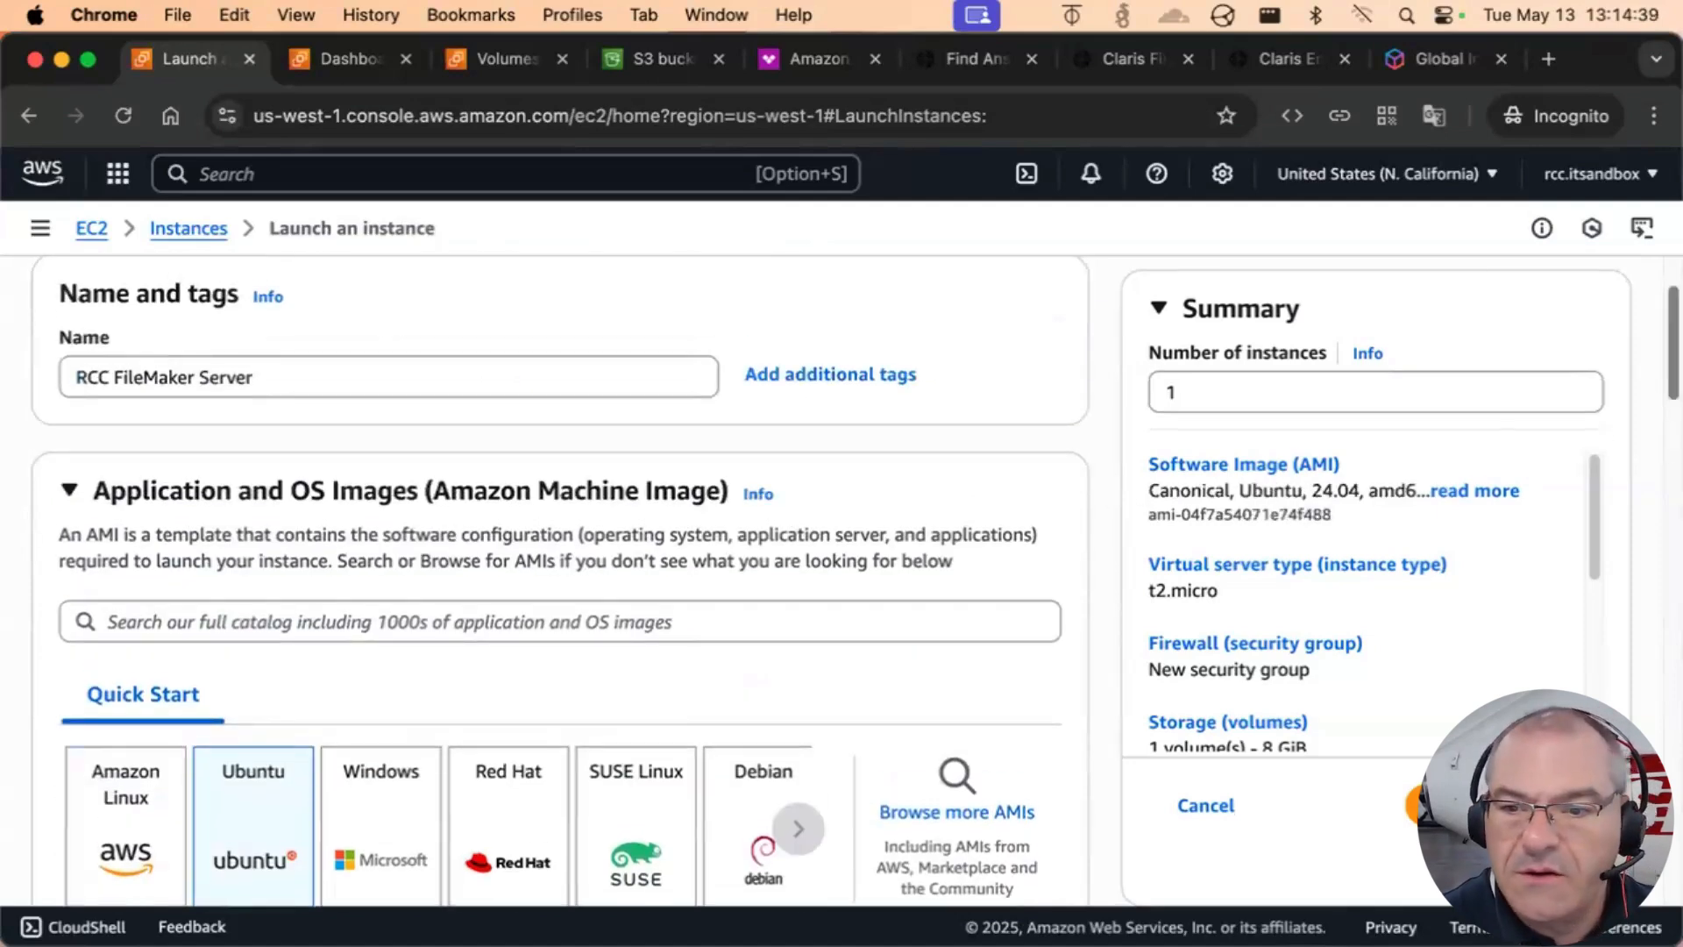
scroll(1654, 377, "down", 3)
scroll(1653, 377, "up", 1)
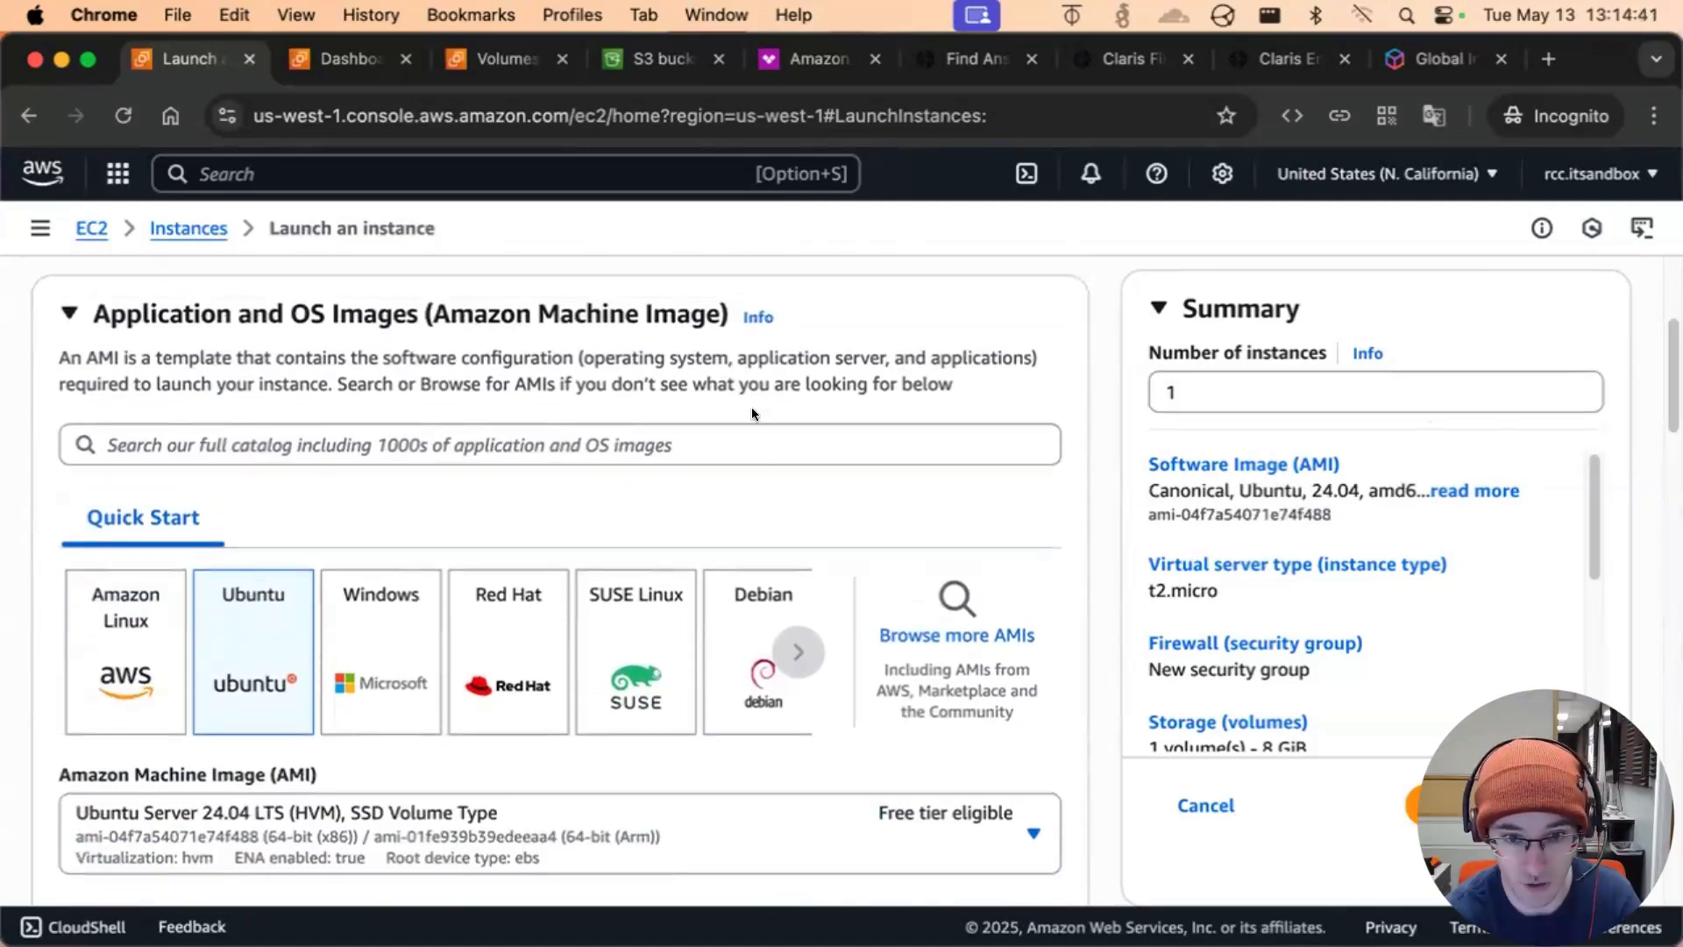
Consult the open Claris FileMaker 2024 Technical Specifications page for the operating systems supported by FileMaker Server
left_click(1287, 58)
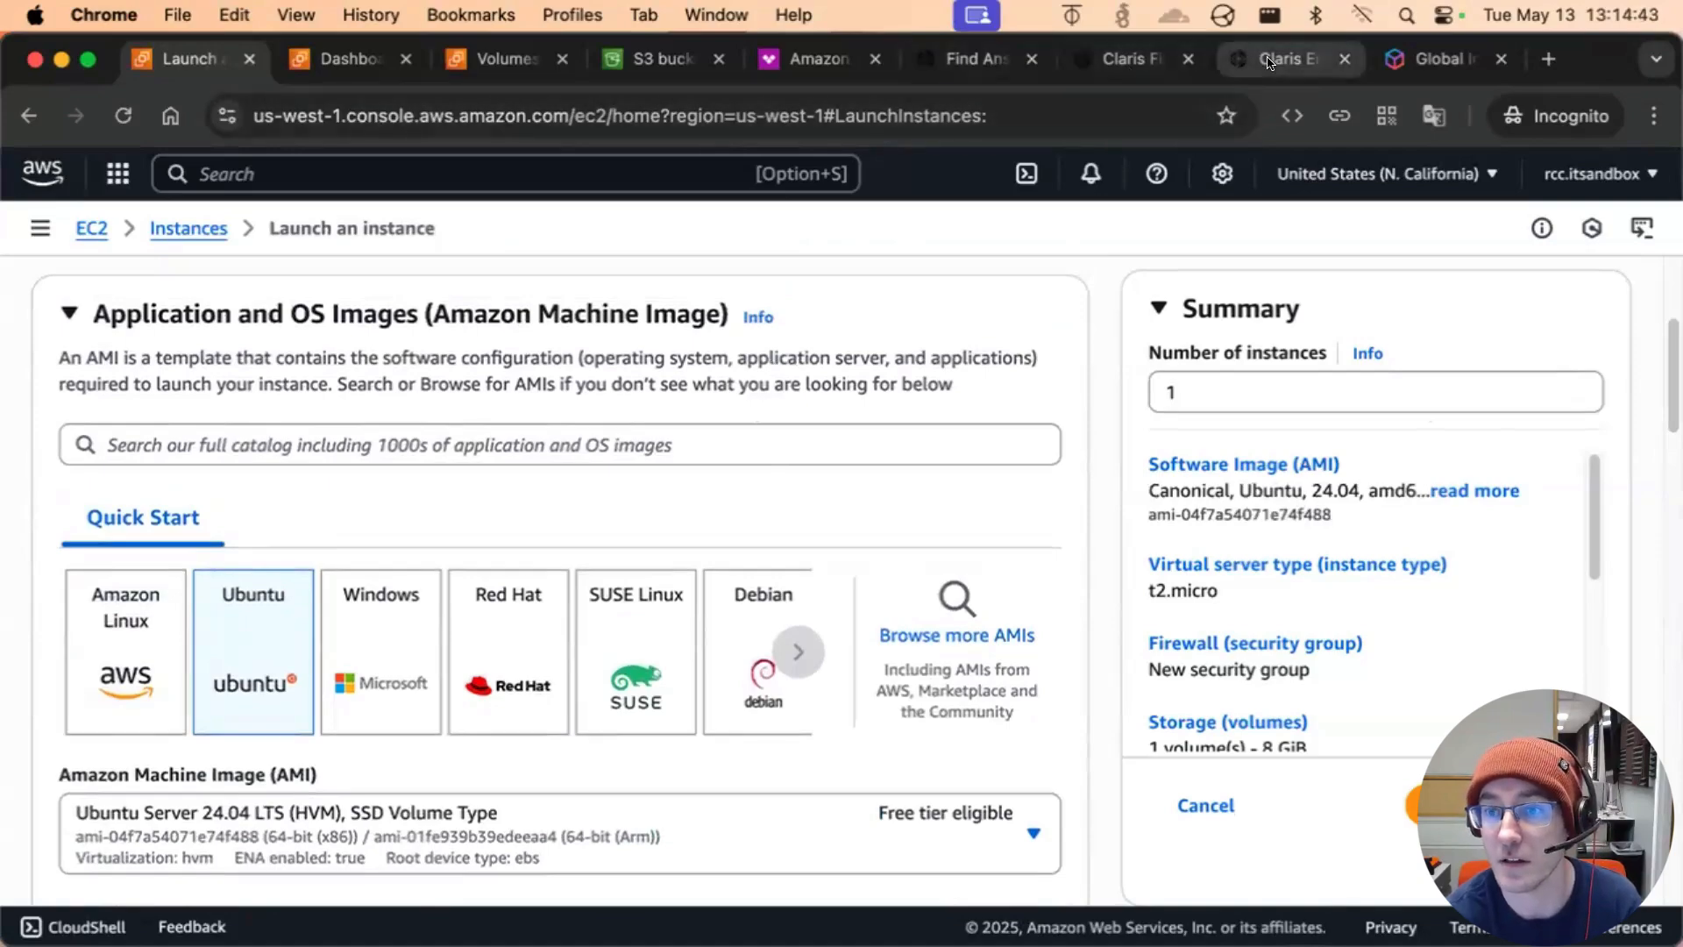
left_click(1144, 59)
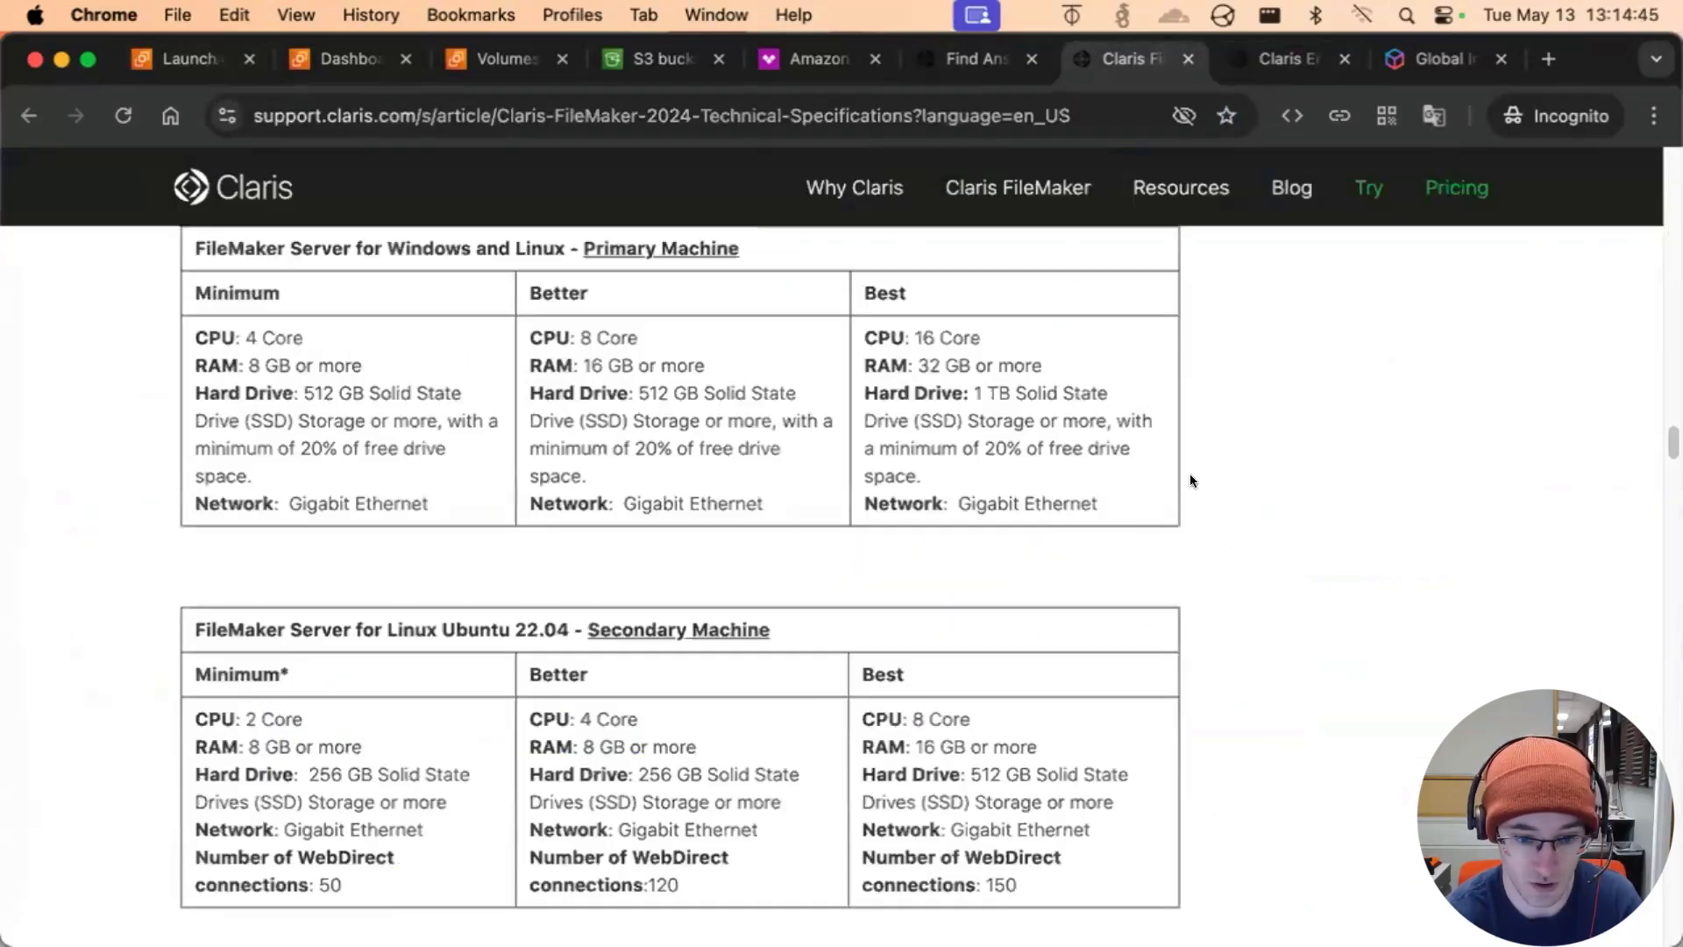
scroll(1192, 478, "up", 3)
scroll(1191, 478, "up", 10)
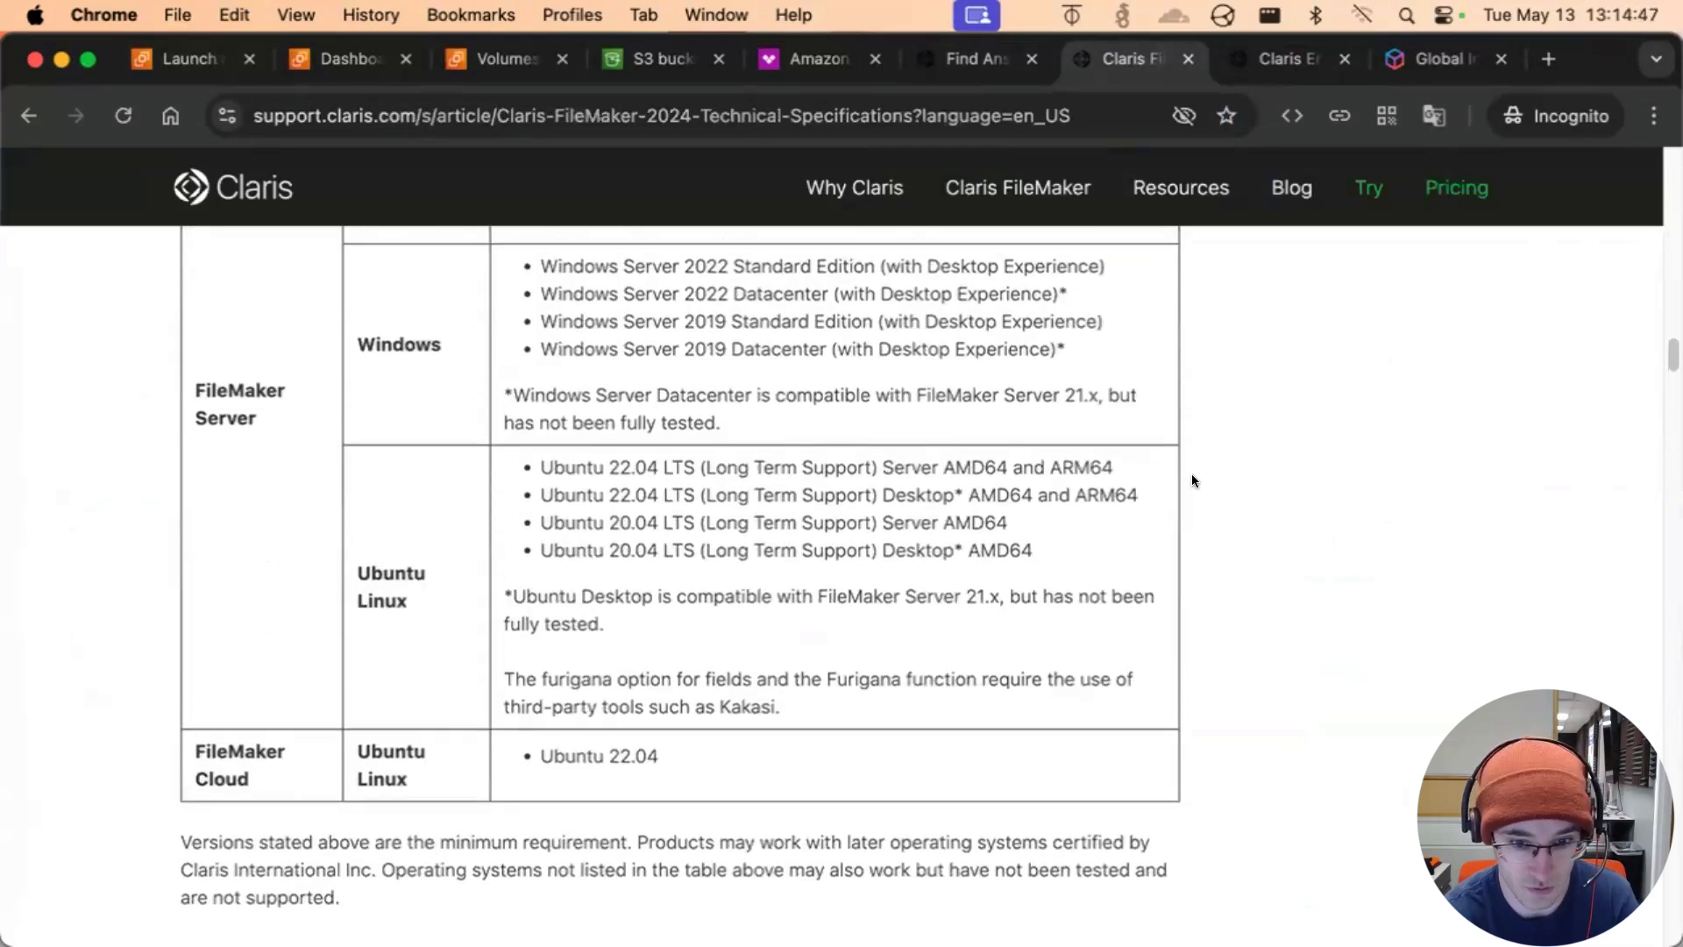
scroll(619, 474, "up", 5)
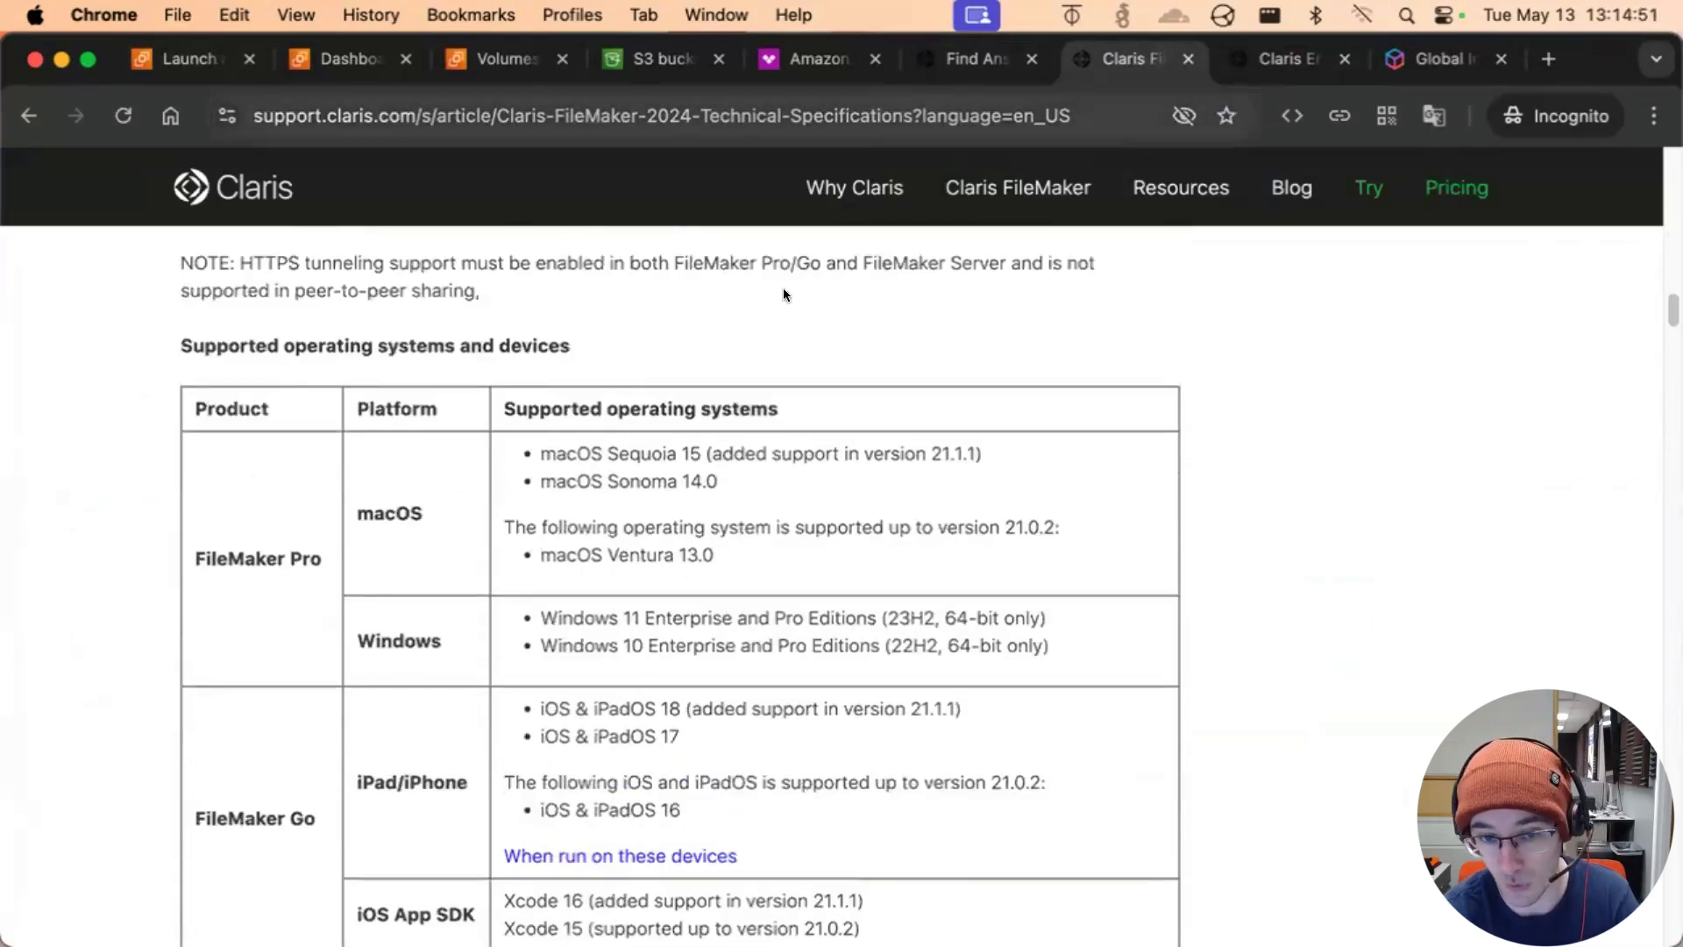
scroll(1183, 412, "down", 1)
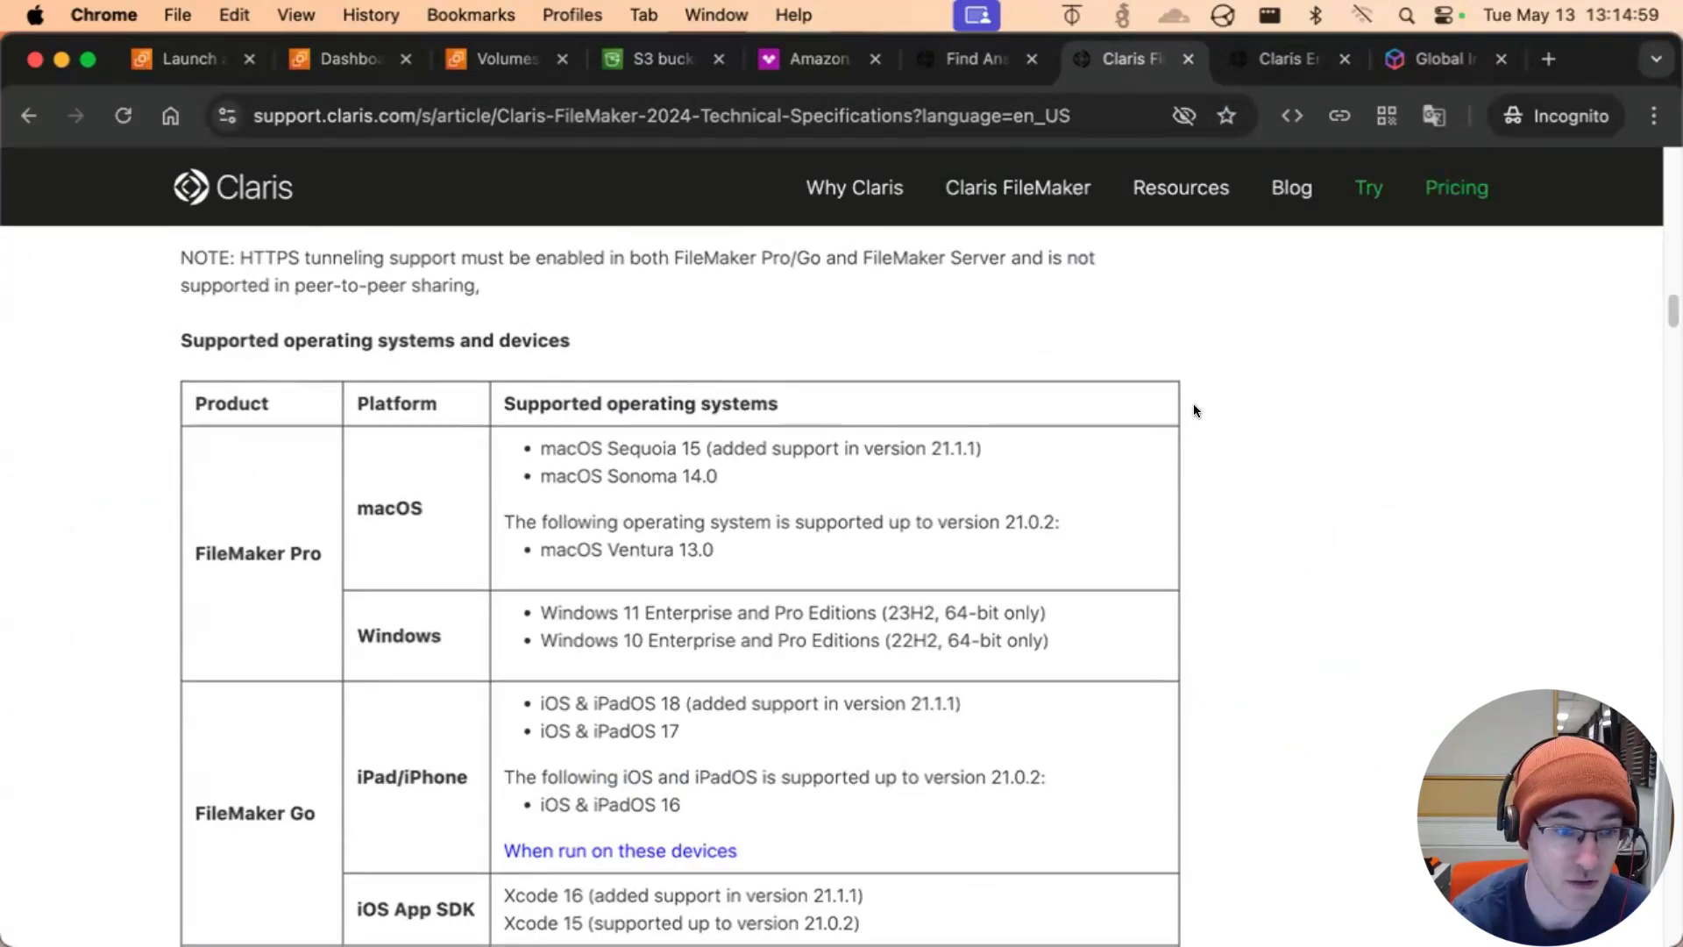
scroll(1188, 411, "down", 5)
scroll(1160, 410, "down", 5)
scroll(470, 663, "up", 2)
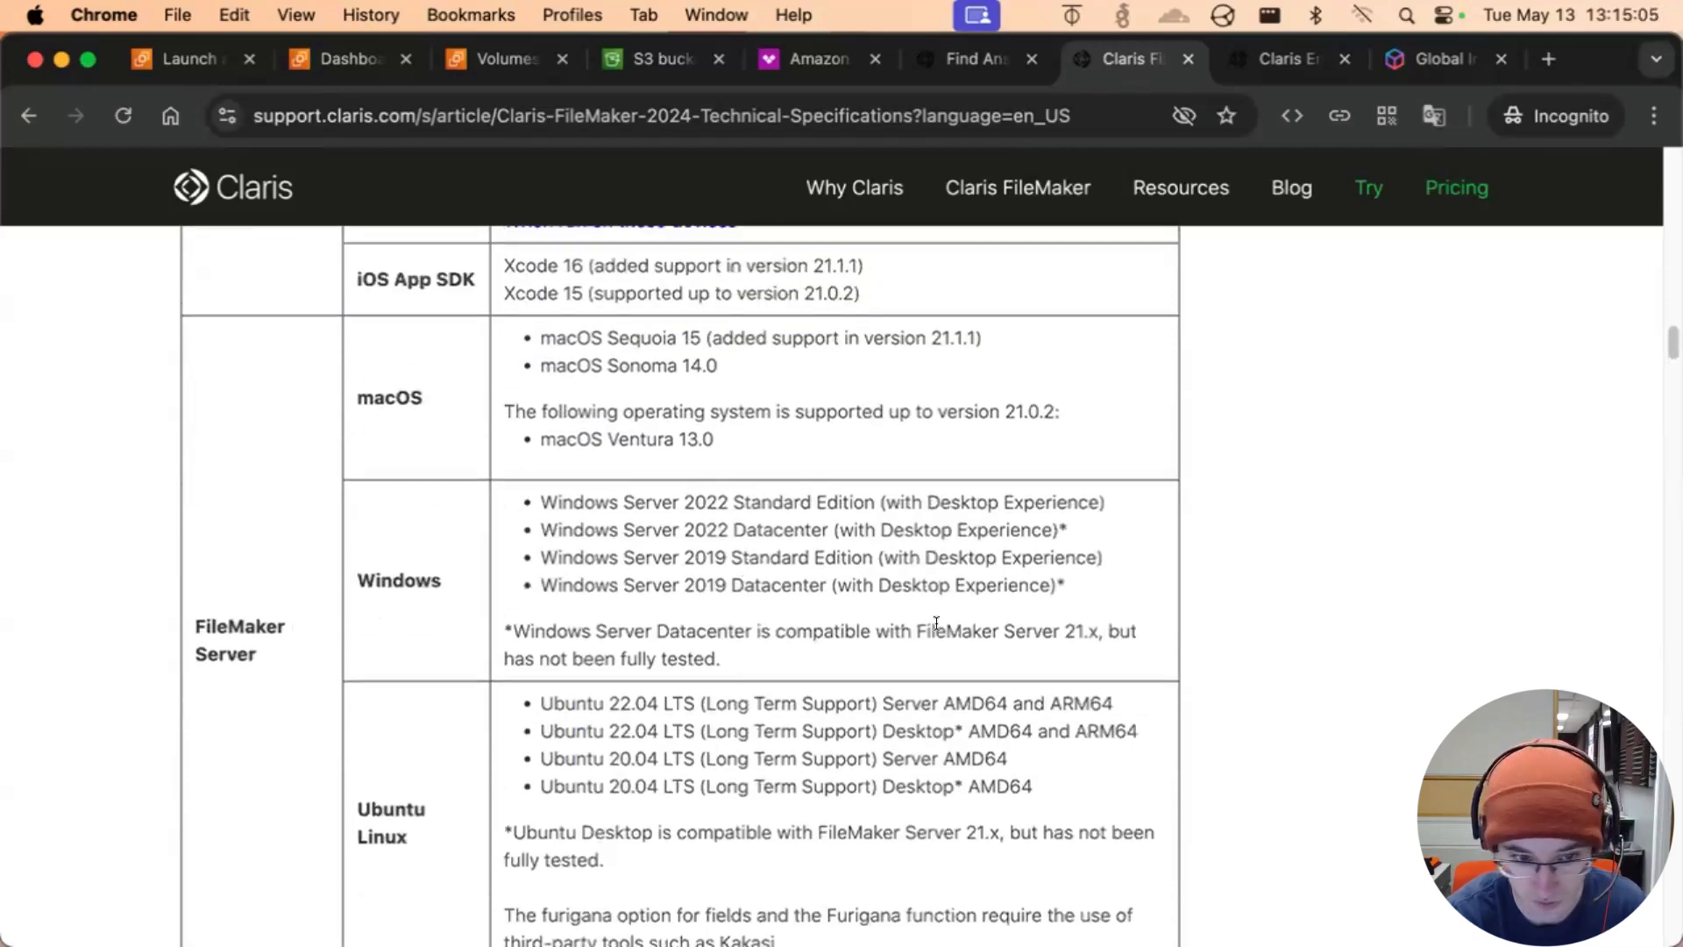
scroll(936, 623, "down", 3)
Examine the supported Ubuntu Linux versions for FileMaker Server and return to the instance launch page
left_click_drag(532, 489, 1086, 580)
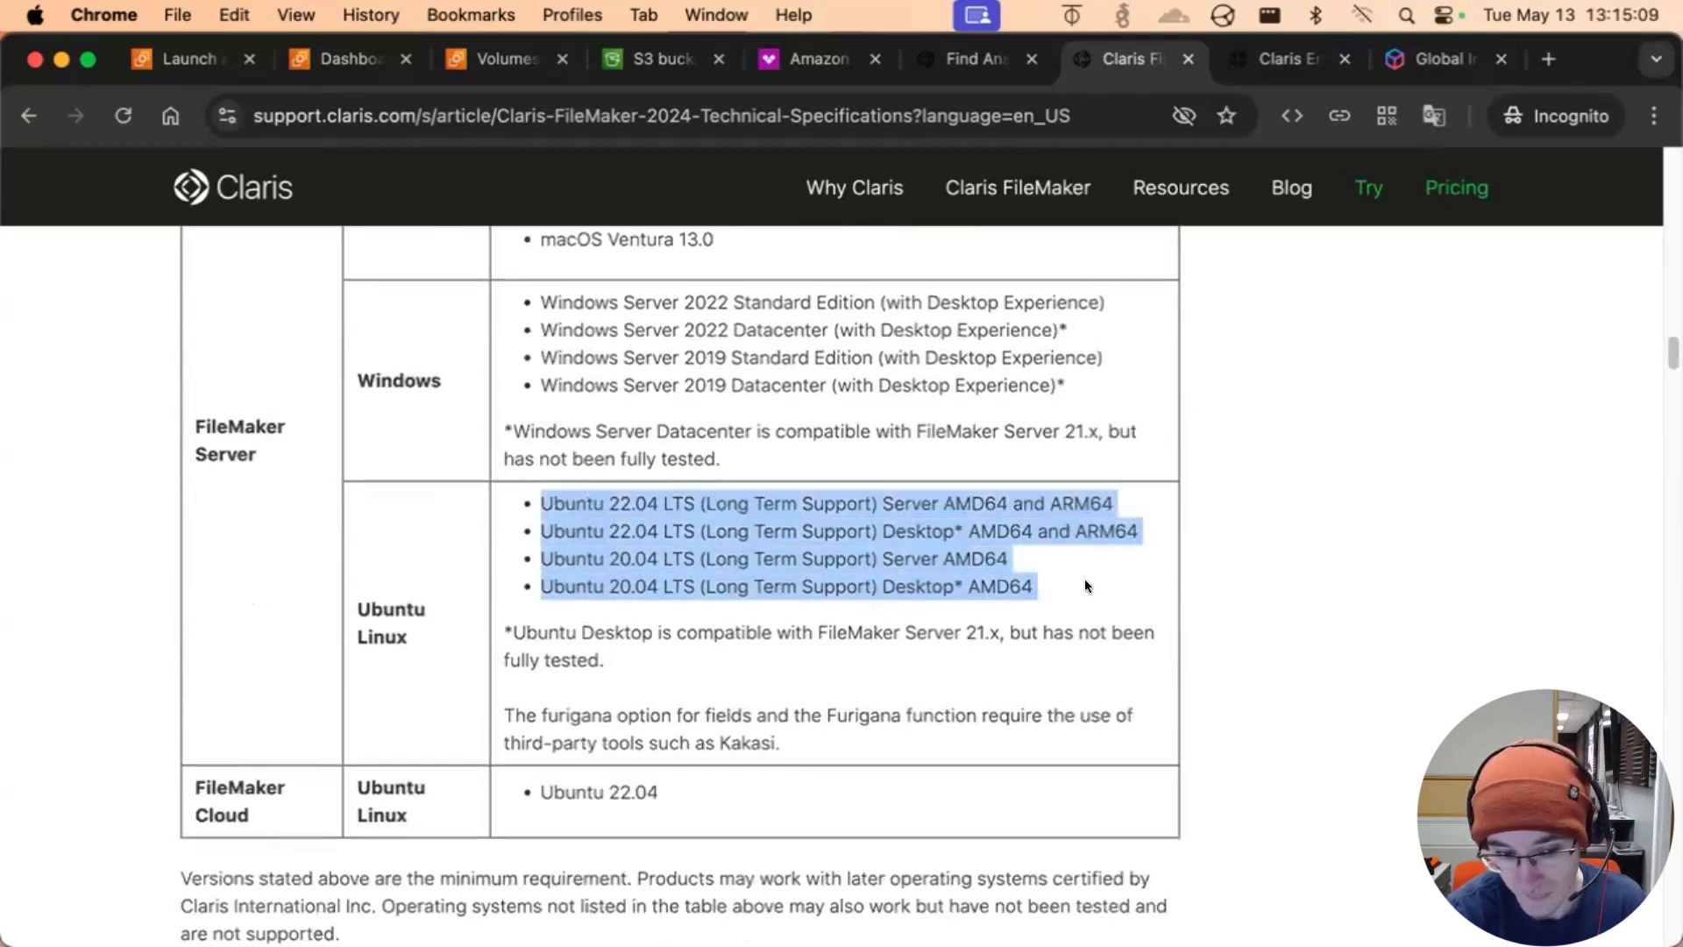
left_click(1085, 580)
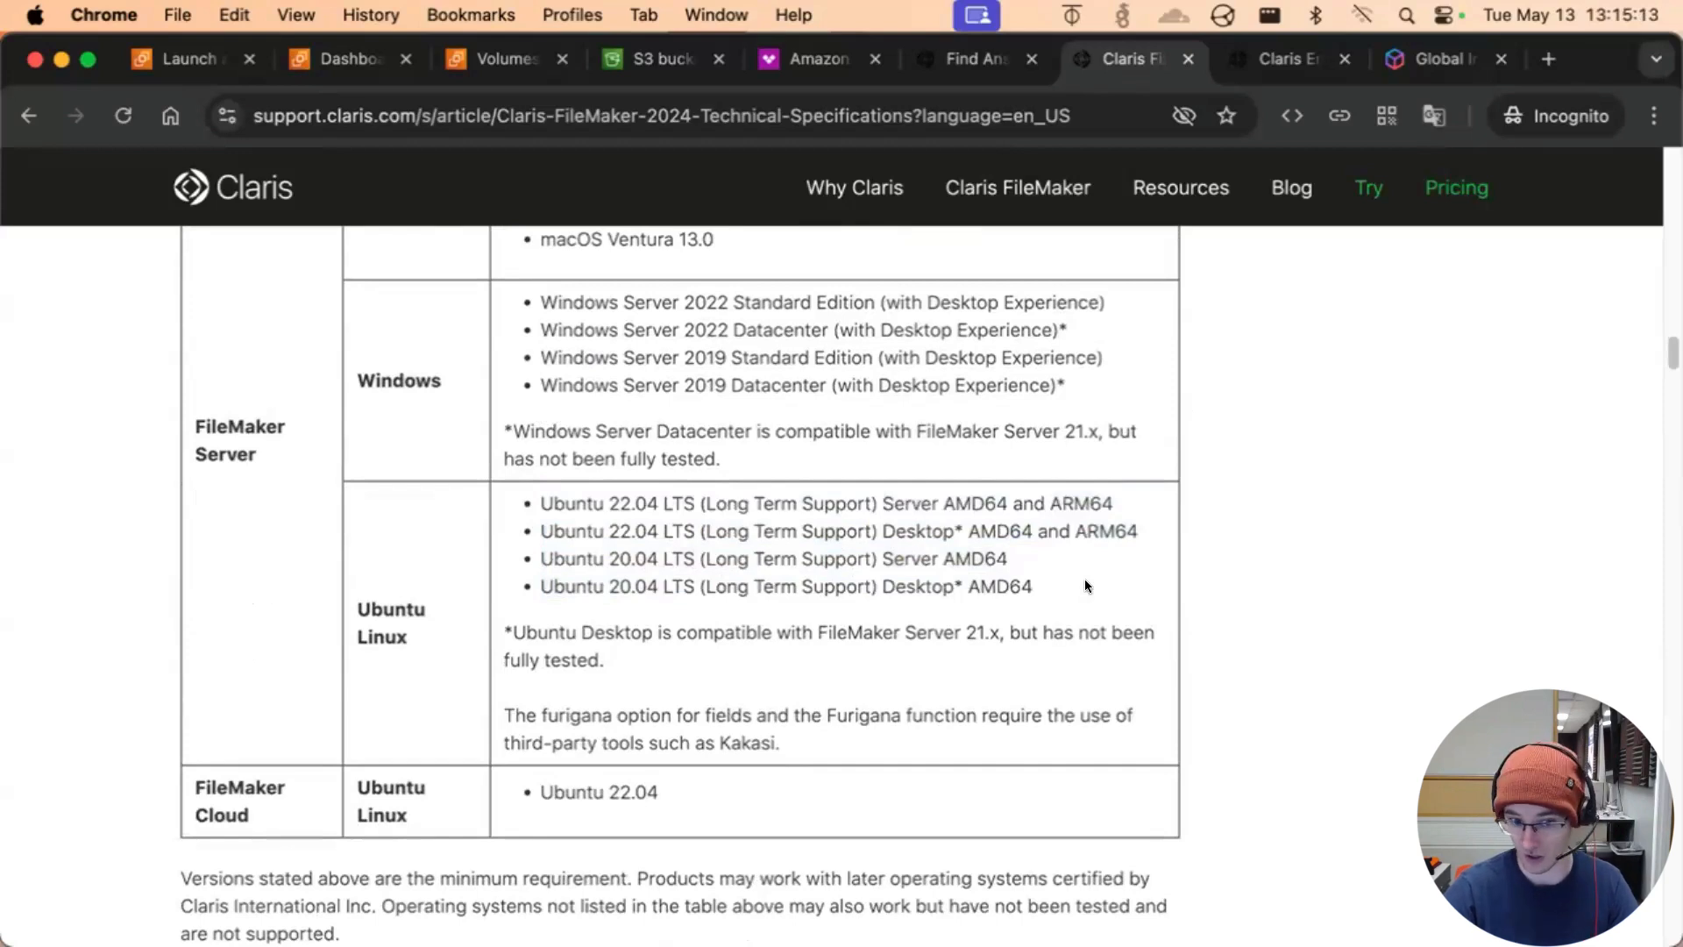
left_click_drag(1141, 522, 526, 502)
left_click(812, 515)
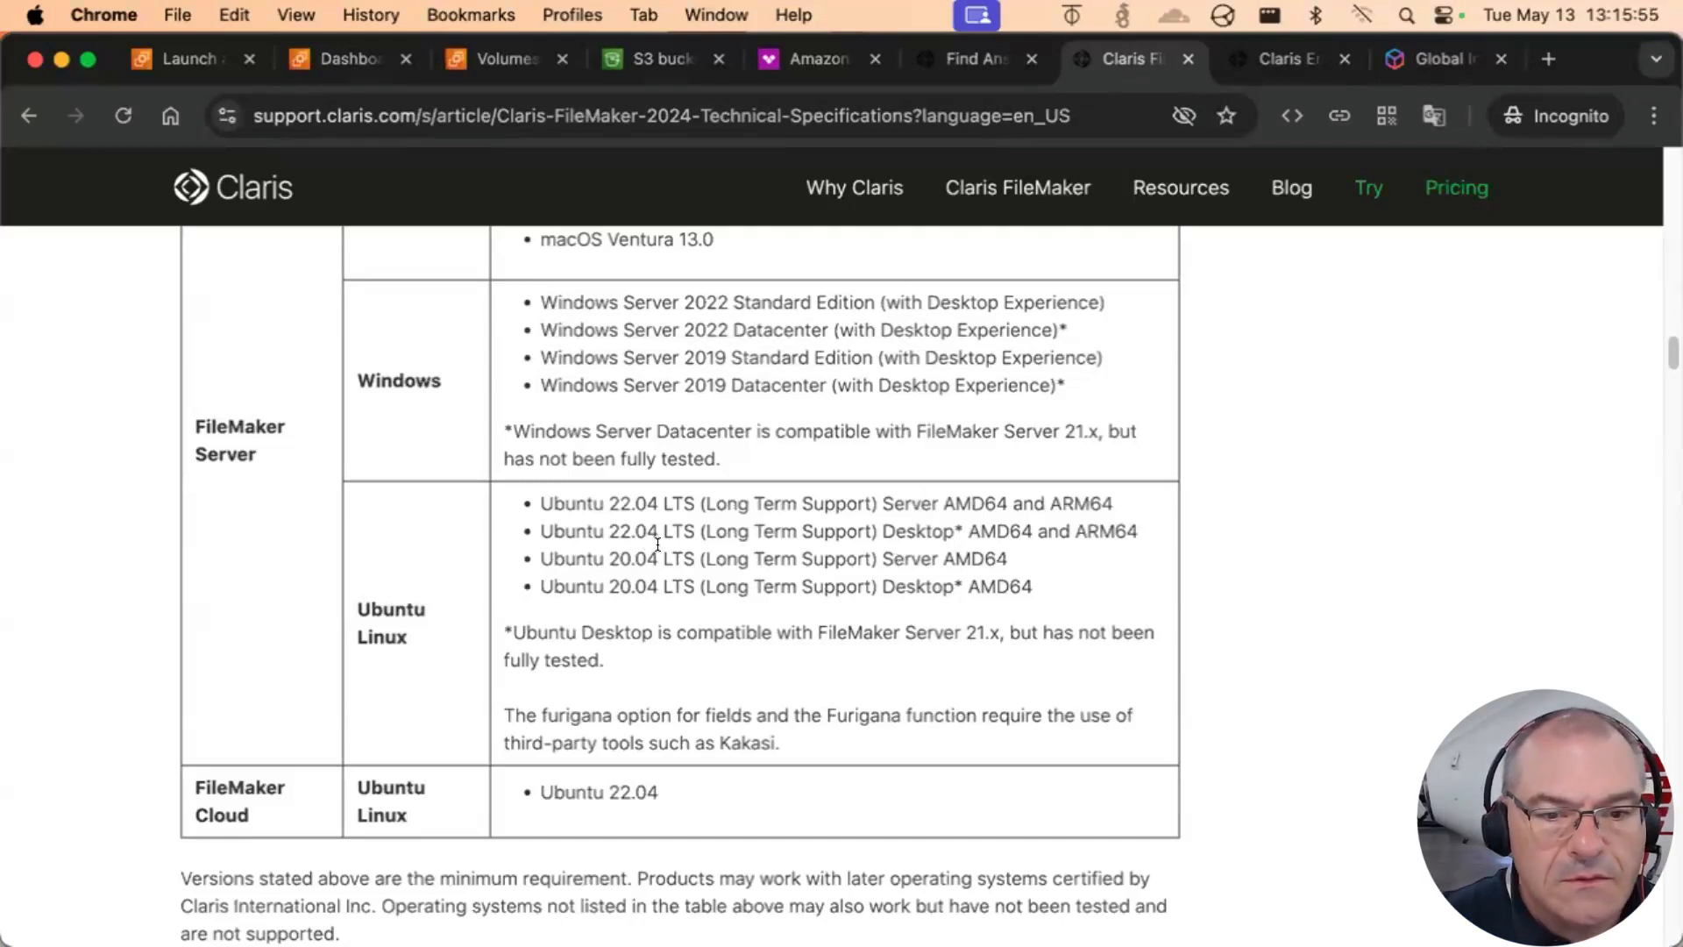
left_click_drag(695, 558, 514, 554)
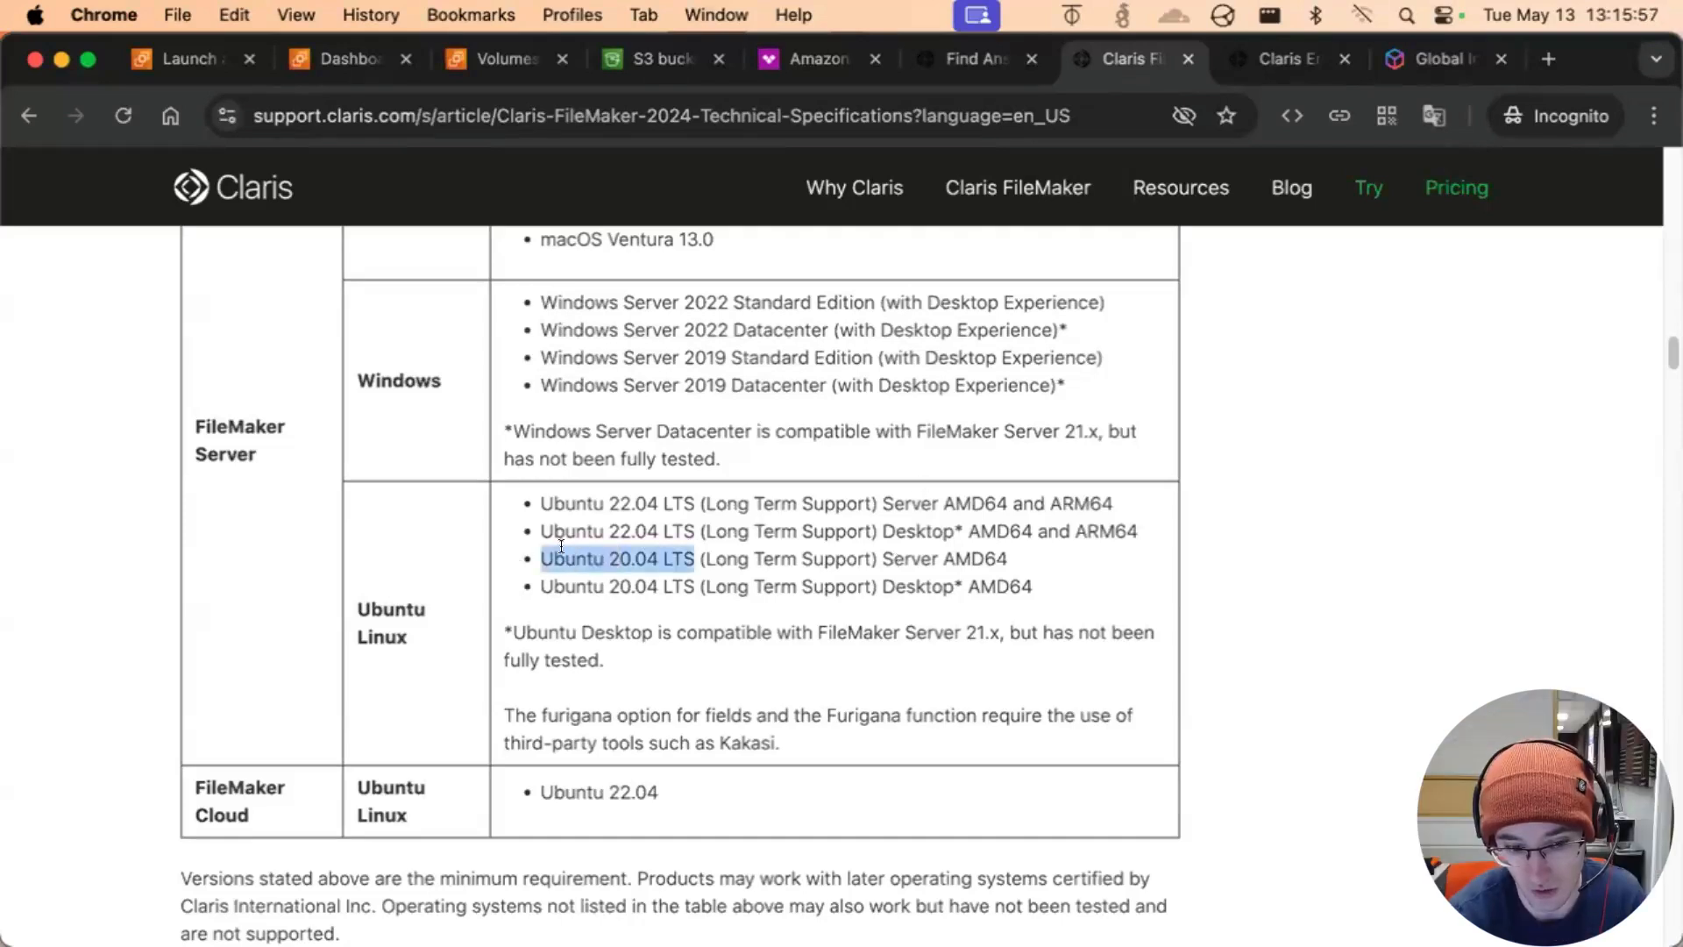
left_click(662, 547)
left_click_drag(688, 545, 533, 552)
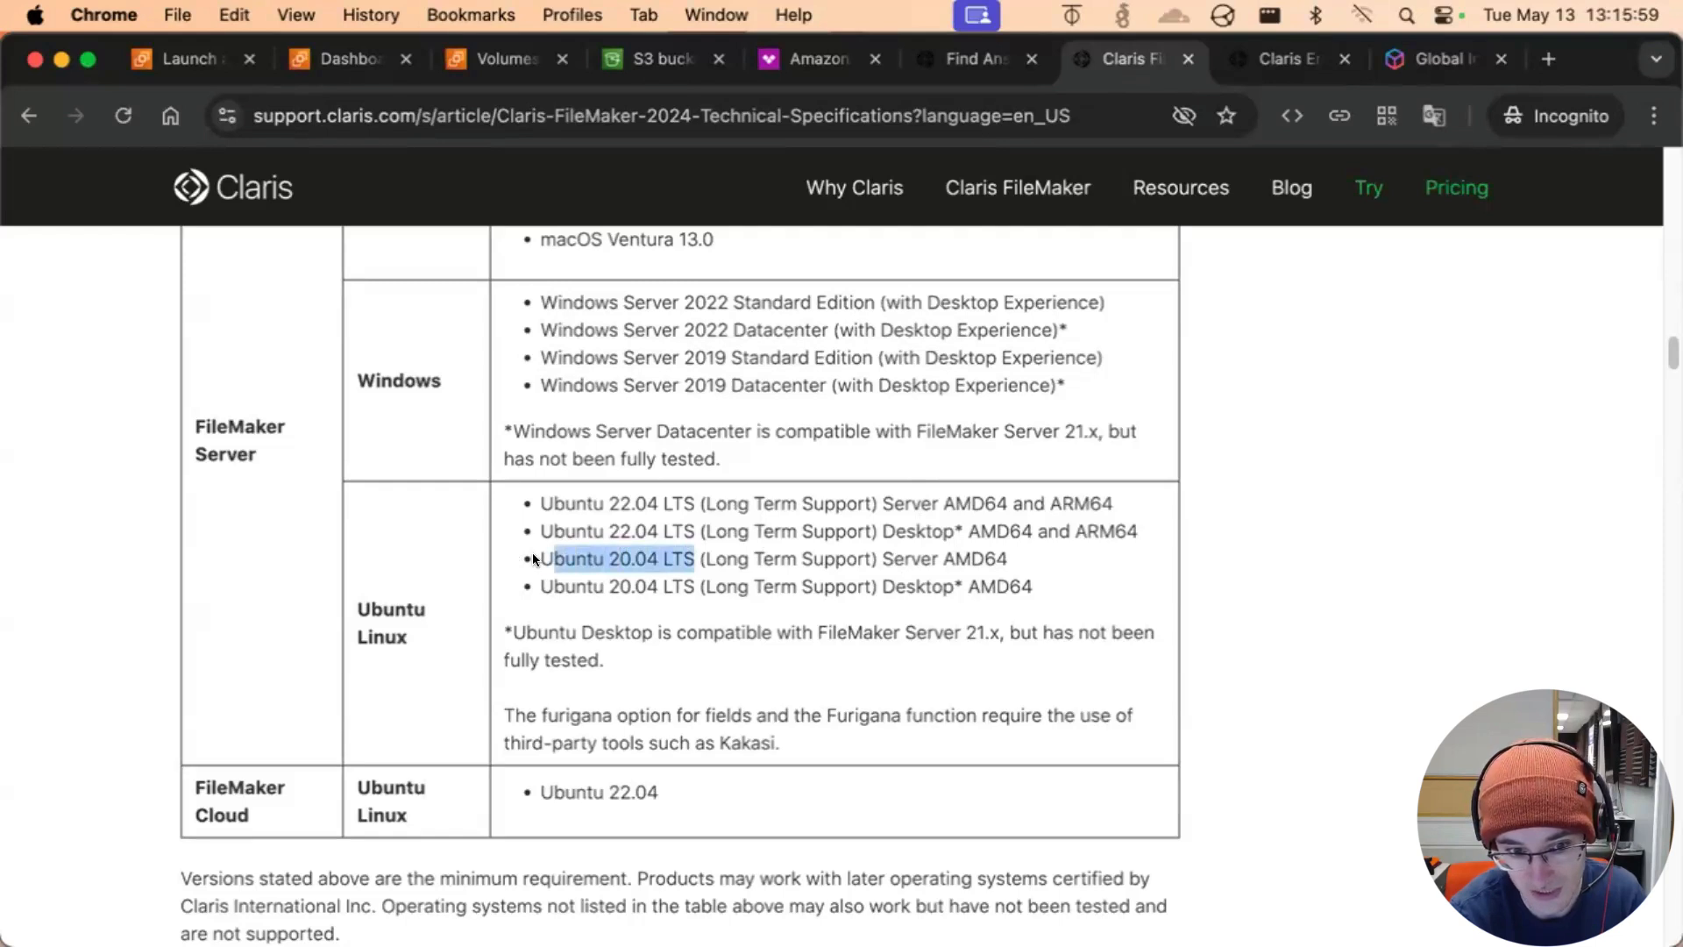
left_click(553, 546)
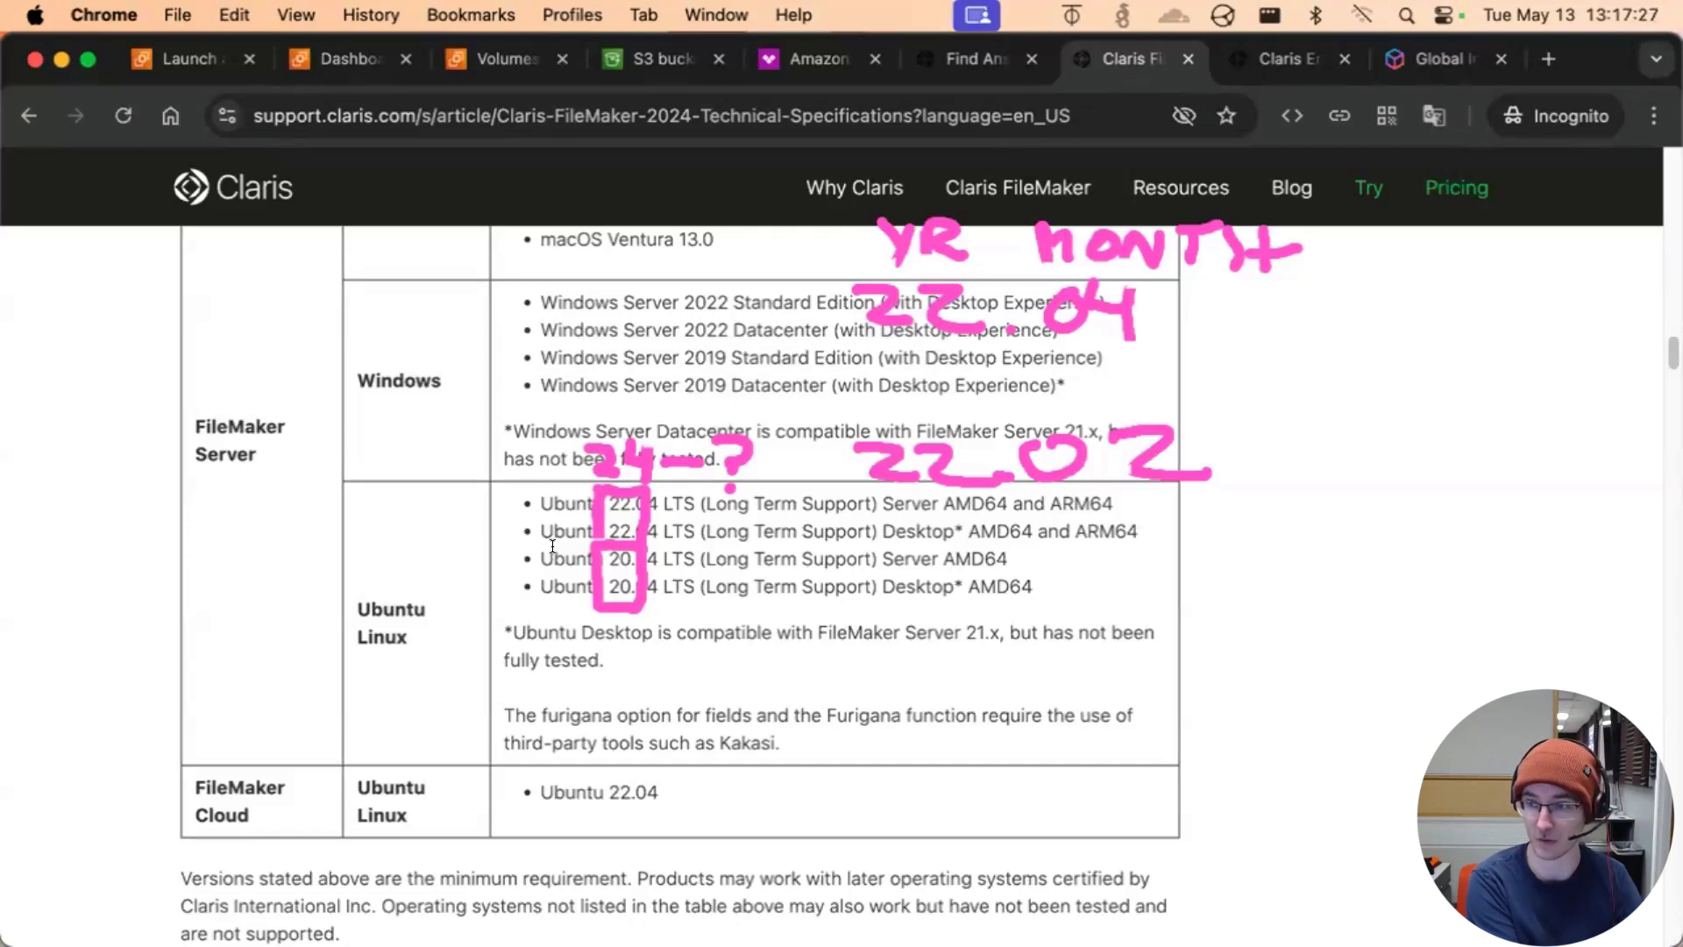
key("Escape")
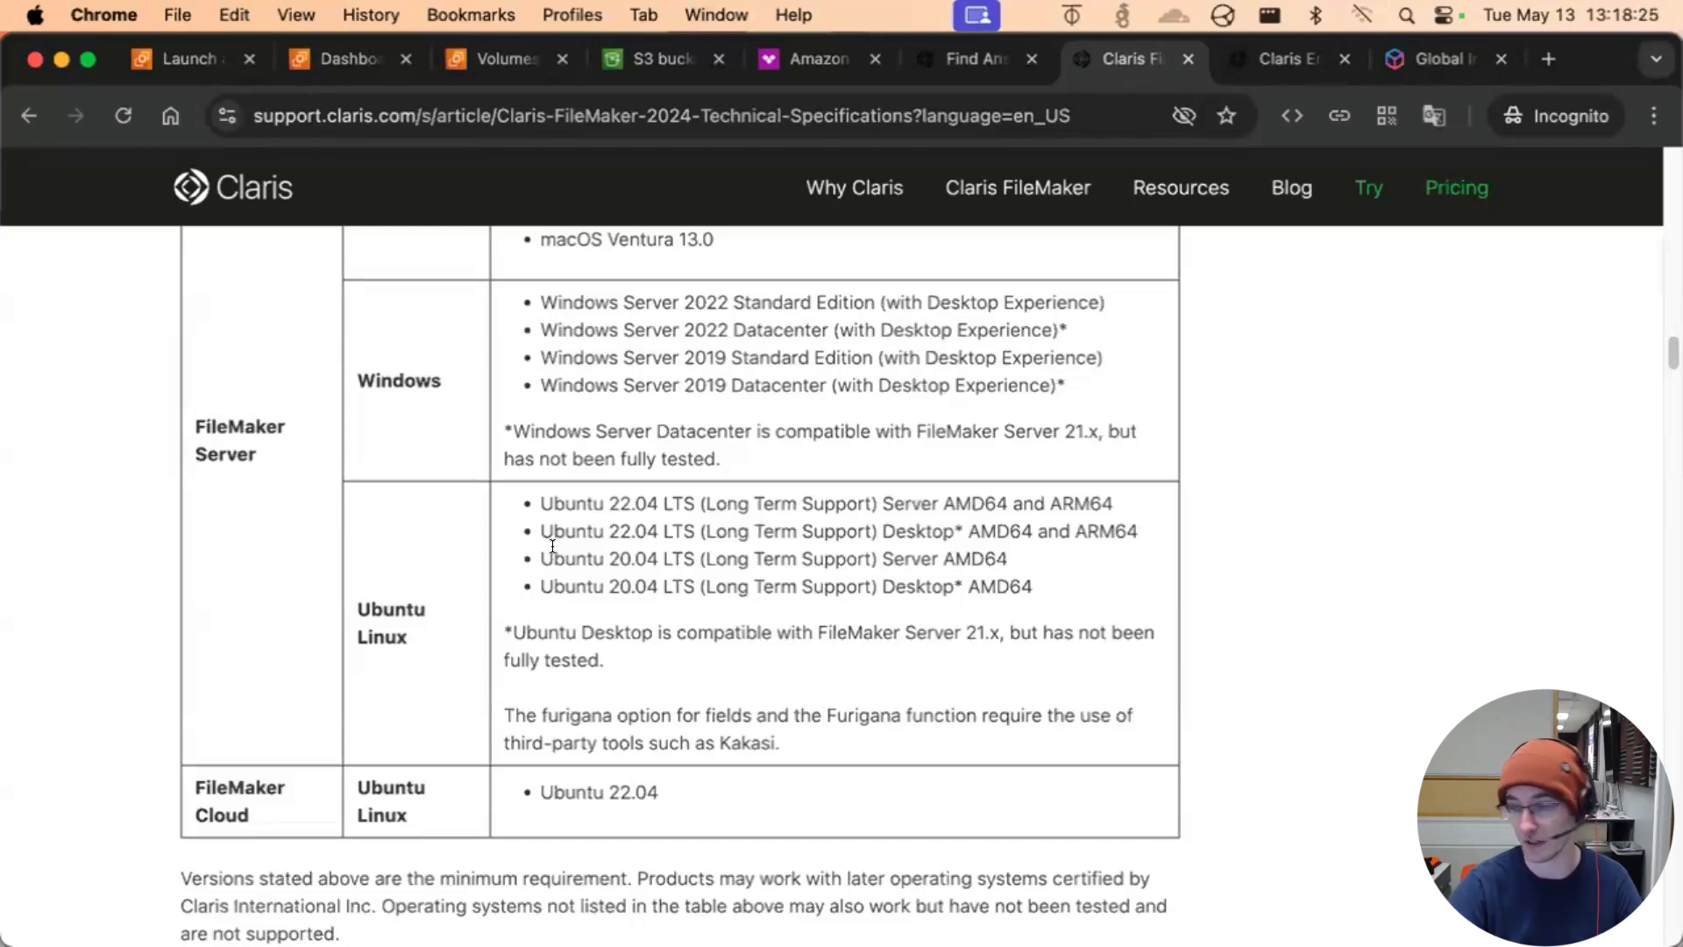
scroll(1186, 443, "down", 1)
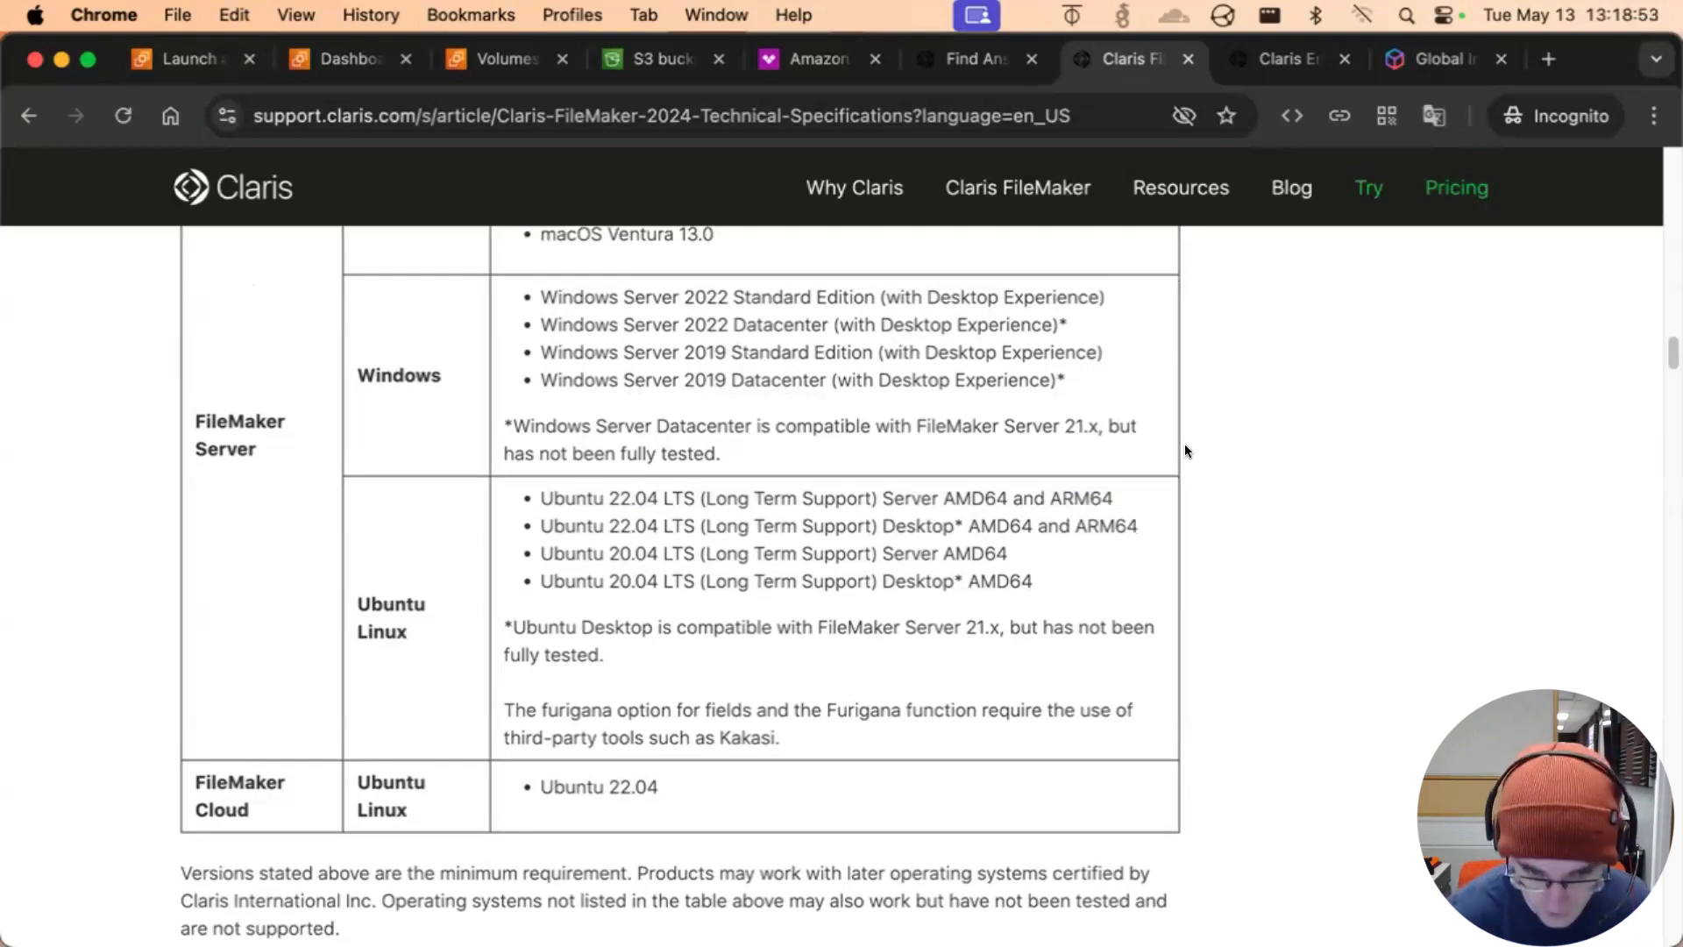
key("super+1")
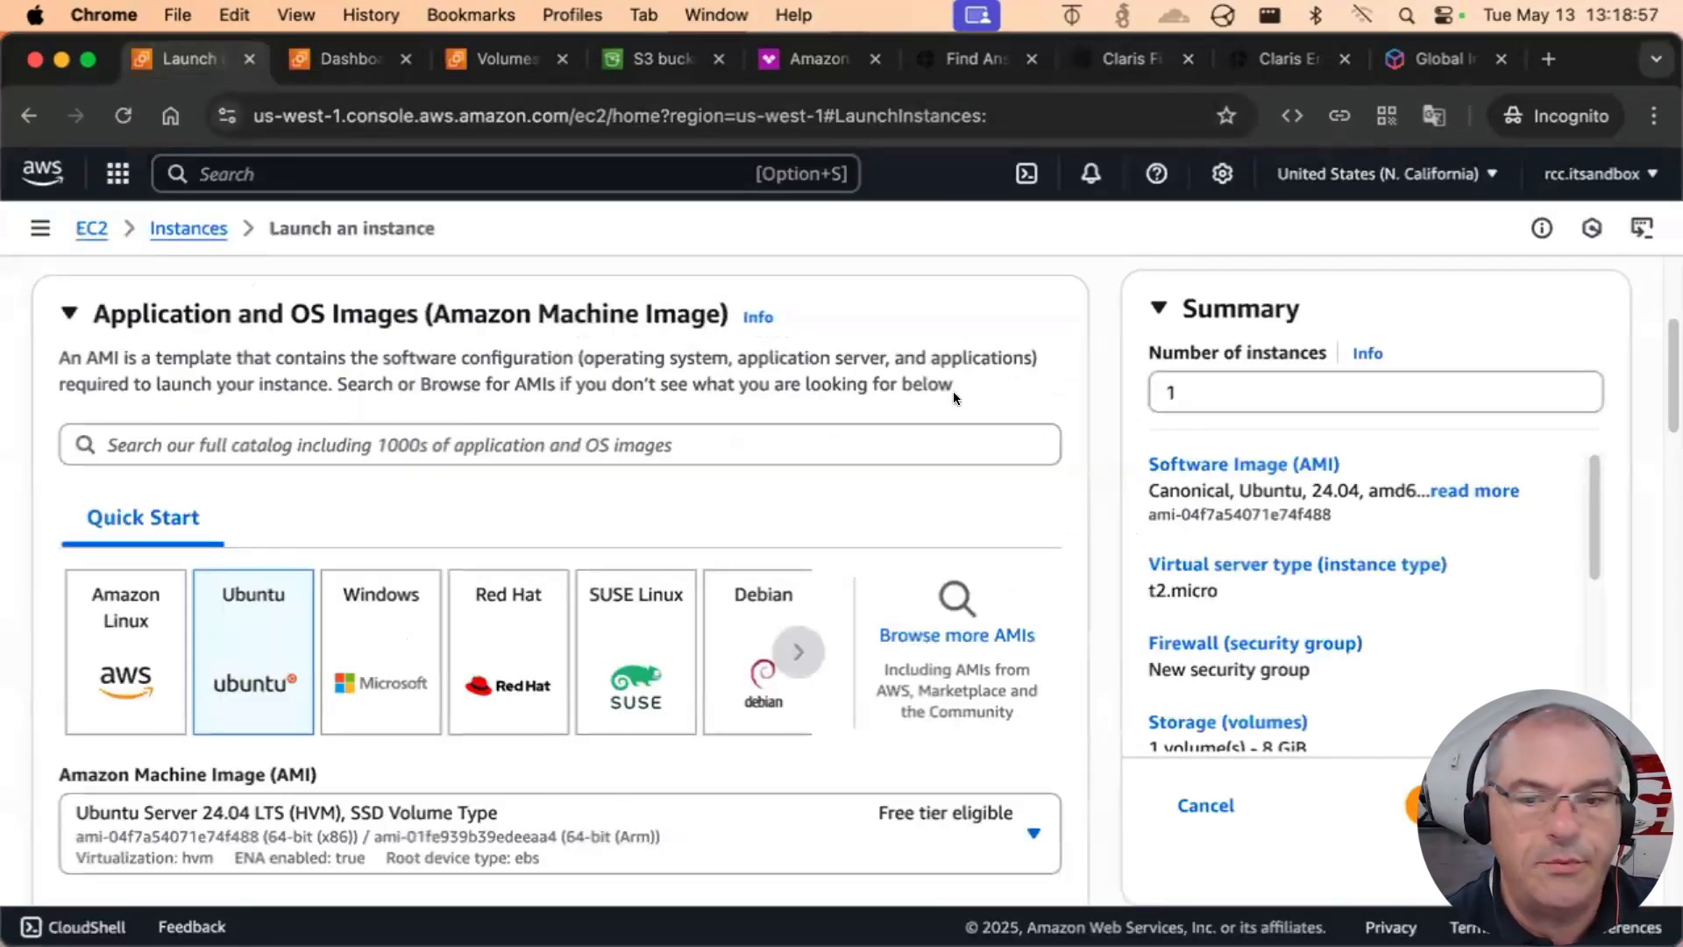
Change the Amazon Machine Image to Ubuntu Server 22.04 LTS (HVM), SSD Volume Type, reviewing the details of the overridden settings before accepting
scroll(614, 395, "down", 3)
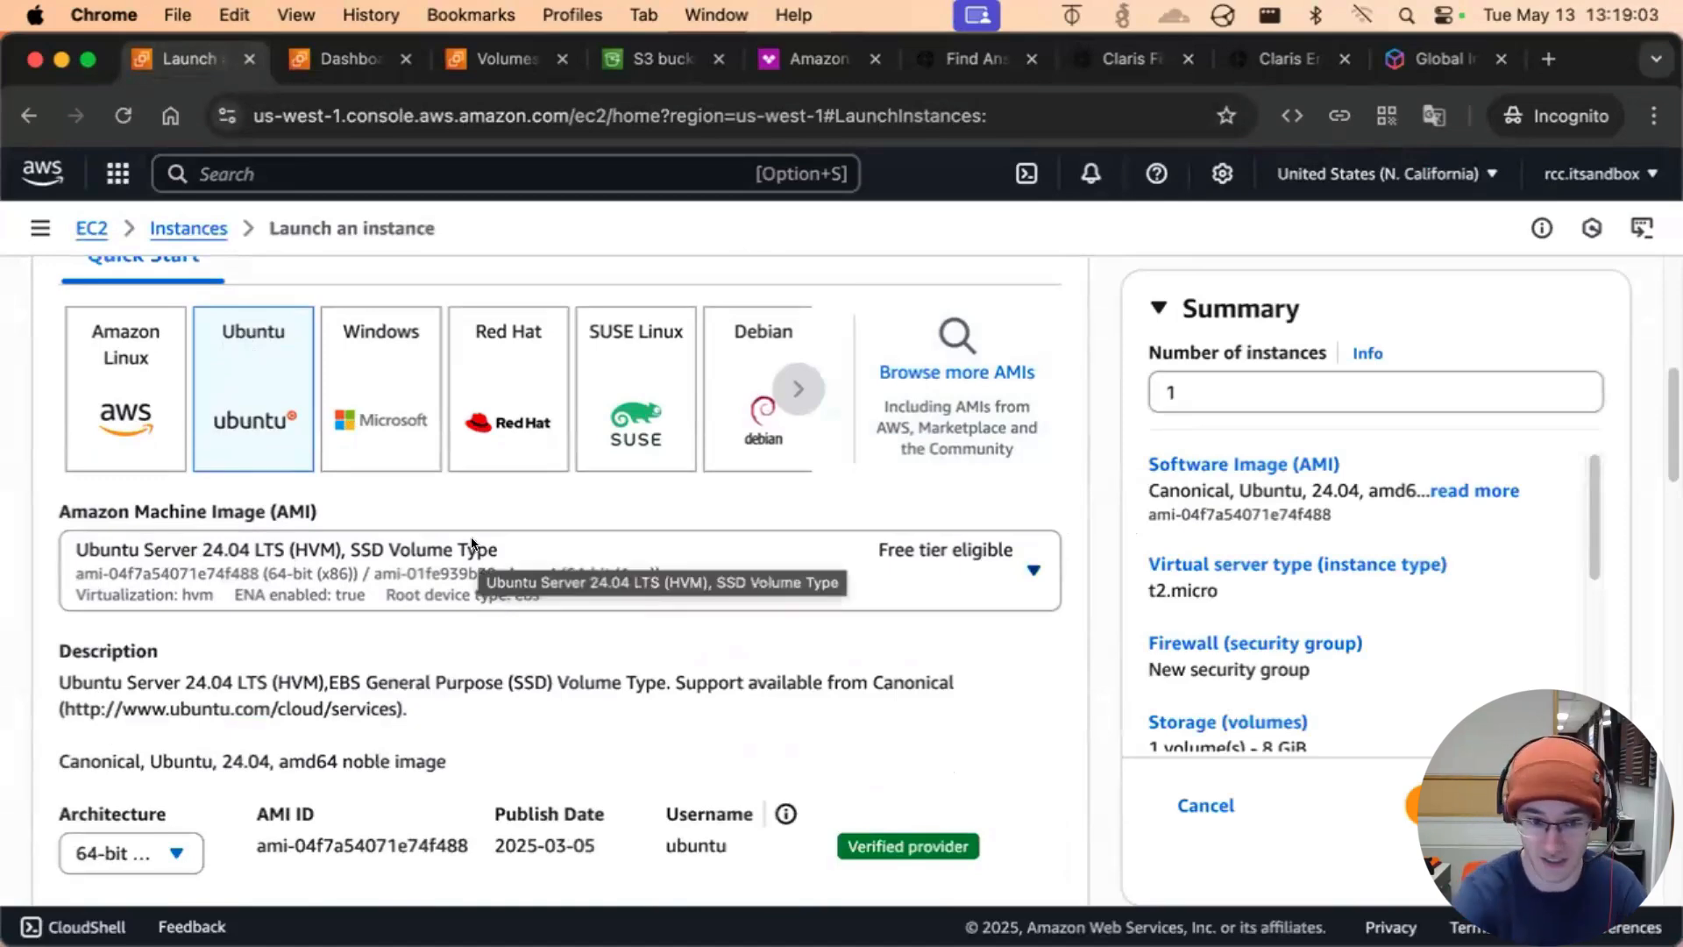
left_click(557, 566)
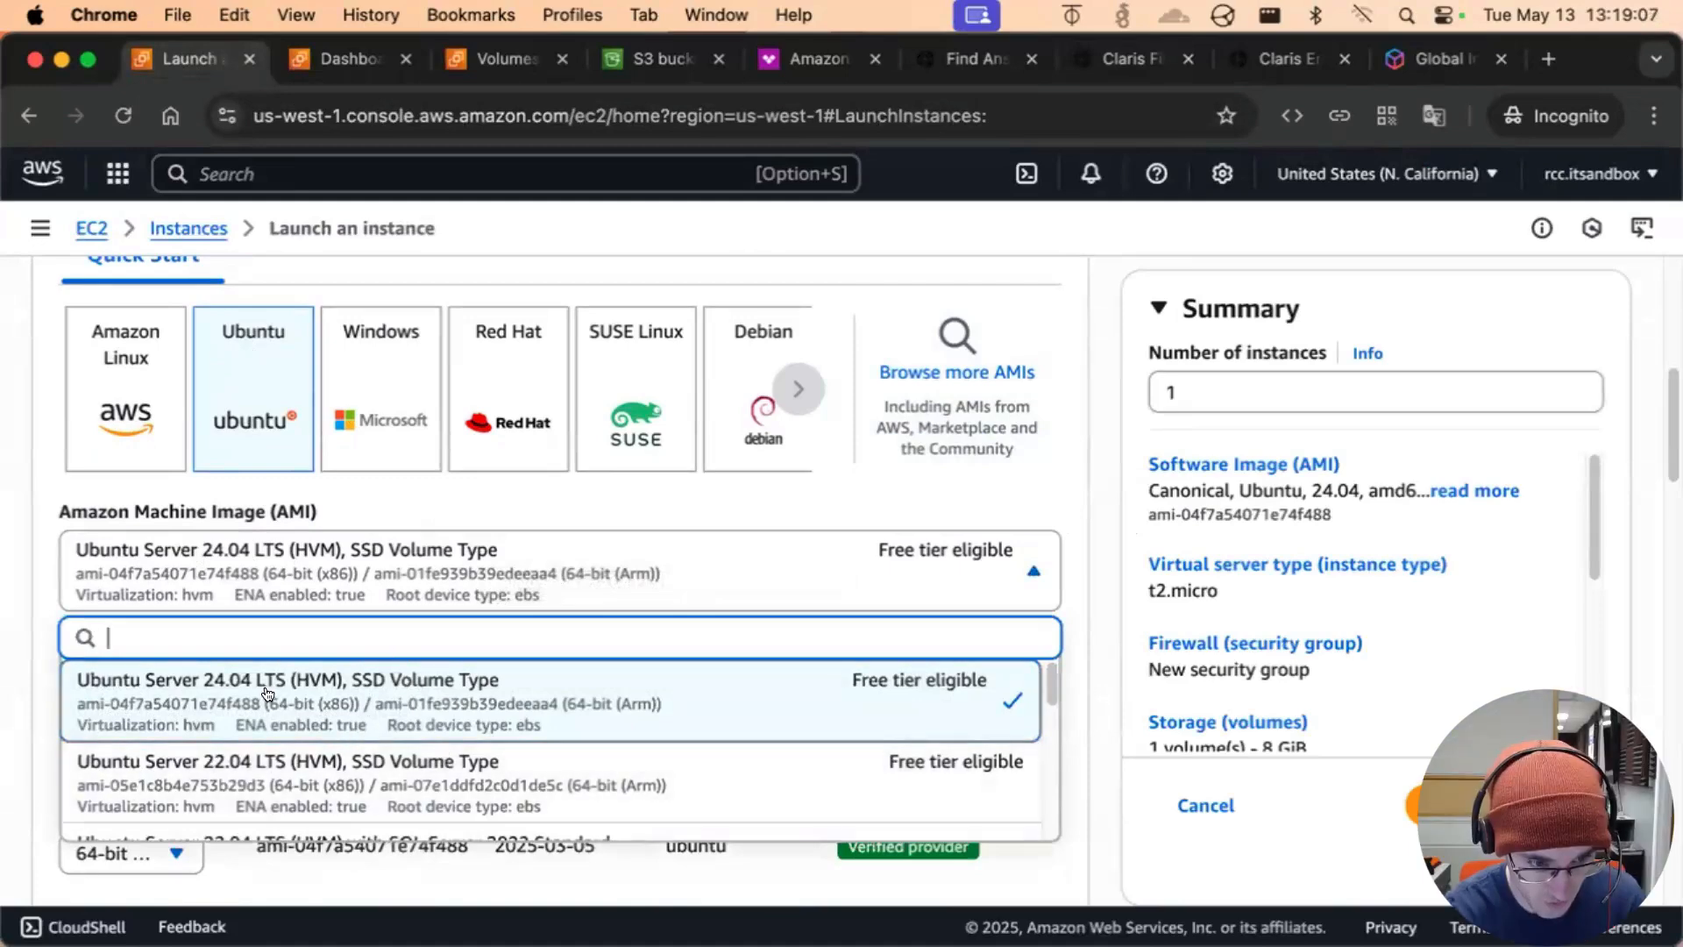
scroll(263, 719, "down", 2)
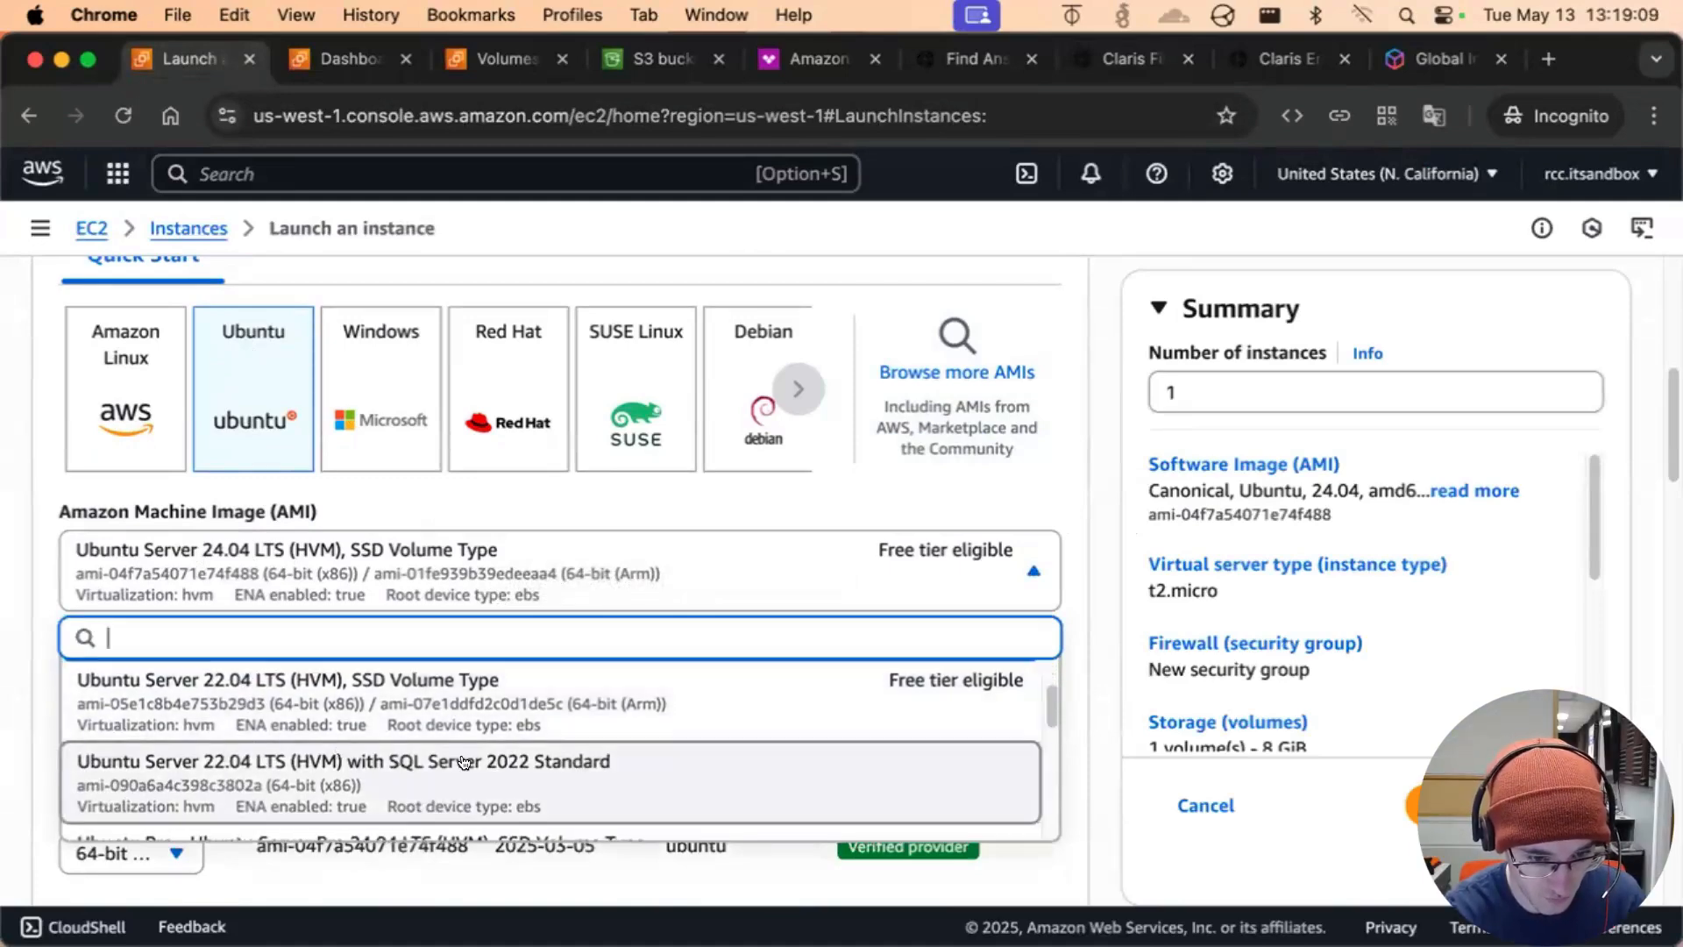
scroll(438, 754, "up", 2)
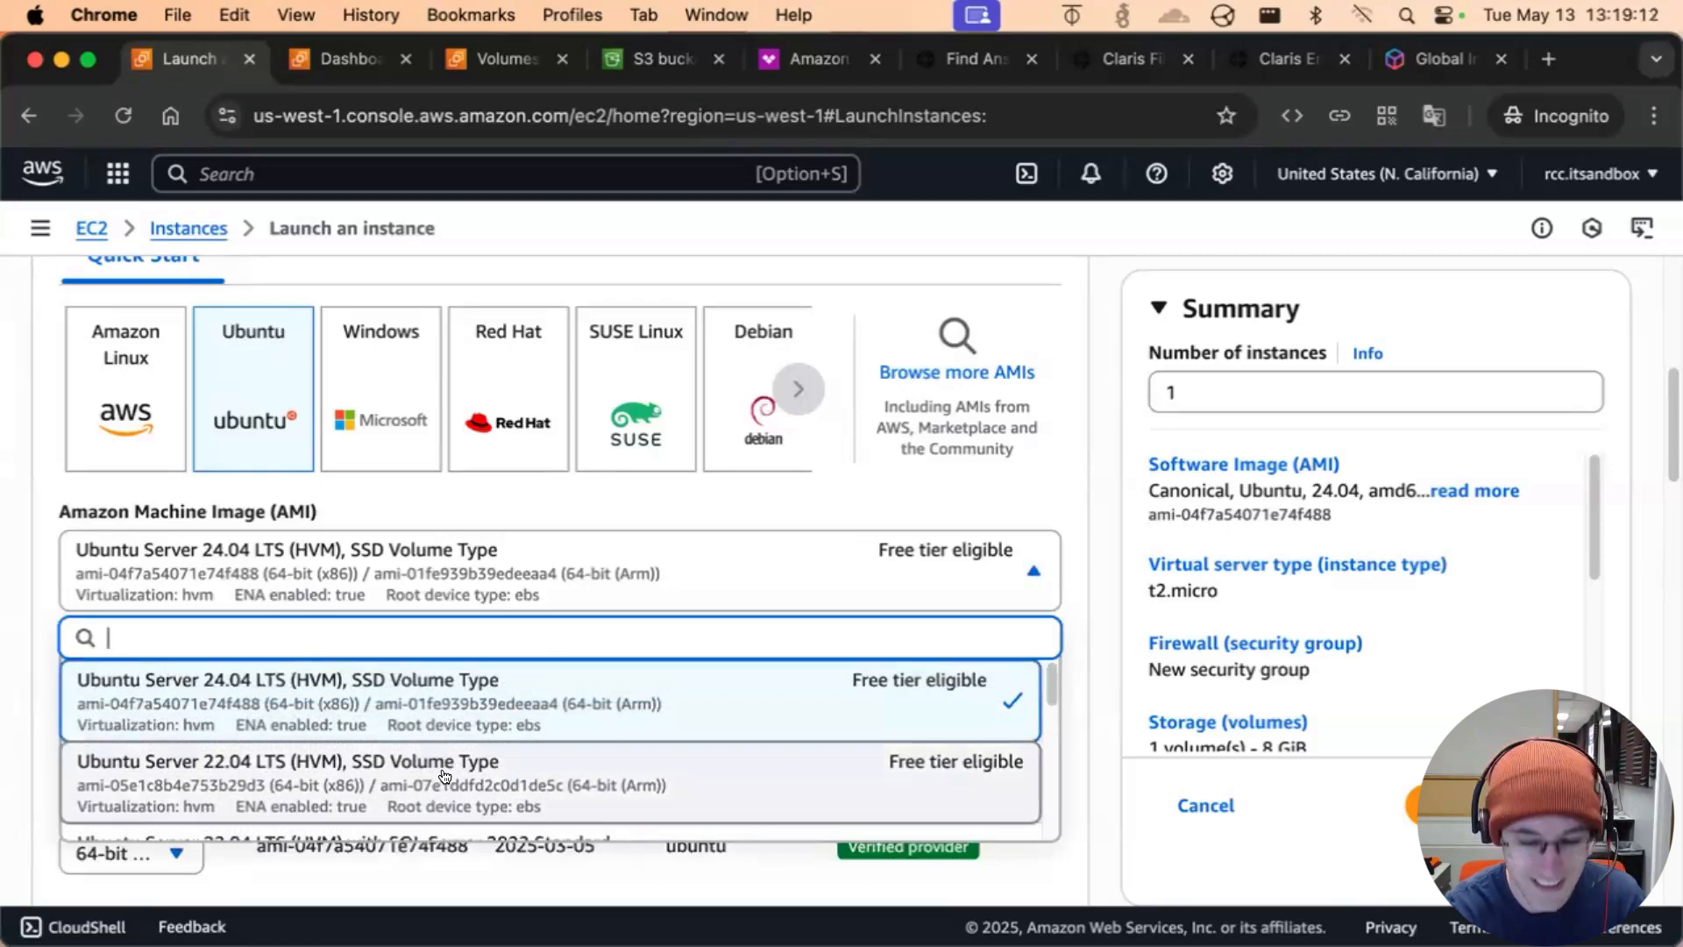
left_click(537, 776)
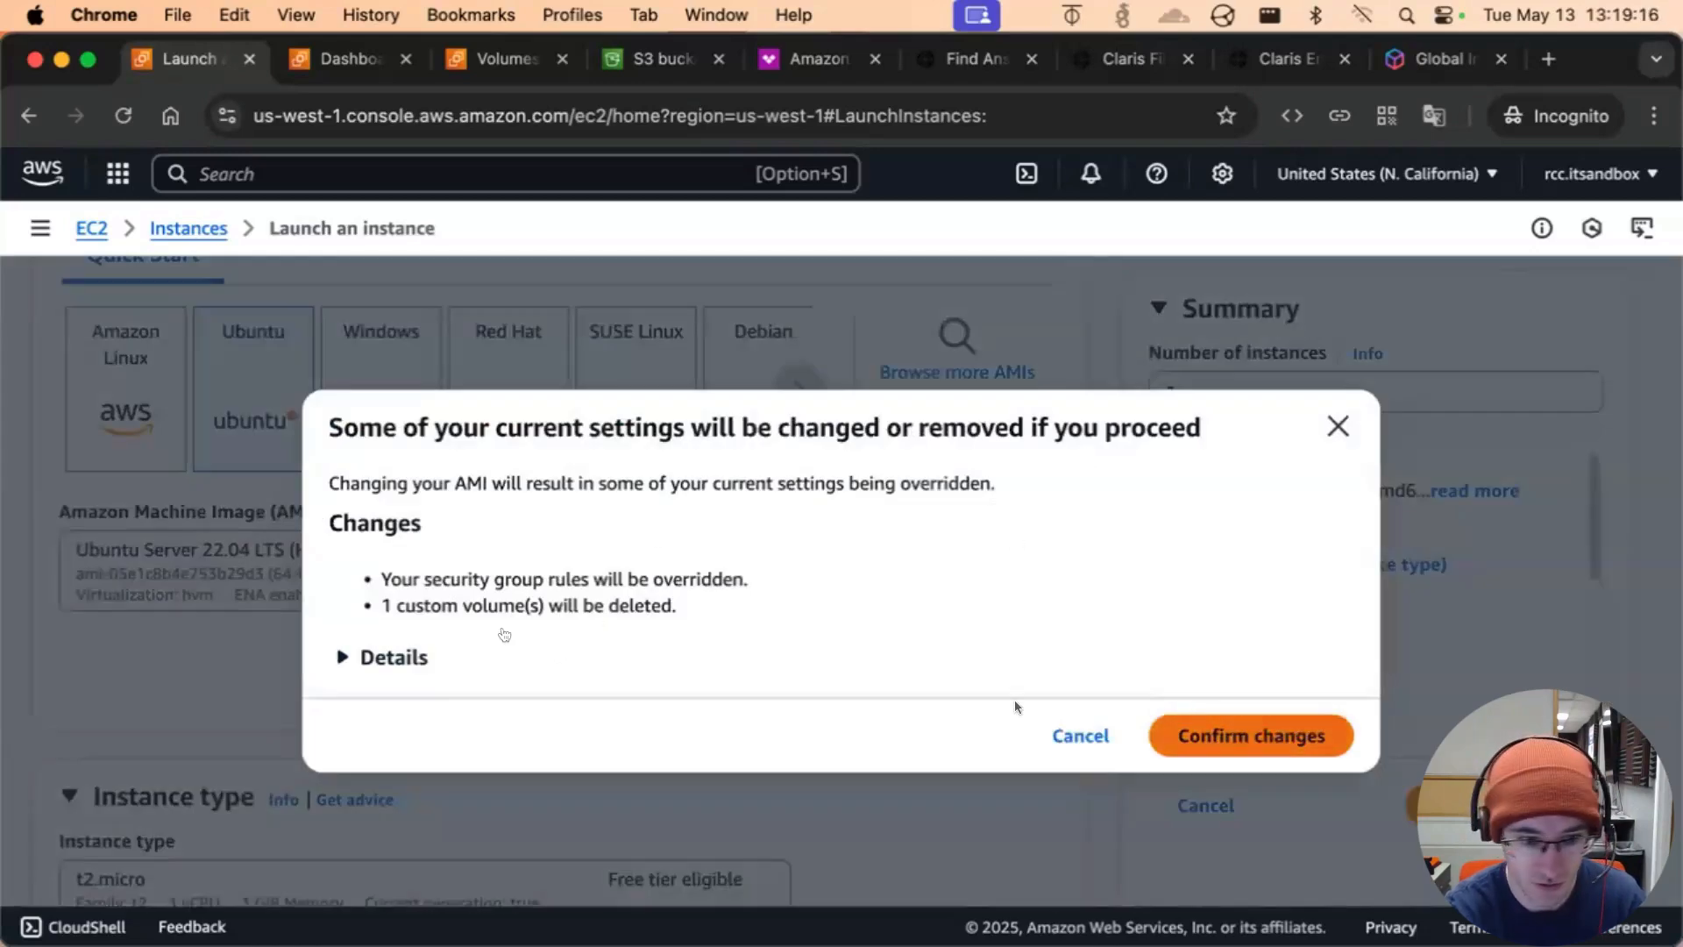
left_click(377, 656)
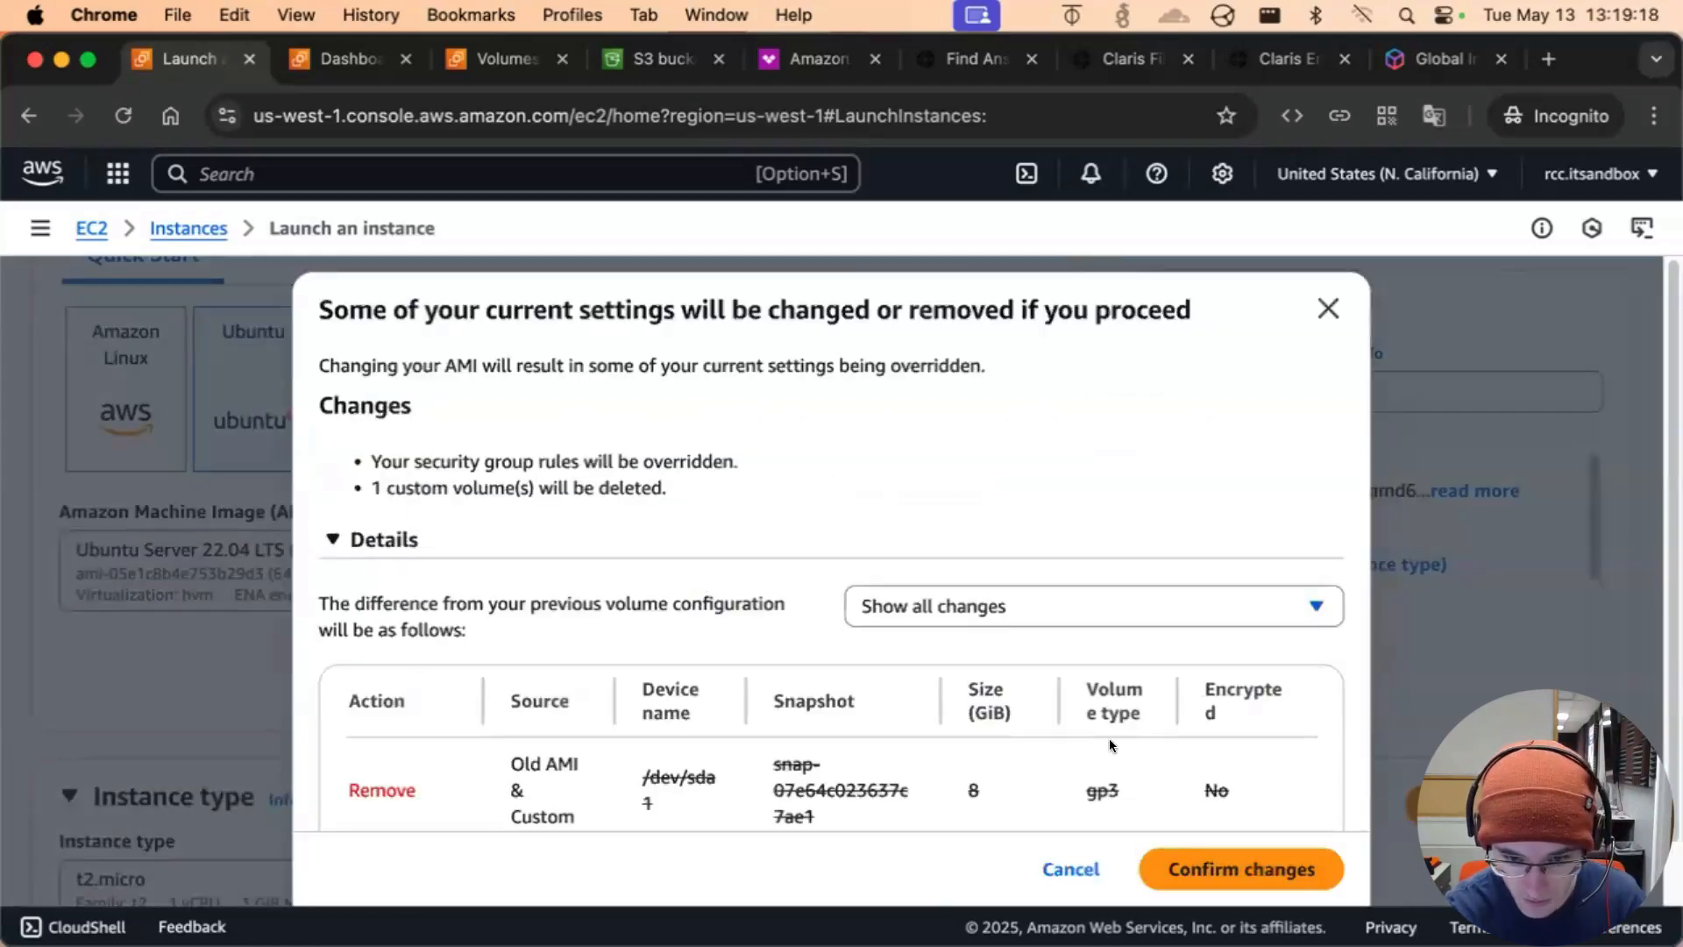
left_click(1225, 868)
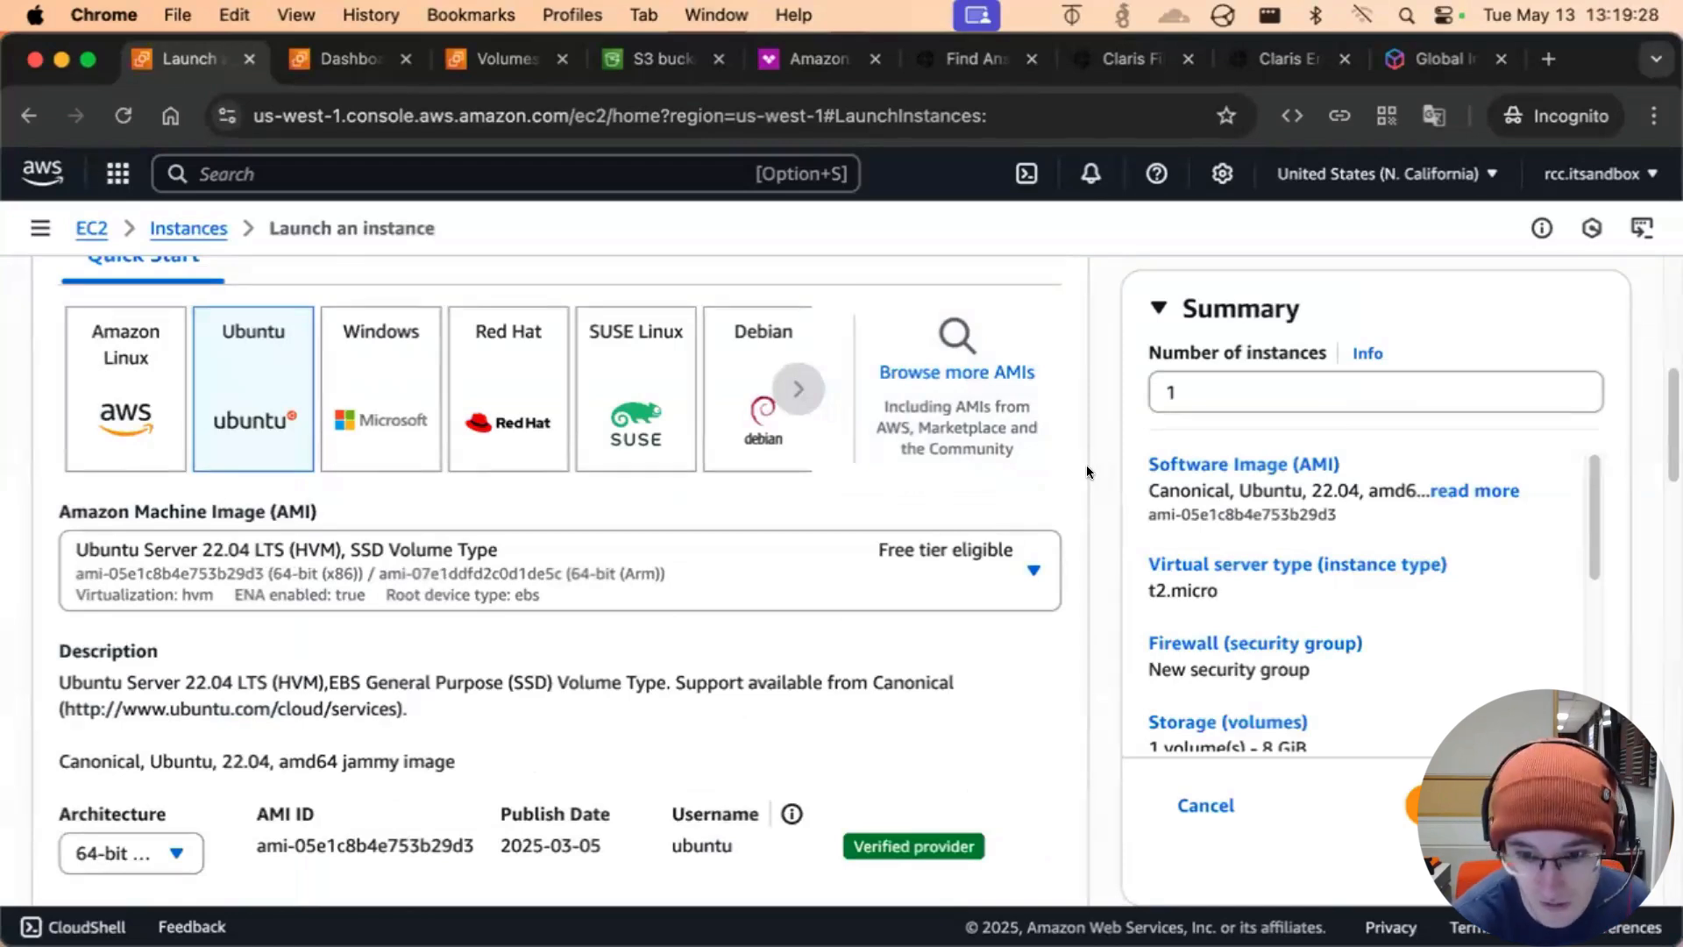
Set the architecture of the Ubuntu 22.04 image to 64-bit (Arm)
scroll(1087, 472, "down", 3)
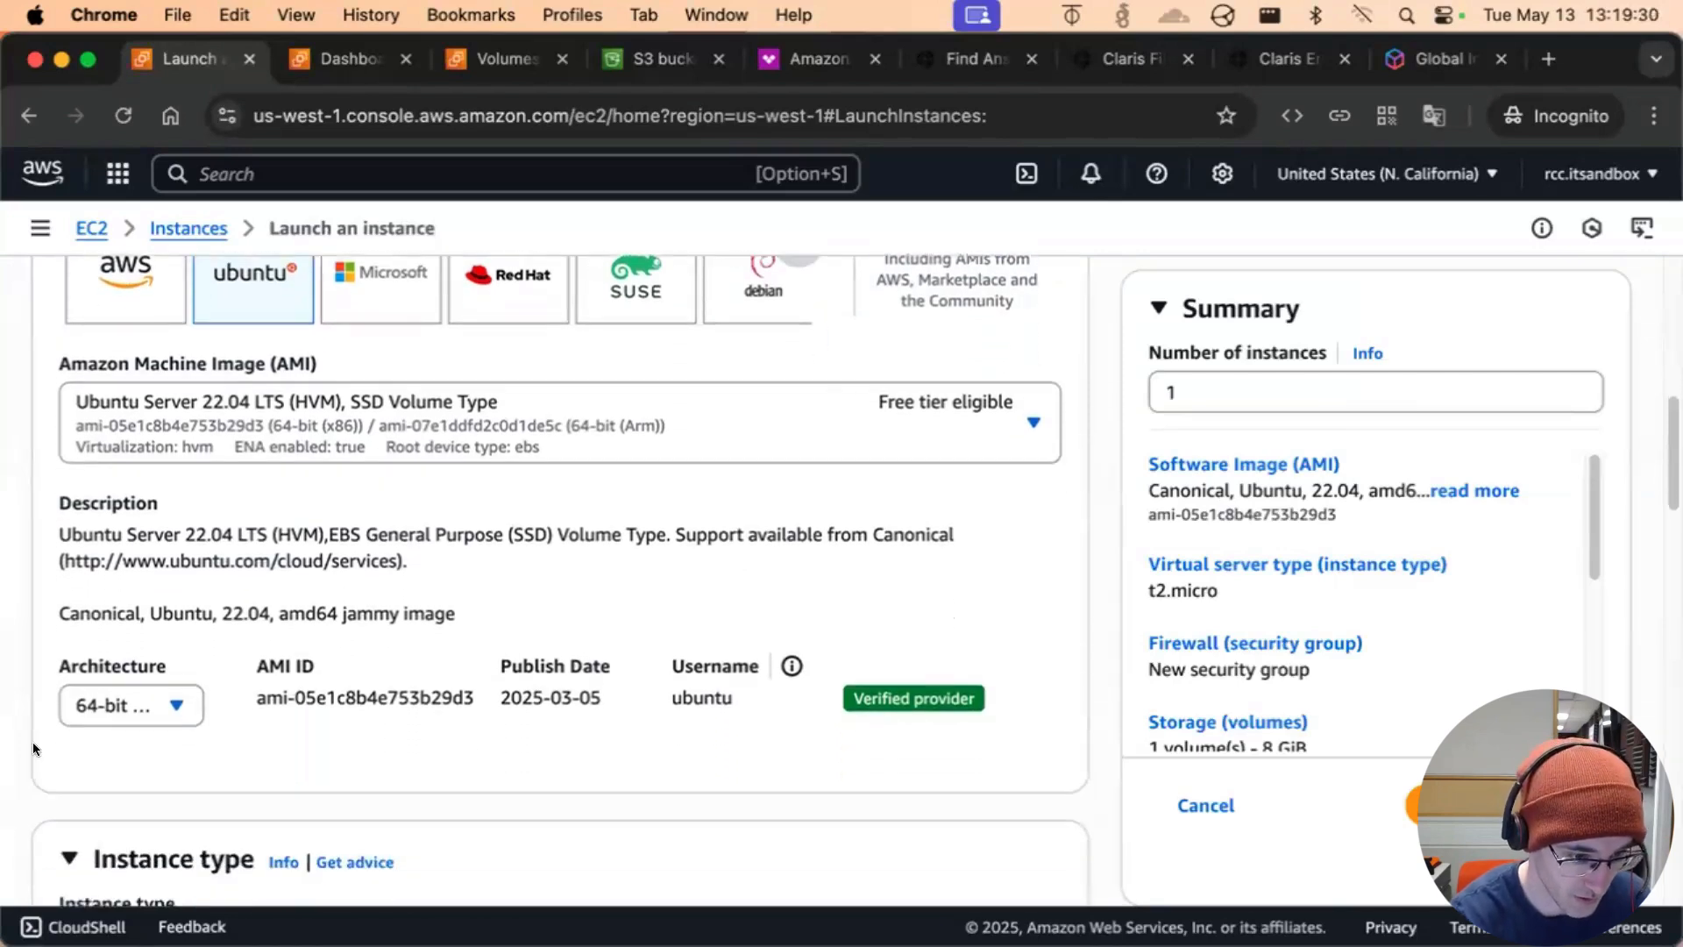
left_click(139, 701)
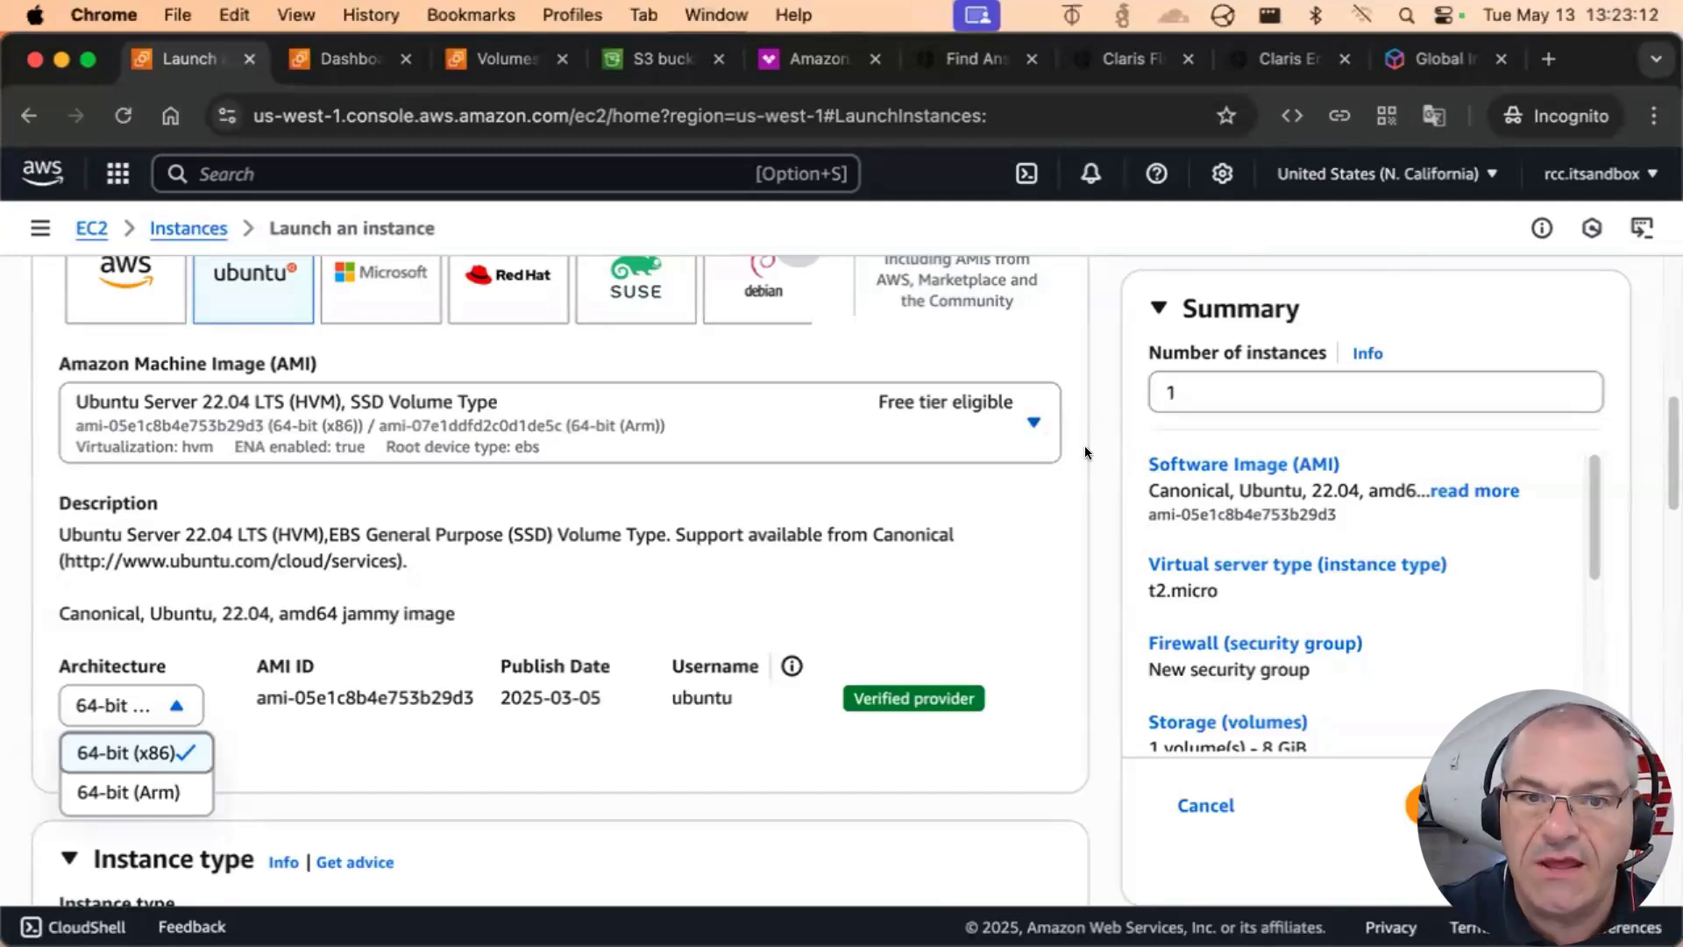
left_click(1086, 446)
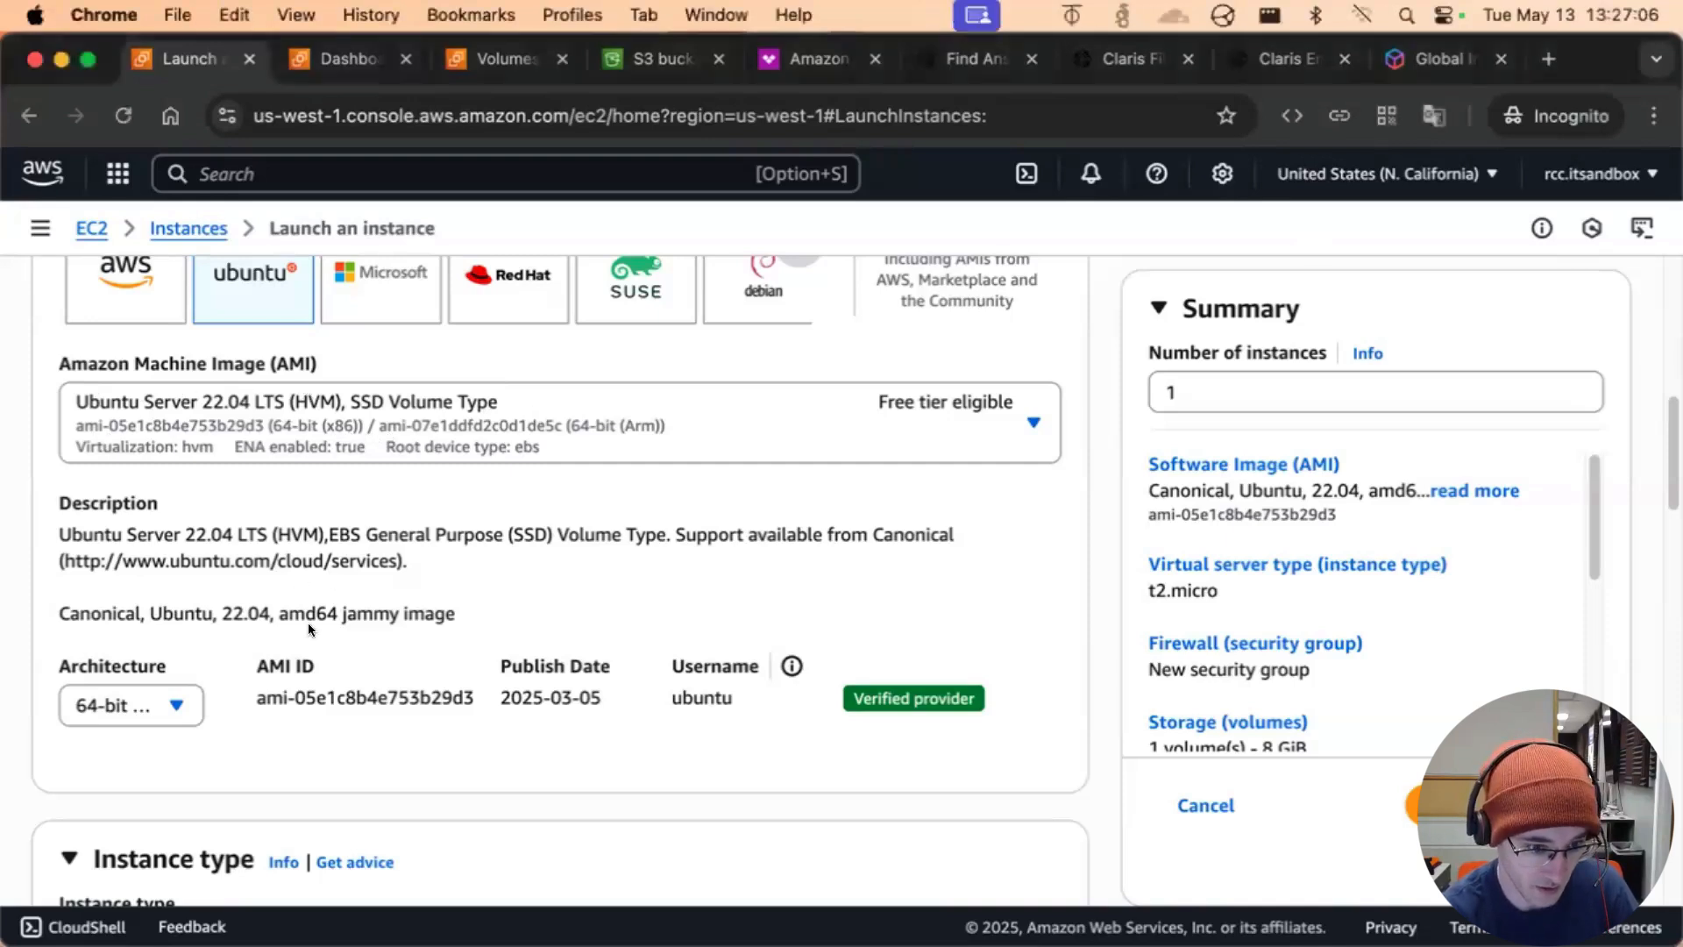
left_click(93, 694)
left_click(122, 792)
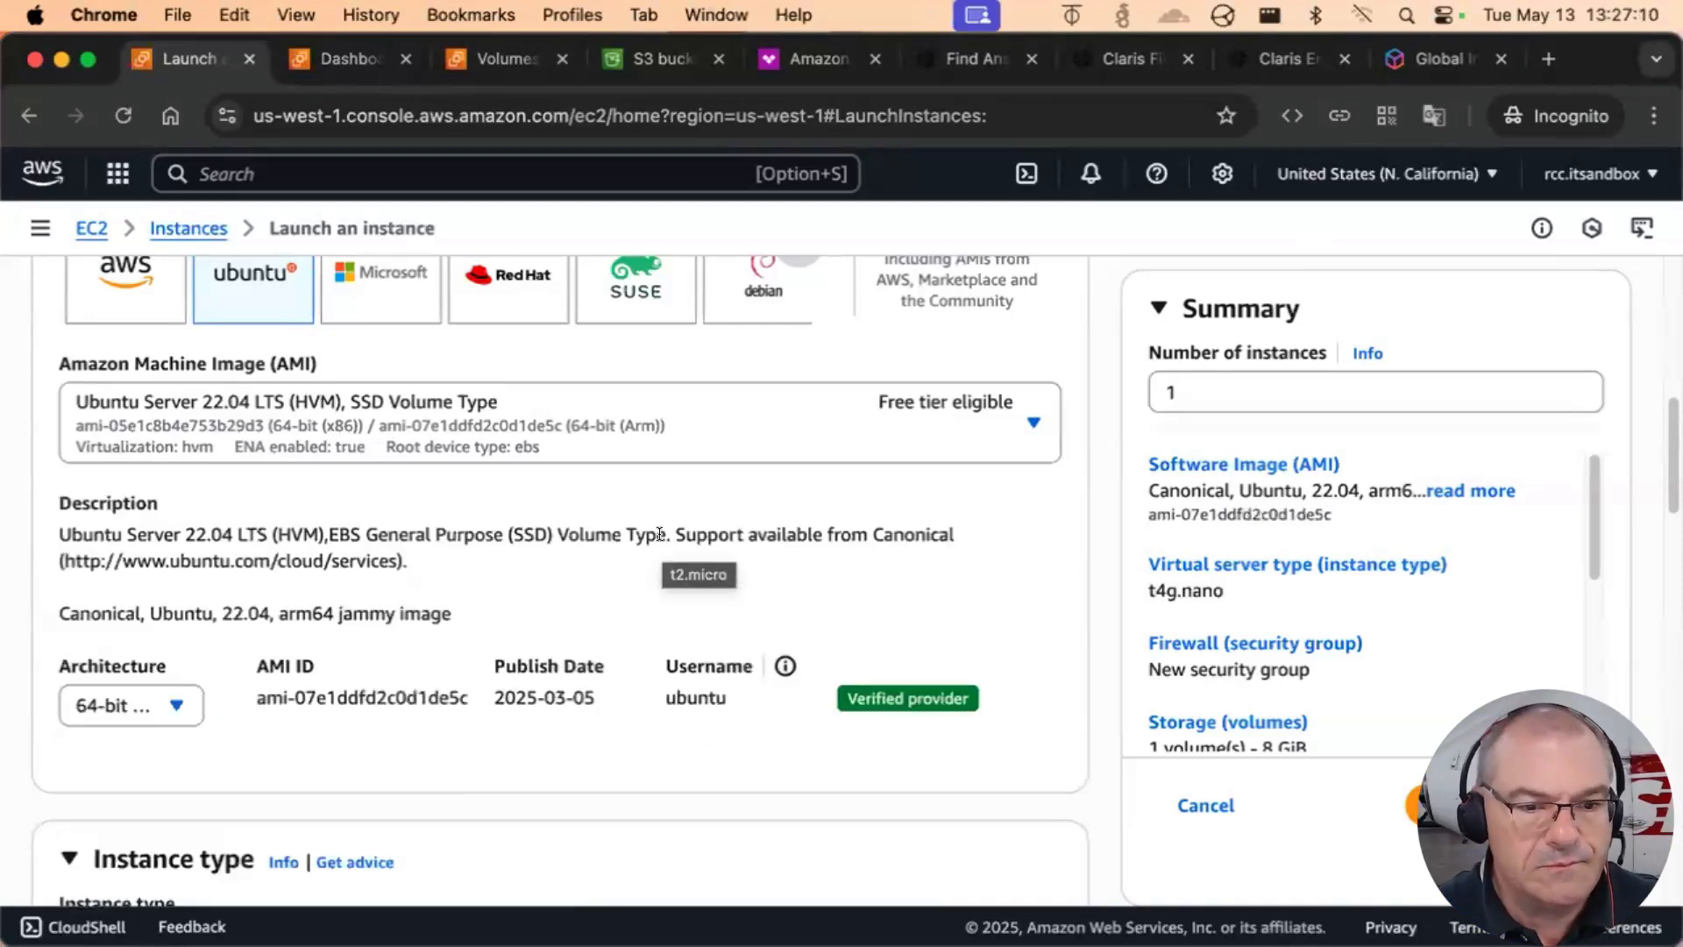
left_click(173, 701)
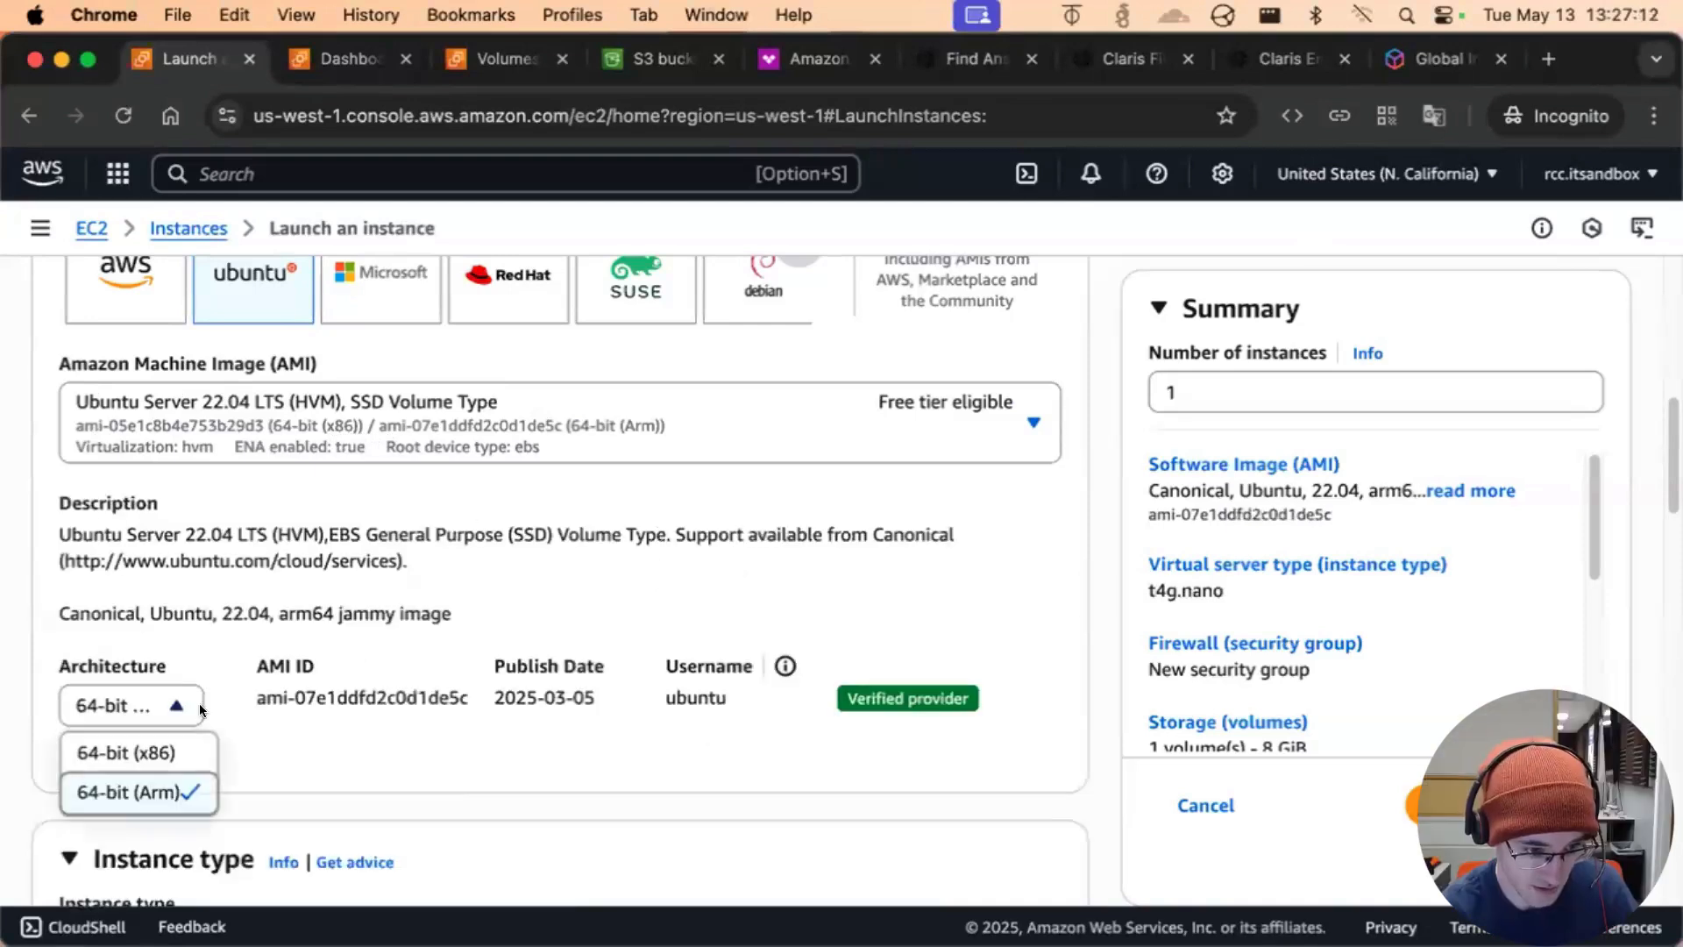
left_click(959, 561)
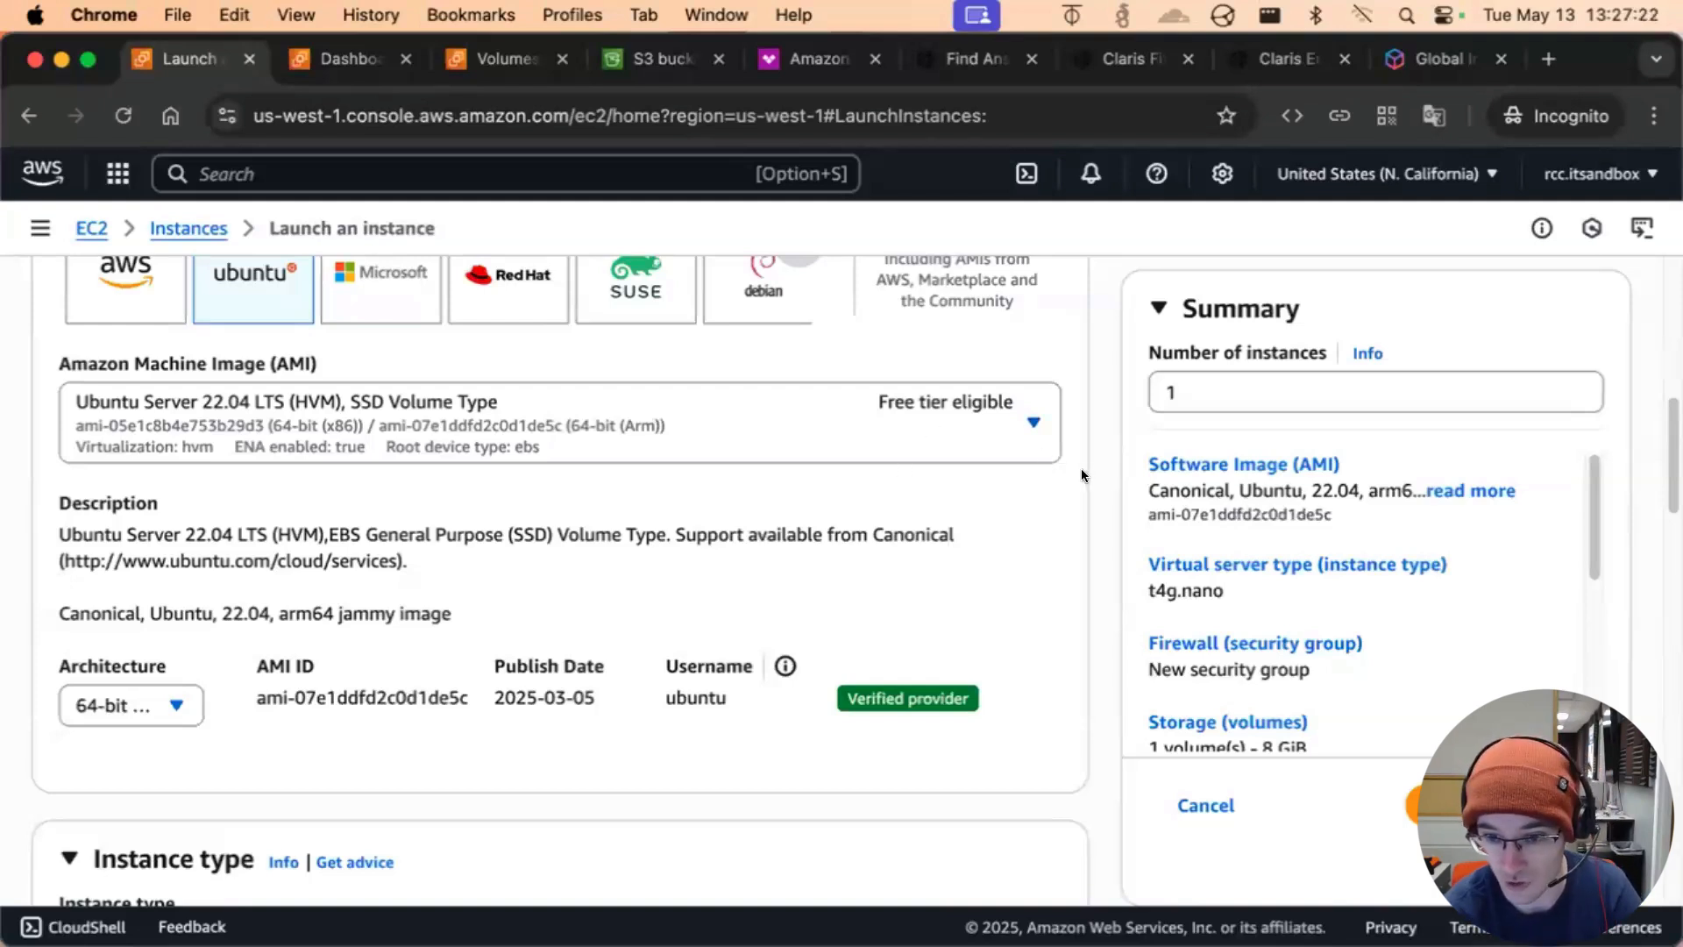
Examine the vCPU, memory and hourly pricing of the t4g instance types, from t4g.nano up to t4g.2xlarge
scroll(1082, 475, "down", 5)
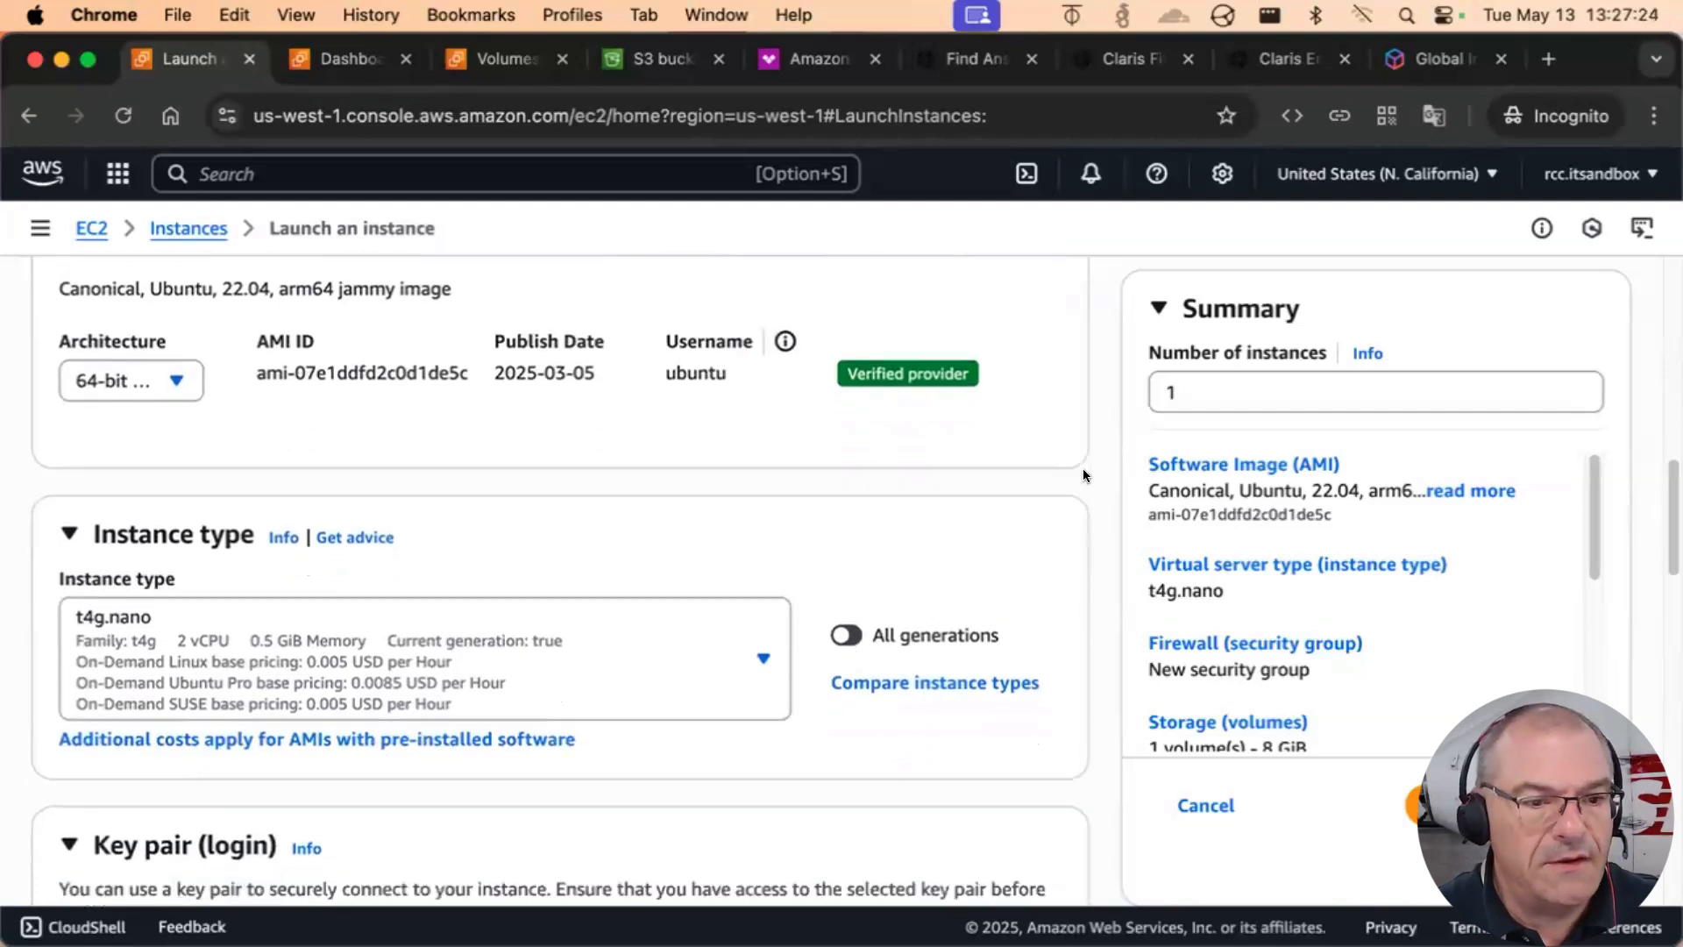
scroll(1083, 476, "down", 2)
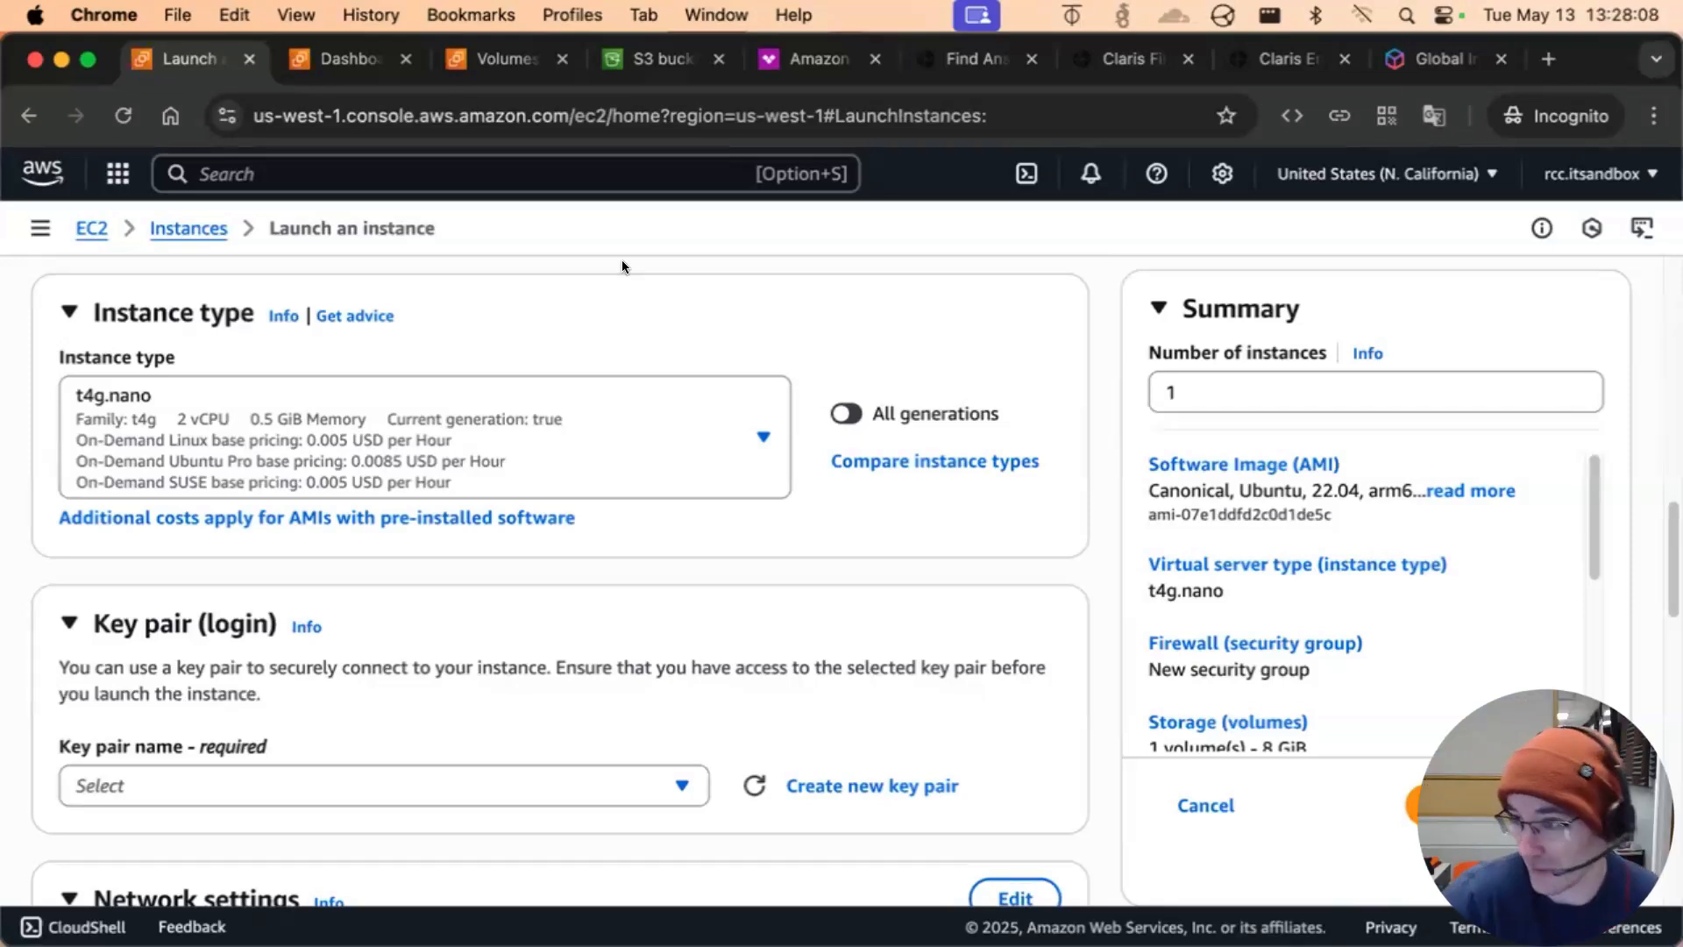
left_click(689, 417)
scroll(557, 654, "down", 3)
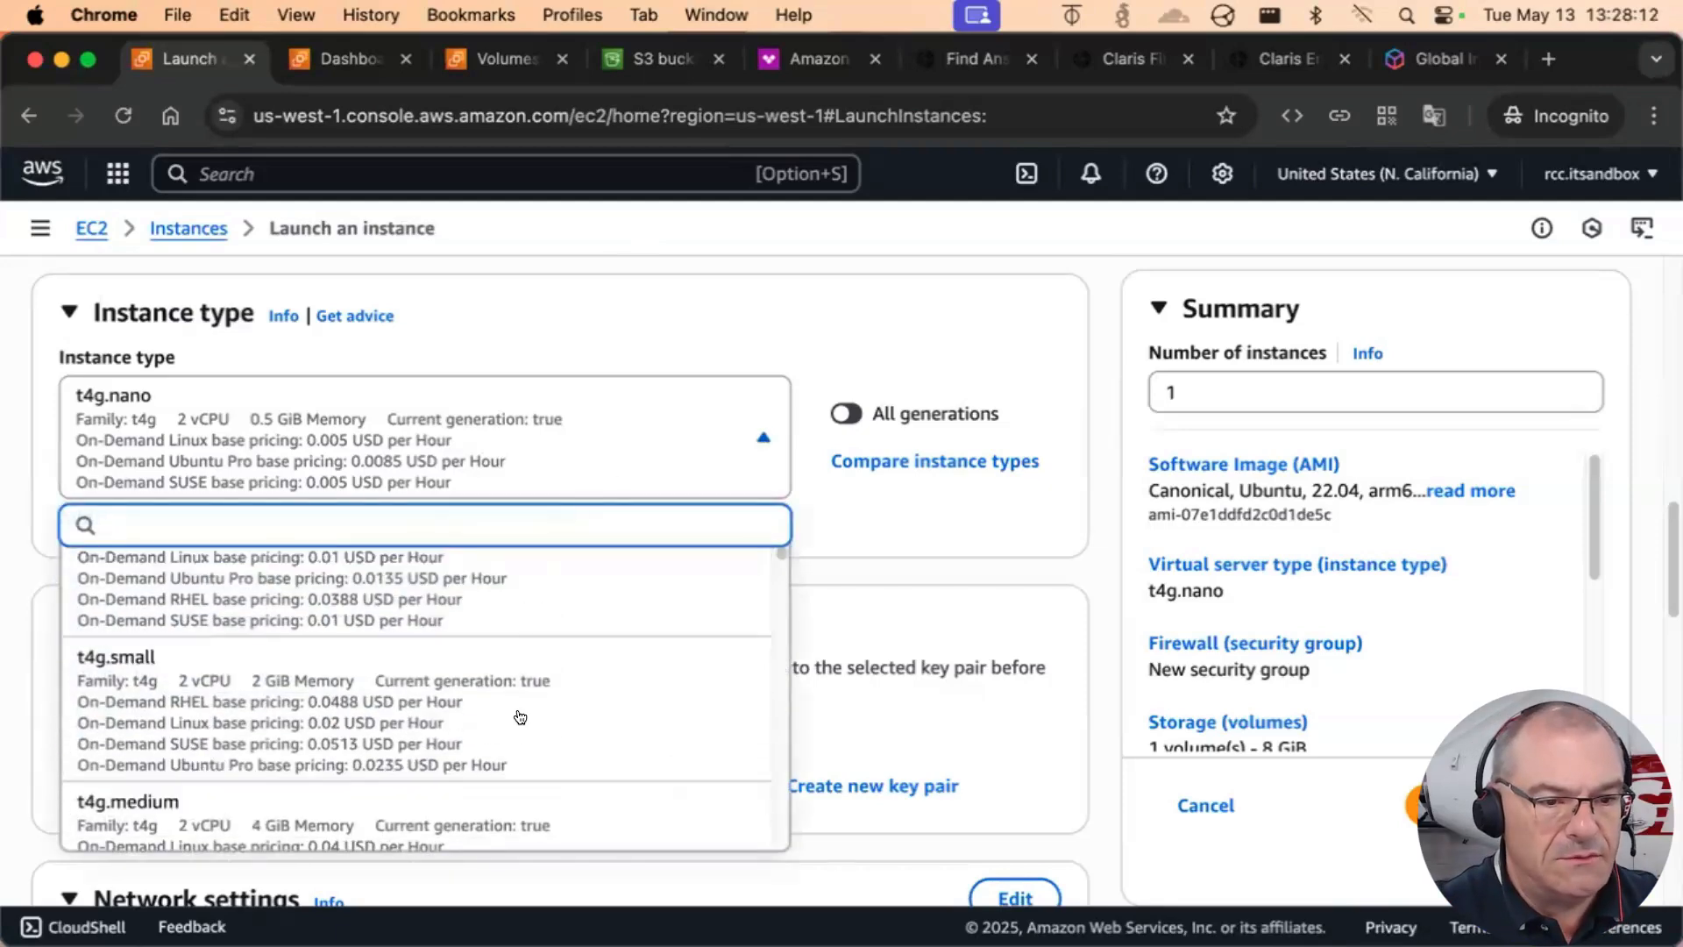
scroll(544, 675, "down", 3)
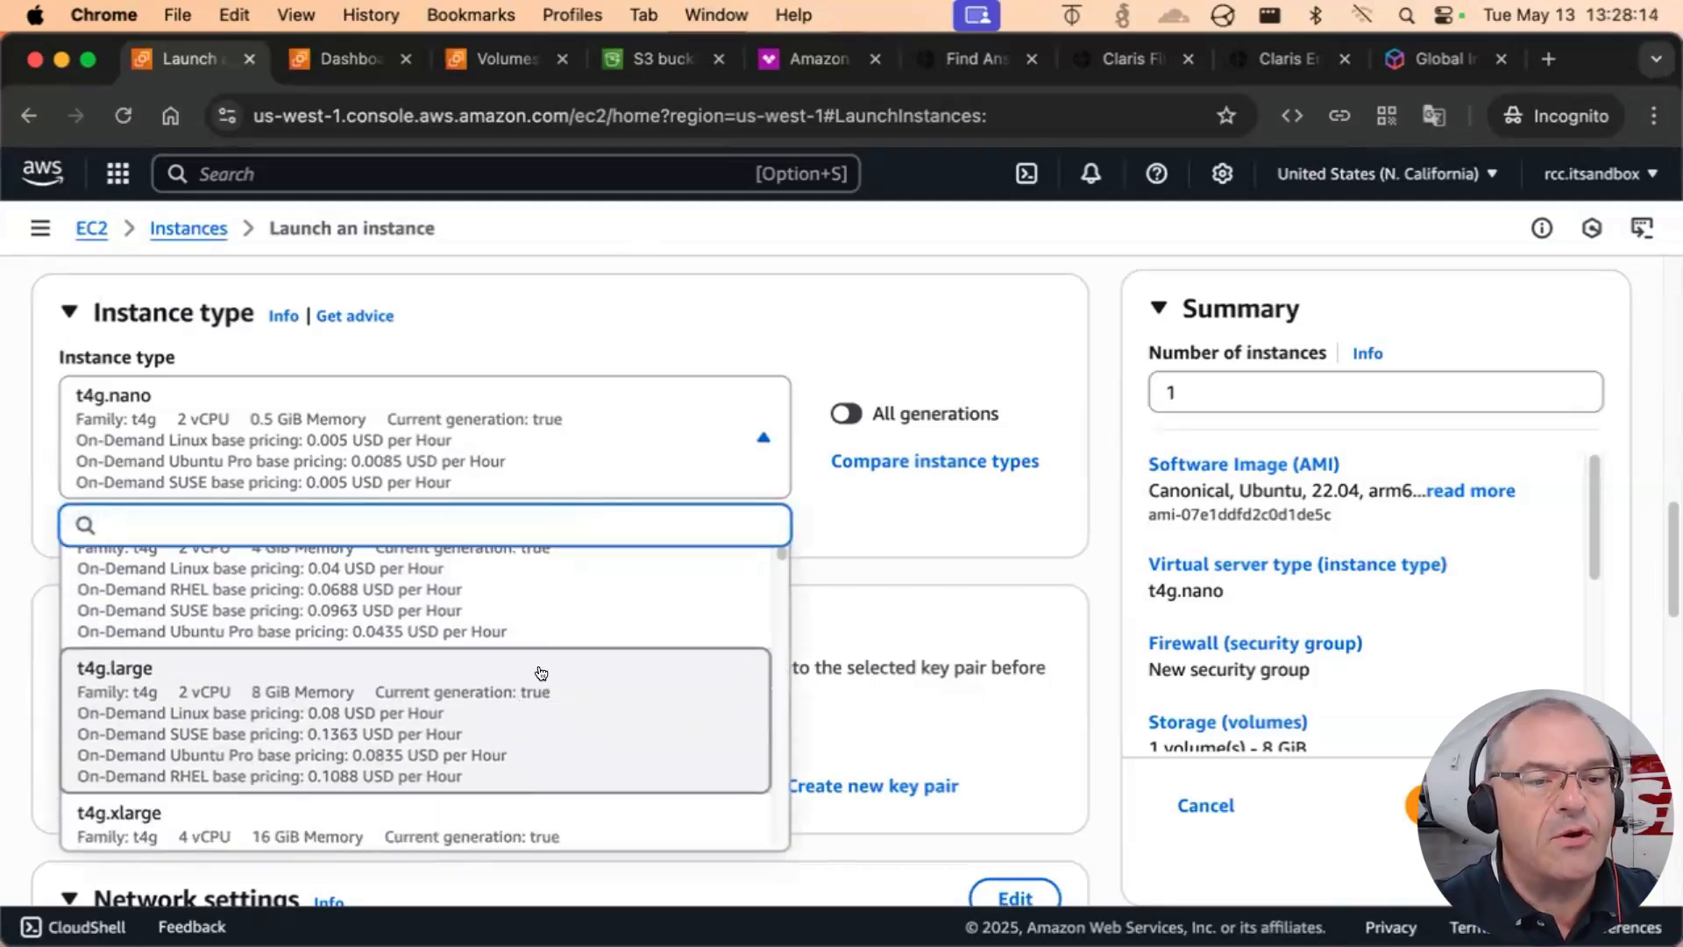
scroll(526, 699, "down", 1)
scroll(556, 666, "up", 5)
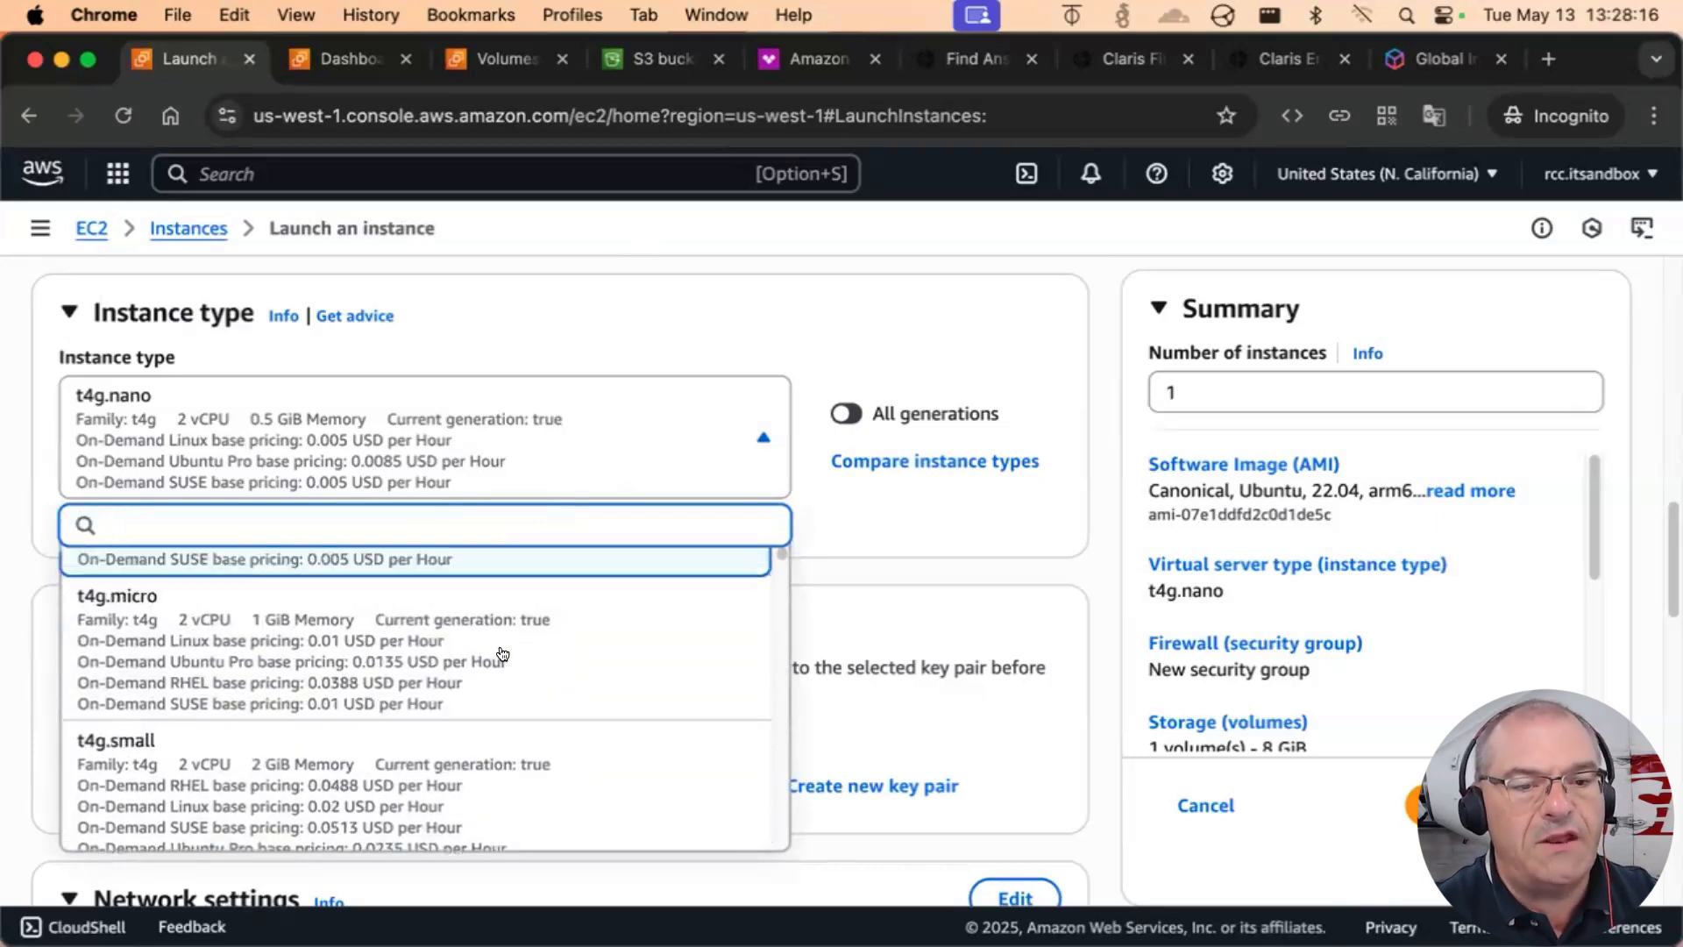
scroll(329, 605, "up", 3)
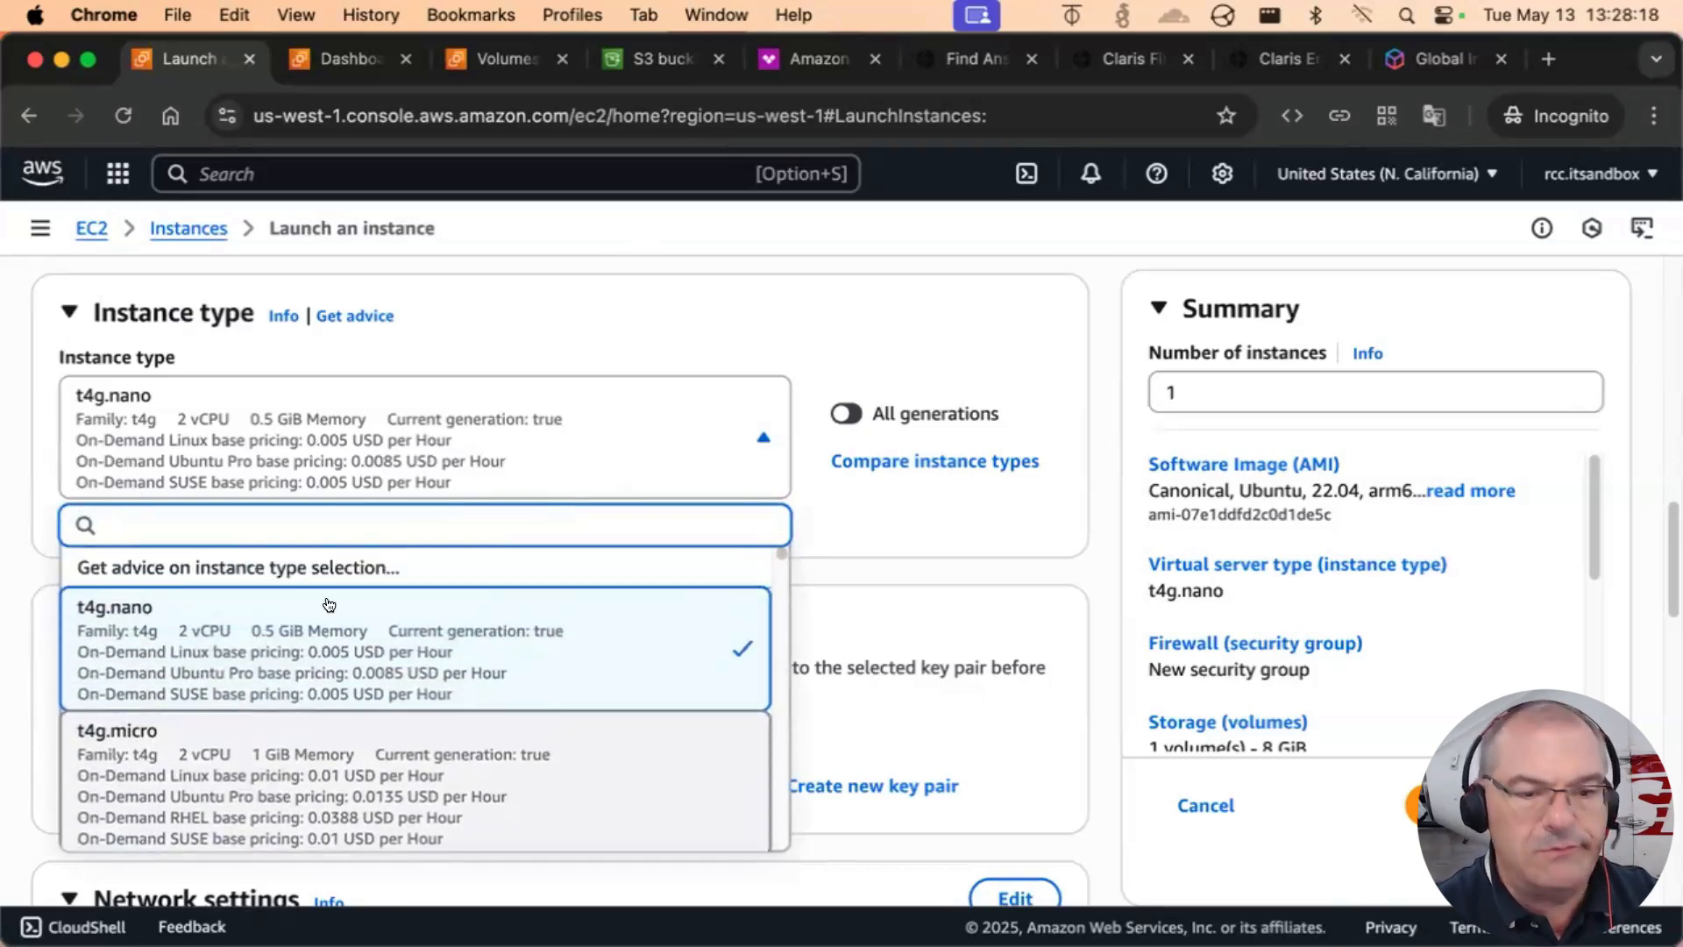
scroll(444, 628, "down", 5)
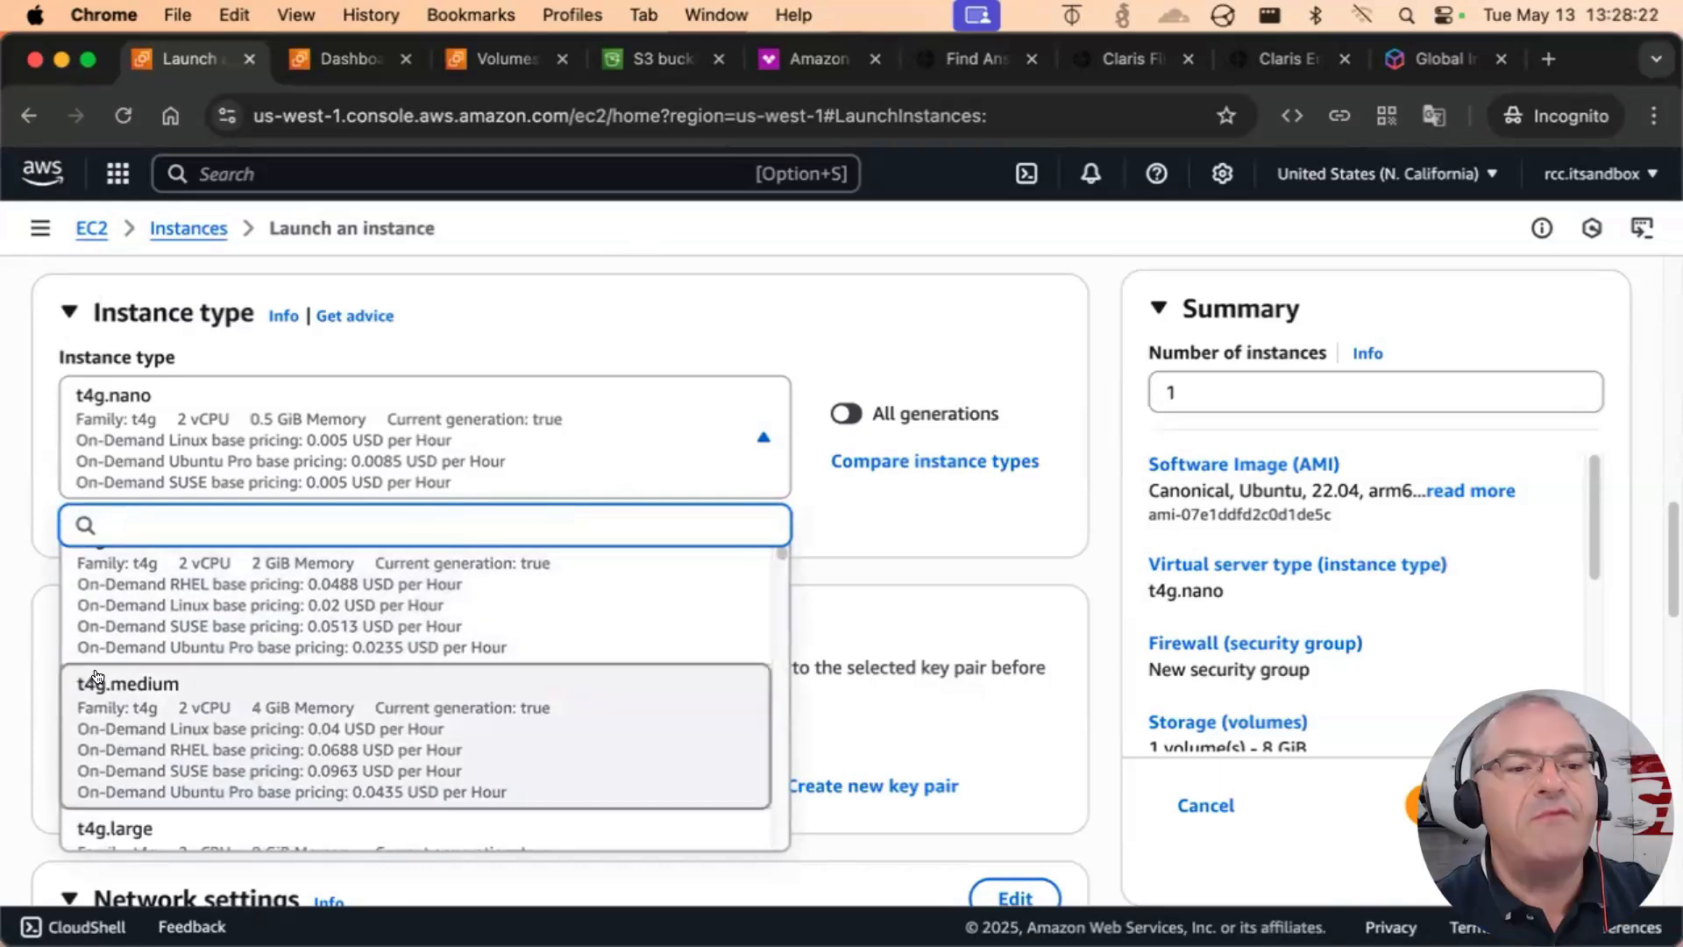
scroll(355, 710, "down", 5)
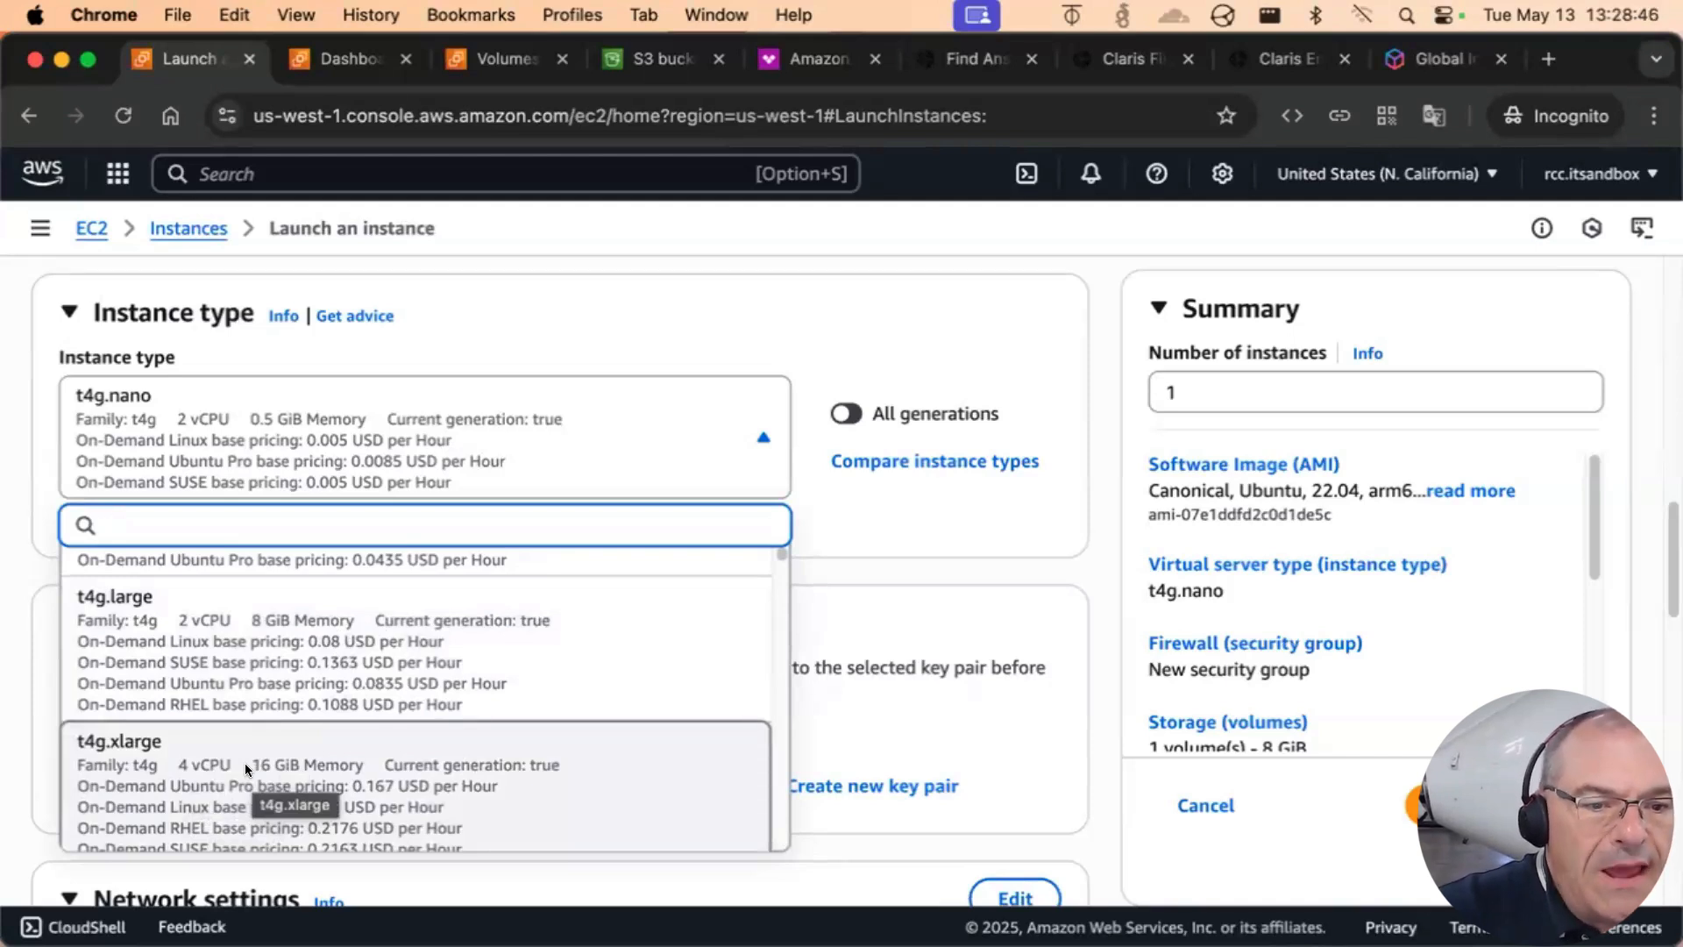
scroll(622, 776, "down", 1)
scroll(666, 777, "down", 2)
scroll(666, 770, "up", 1)
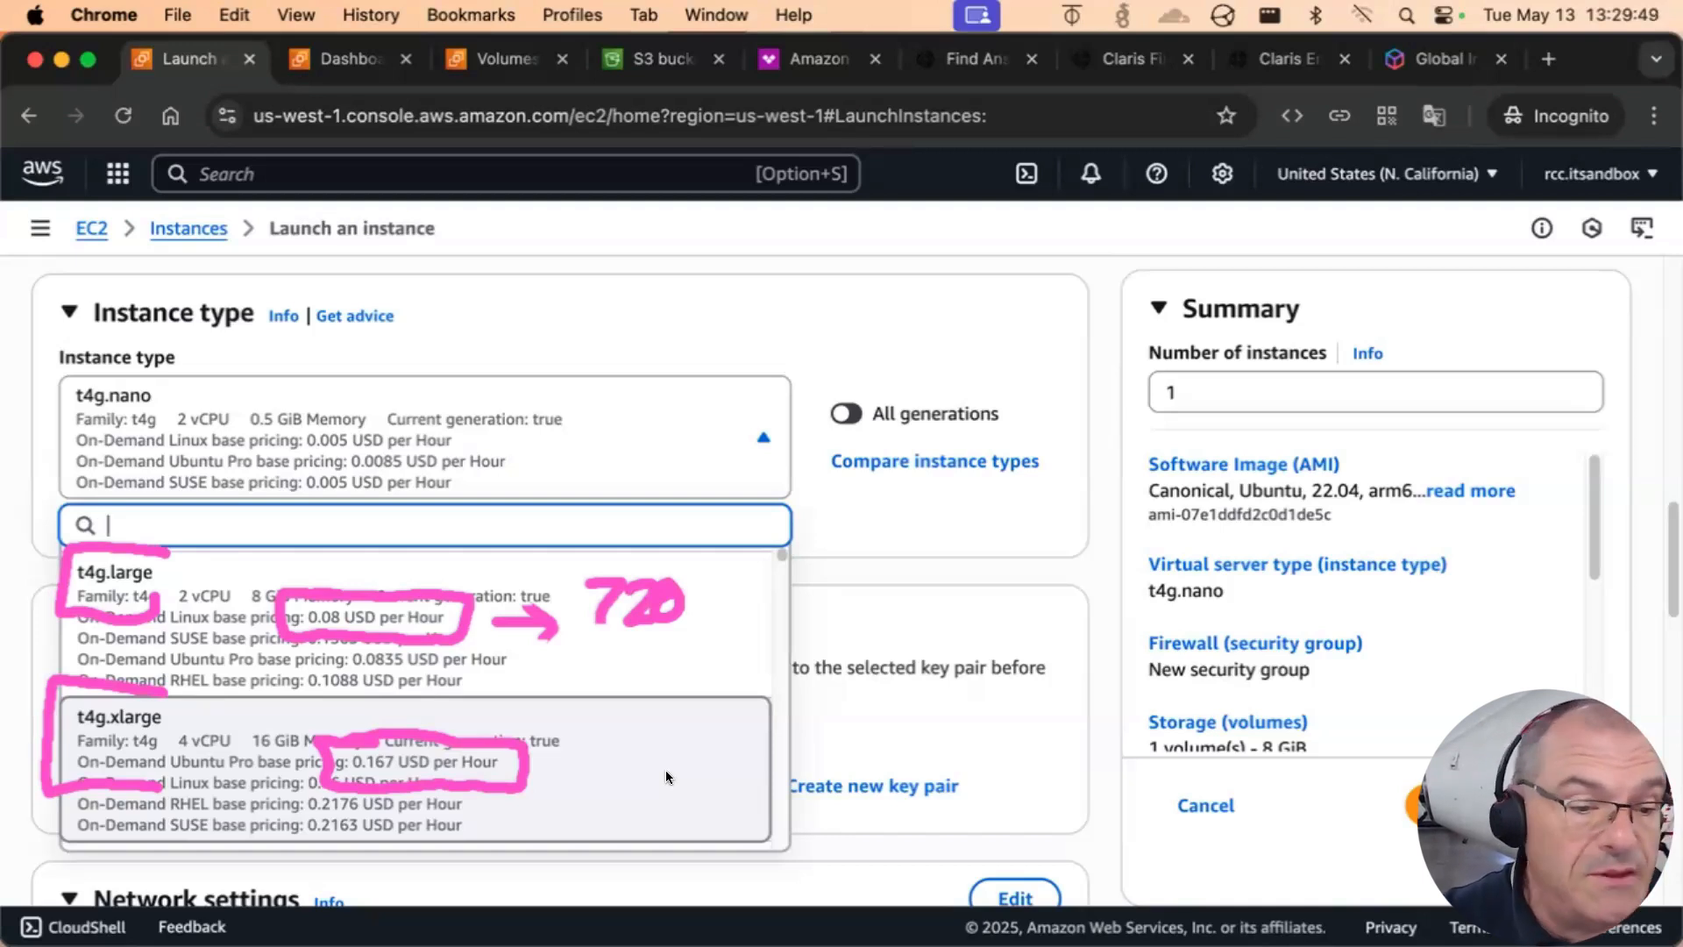
scroll(665, 772, "down", 4)
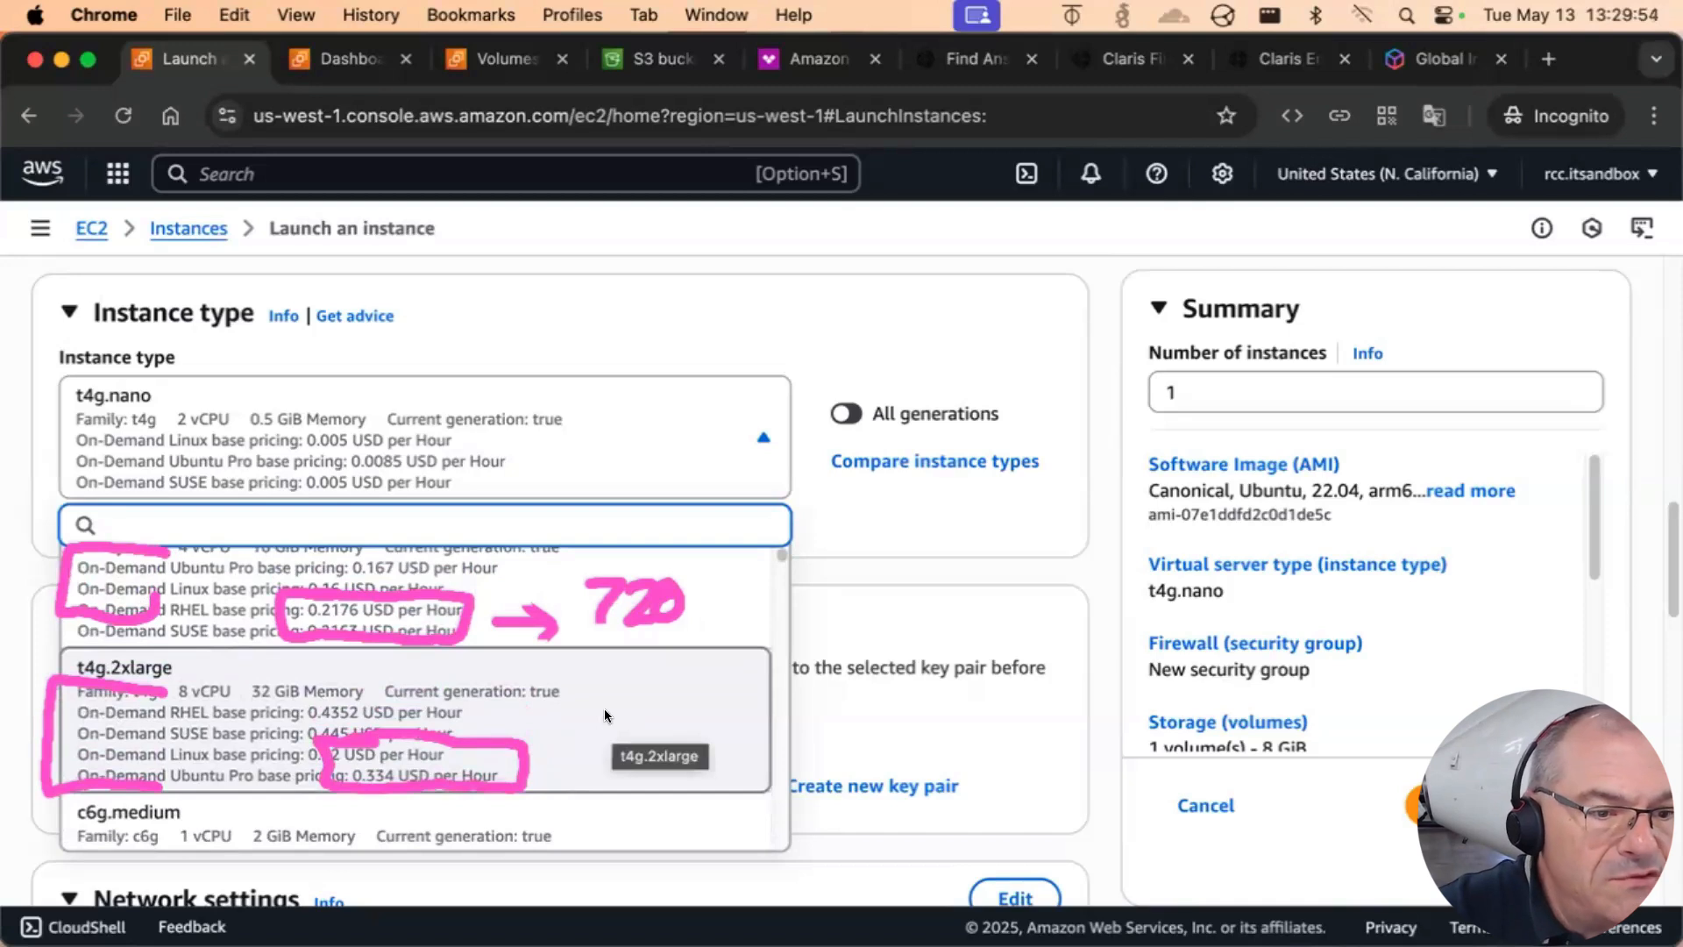
scroll(619, 698, "up", 1)
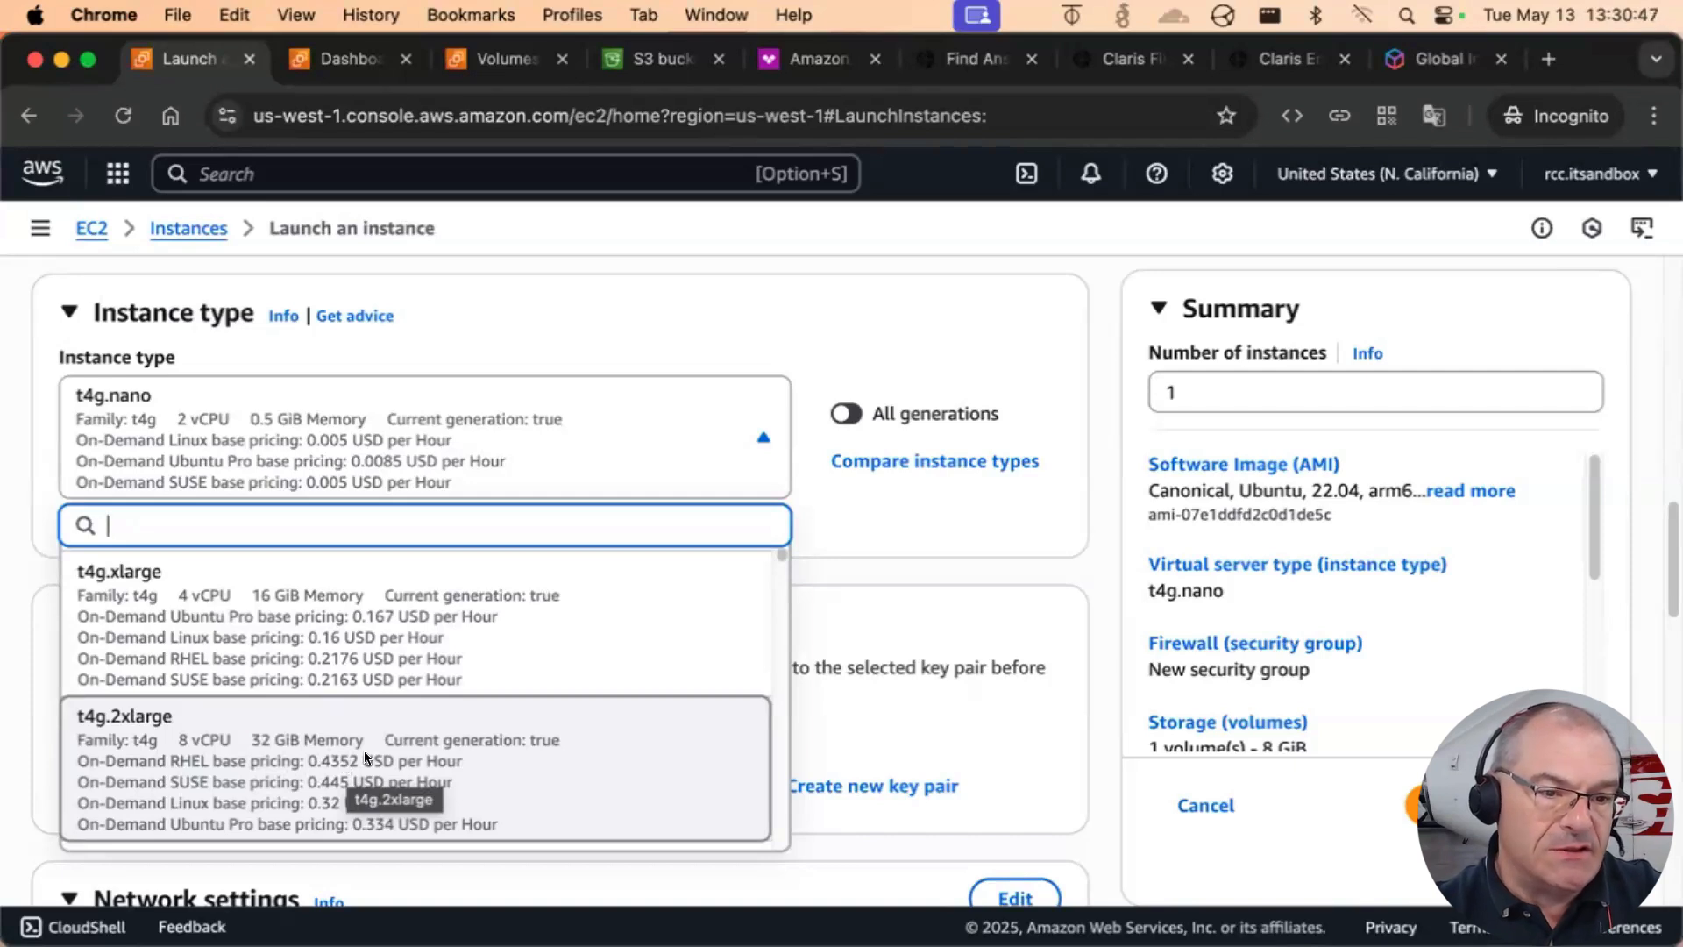
scroll(395, 619, "up", 2)
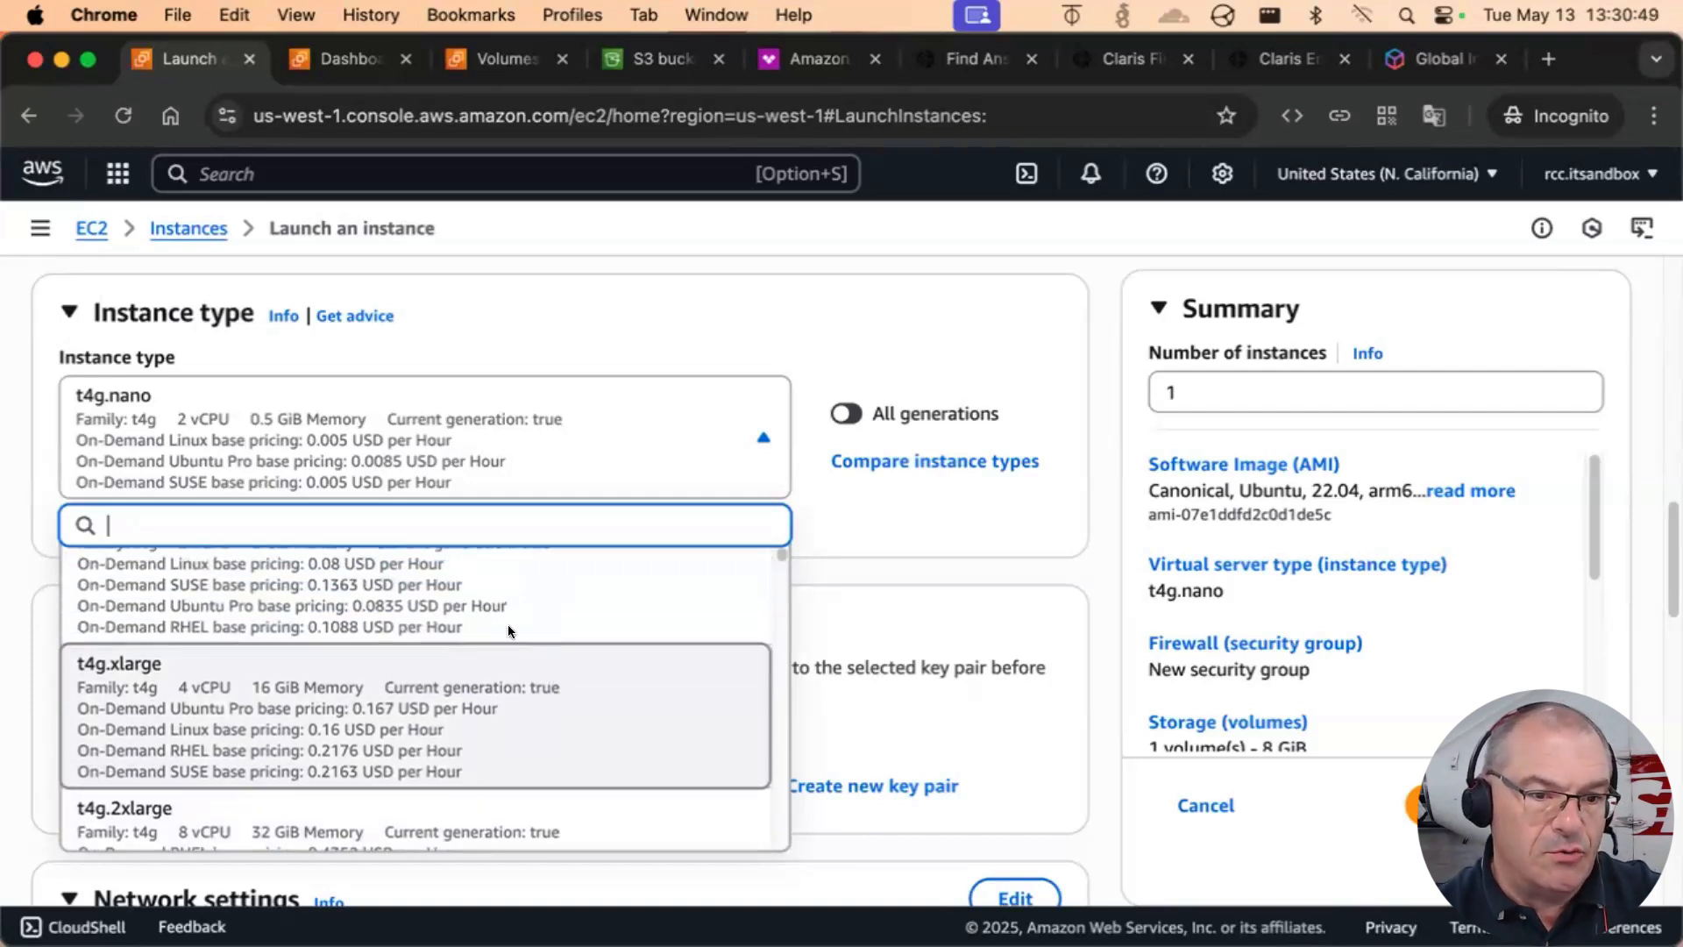
scroll(394, 614, "up", 1)
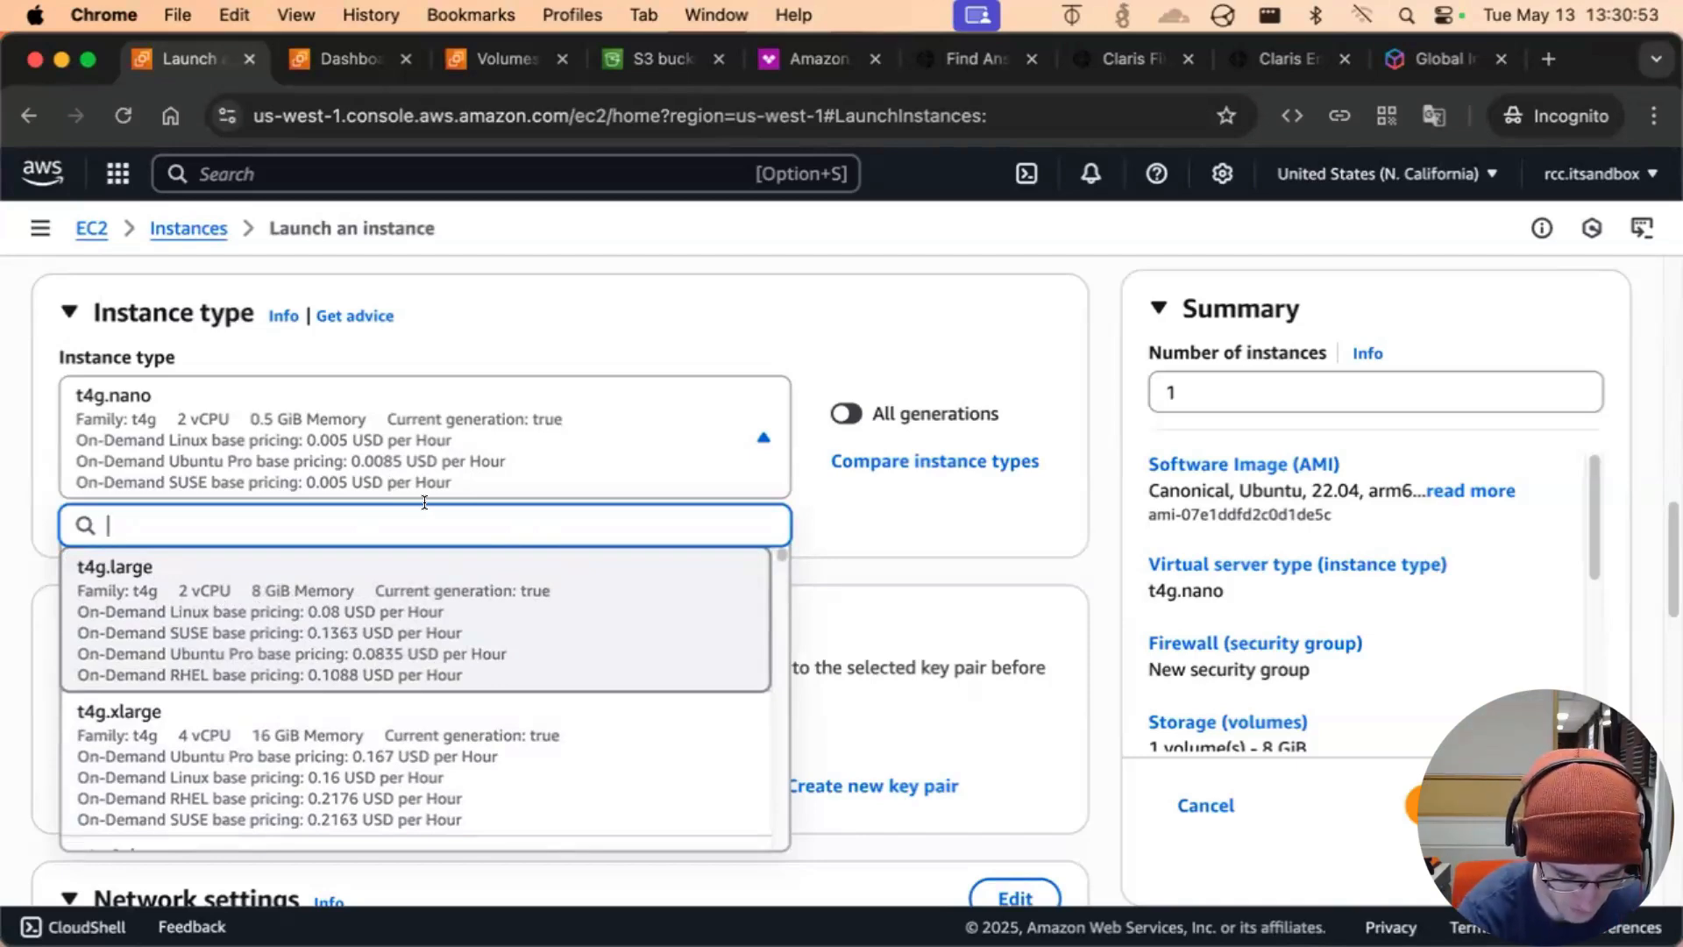
Search the instance types of all generations for m7g, compare the m7g sizes and pricing, and clear the search
type("m7g")
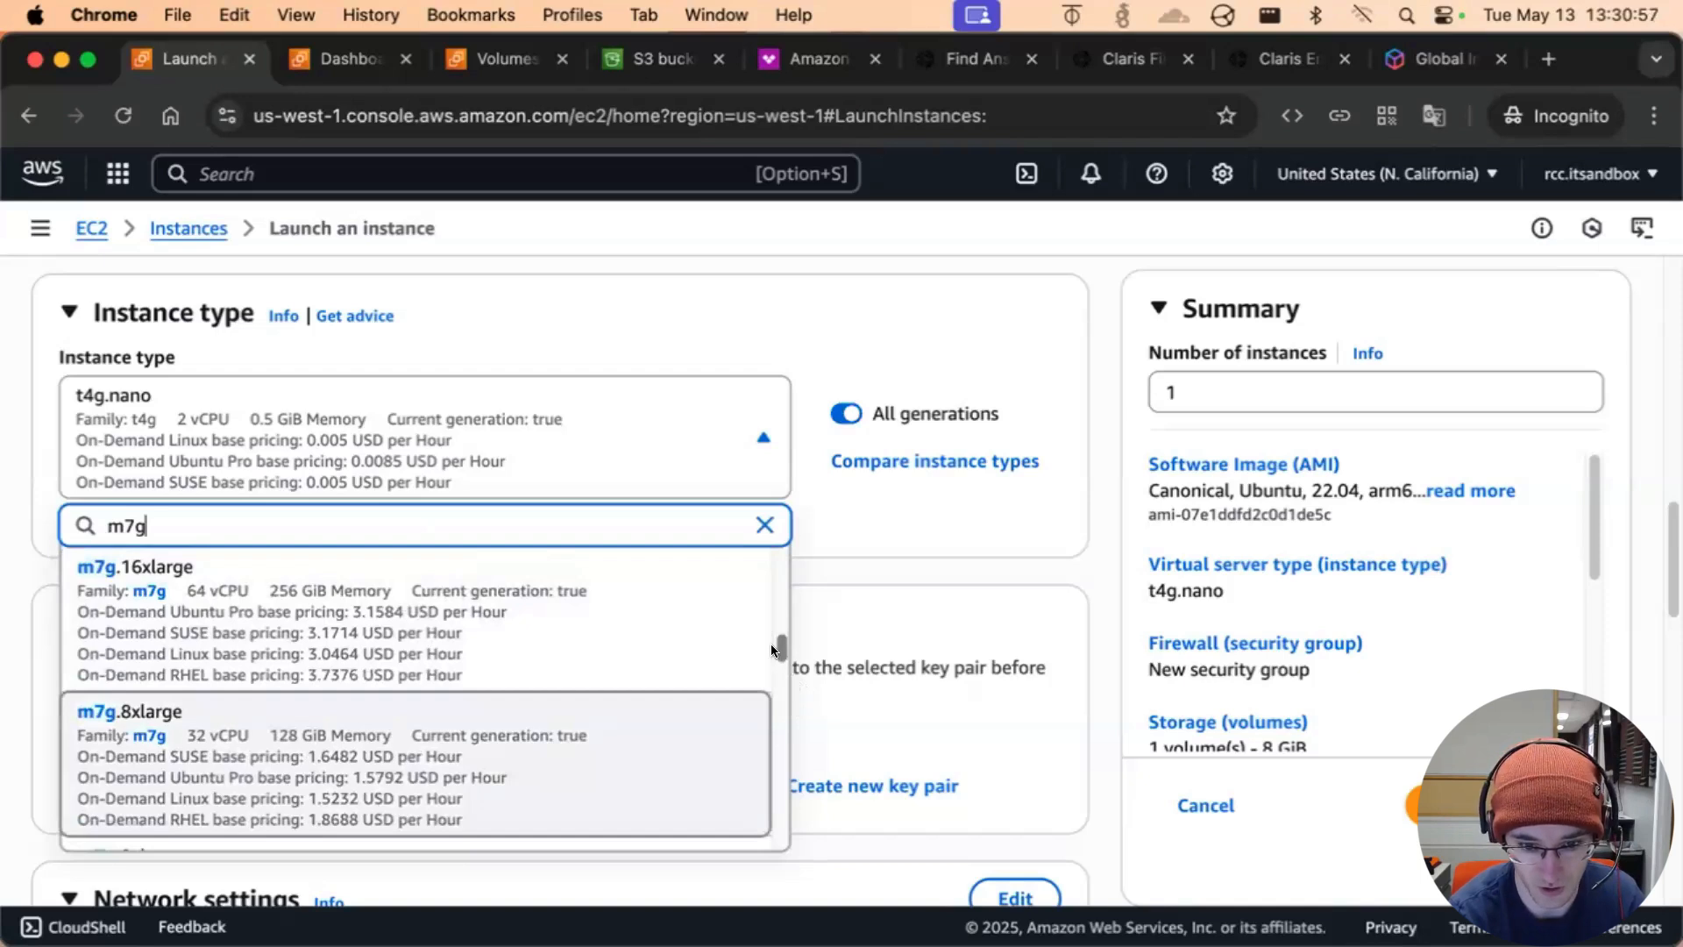
left_click_drag(772, 648, 775, 583)
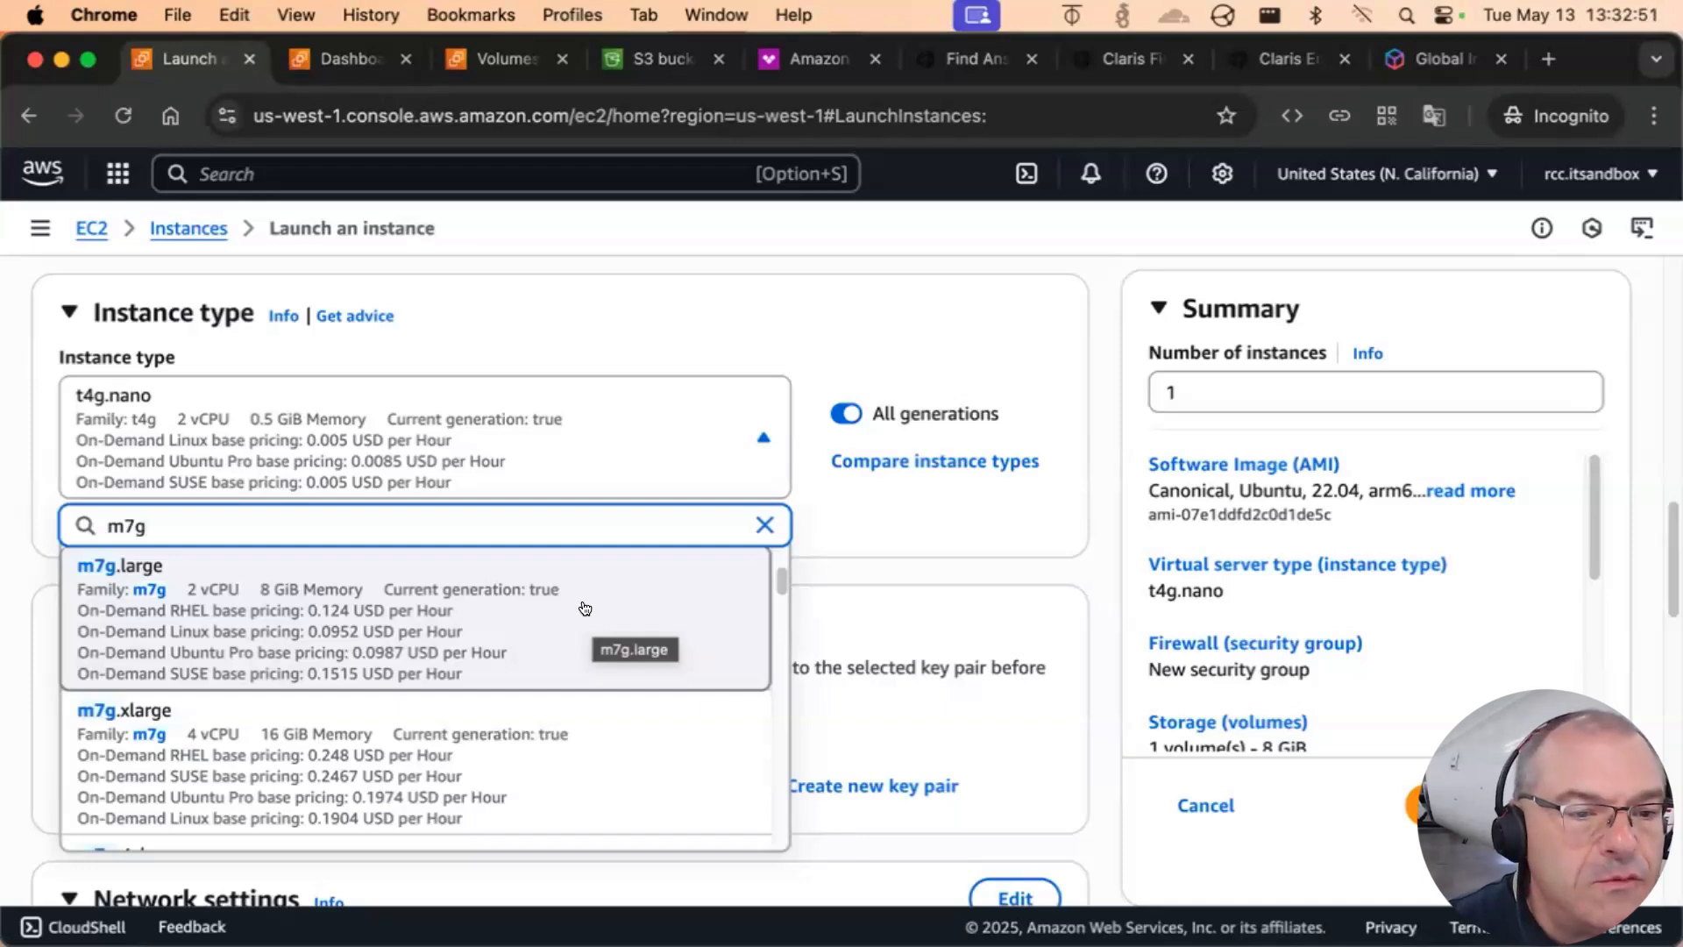
key("BackSpace")
key("BackSpace")
key("BackSpace")
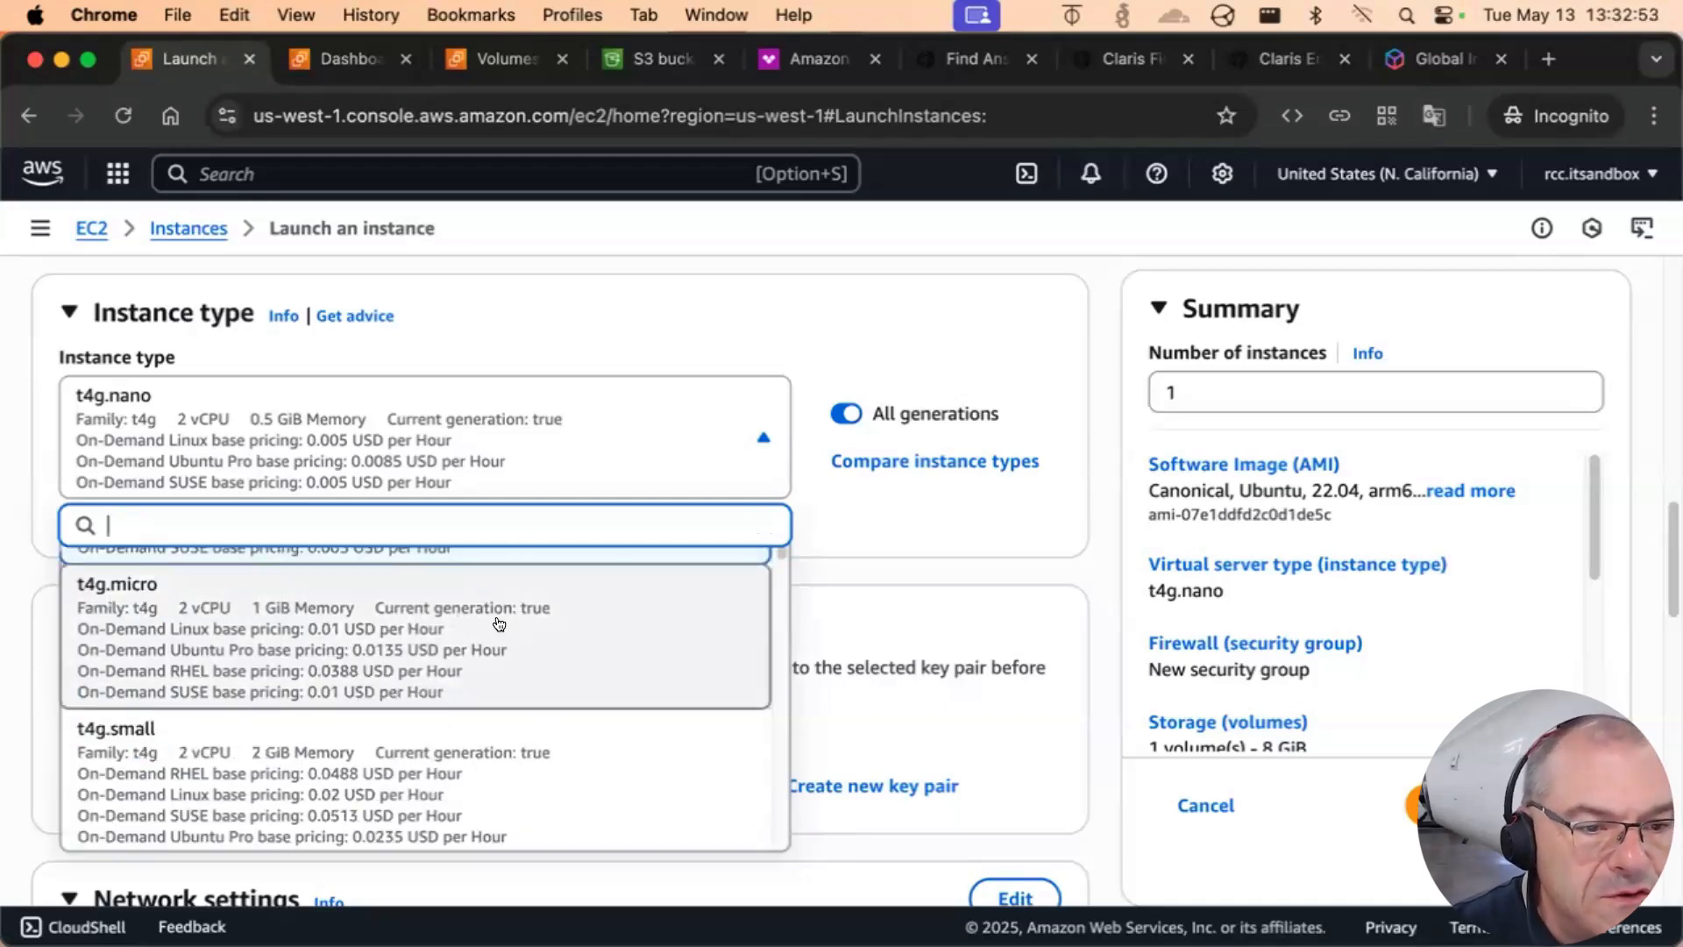
Set the instance type to t4g.large
scroll(499, 631, "down", 6)
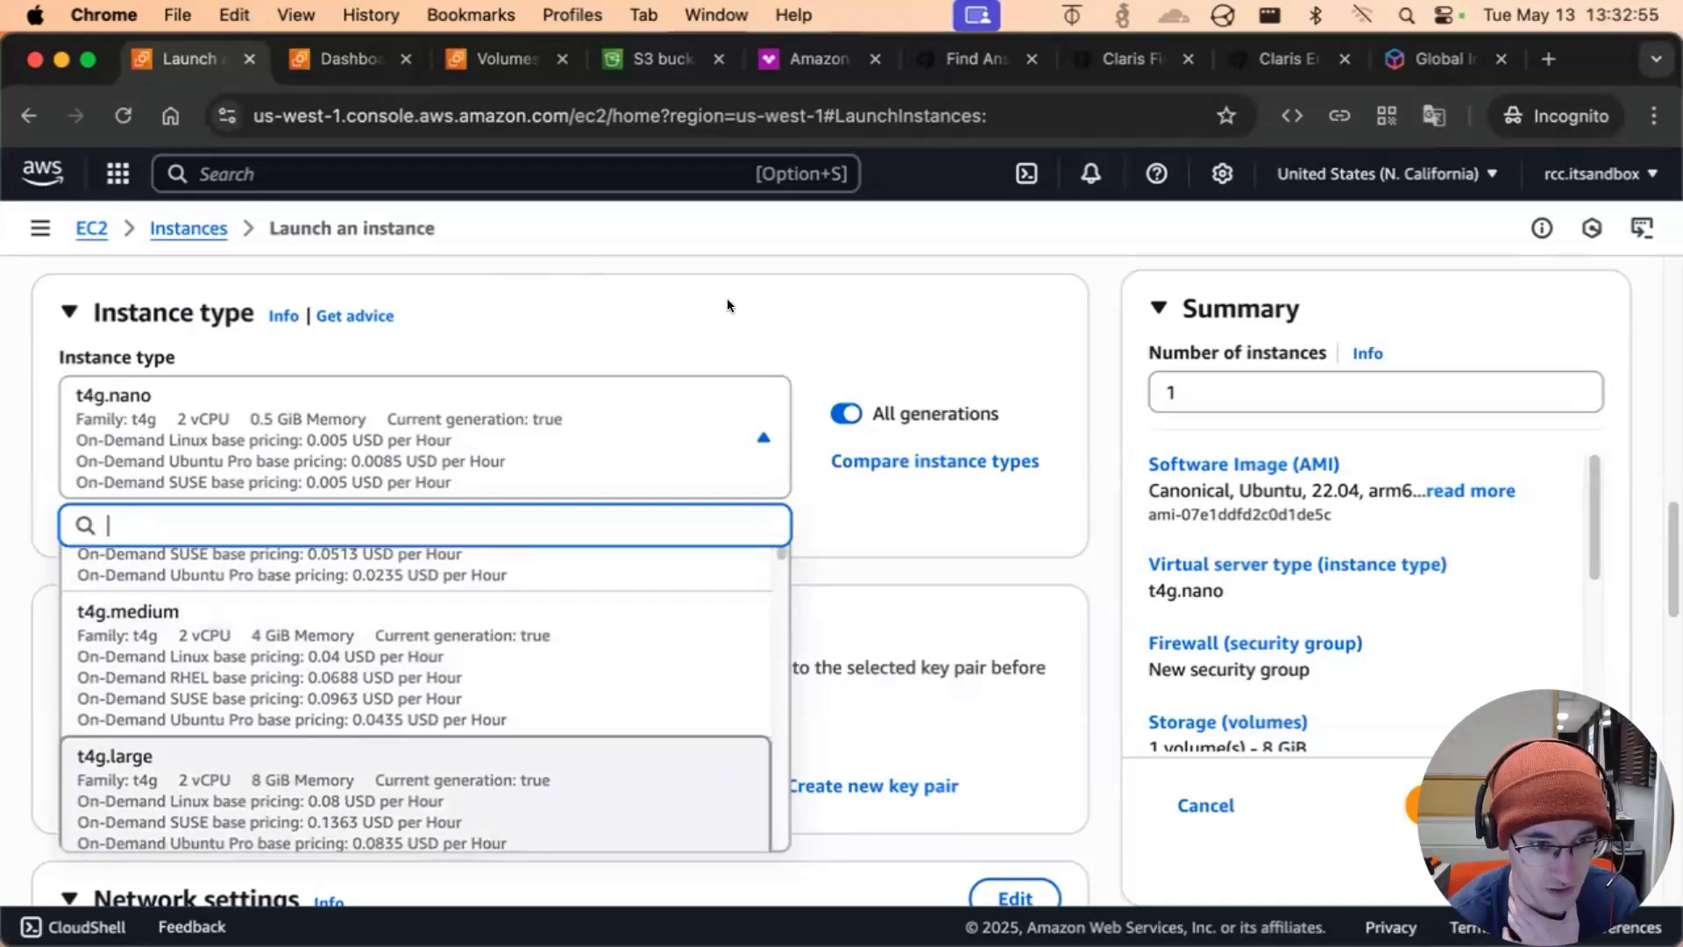
key("Return")
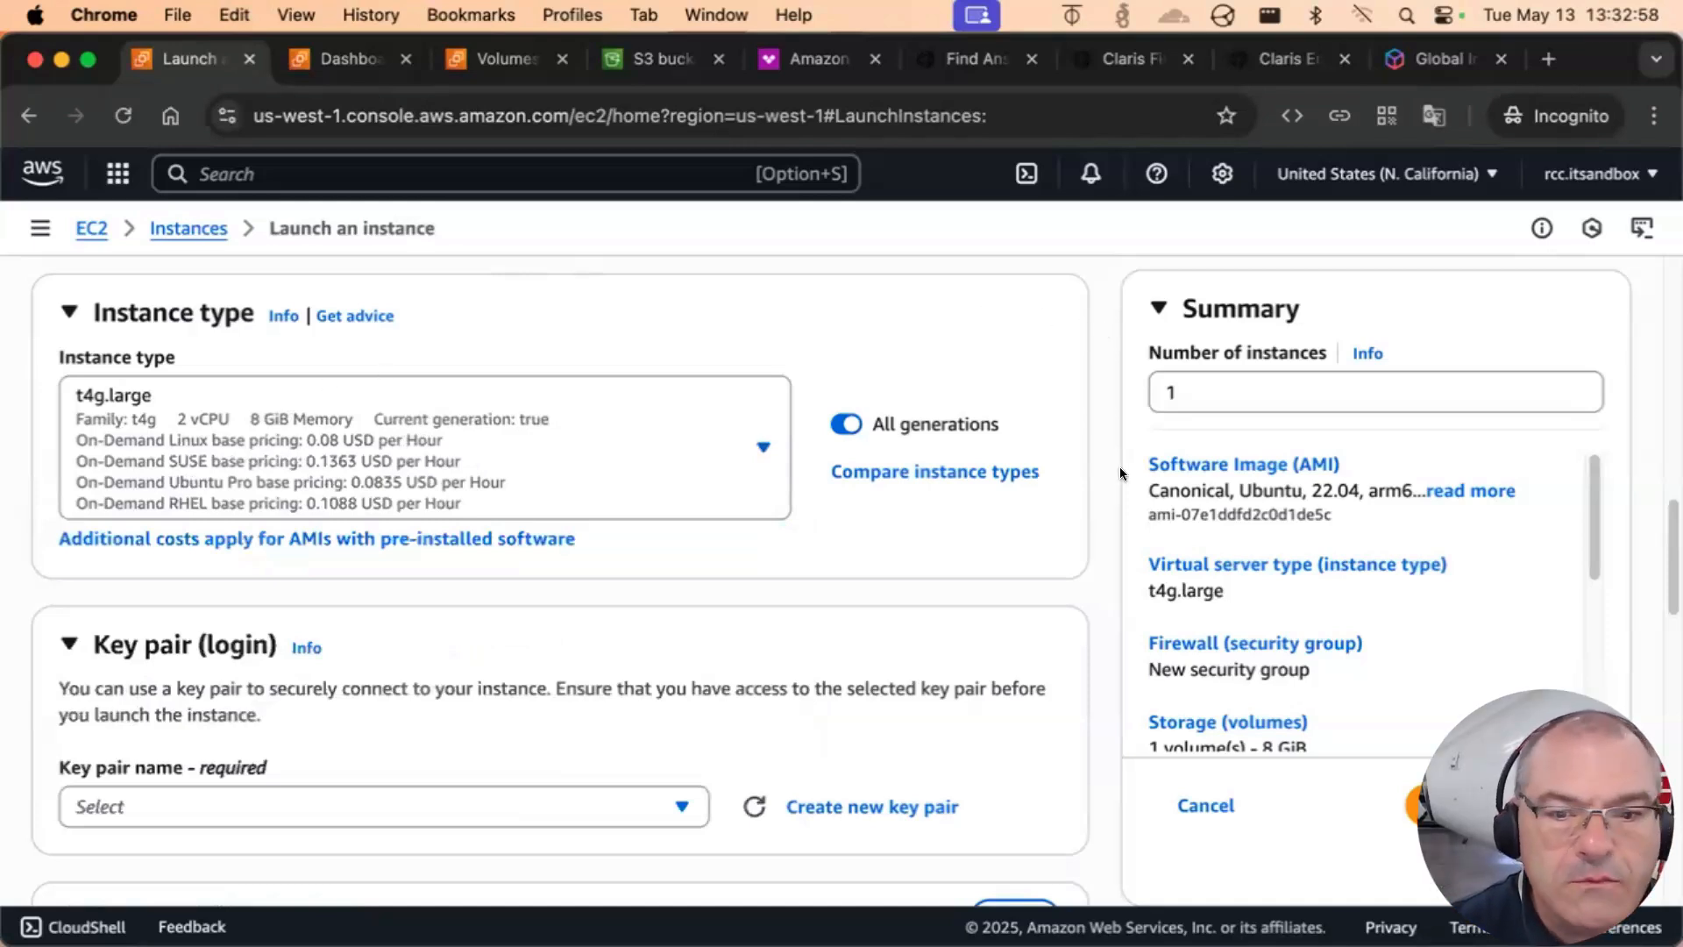
Look through the existing key pairs available for the instance's login without choosing one
scroll(1081, 466, "down", 5)
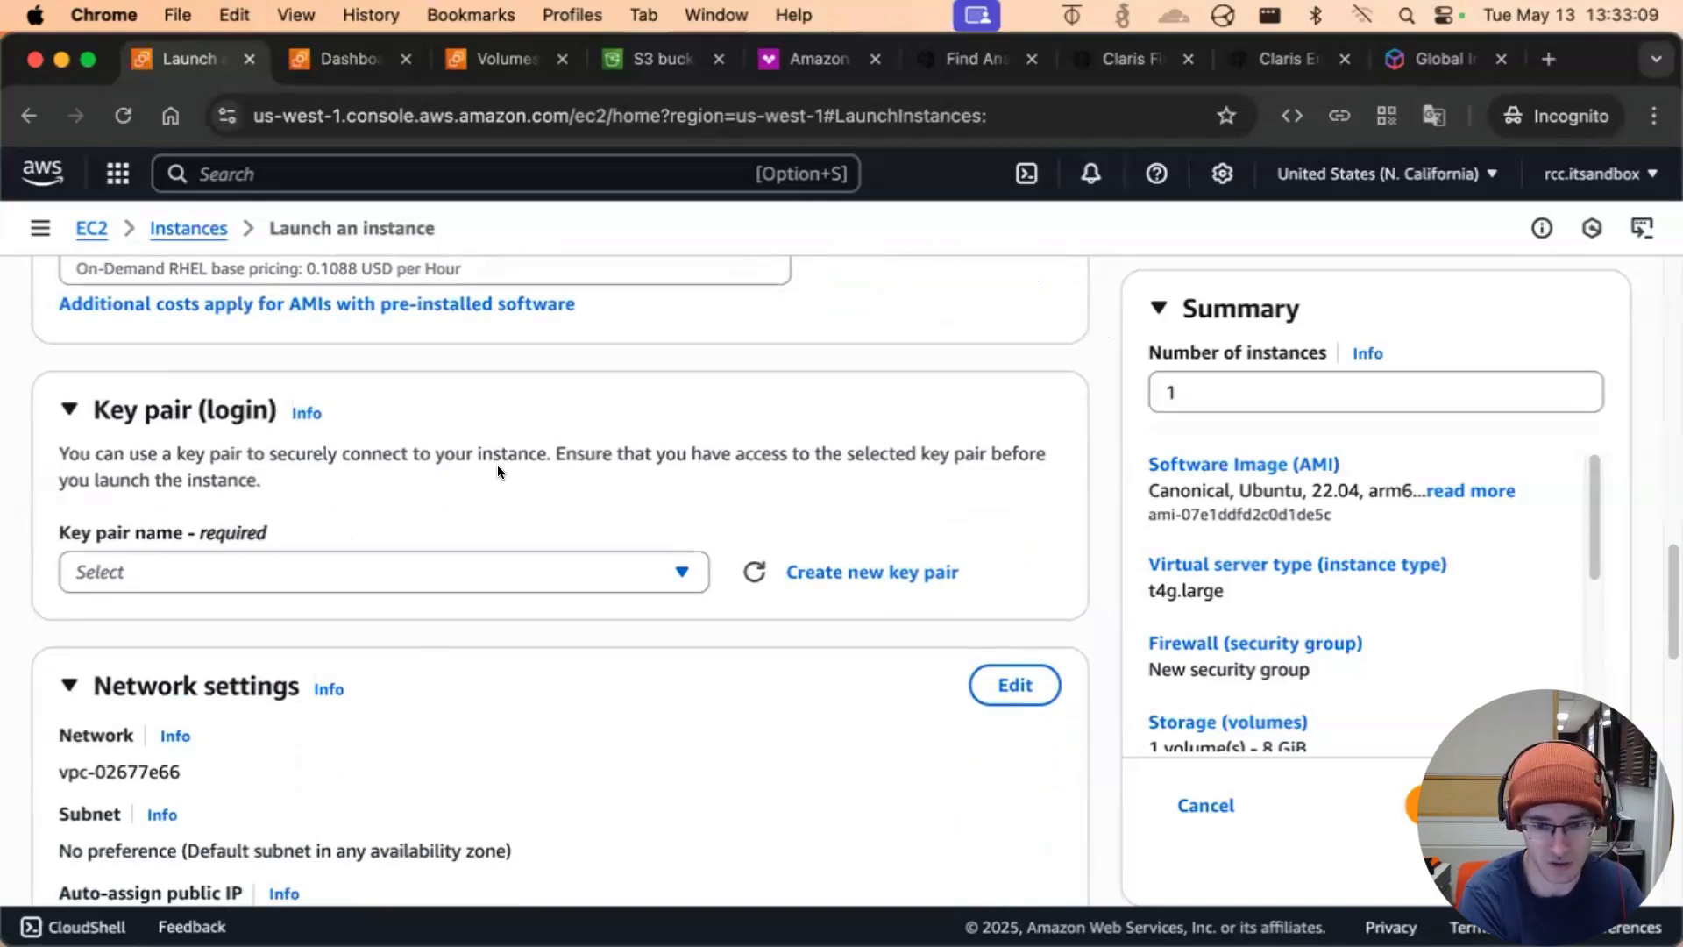
left_click(323, 566)
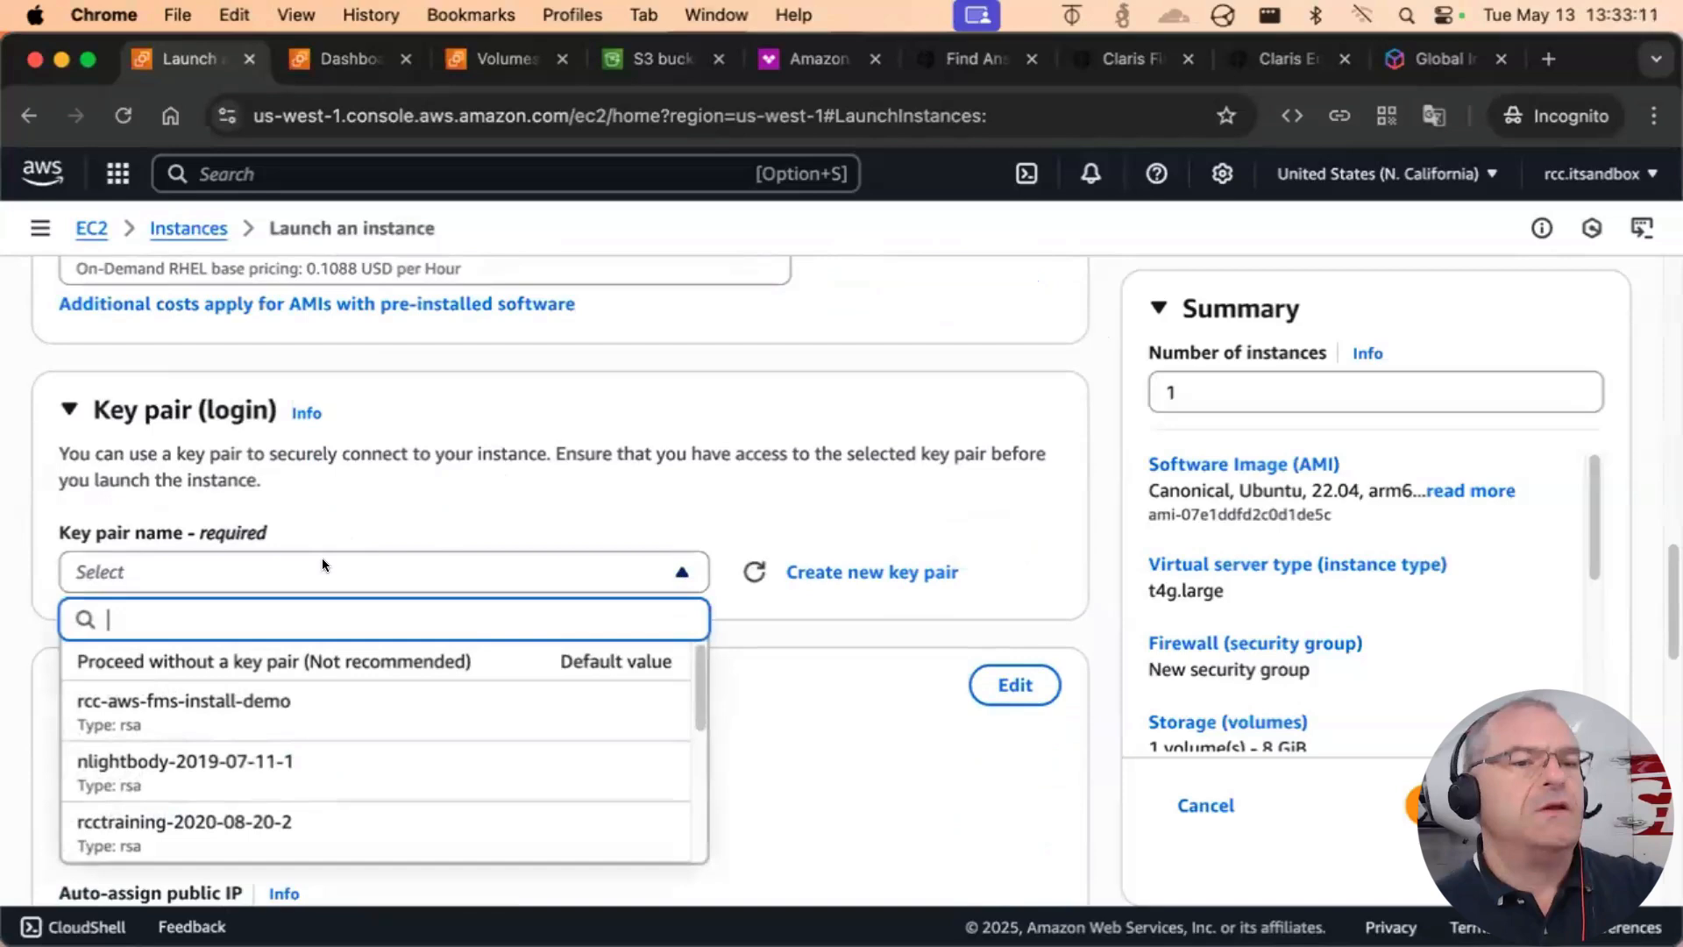
scroll(359, 688, "down", 5)
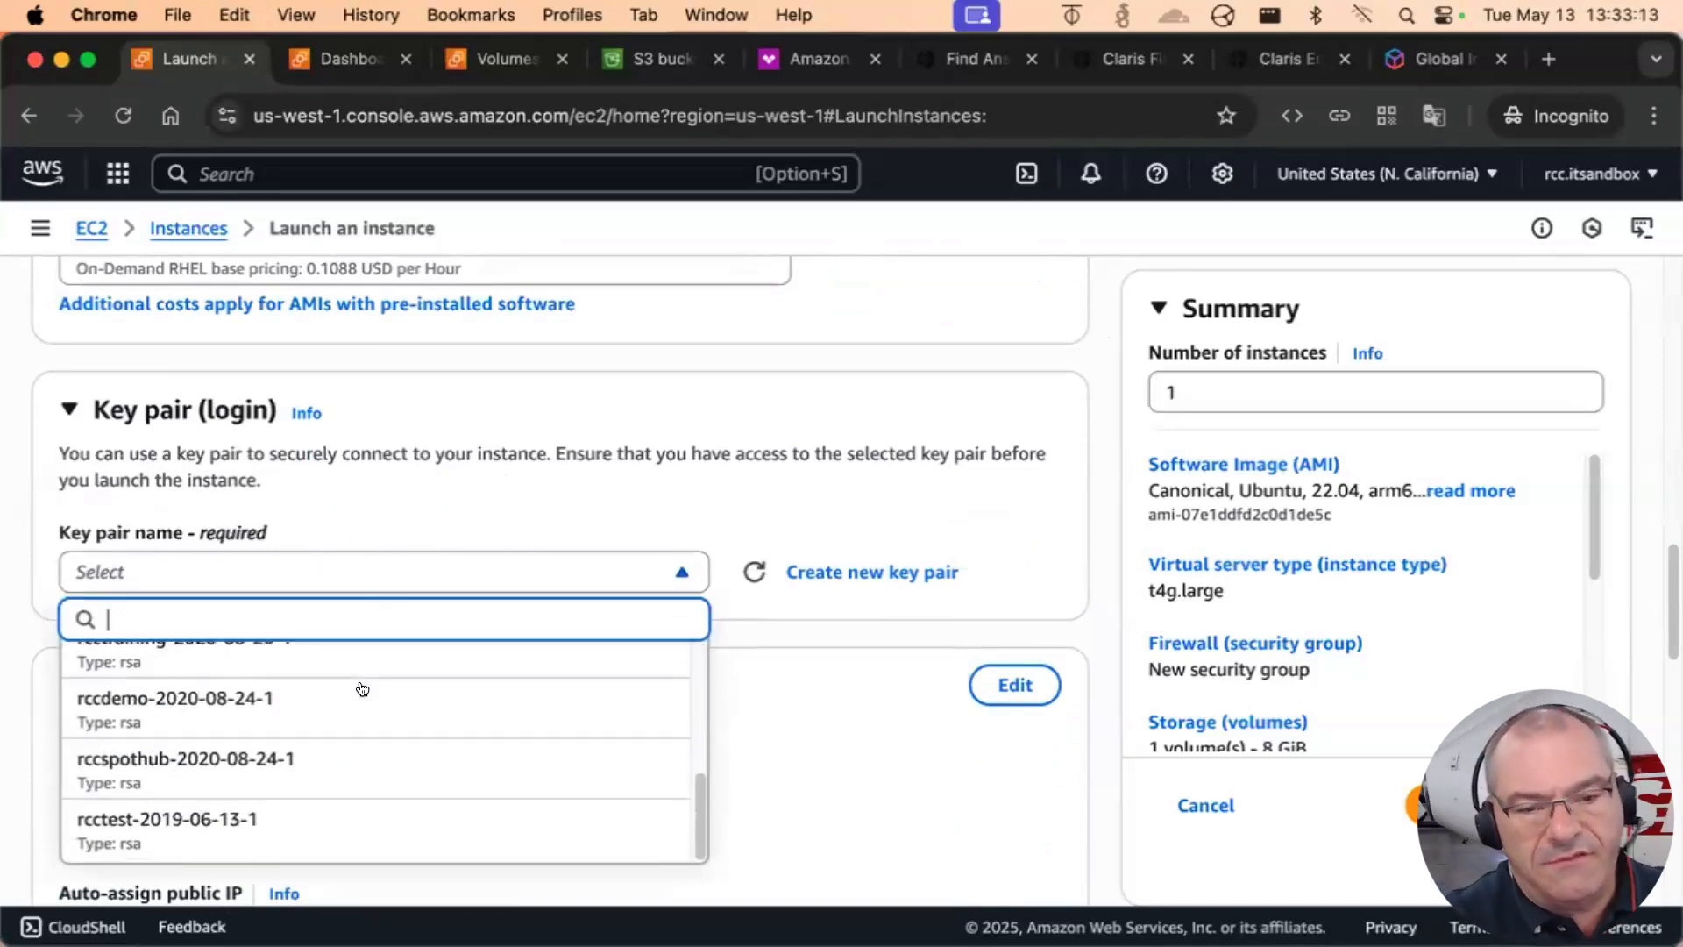
scroll(360, 688, "up", 5)
scroll(360, 688, "down", 5)
scroll(375, 676, "up", 5)
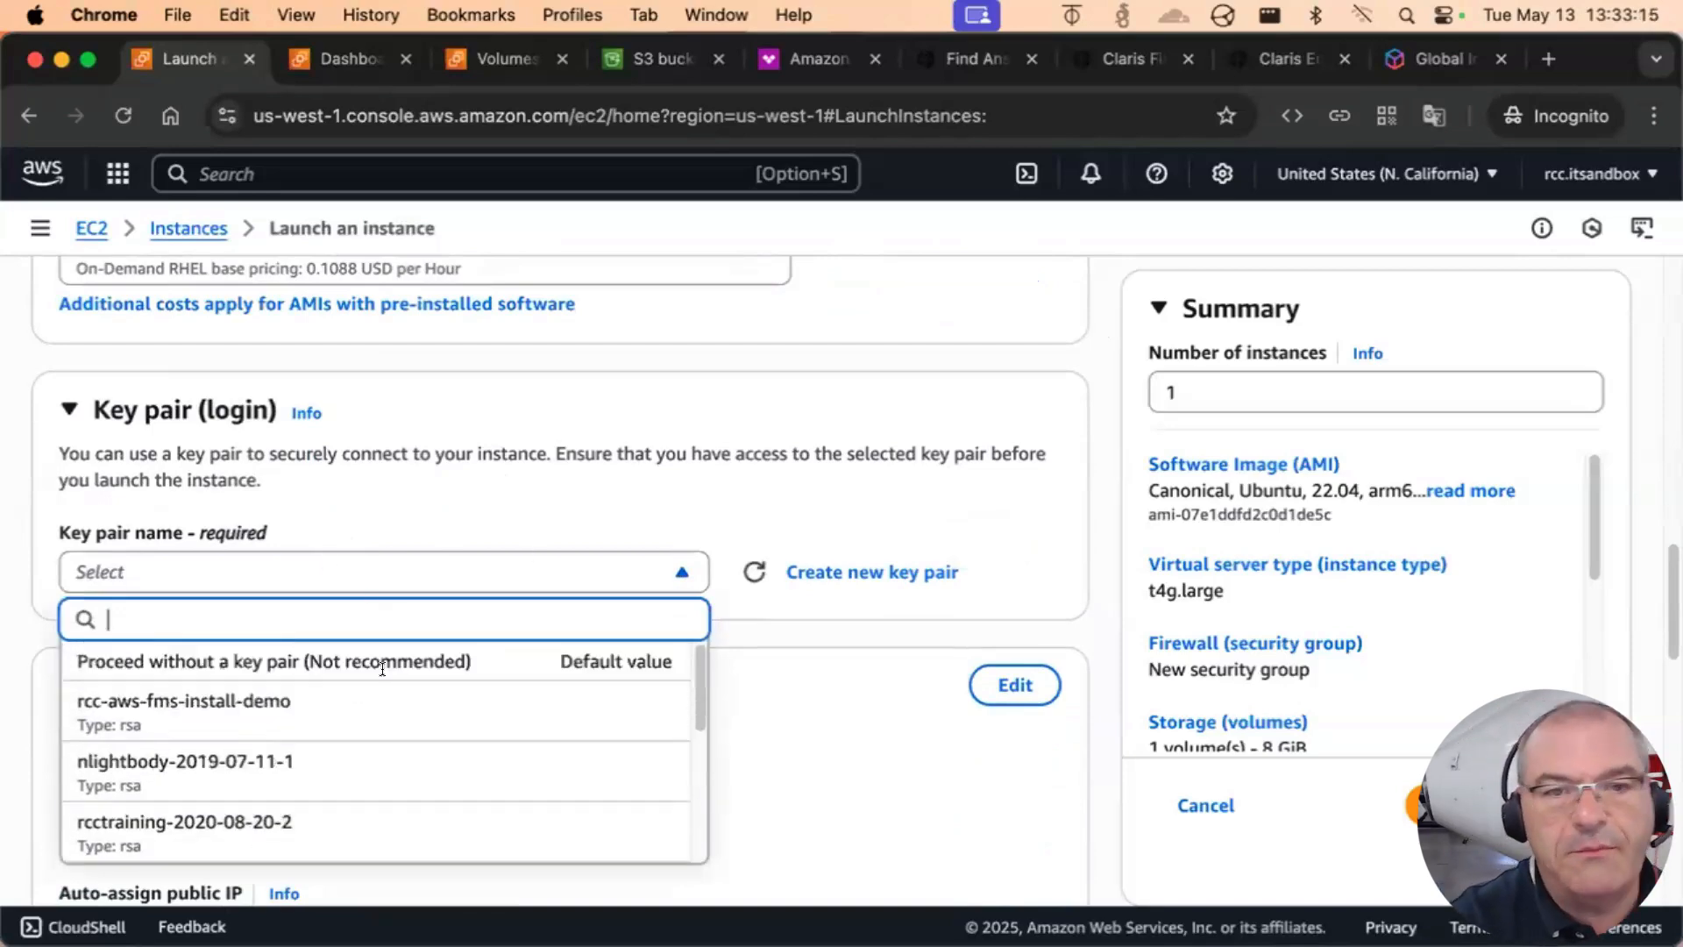
left_click(699, 440)
Start a new key pair for the instance and name it RCC-FMS21-Test
left_click(845, 572)
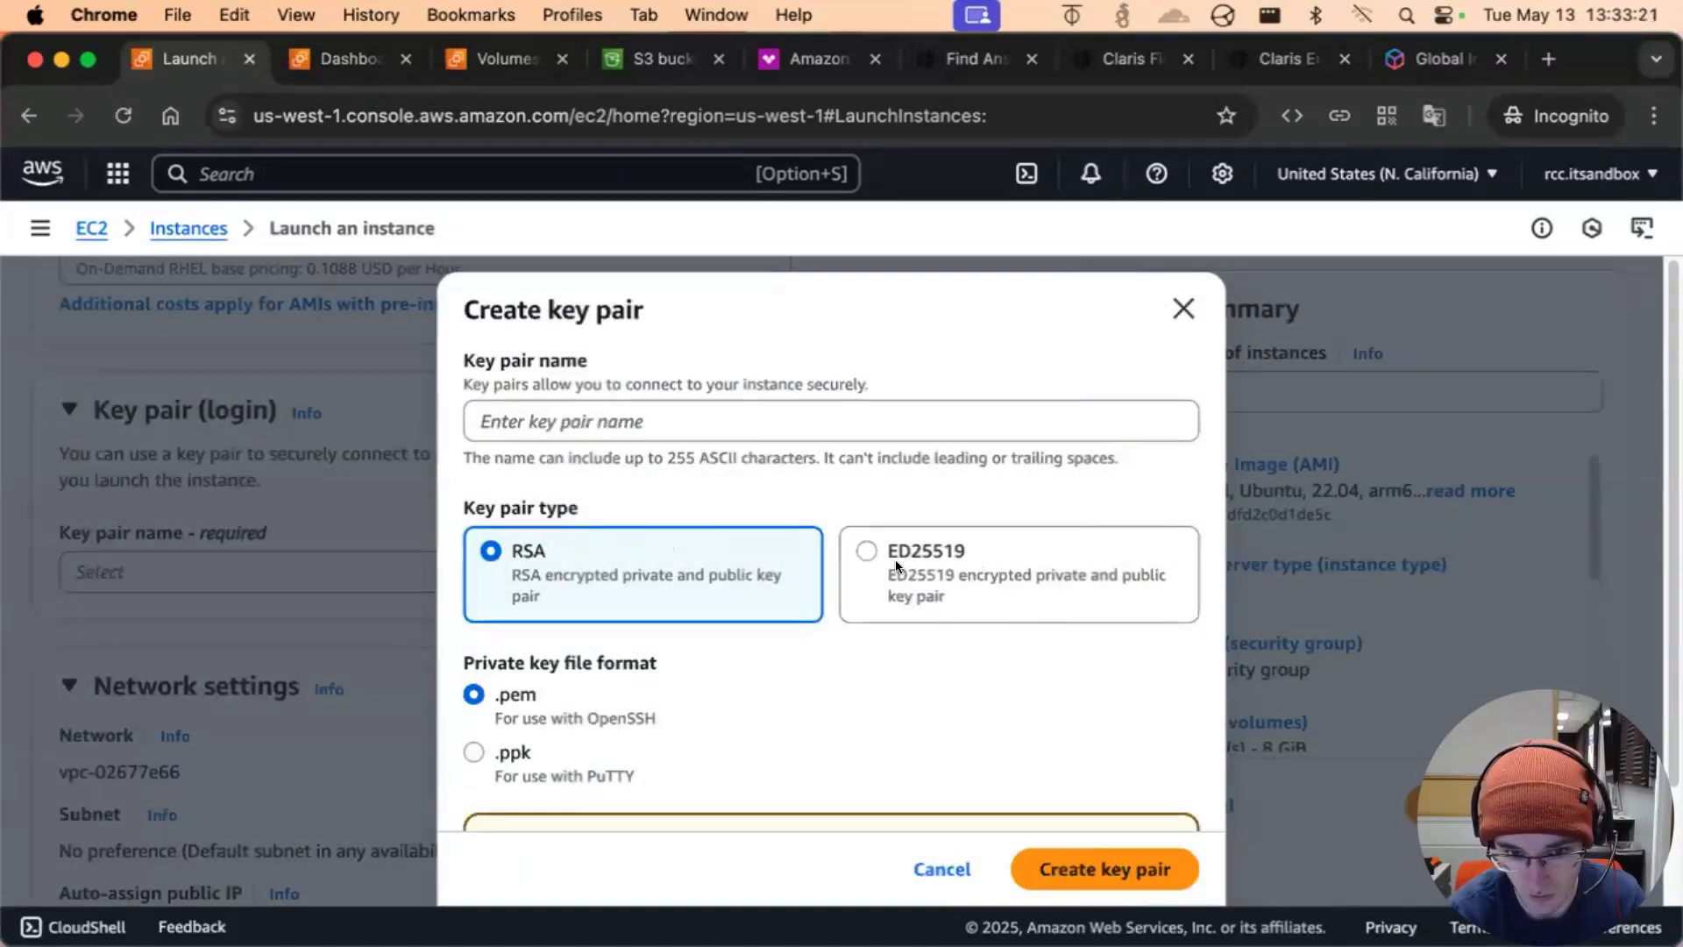
left_click(644, 402)
type("RCC-t")
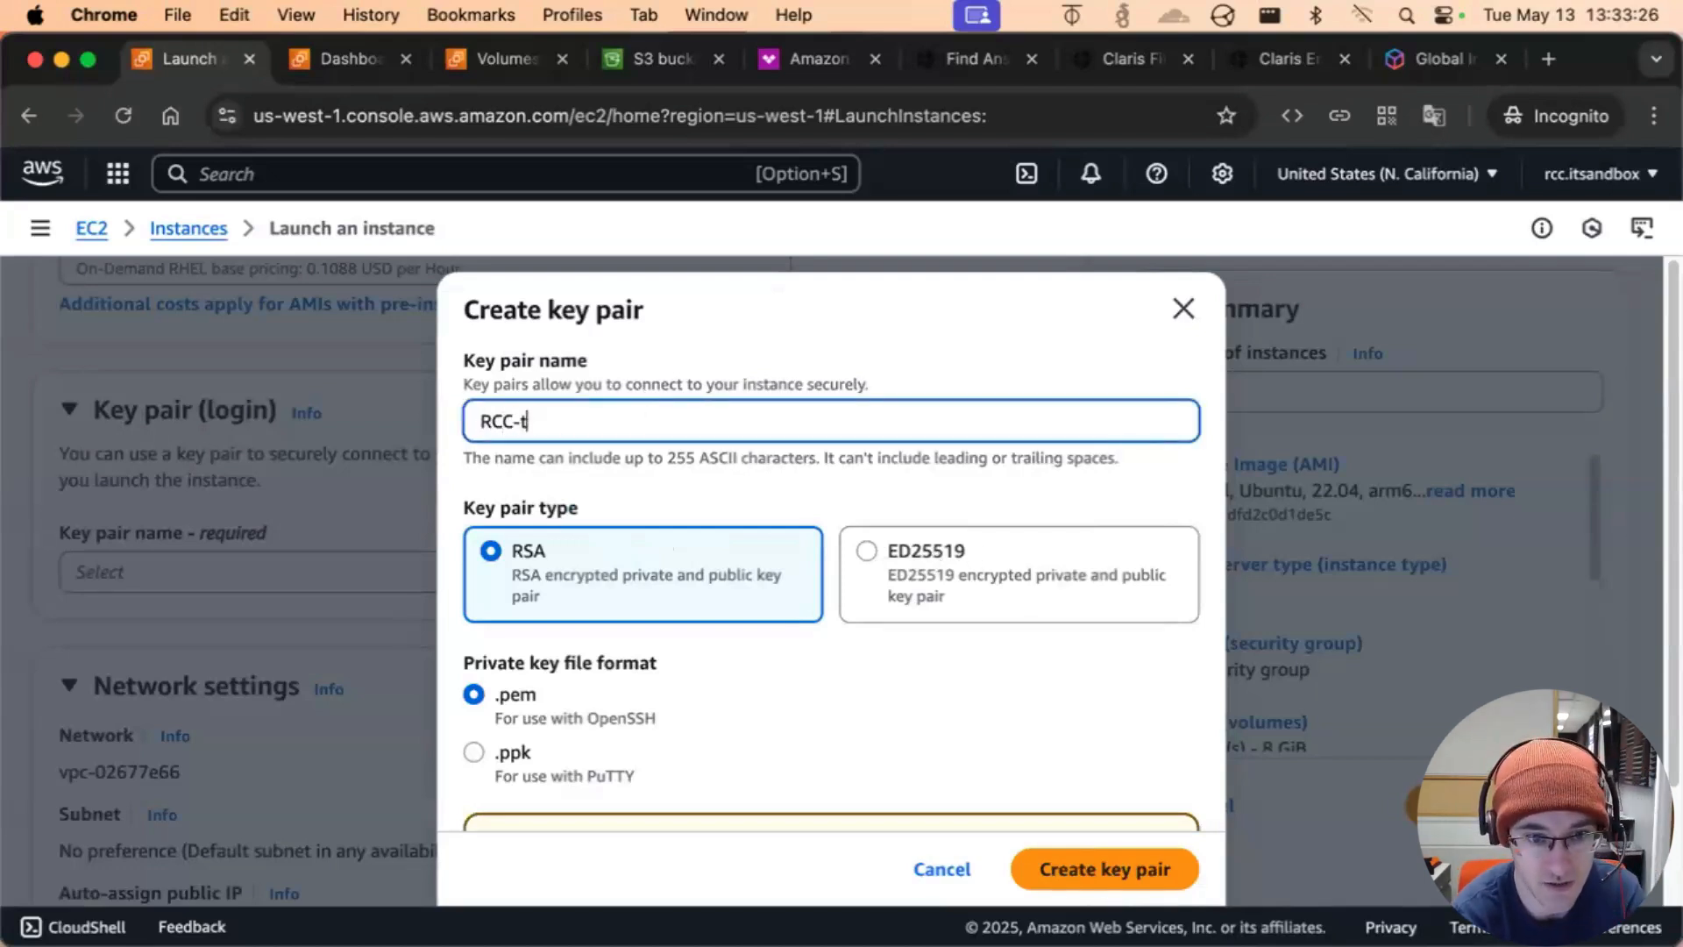
key("BackSpace")
type("Test")
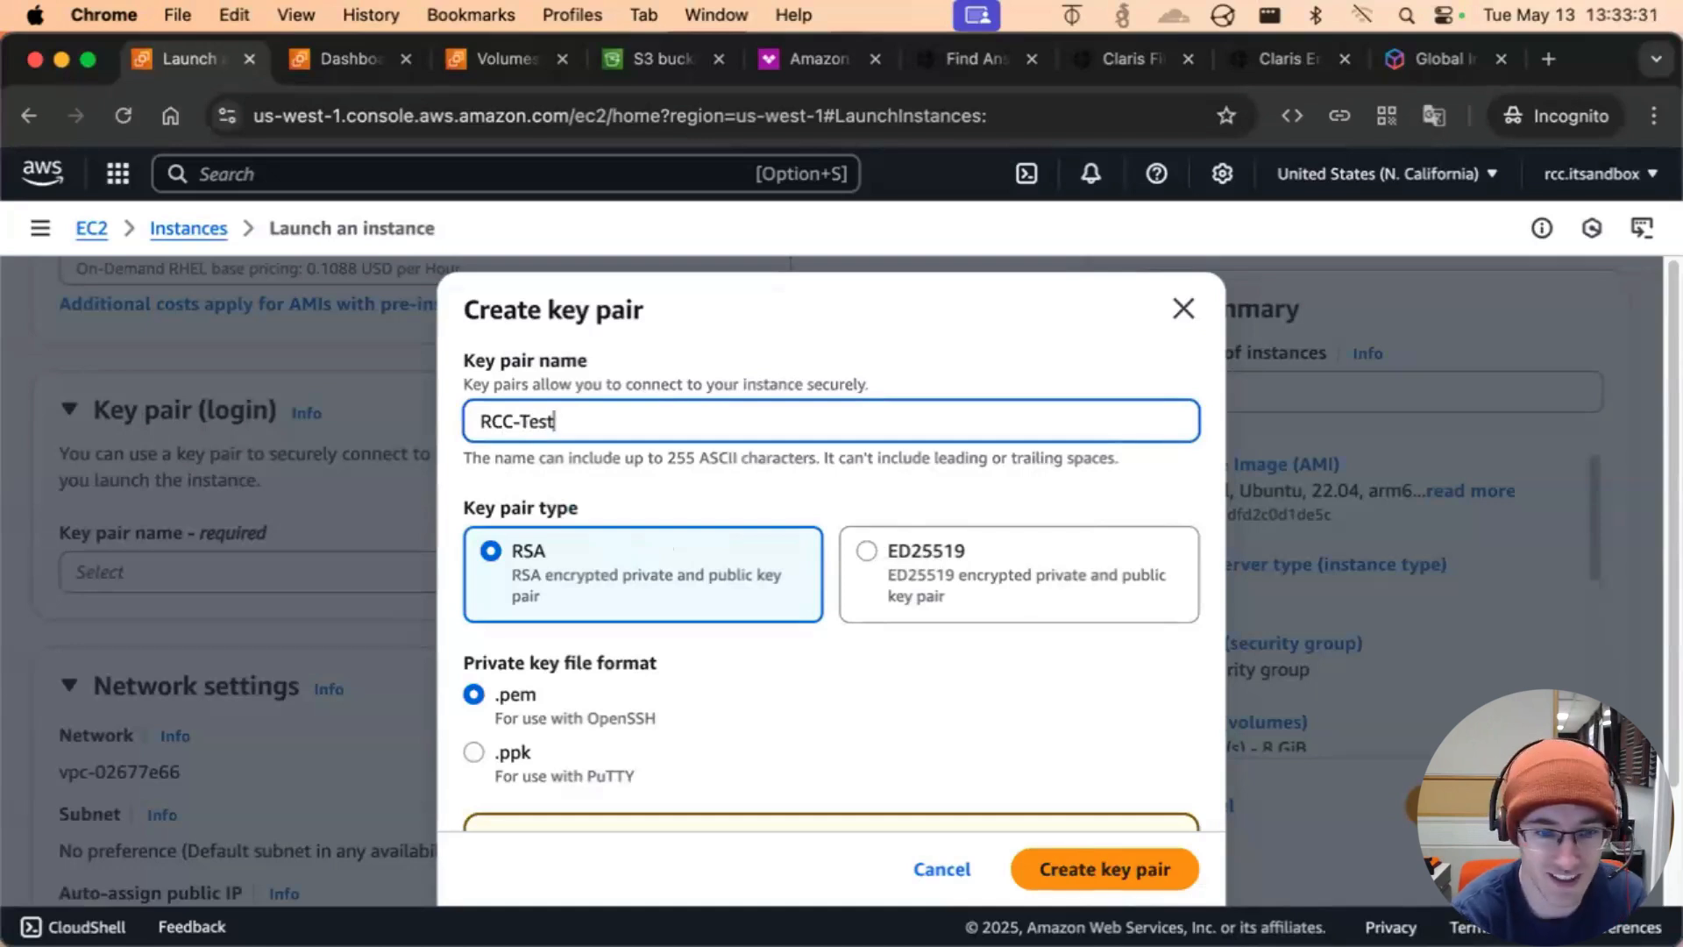
key("BackSpace")
key("BackSpace")
key("BackSpace")
key("BackSpace")
type("FMS")
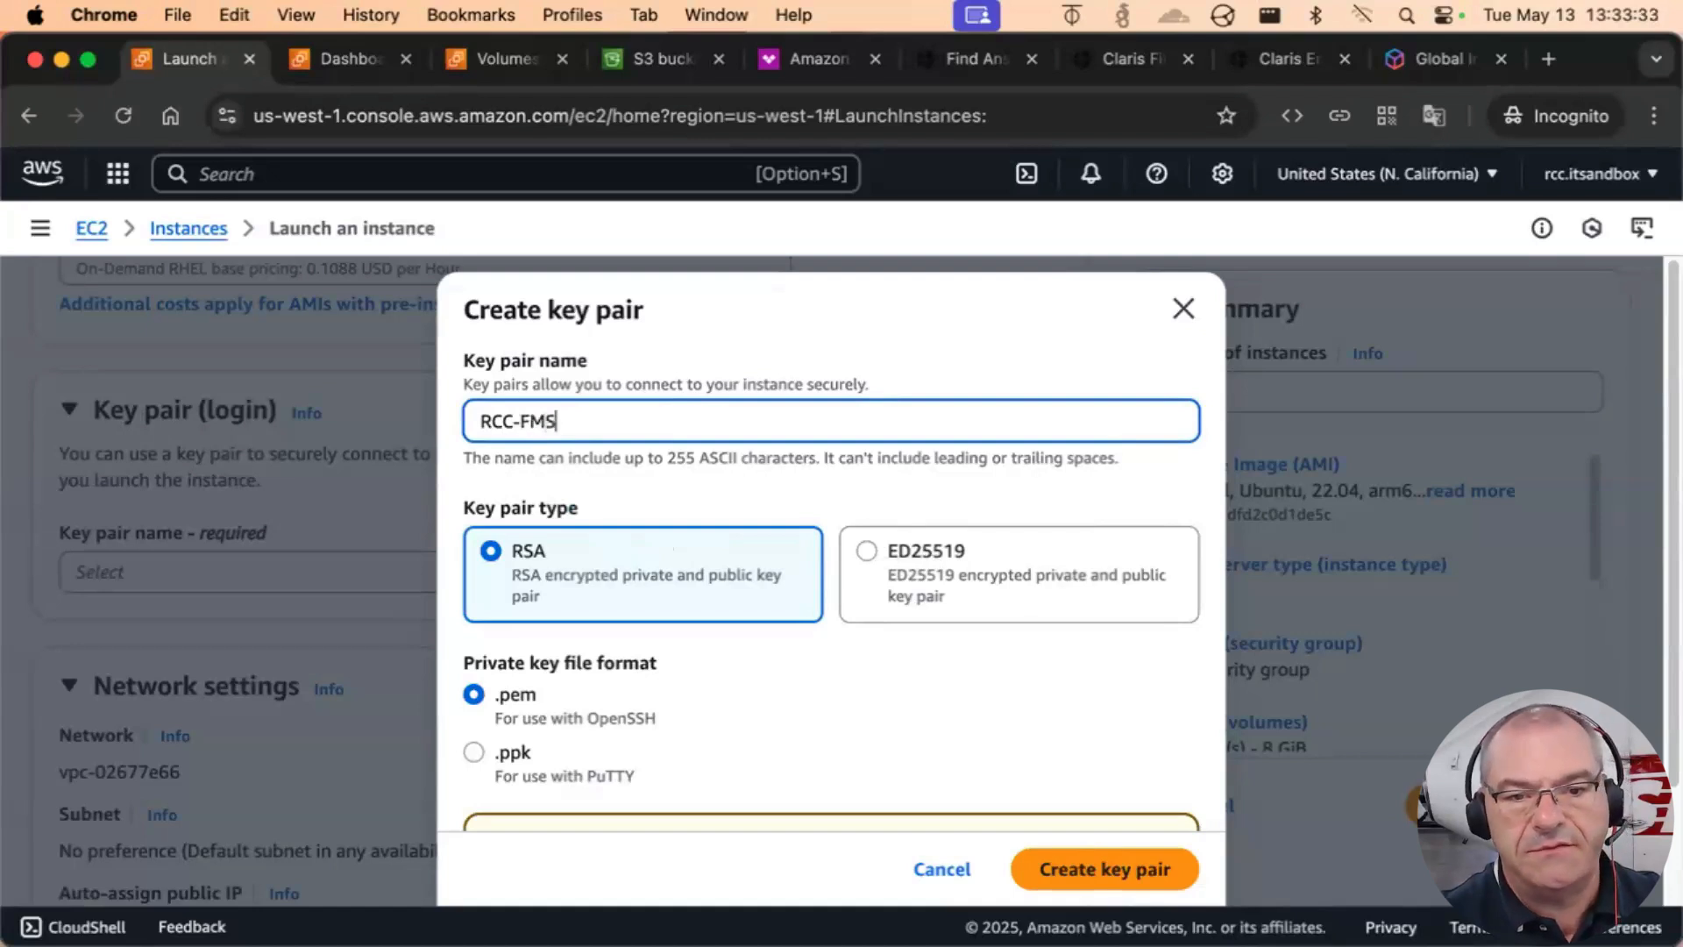
type("21-Test")
left_click(783, 347)
Create the key pair as RSA in .pem format and save RCC-FMS21-Test.pem in the home folder
scroll(766, 601, "down", 3)
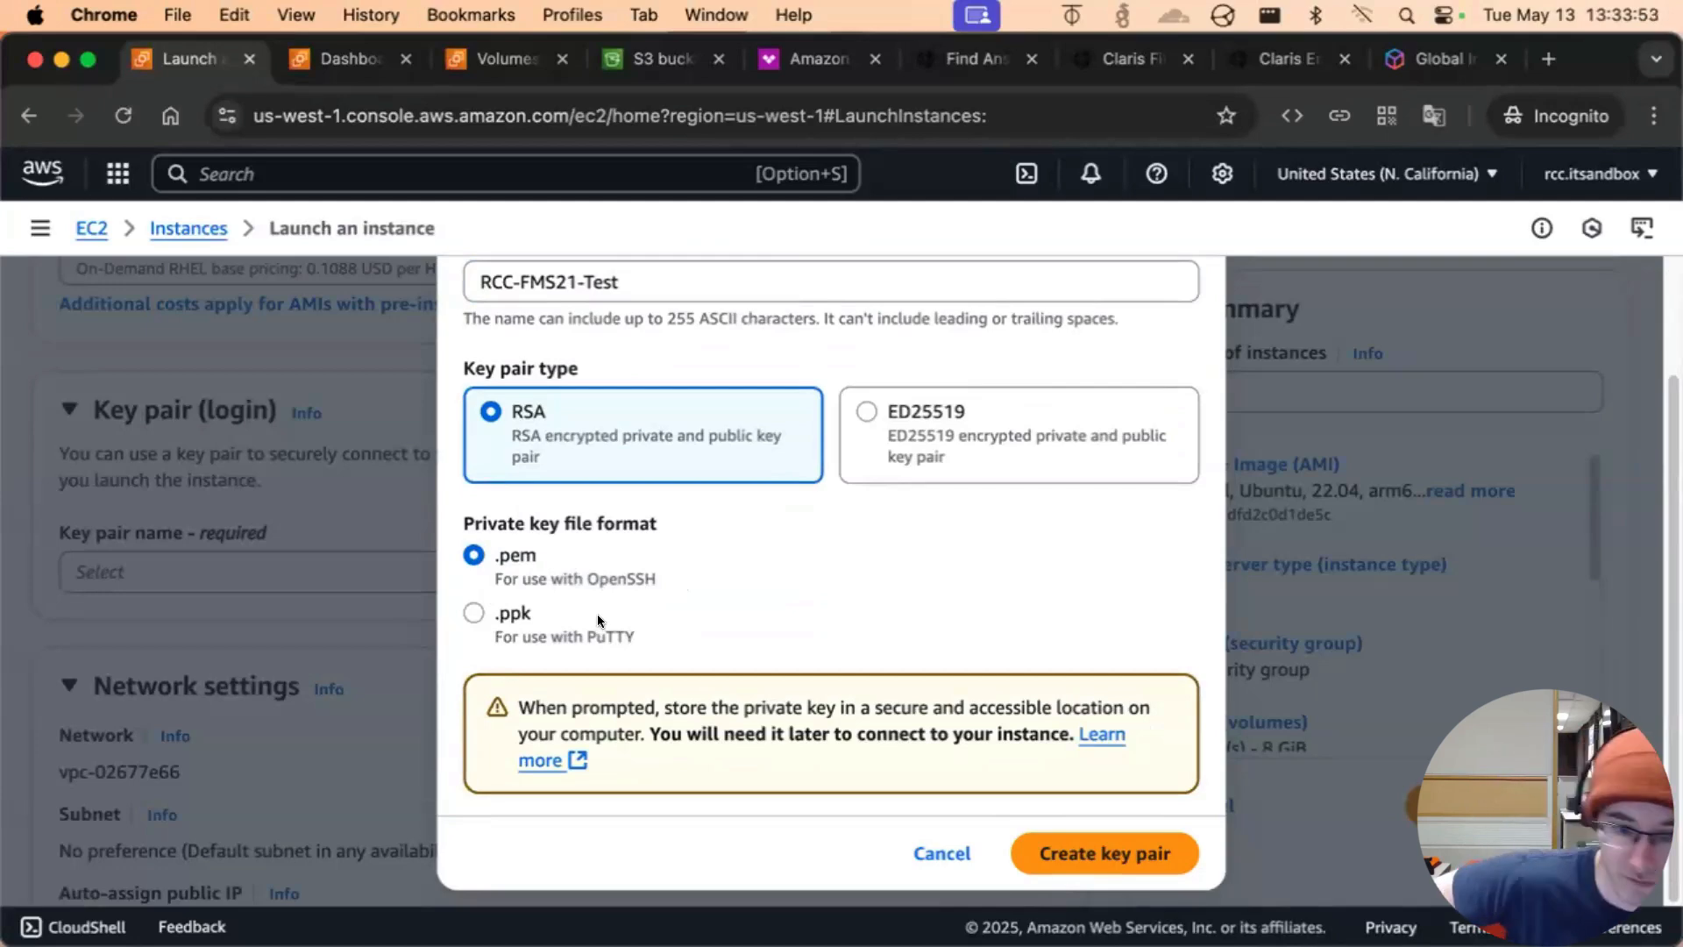
scroll(622, 600, "up", 3)
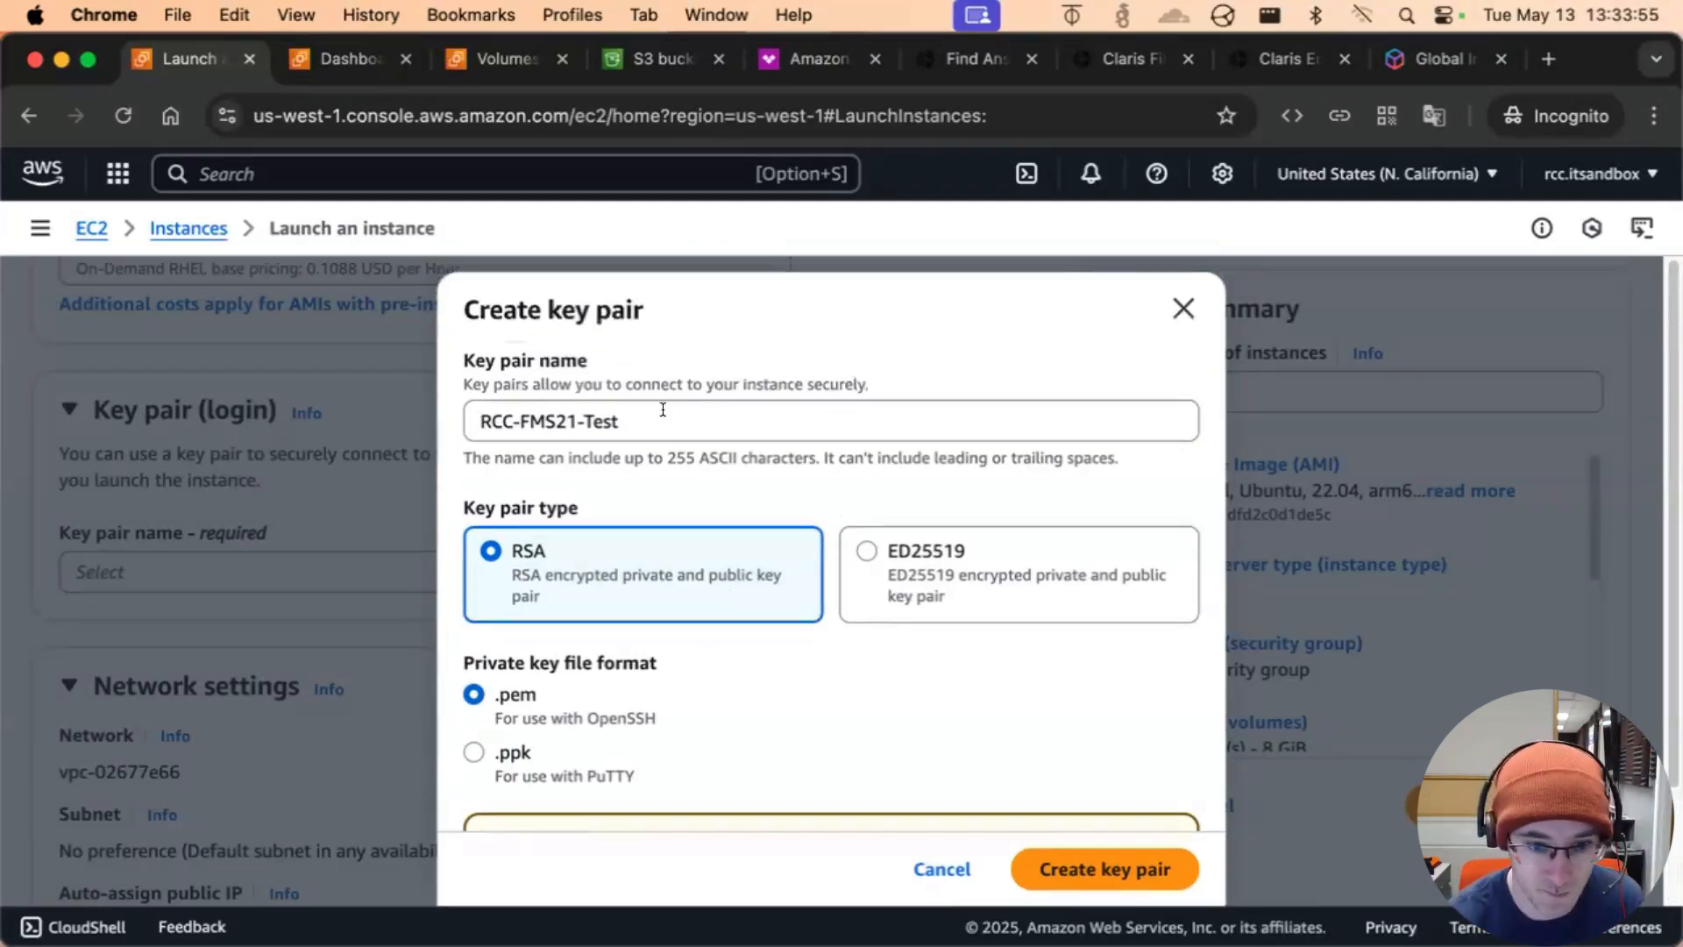
scroll(624, 391, "down", 3)
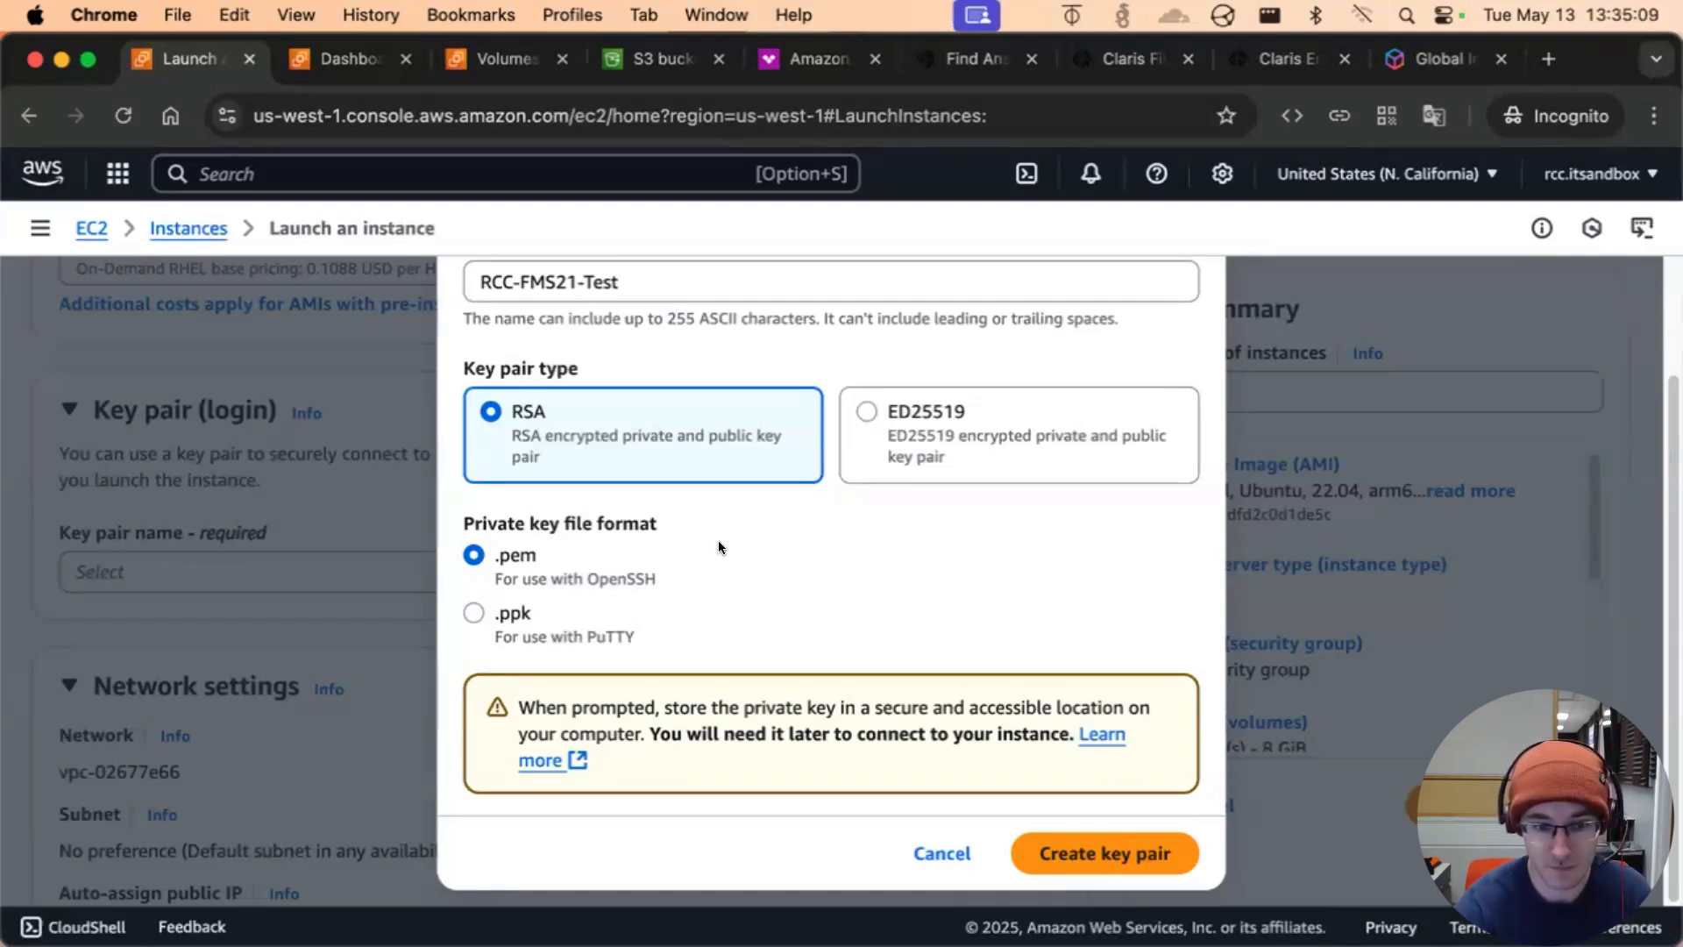
left_click(1092, 849)
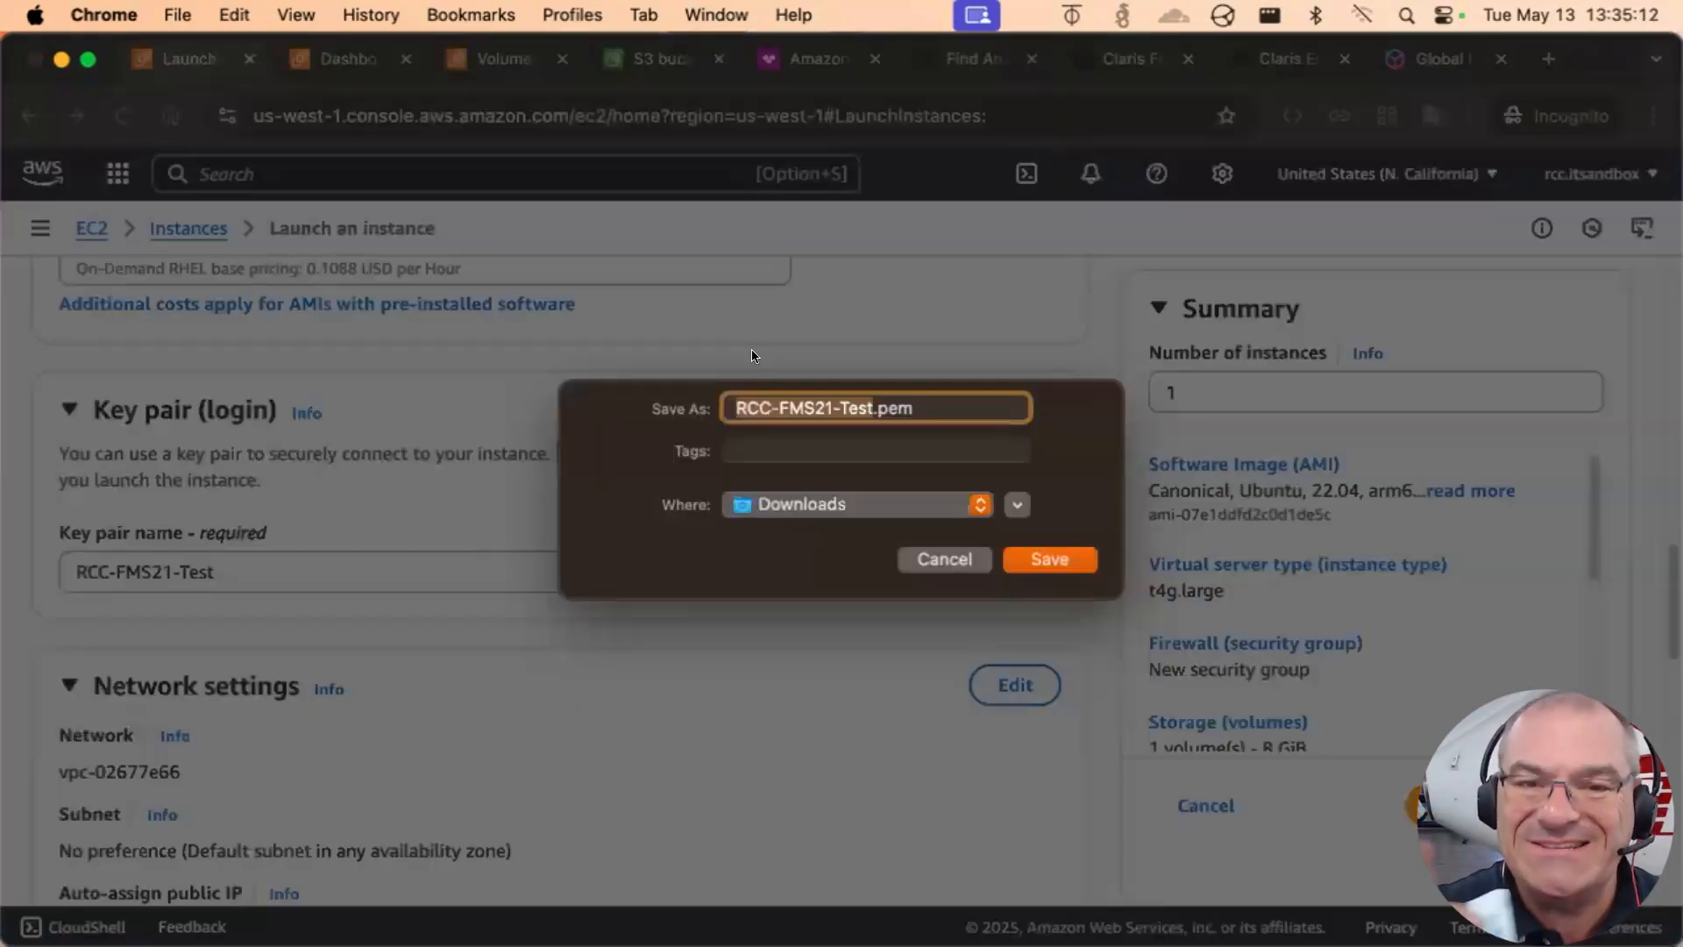
left_click(896, 508)
left_click(763, 533)
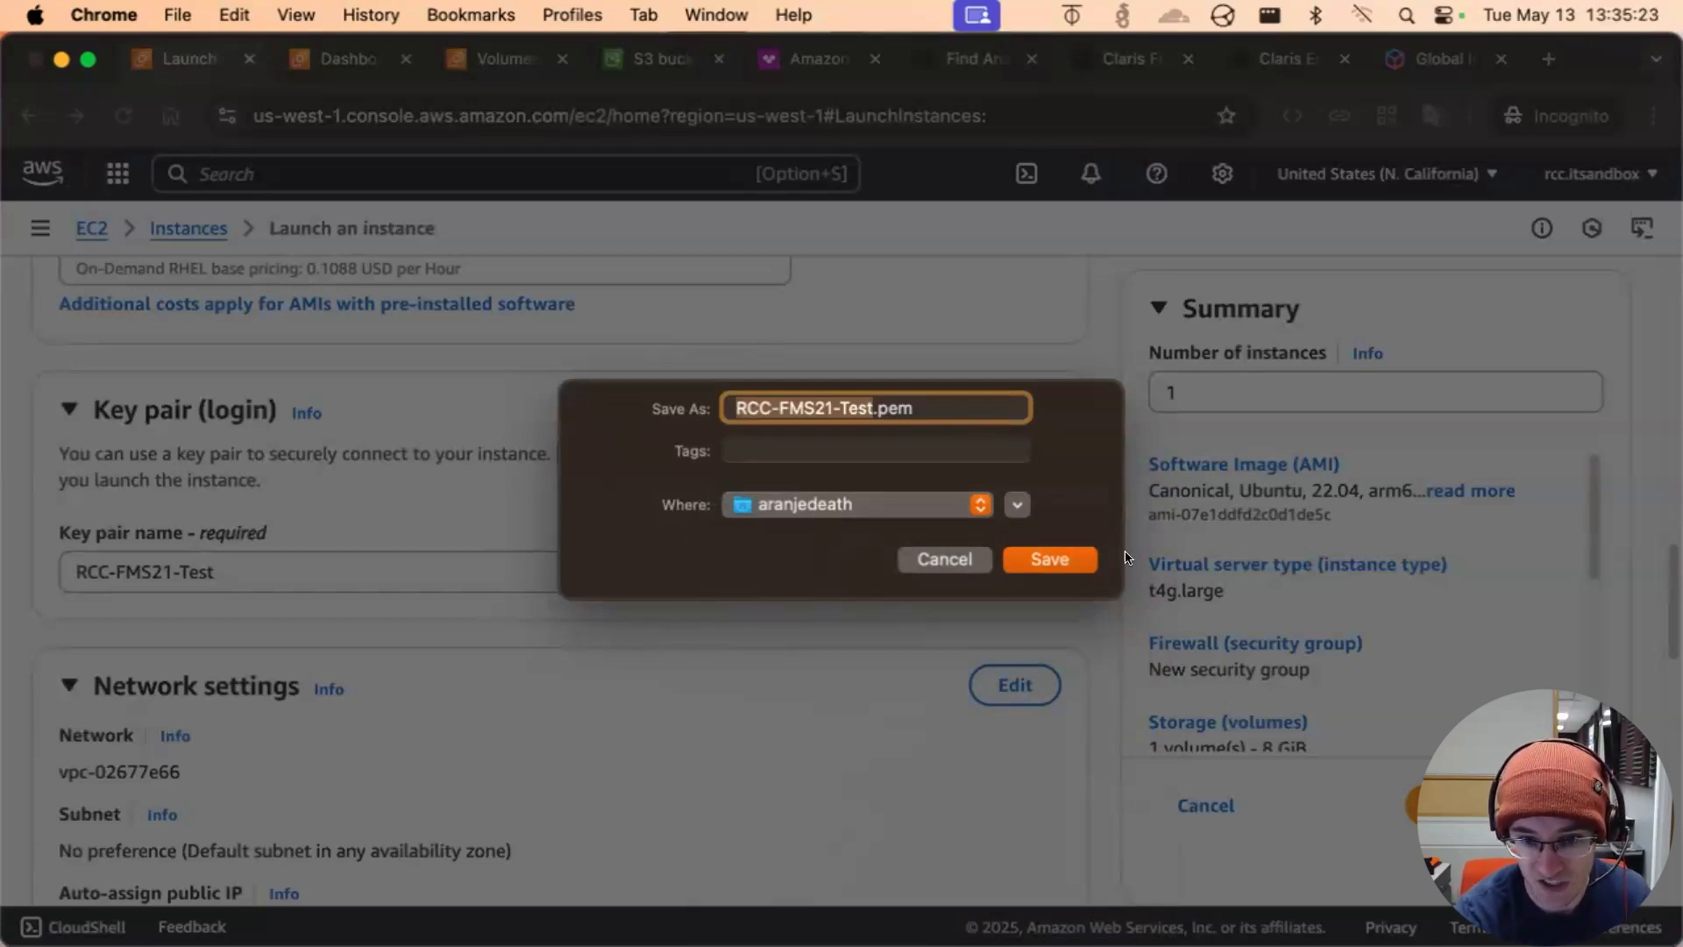
left_click(1060, 552)
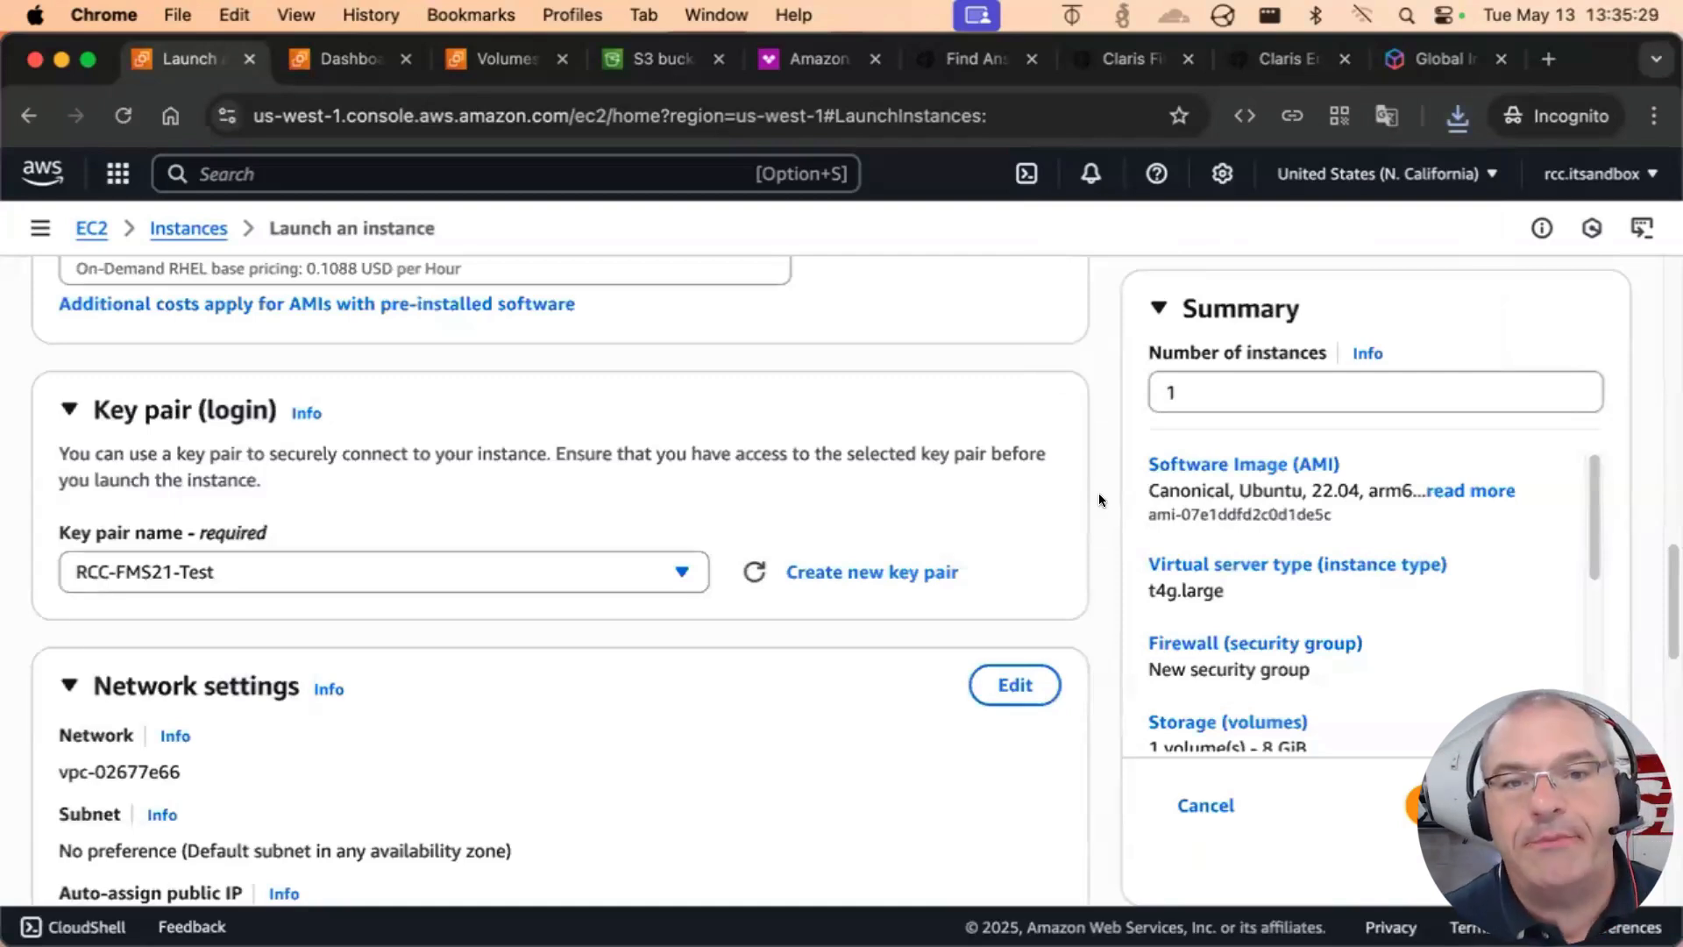
Examine the network settings for the instance: the VPC, the subnet preference and the auto-assigned public IP
scroll(1099, 499, "down", 3)
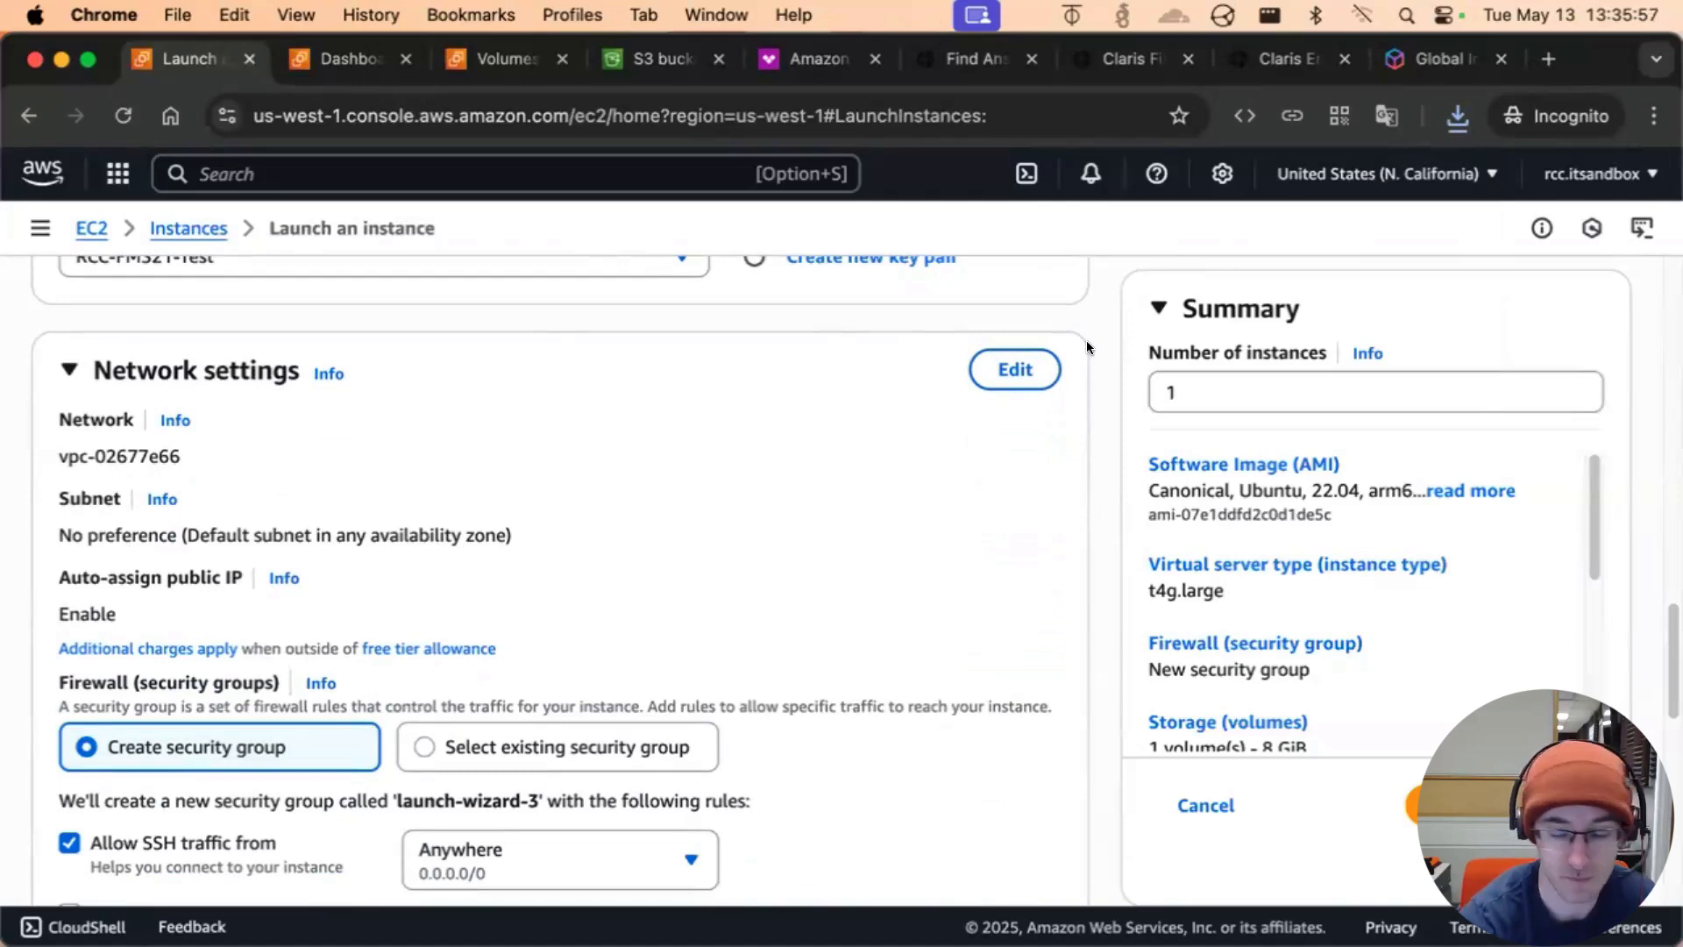
scroll(1087, 344, "down", 2)
scroll(1088, 344, "down", 1)
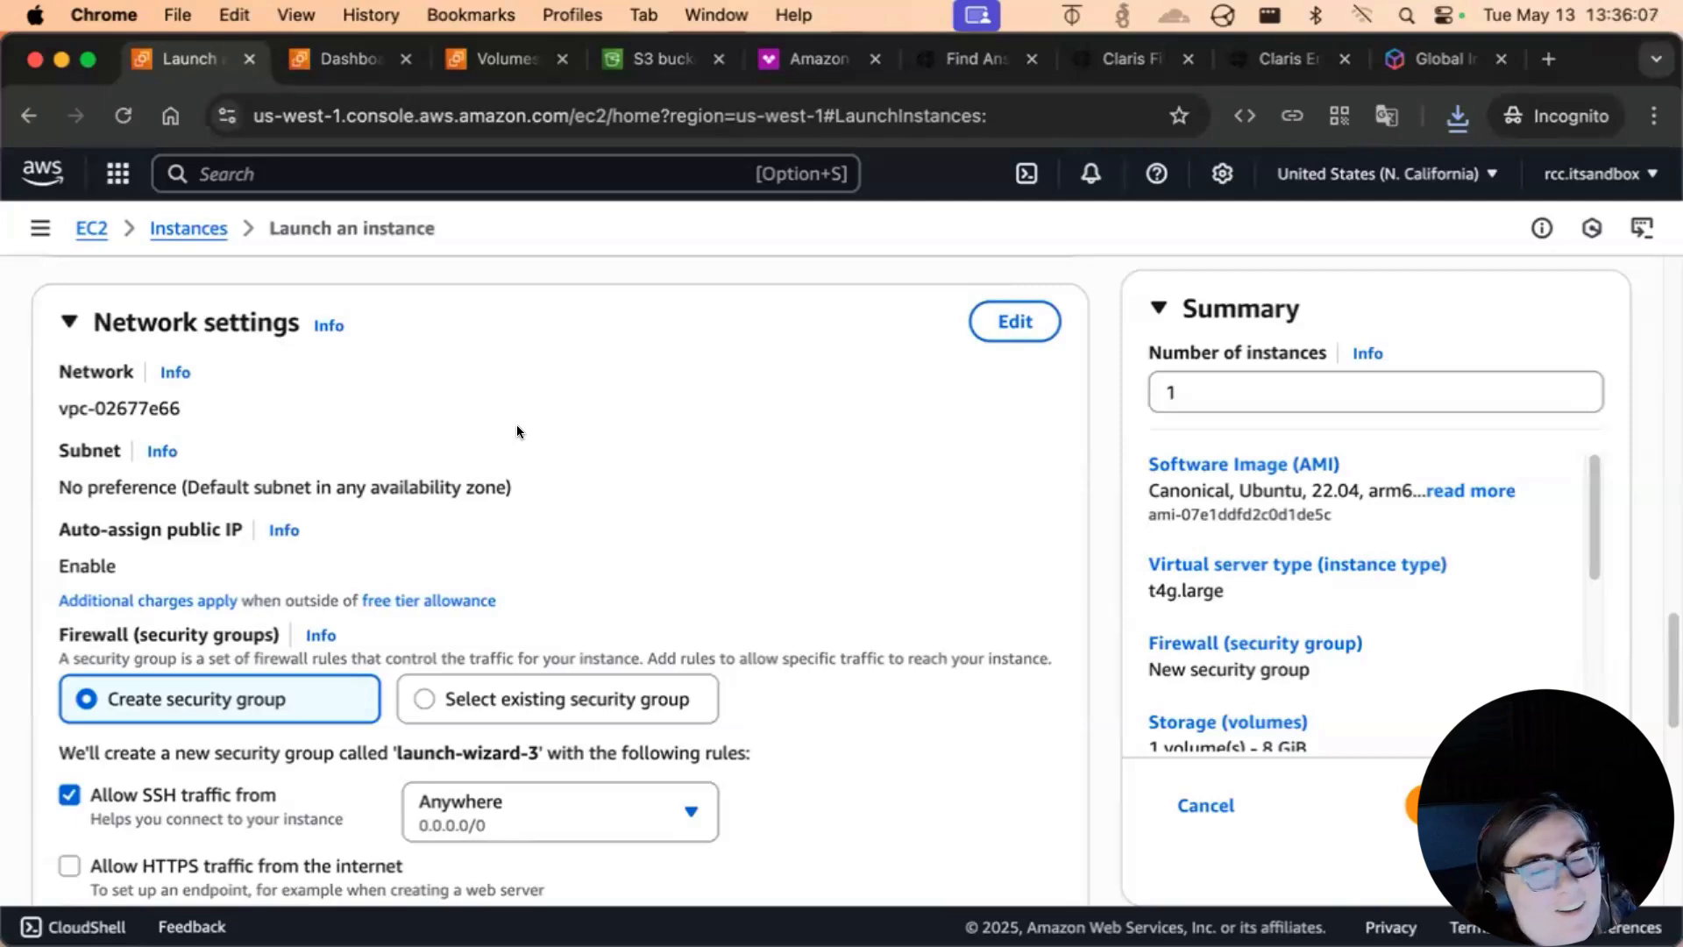
scroll(655, 366, "down", 2)
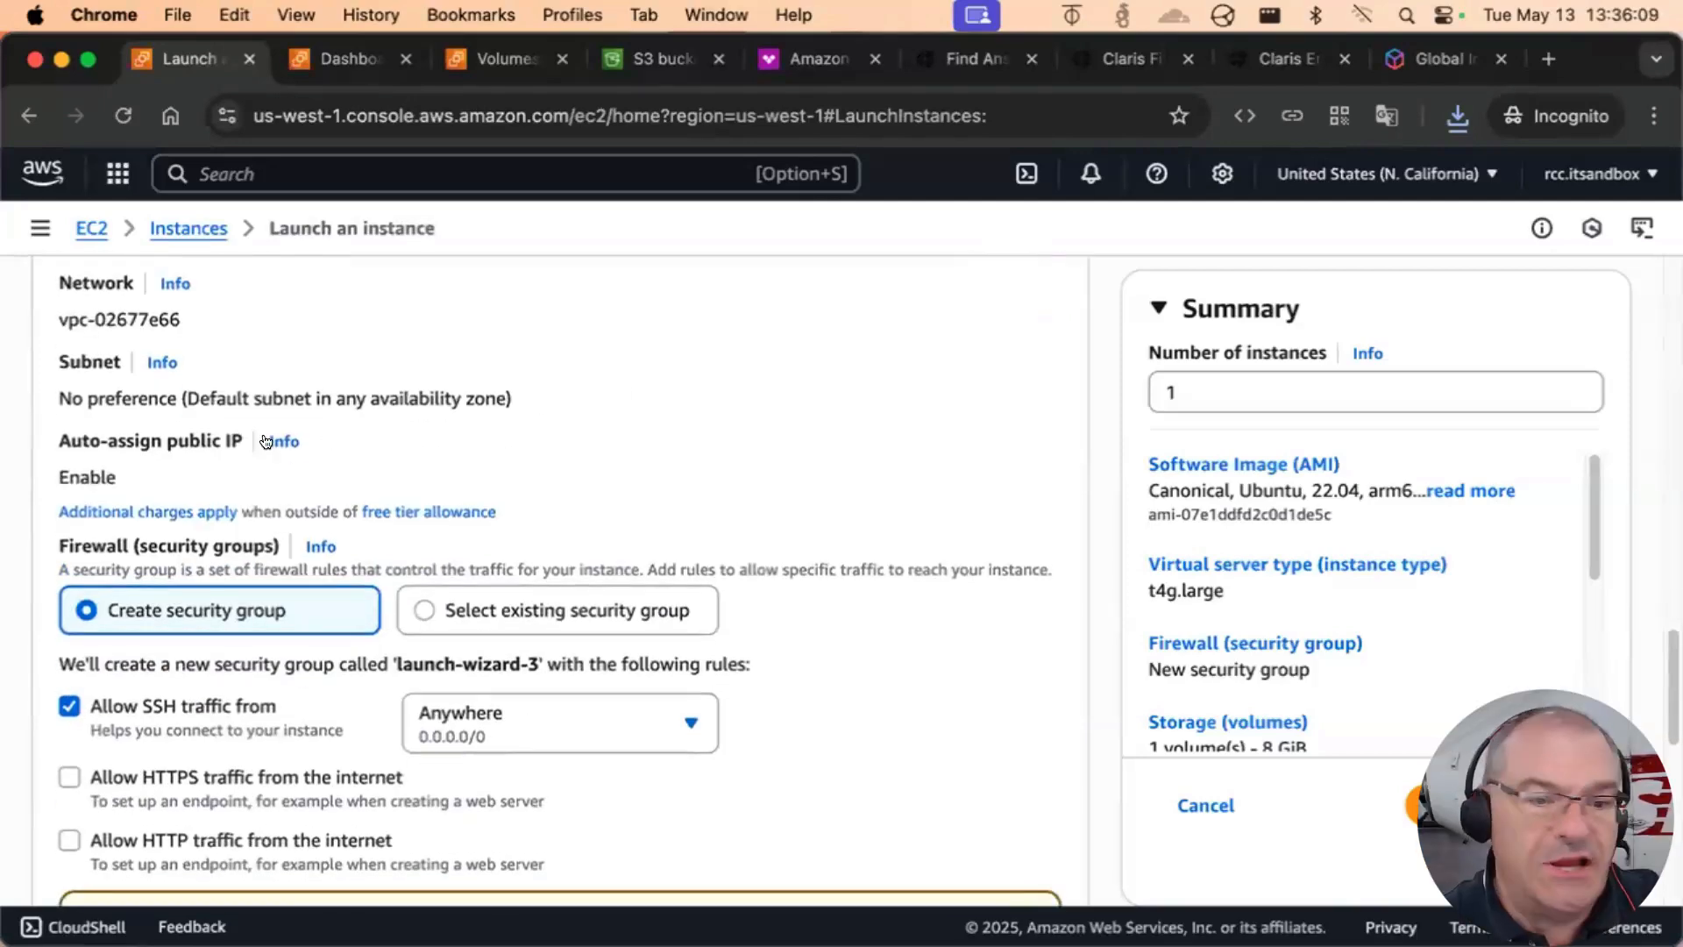
scroll(491, 528, "up", 5)
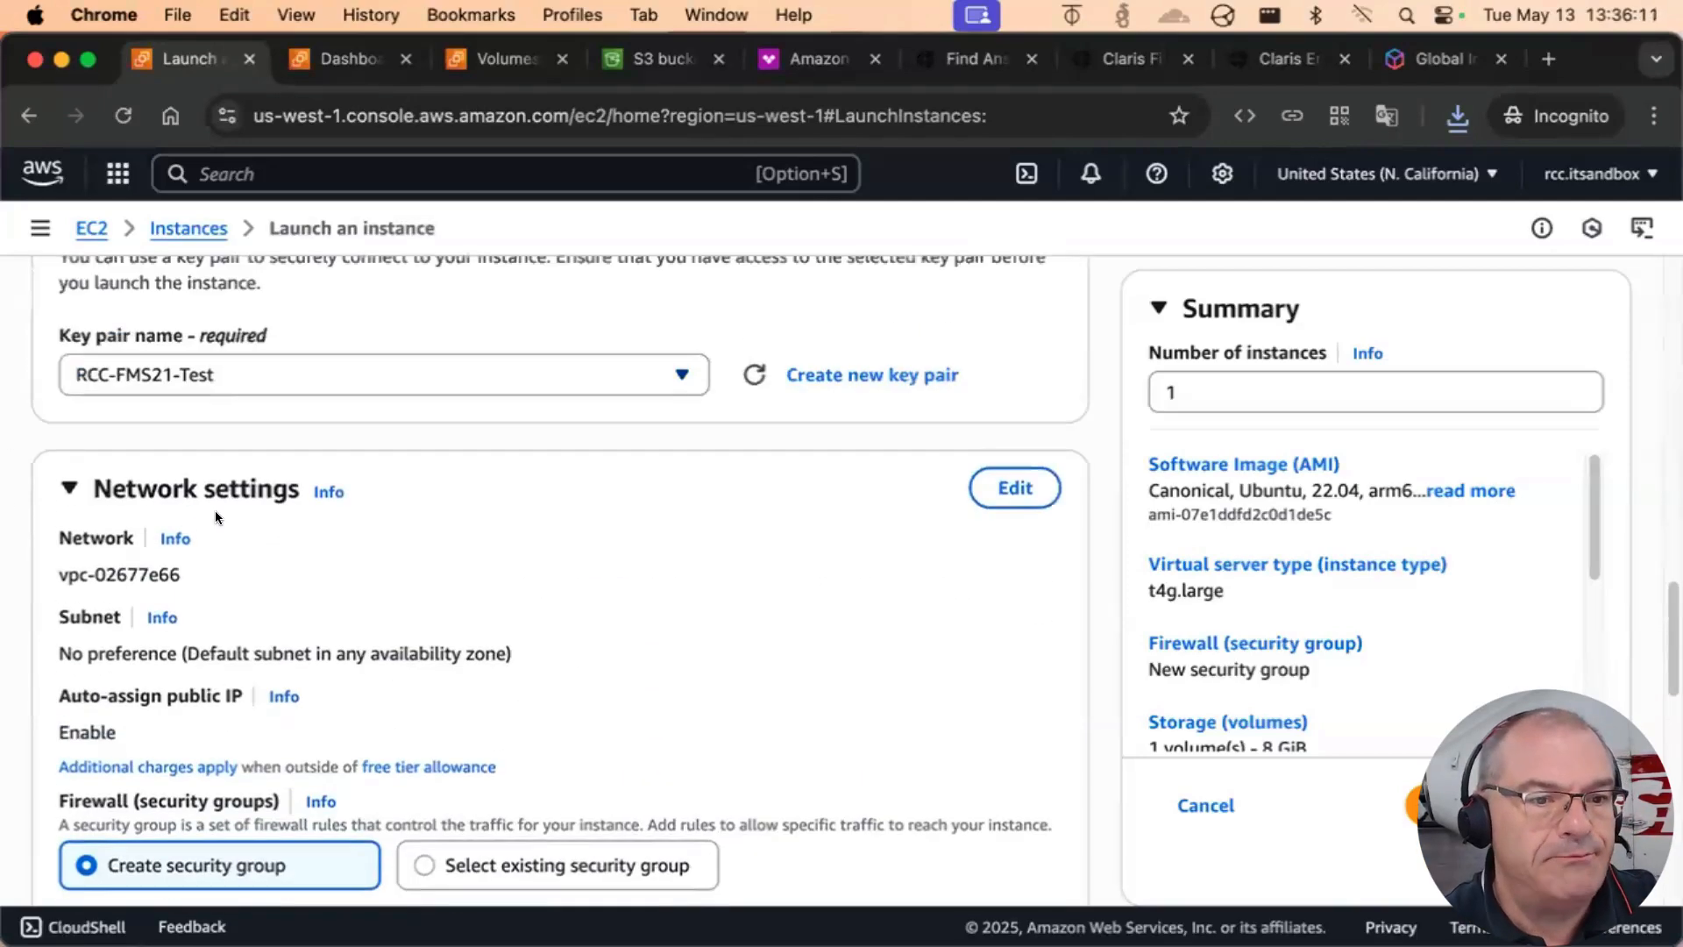
scroll(113, 540, "down", 3)
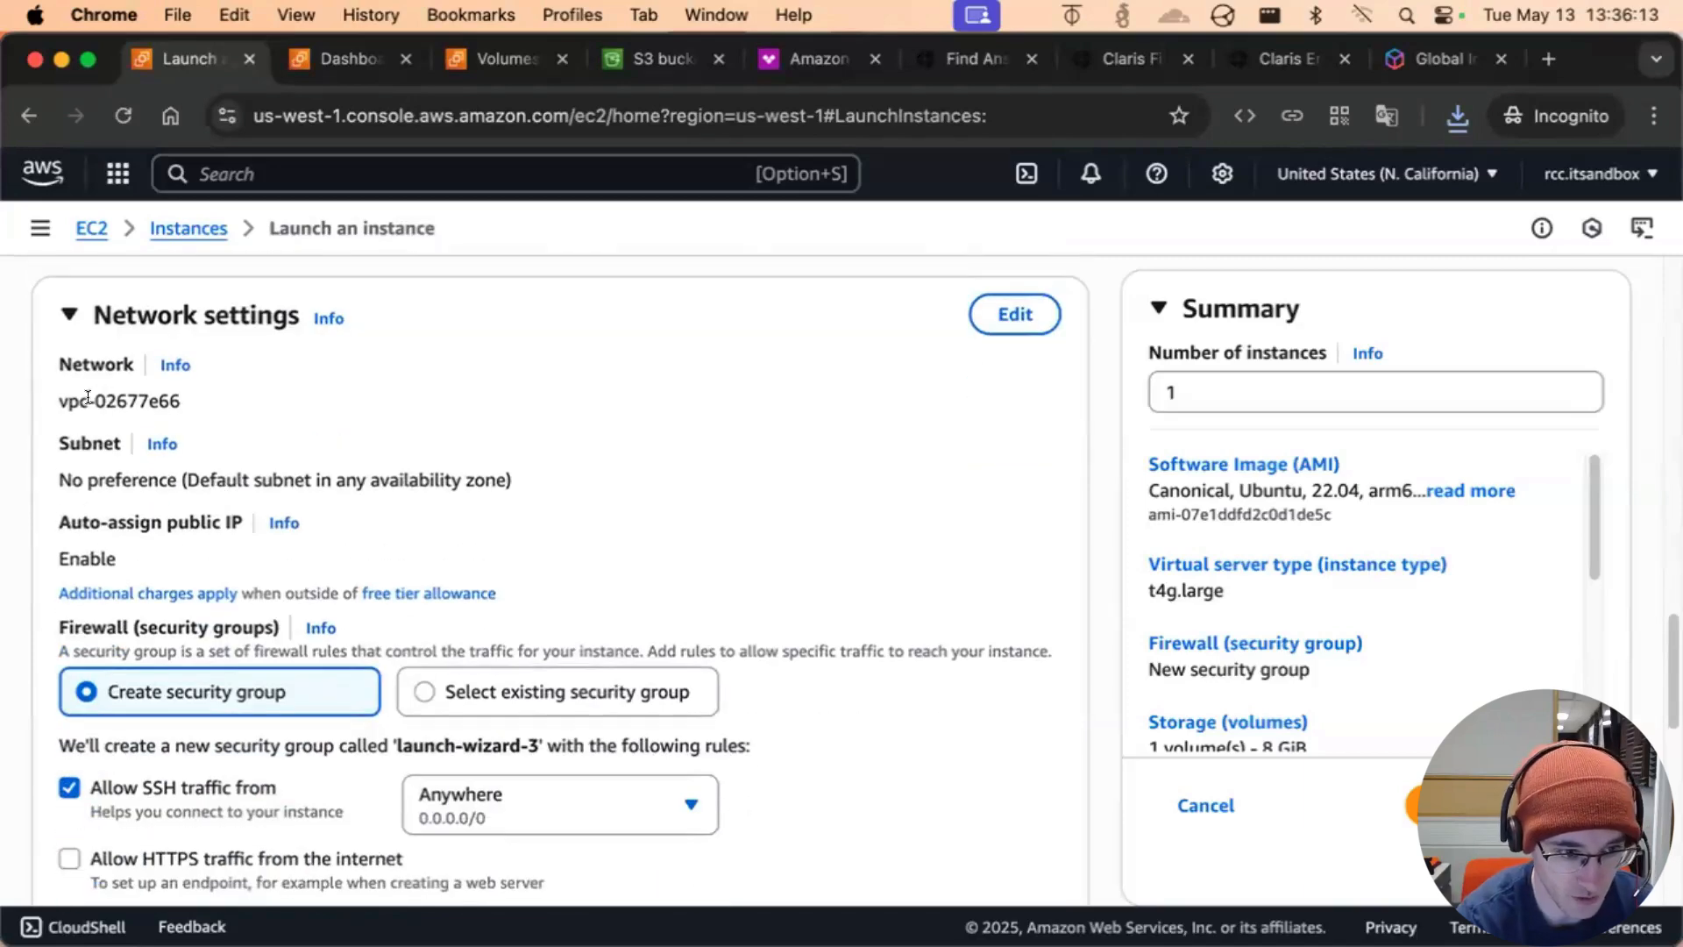
left_click_drag(55, 396, 179, 396)
left_click(154, 392)
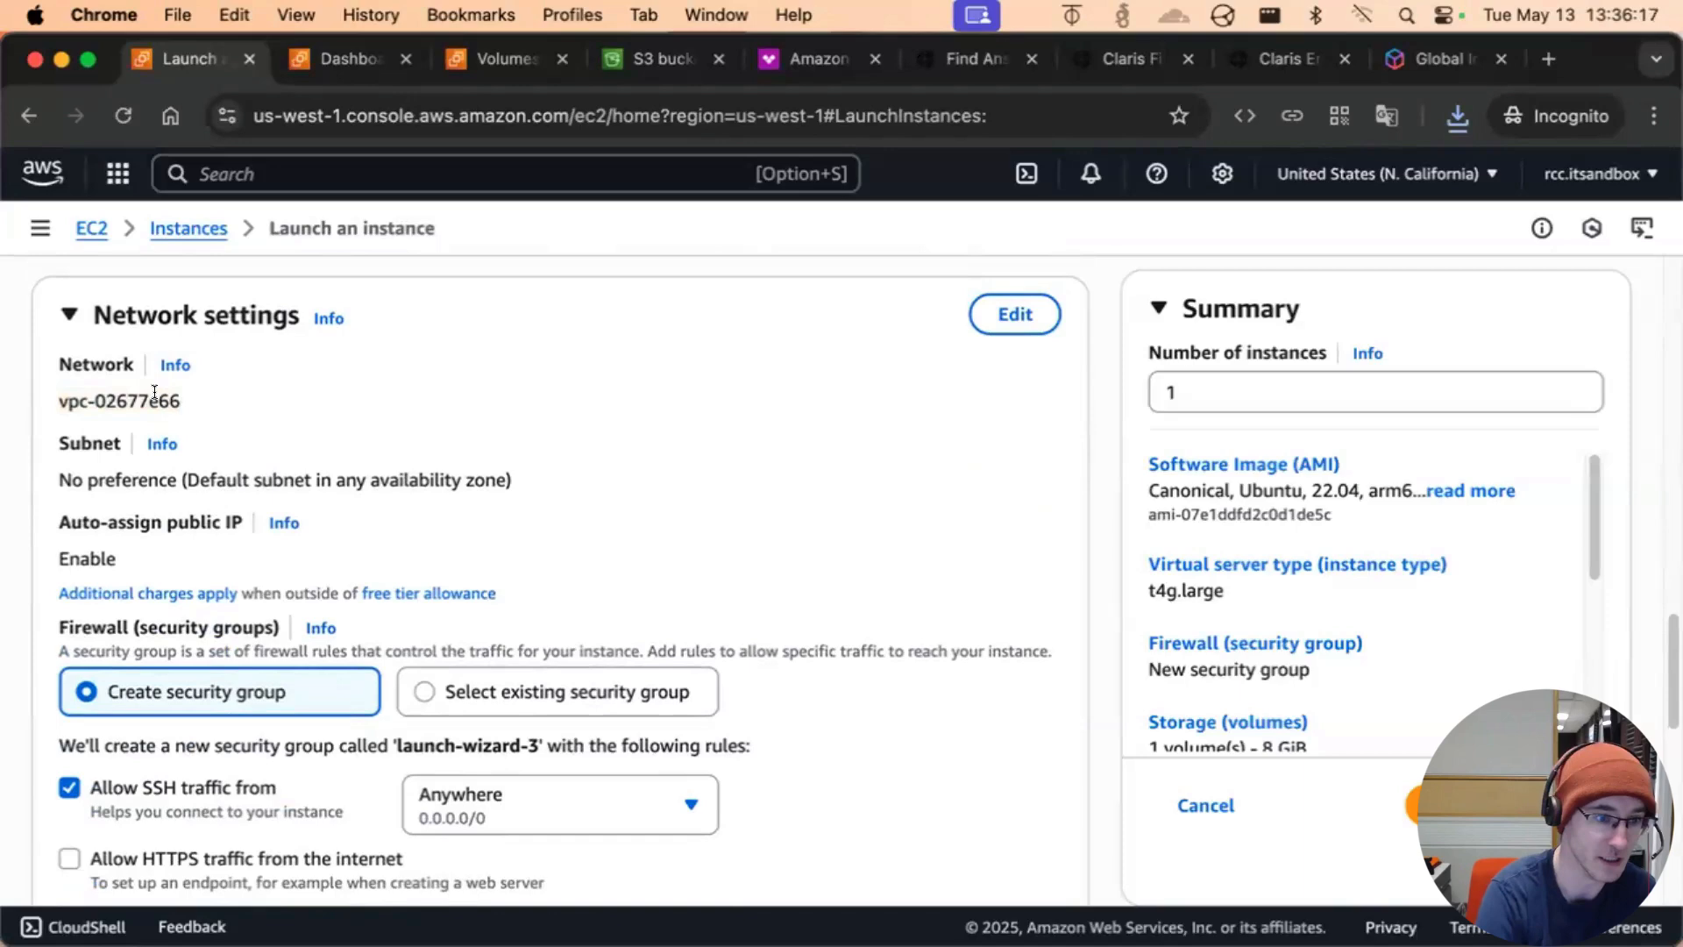
left_click_drag(179, 478, 517, 472)
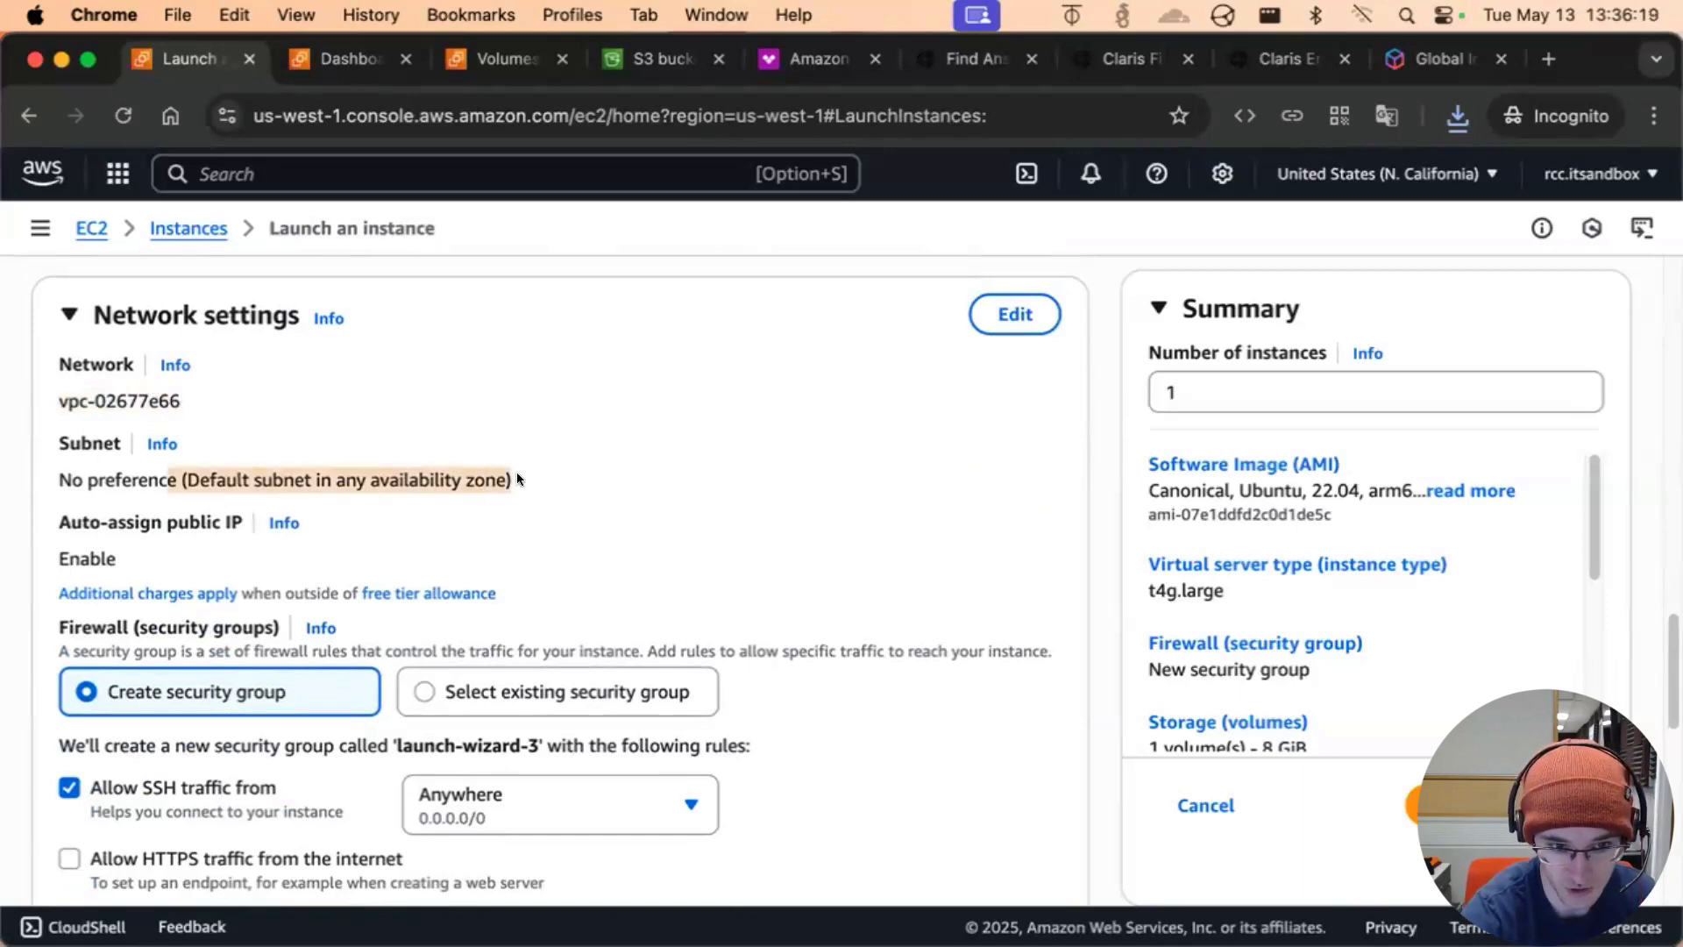
left_click(467, 481)
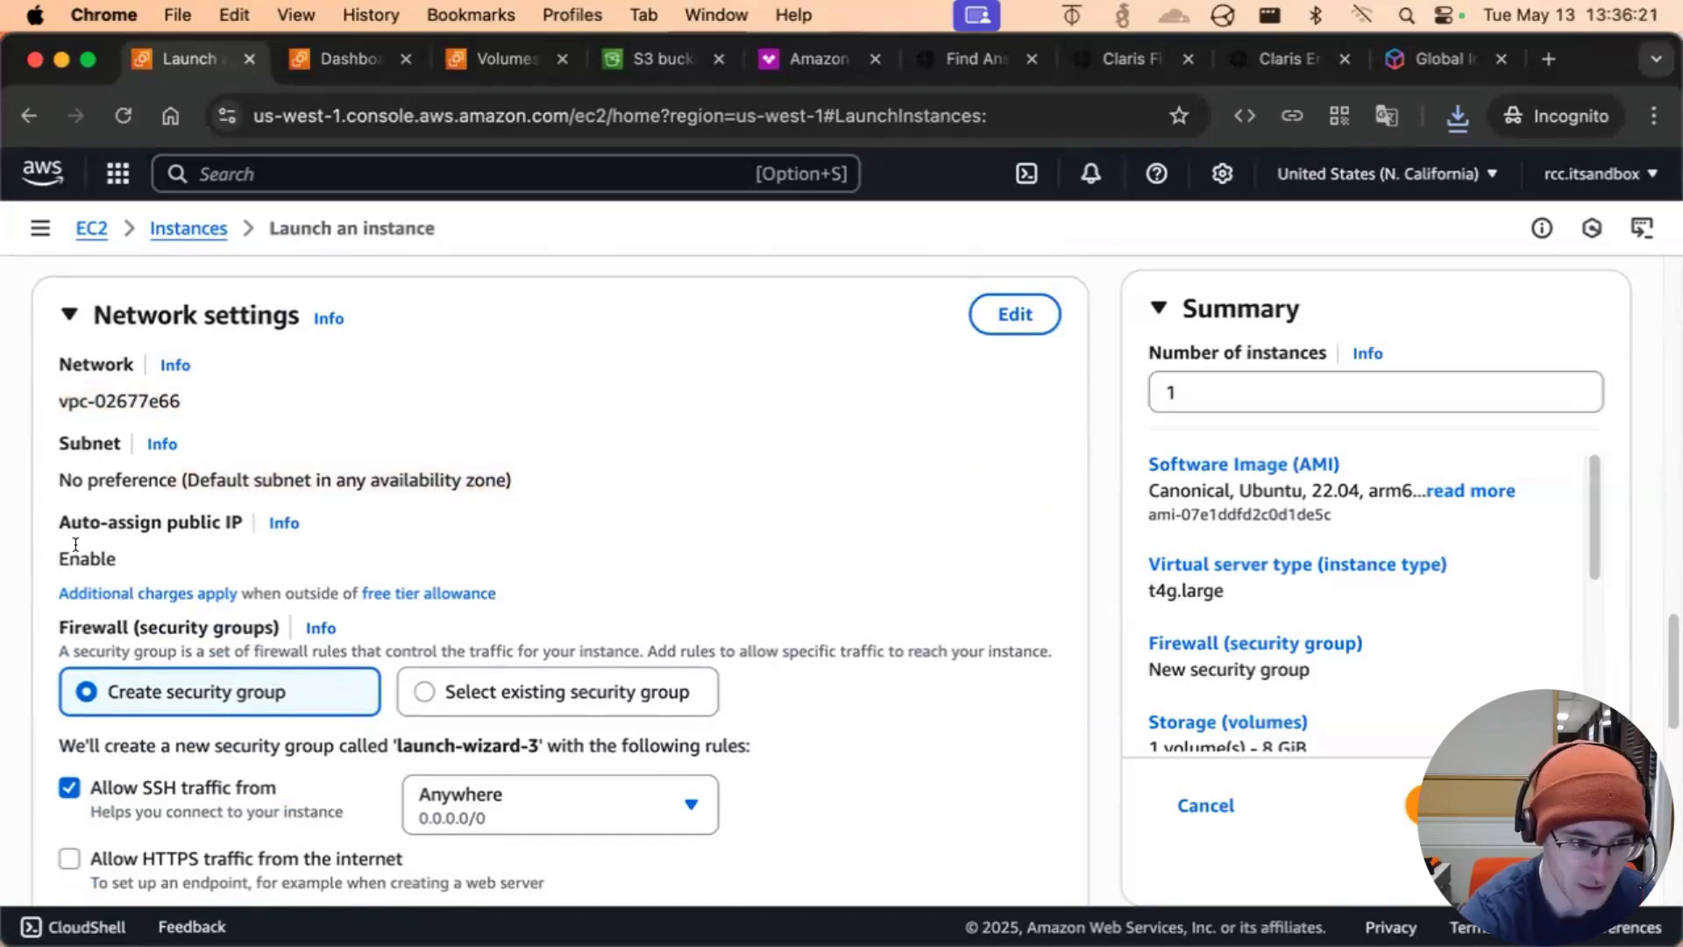
left_click_drag(50, 521, 217, 523)
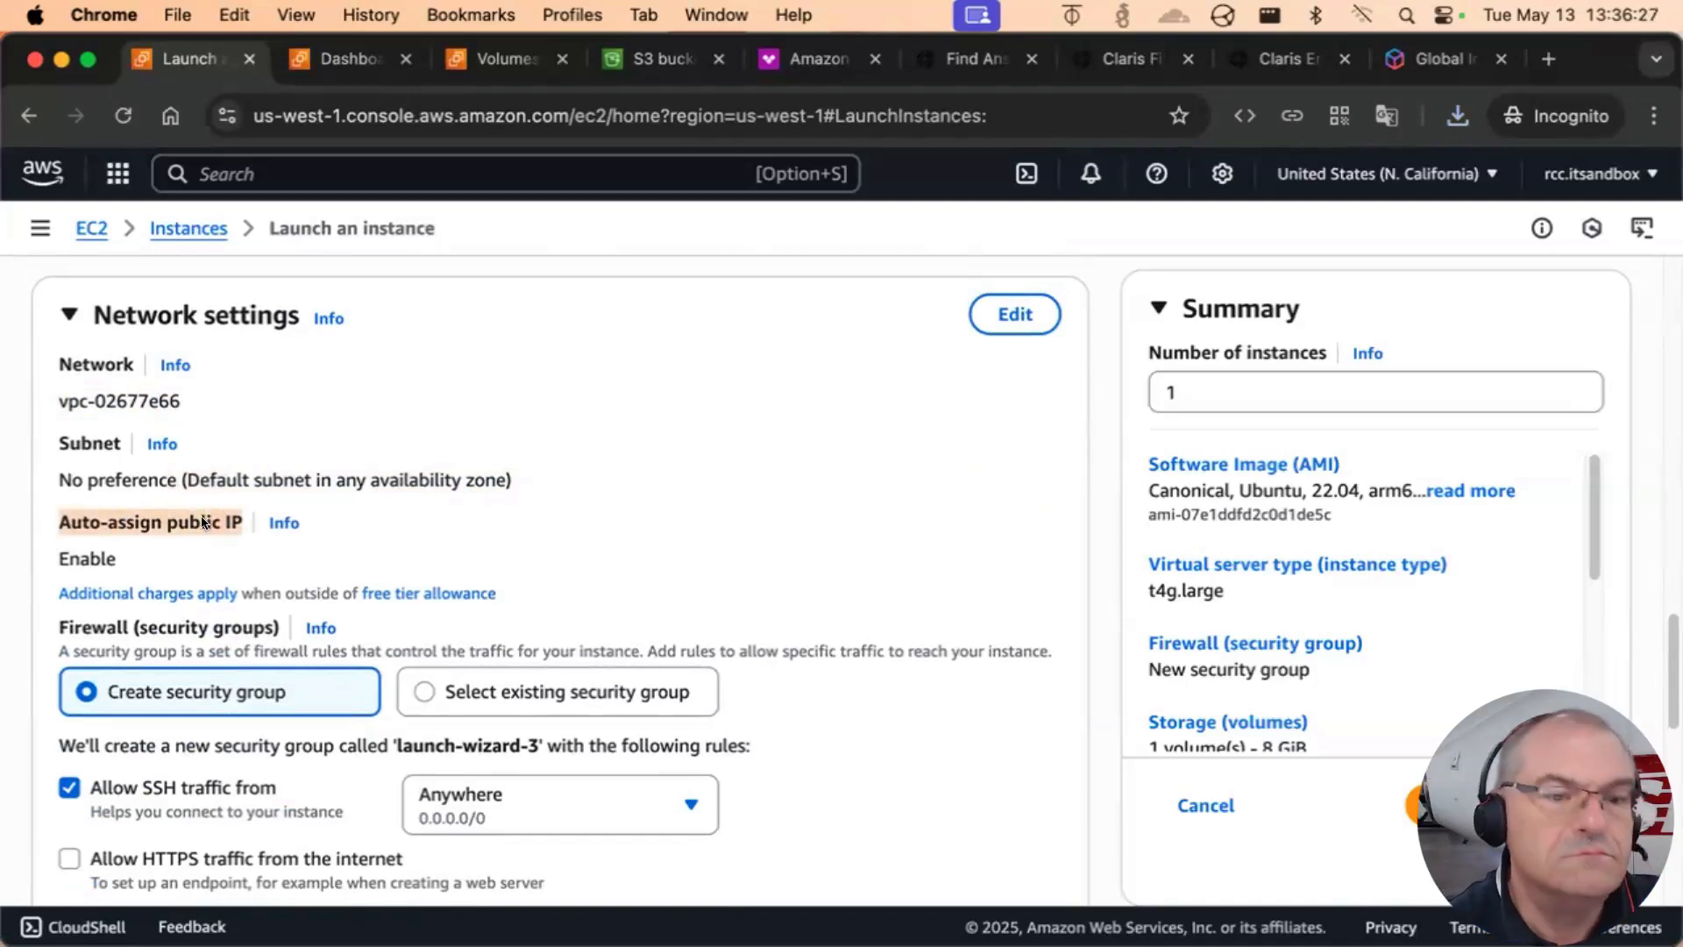
left_click(203, 523)
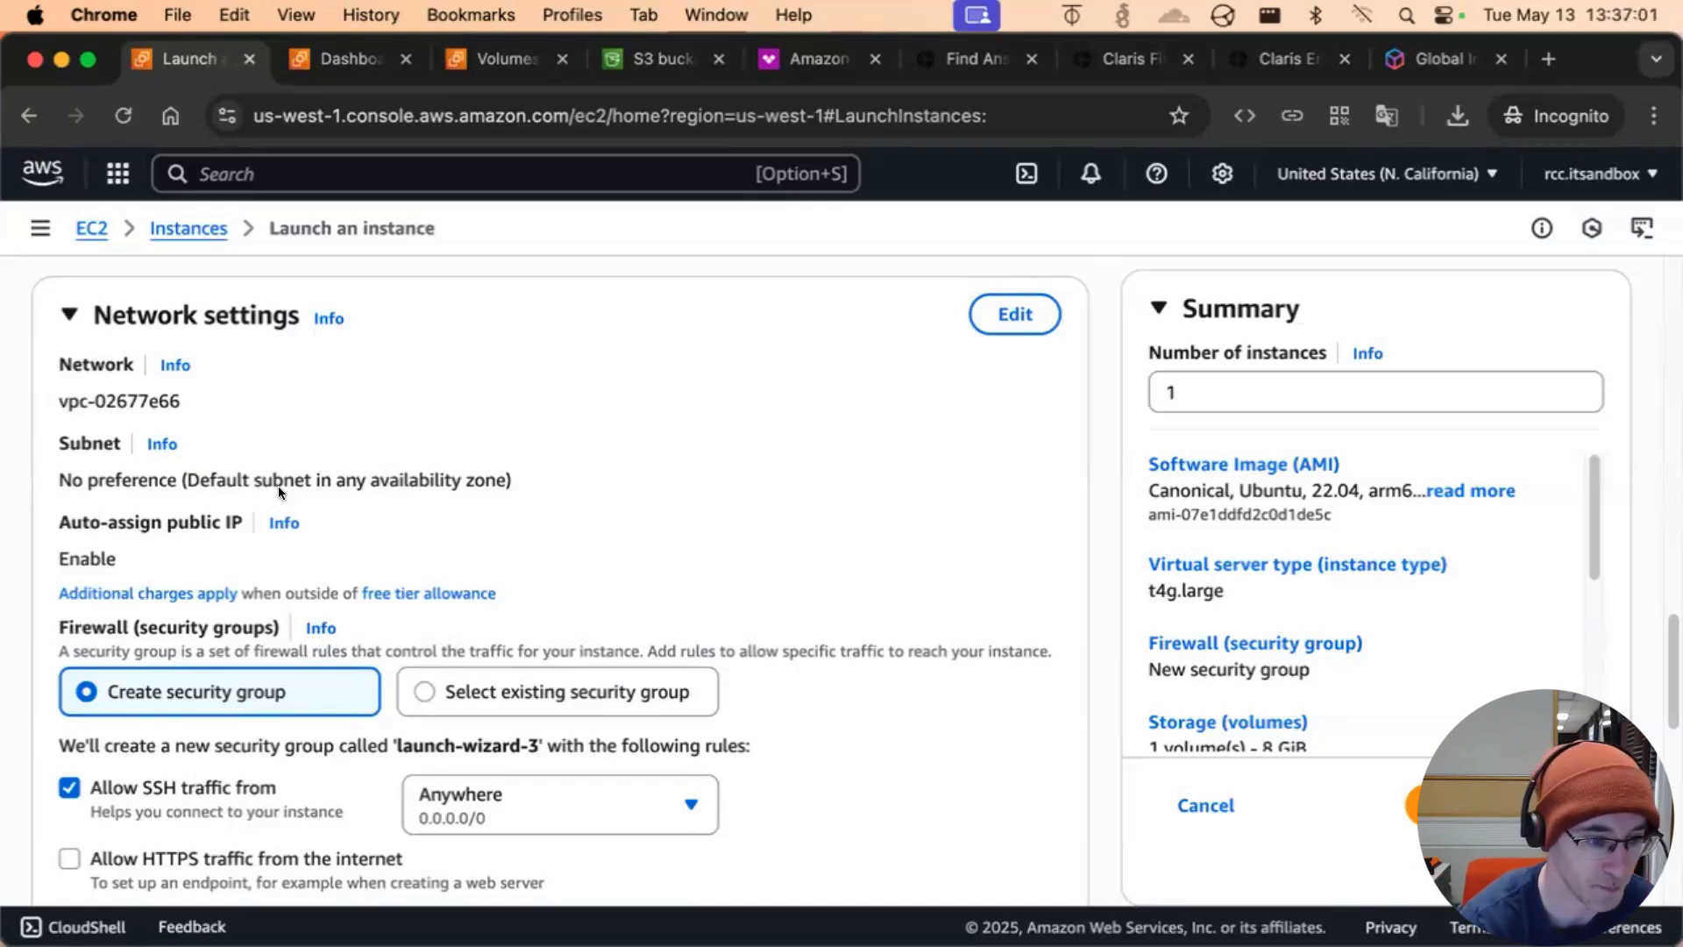
Restrict the new security group's SSH traffic to My IP and allow both HTTPS and HTTP traffic from the internet
scroll(384, 473, "down", 1)
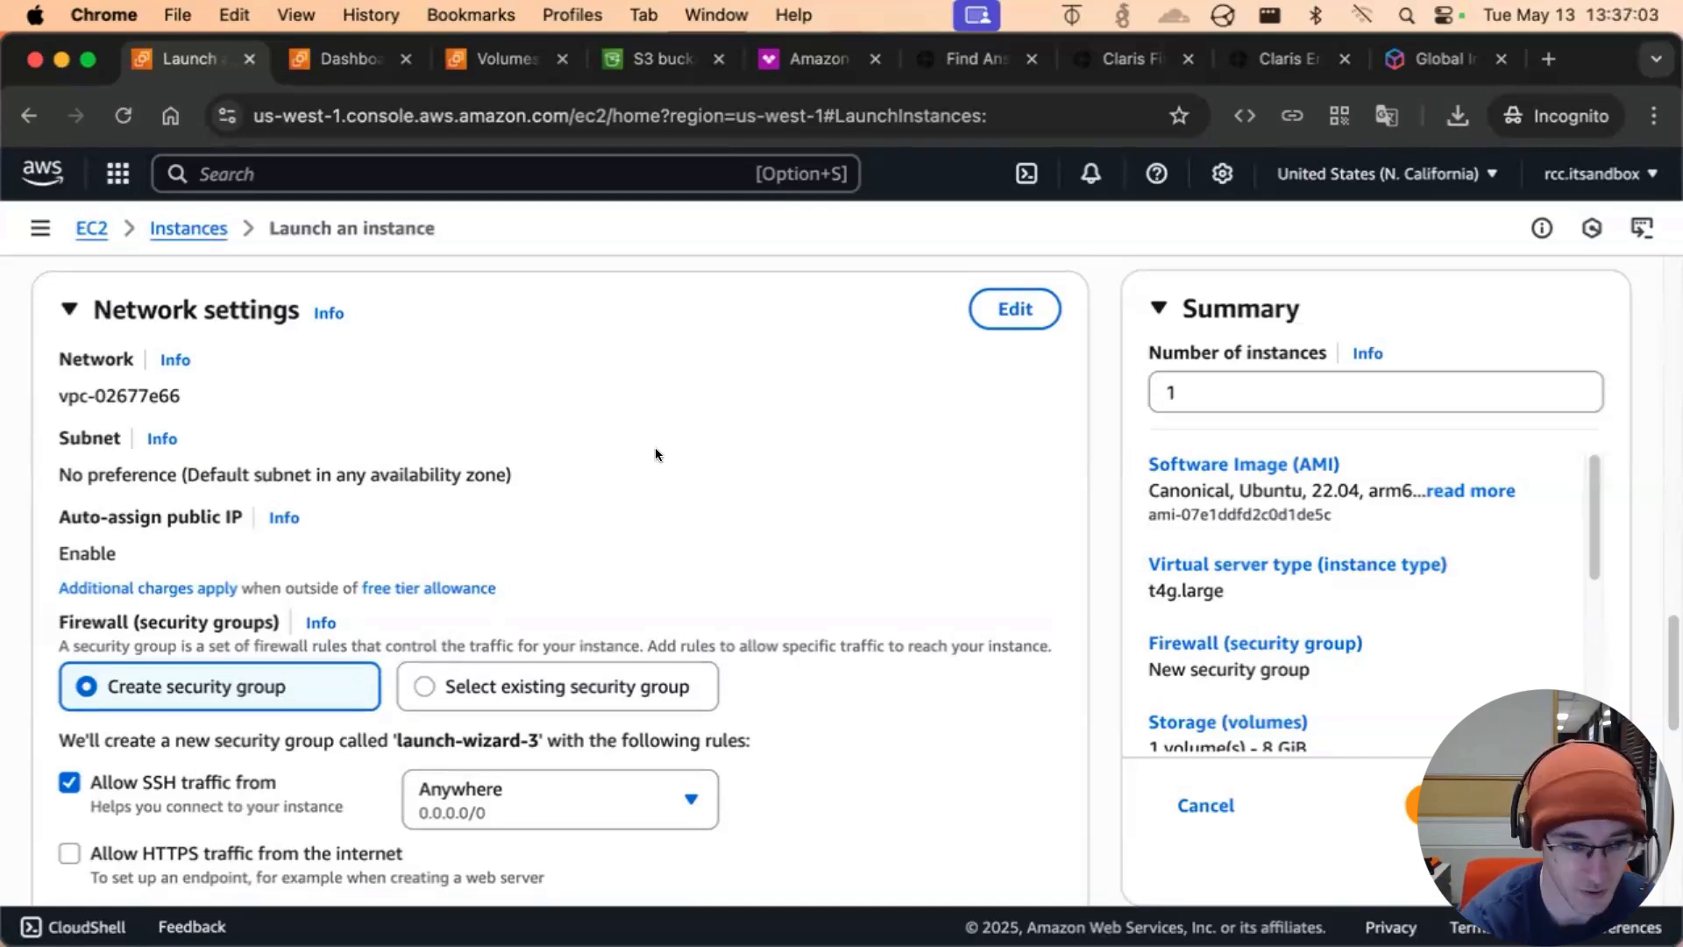
scroll(1014, 498, "down", 2)
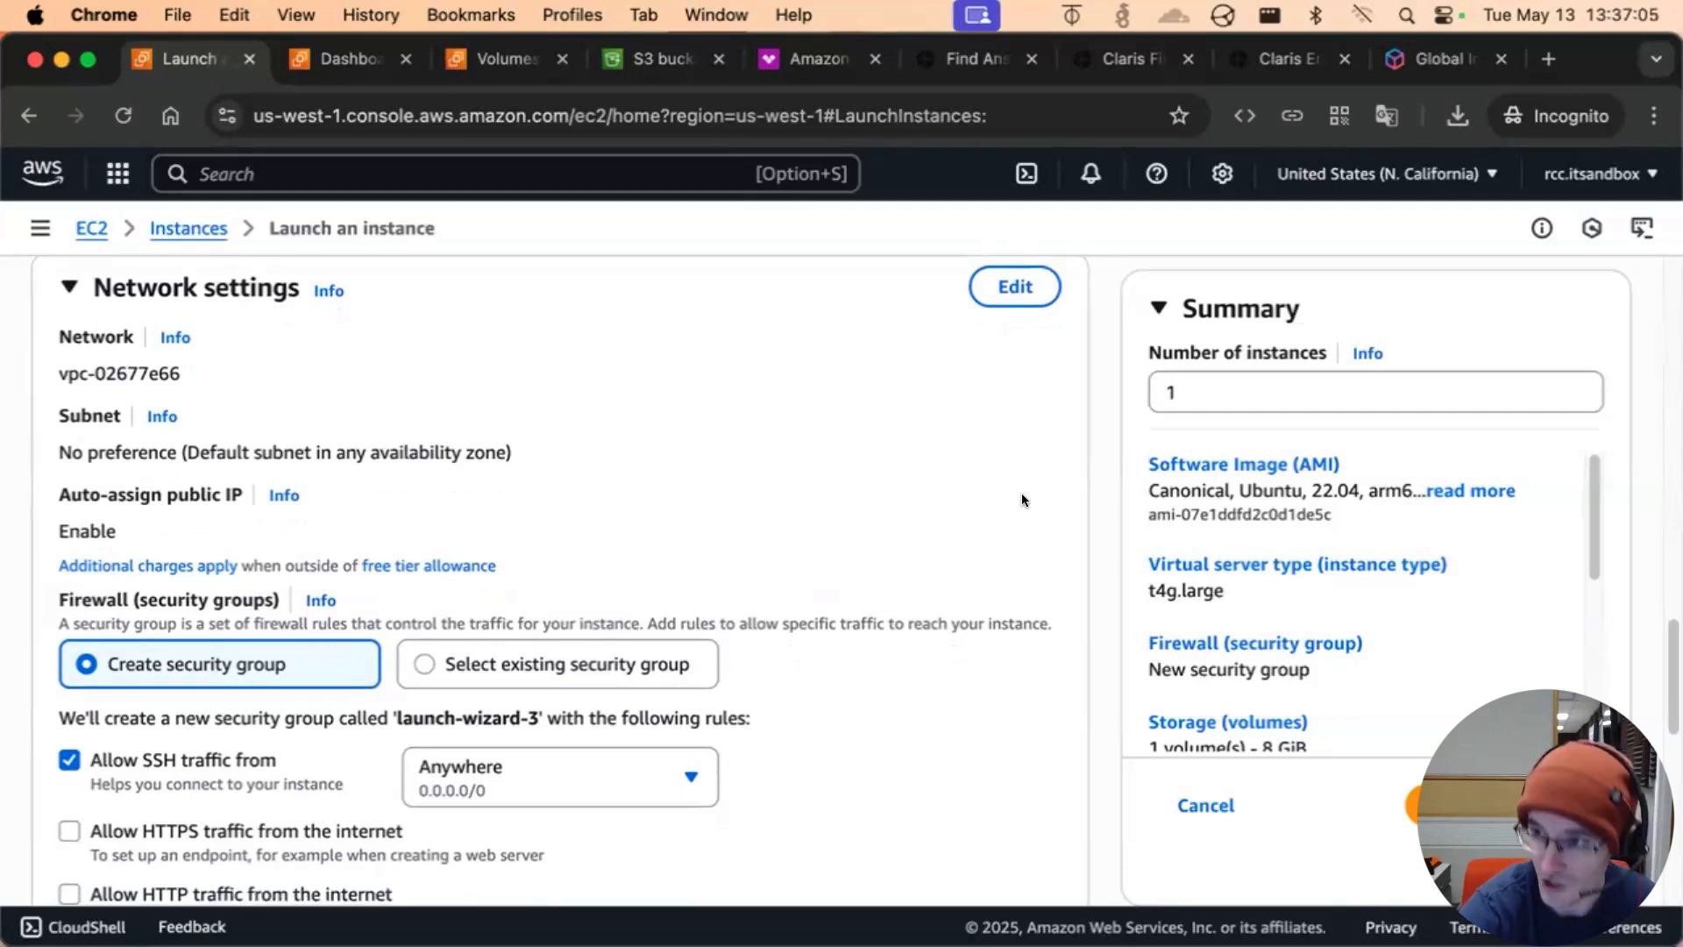
scroll(1077, 488, "down", 5)
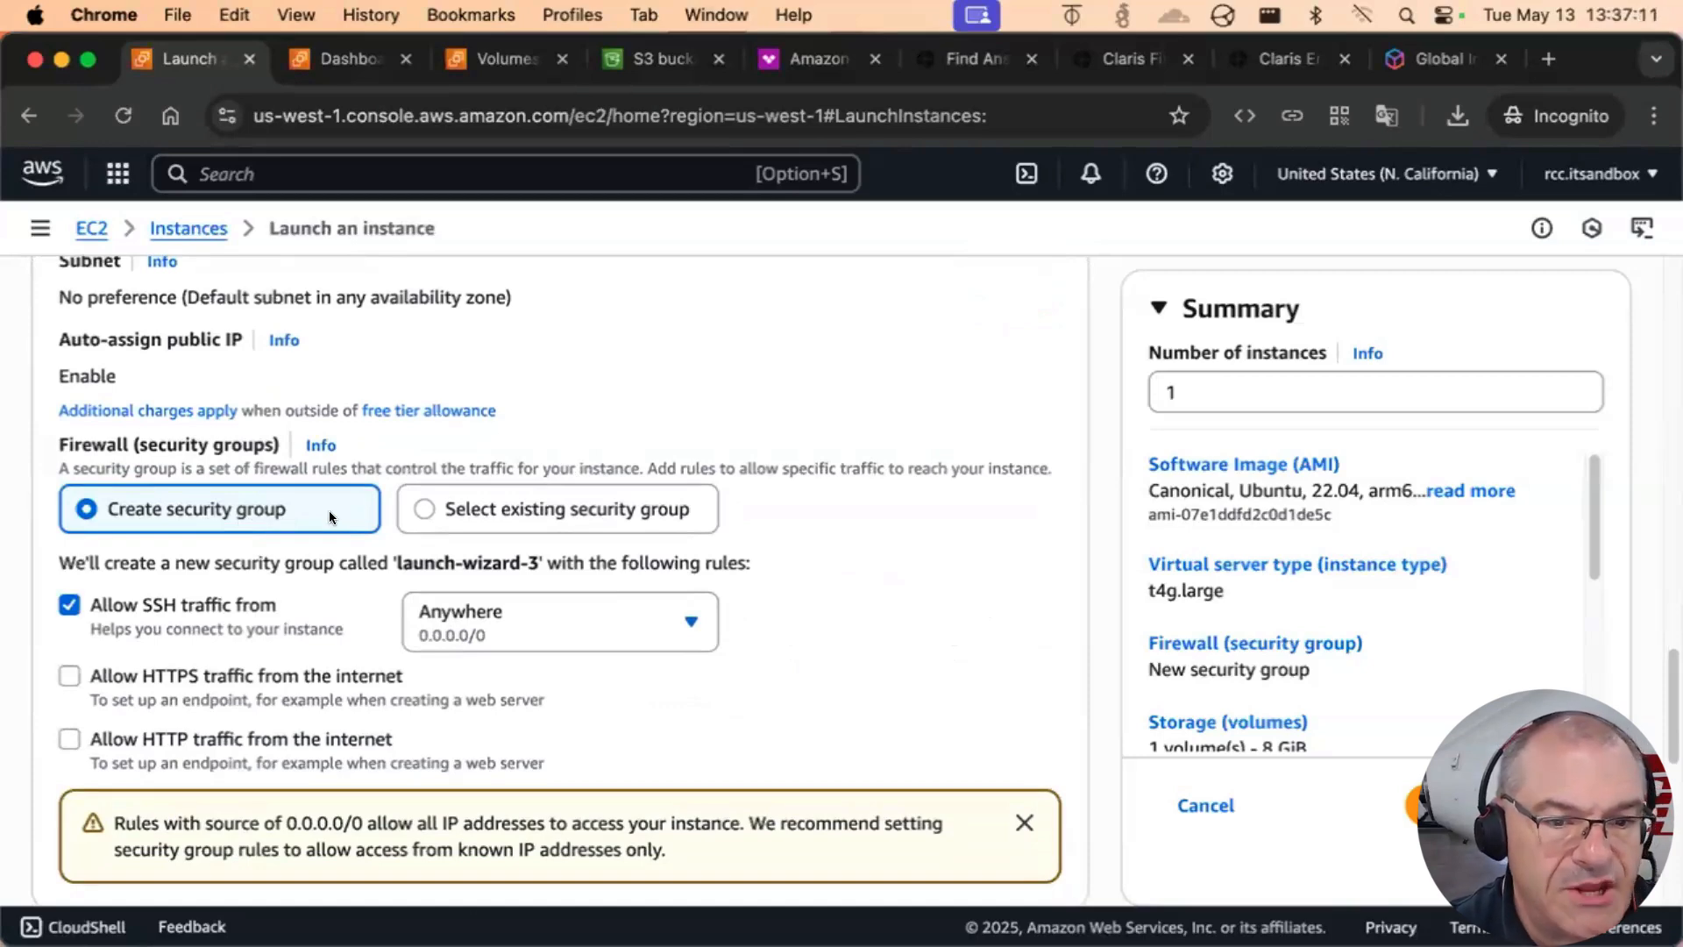
scroll(597, 405, "down", 1)
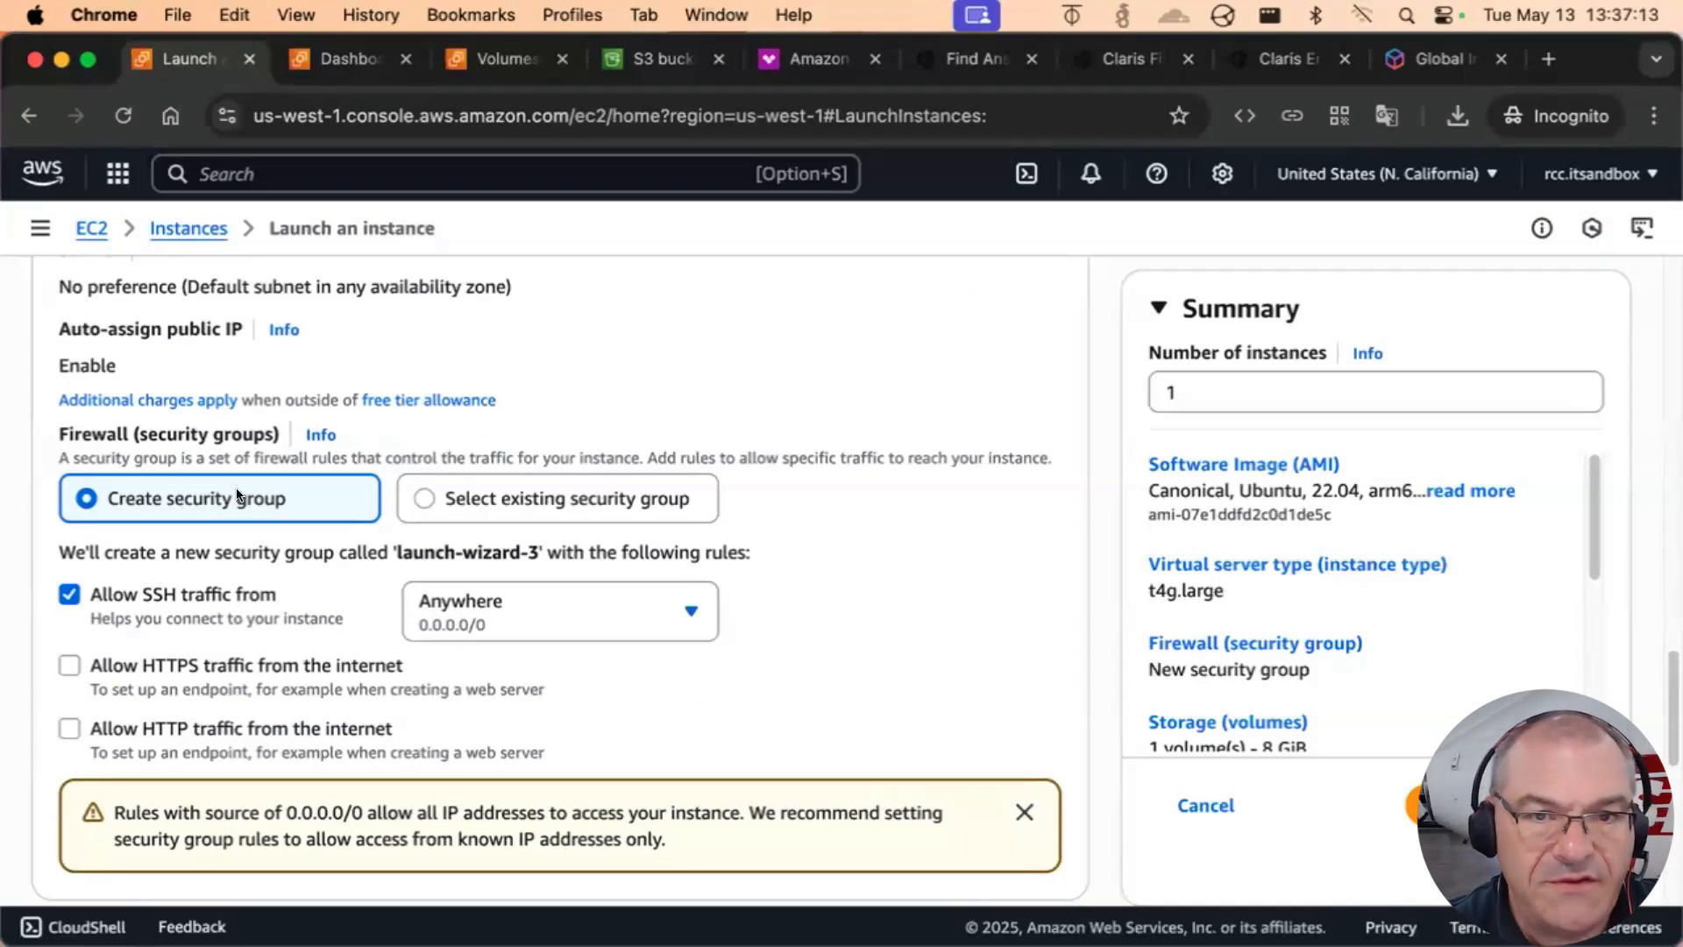
scroll(407, 451, "down", 3)
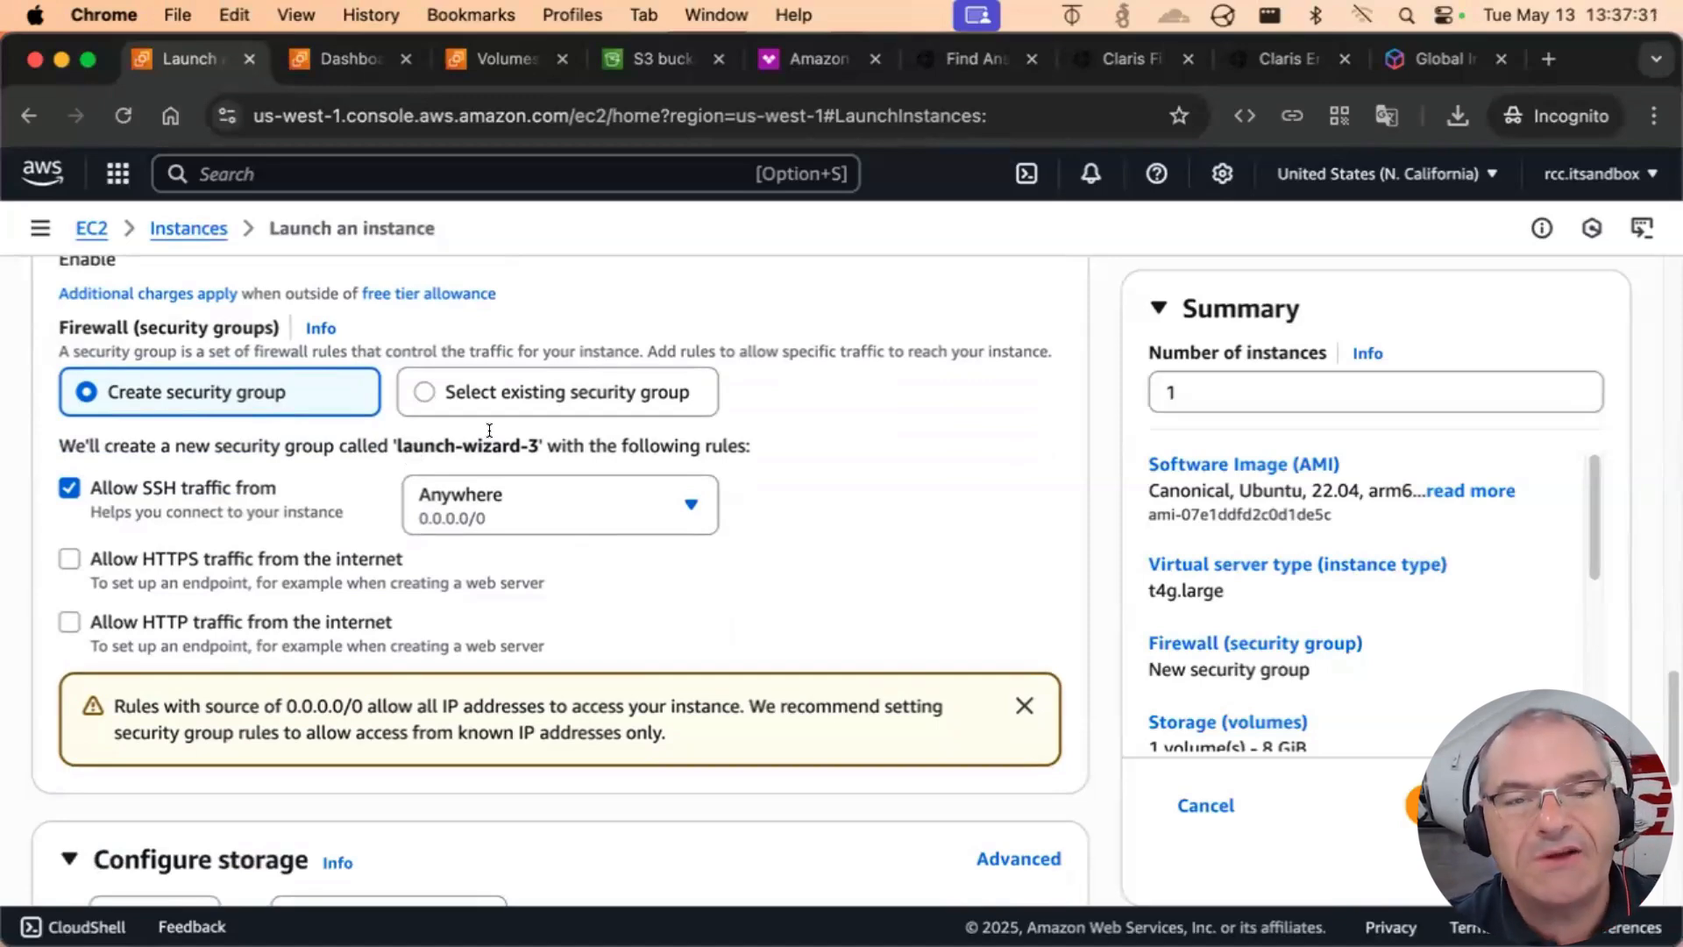
left_click(665, 500)
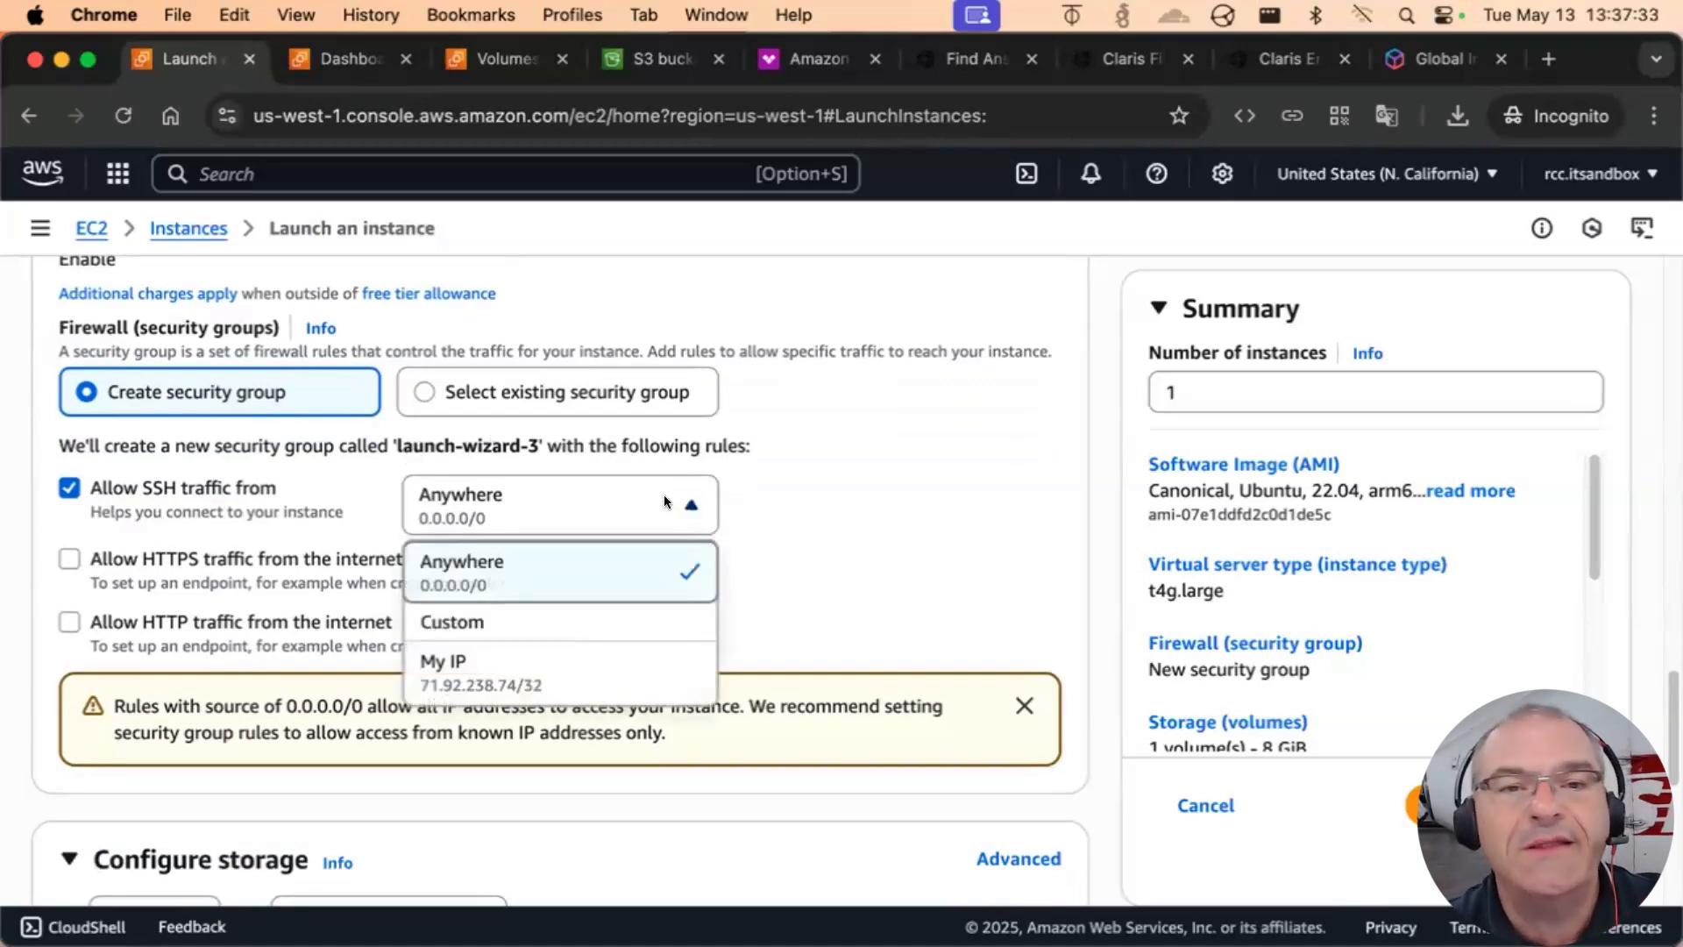
left_click(593, 506)
left_click(593, 514)
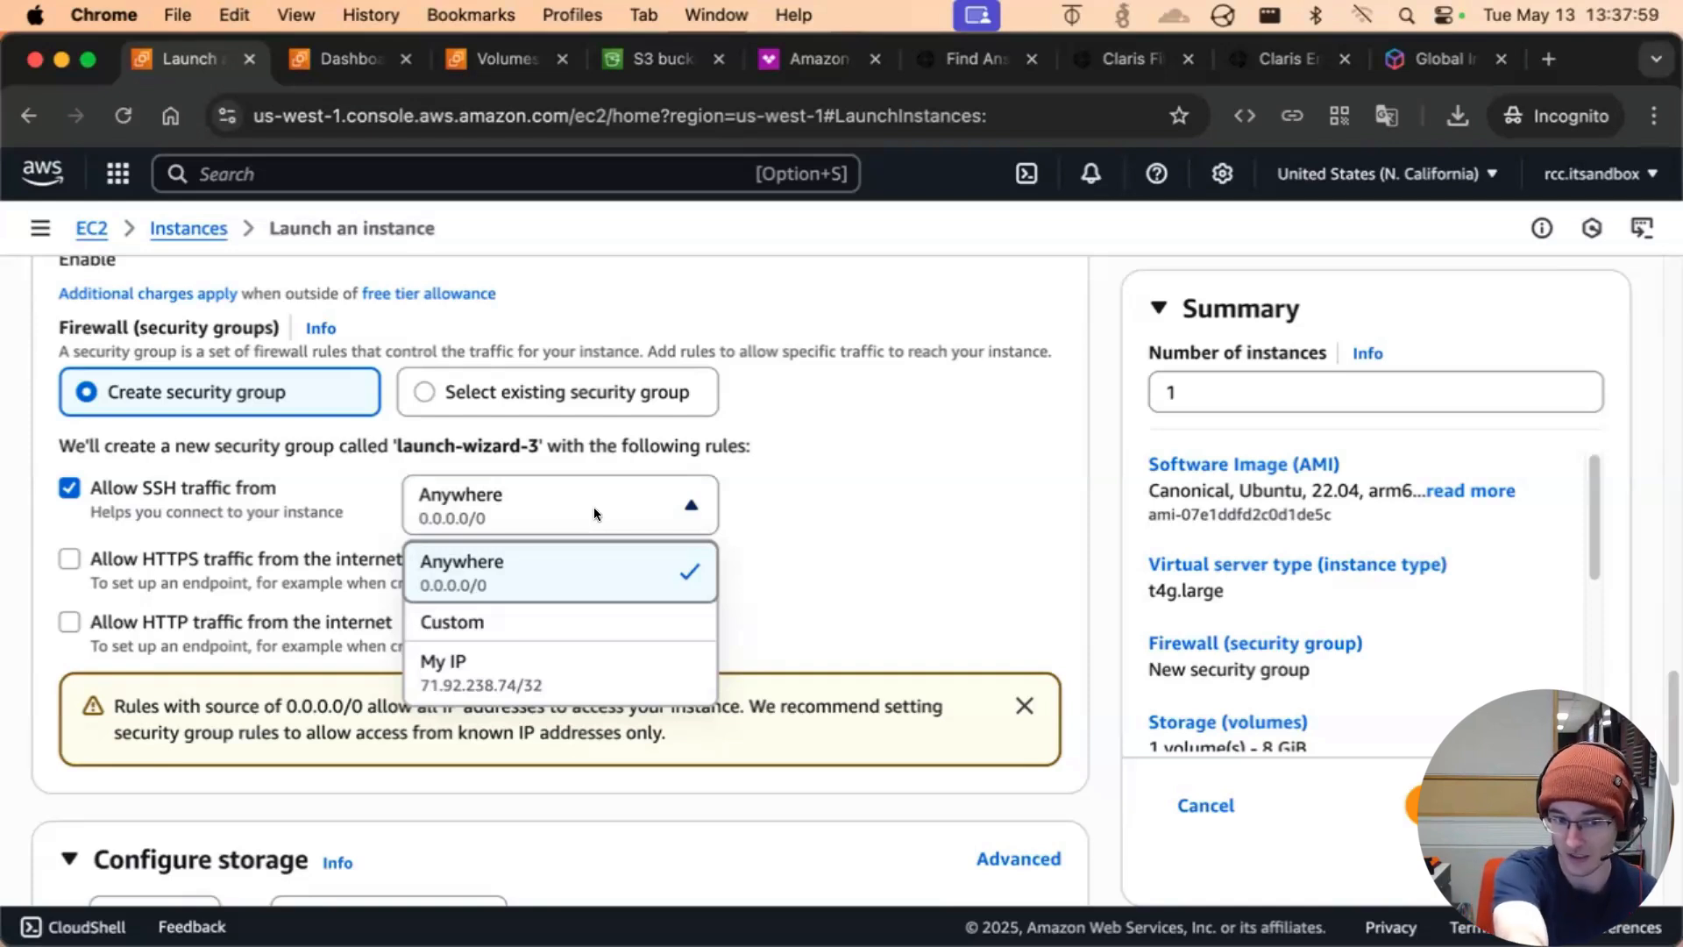
left_click(613, 663)
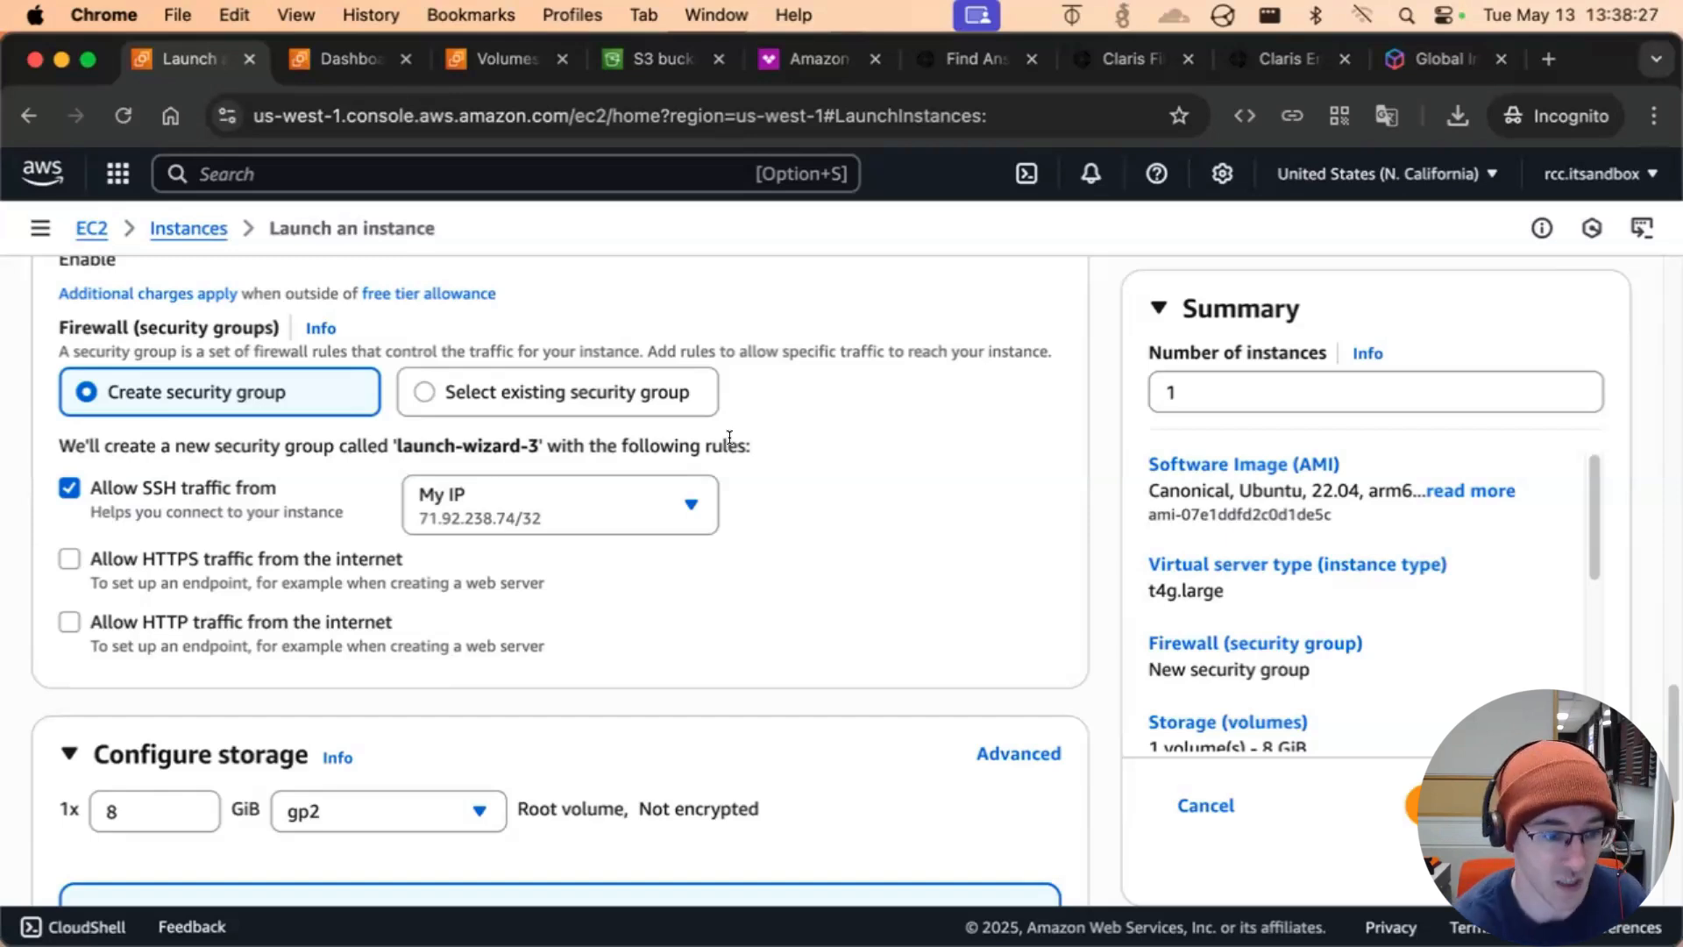
left_click(217, 560)
left_click(225, 623)
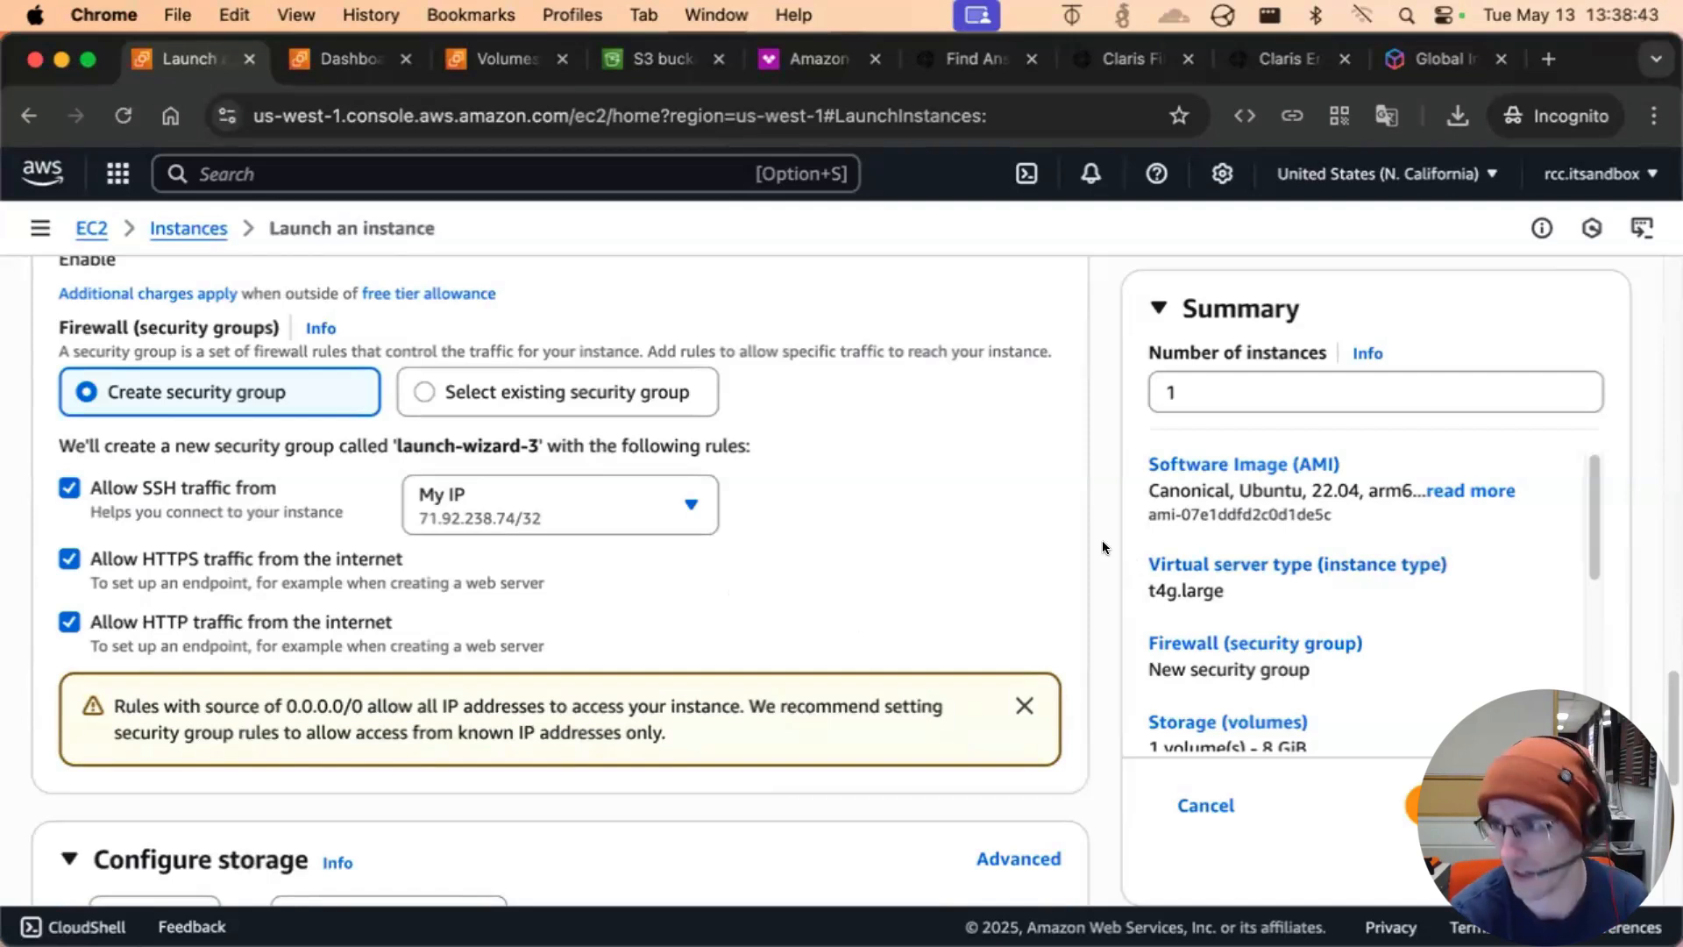
Configure the instance's root volume as 100 GiB of General purpose SSD (gp3) storage
scroll(1098, 538, "down", 5)
scroll(1098, 538, "up", 4)
scroll(1098, 538, "down", 3)
scroll(1099, 545, "down", 3)
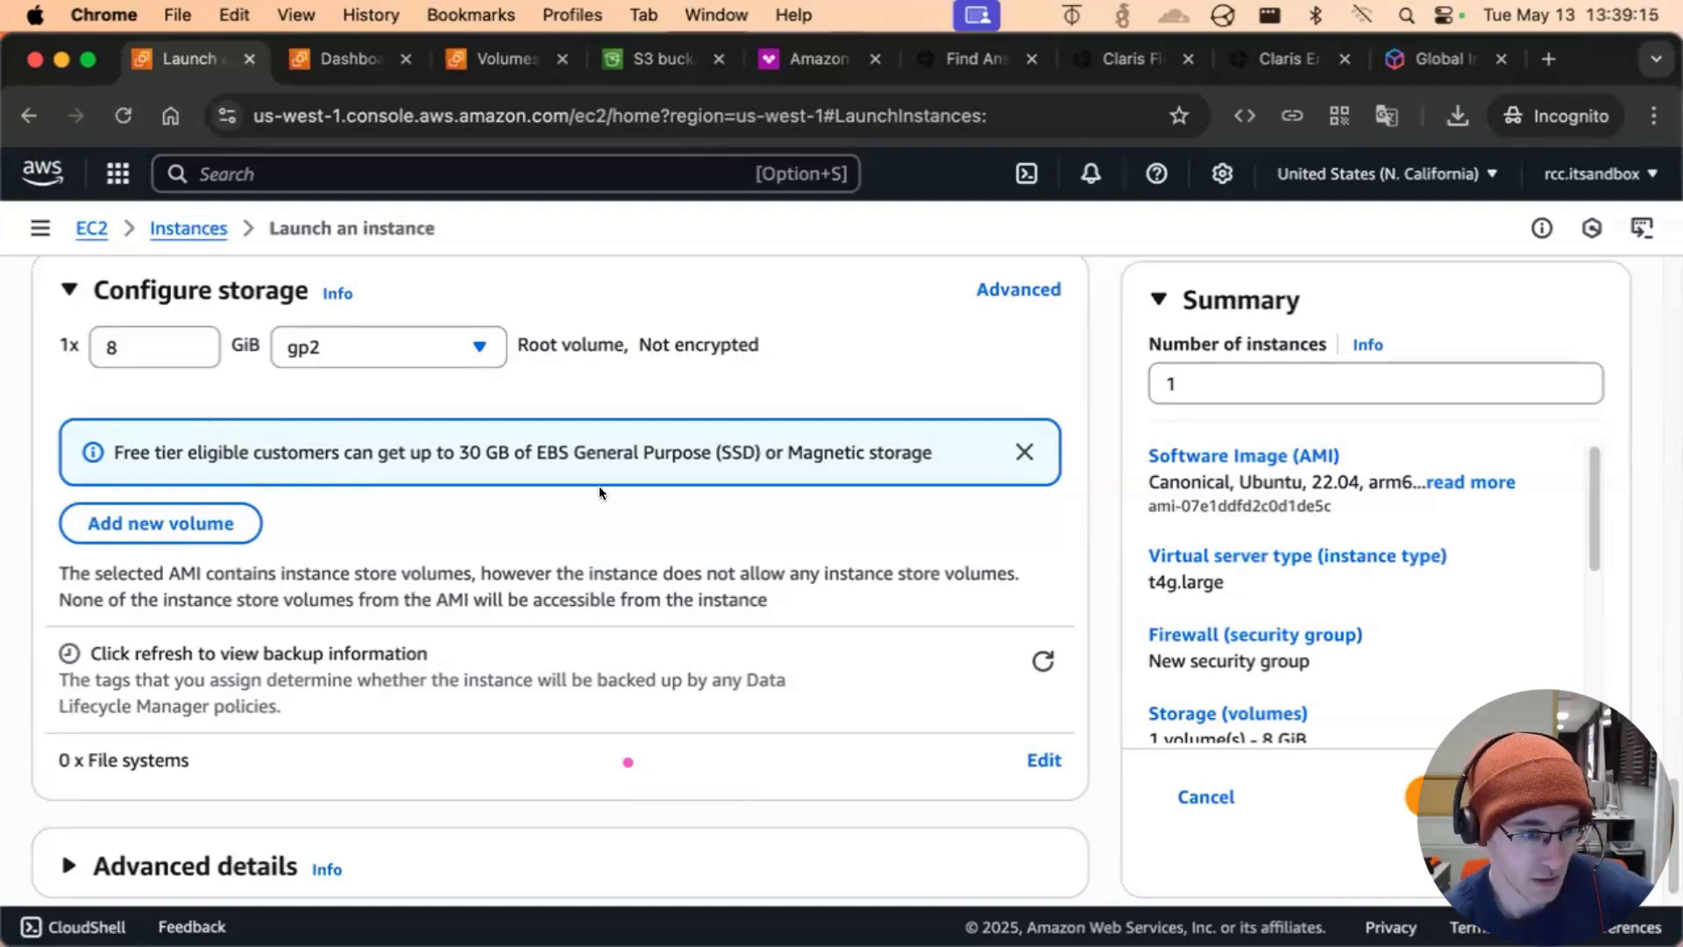
scroll(599, 492, "up", 2)
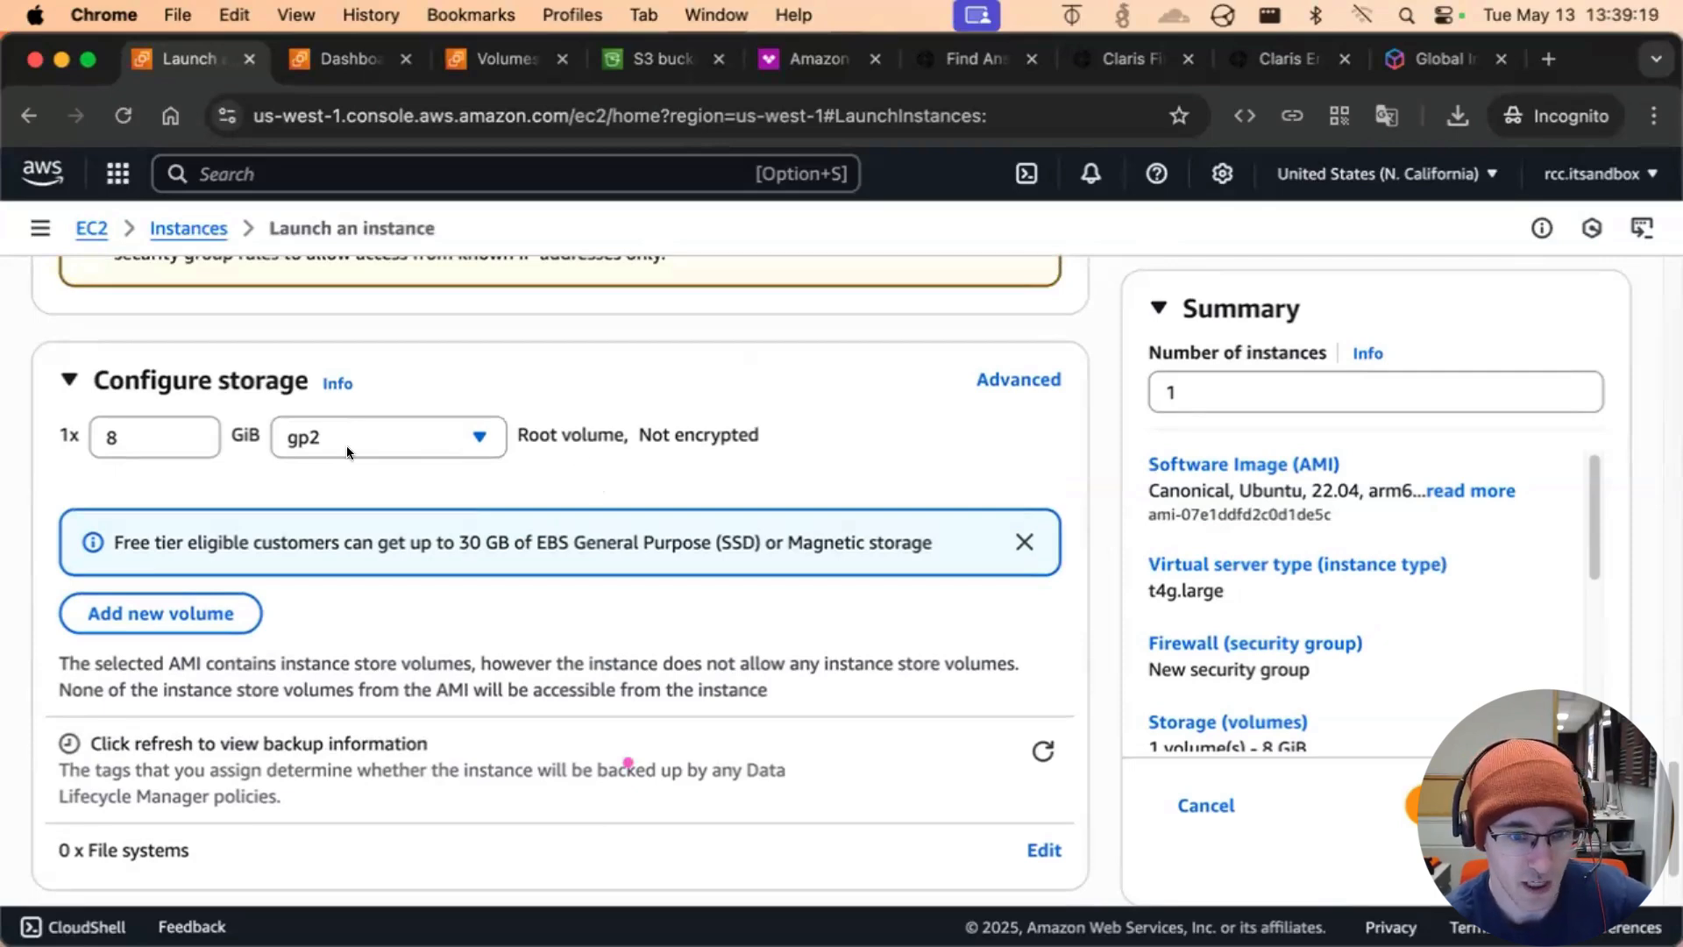
left_click(171, 436)
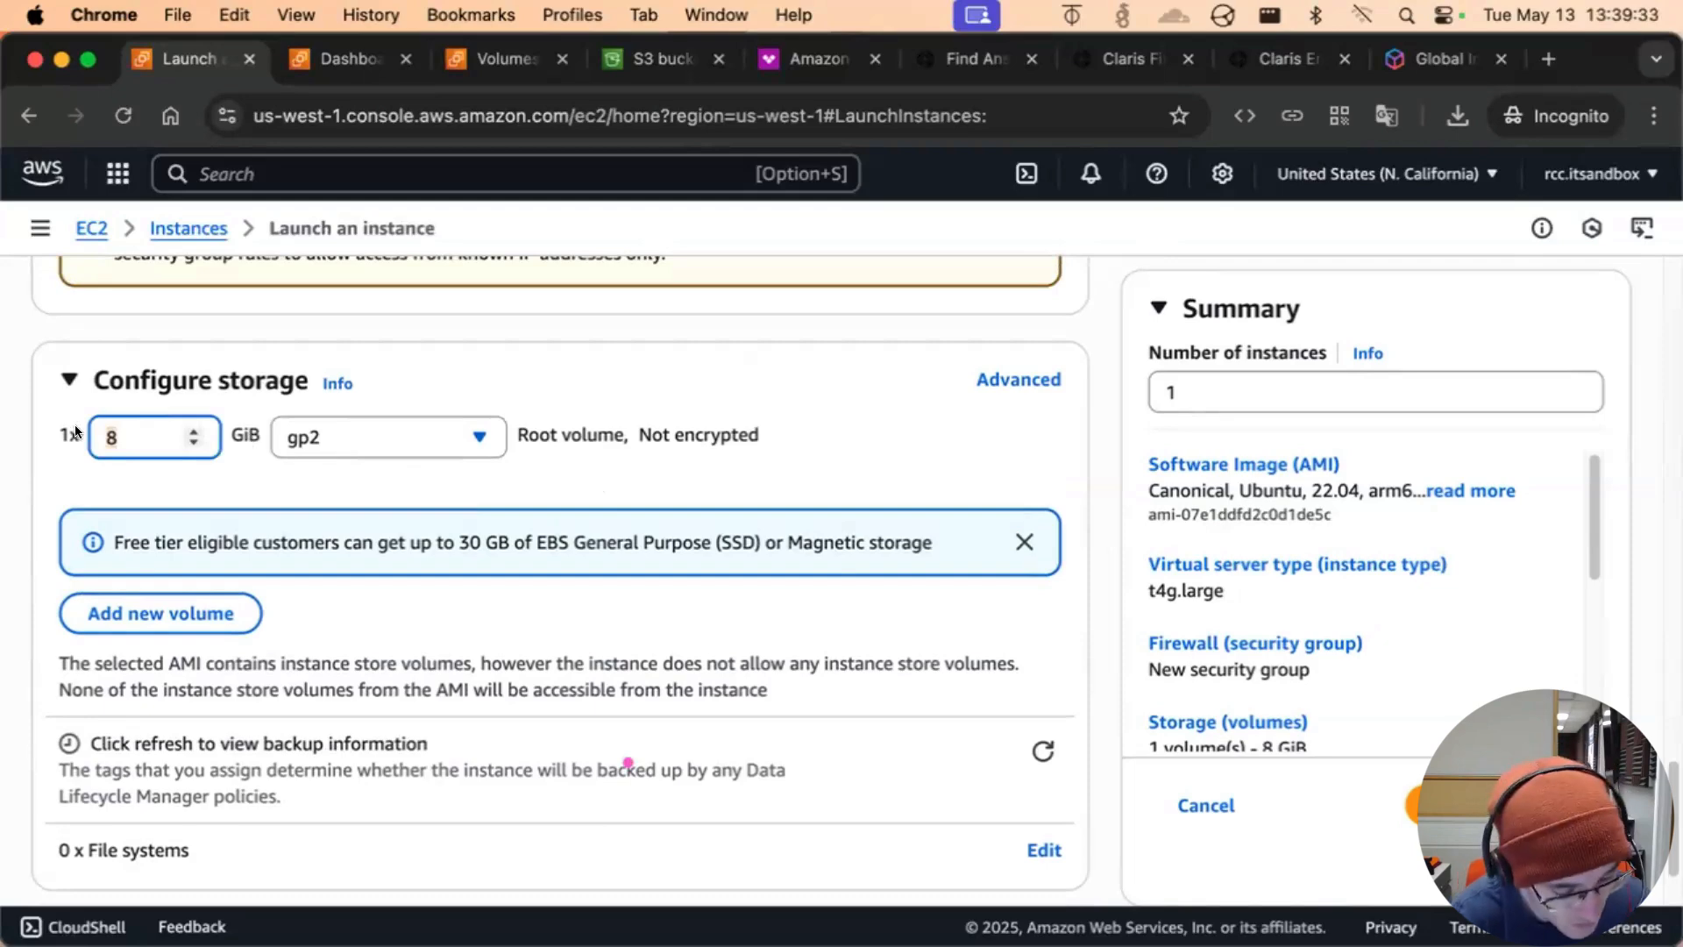
type("100")
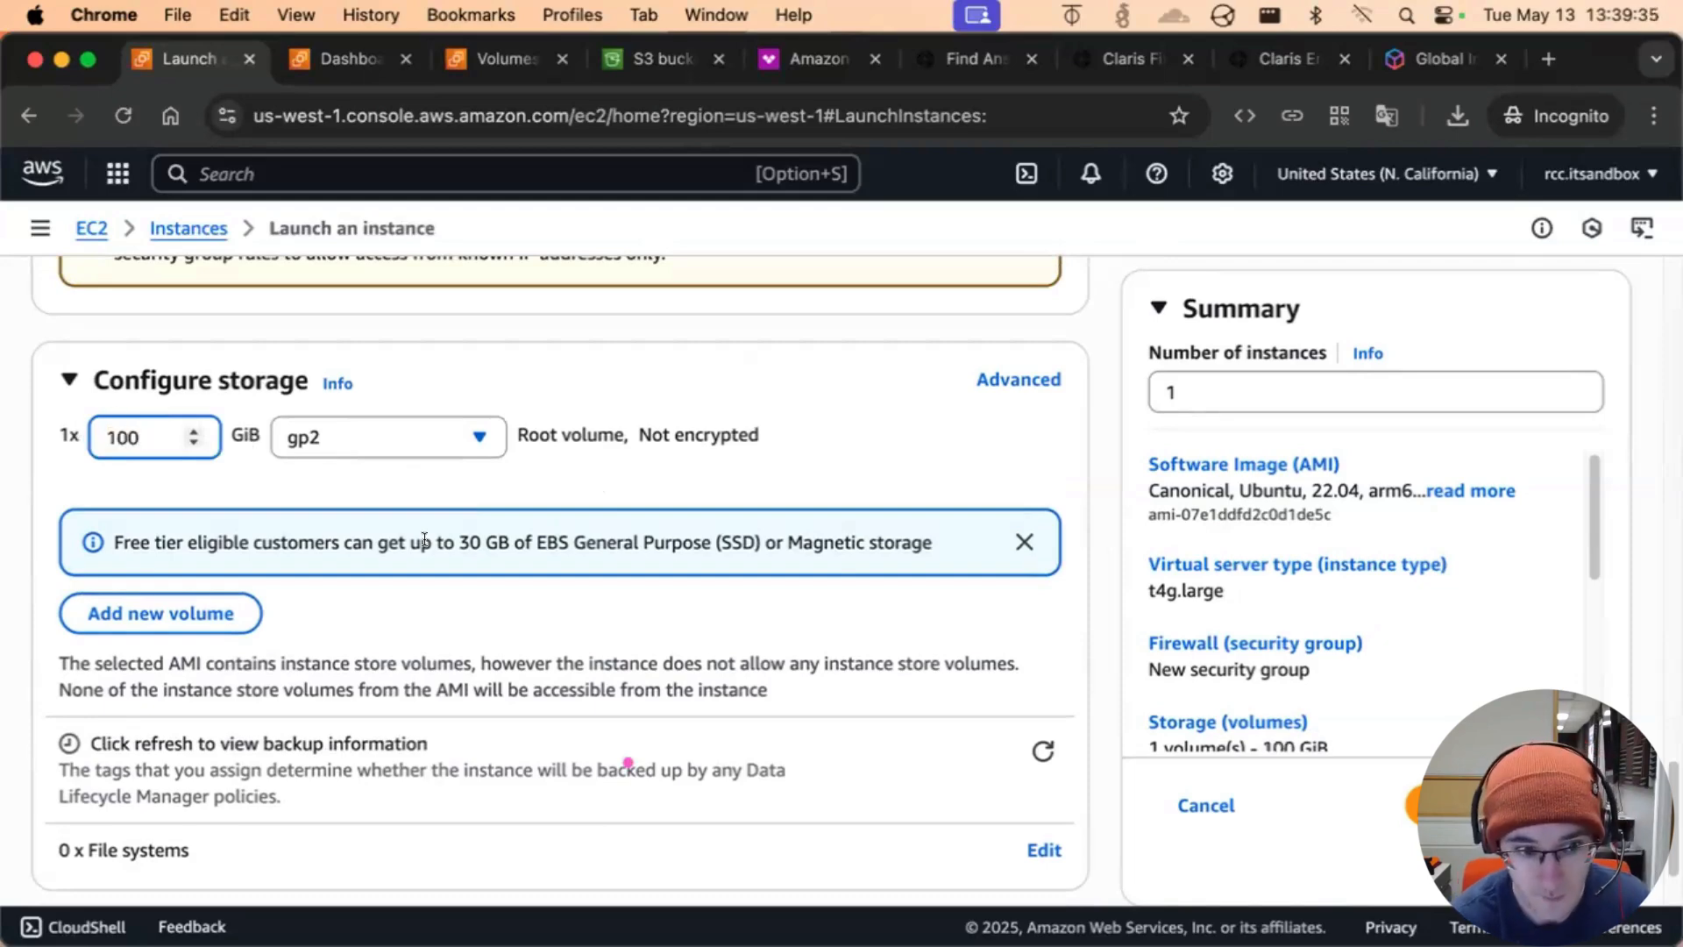
left_click(430, 496)
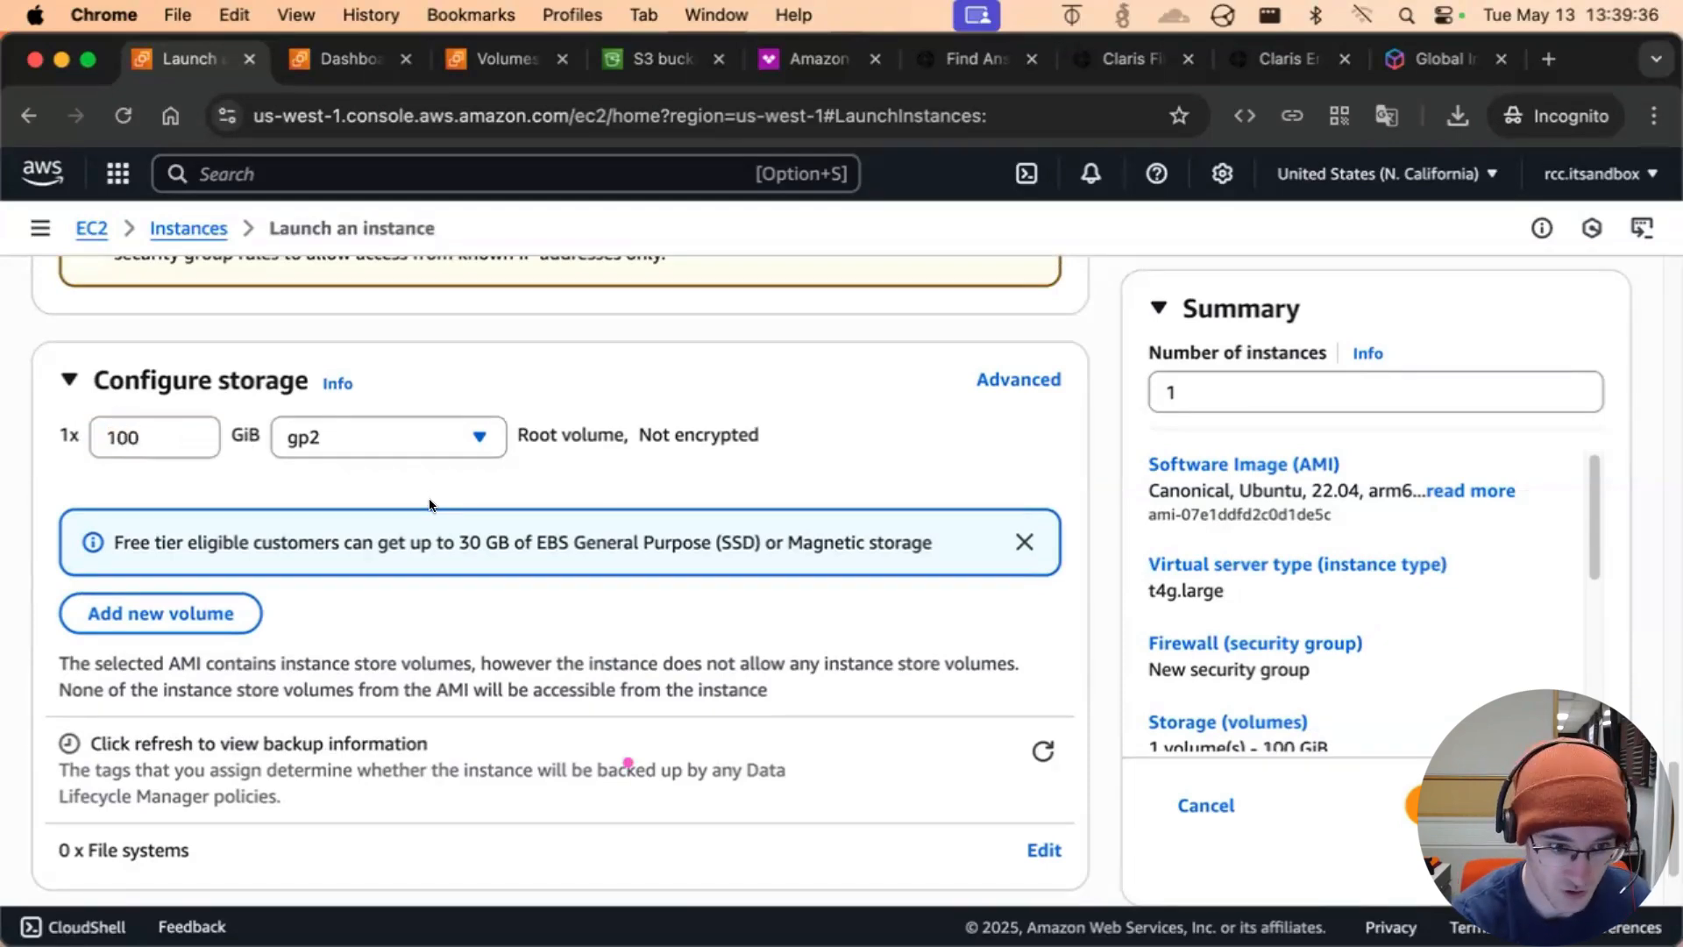
left_click(426, 436)
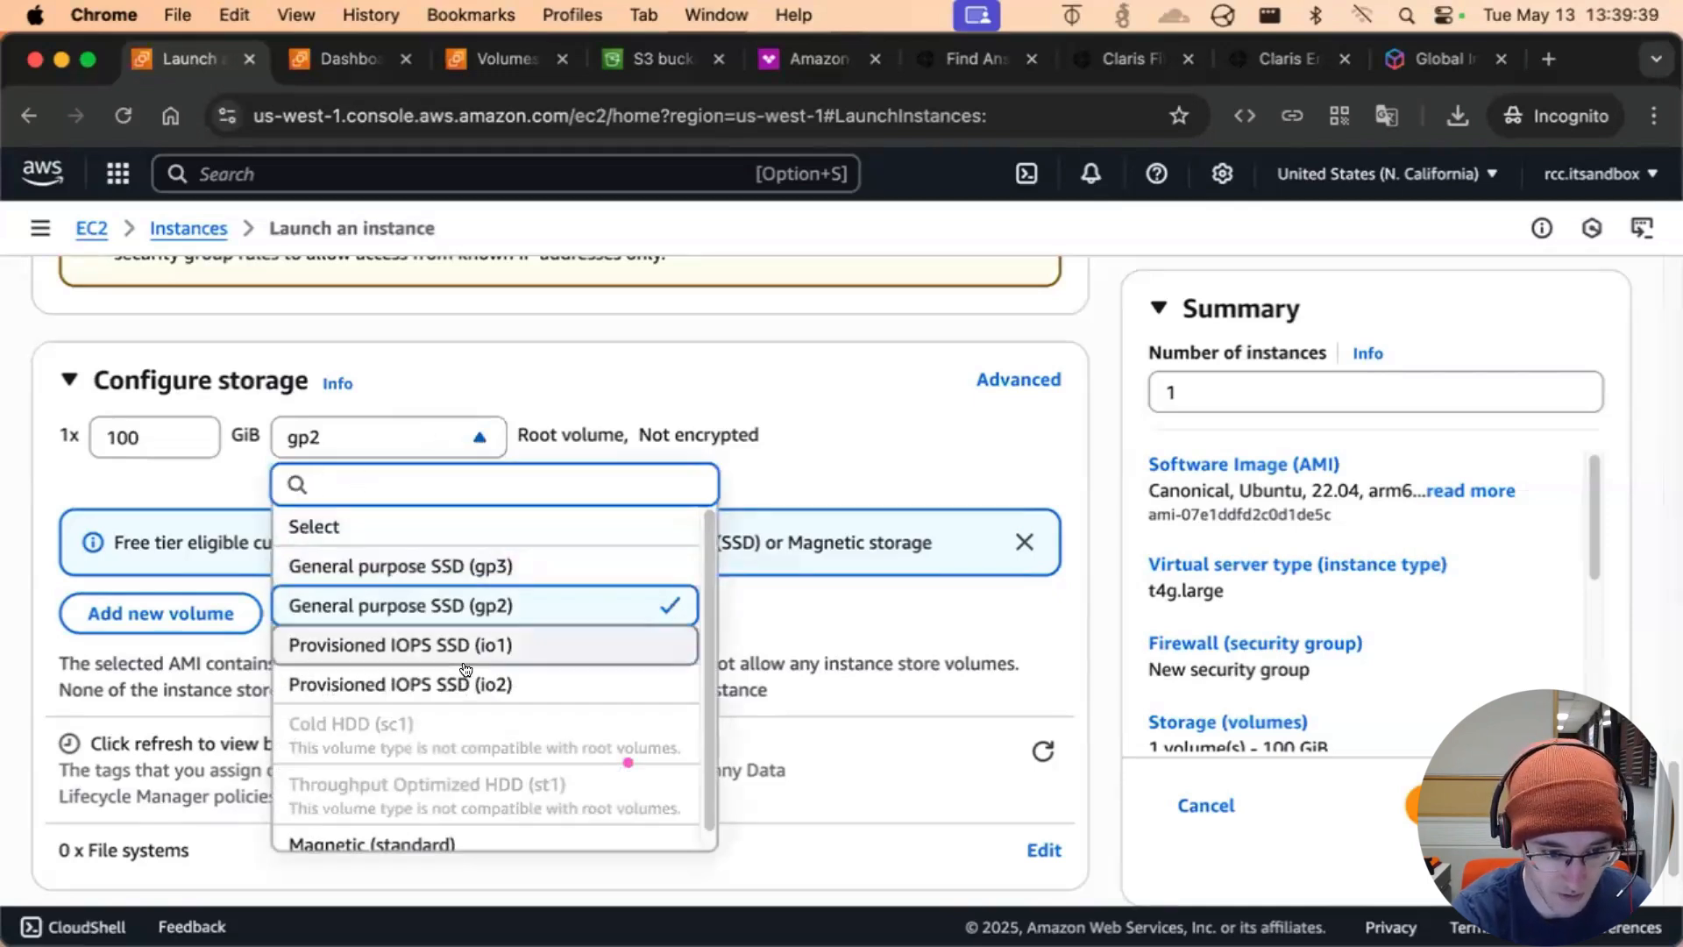
scroll(451, 671, "down", 1)
scroll(455, 670, "up", 1)
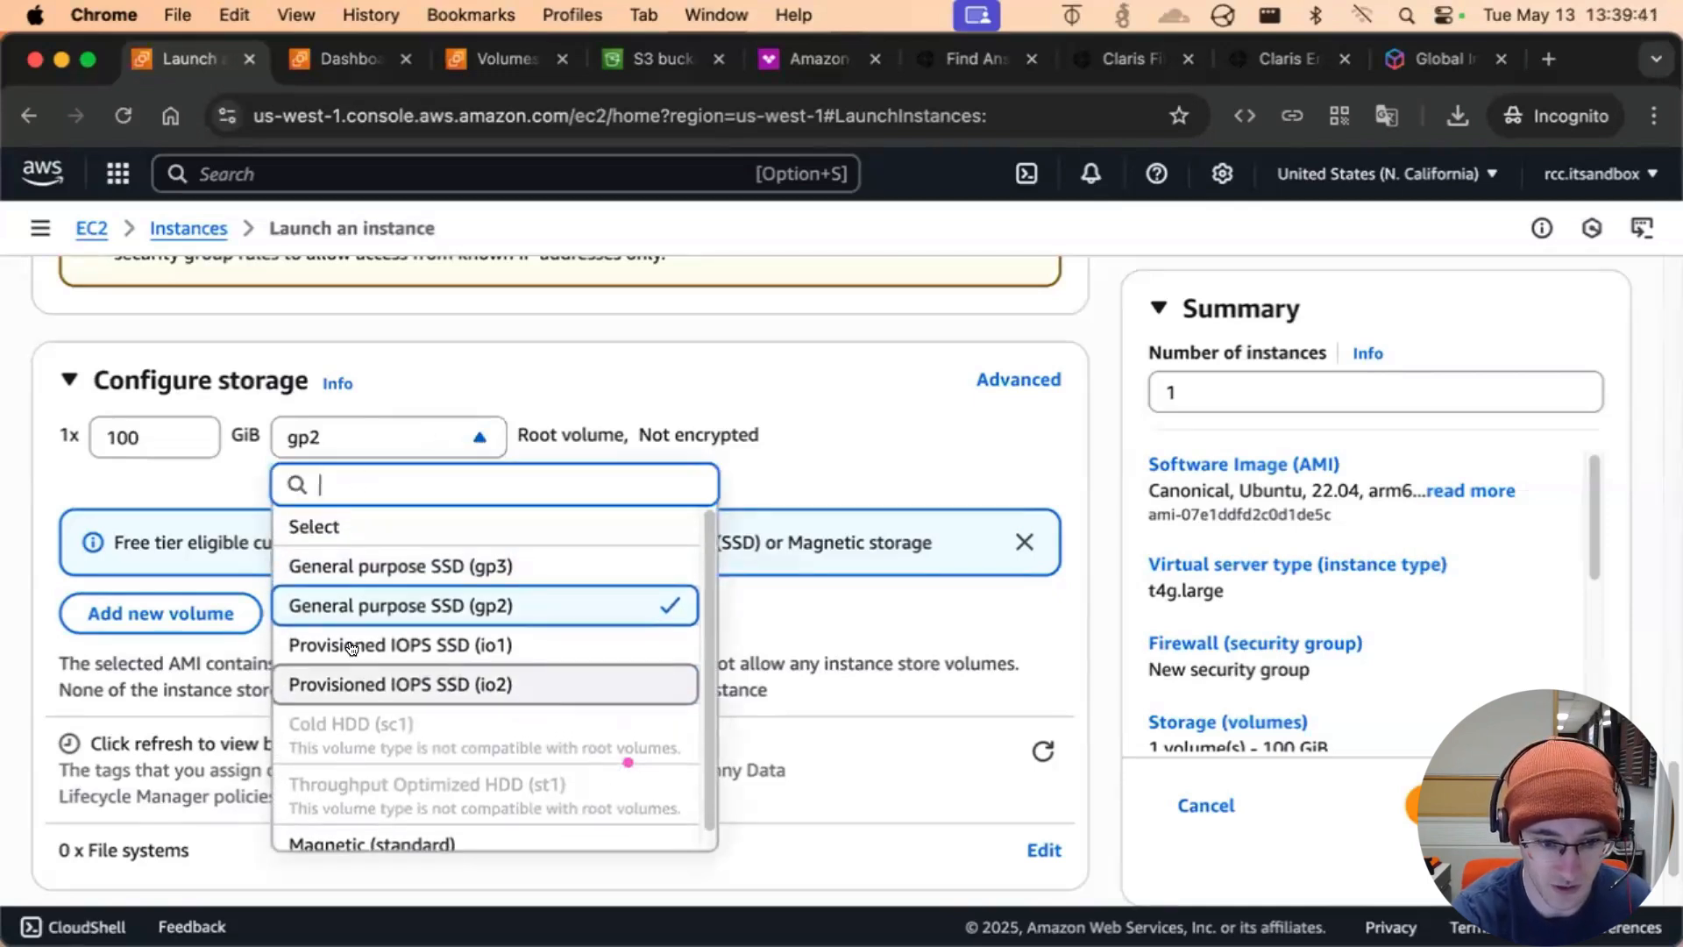
left_click(502, 569)
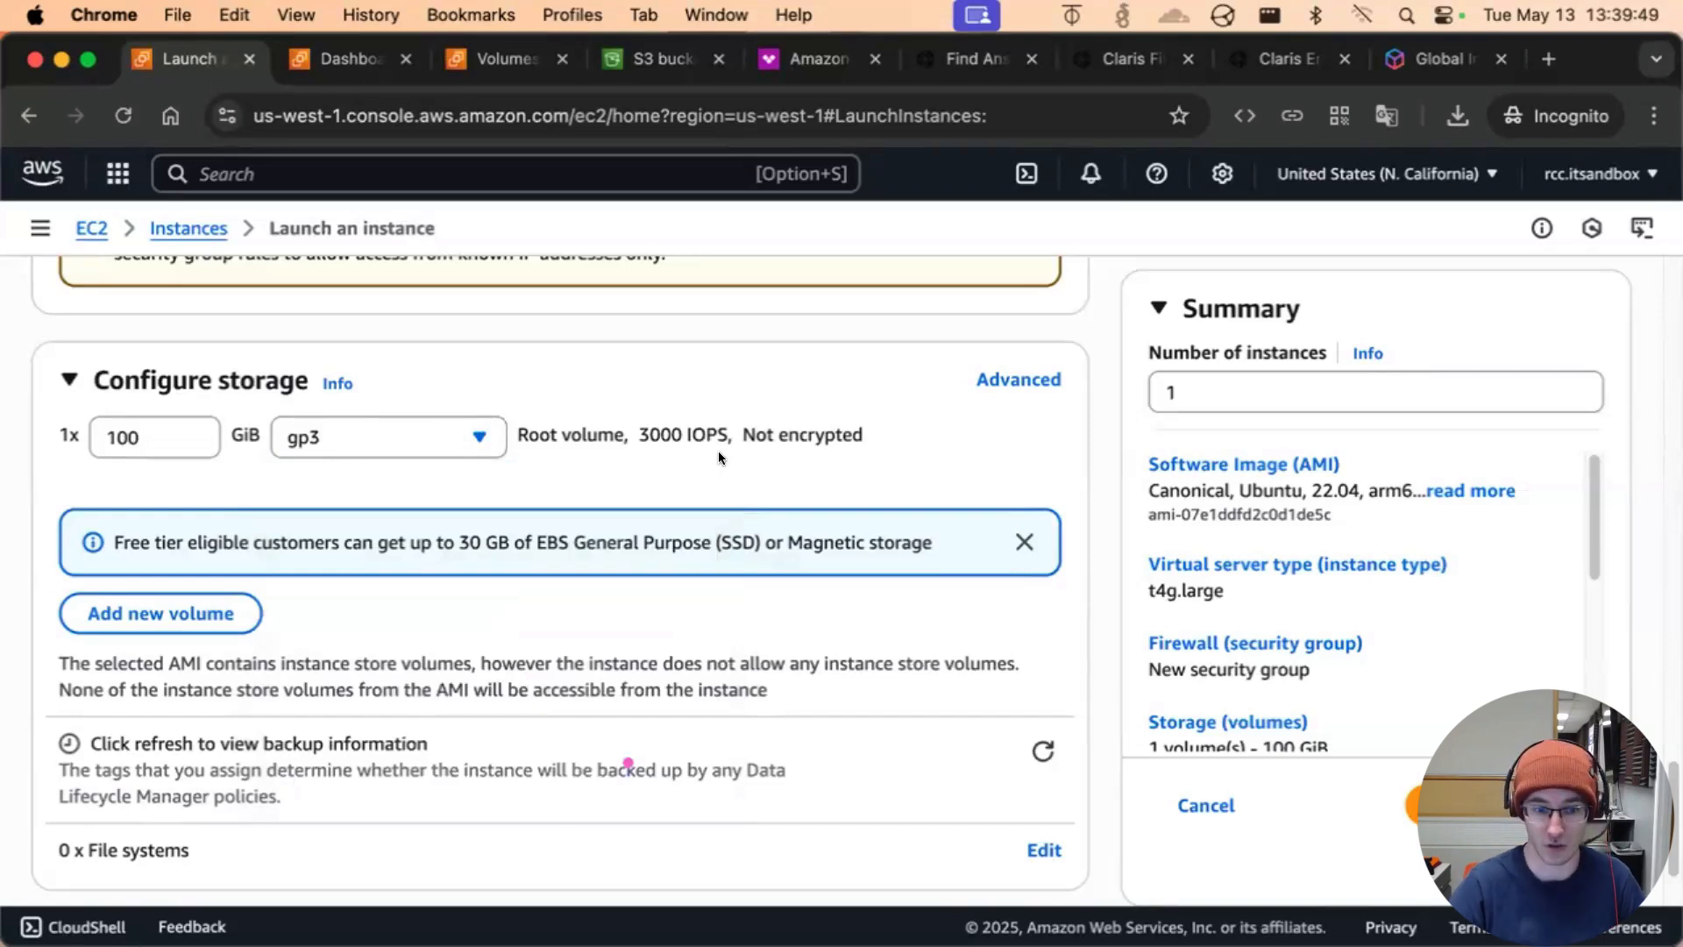
left_click(455, 436)
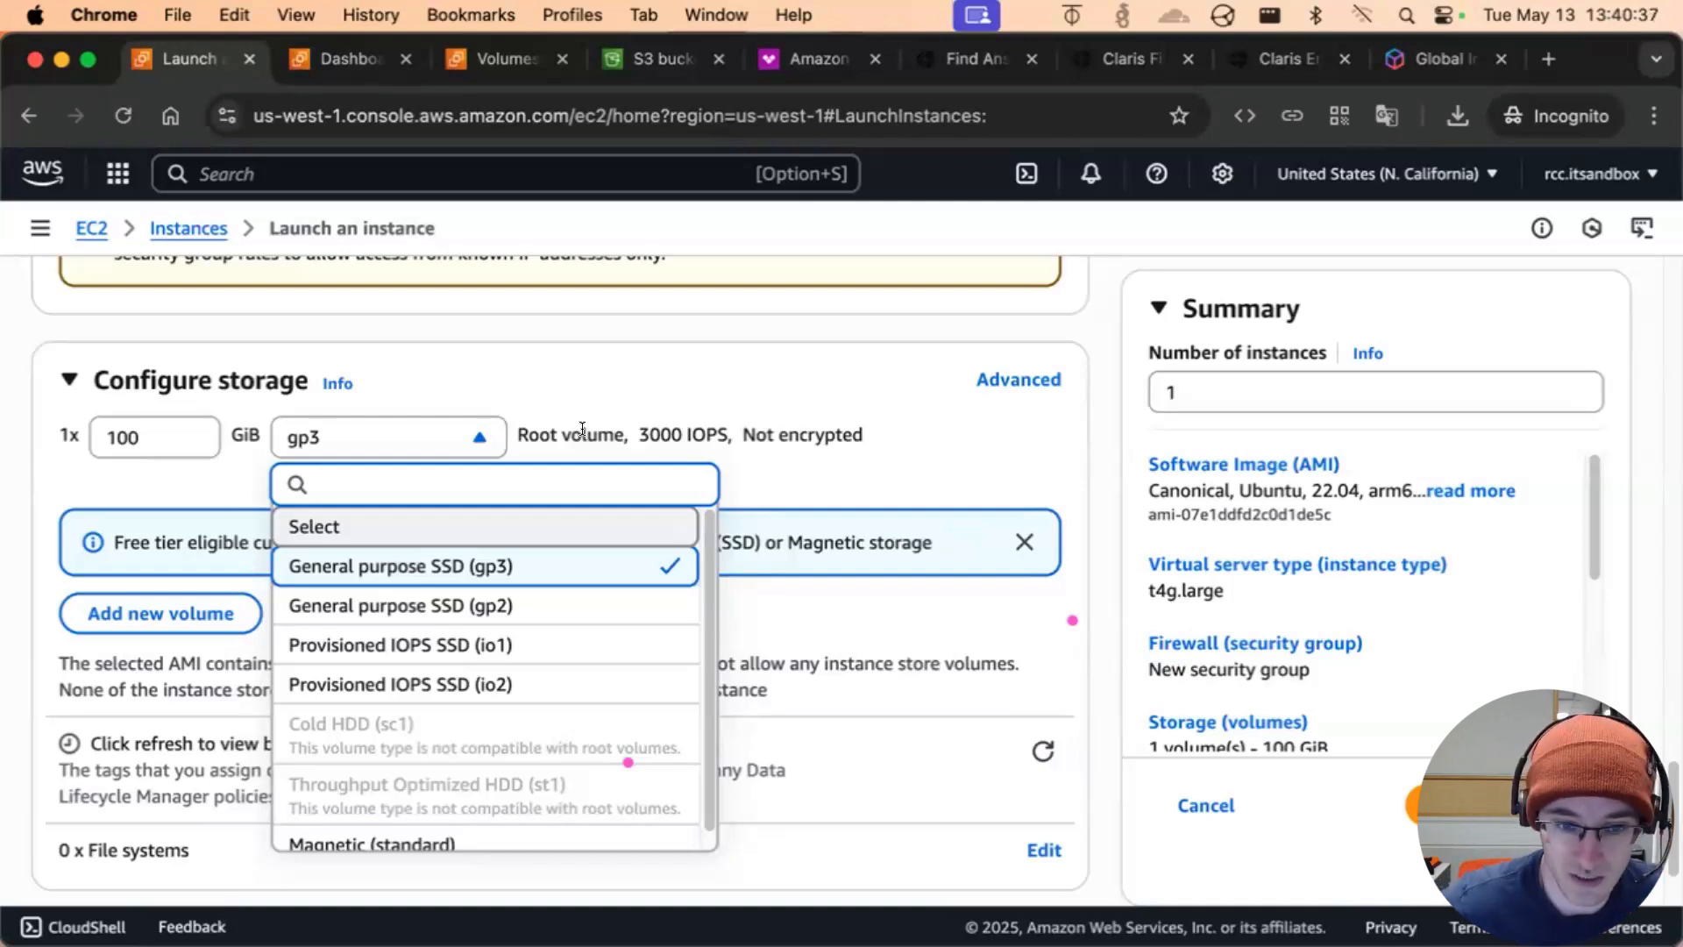
left_click(620, 428)
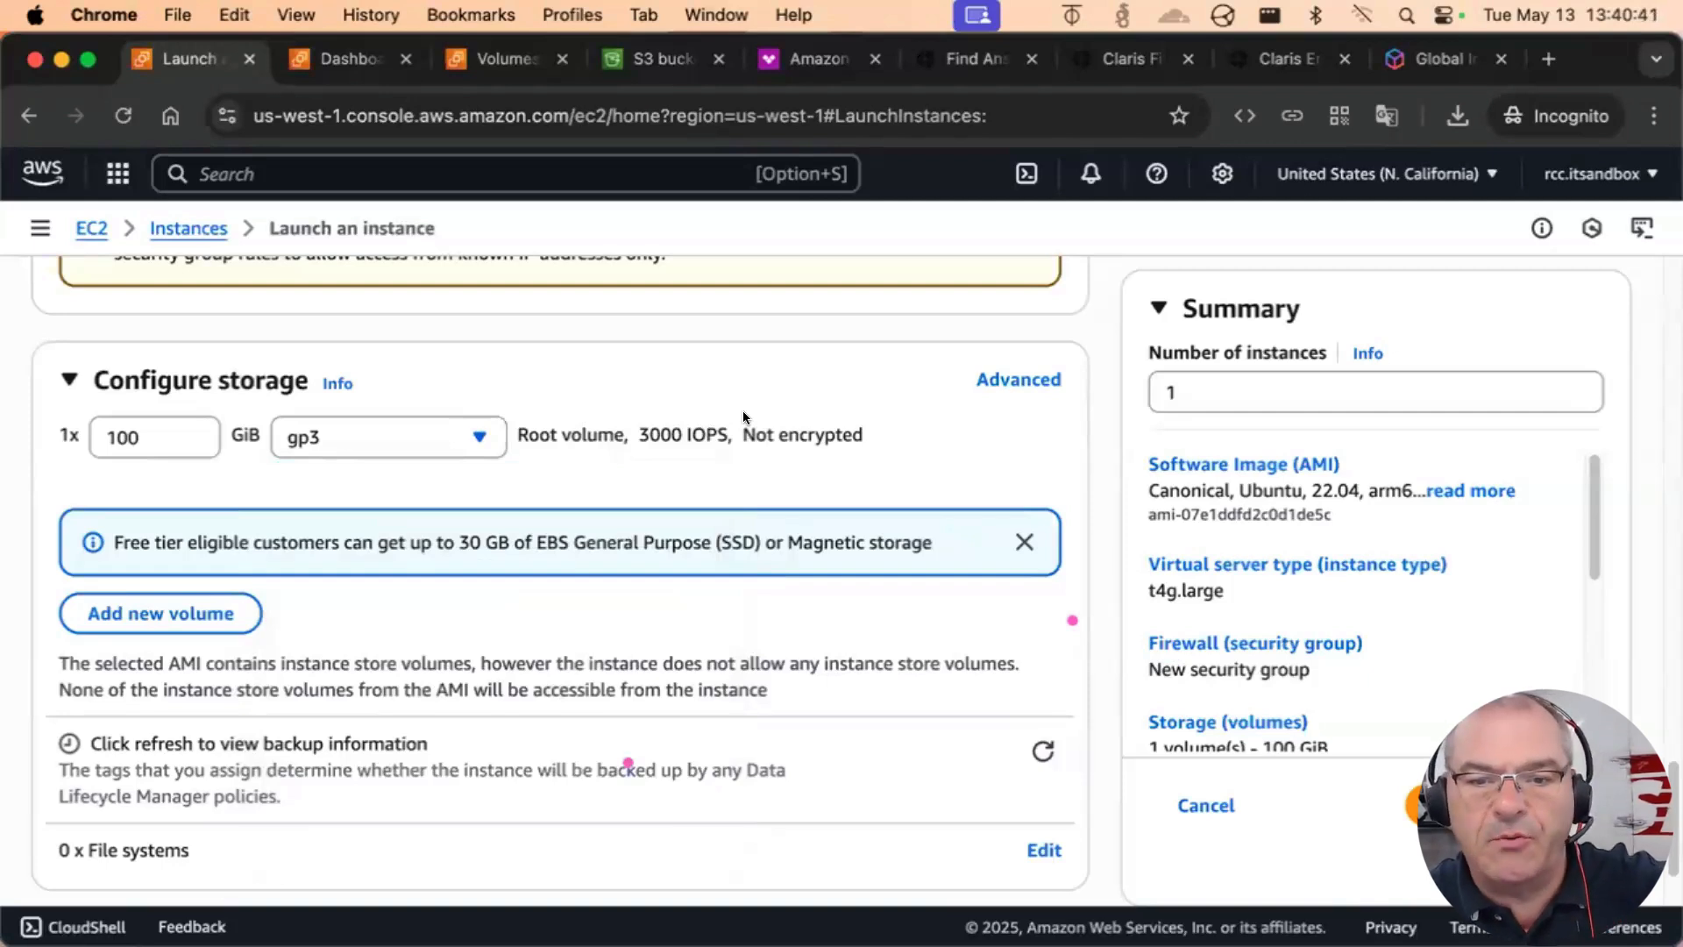
left_click(446, 435)
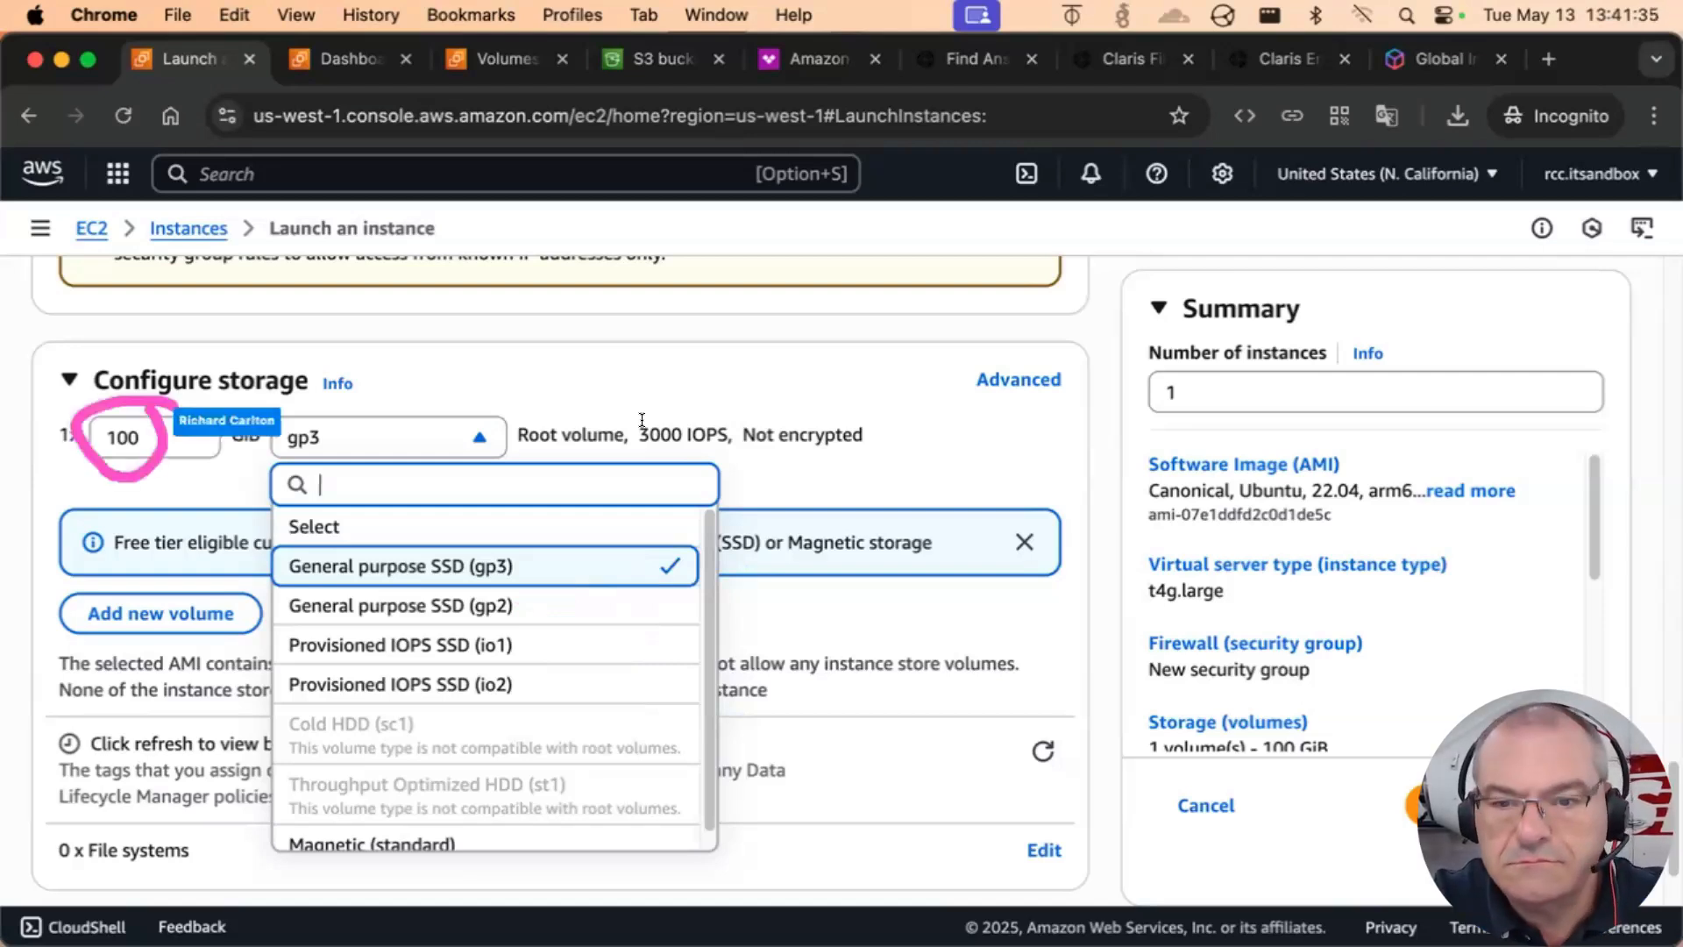
left_click(642, 420)
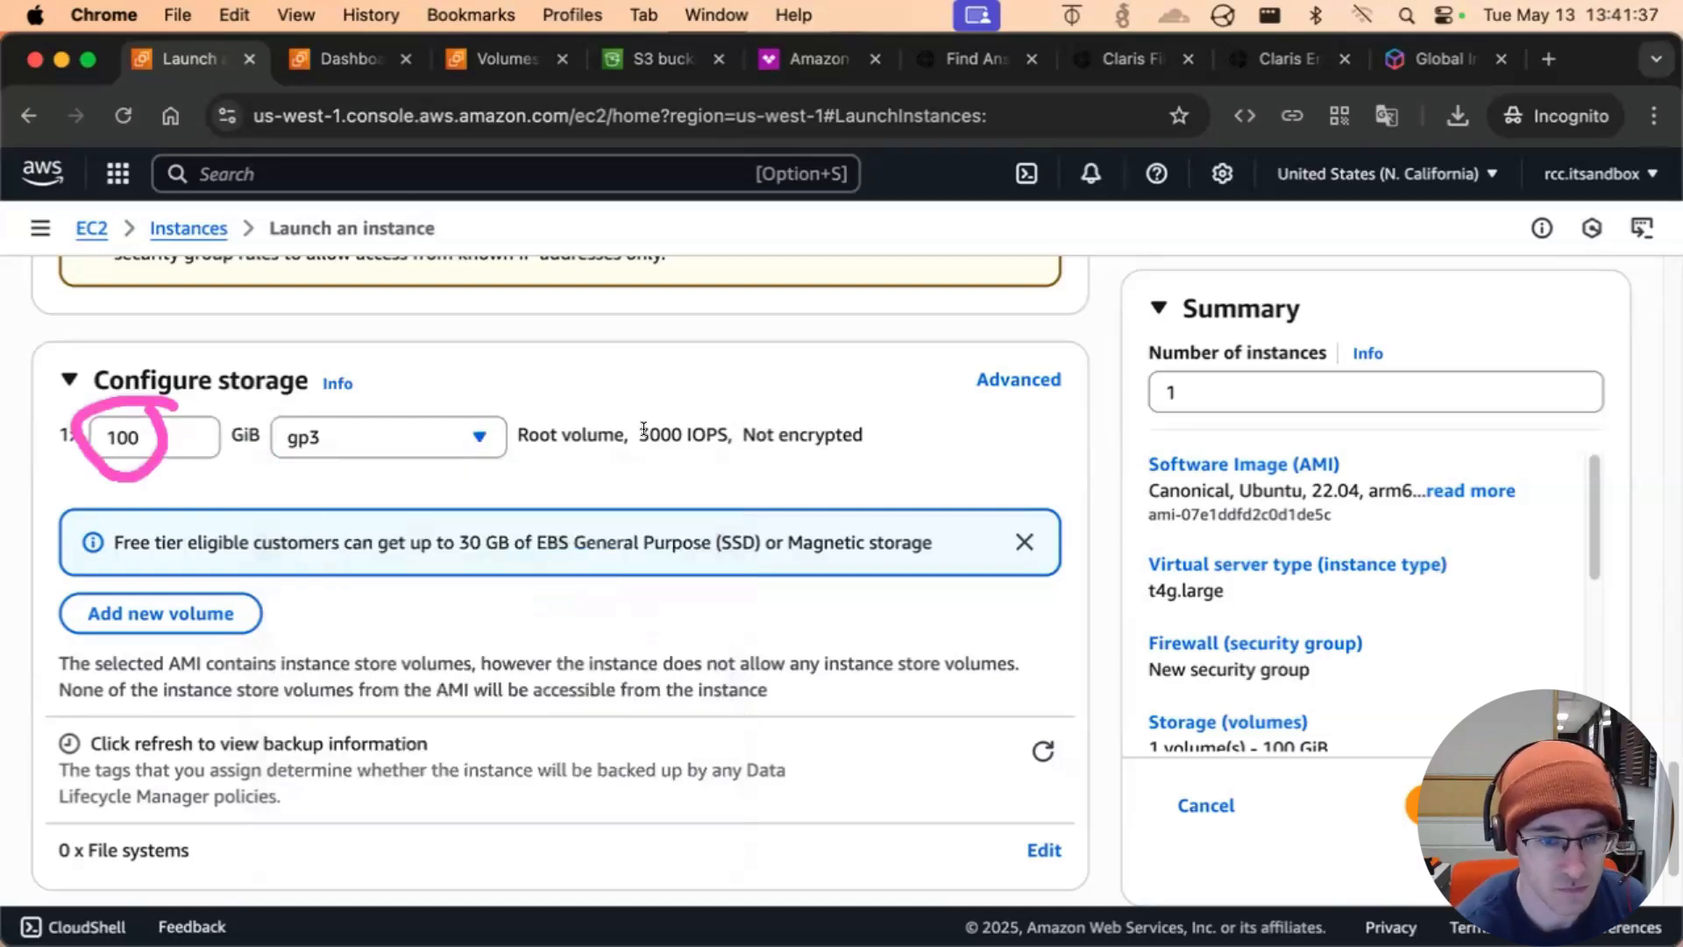
Expand the instance's advanced details and examine the optional settings from domain join directory through to user data
scroll(786, 434, "down", 1)
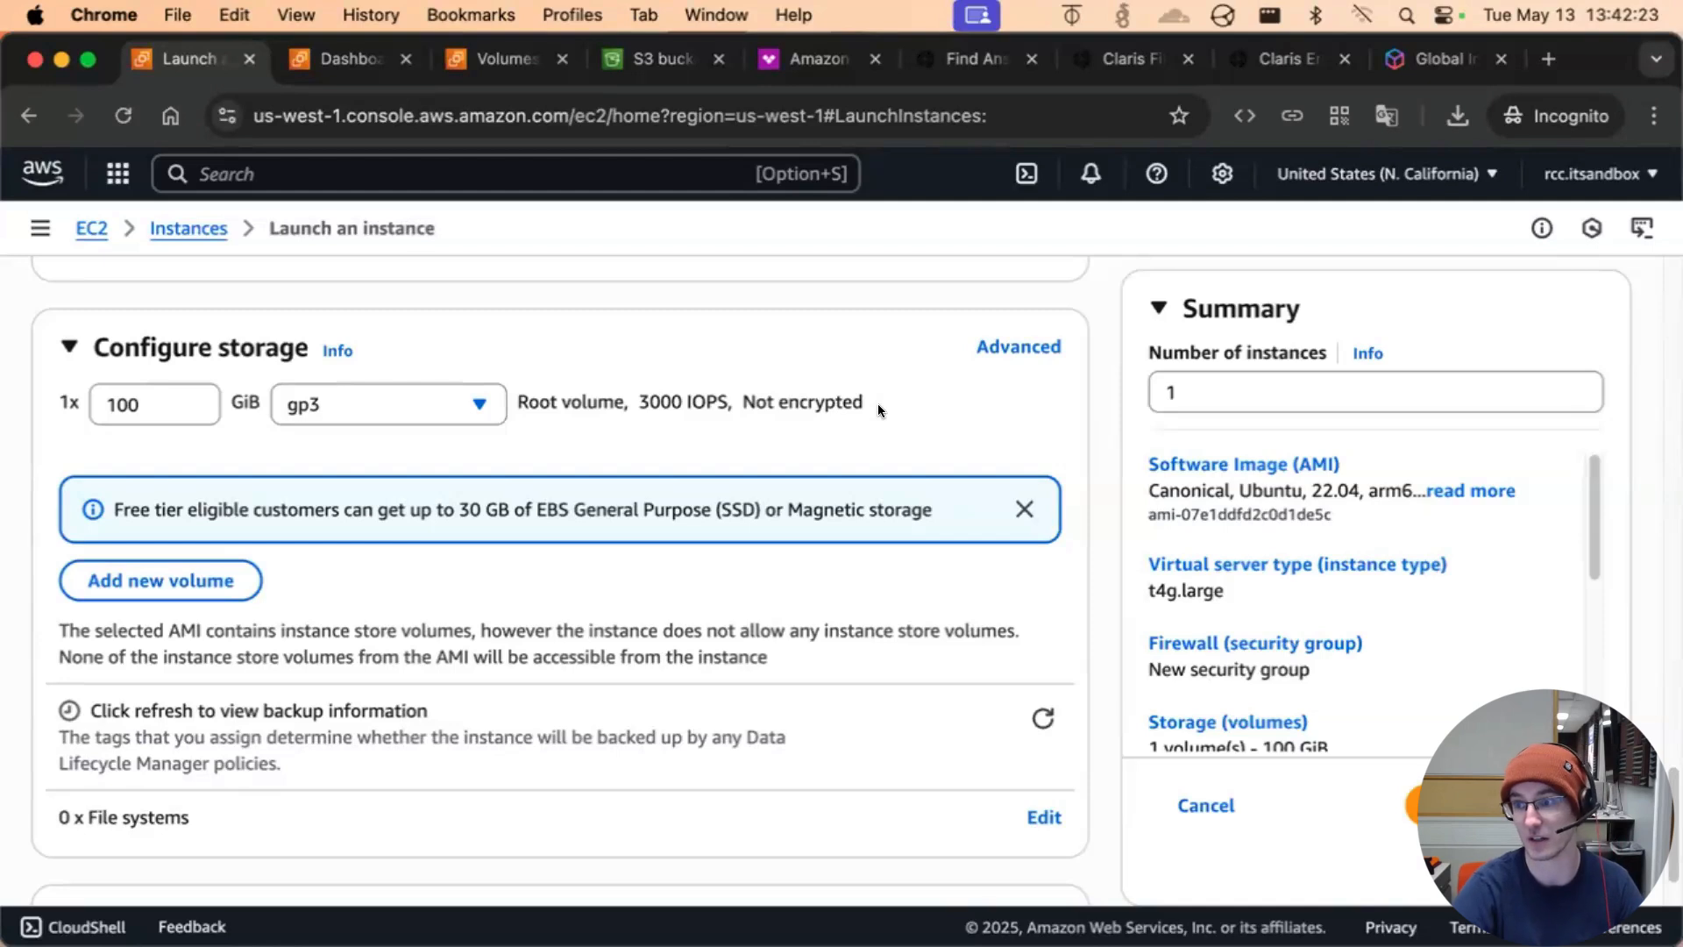
scroll(912, 405, "down", 2)
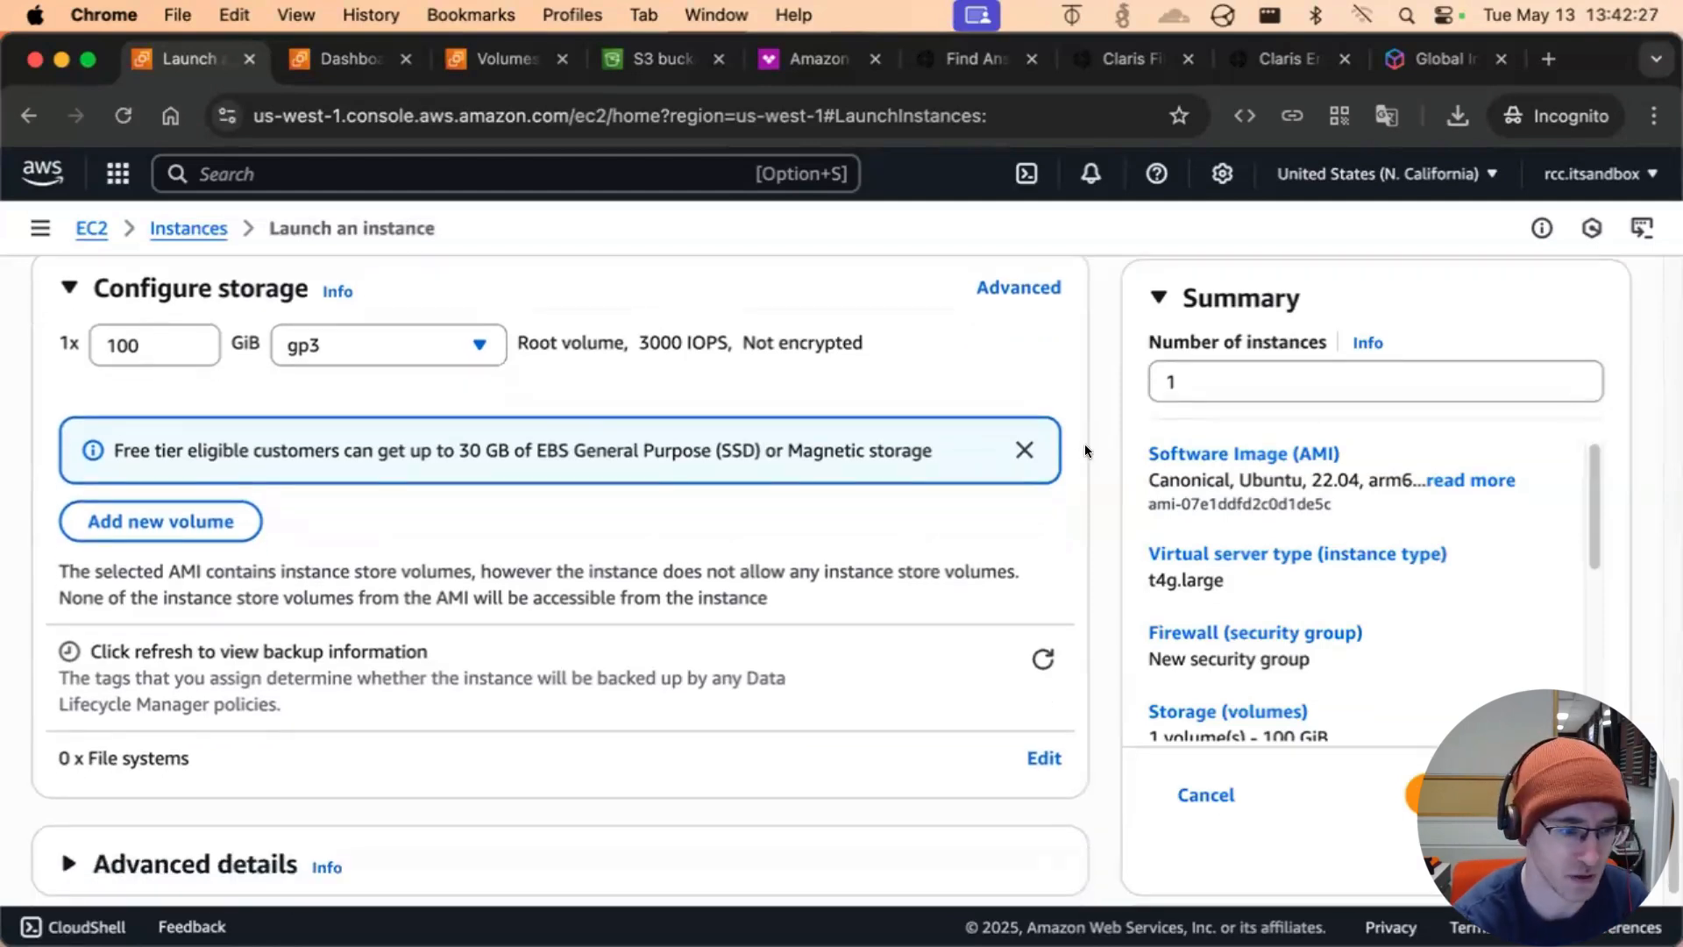
scroll(1086, 446, "down", 1)
scroll(1085, 443, "down", 1)
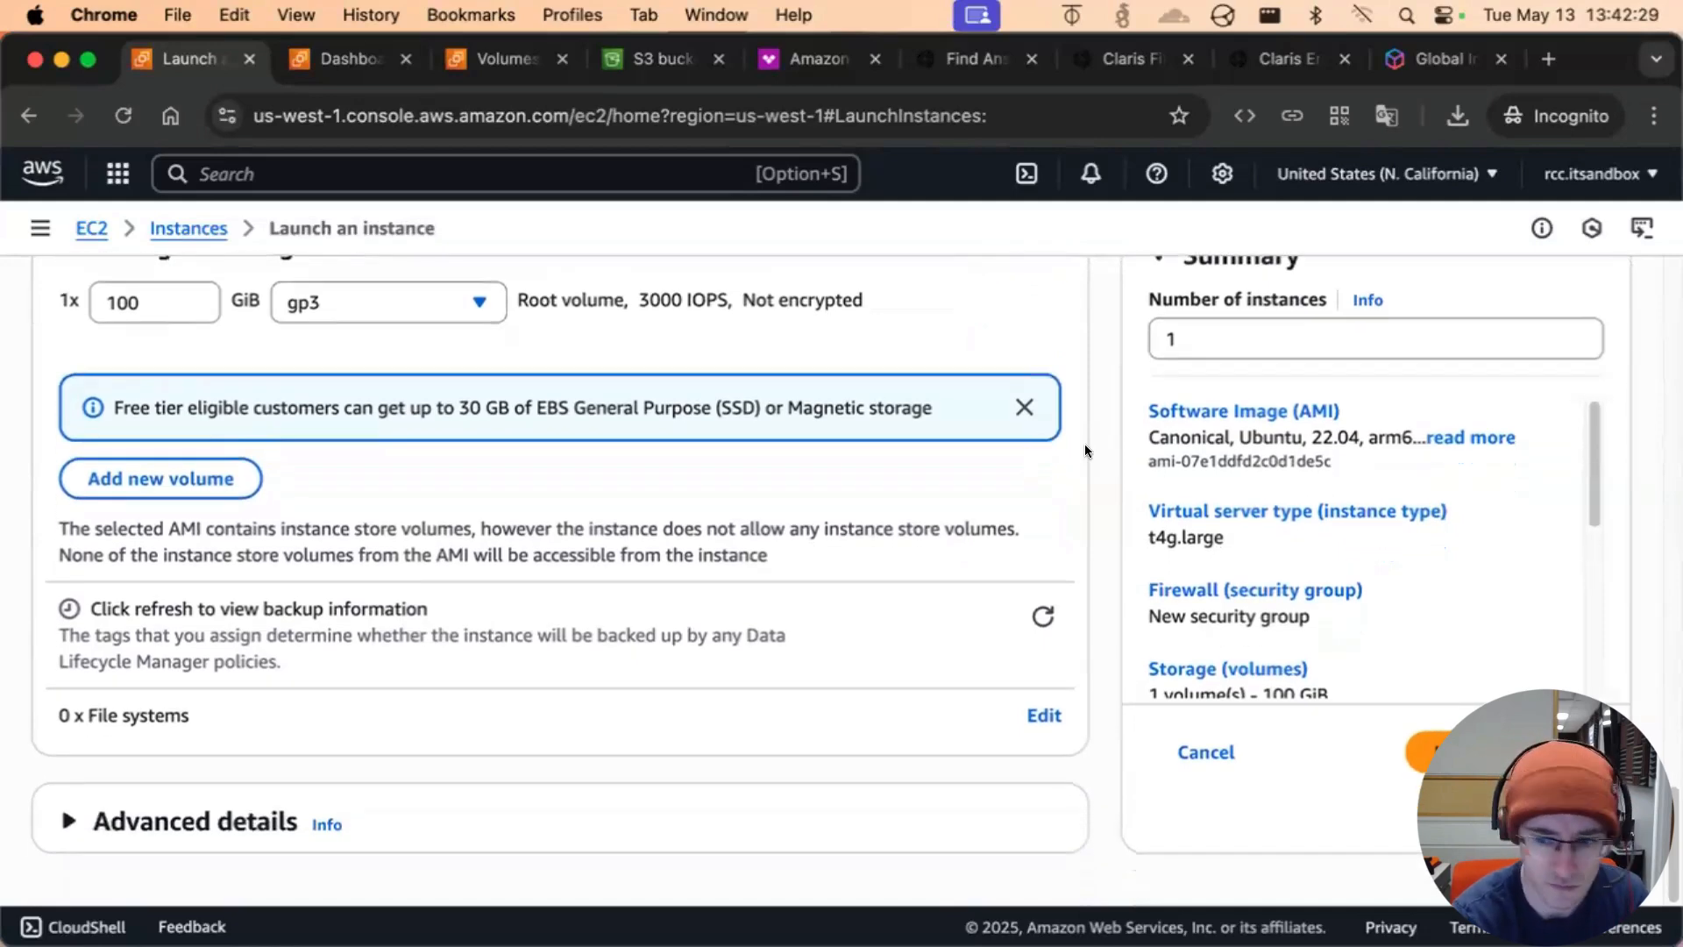
left_click(168, 822)
scroll(1097, 538, "down", 2)
scroll(1097, 537, "down", 5)
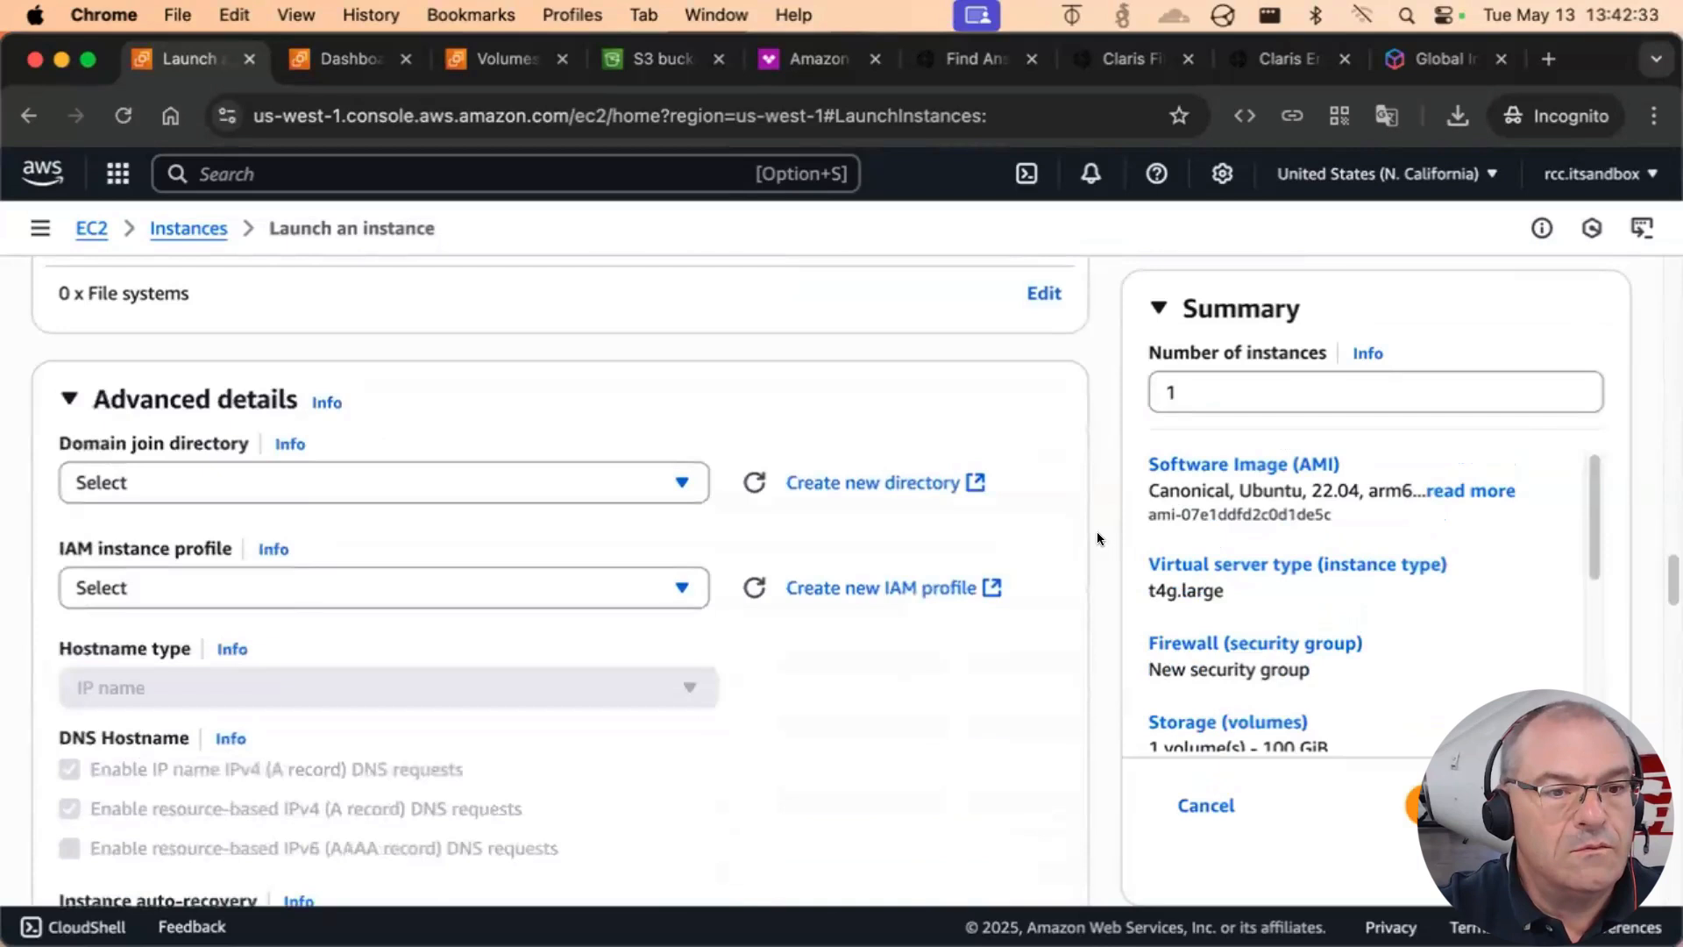
scroll(1097, 538, "down", 5)
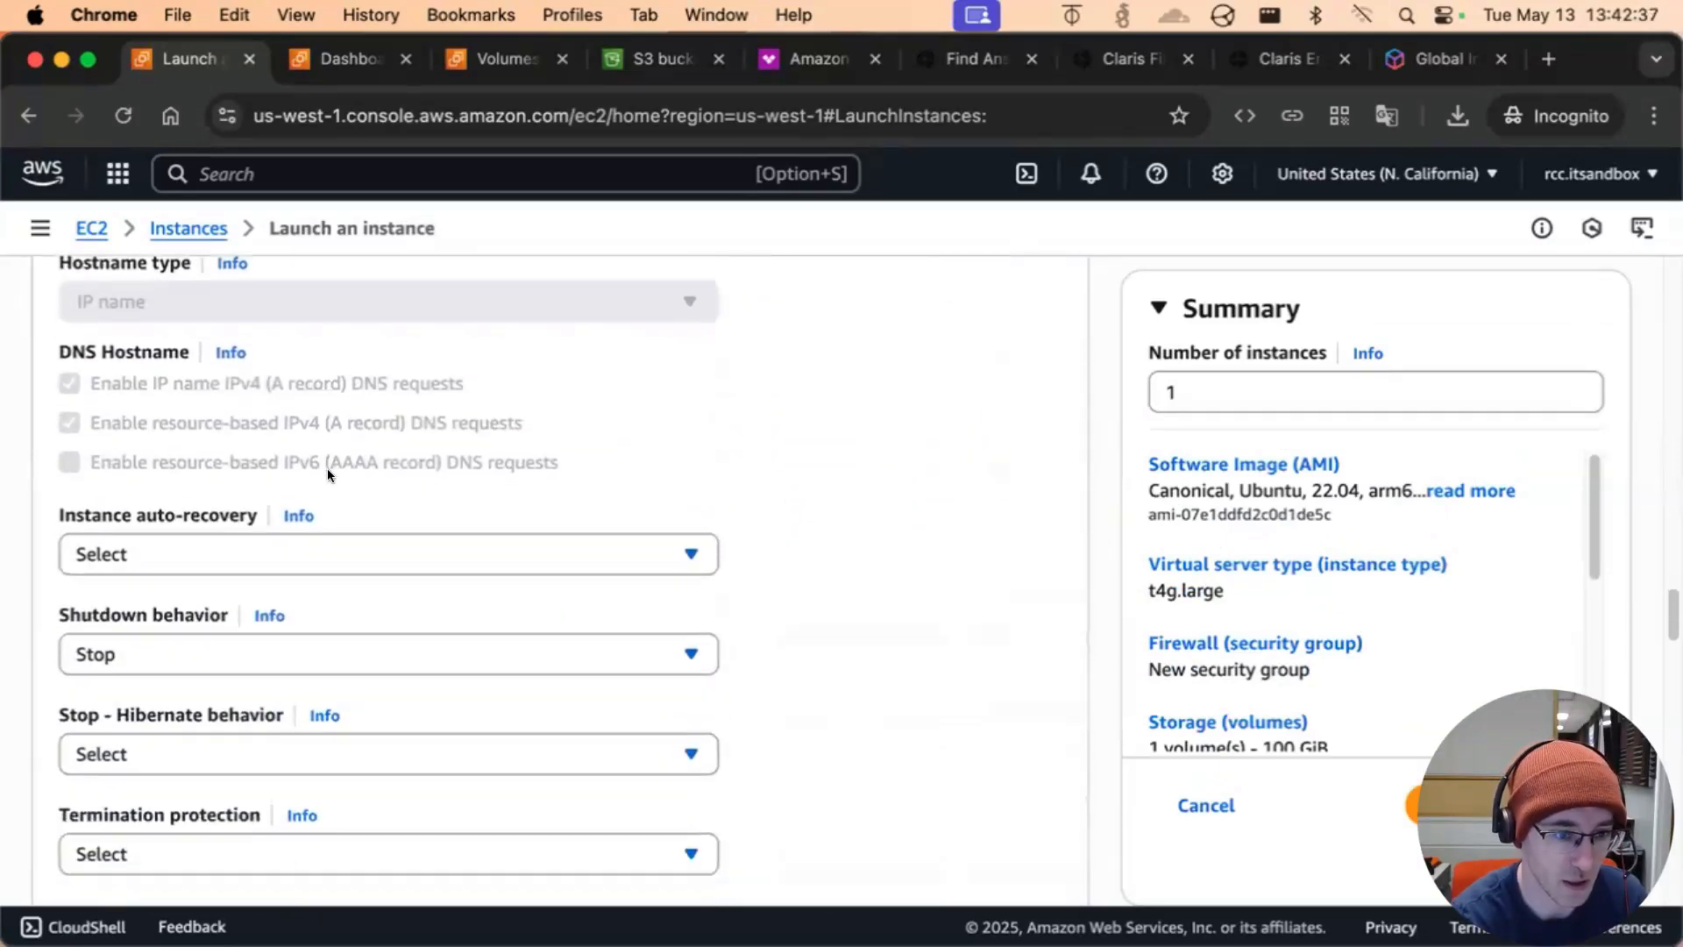
scroll(1015, 426, "down", 8)
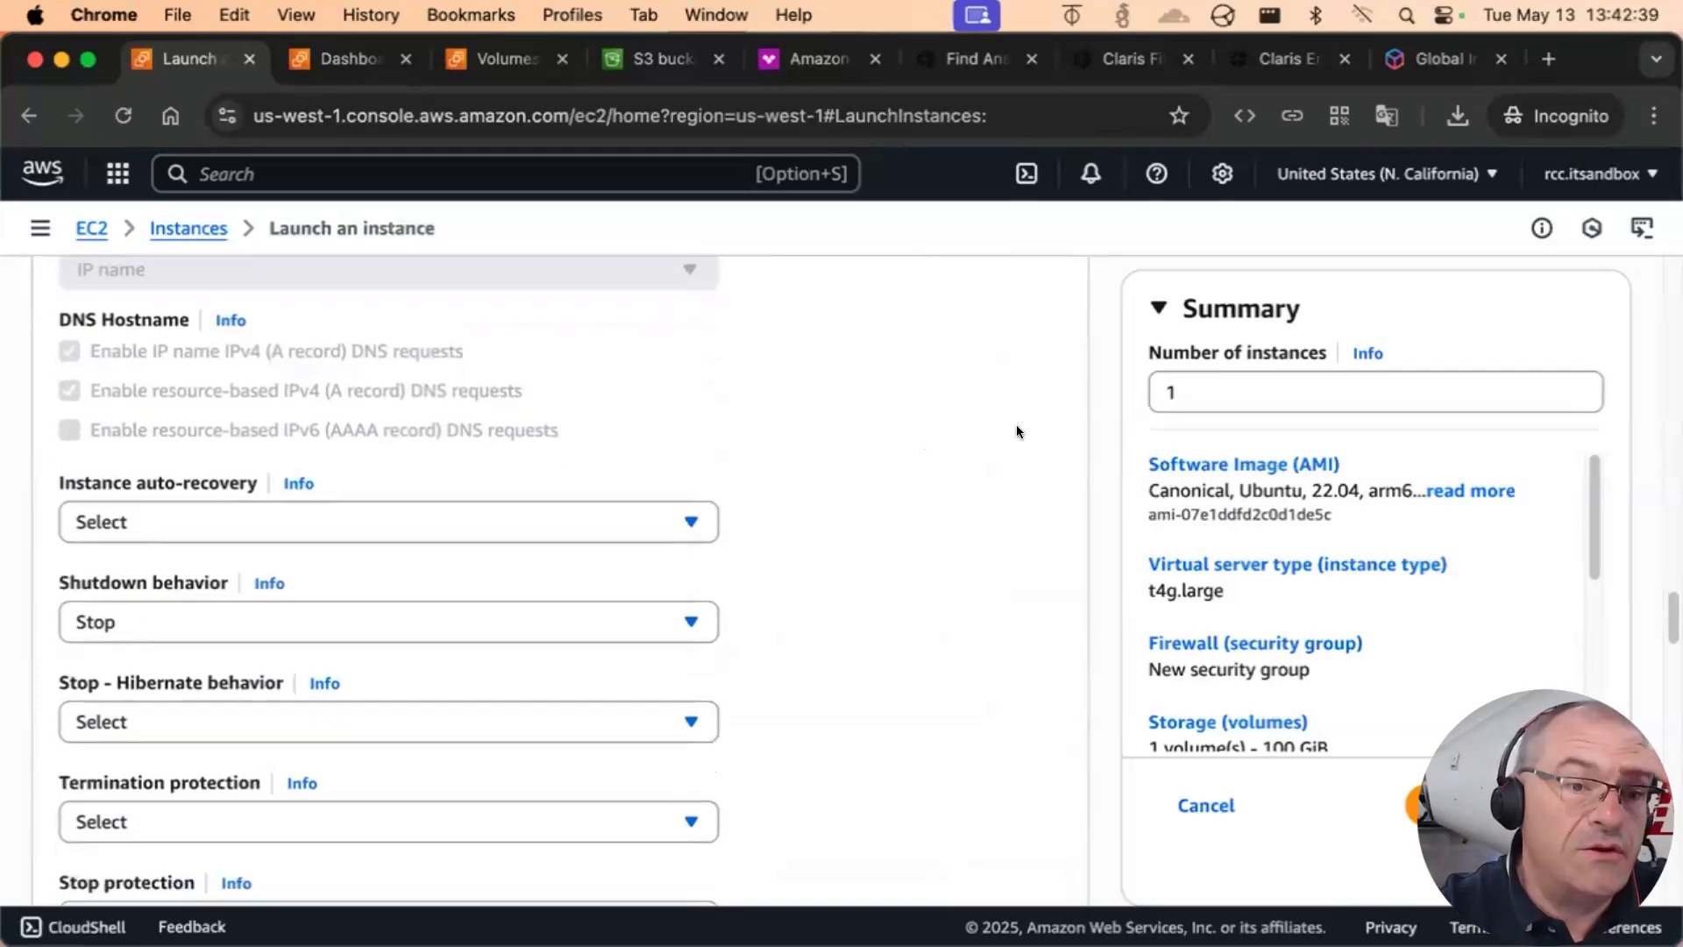
scroll(996, 421, "down", 8)
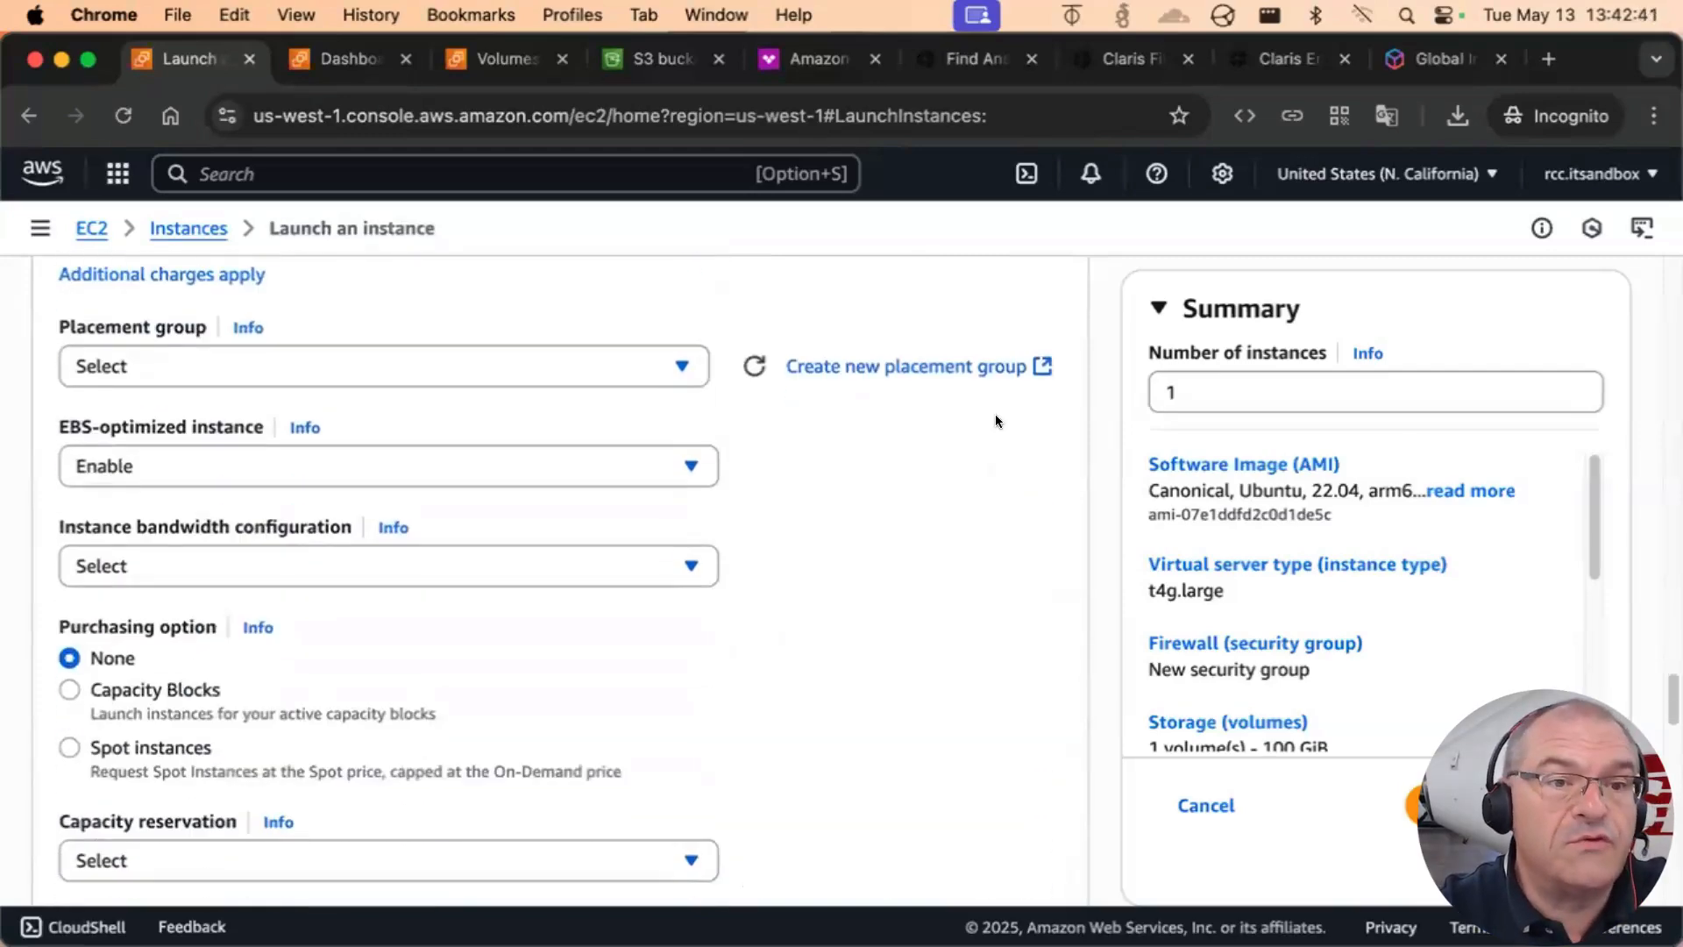
scroll(1085, 412, "down", 3)
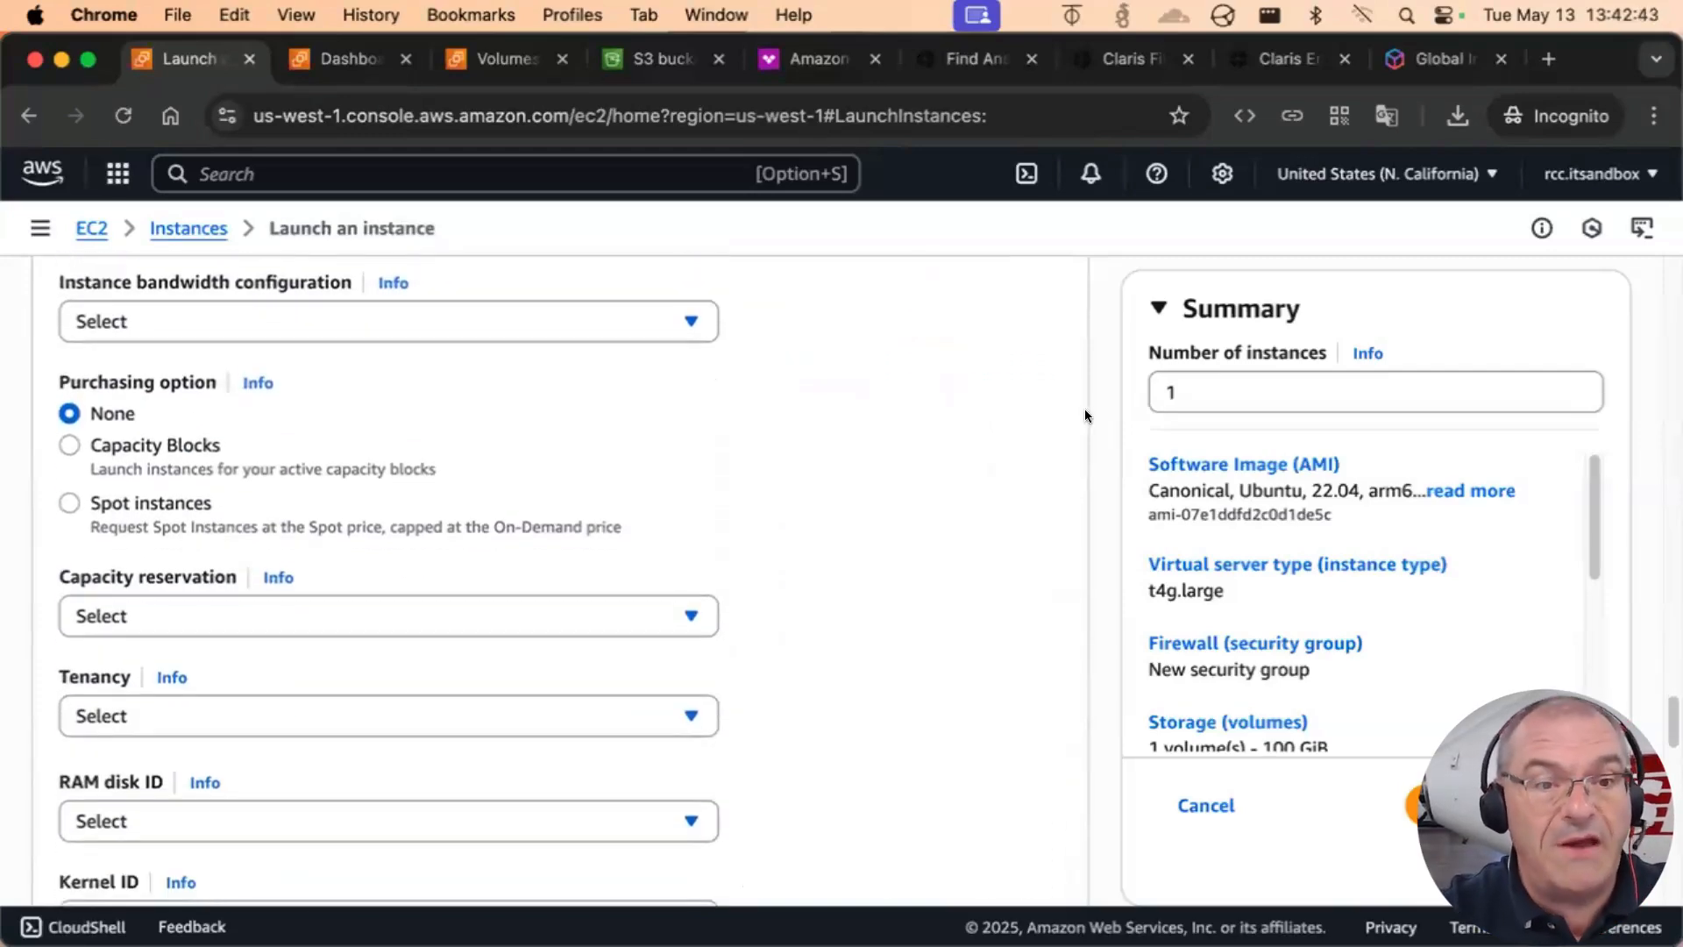
scroll(1086, 410, "down", 13)
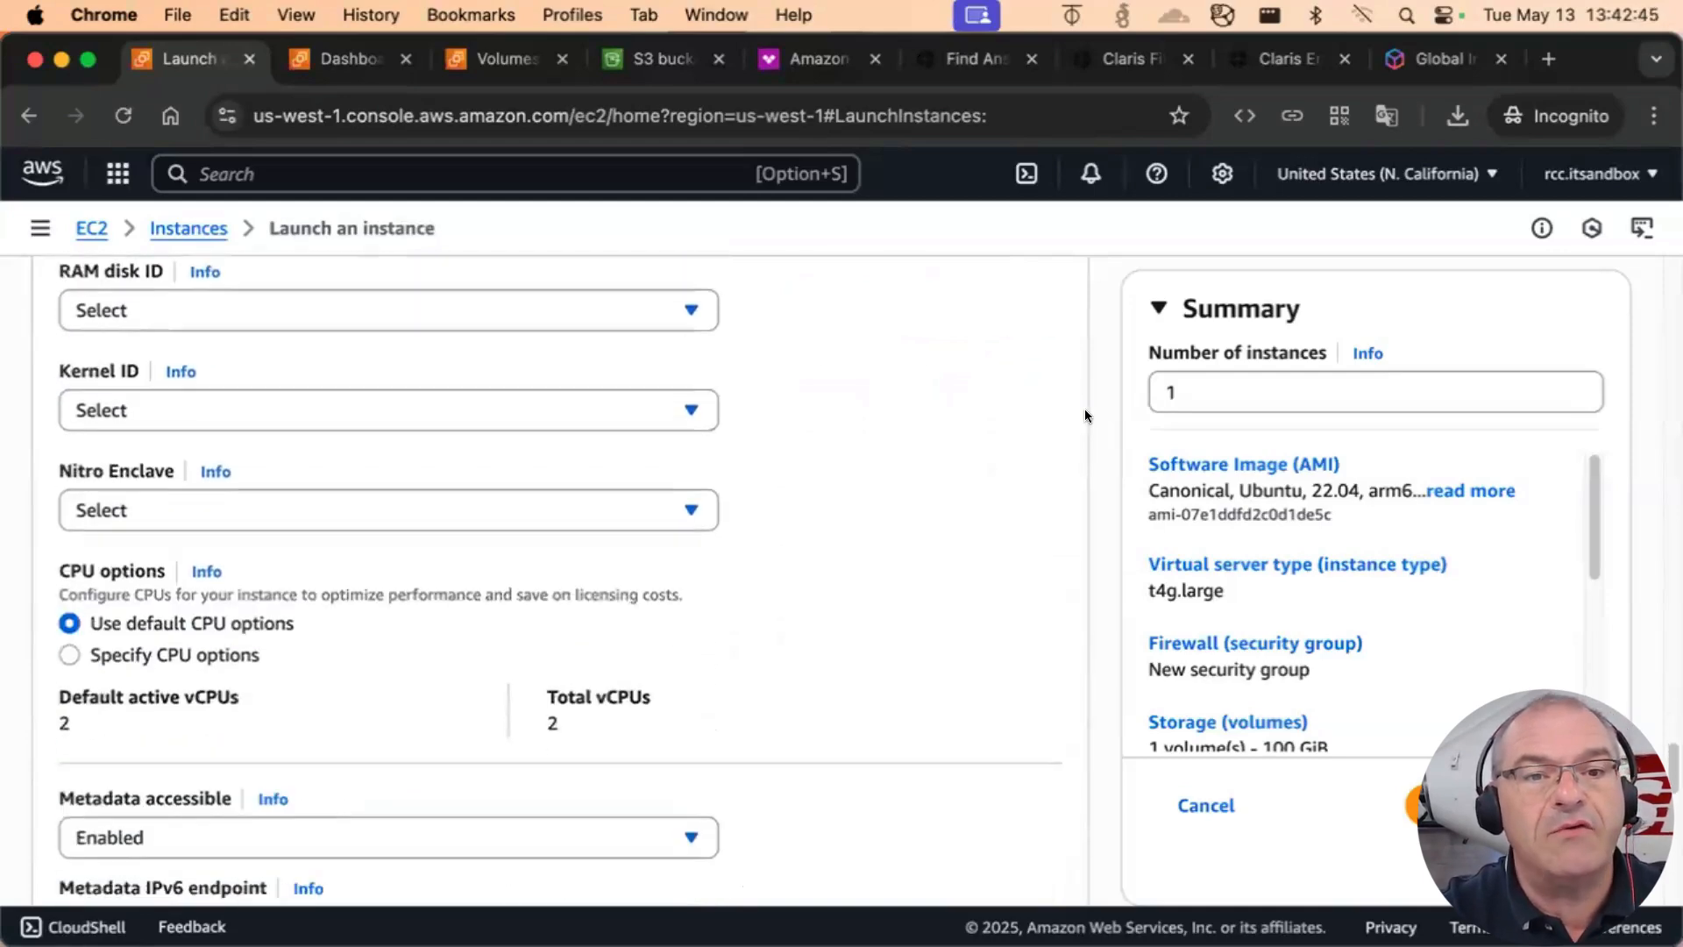
scroll(1086, 415, "down", 2)
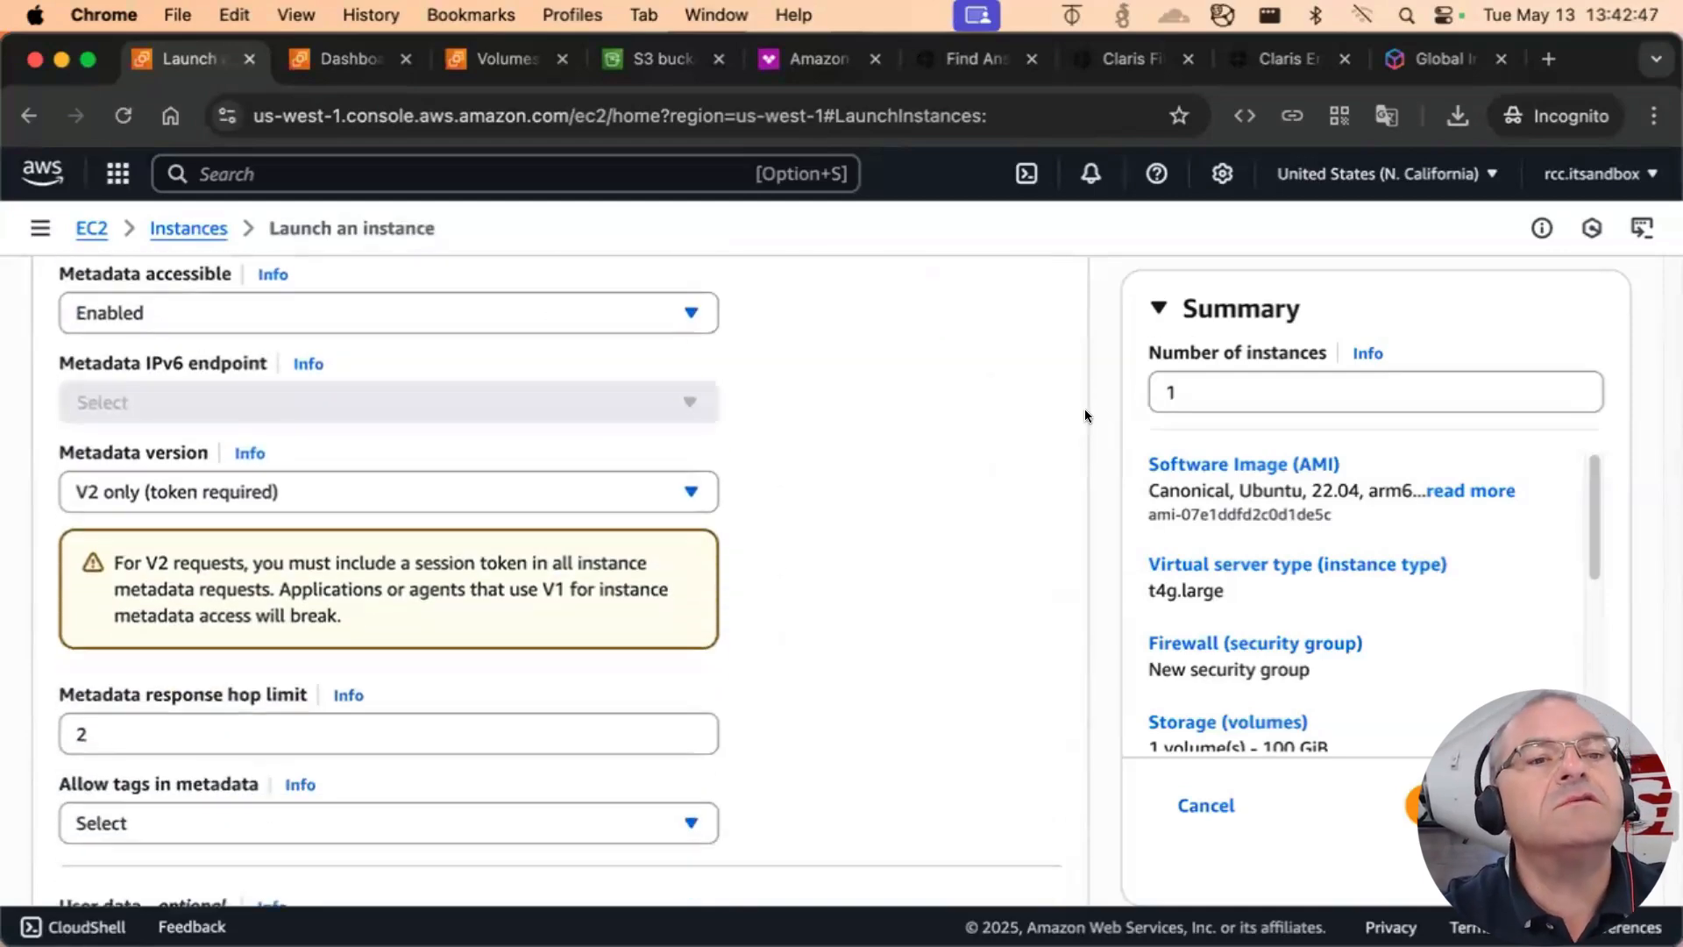
scroll(1086, 416, "down", 9)
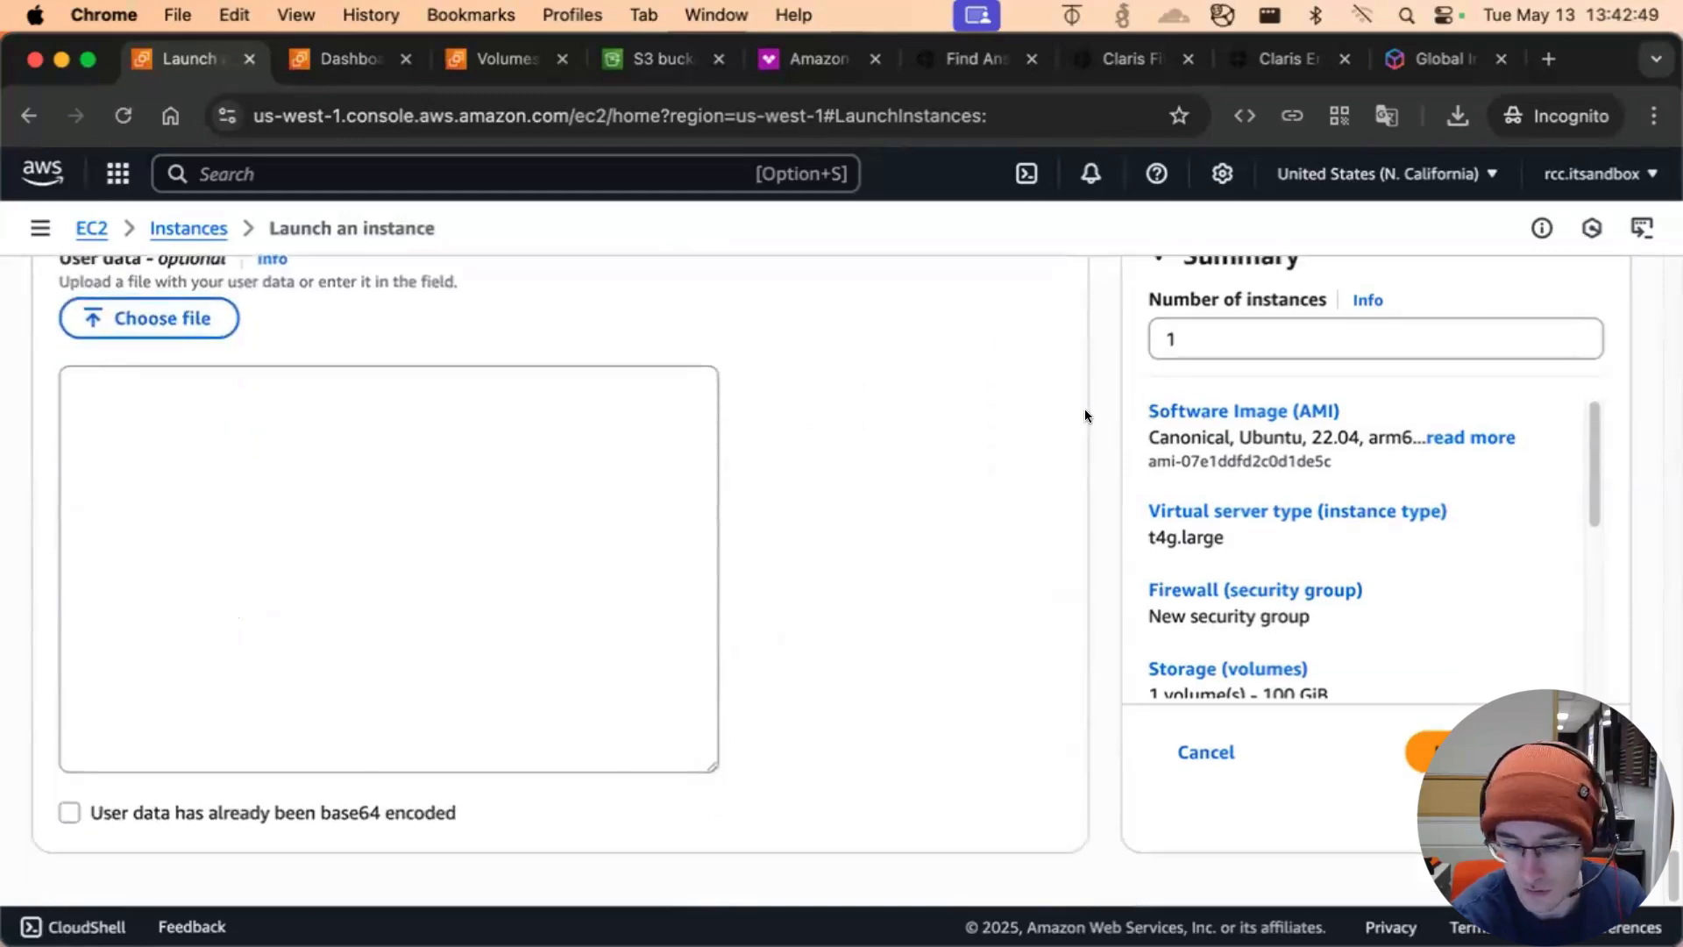
scroll(1085, 416, "up", 20)
scroll(1086, 415, "up", 15)
scroll(1086, 415, "up", 1)
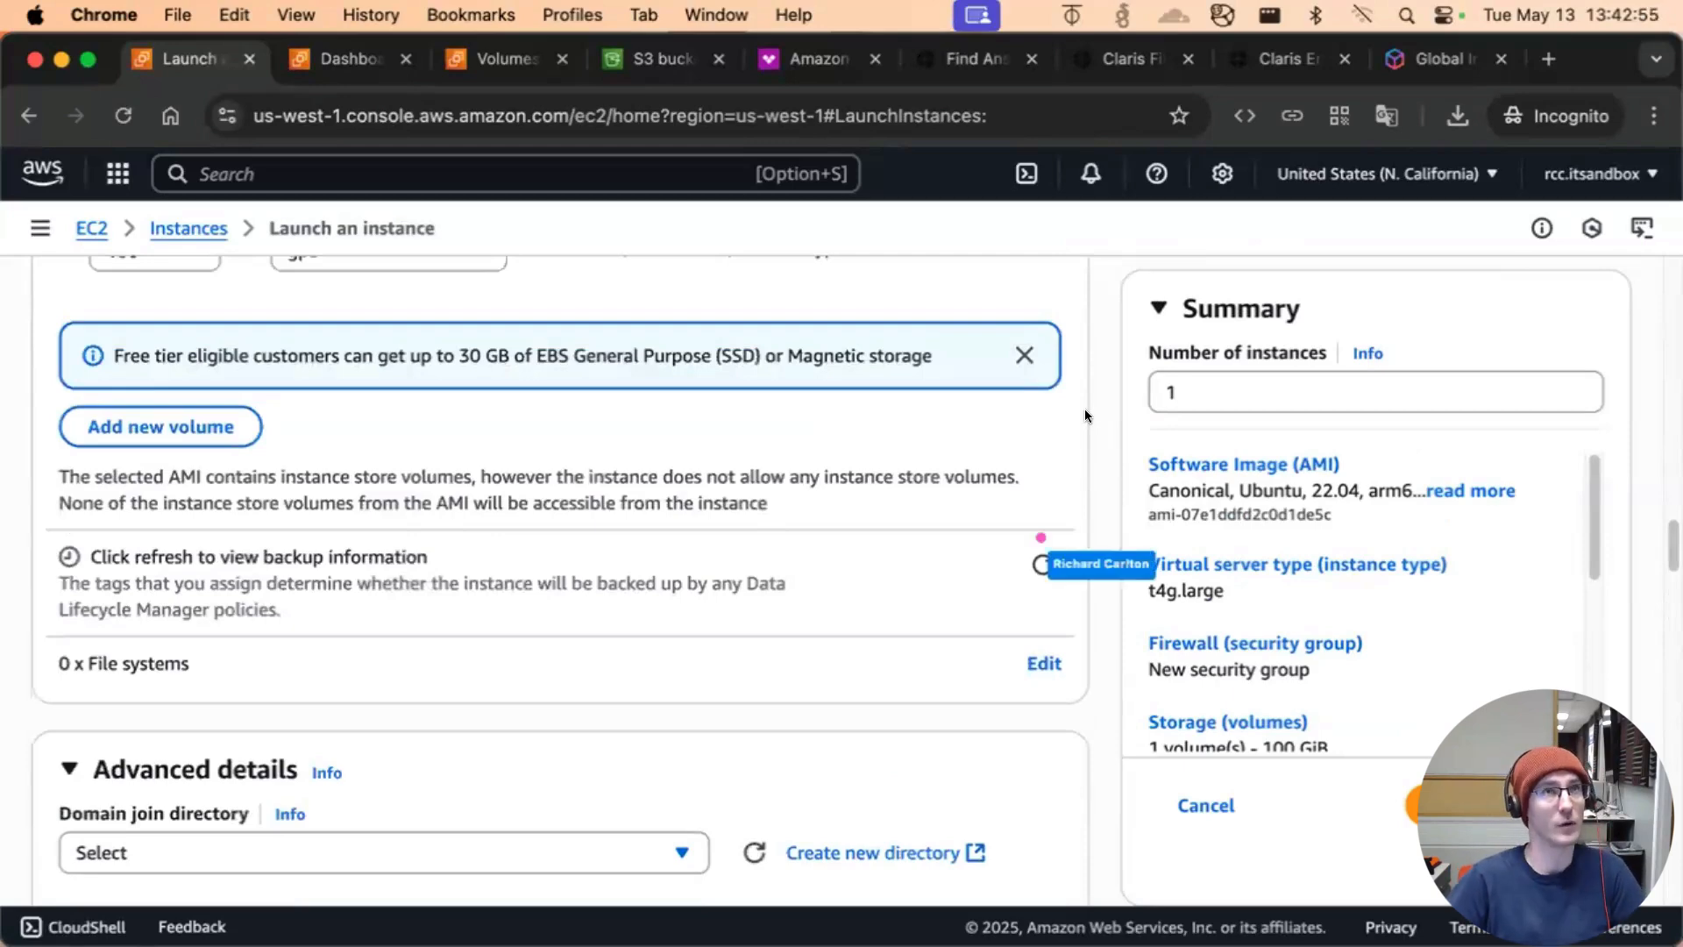
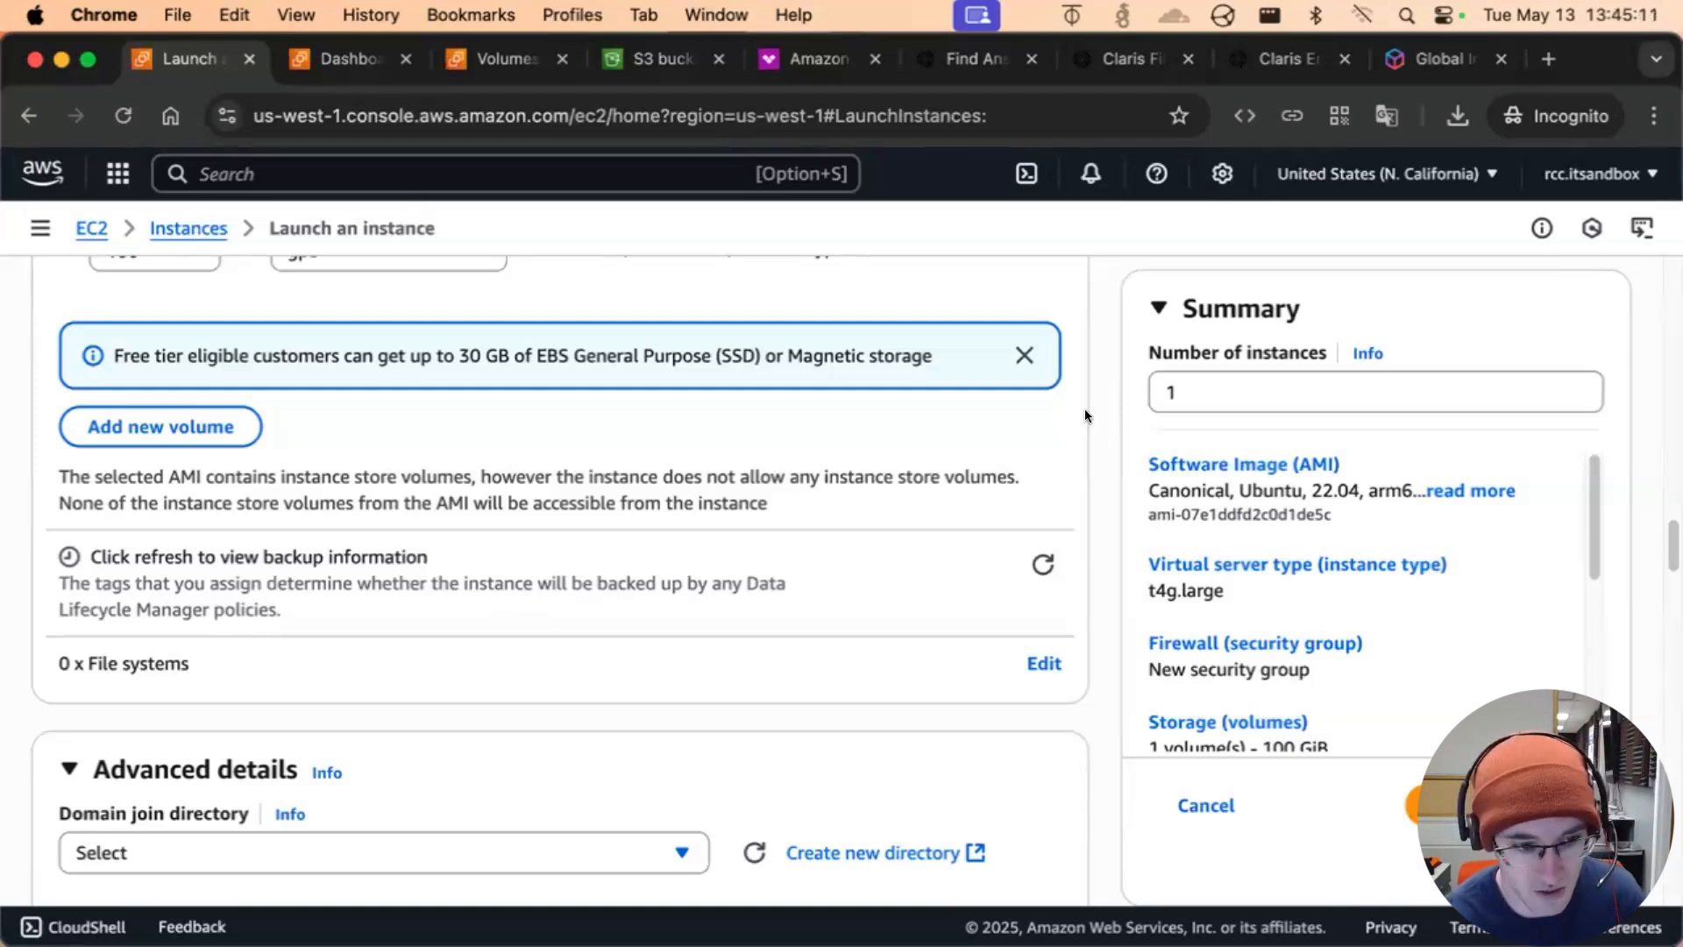
Search the Claris FileMaker 2024 technical specifications for "100" and read the operating system drive storage requirement for FileMaker Server
scroll(1086, 415, "up", 3)
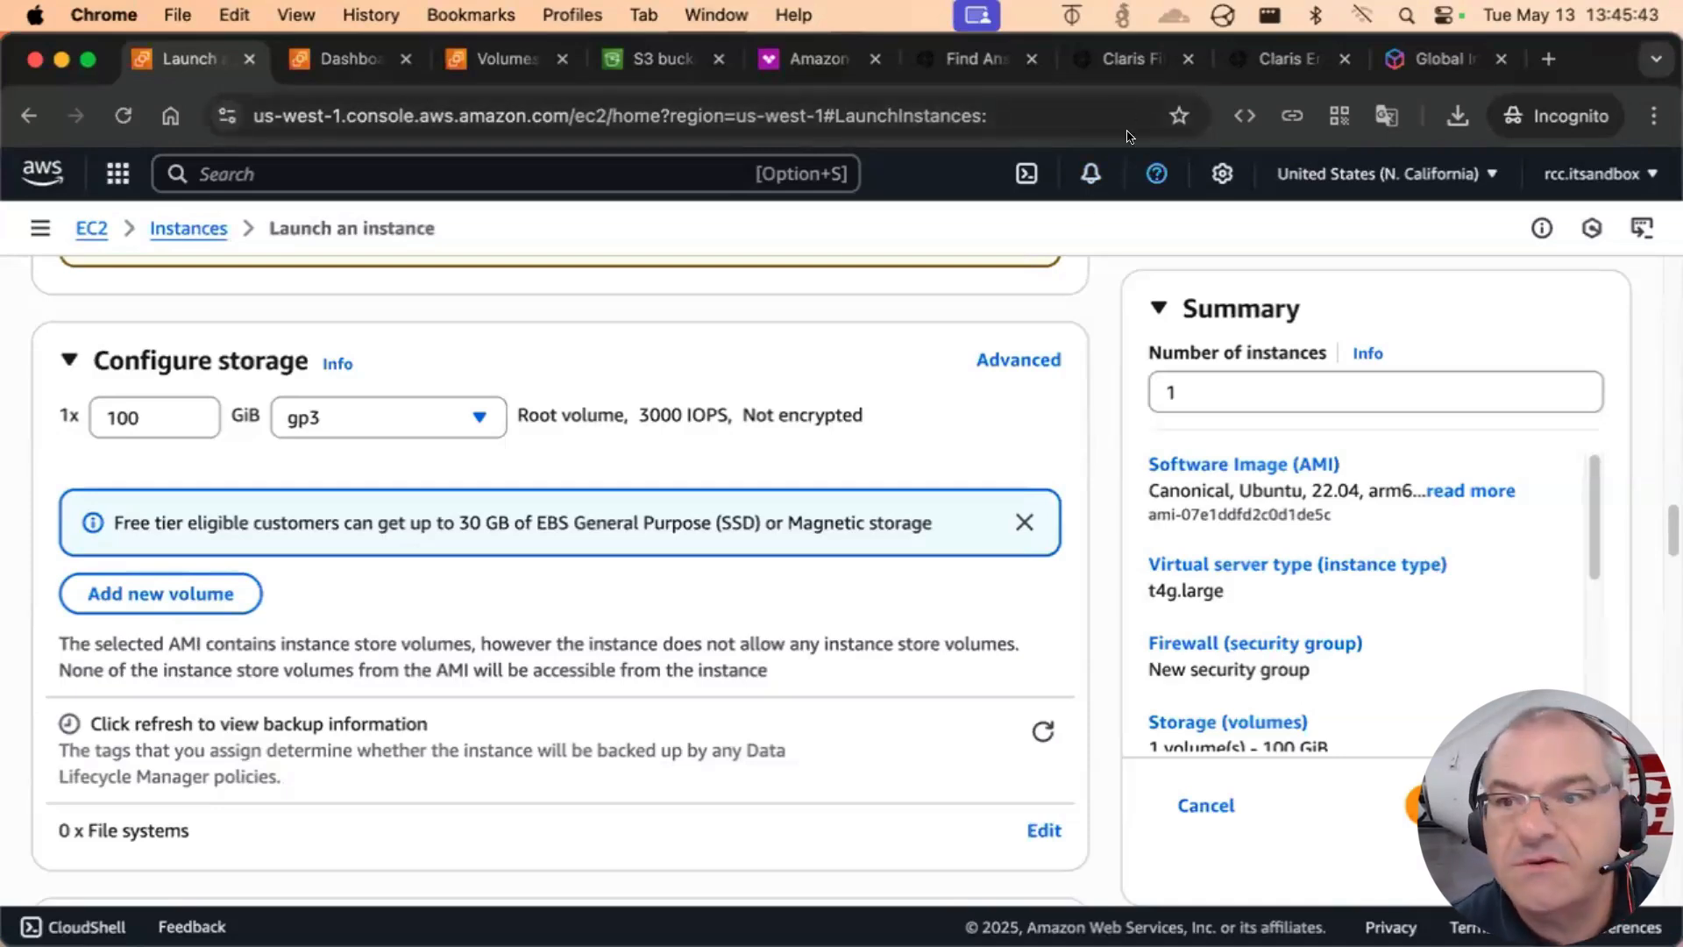
left_click(1122, 59)
key("super+f")
type("100")
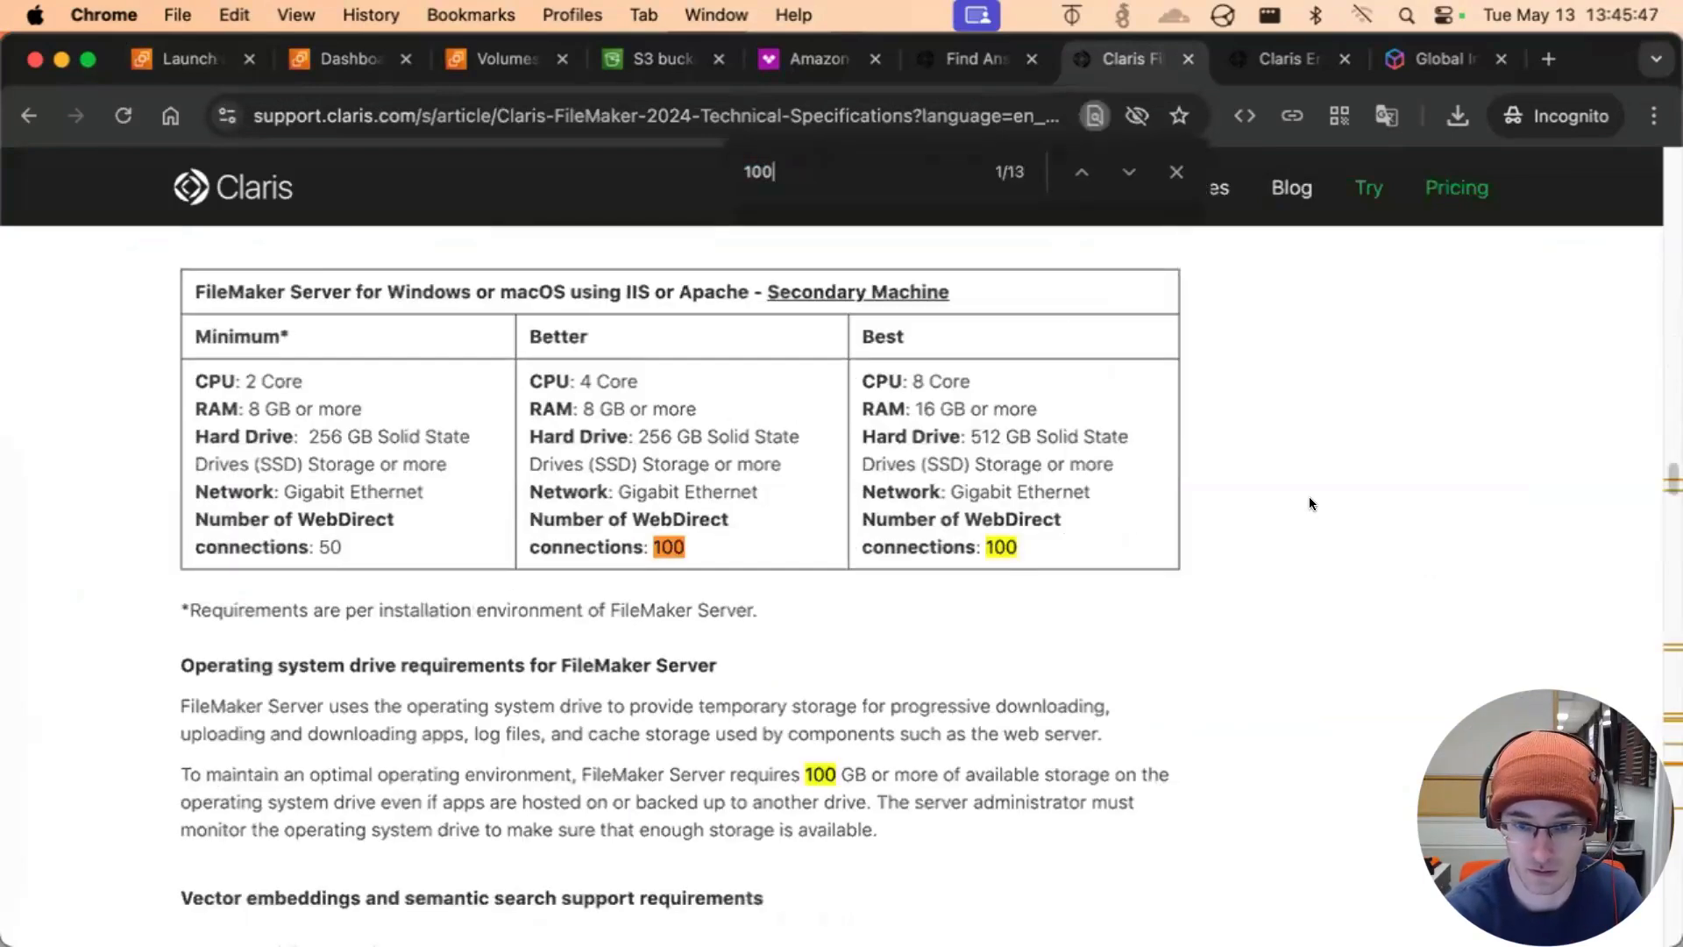
key("Return")
key("Return")
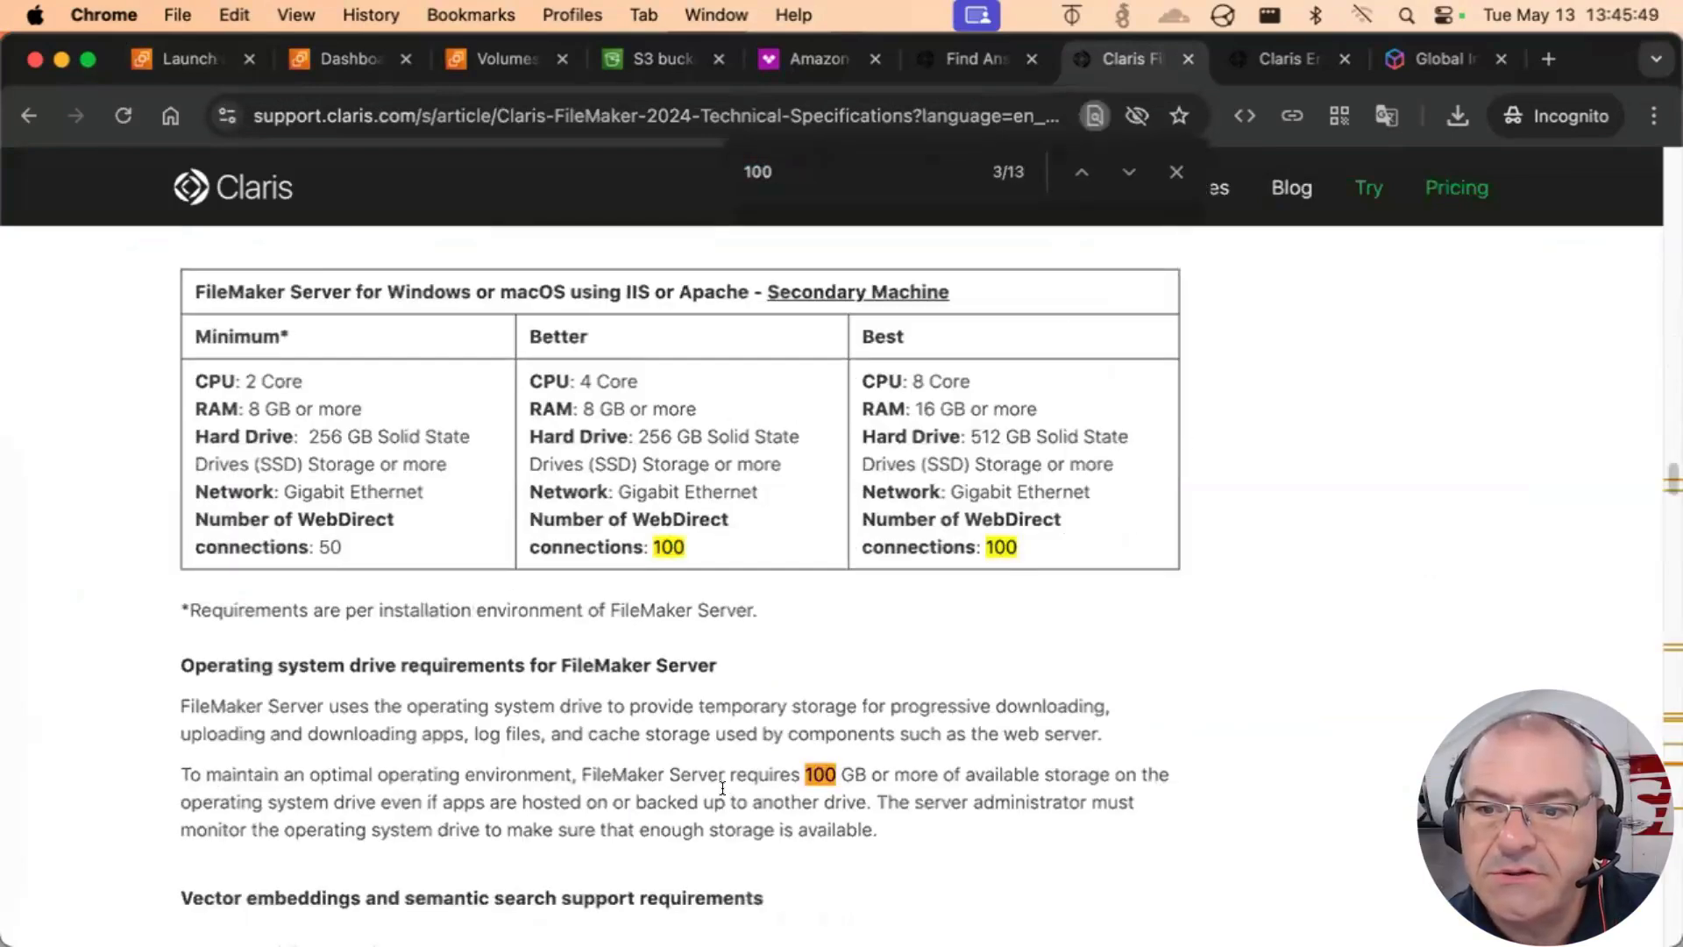
left_click_drag(579, 774, 1149, 769)
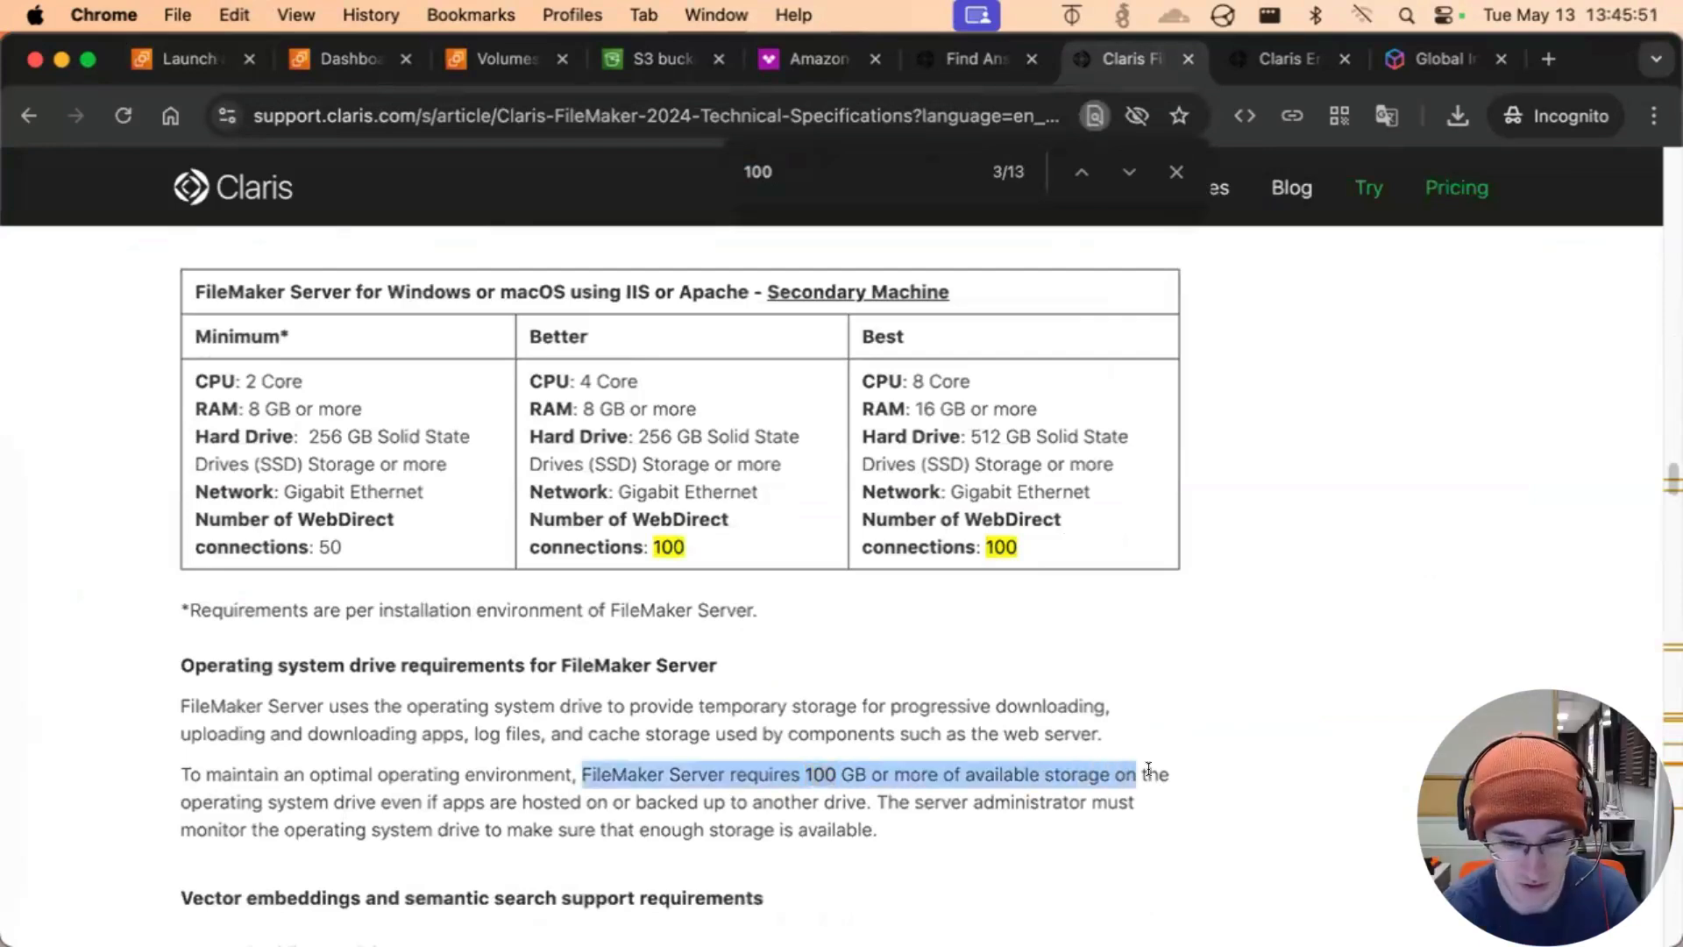
scroll(1008, 754, "down", 2)
left_click(929, 740)
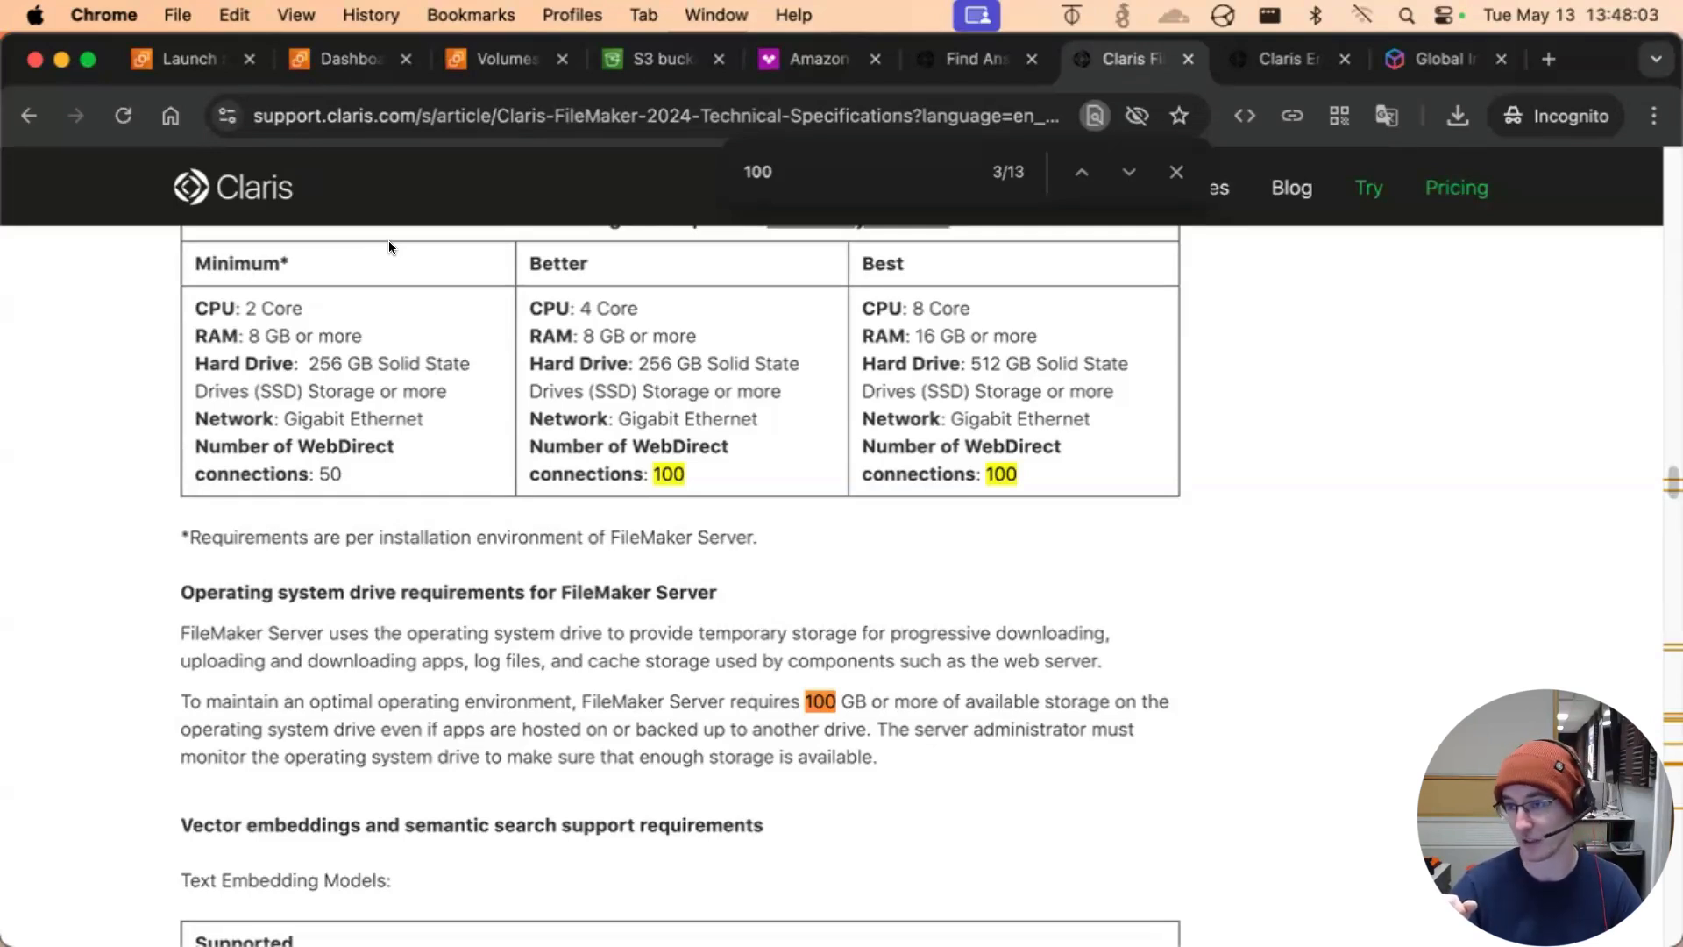
Return to the instance launch form and set the root volume size to 150 GiB
left_click(184, 58)
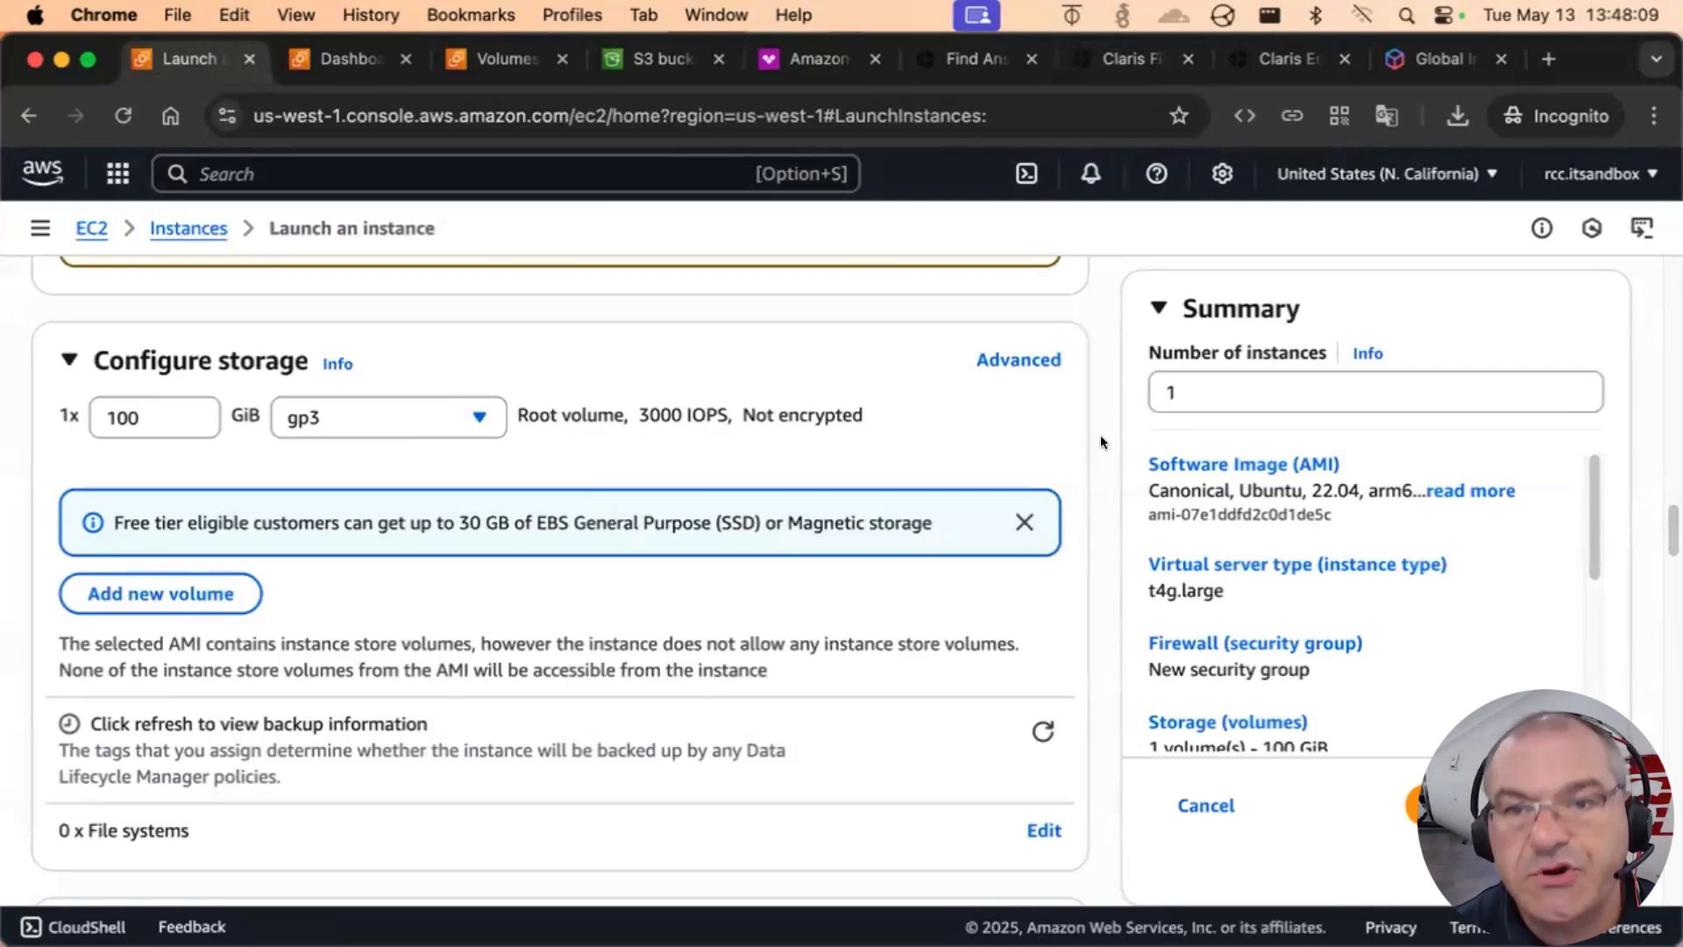
left_click(133, 415)
key("BackSpace")
type("5")
left_click(1107, 409)
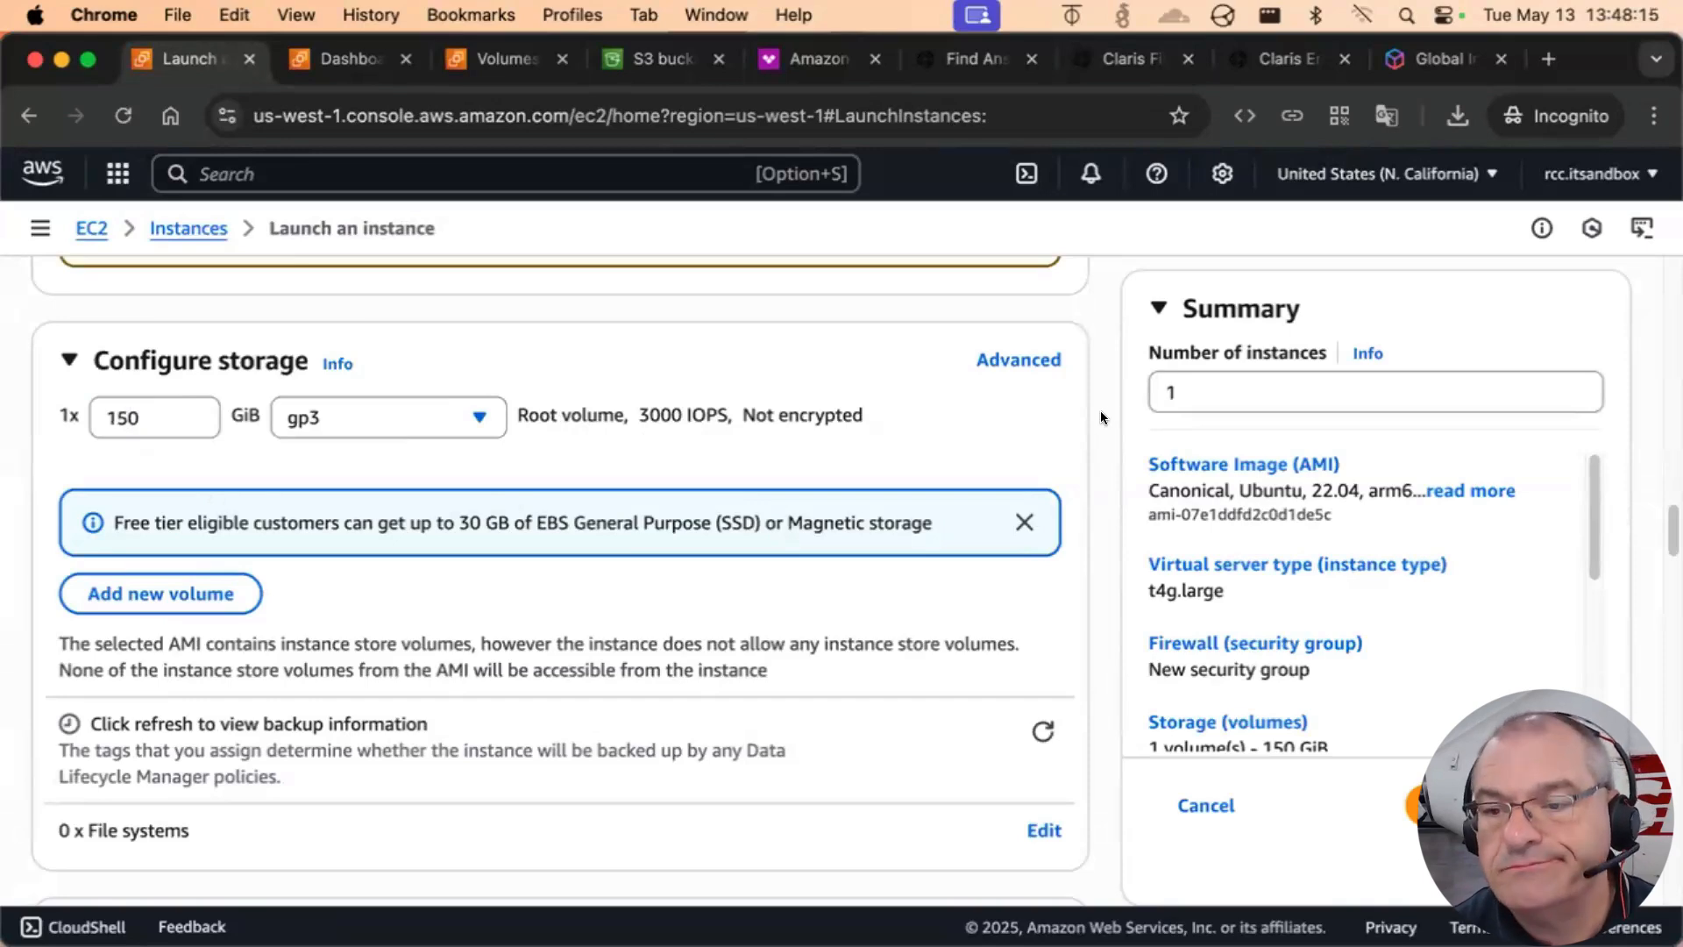
Enable termination protection in the instance's advanced details
scroll(1101, 410, "down", 5)
scroll(1087, 411, "down", 2)
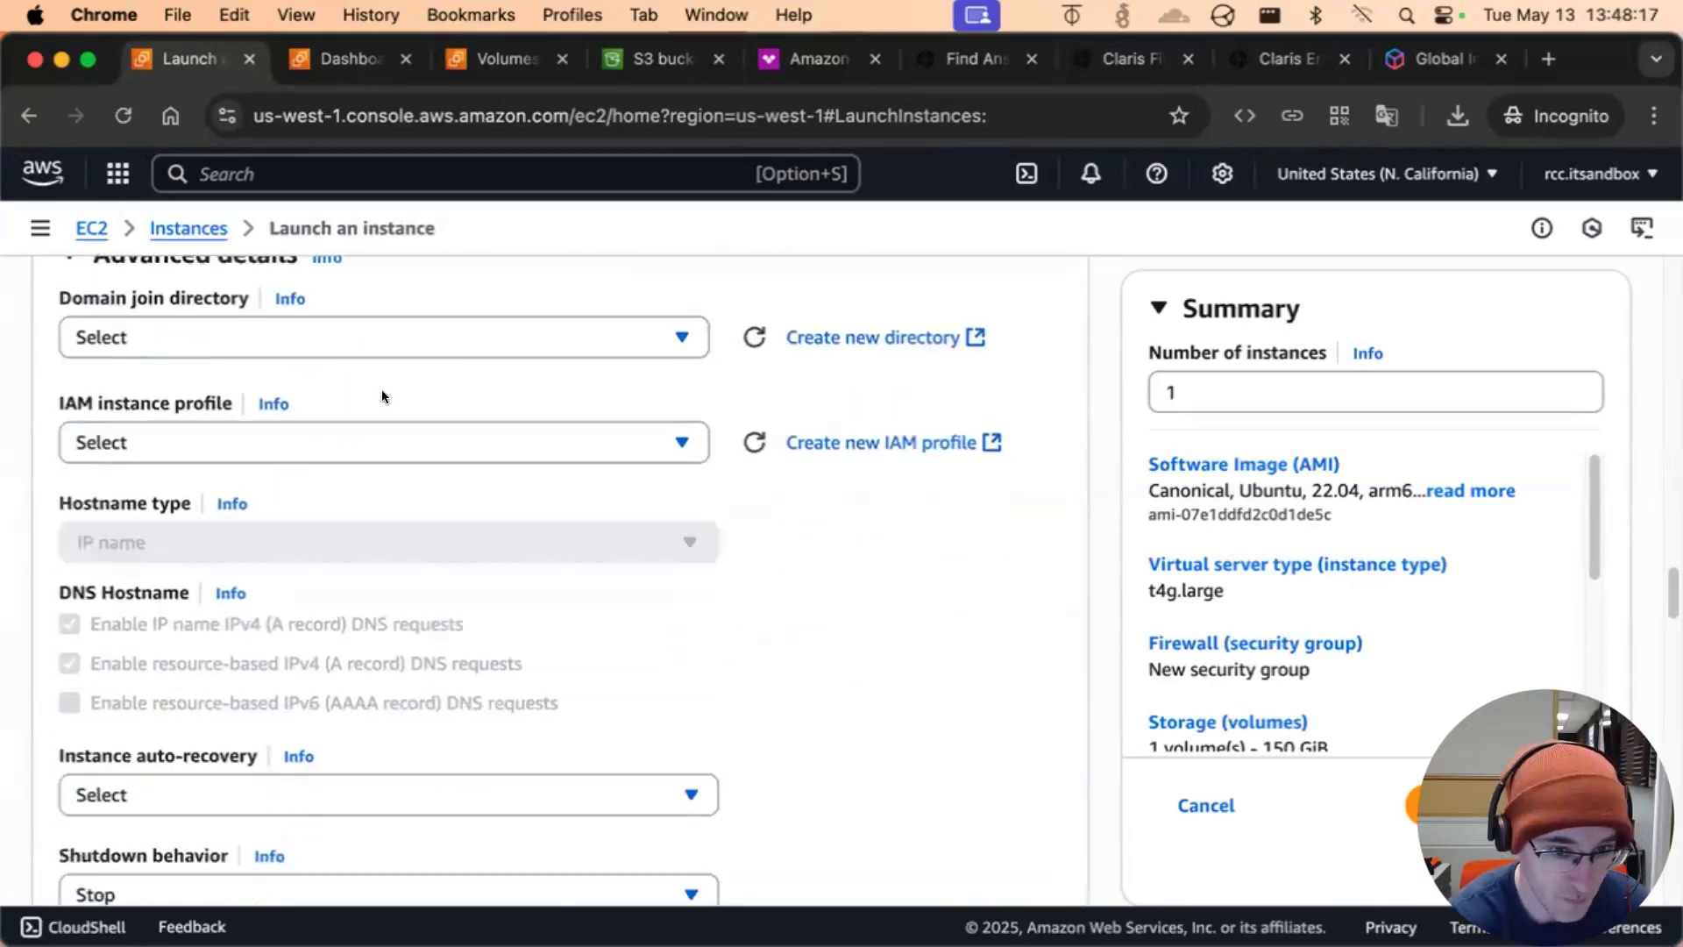
scroll(1076, 577, "down", 9)
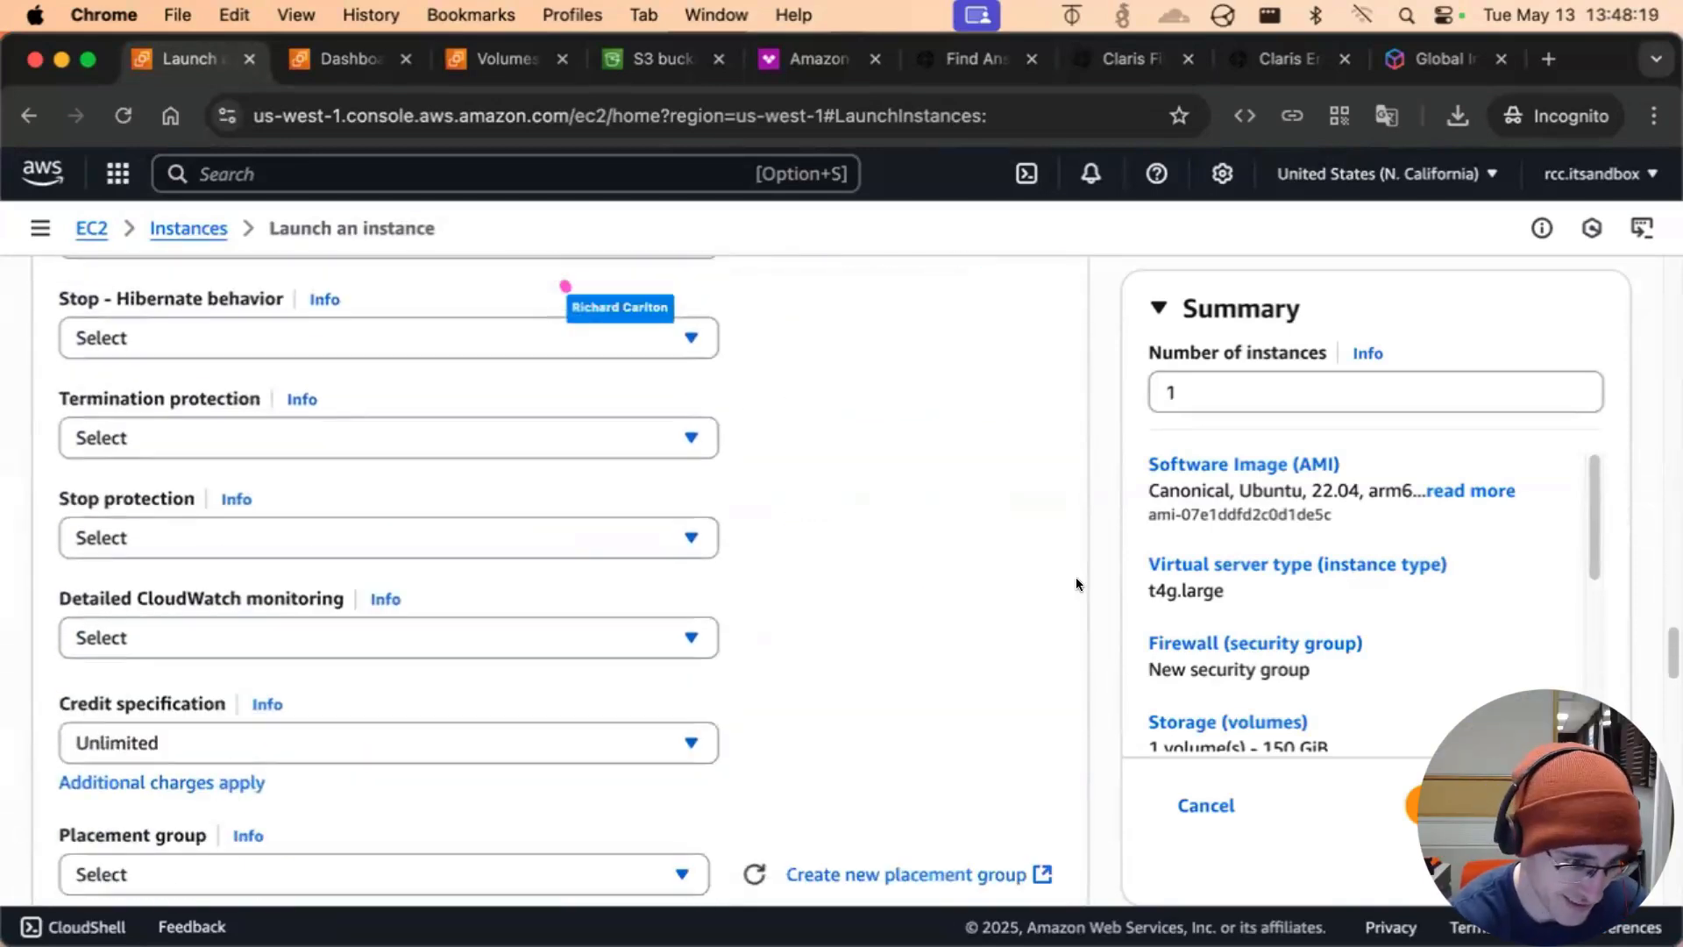
scroll(1077, 578, "down", 1)
scroll(1076, 578, "up", 1)
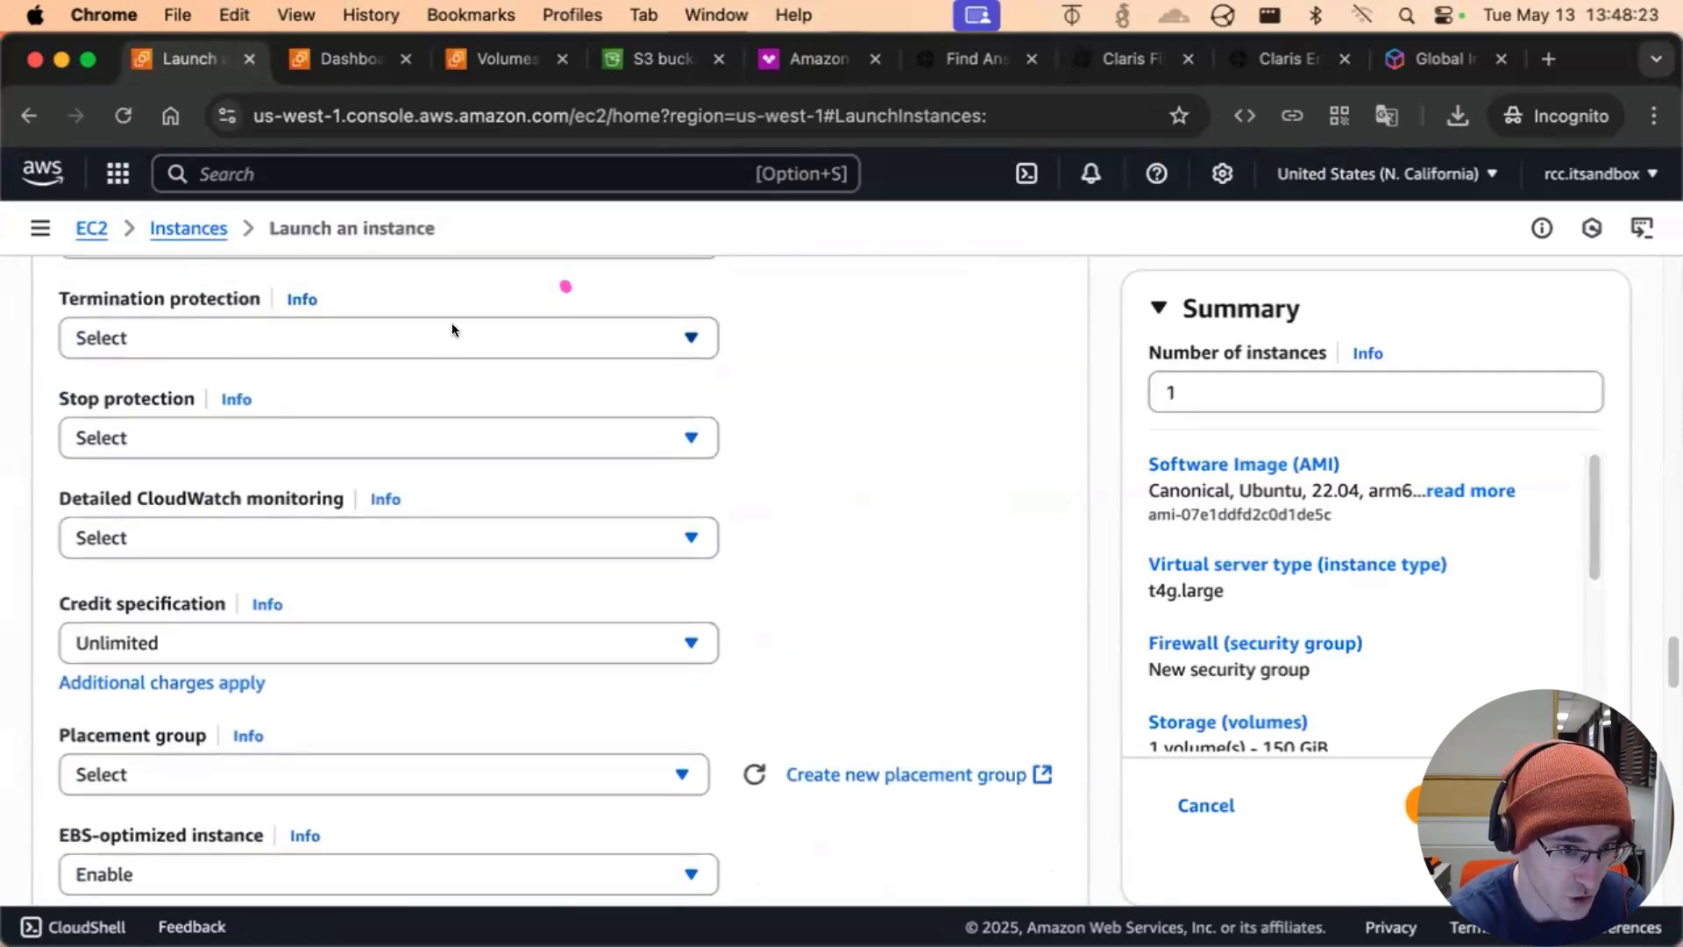
left_click(245, 329)
left_click(177, 420)
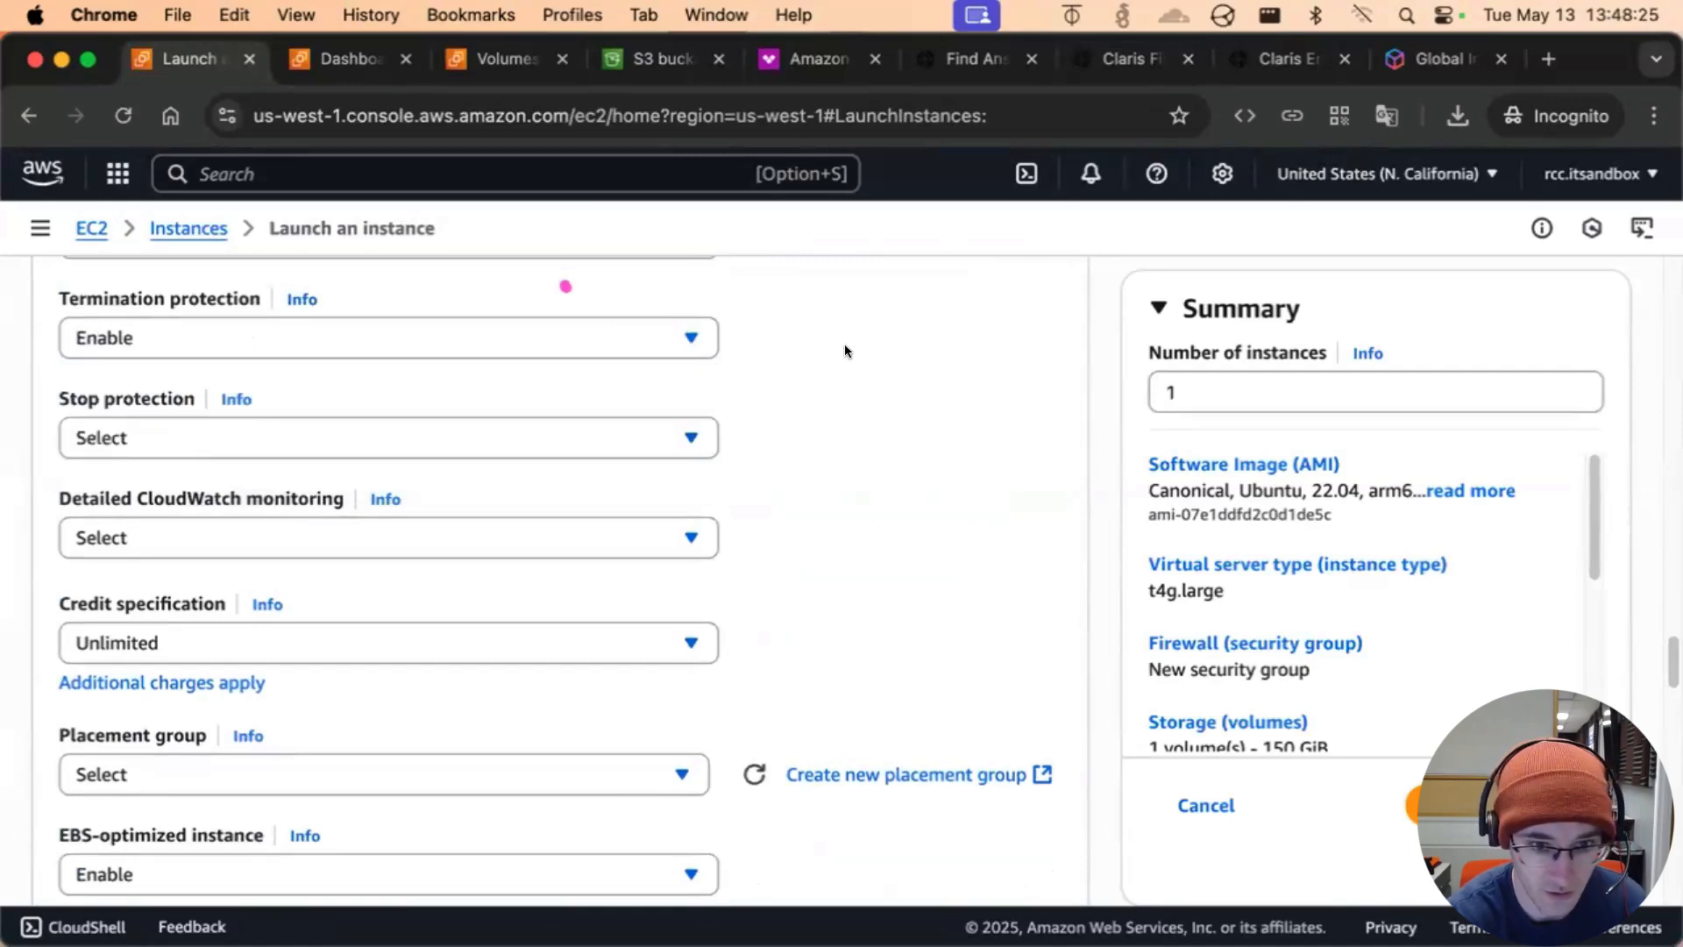
Open the help information for termination protection, read its explanation, and close it
left_click(298, 299)
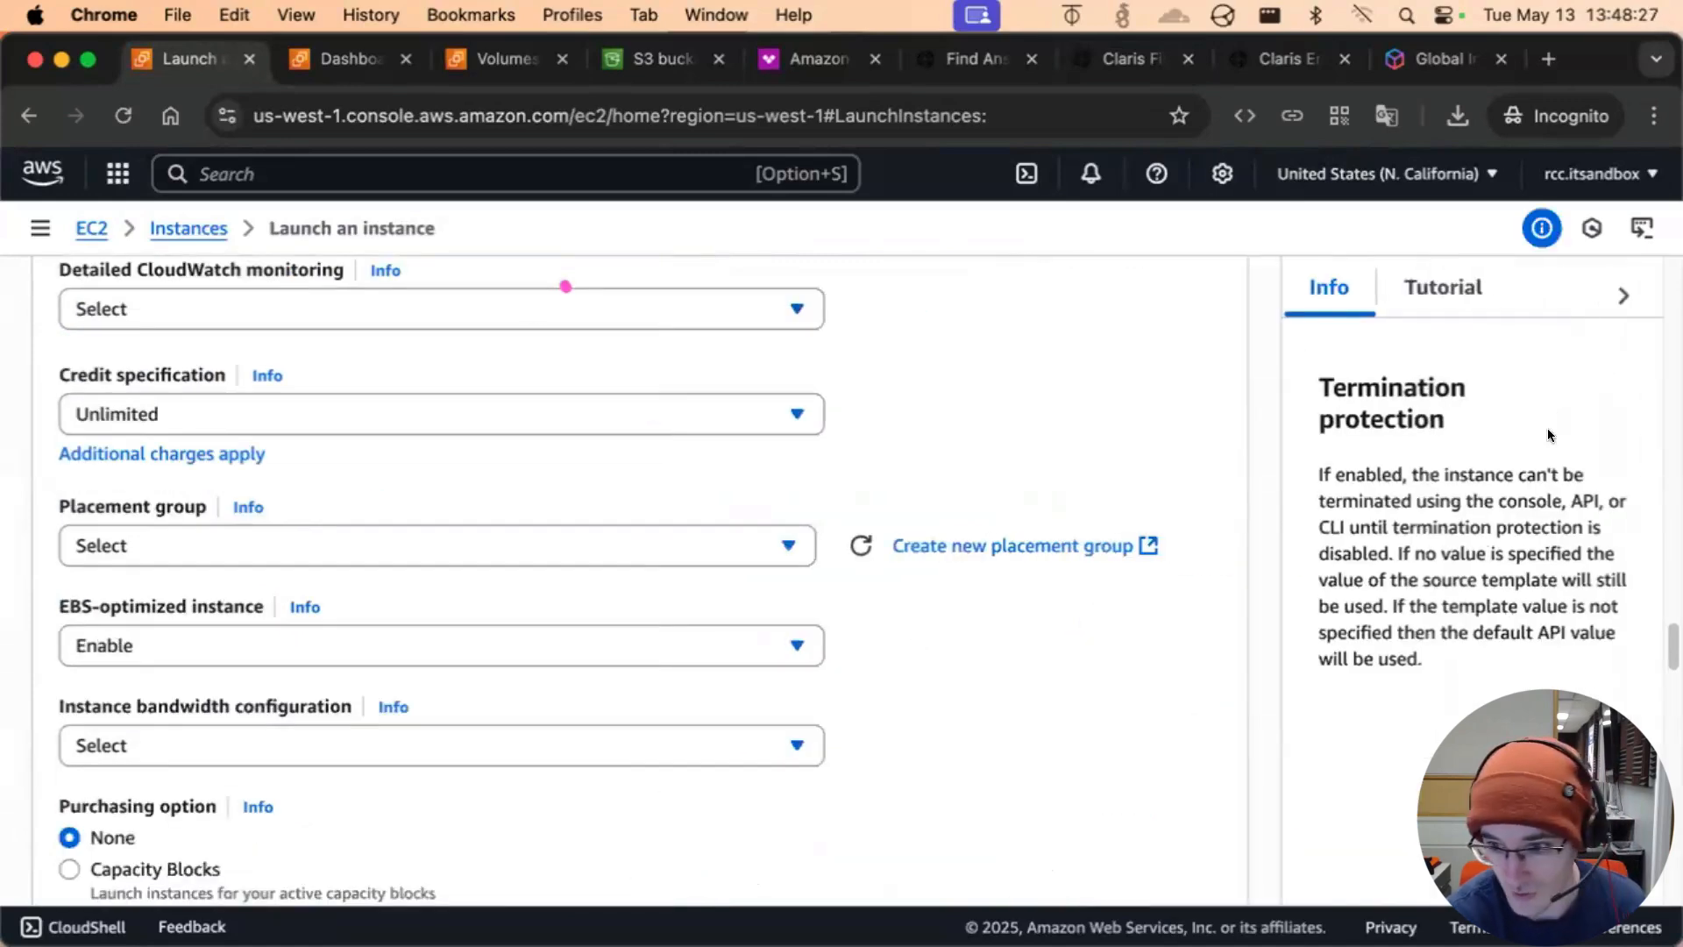
left_click_drag(1310, 459, 1476, 667)
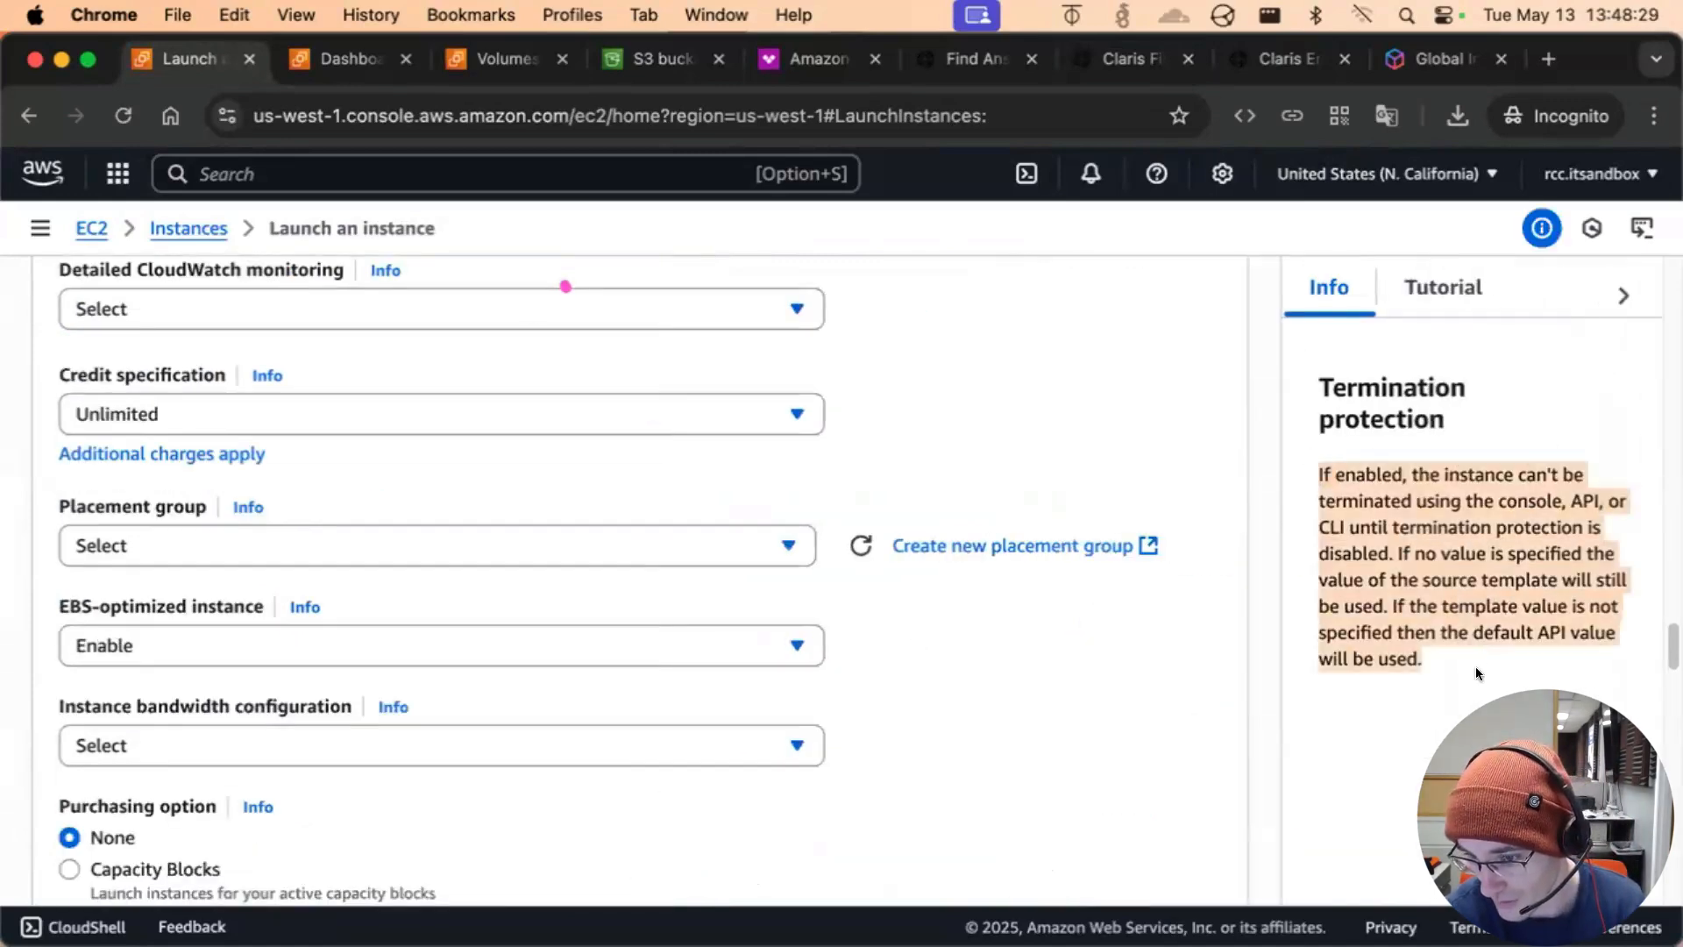
left_click(1475, 666)
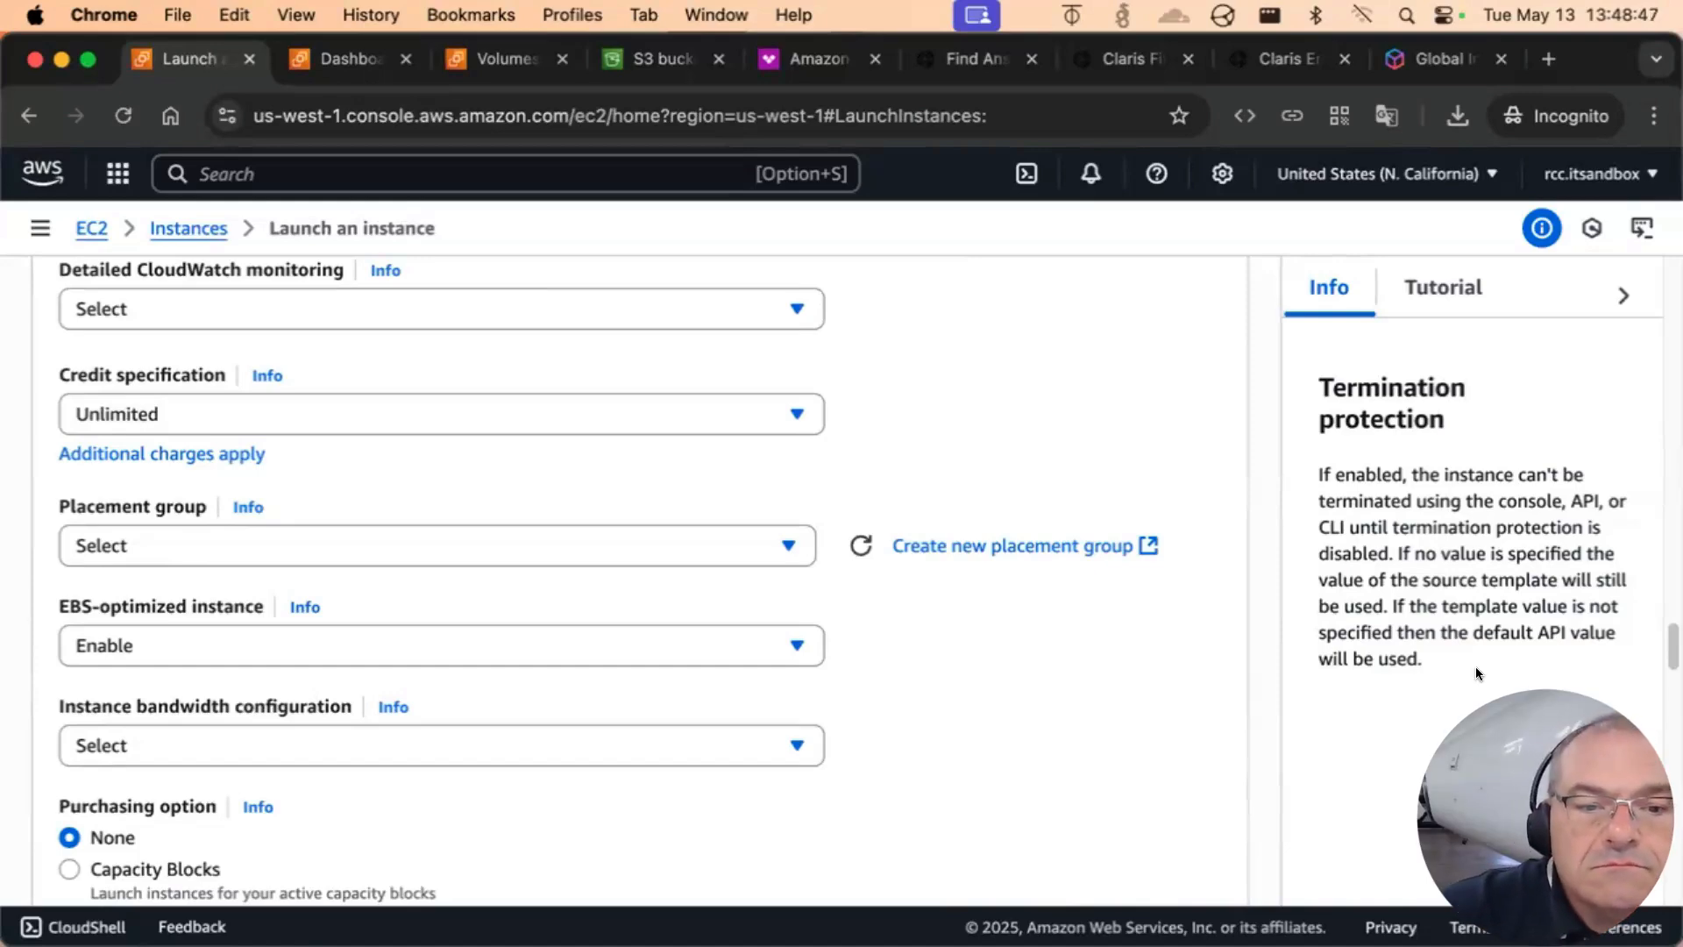
left_click(1622, 295)
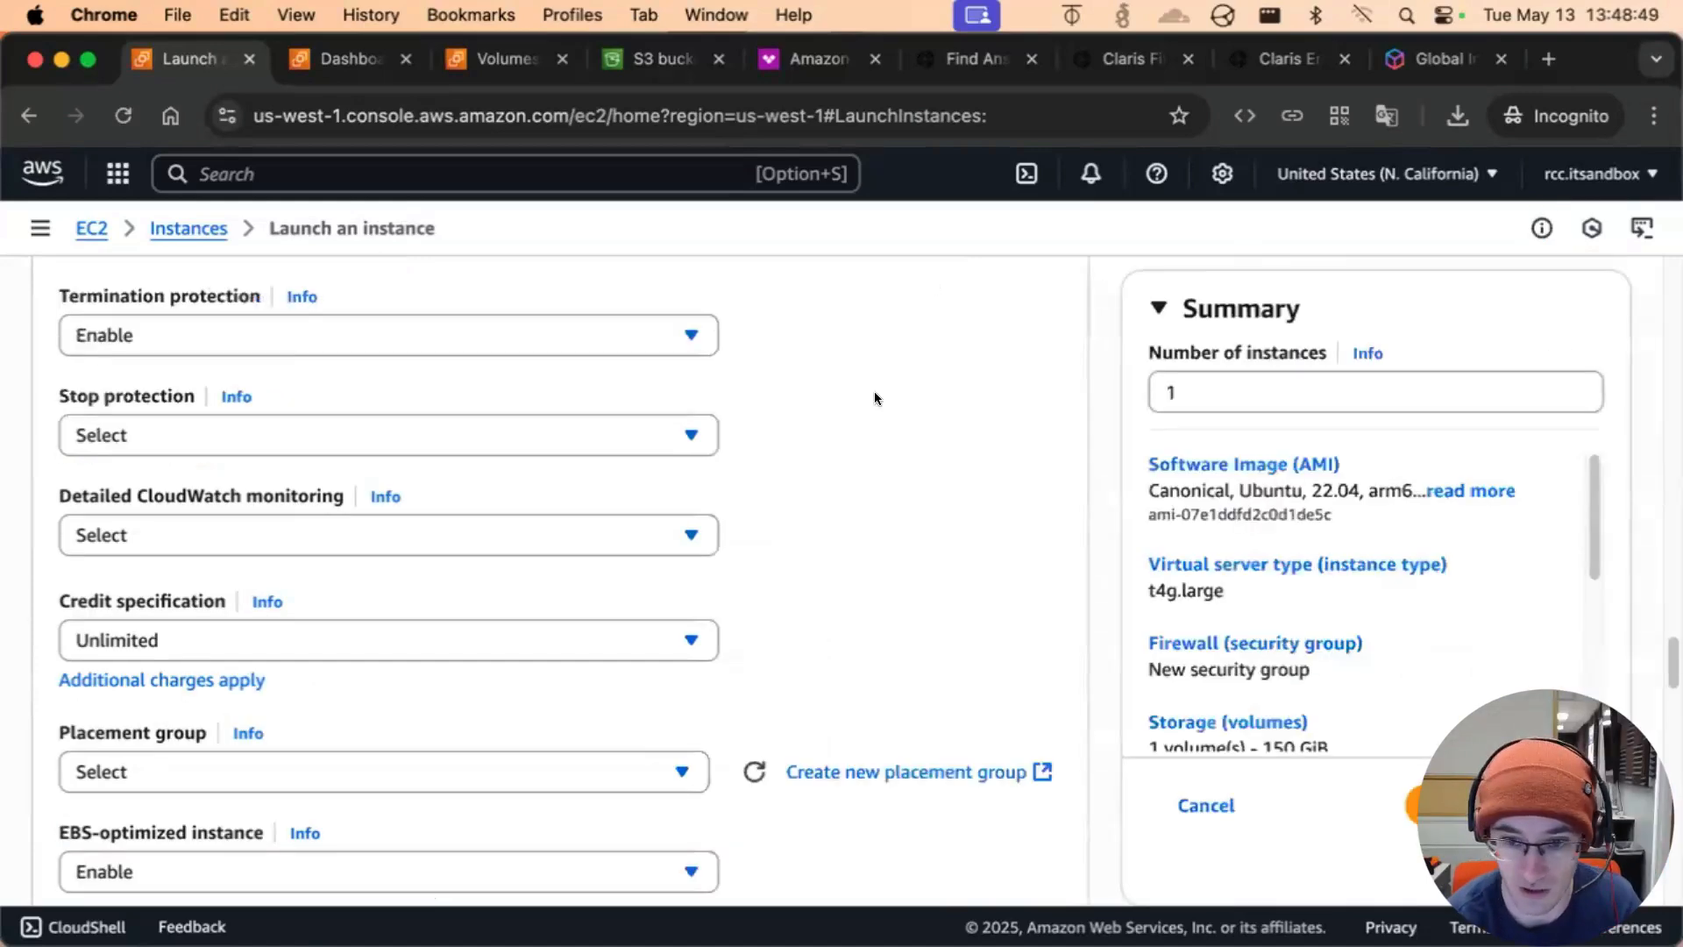
Review the remaining advanced details from stop protection and CloudWatch monitoring through metadata options and user data
scroll(1026, 390, "down", 5)
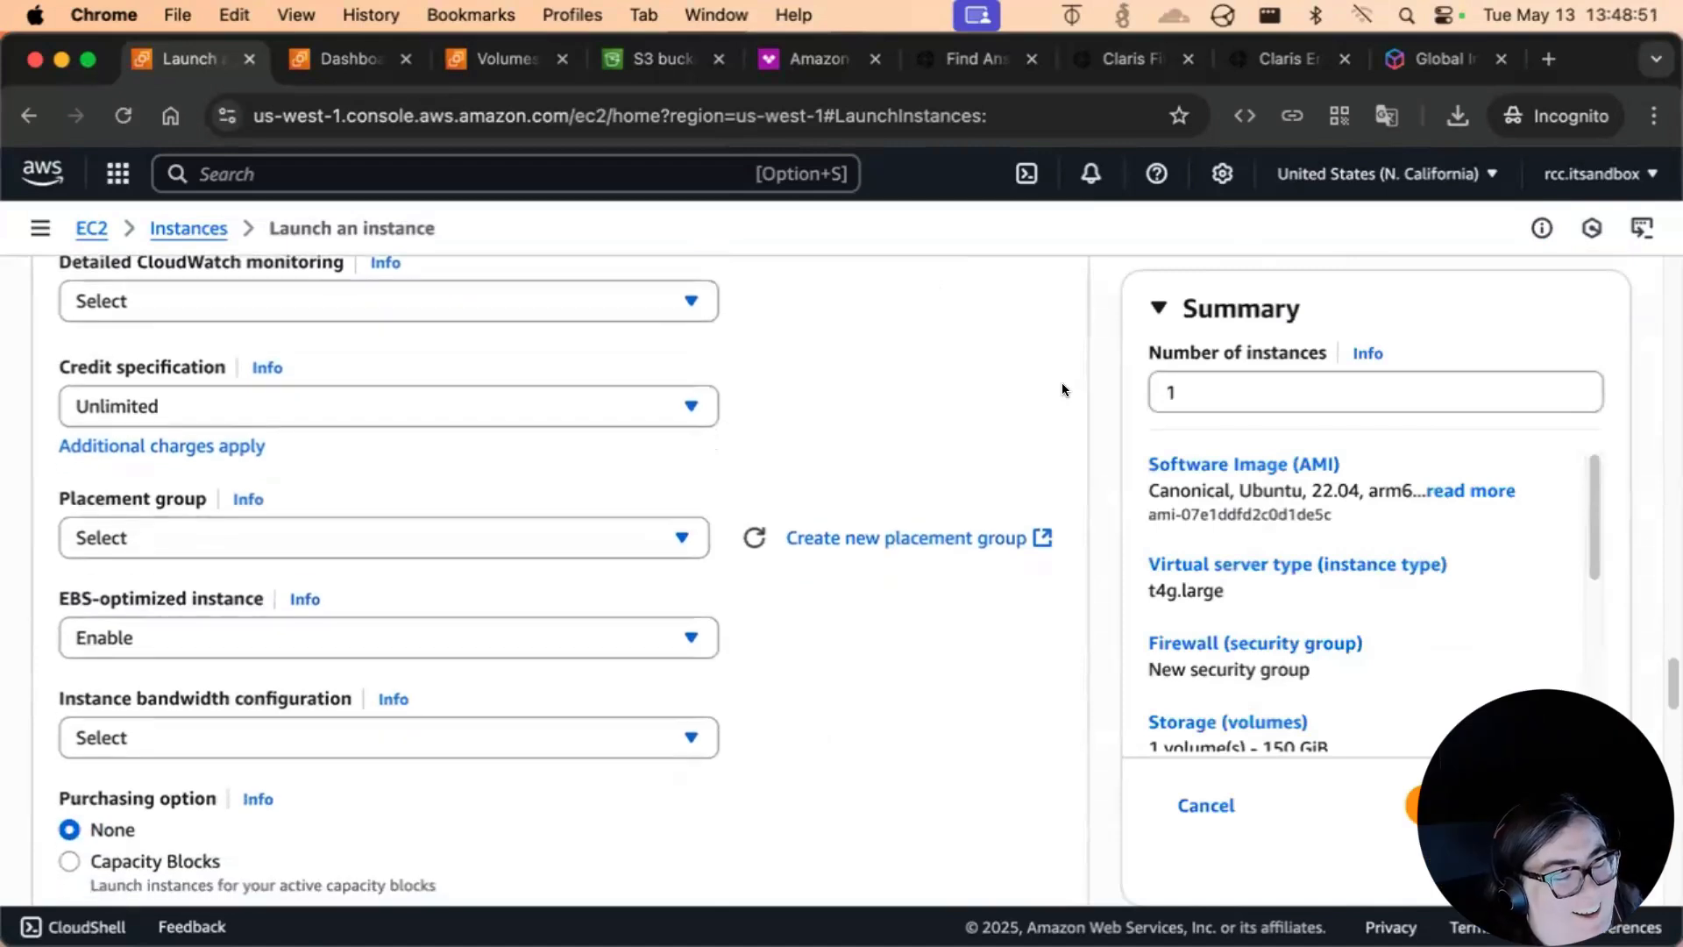
scroll(1077, 382, "up", 1)
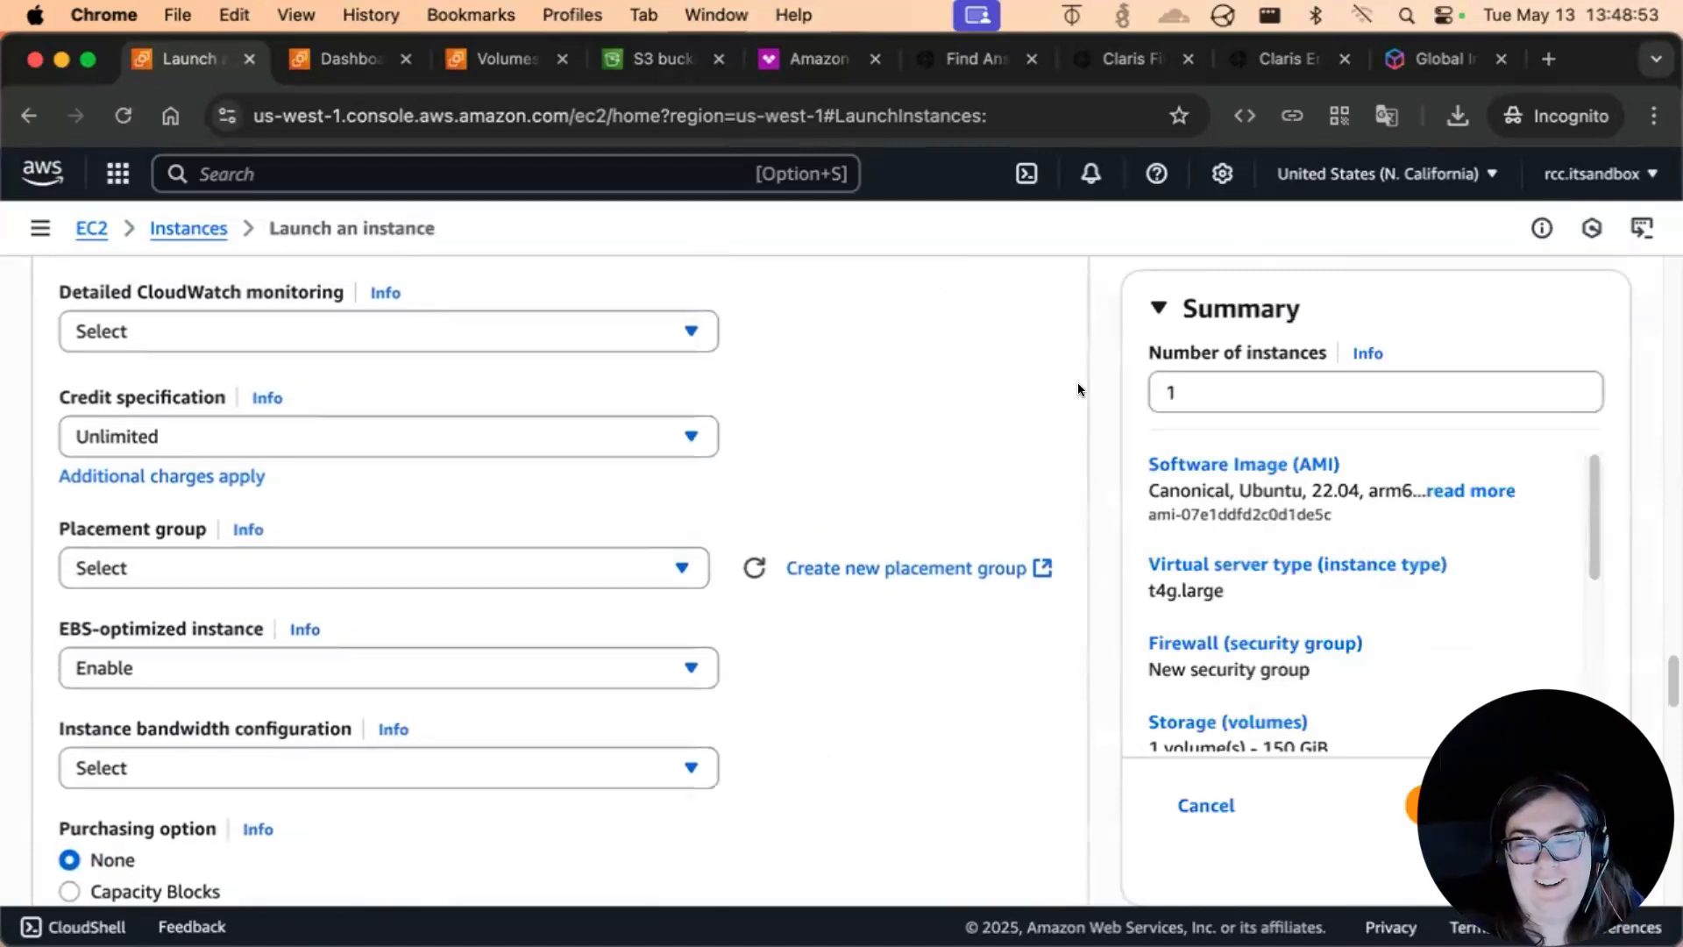
scroll(1076, 382, "down", 9)
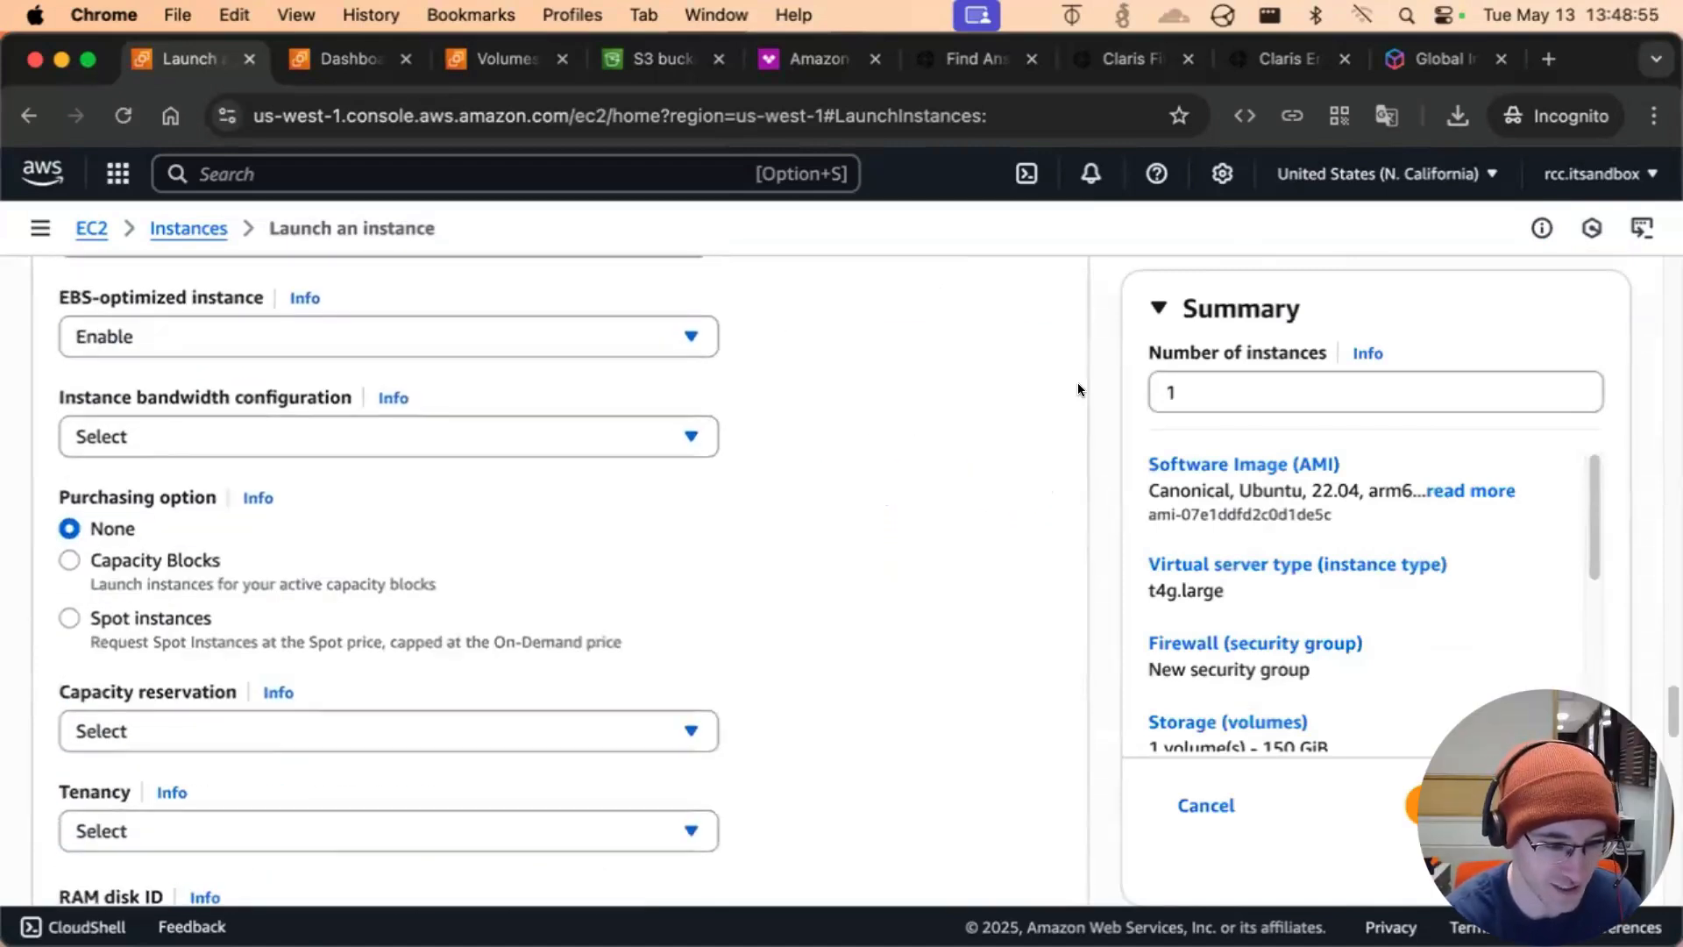
scroll(1077, 382, "down", 15)
scroll(1076, 382, "up", 2)
scroll(1076, 382, "down", 6)
scroll(1077, 383, "up", 1)
scroll(1077, 382, "down", 8)
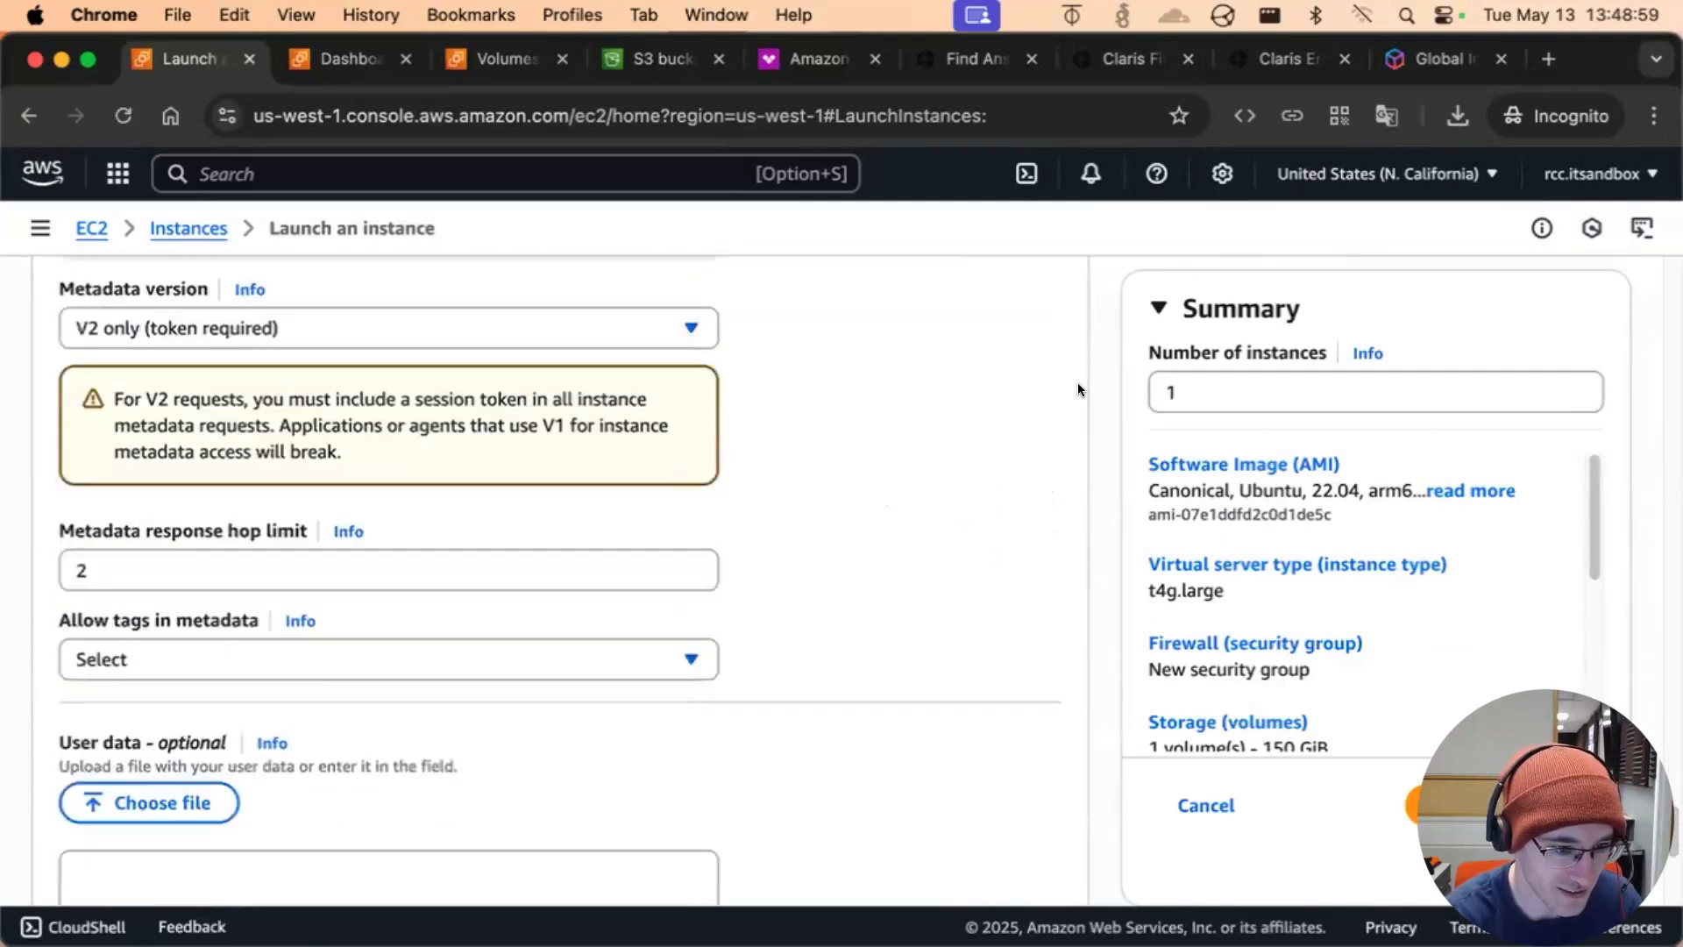
scroll(1076, 382, "down", 10)
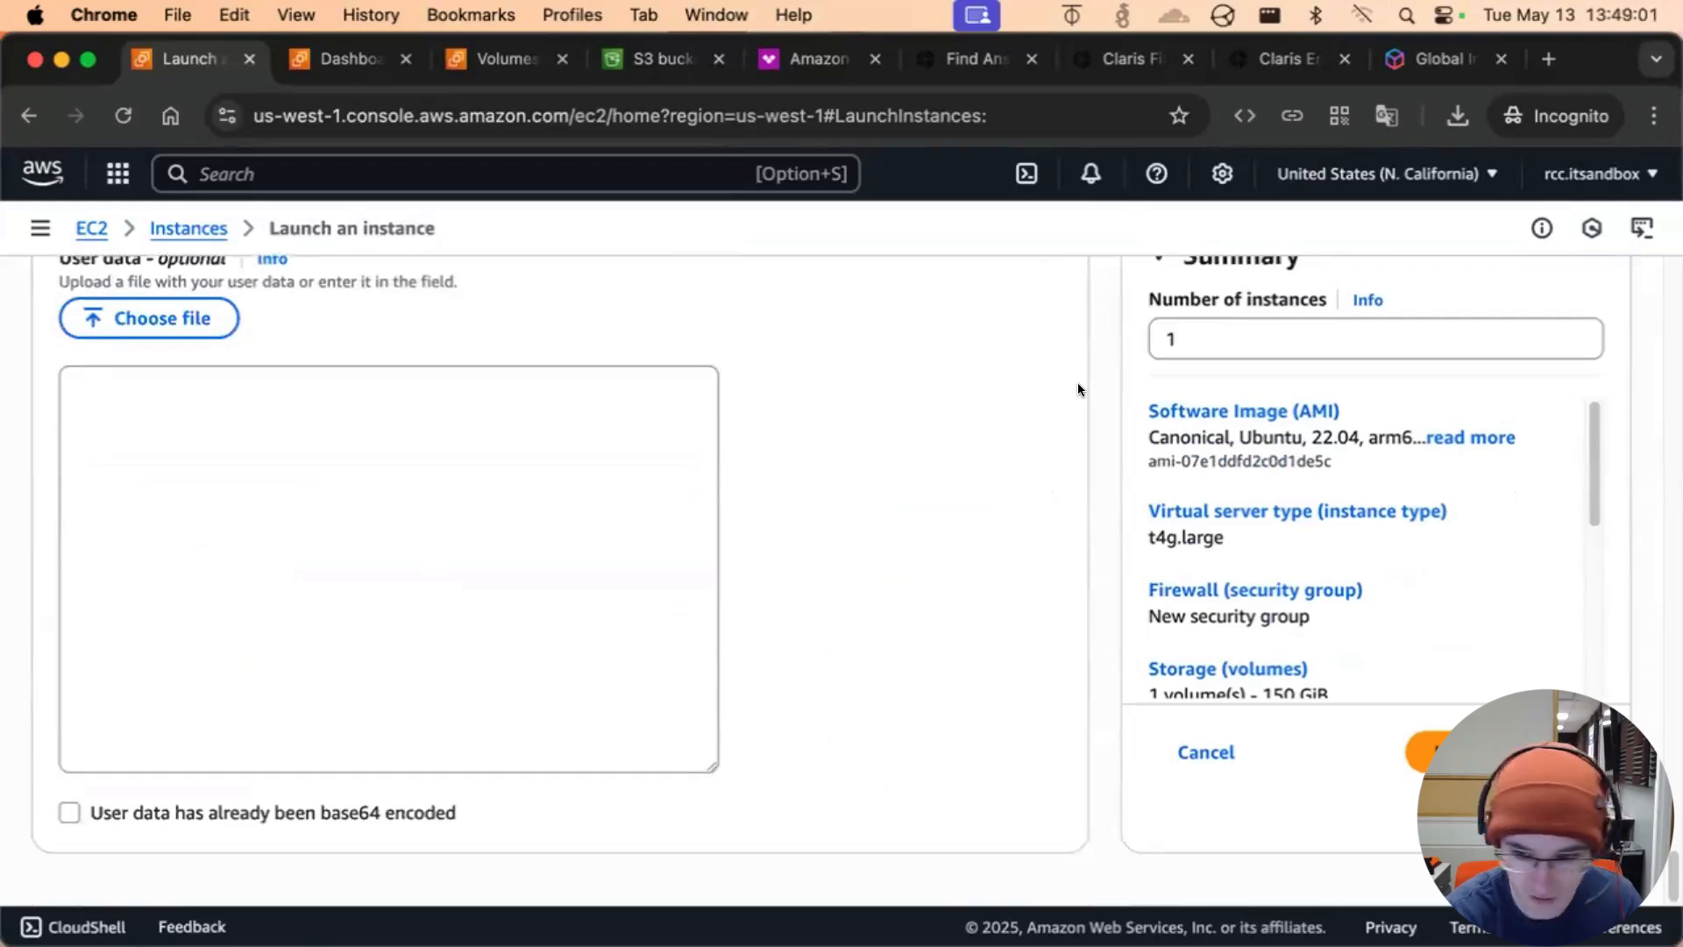
Return to the start of the launch form and dismiss the Free tier notice in the launch summary
scroll(1076, 382, "up", 20)
scroll(1077, 382, "up", 20)
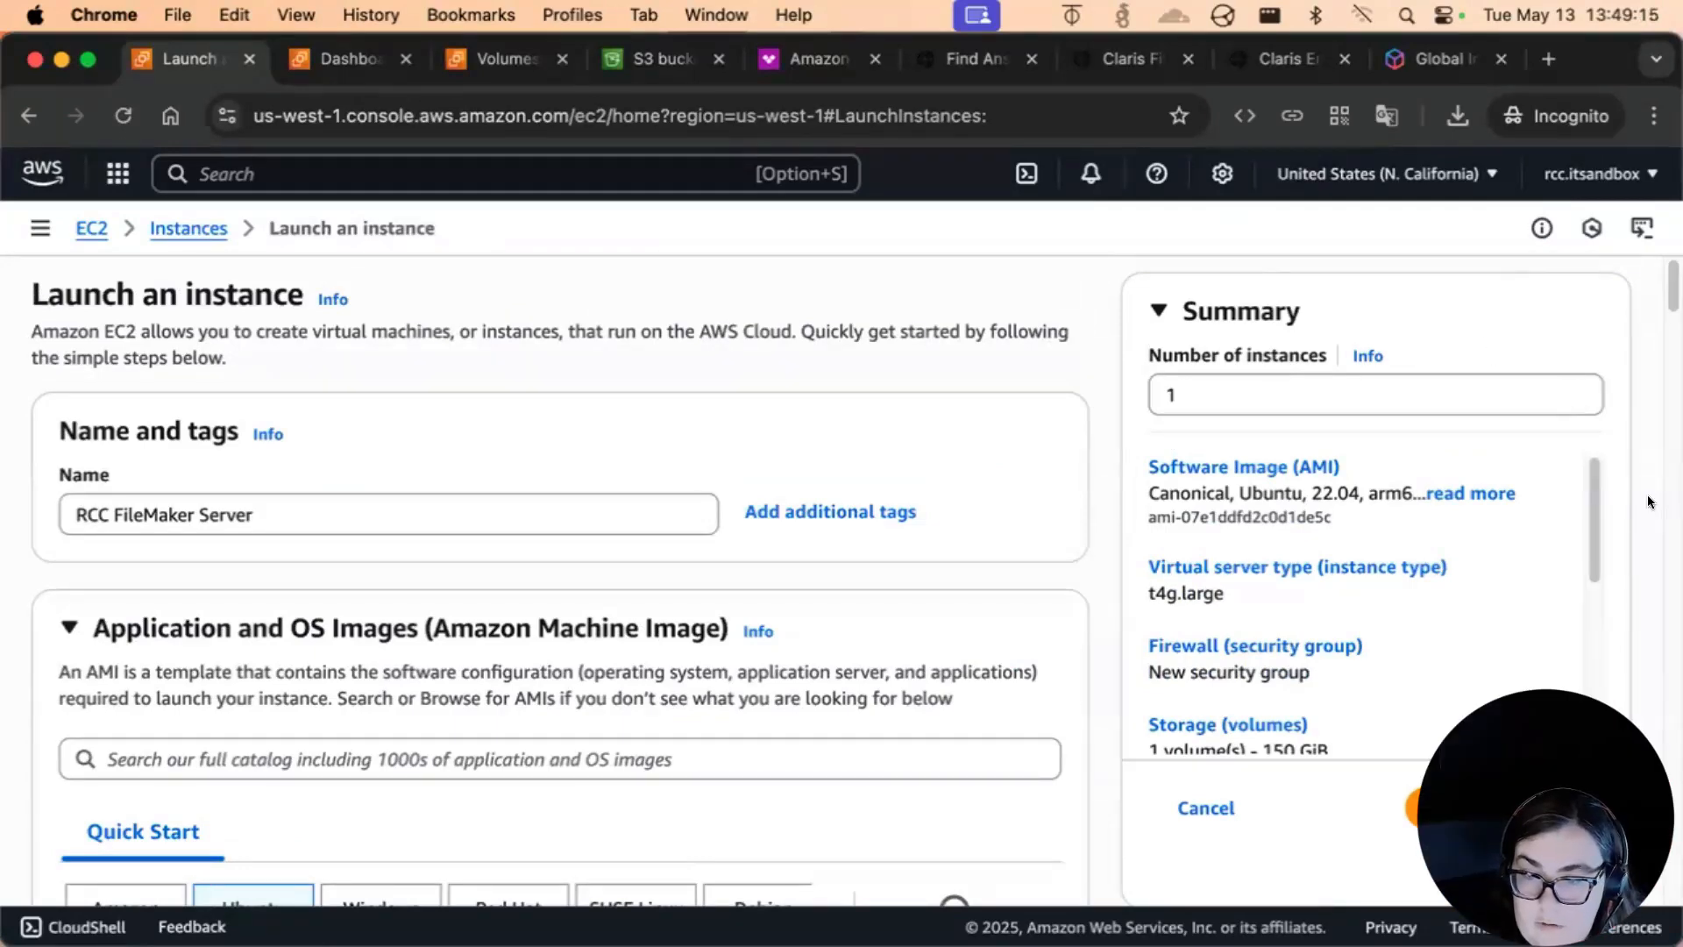
scroll(1591, 499, "down", 2)
scroll(1590, 477, "up", 2)
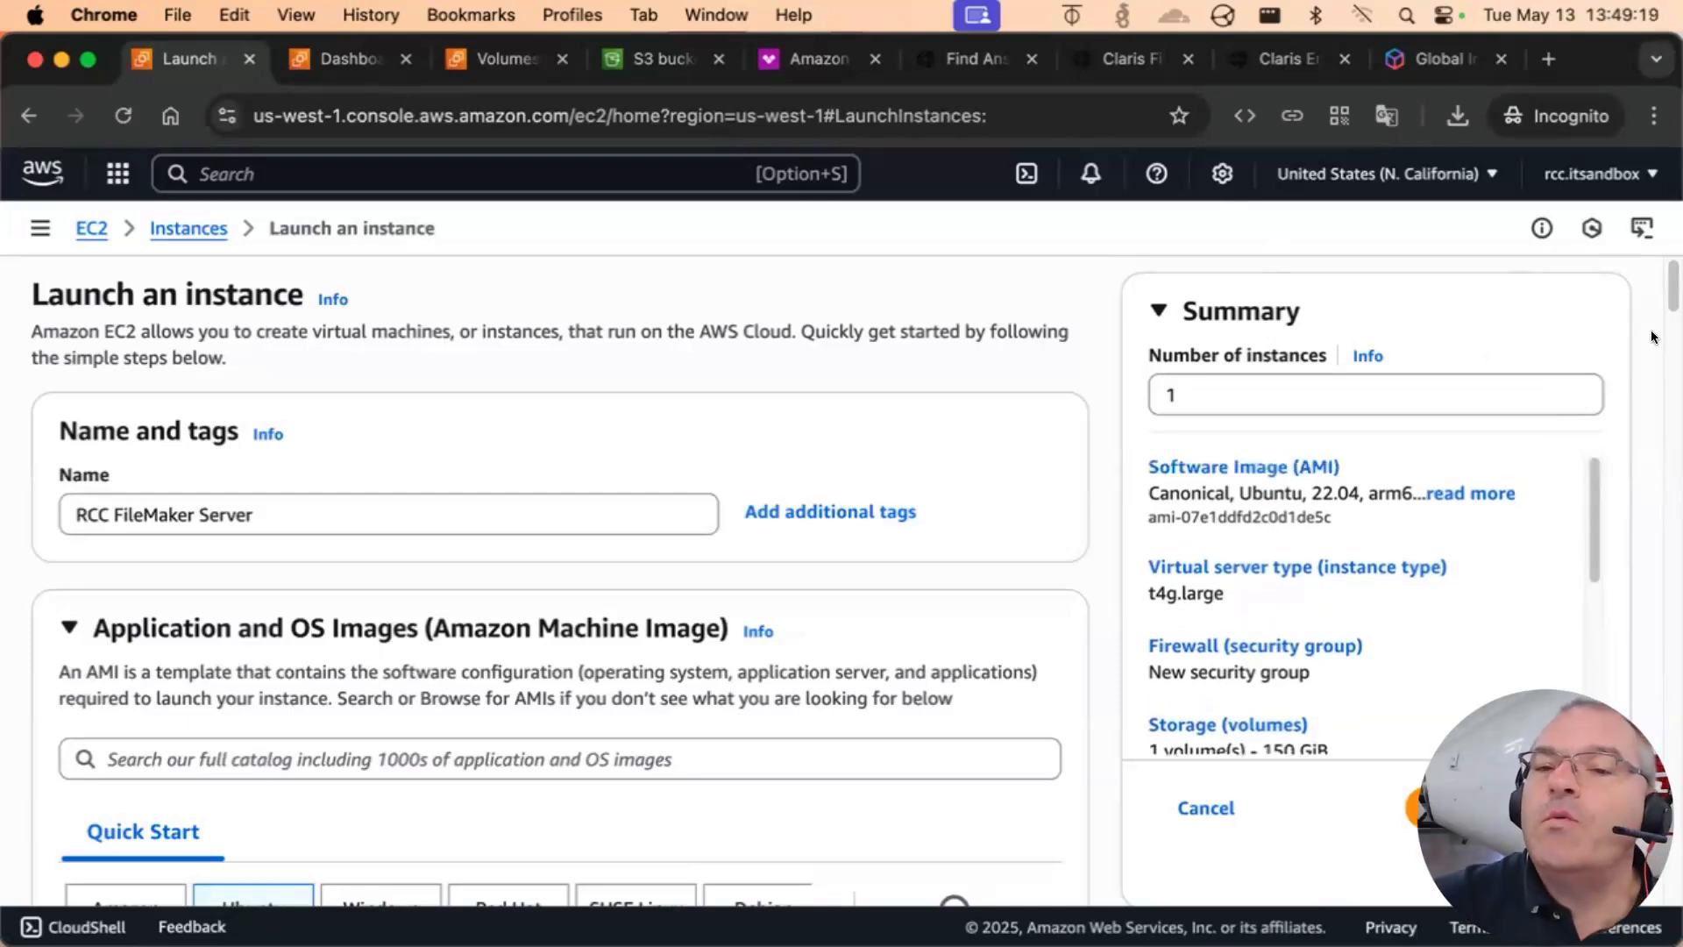
scroll(1476, 517, "down", 2)
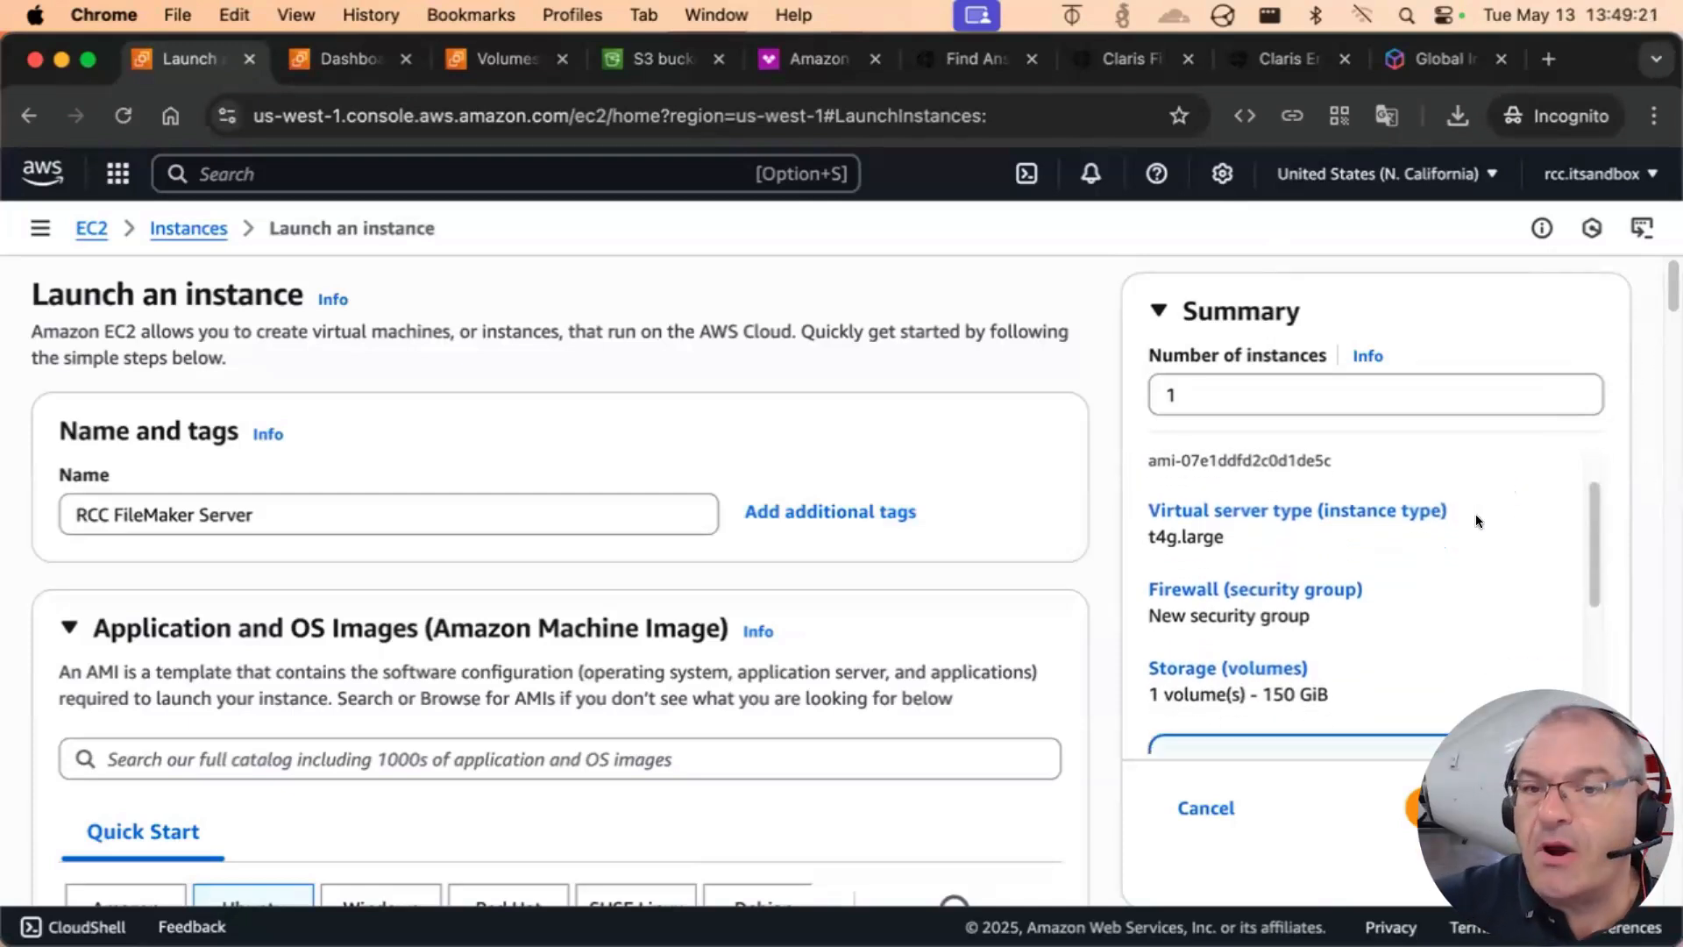
scroll(1475, 517, "down", 5)
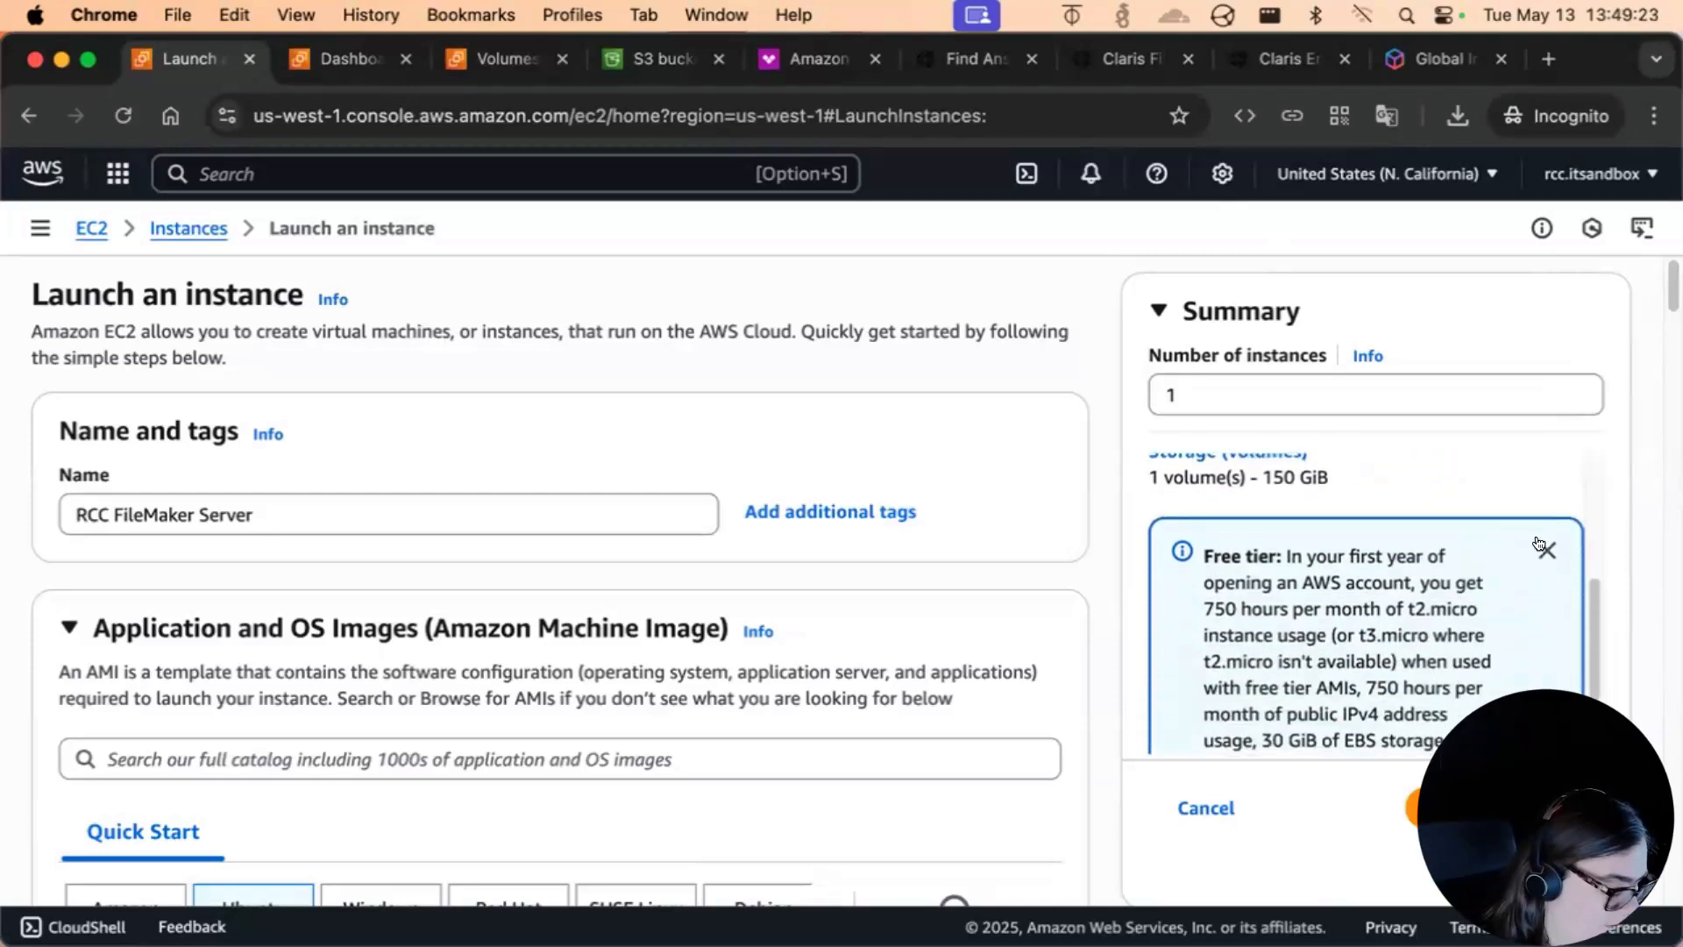
left_click(1545, 549)
scroll(1588, 536, "up", 1)
scroll(1587, 618, "down", 1)
scroll(1587, 474, "up", 1)
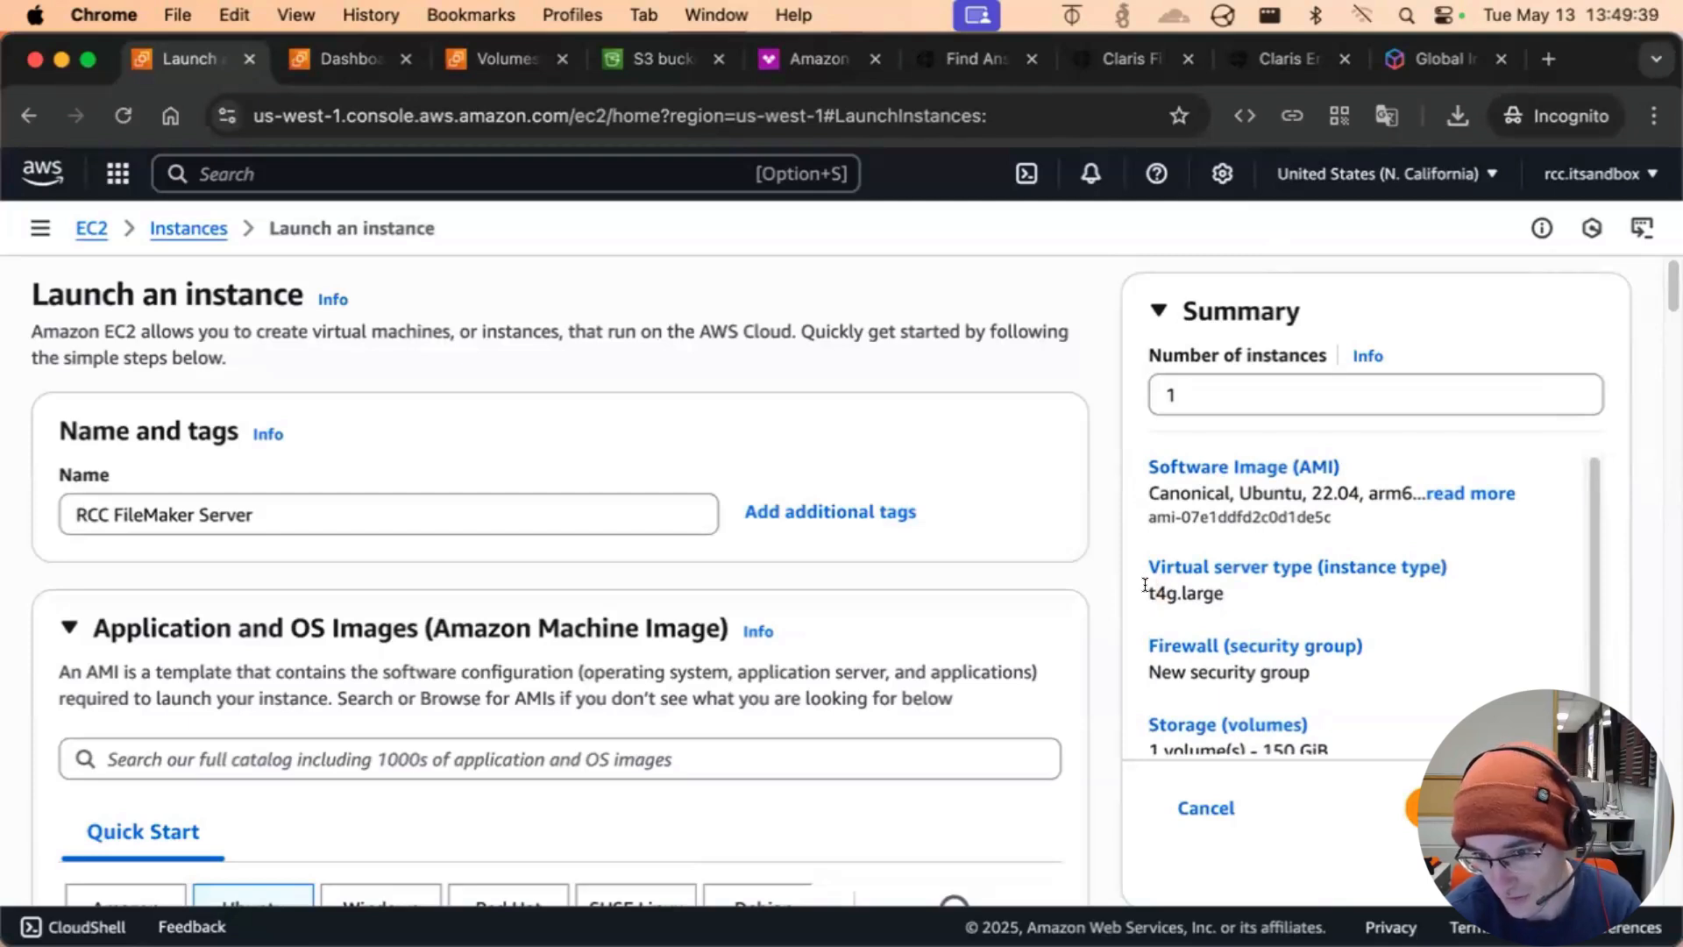
Review the virtual server type listed in the launch summary
left_click_drag(1143, 584, 1168, 584)
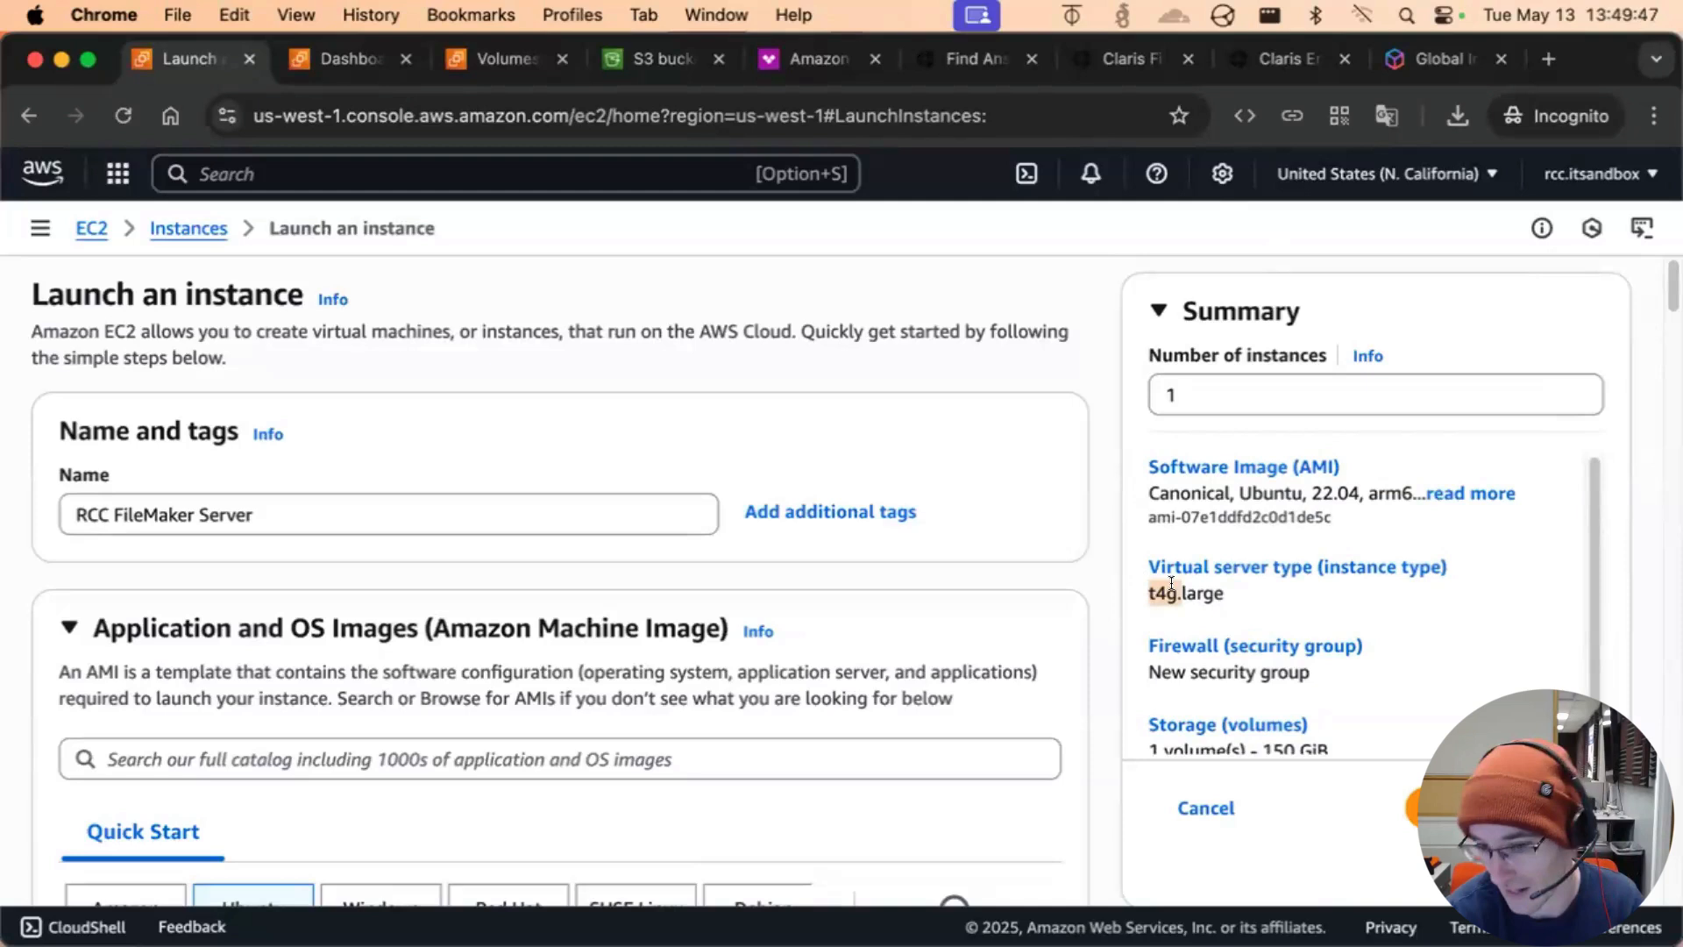
left_click(1172, 584)
left_click_drag(1148, 585, 1223, 586)
left_click(1189, 584)
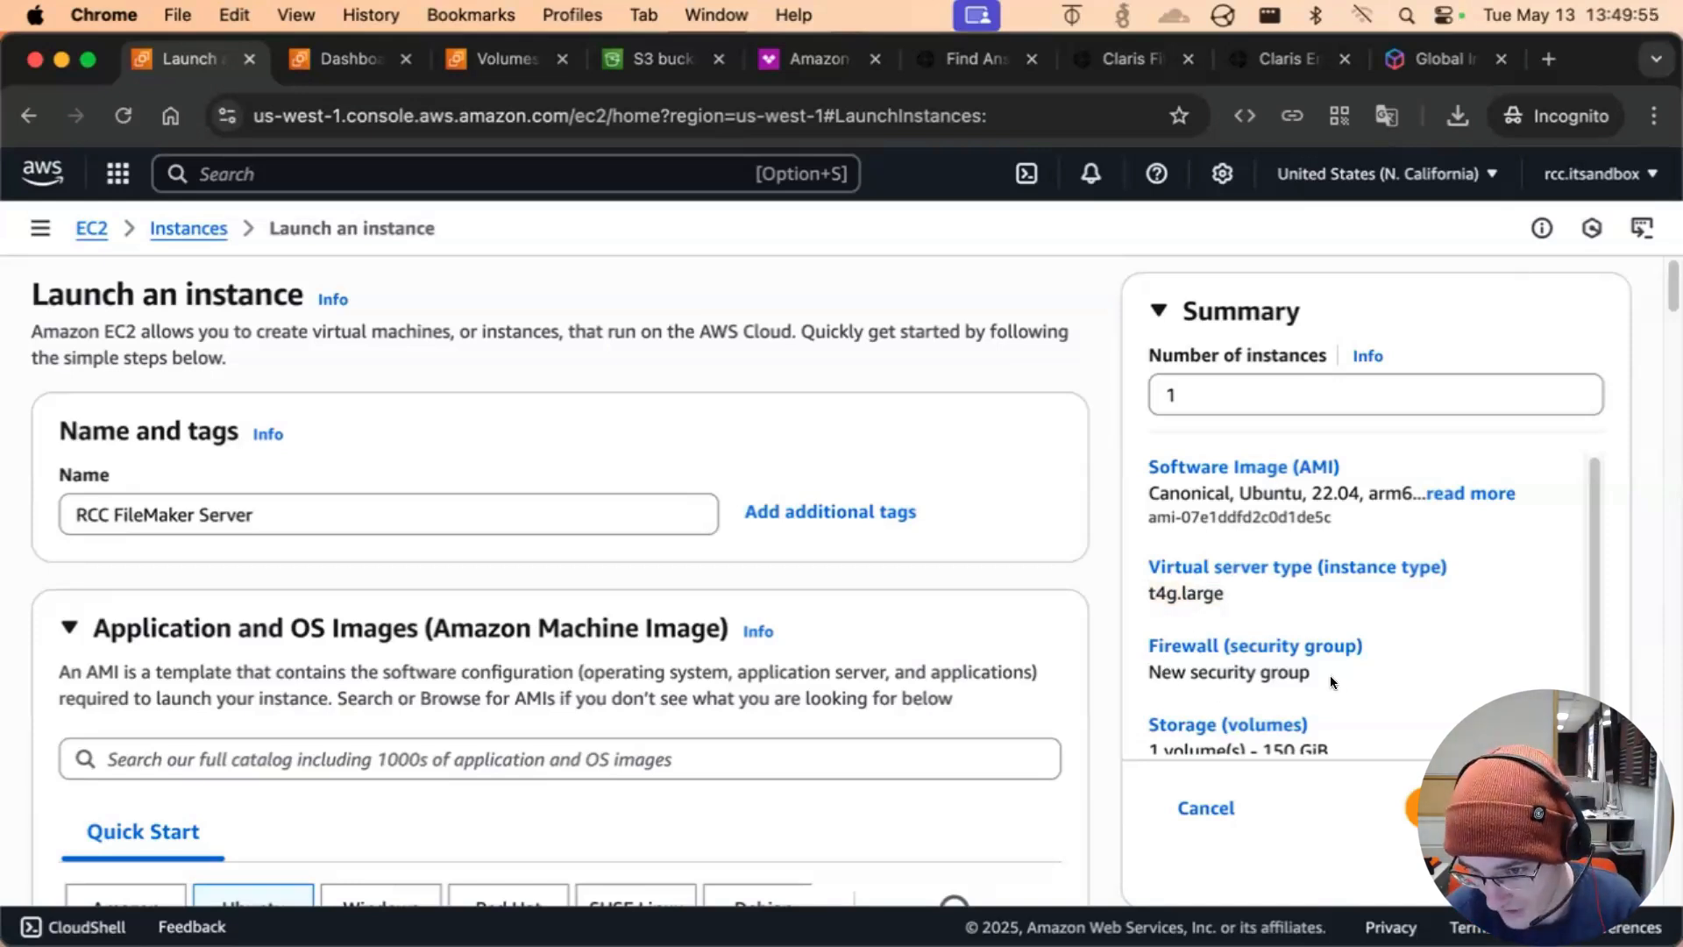
Launch the configured instance and expand its launch log
scroll(1289, 684, "down", 1)
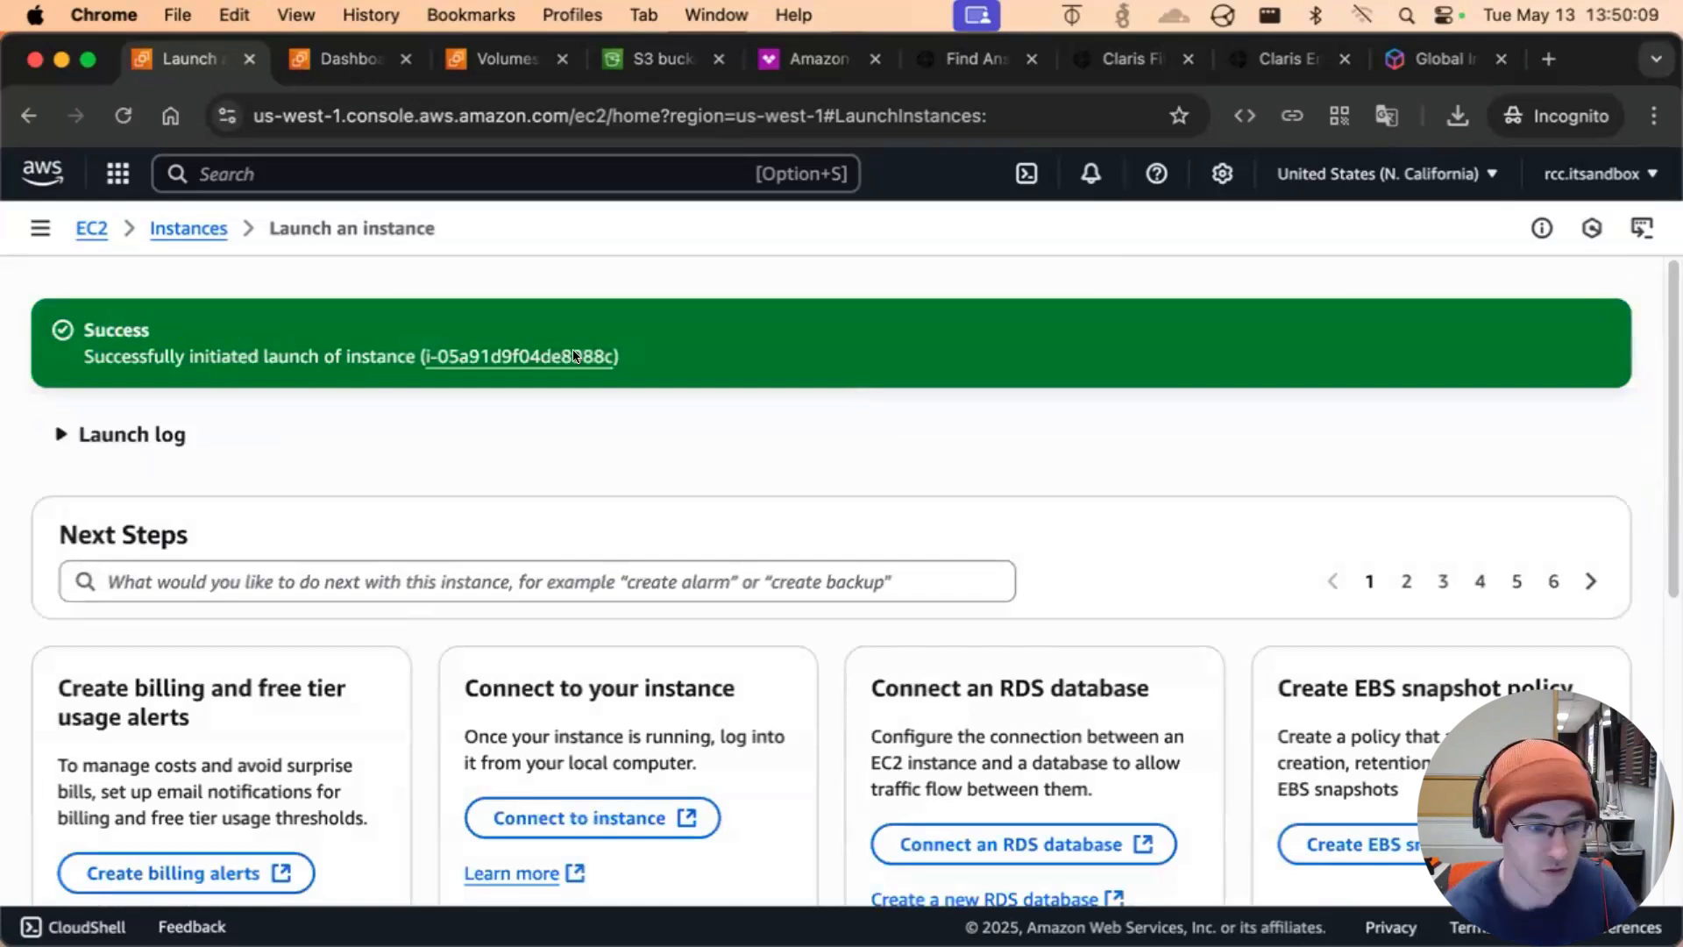
left_click(122, 435)
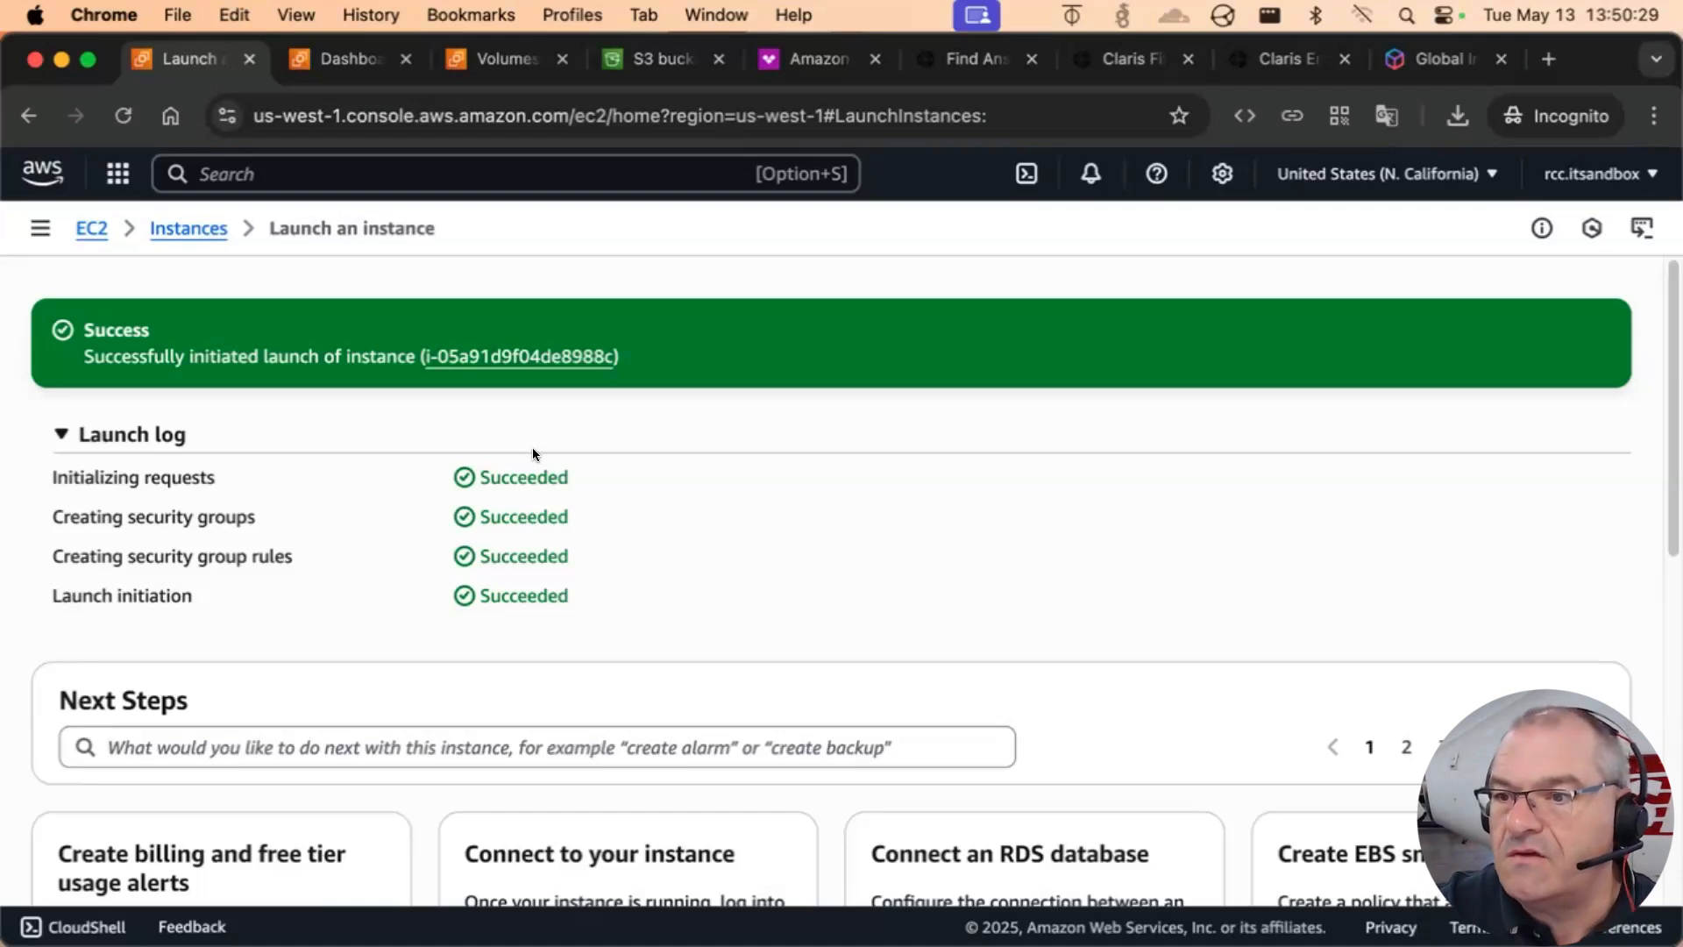
View the list of available AWS regions and close it without changing the region
left_click(1363, 169)
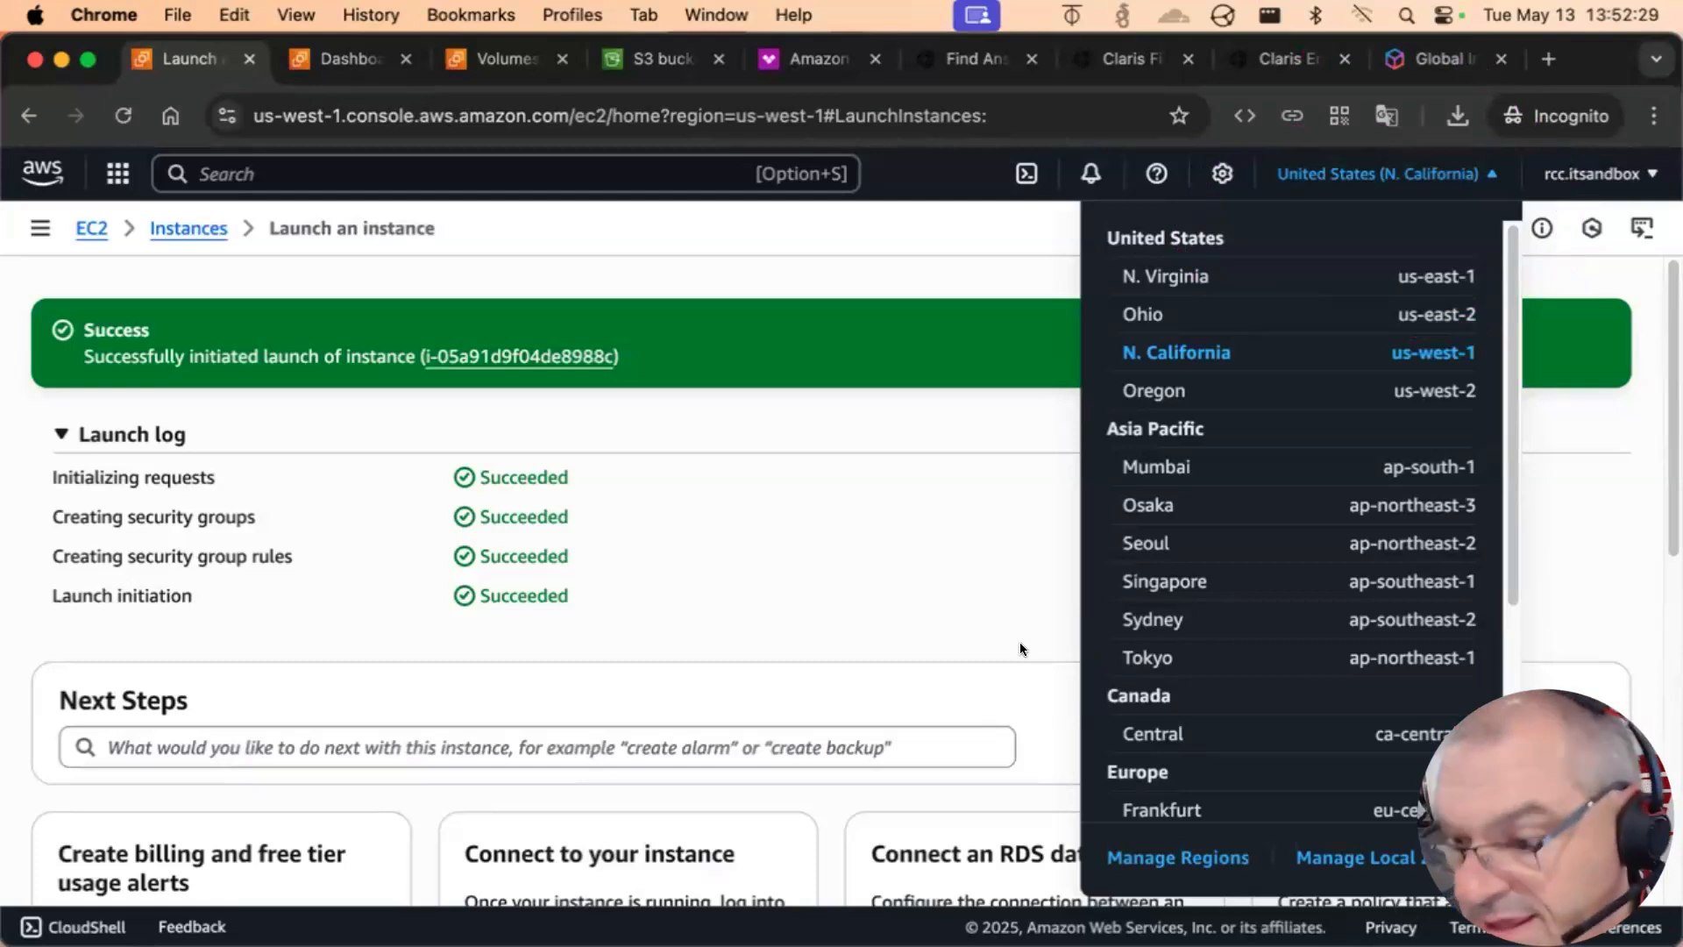
left_click(1014, 622)
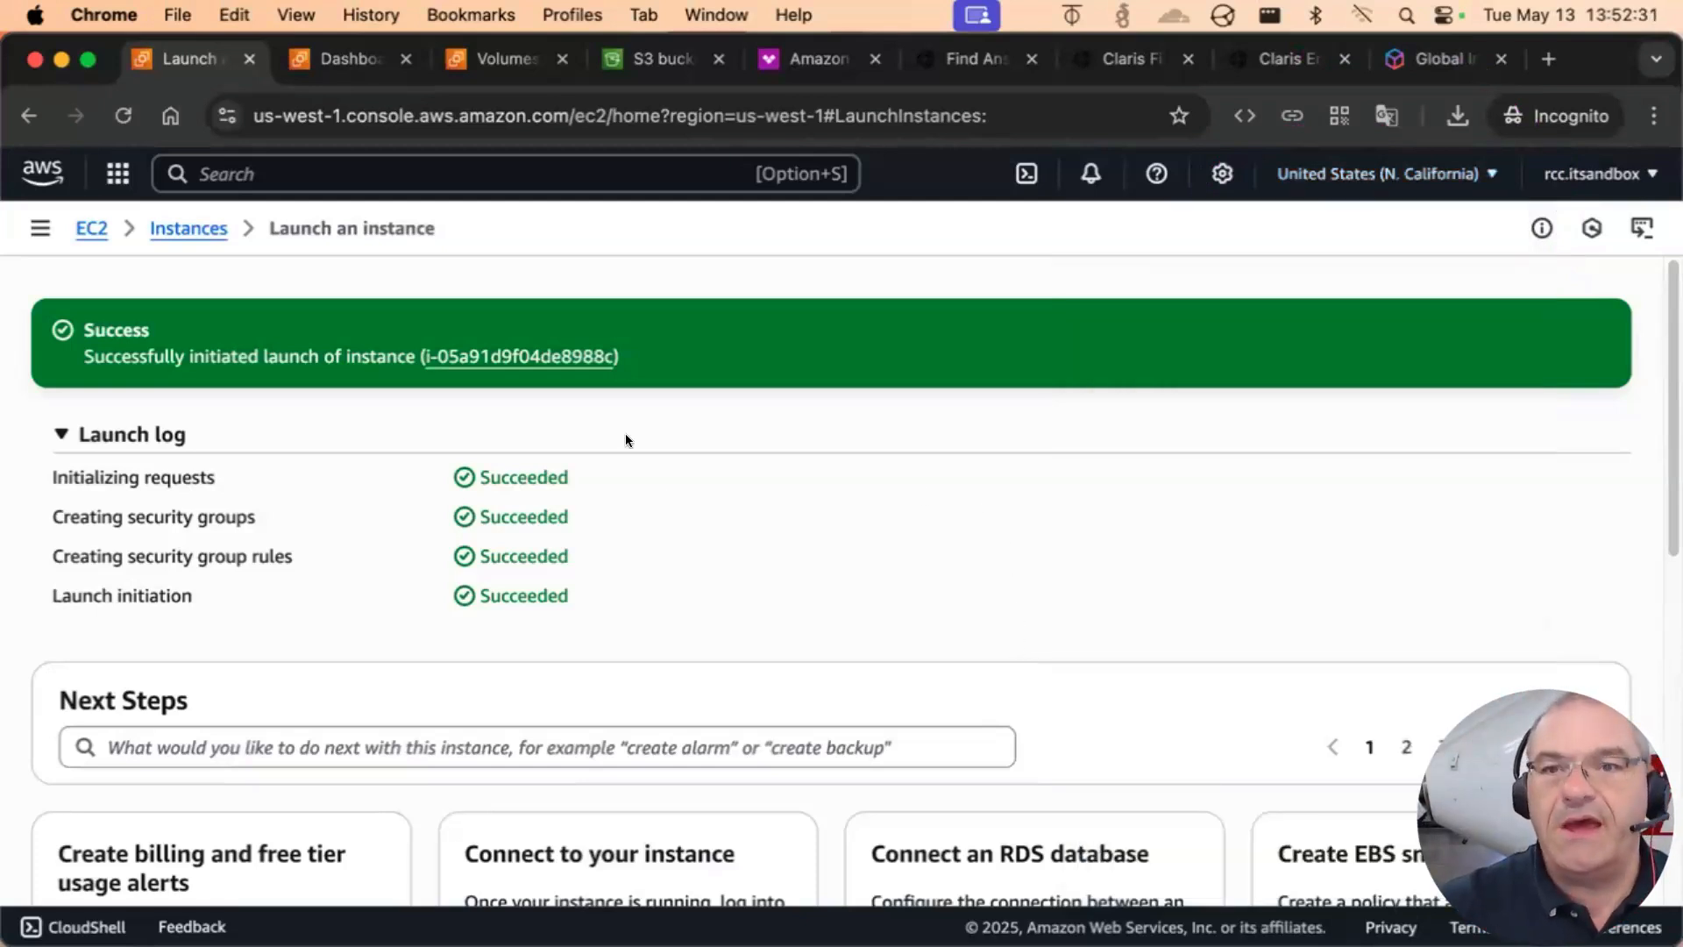
Open the newly launched instance in the Instances list, widen its Name column and collapse the EC2 navigation pane
left_click(532, 355)
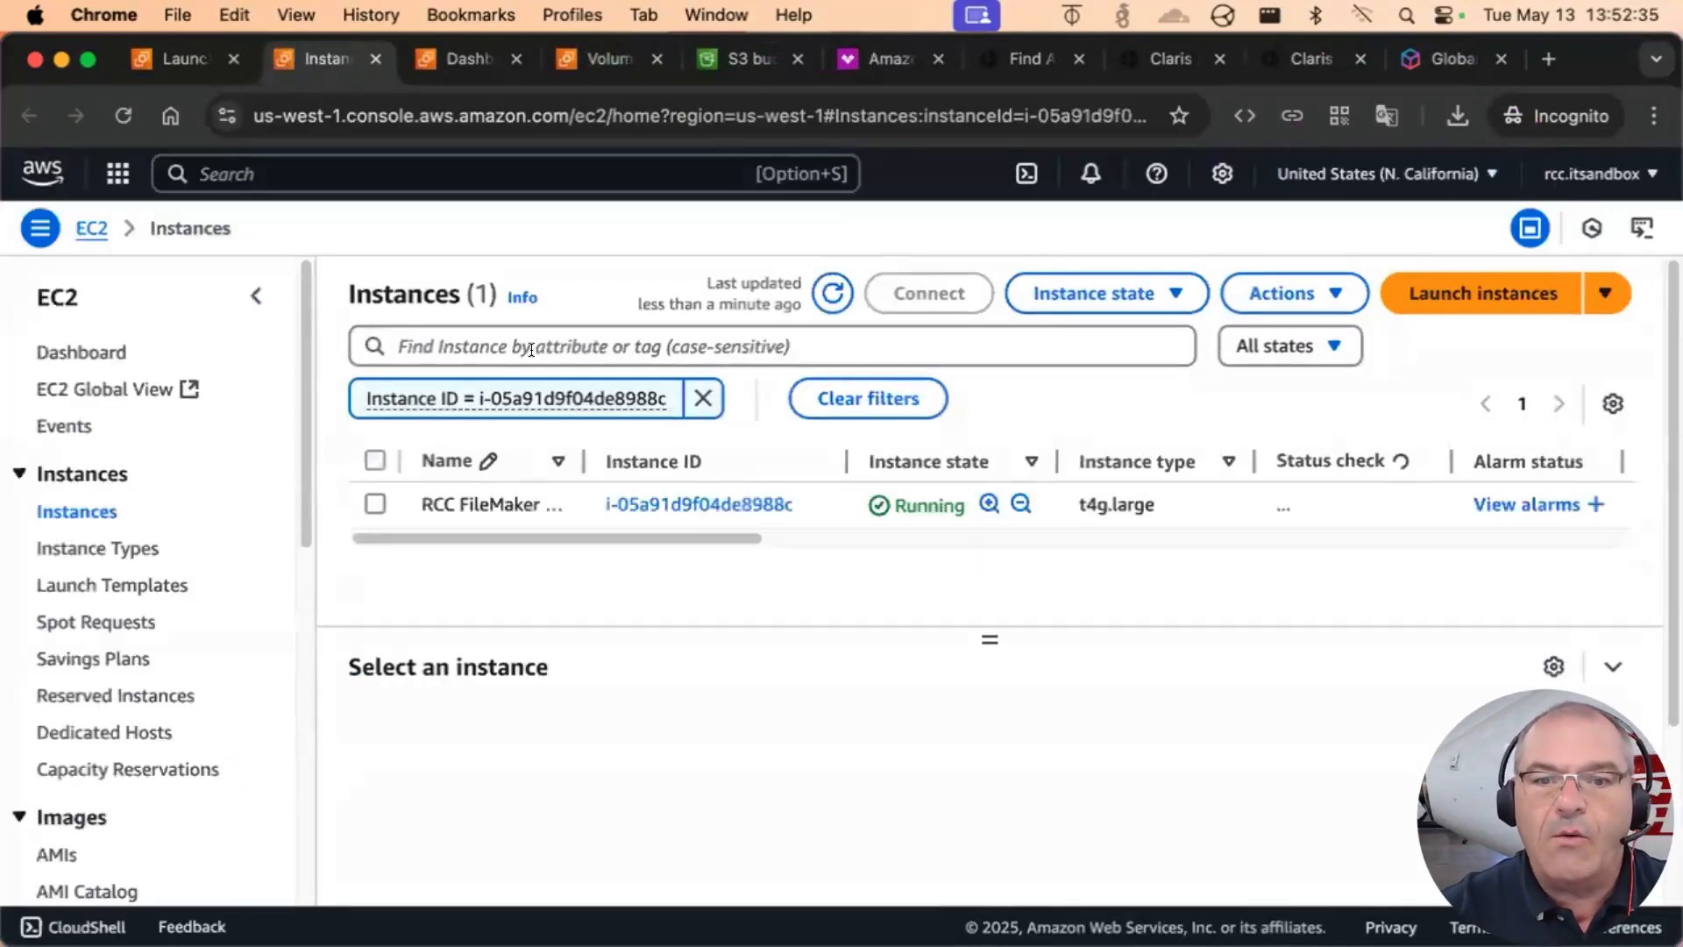
mouse_move(583, 461)
left_mouse_down()
mouse_move(689, 454)
mouse_move(659, 454)
left_mouse_up()
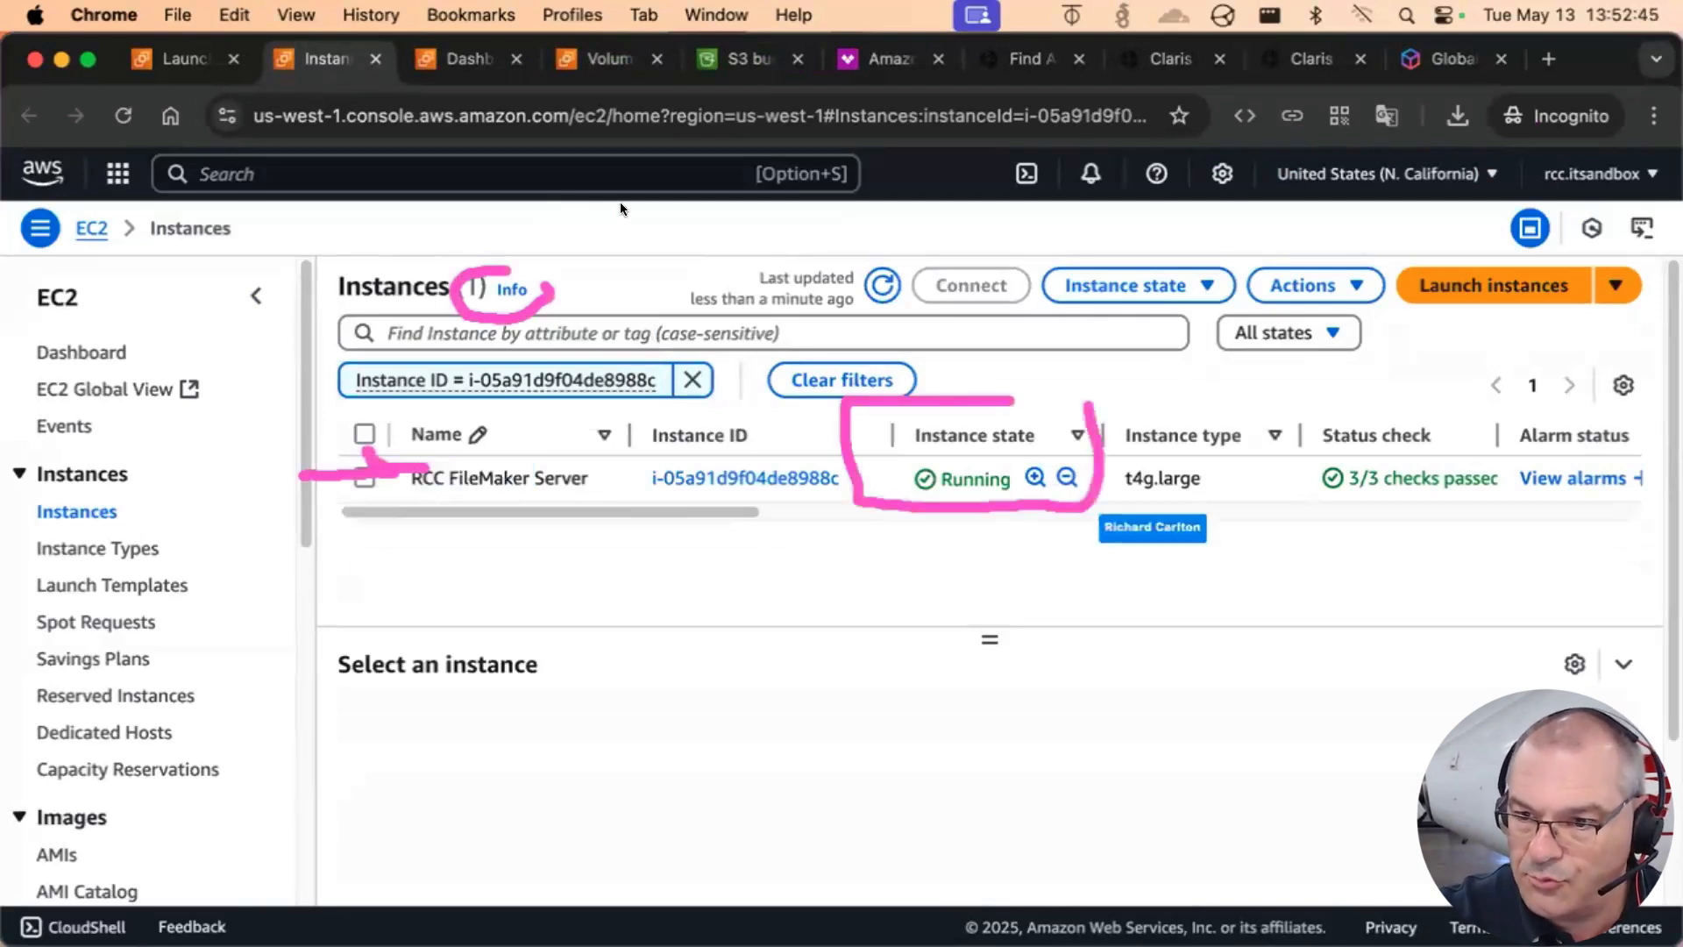
left_click(251, 290)
Examine the RCC FileMaker Server instance's network columns and highlight its public IPv4 address
left_click_drag(556, 507, 824, 508)
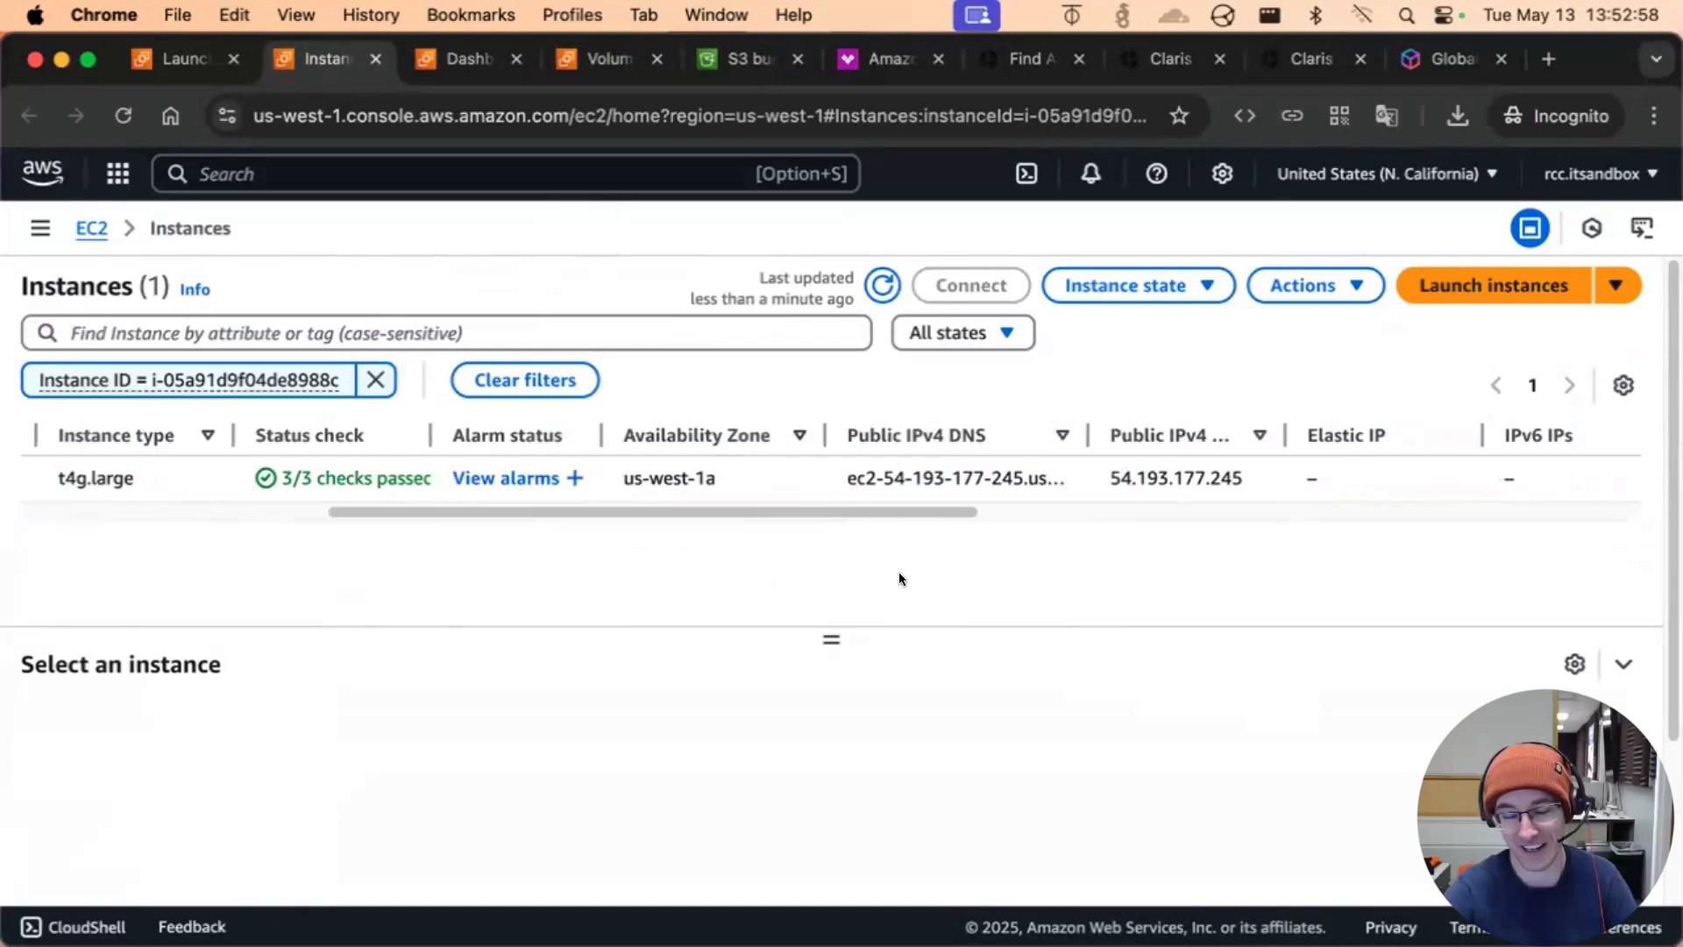
left_click_drag(849, 508, 794, 516)
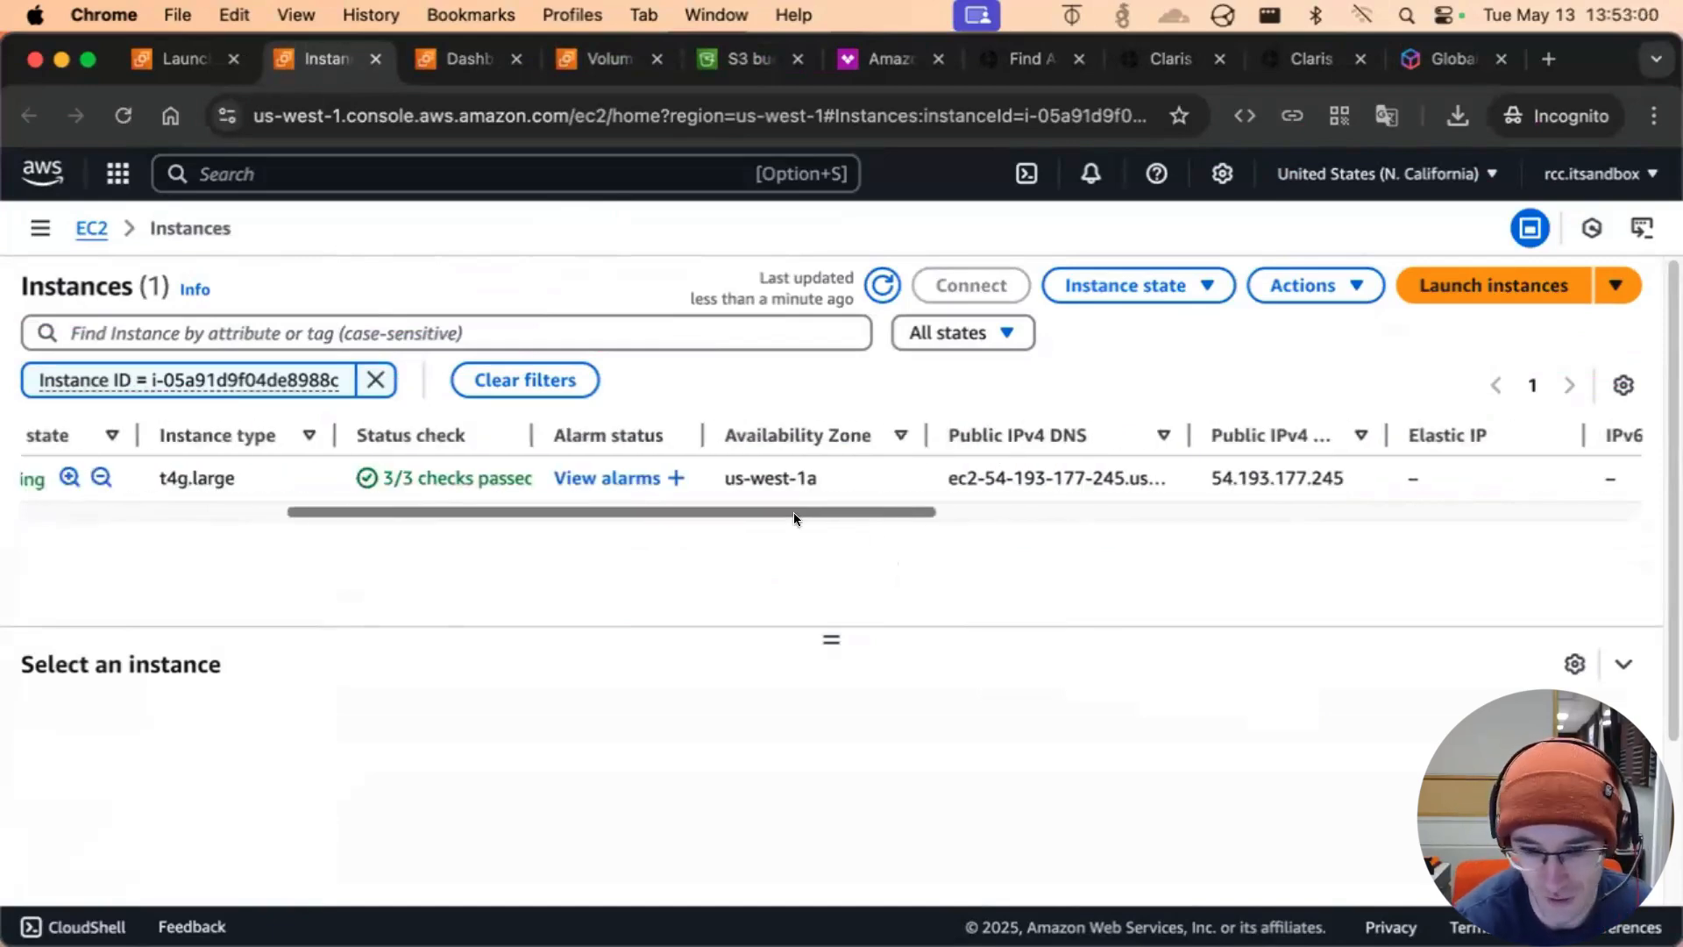
scroll(789, 509, "right", 2)
scroll(868, 515, "right", 10)
left_click_drag(990, 478, 856, 478)
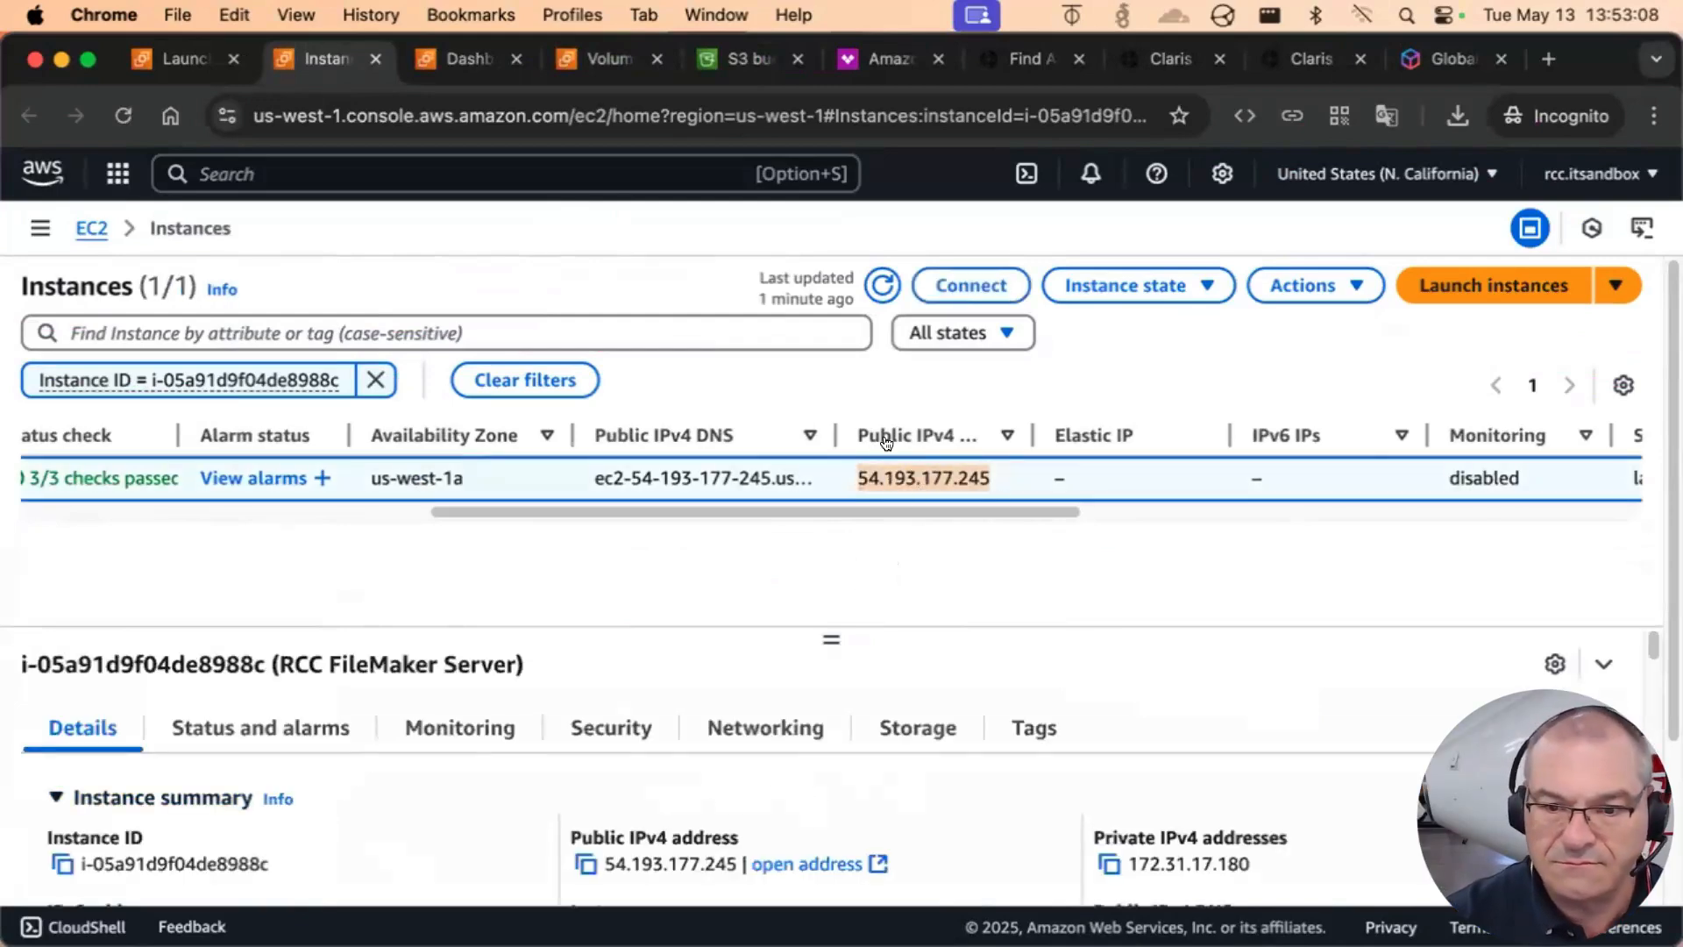
Check the instance's Elastic IP, monitoring, security group name and key name columns
scroll(851, 507, "right", 6)
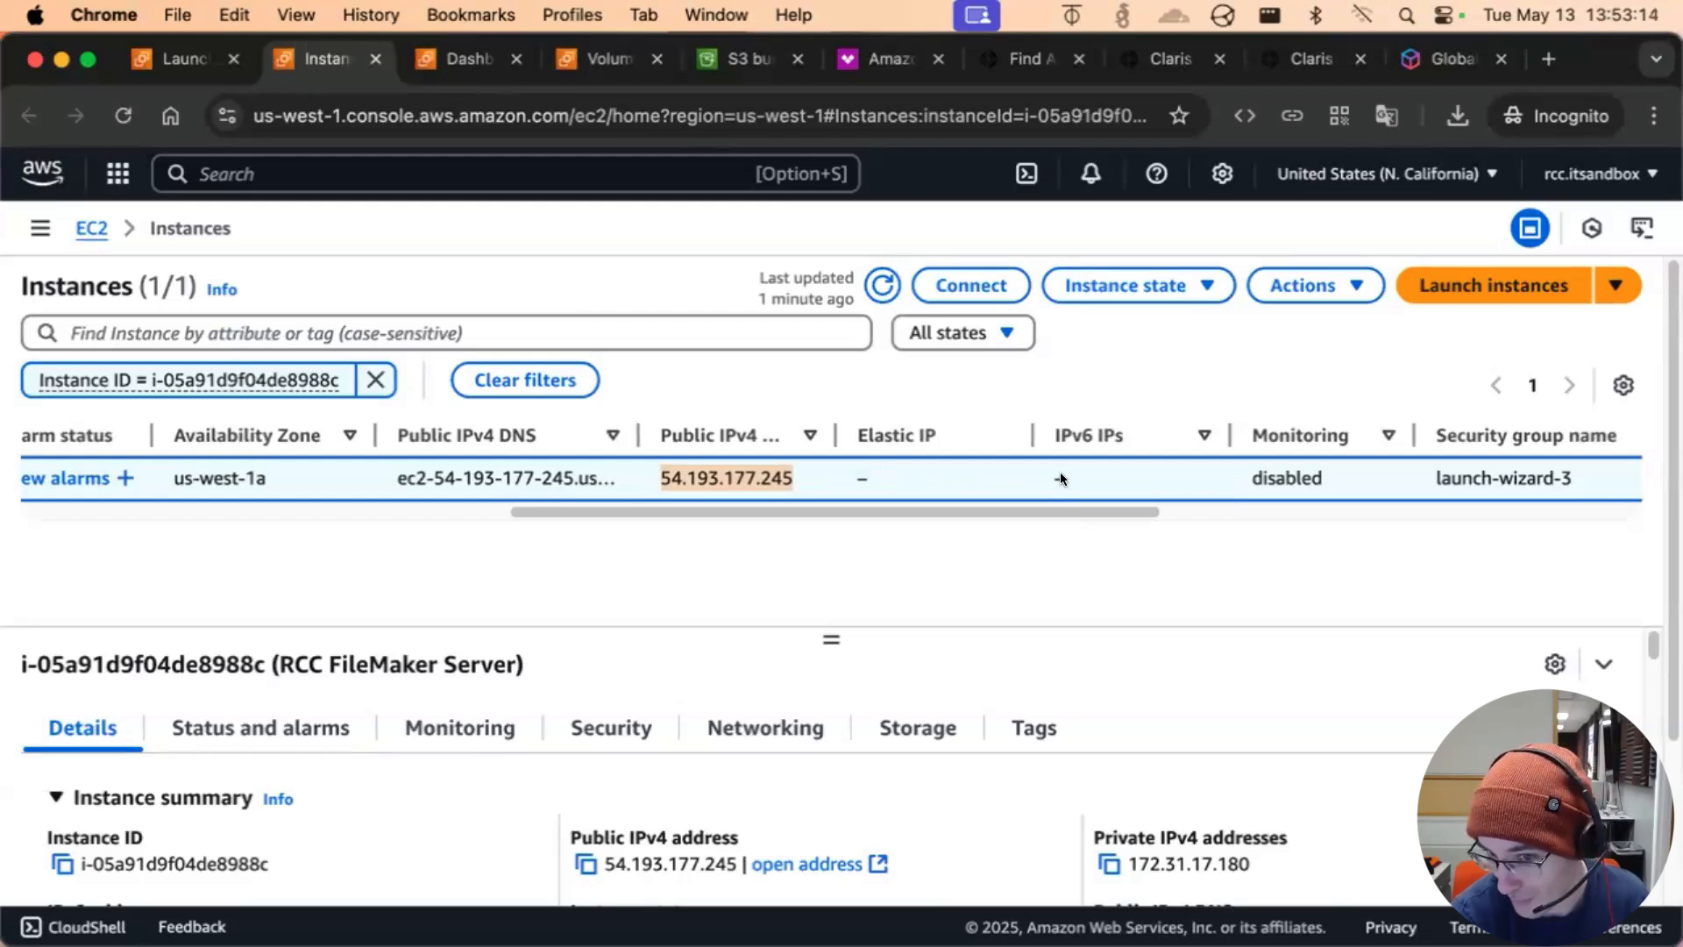
left_click_drag(1002, 510, 1218, 510)
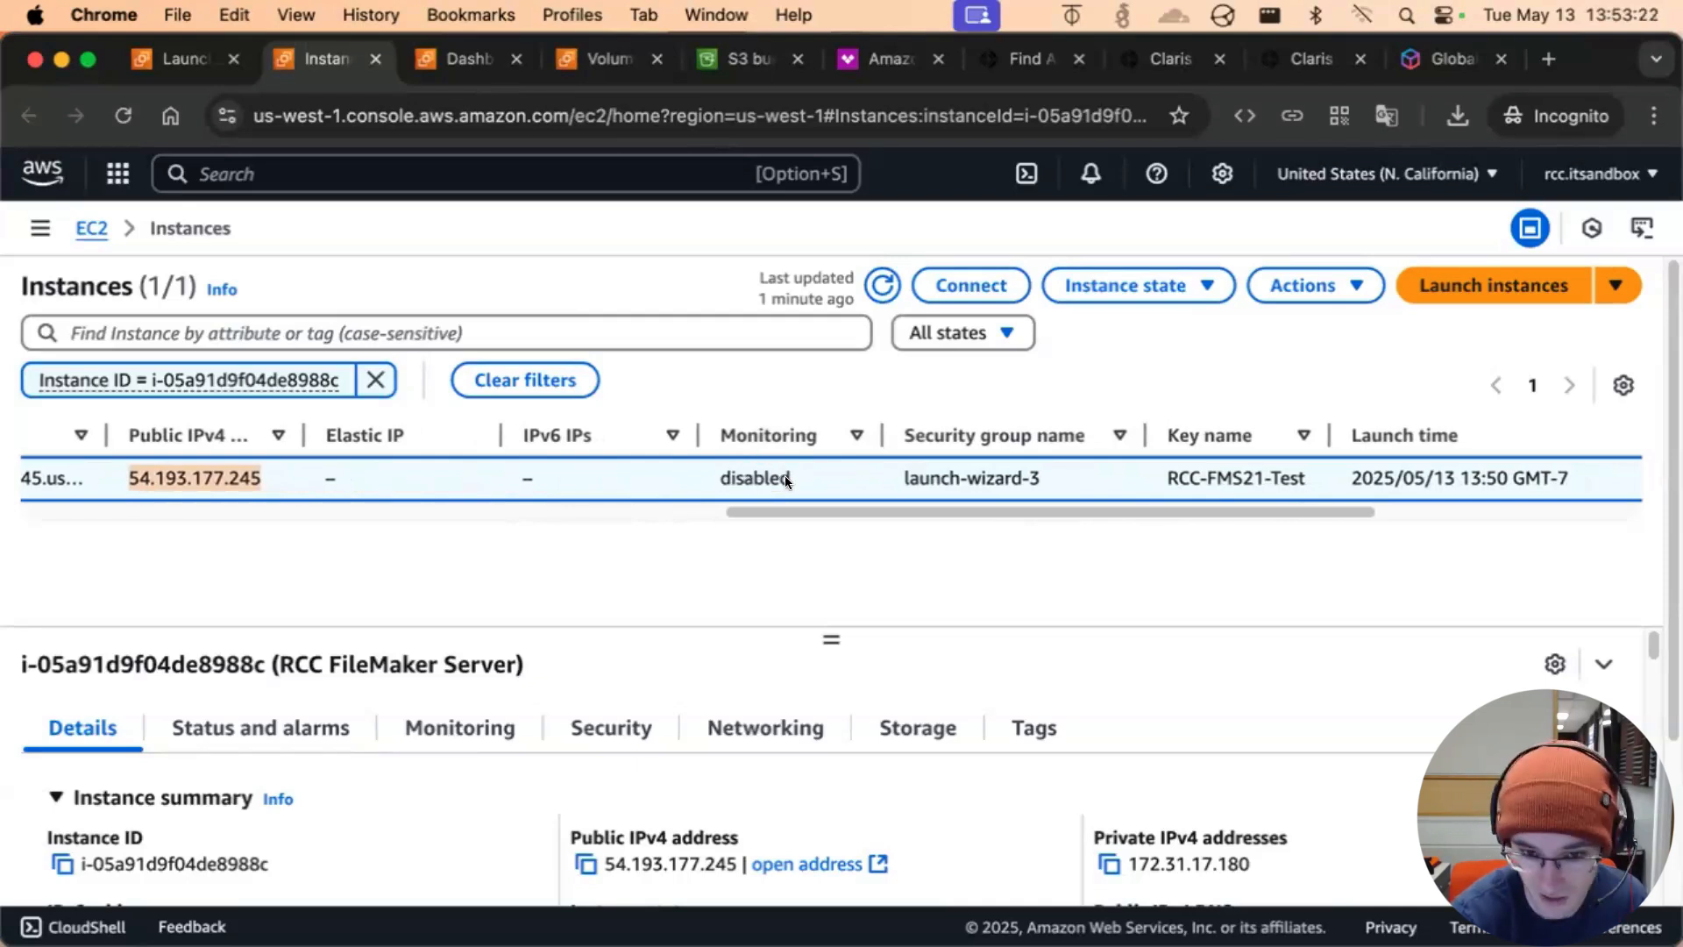
left_click_drag(906, 478, 1040, 473)
left_click(1036, 474)
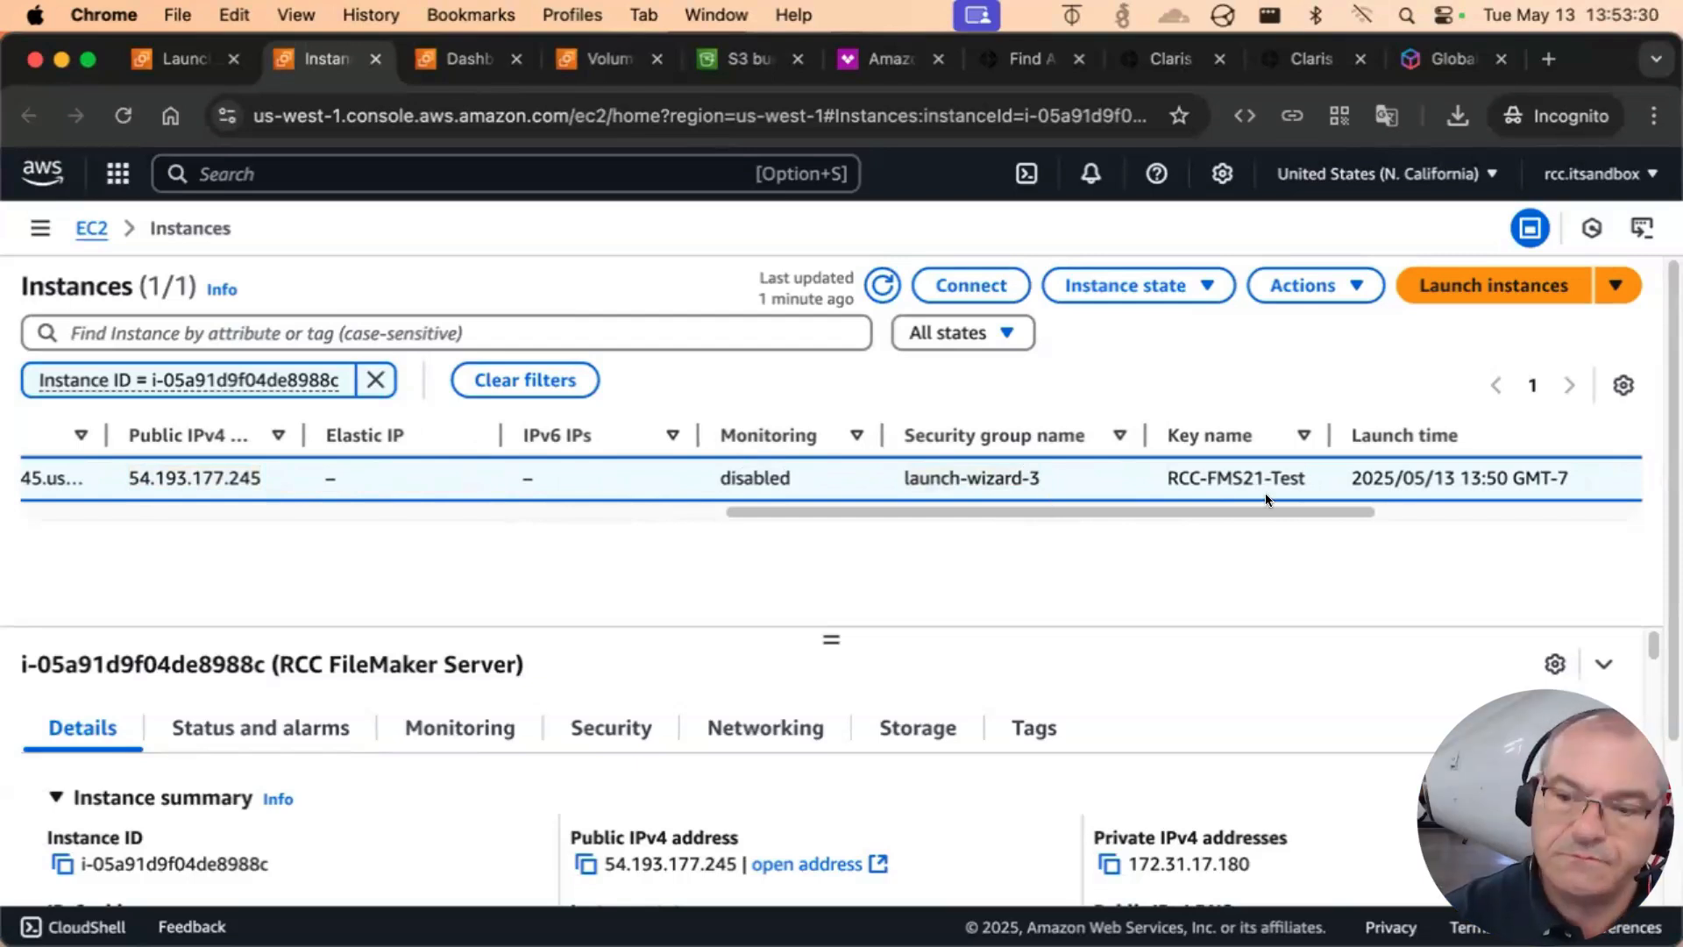
left_click_drag(1165, 474, 1292, 475)
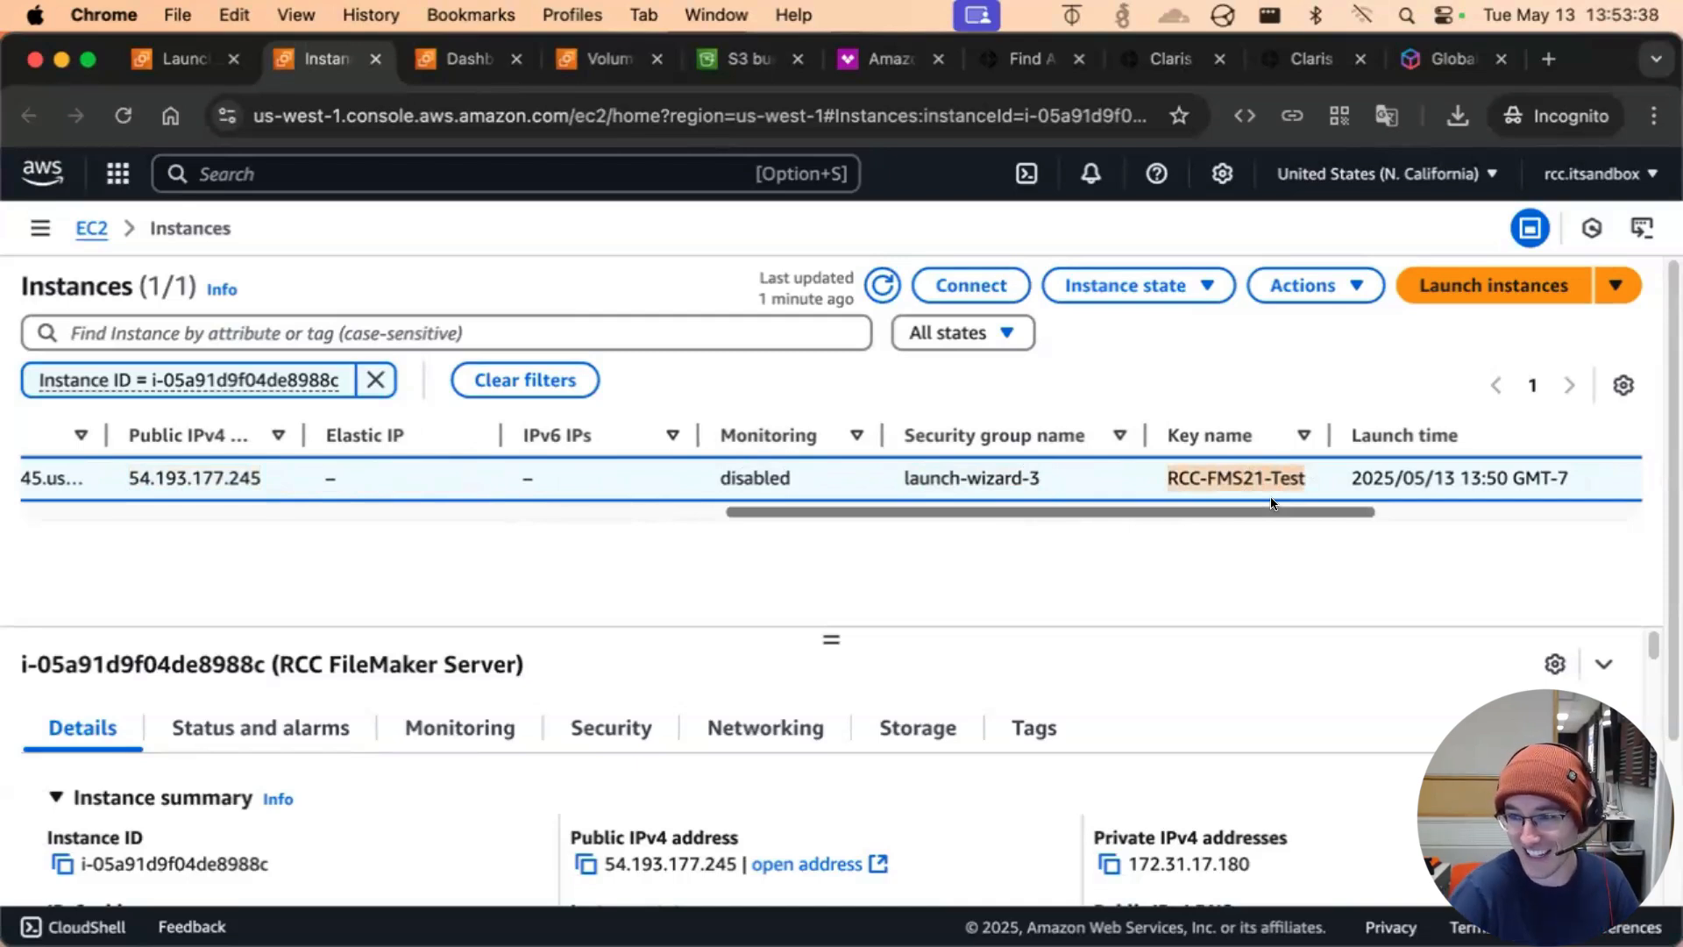
left_click(1247, 494)
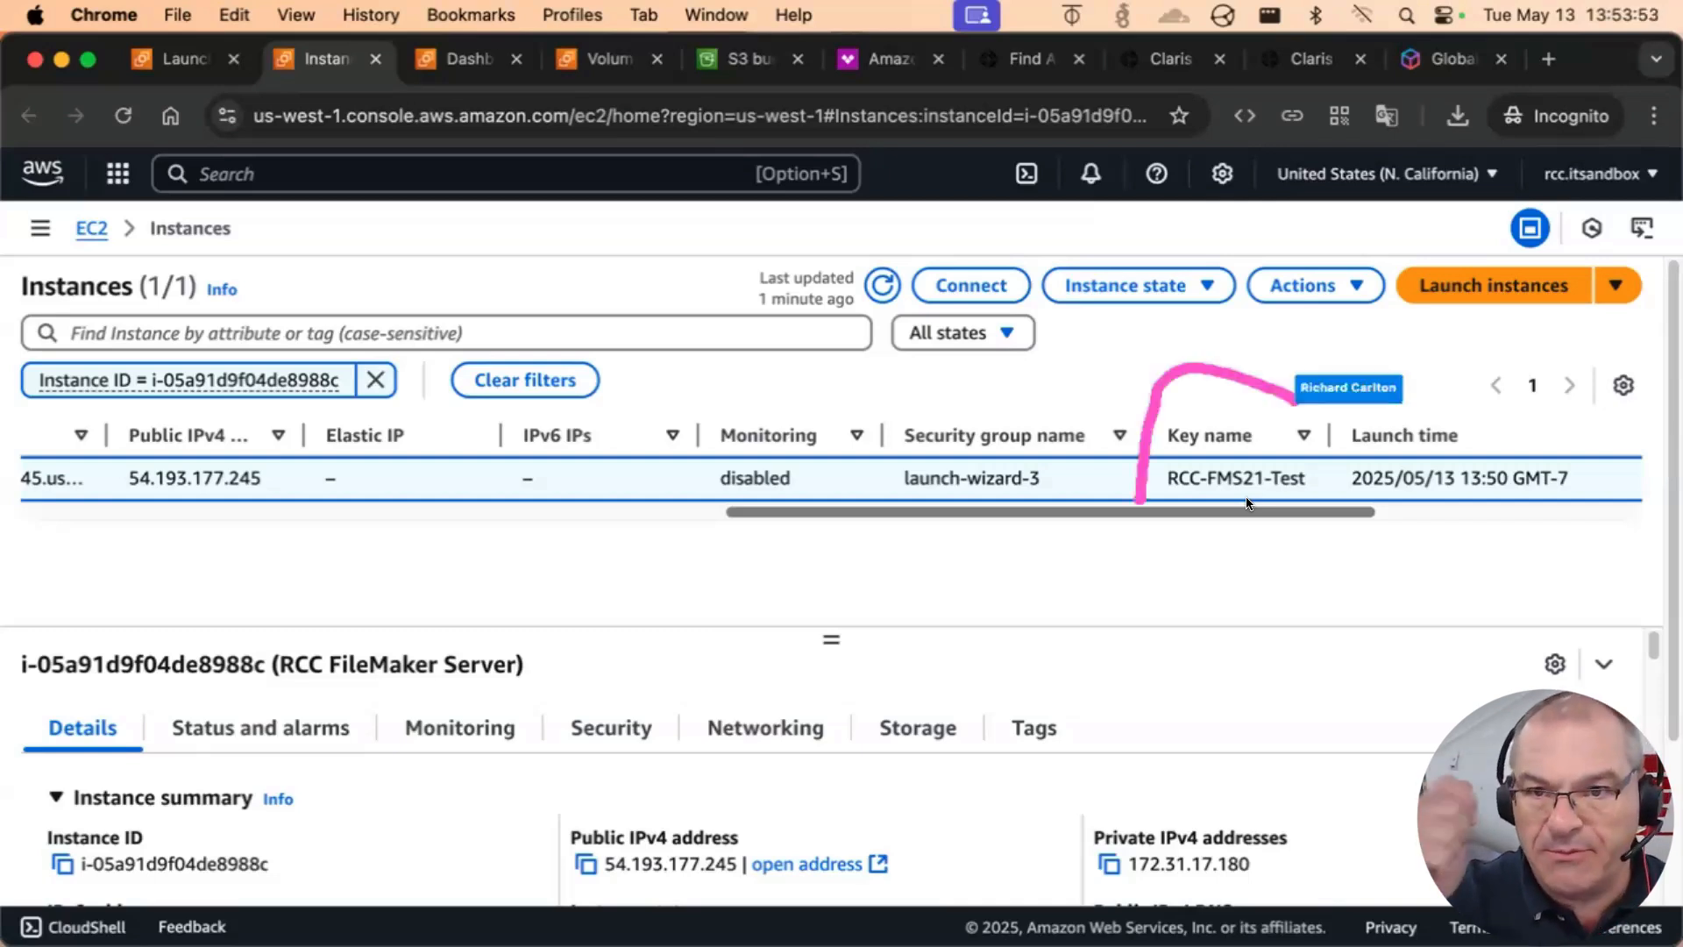
View the instance table's remaining columns, then enlarge the details pane and read the instance details down to capacity reservation
left_click_drag(1248, 507, 1564, 513)
left_click_drag(1538, 513, 370, 510)
left_click_drag(829, 638, 829, 598)
scroll(1076, 687, "down", 3)
scroll(1076, 687, "down", 10)
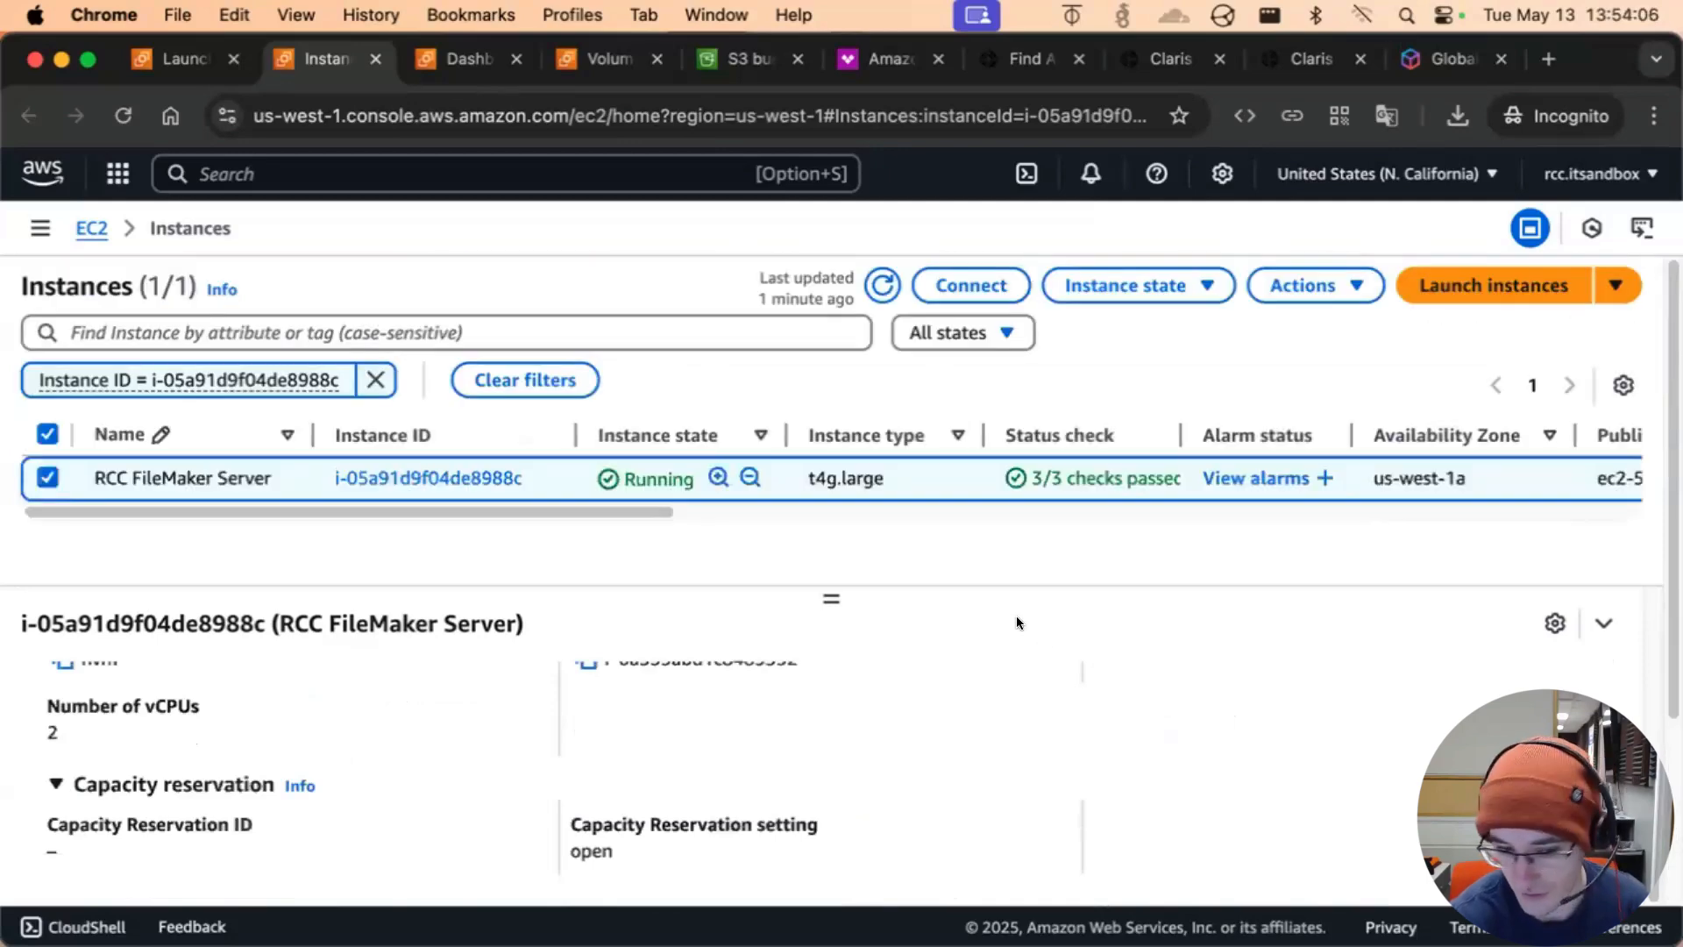
Remove the instance ID filter from the Instances list and reselect the RCC FileMaker Server instance
scroll(1013, 615, "up", 12)
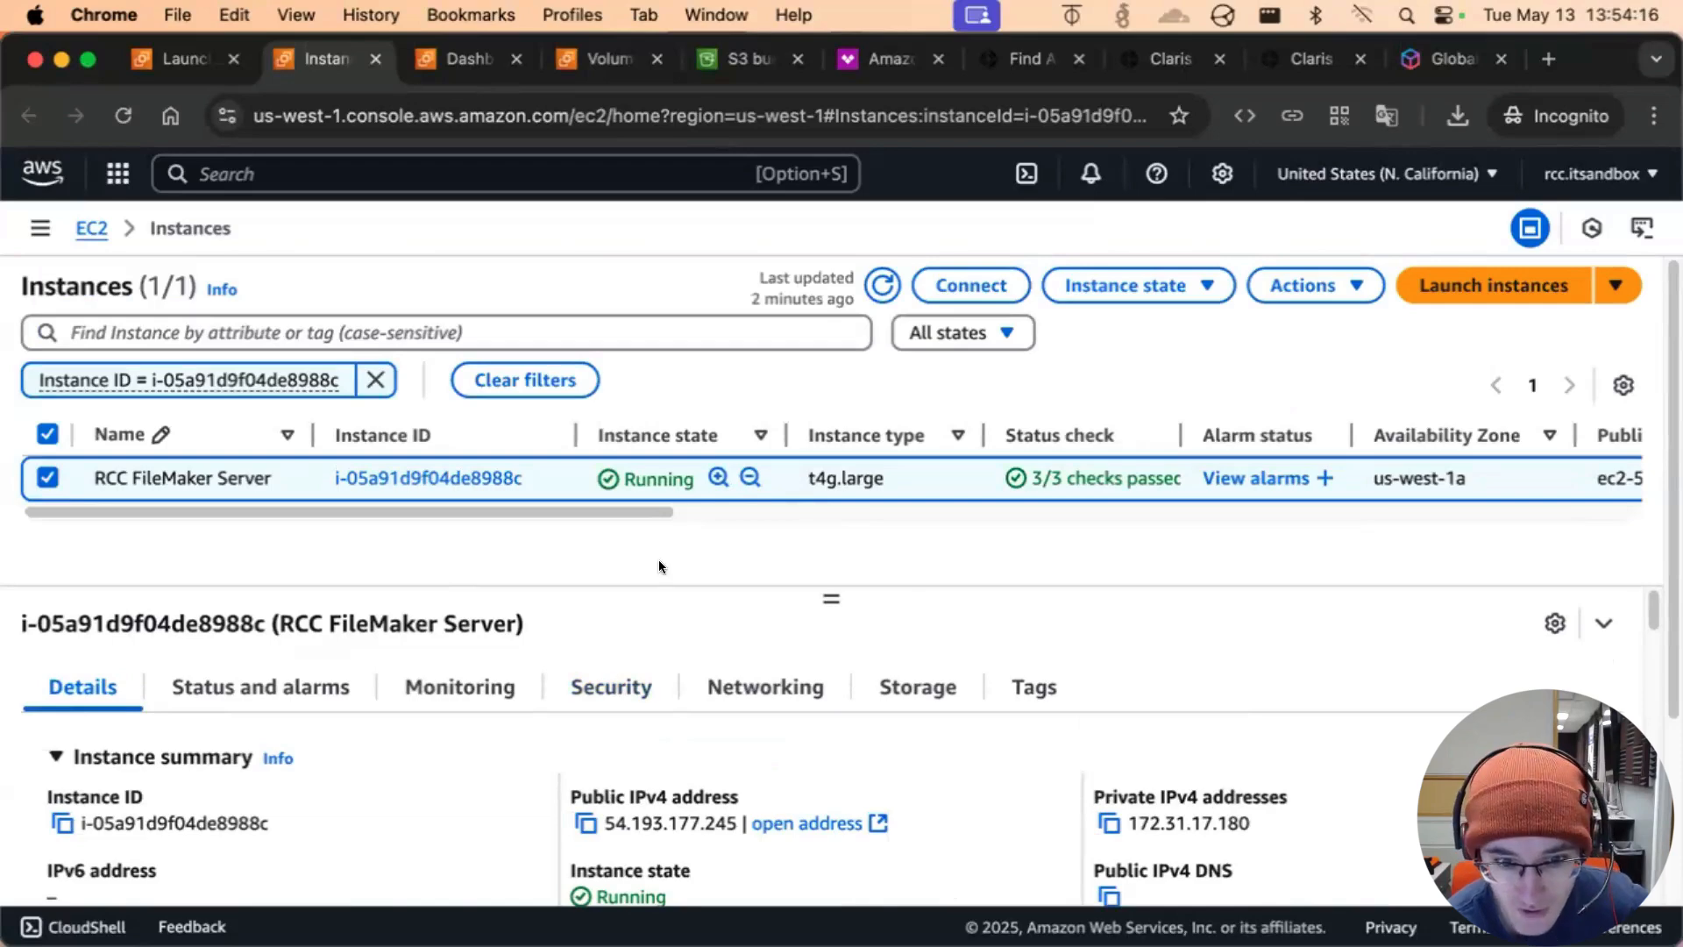
left_click_drag(304, 507, 214, 531)
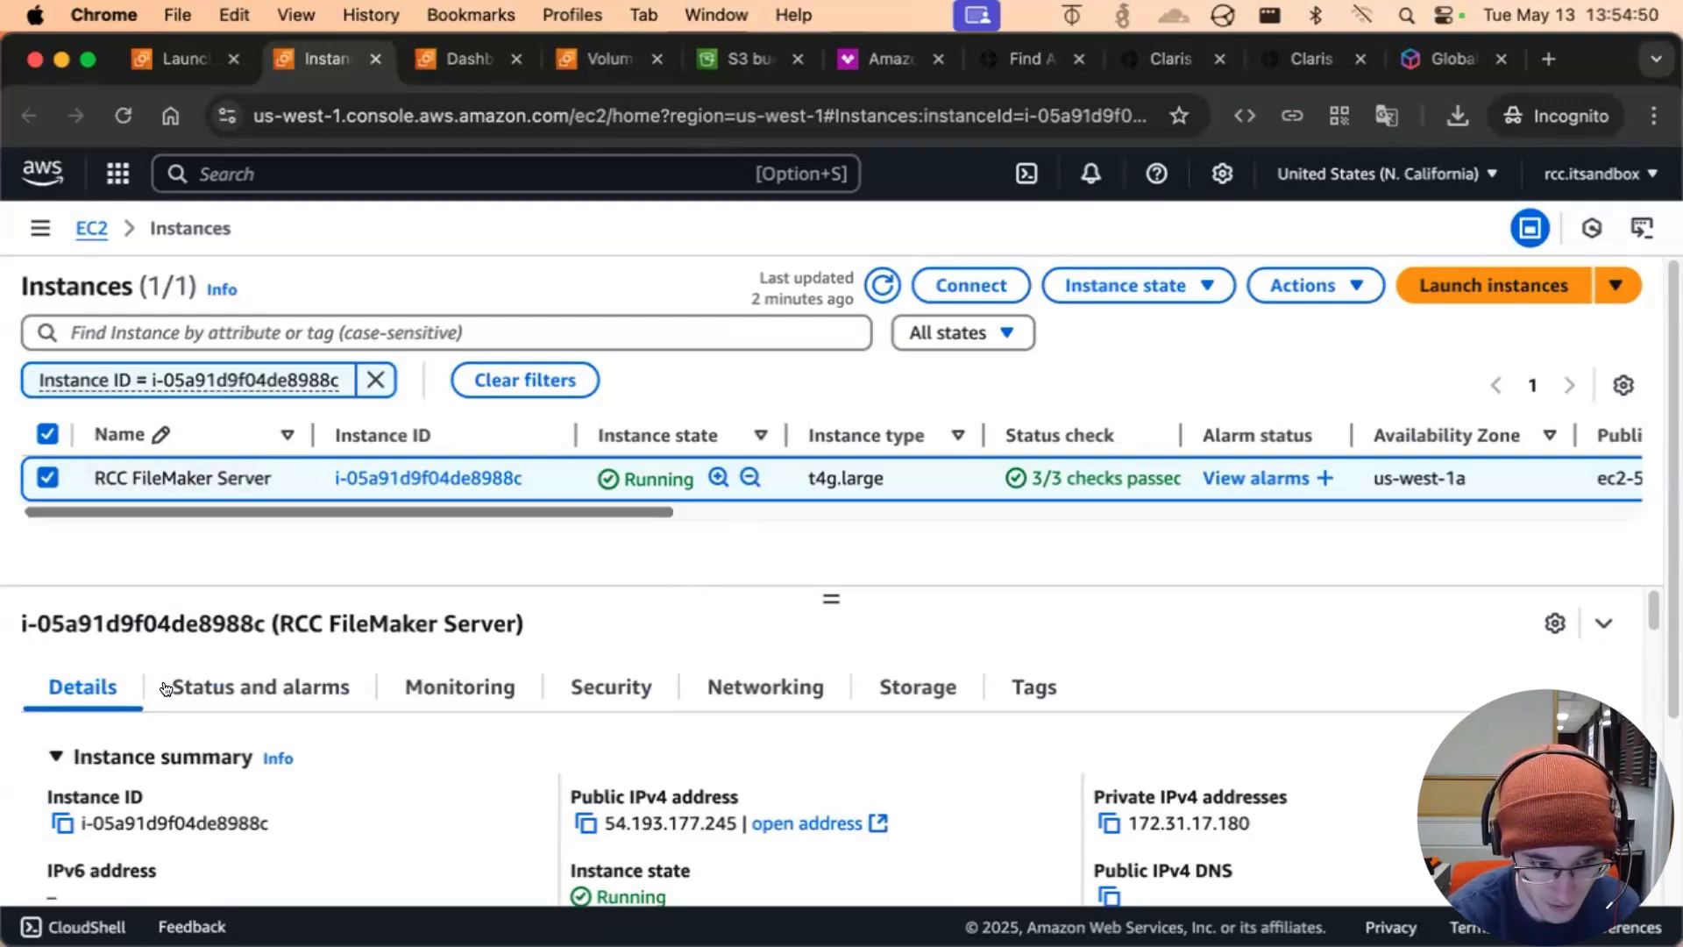
left_click(48, 434)
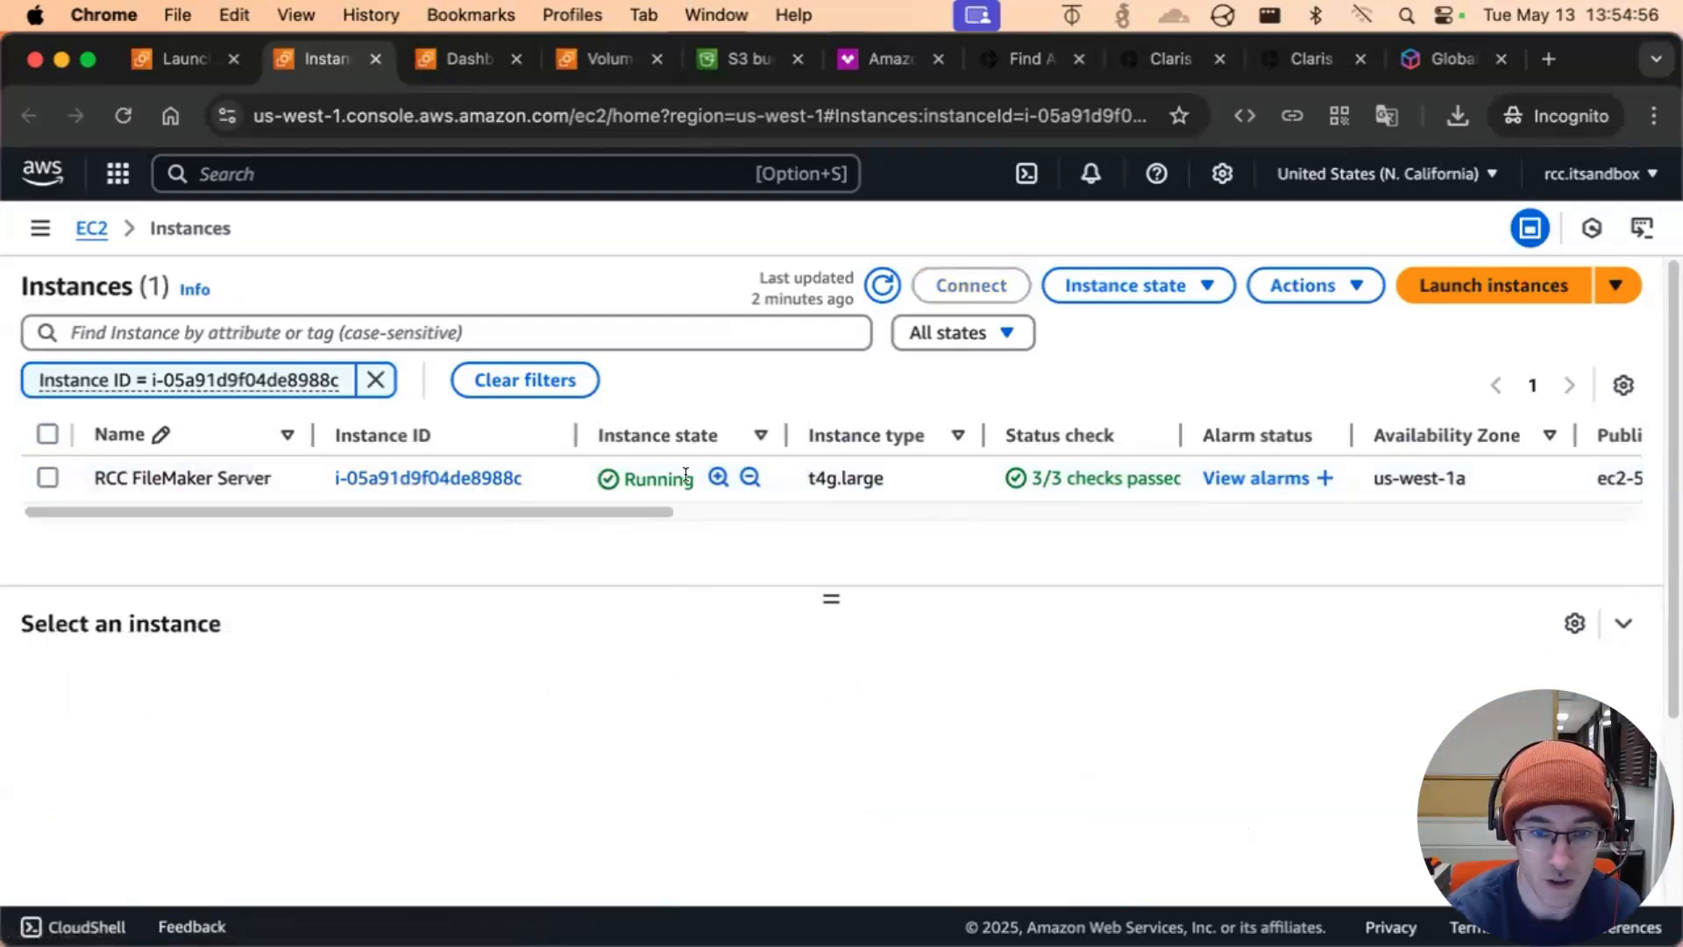
left_click(658, 473)
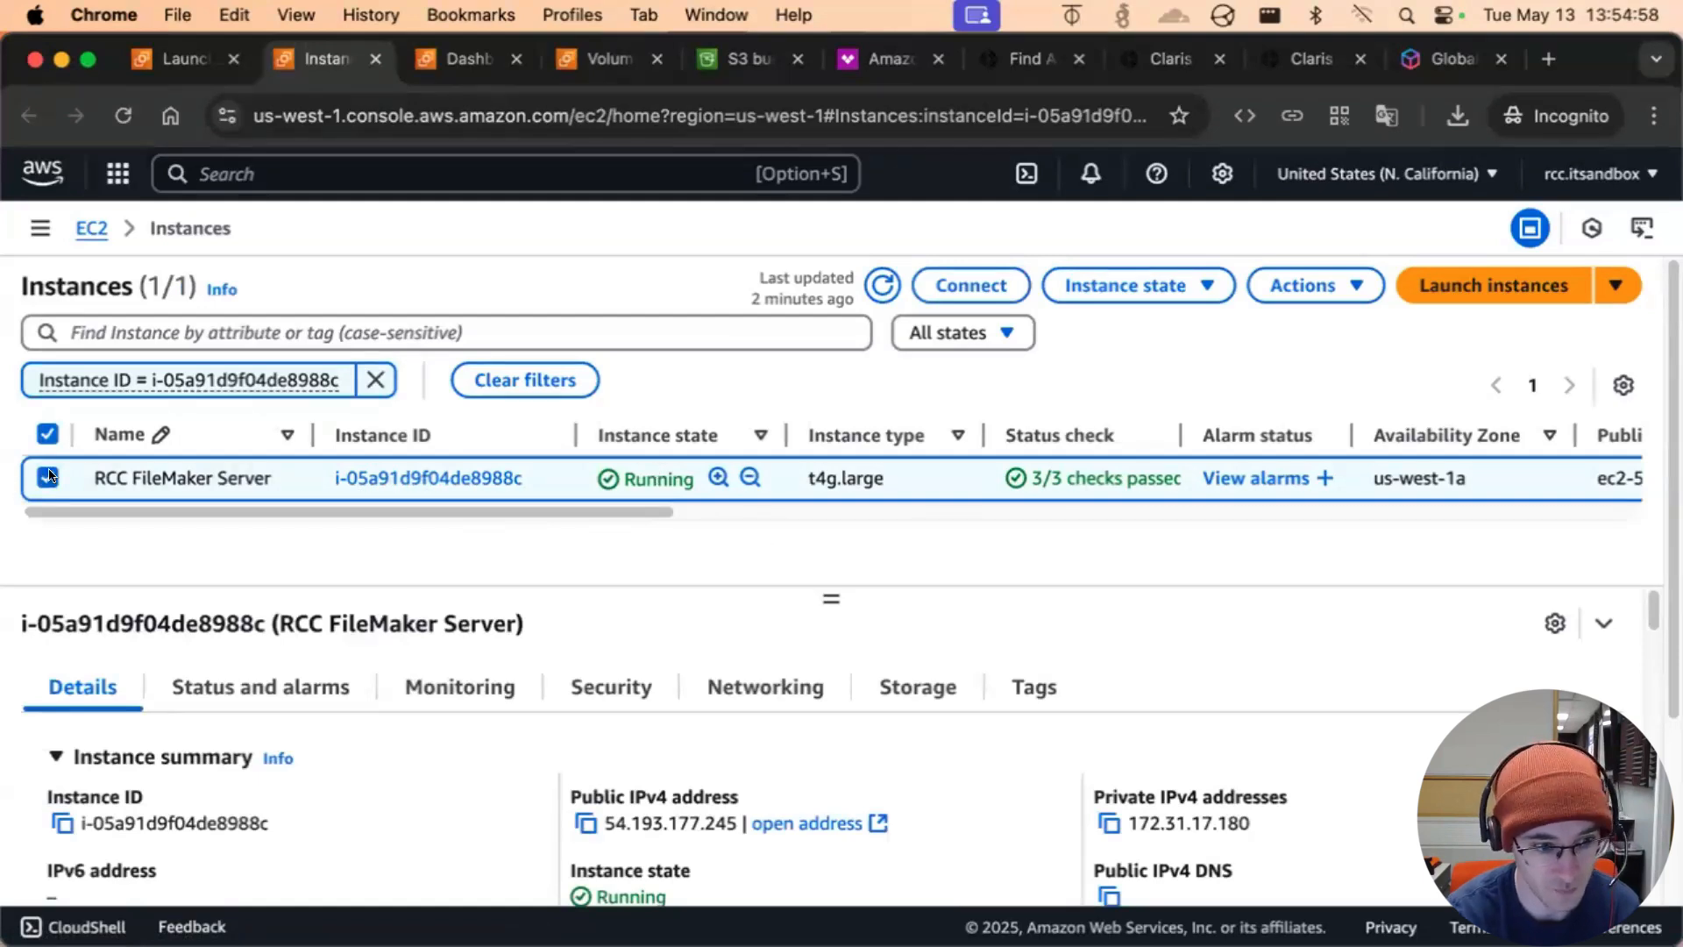
left_click(465, 494)
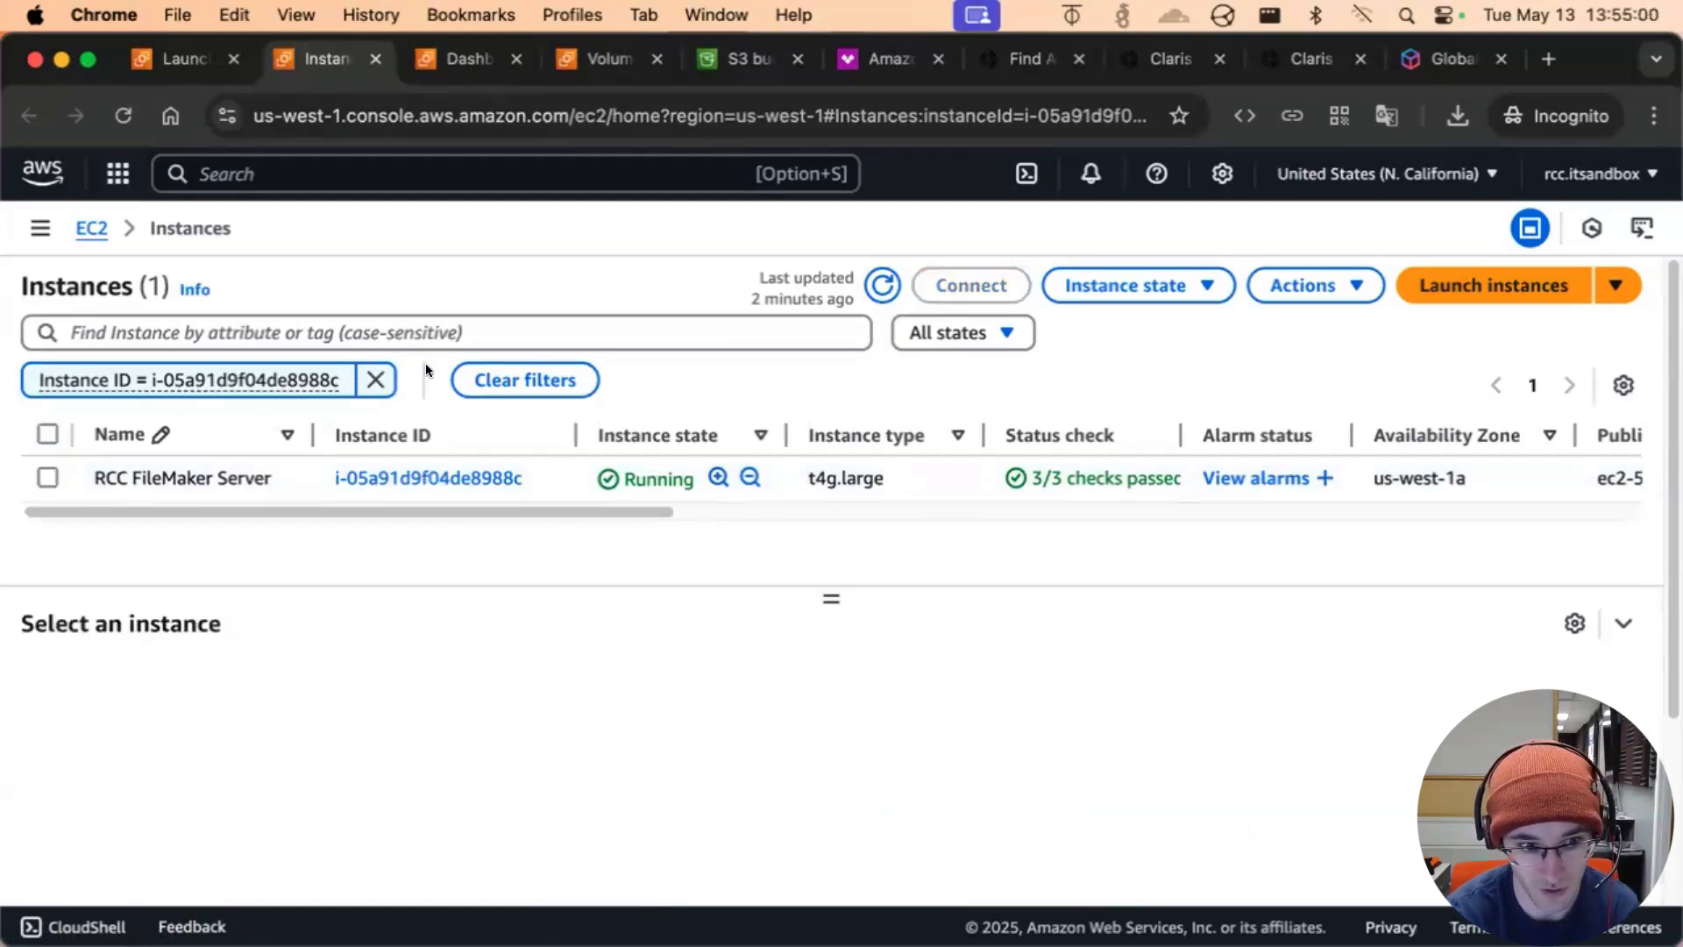
left_click(372, 377)
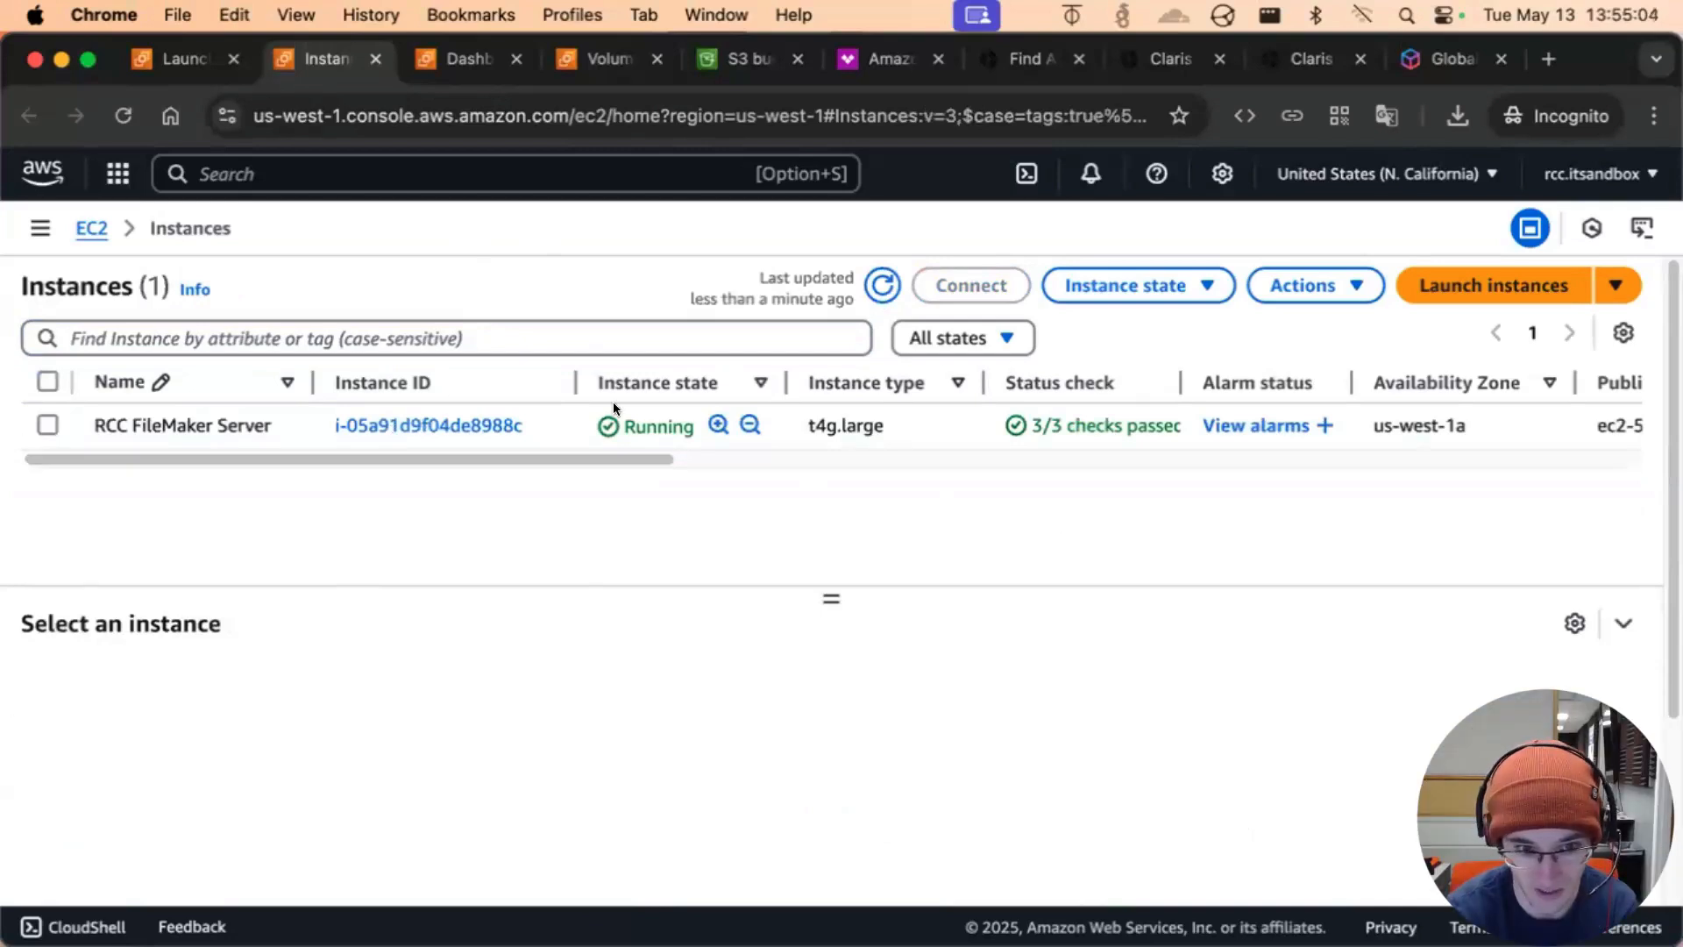
left_click(657, 409)
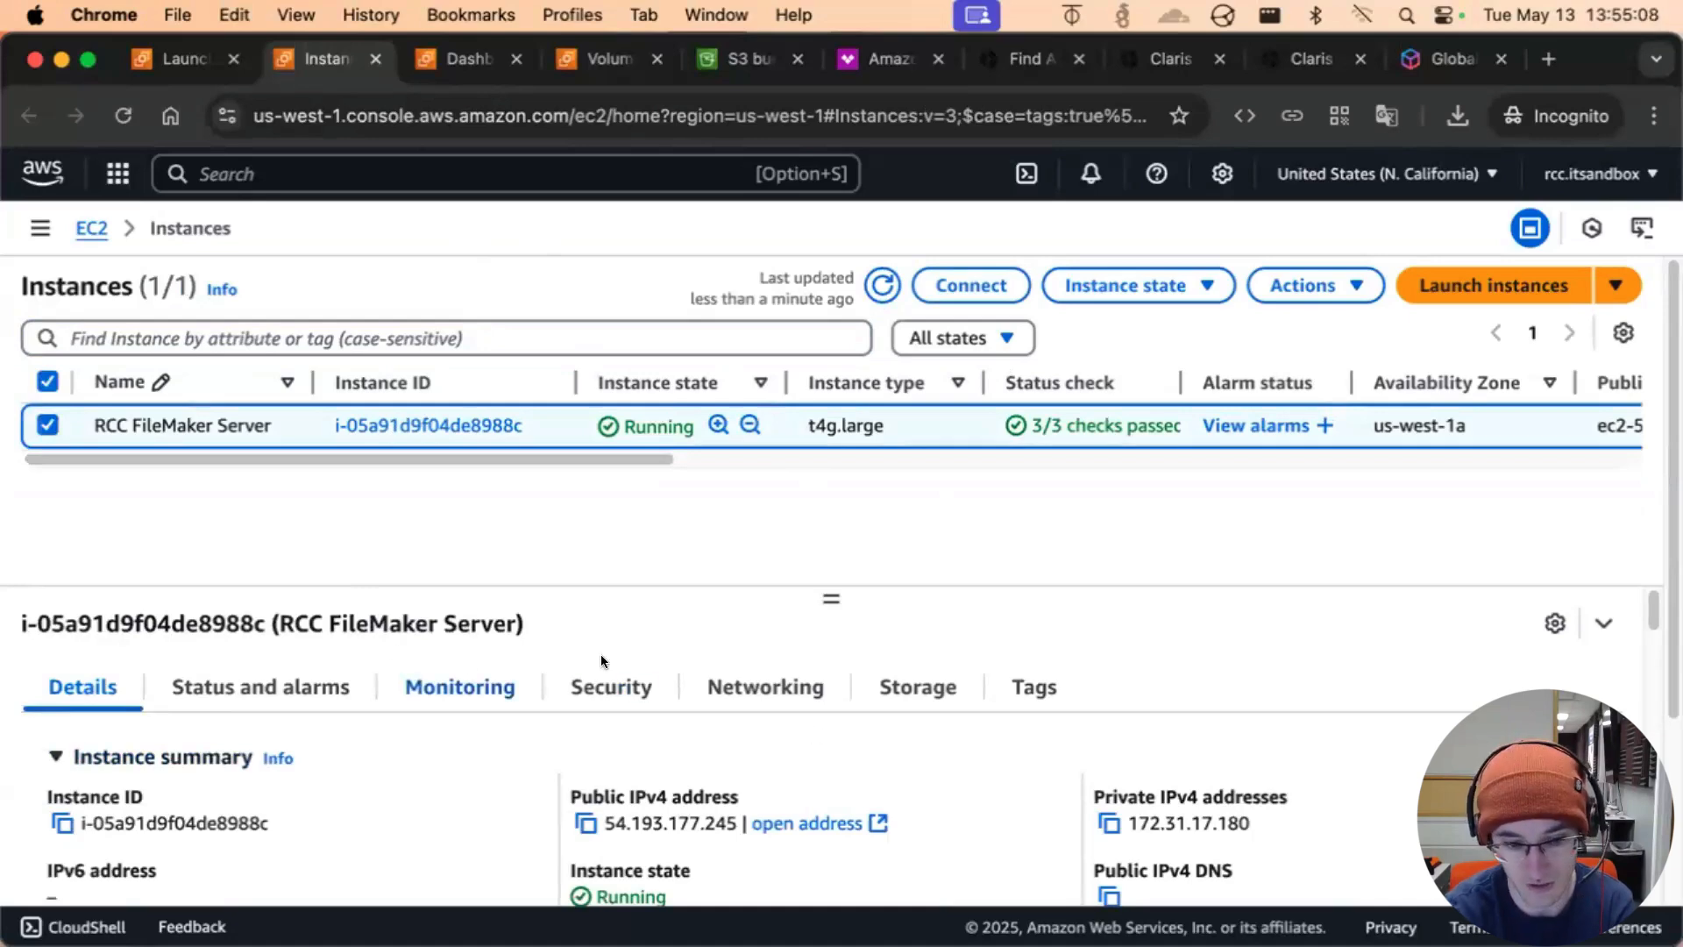
Open the launch-wizard-3 security group from the instance's security details and look over its available actions
left_click(604, 689)
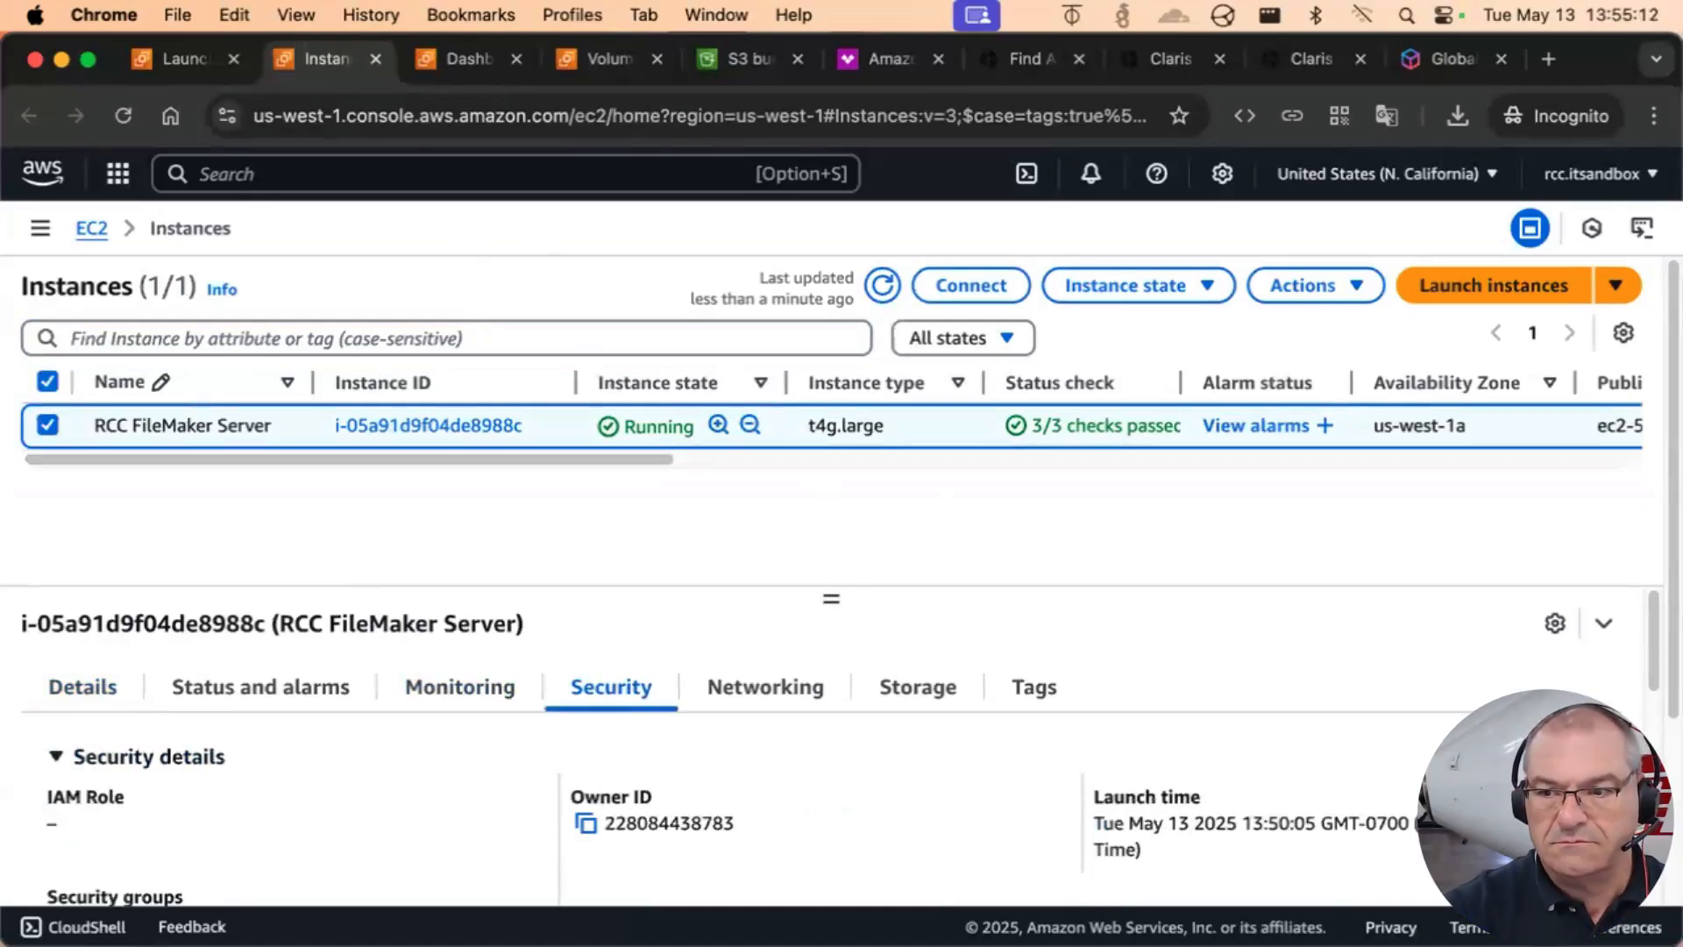
left_click_drag(1654, 664, 1654, 728)
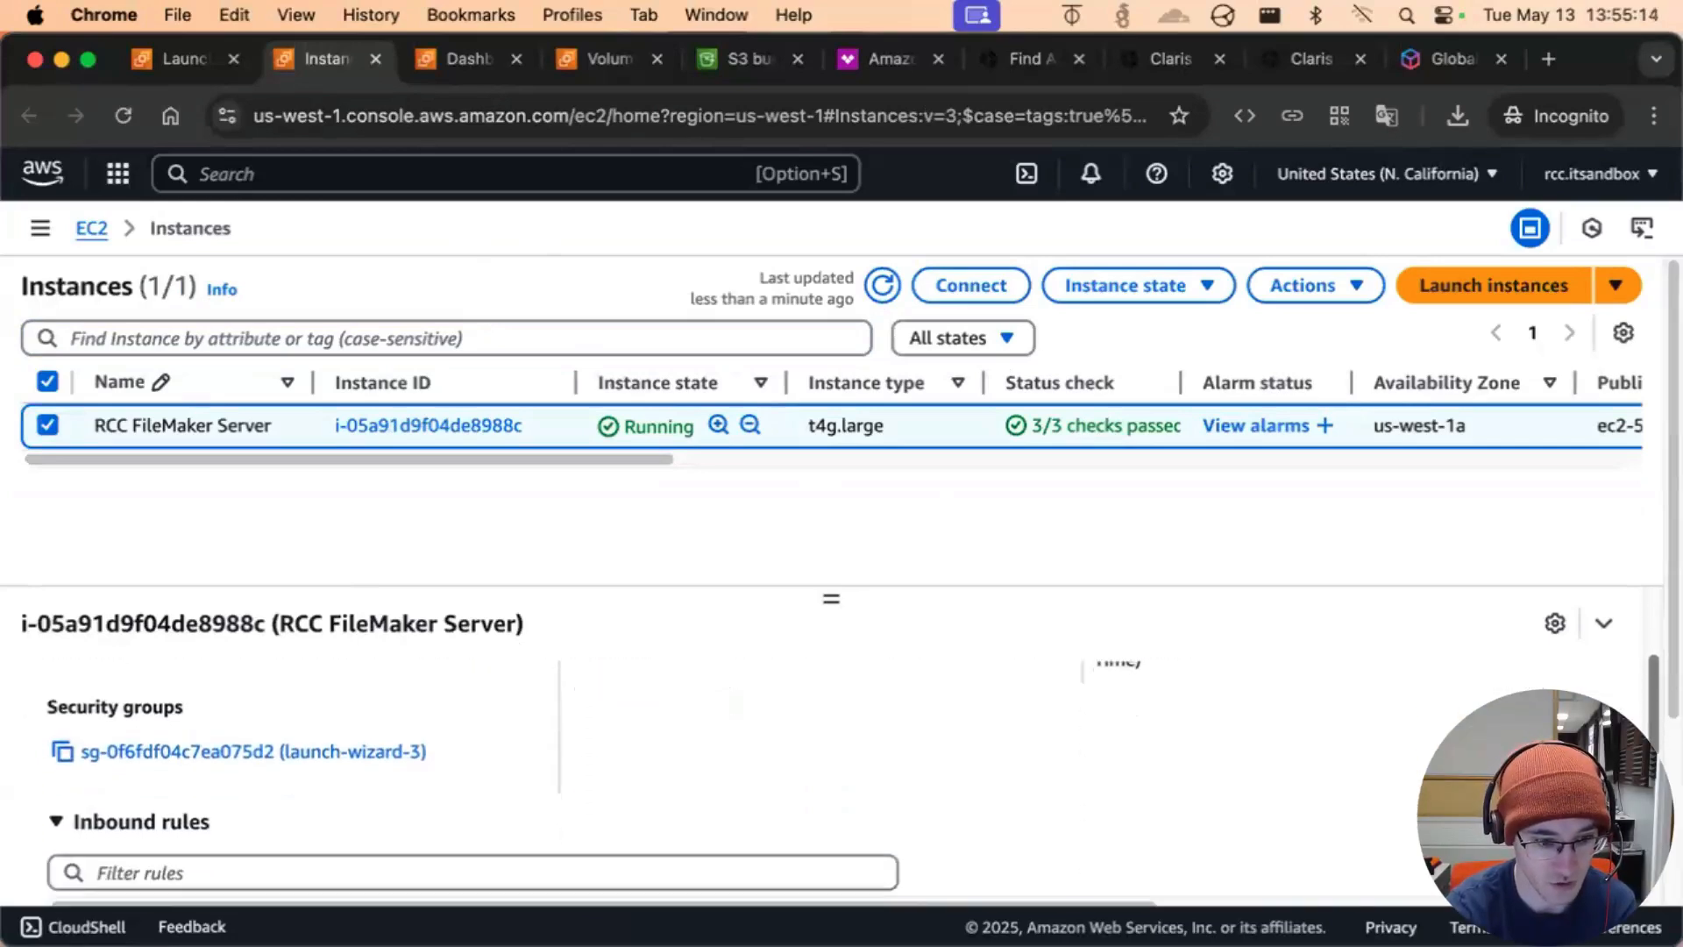
left_click(257, 751)
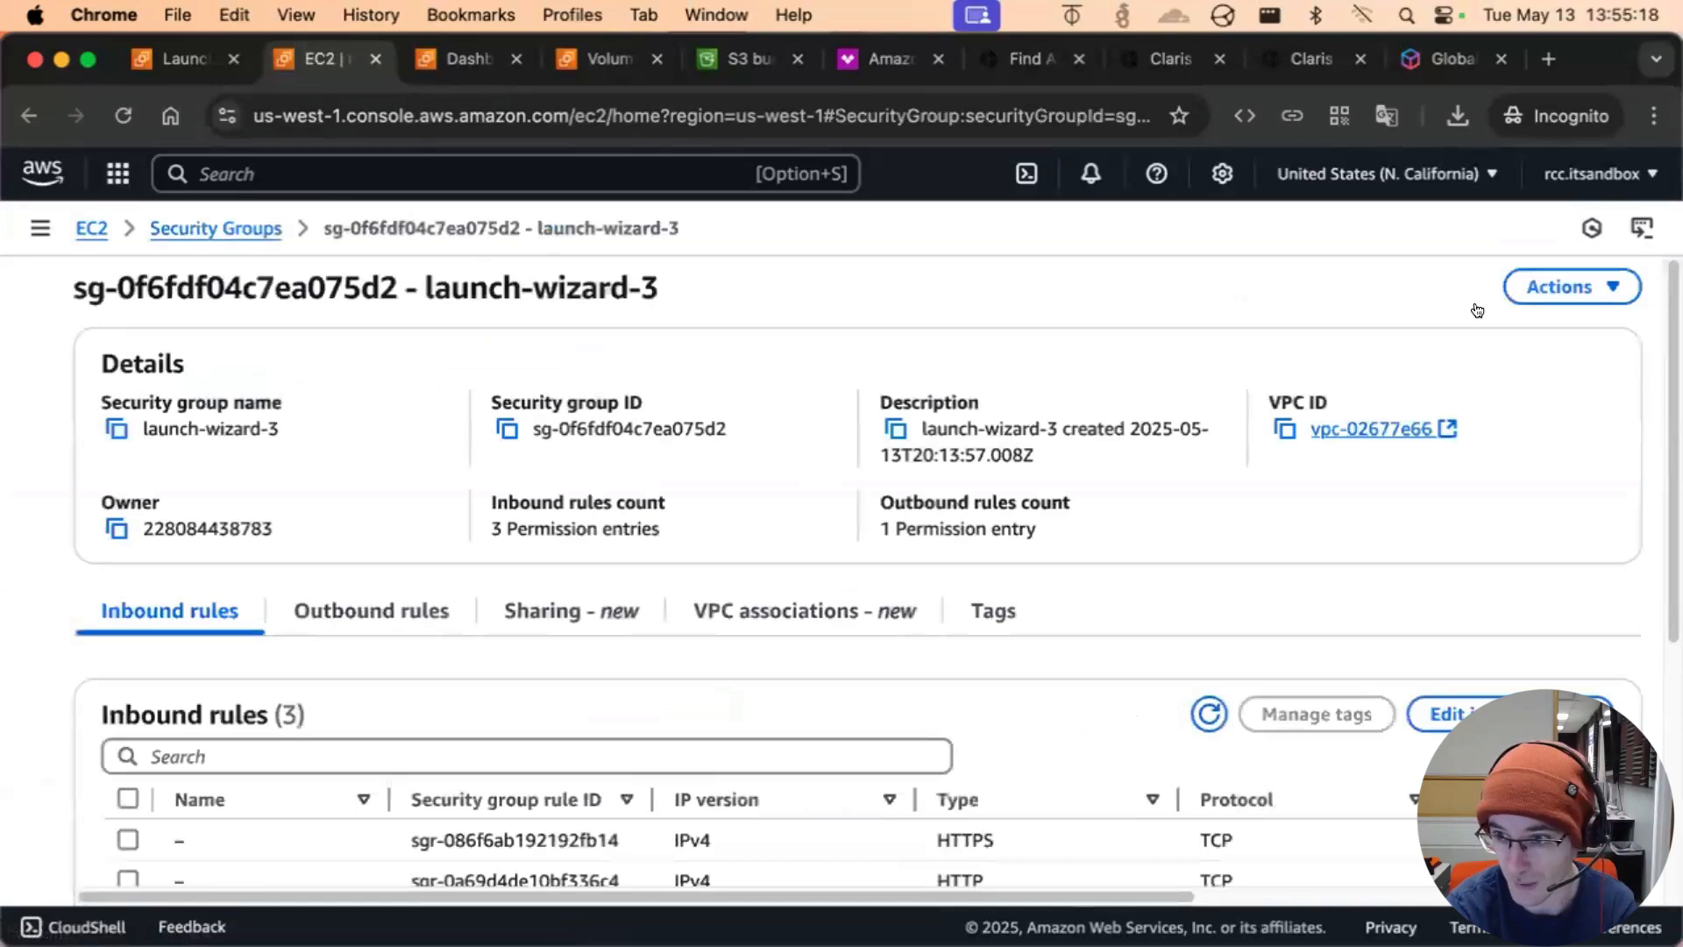
left_click(1601, 278)
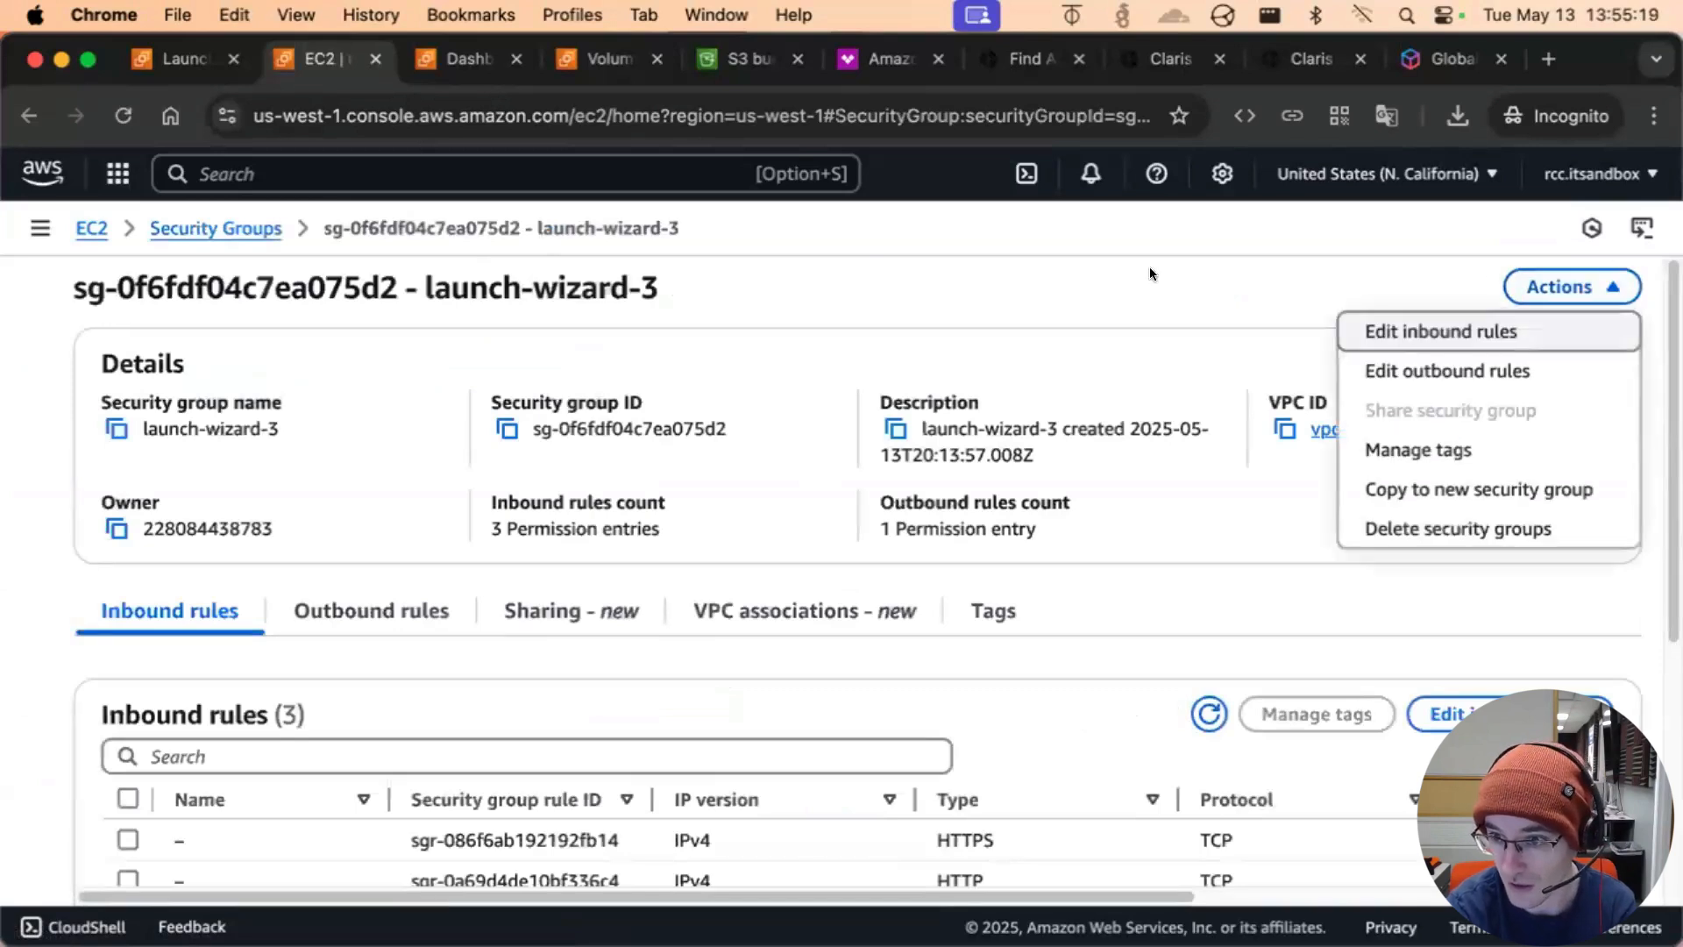
left_click(1208, 284)
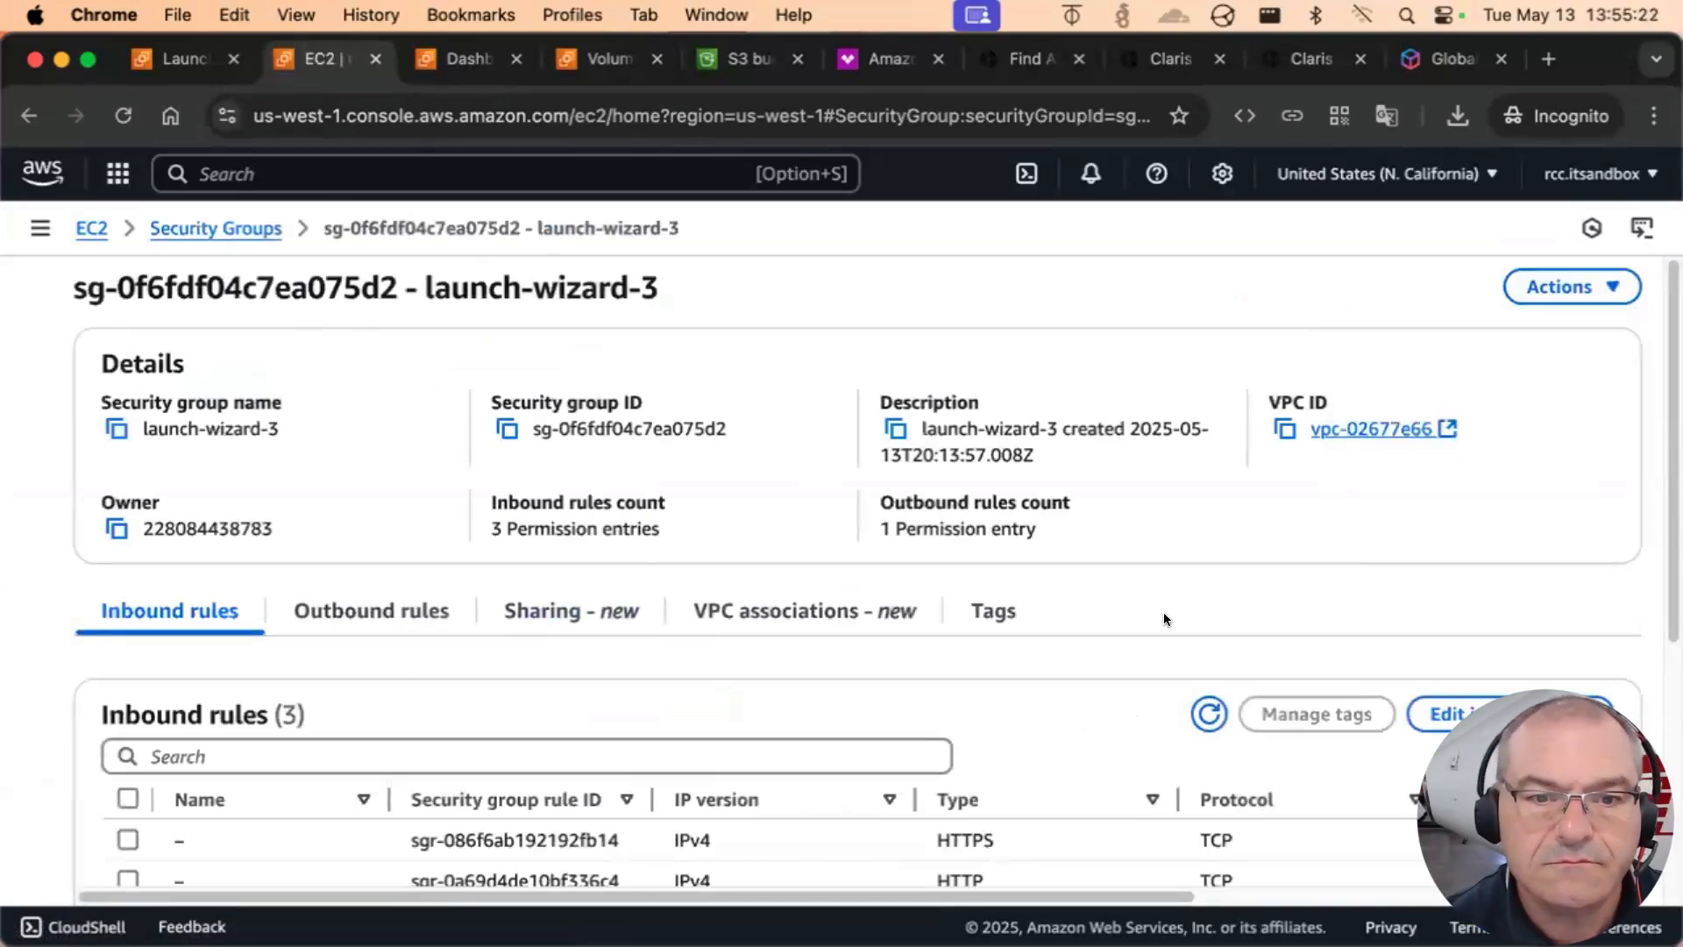
Find the launch-wizard-3 group in the full Security Groups list and select it
left_click(220, 230)
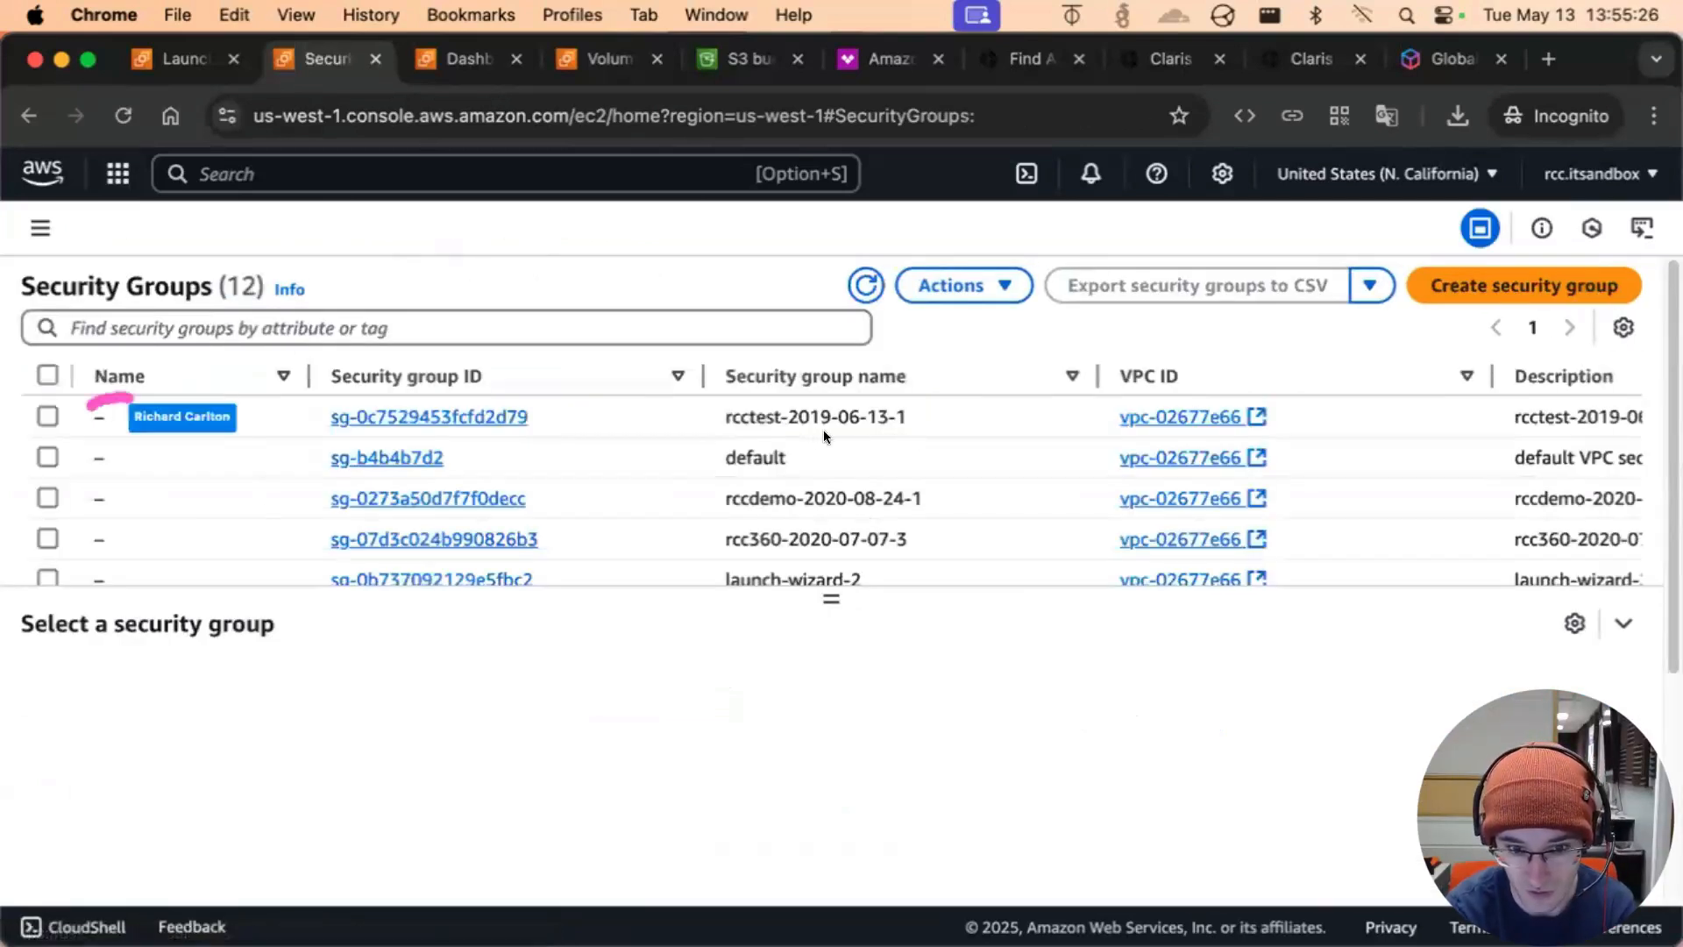
scroll(824, 436, "down", 6)
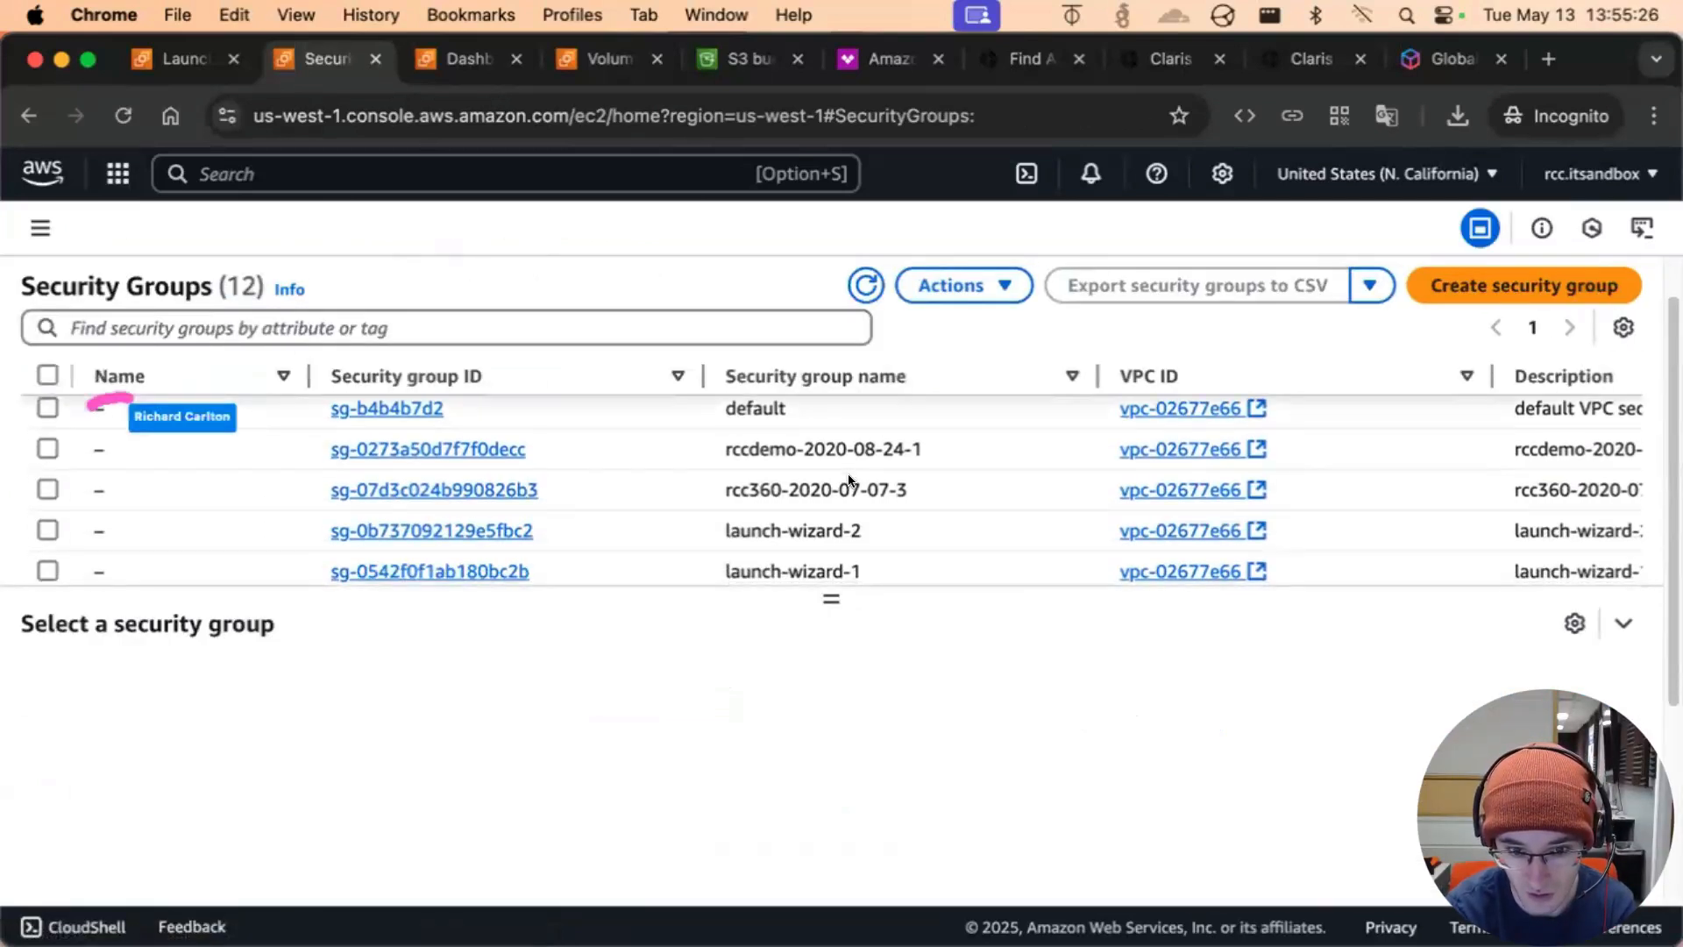
left_click(217, 475)
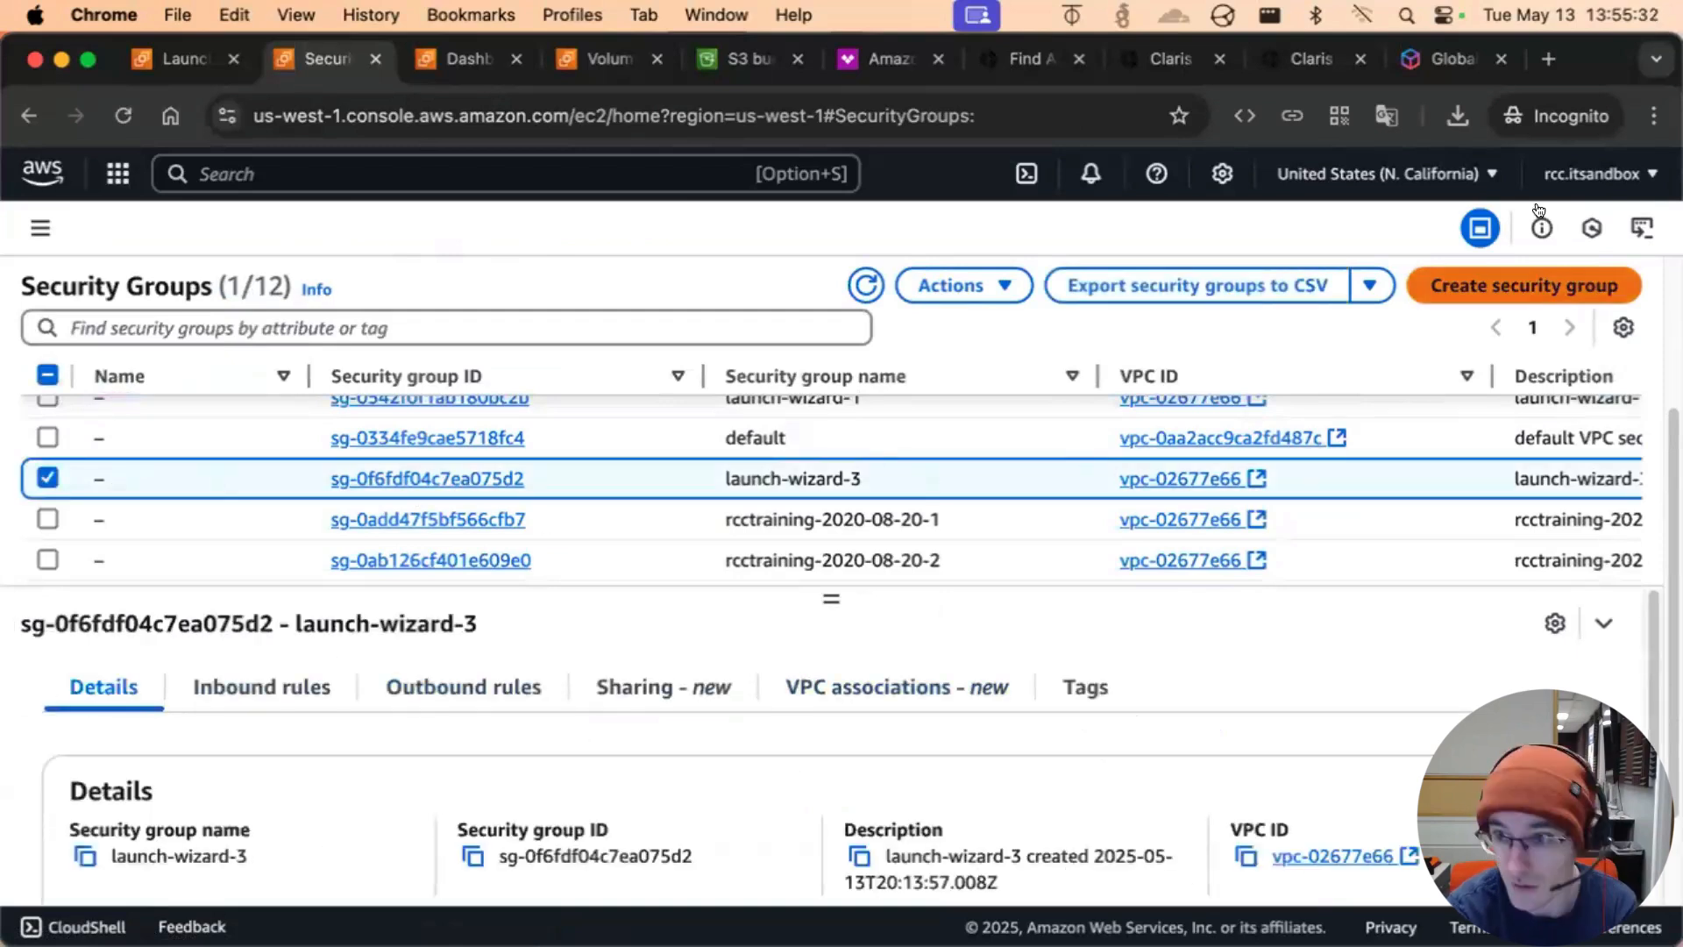
left_click(1002, 286)
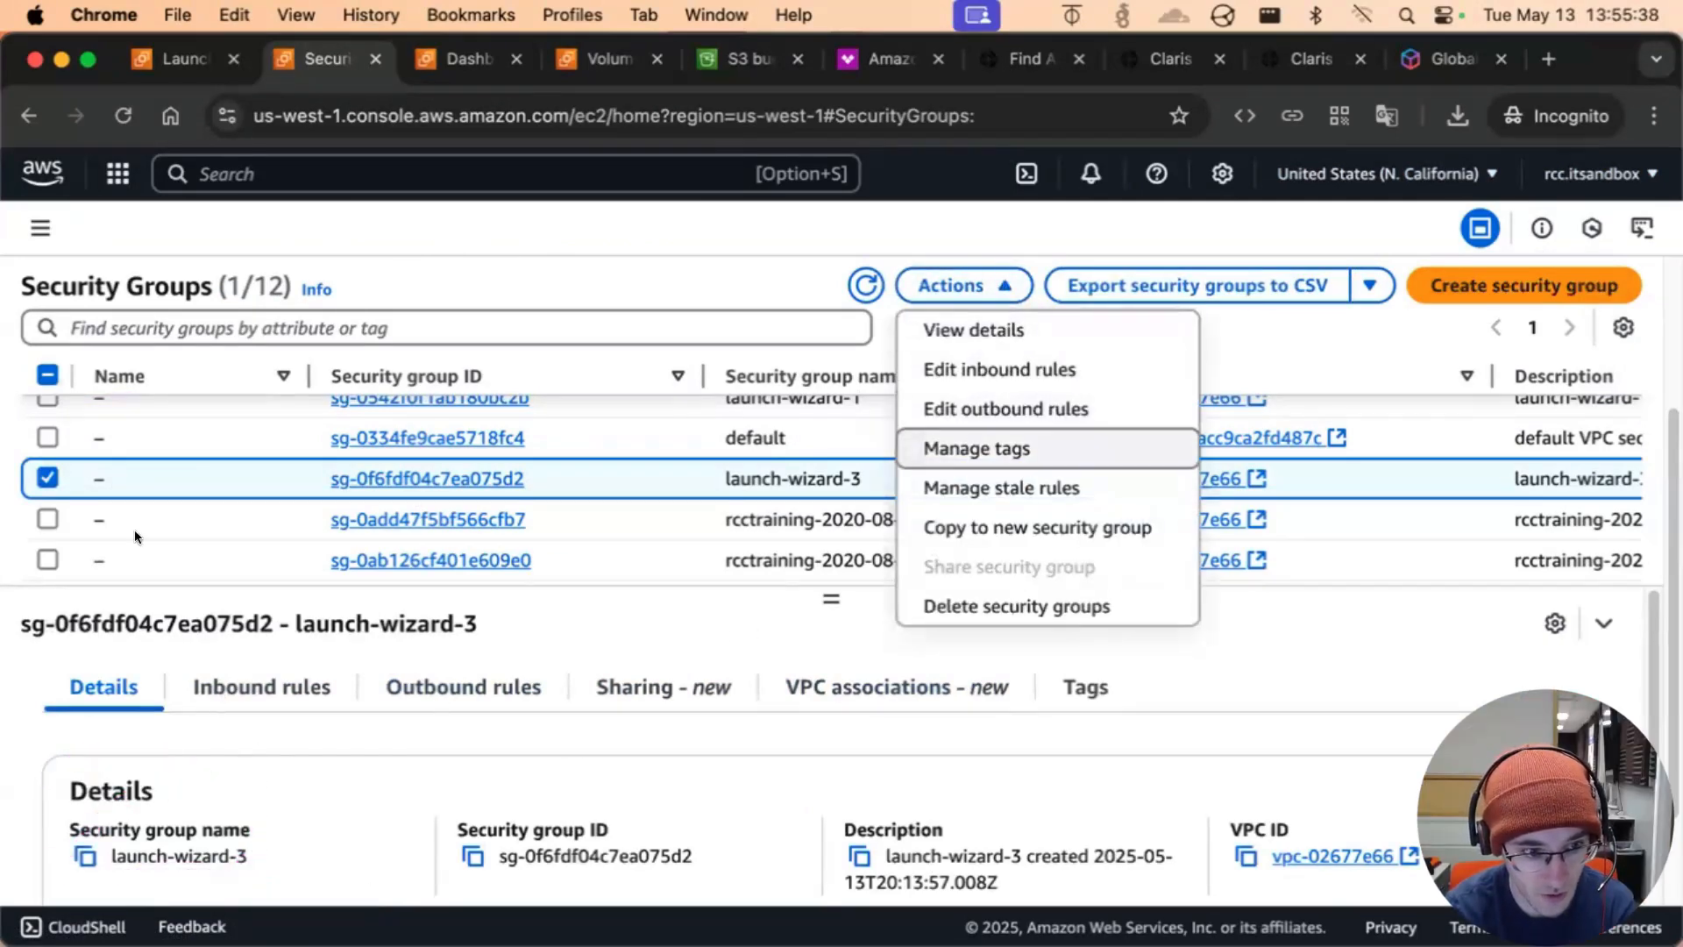
left_click(98, 474)
left_click(120, 478)
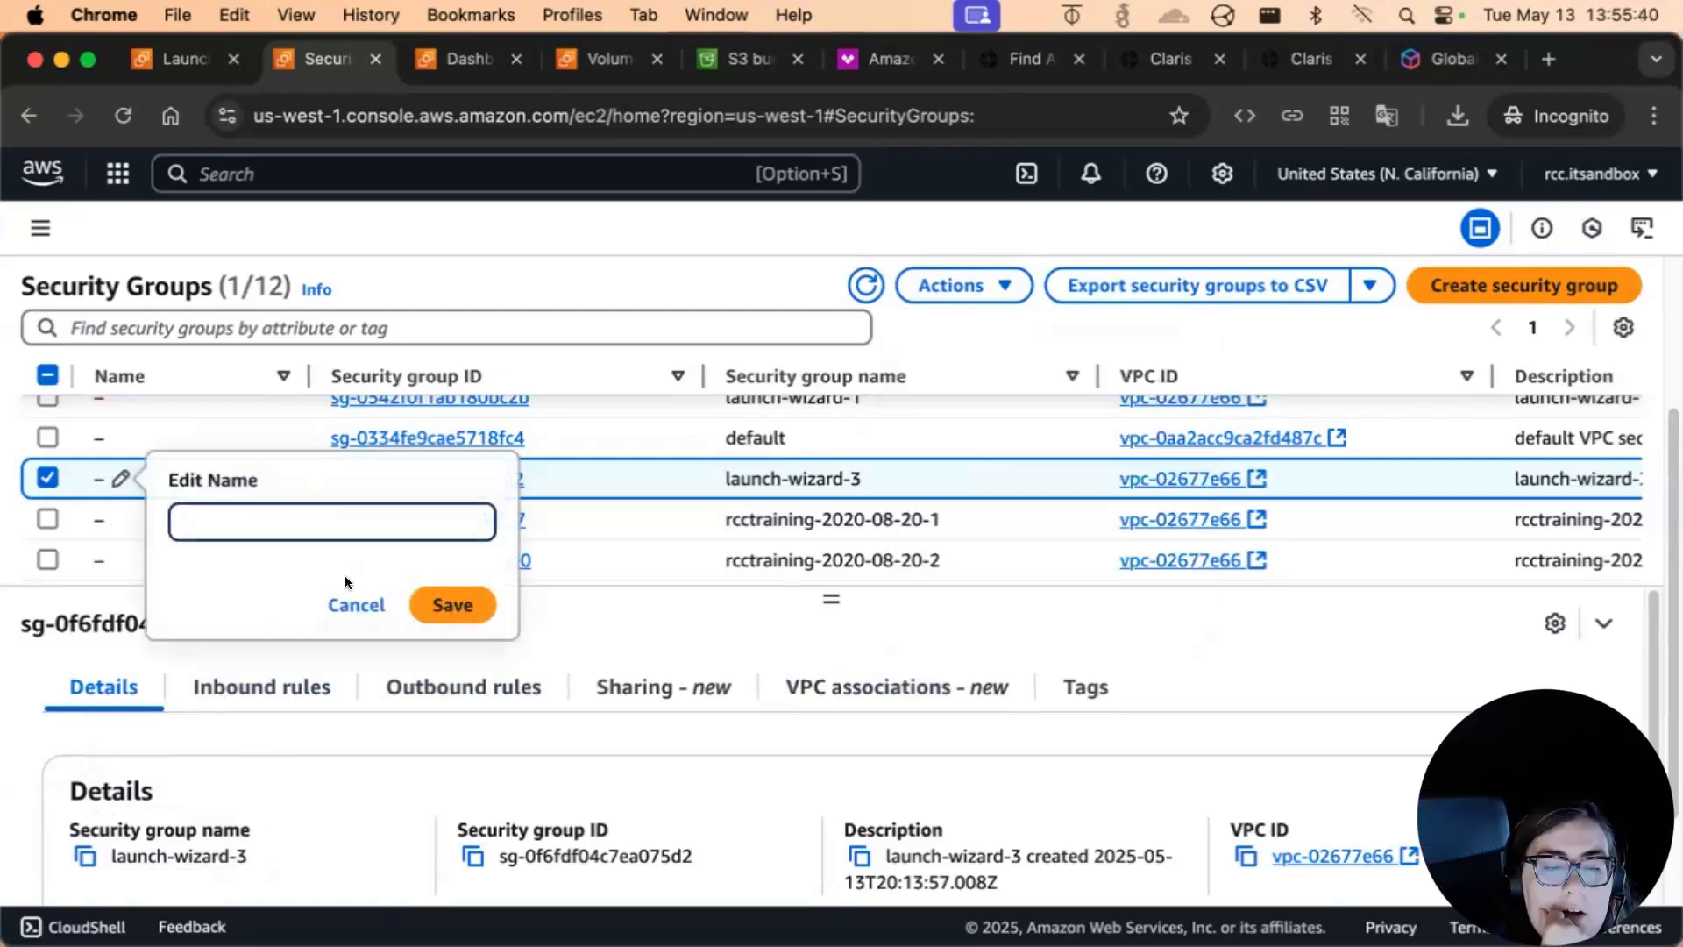
left_click(356, 605)
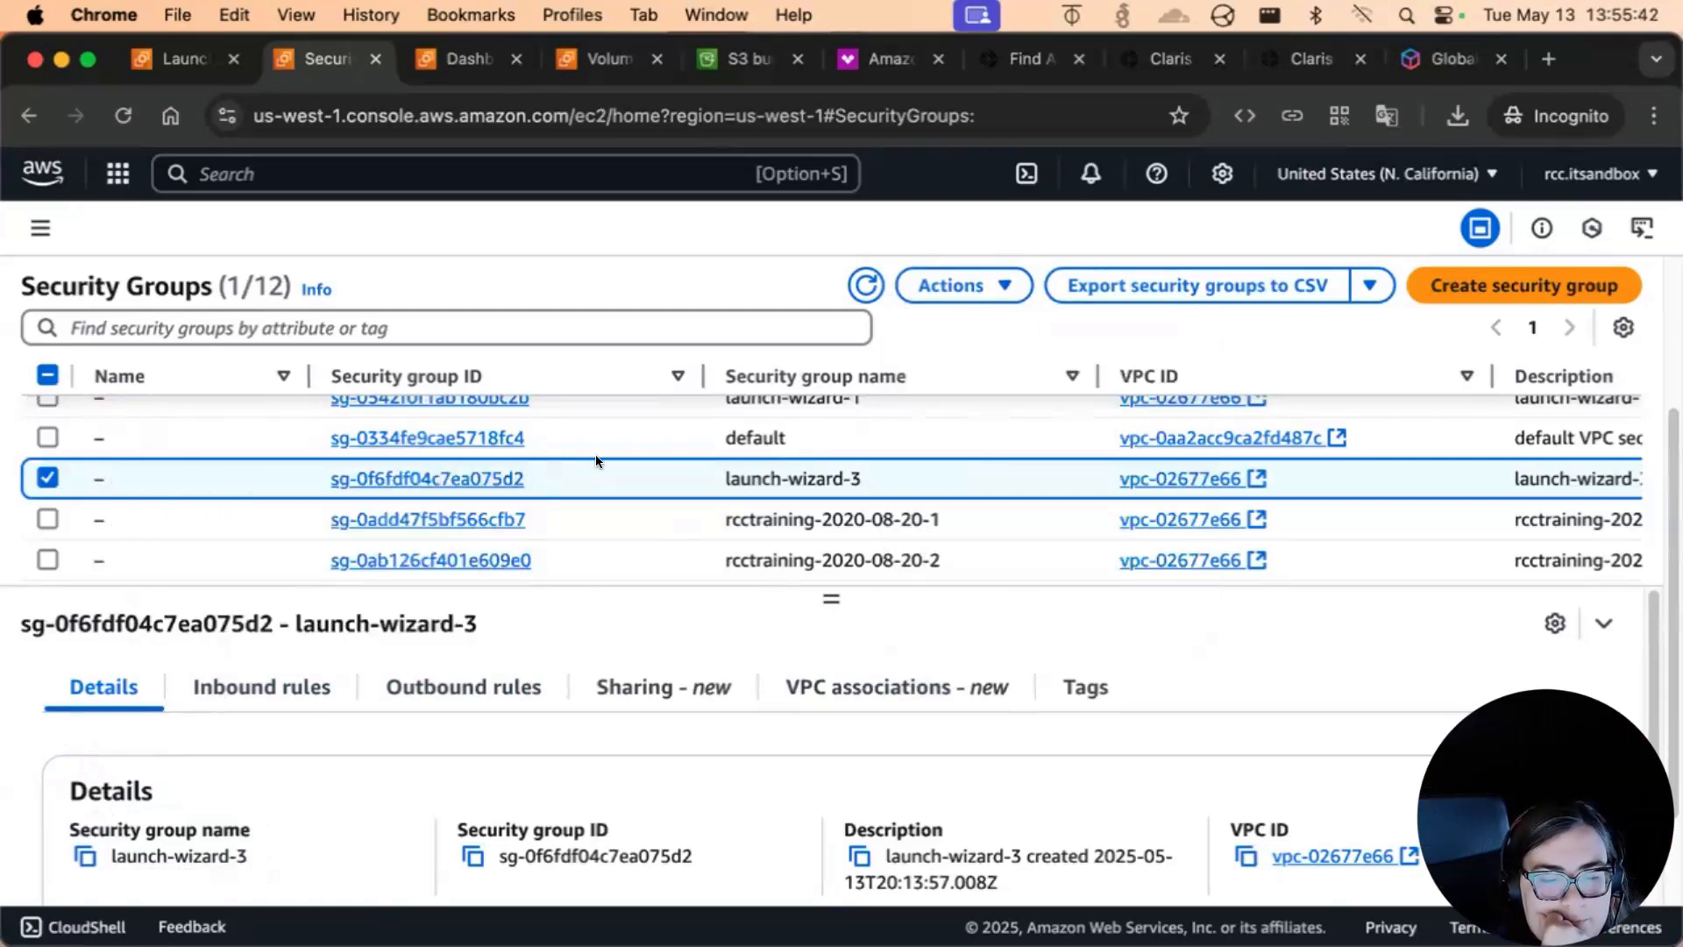
Return to the EC2 dashboard, list the running instances and select RCC FileMaker Server
scroll(596, 455, "up", 5)
left_click(29, 115)
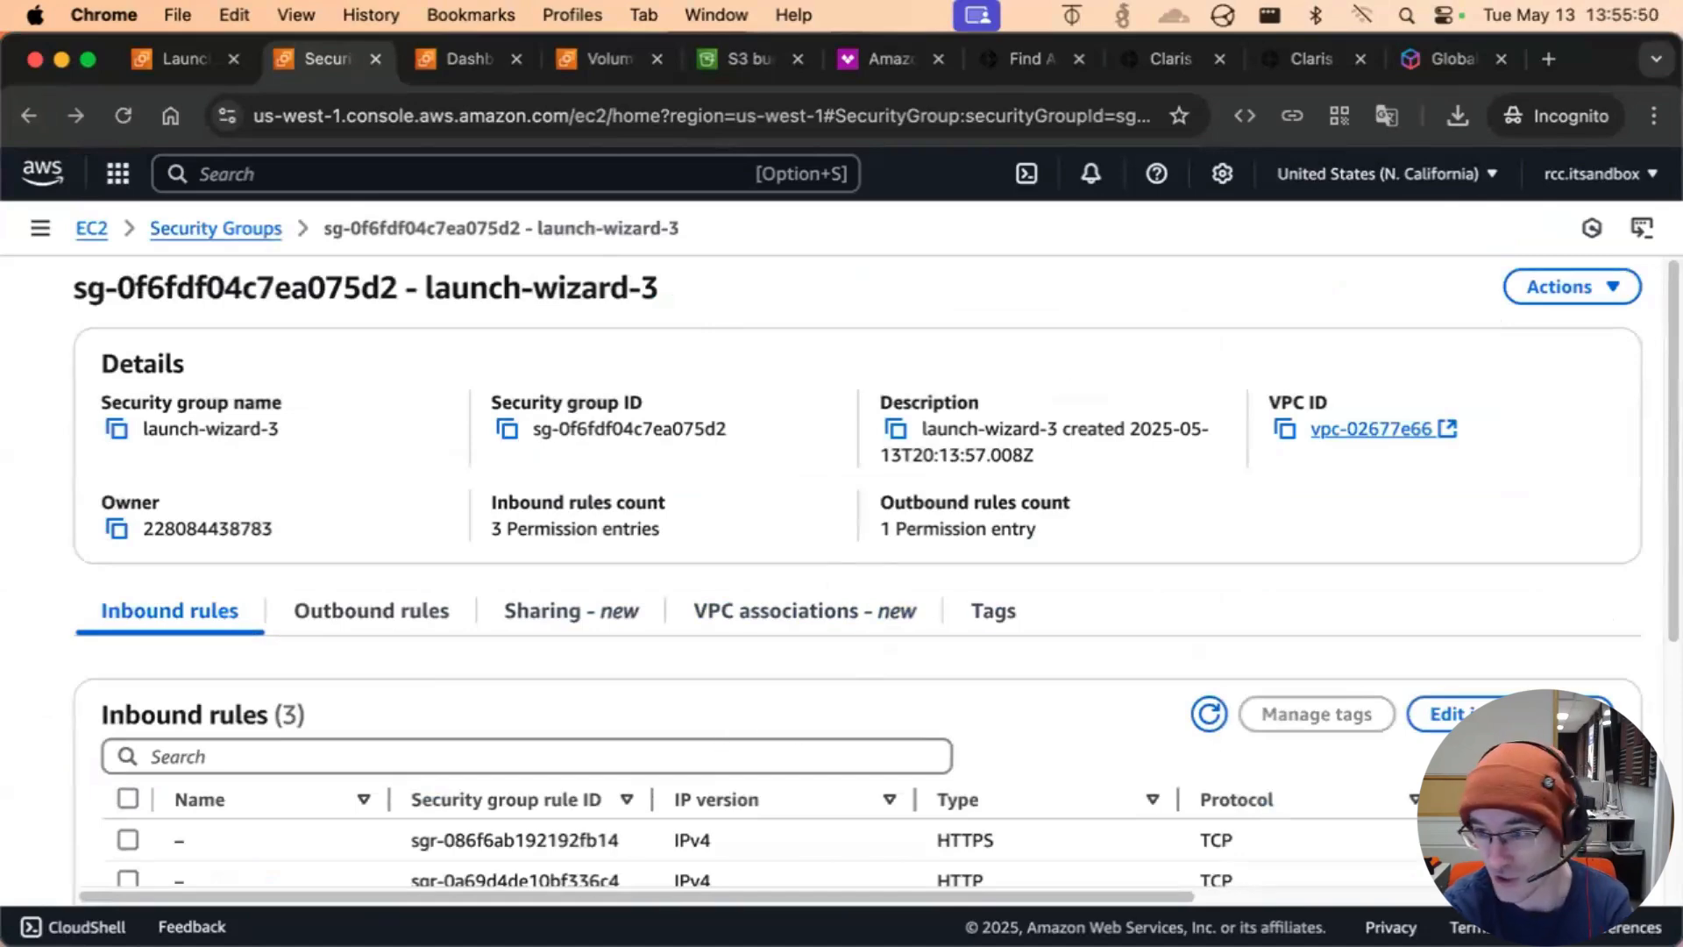
left_click(91, 228)
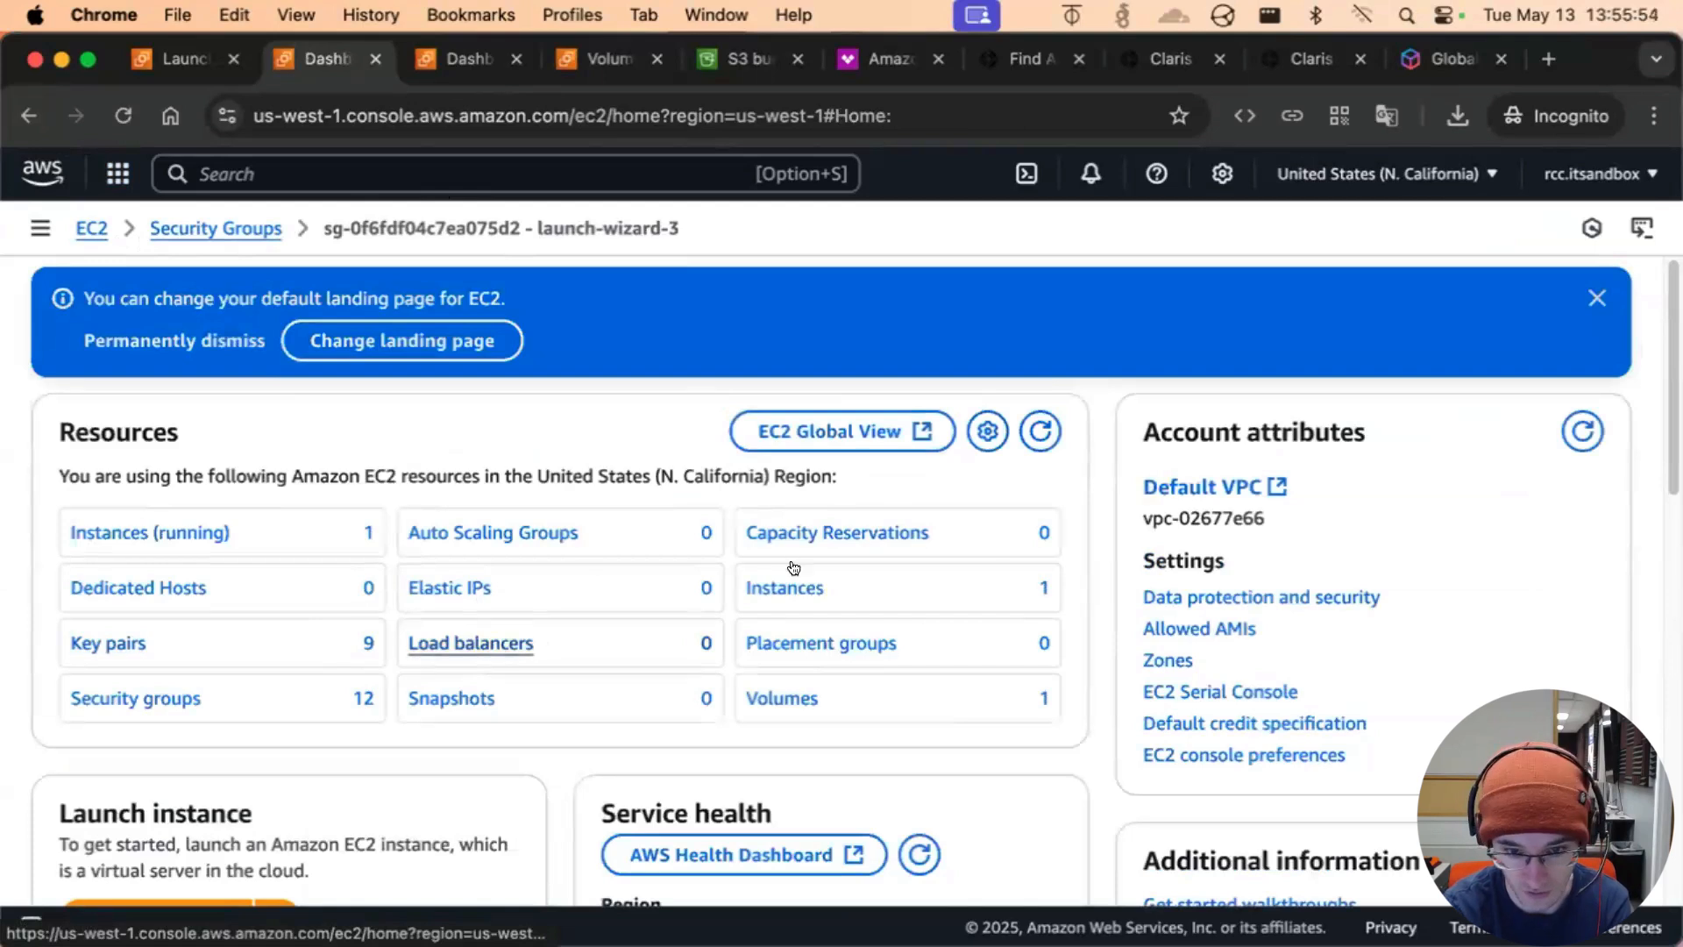
left_click(168, 529)
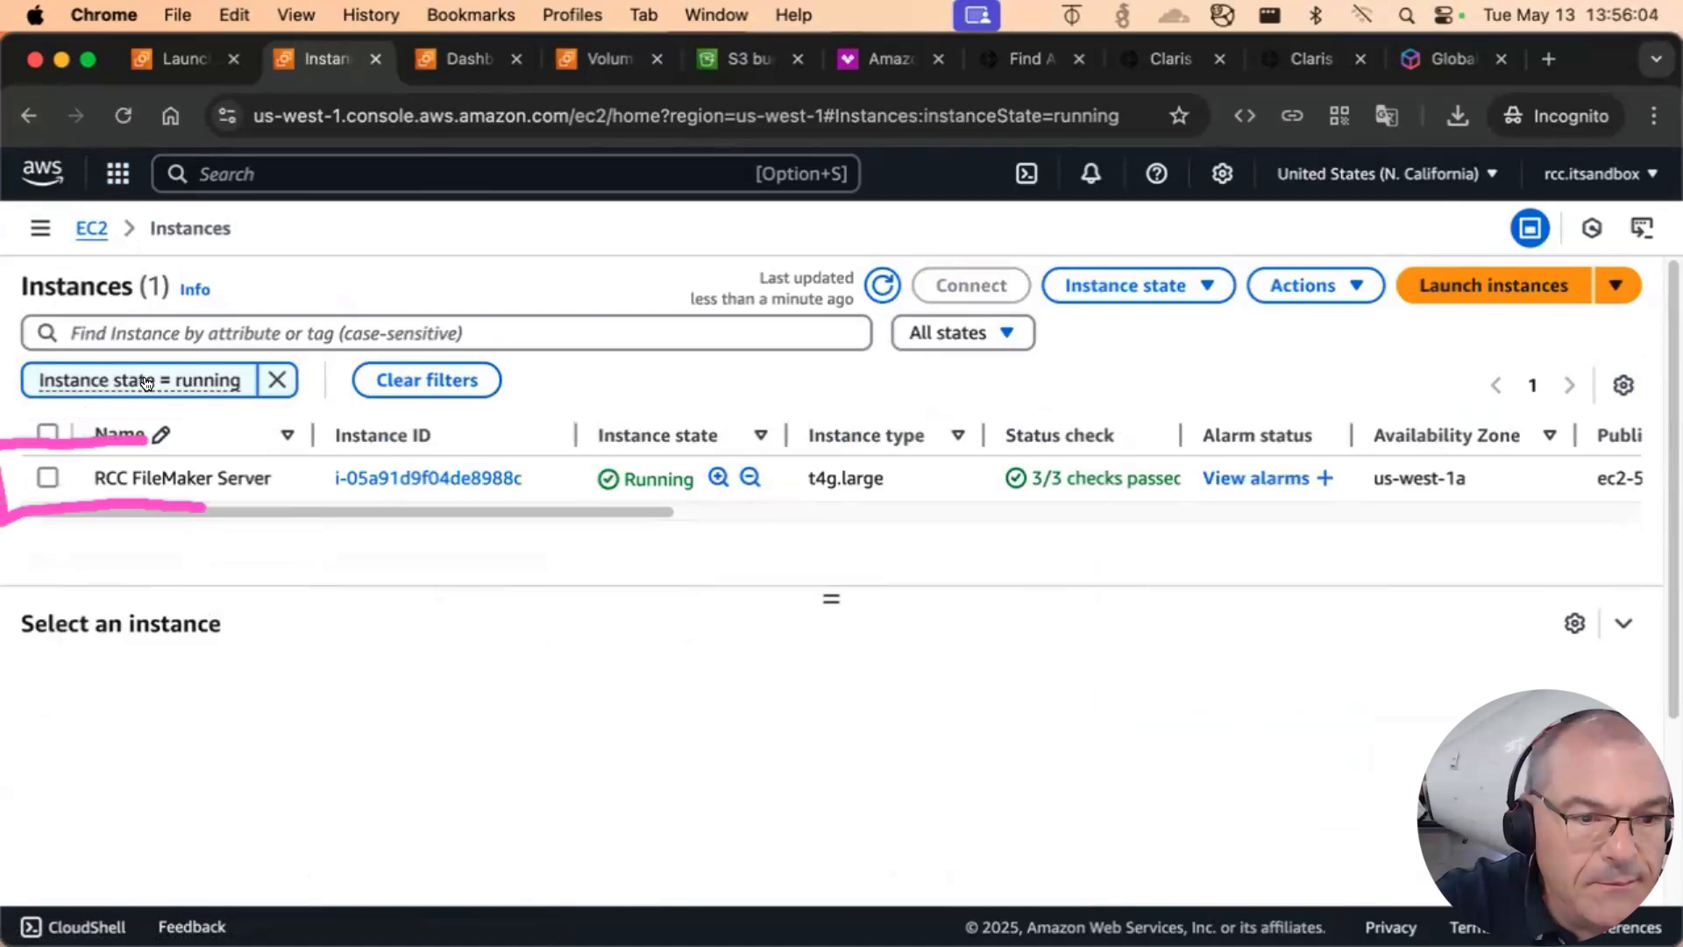
left_click(644, 464)
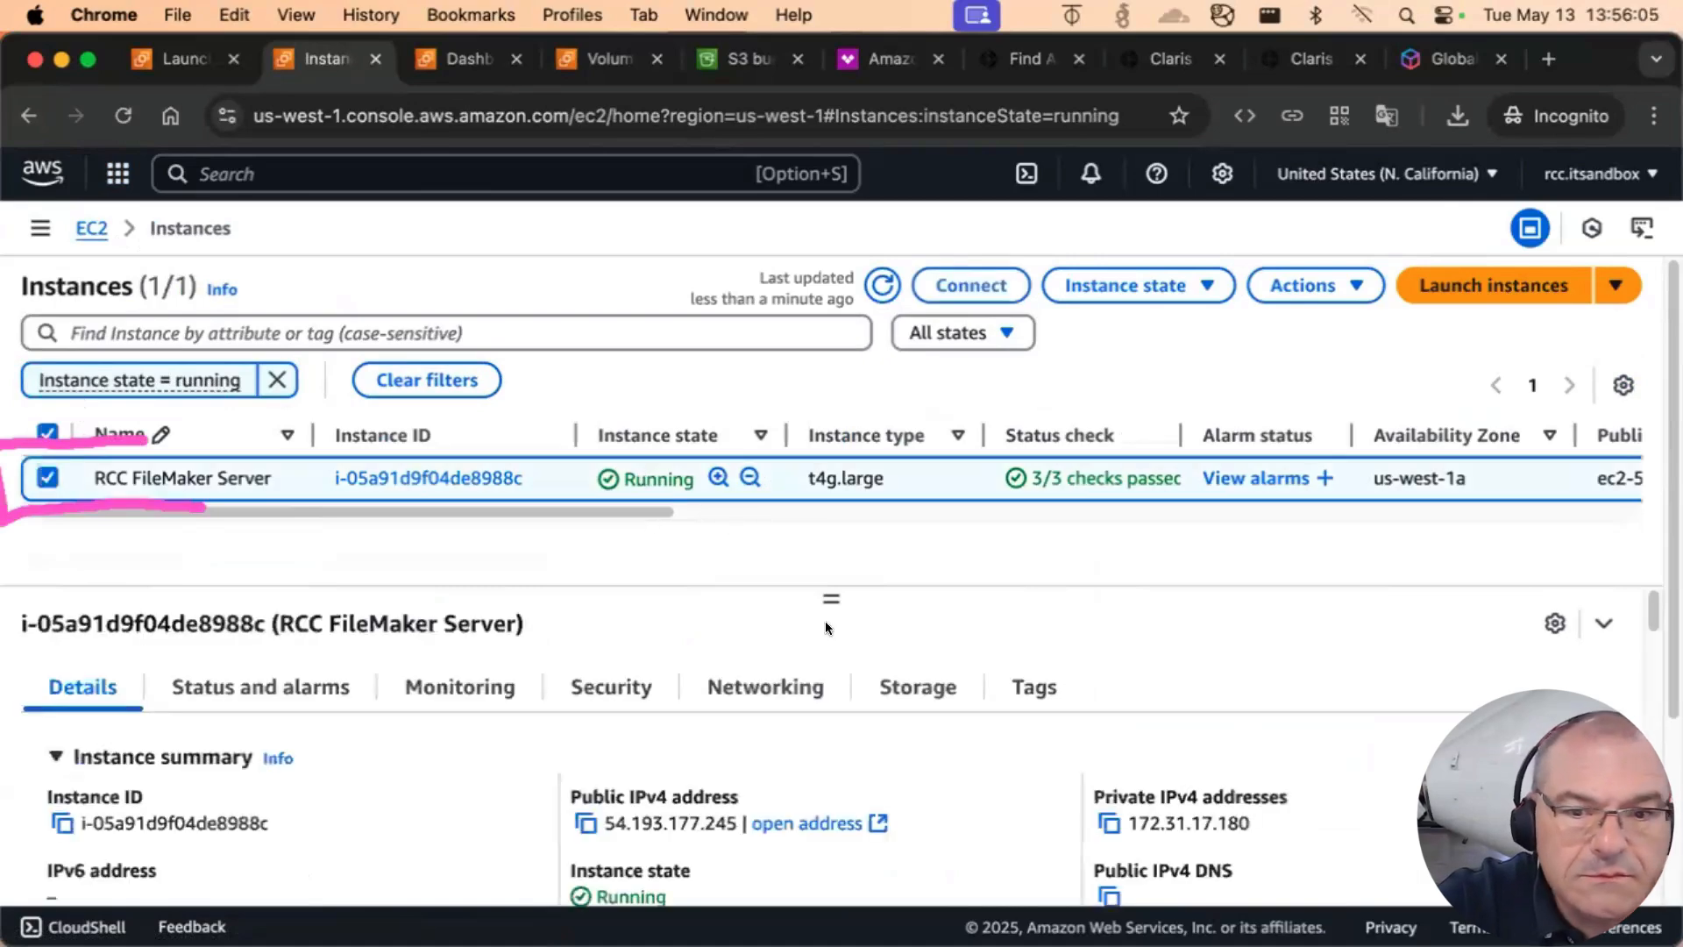
Open the instance's launch-wizard-3 security group from its security details and view the inbound rules
left_click(595, 686)
scroll(446, 755, "down", 5)
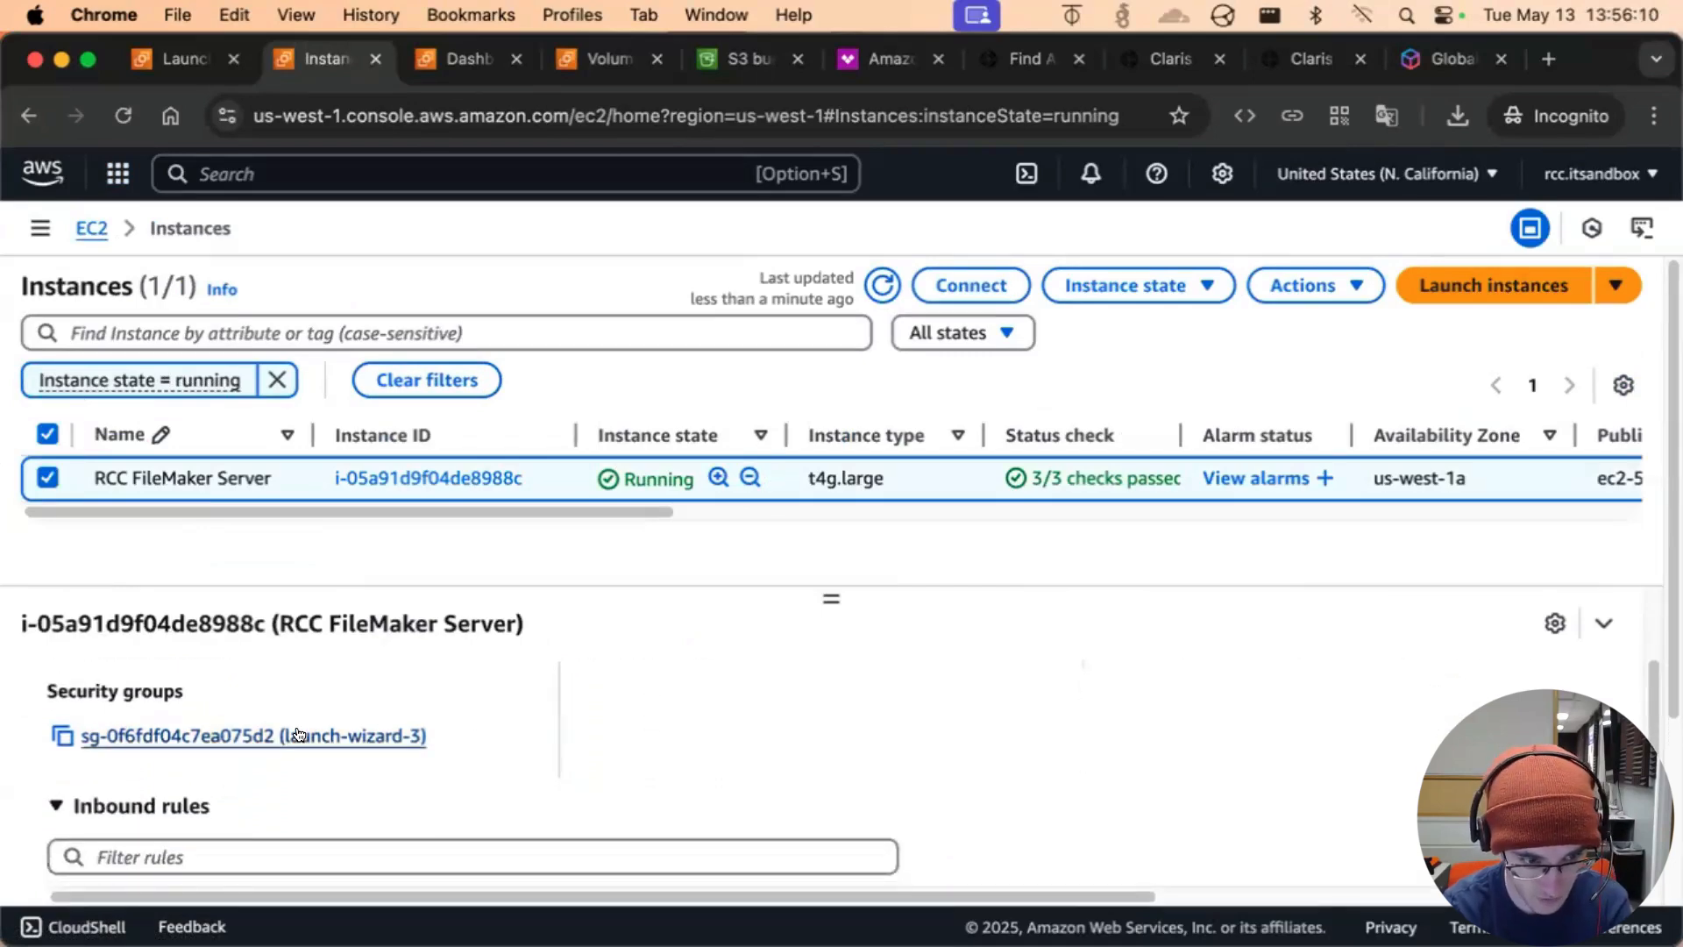
left_click(263, 741)
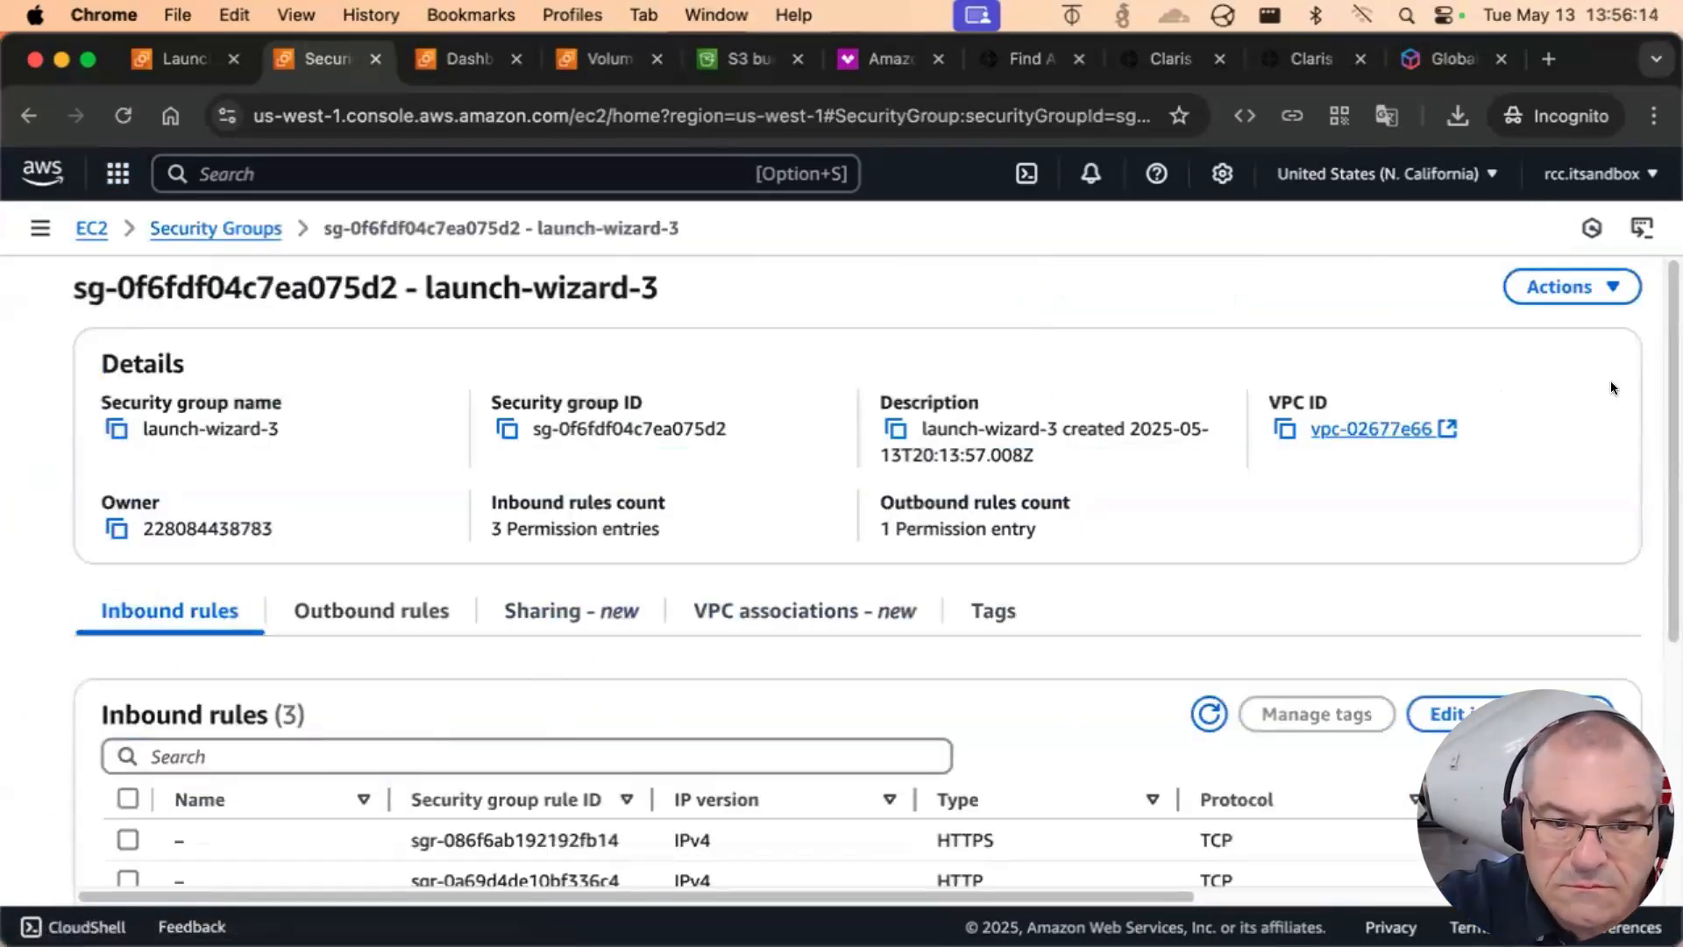
scroll(77, 405, "down", 4)
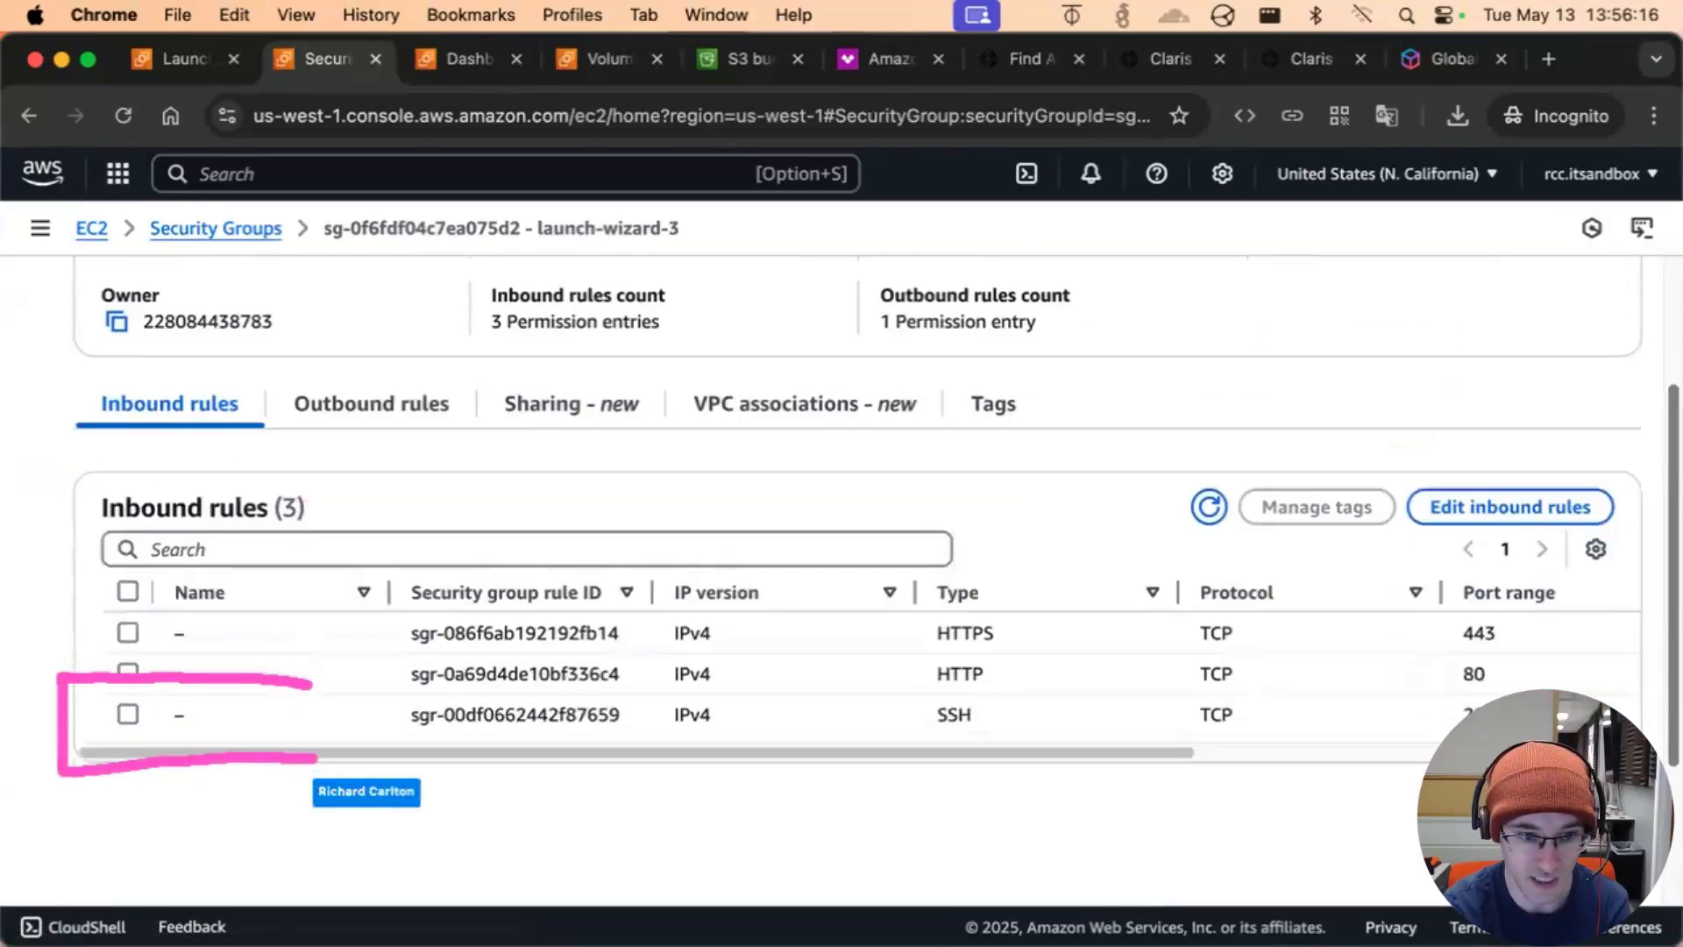
Examine the security group's outbound rules, including type, protocol, port range and destination
left_click(373, 449)
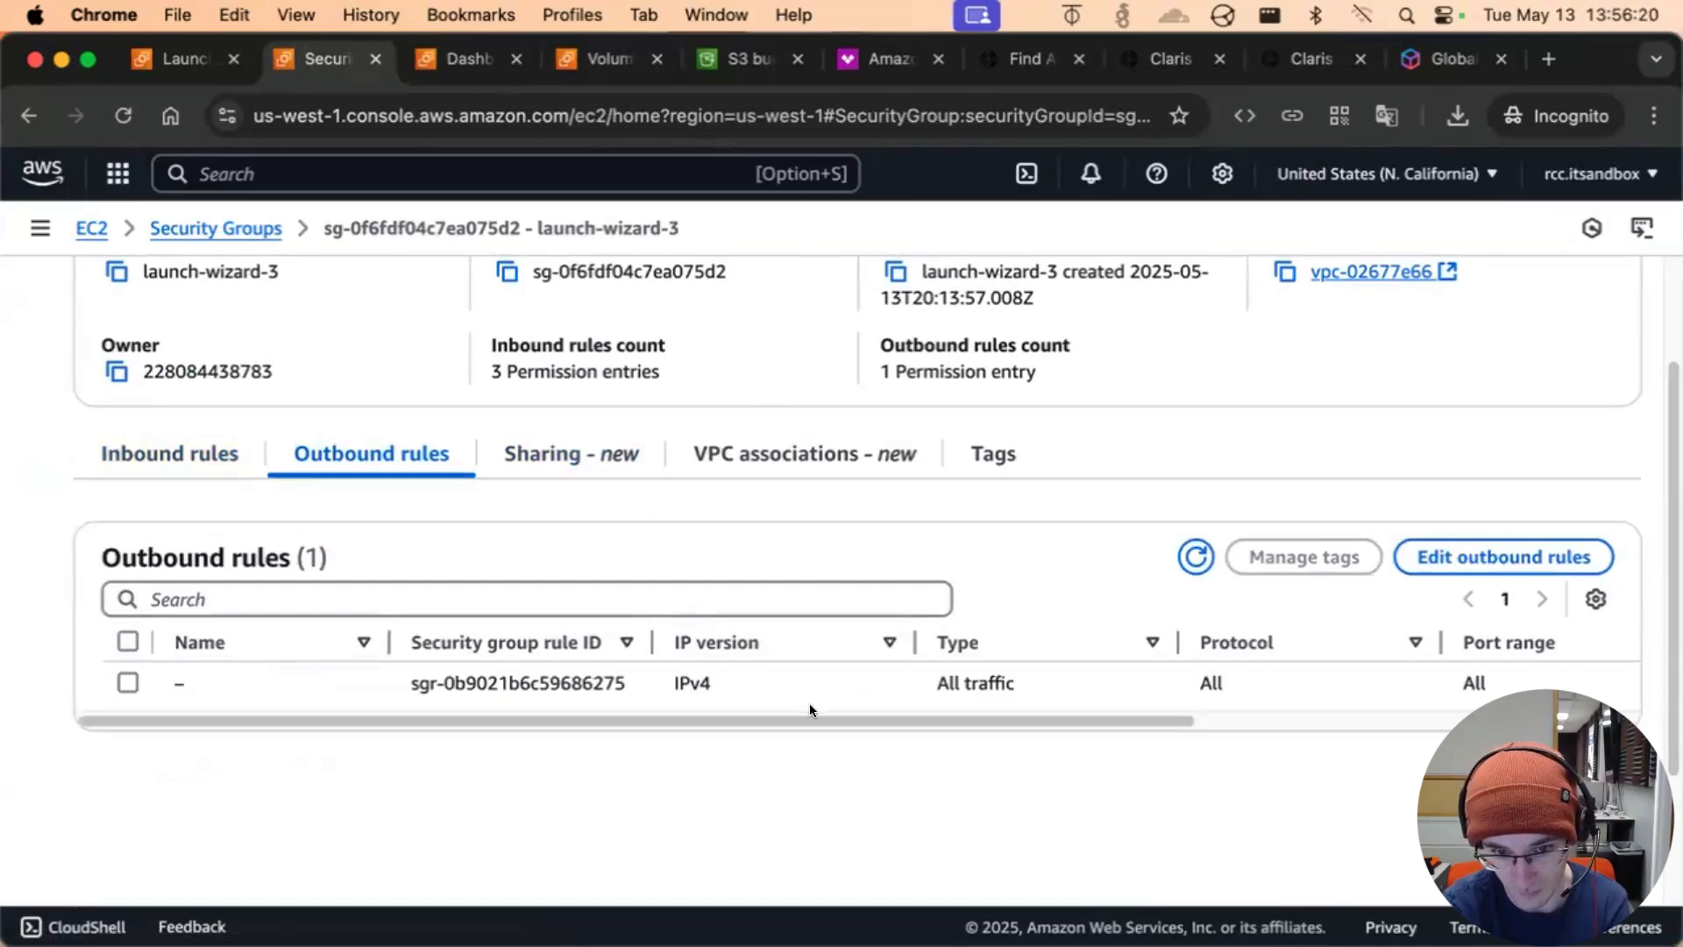
left_click_drag(960, 722, 1296, 729)
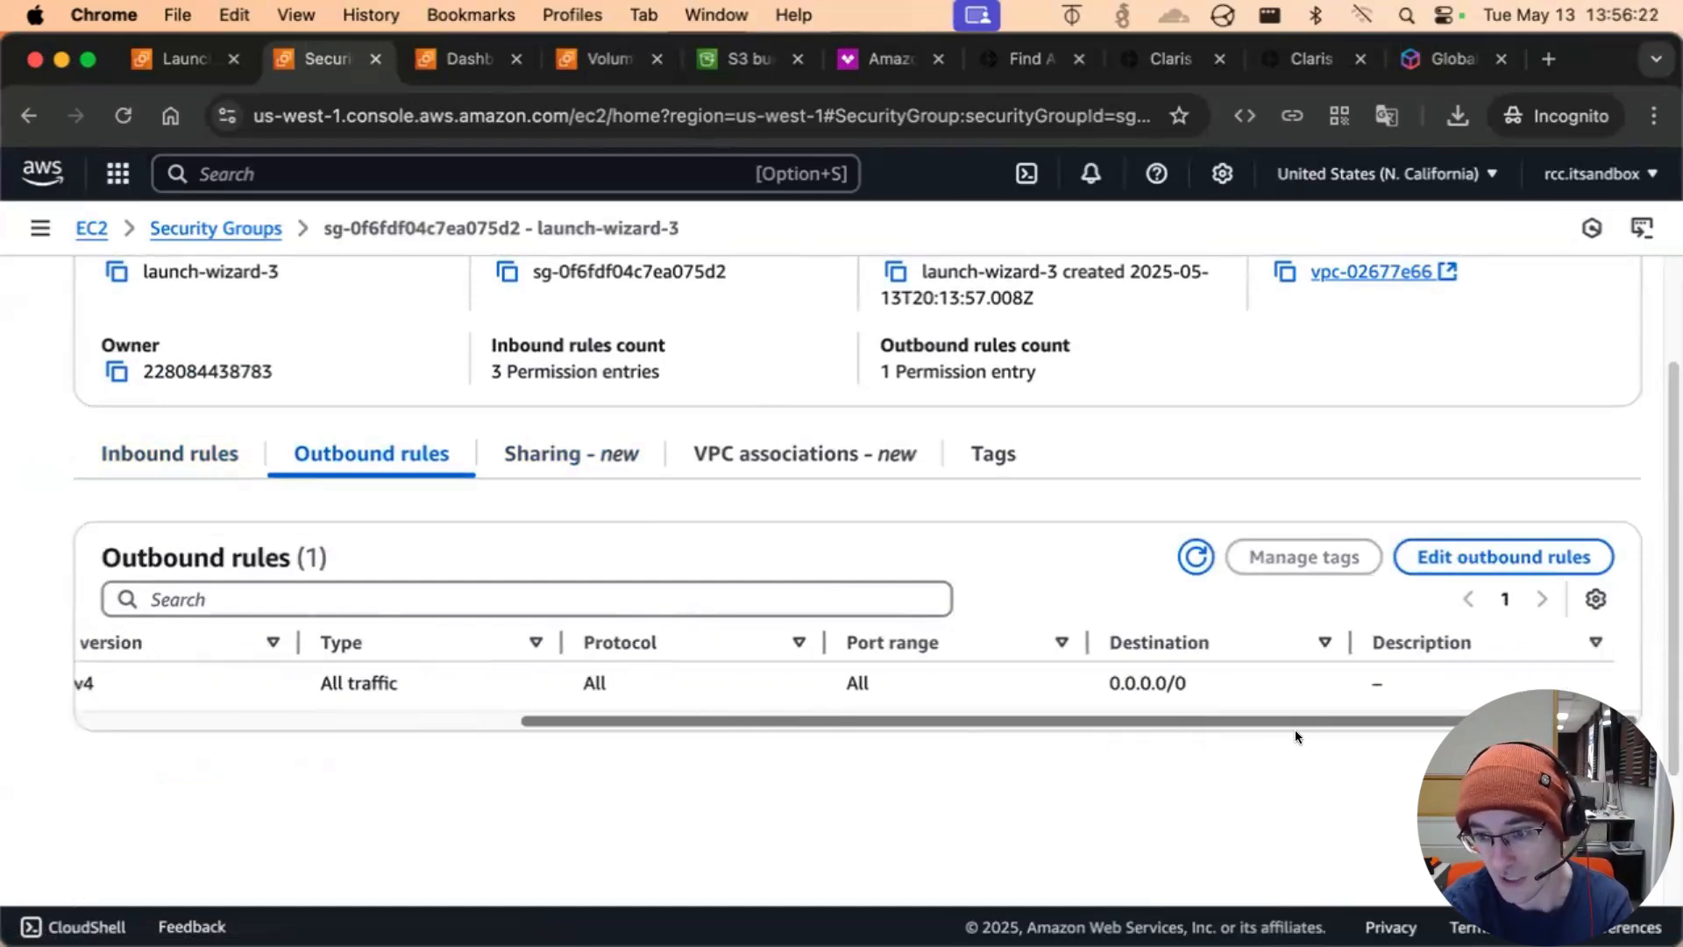
scroll(793, 727, "left", 10)
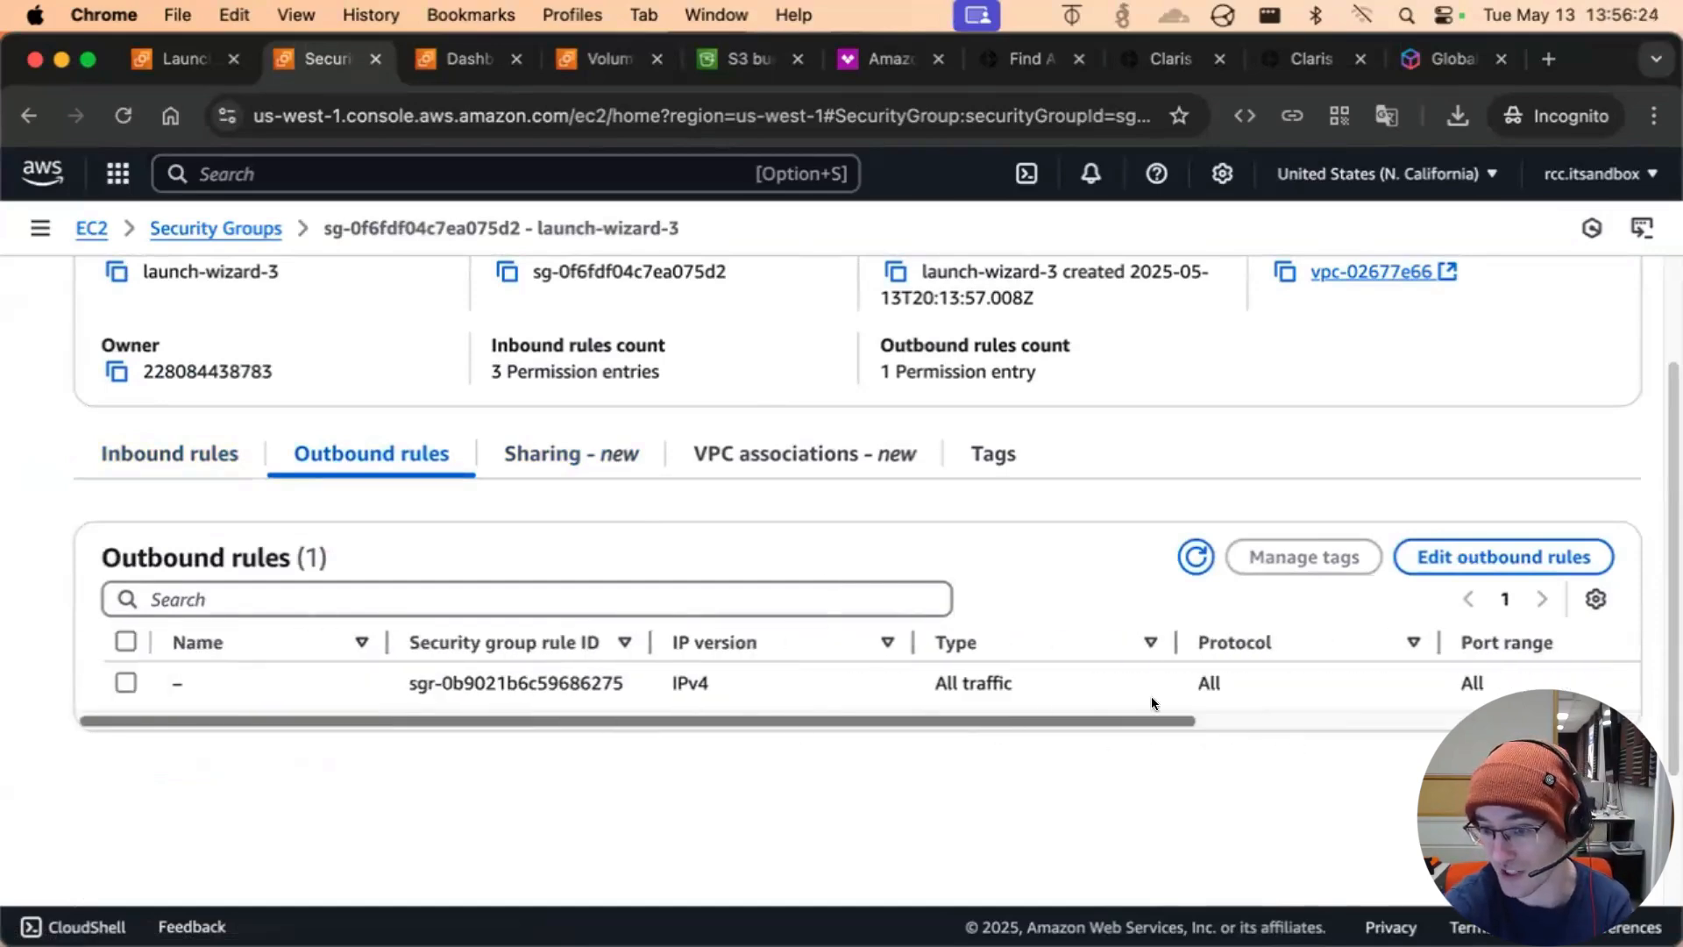
scroll(1191, 702, "right", 10)
scroll(561, 712, "left", 10)
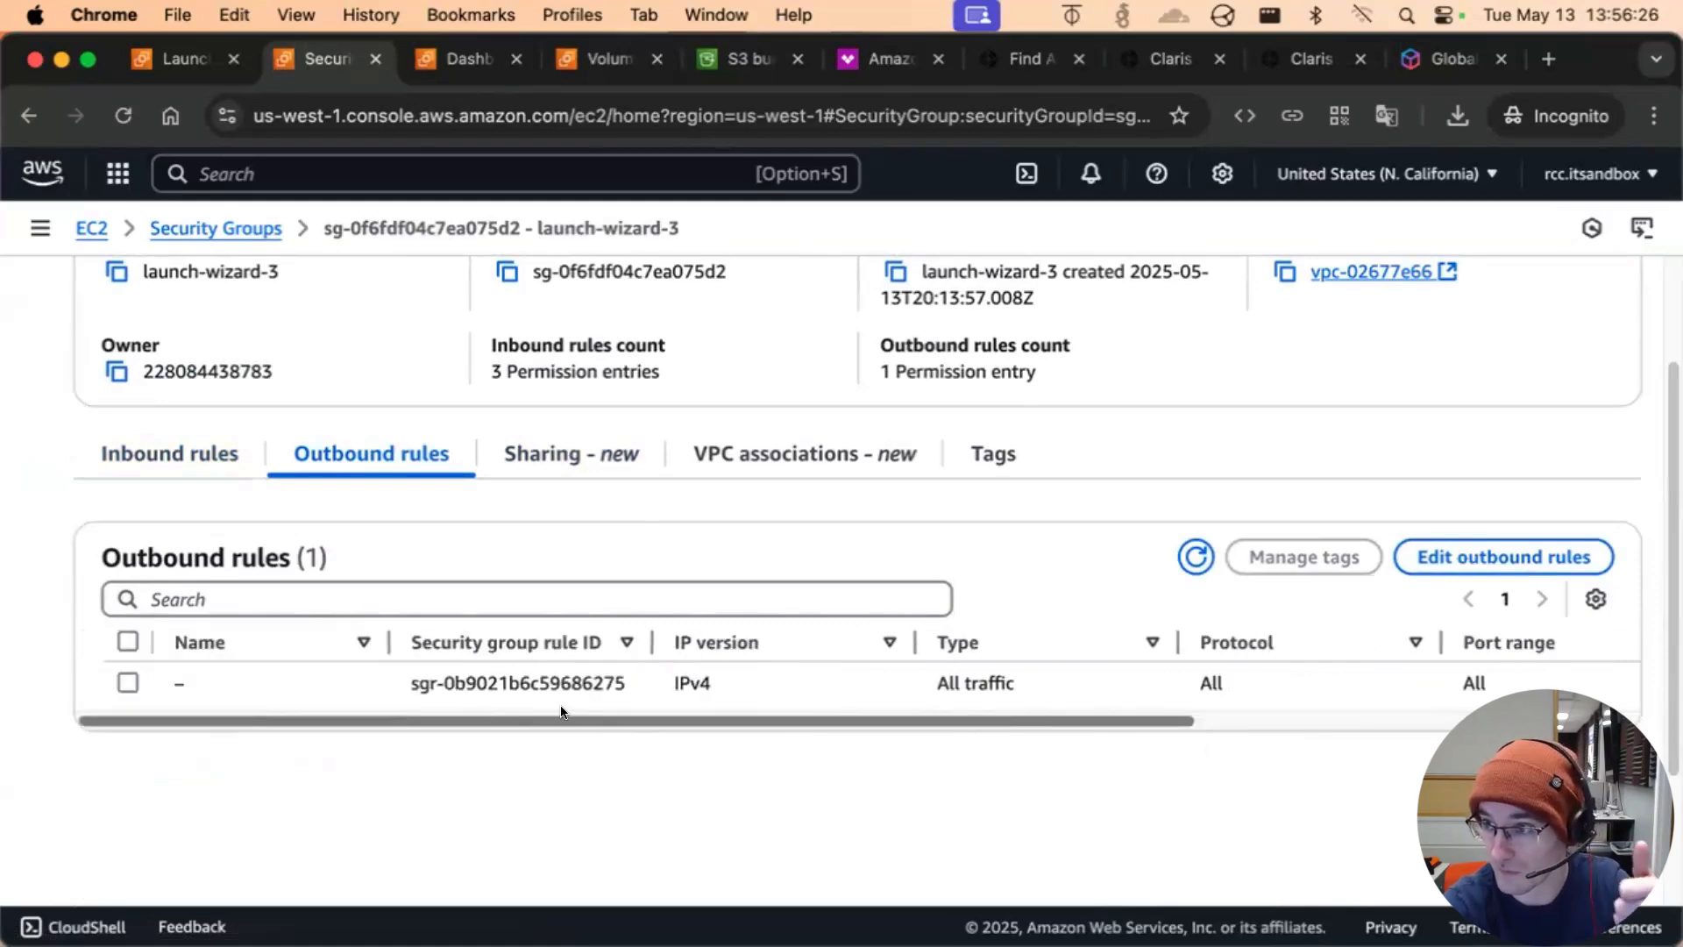
scroll(934, 700, "right", 10)
scroll(614, 692, "left", 10)
scroll(897, 687, "right", 10)
scroll(877, 692, "left", 10)
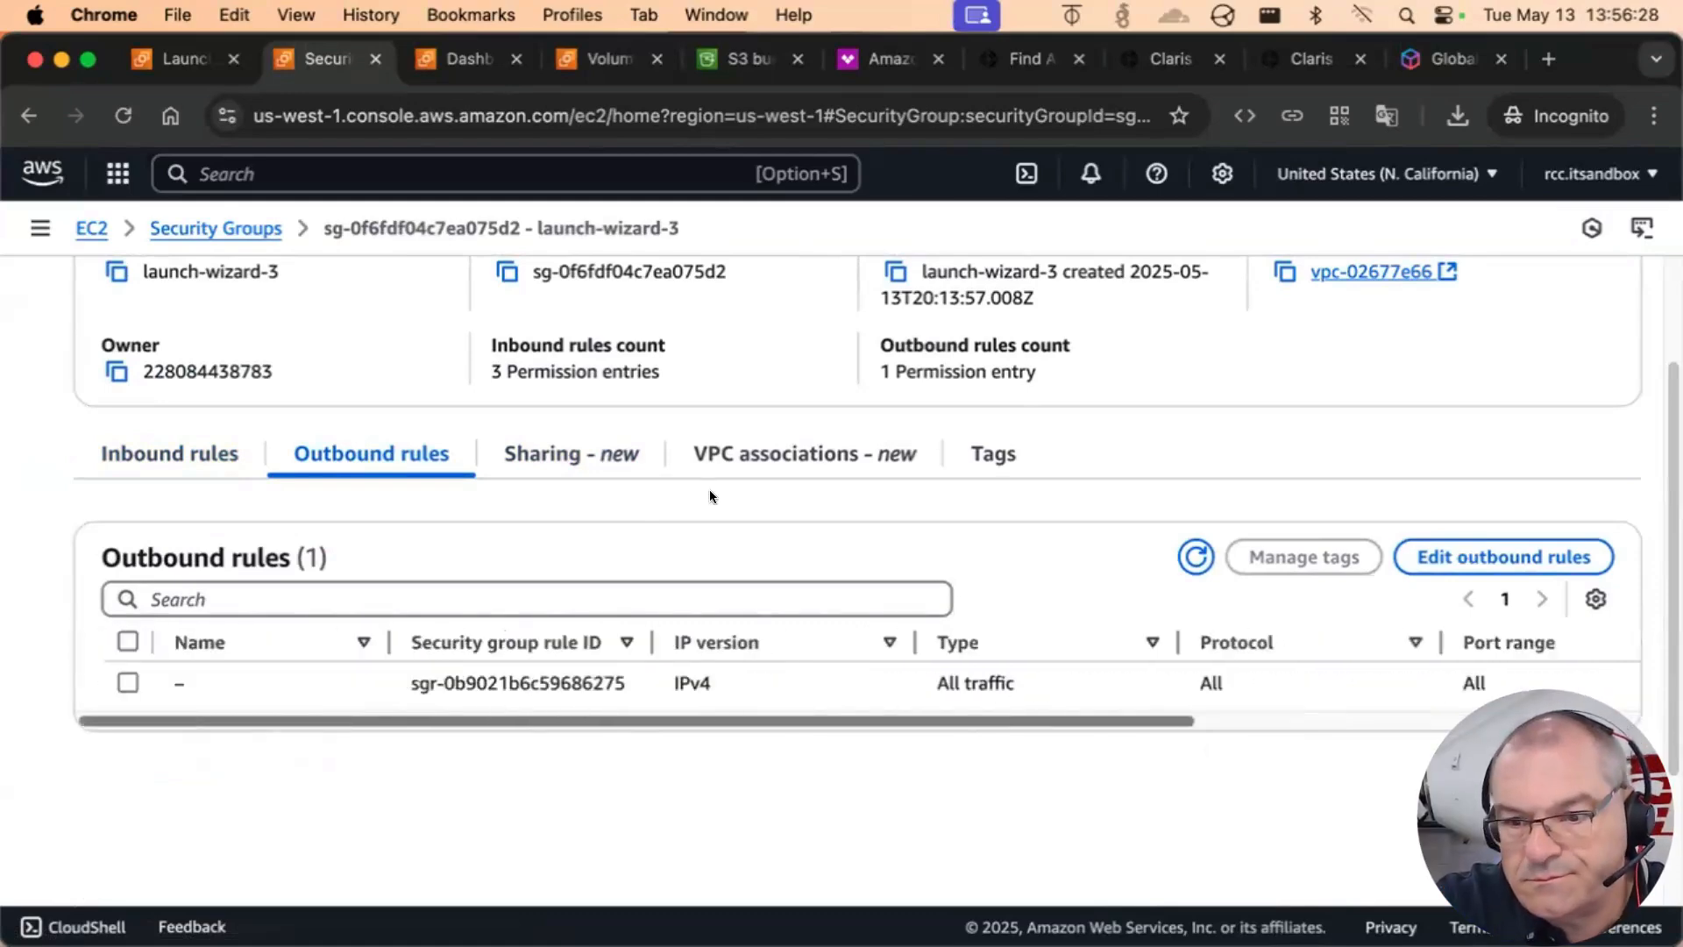
Open the launch-wizard-3 inbound rules for editing and add a new blank rule
left_click(180, 454)
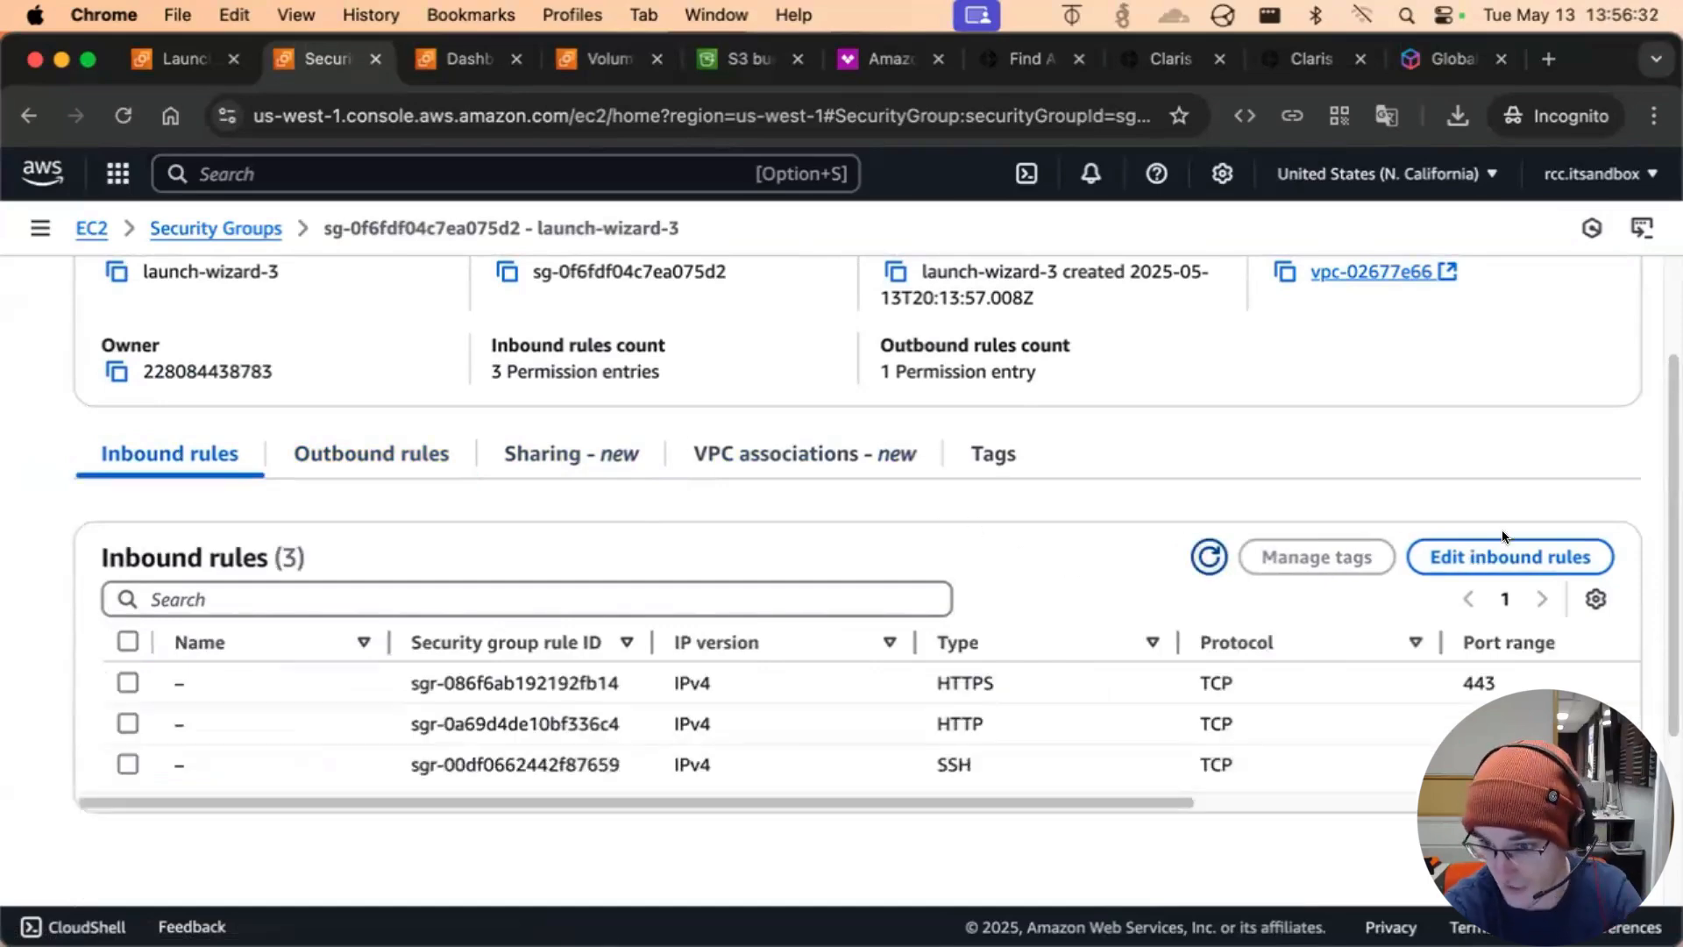
left_click(1509, 556)
scroll(193, 360, "down", 1)
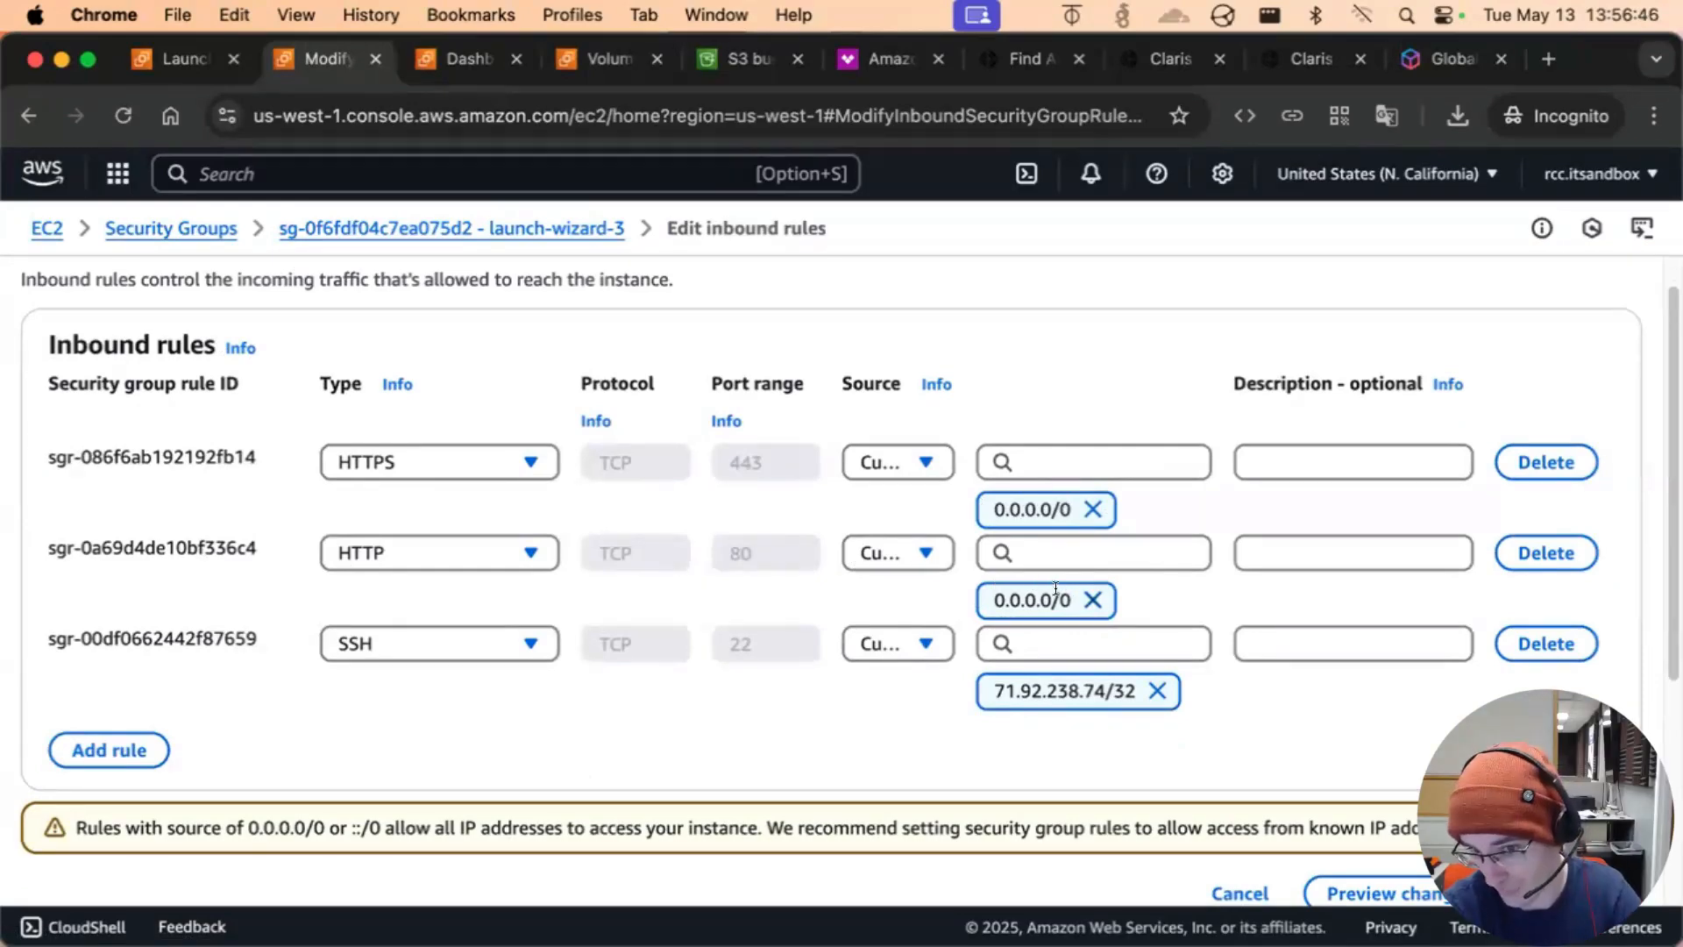
left_click(84, 751)
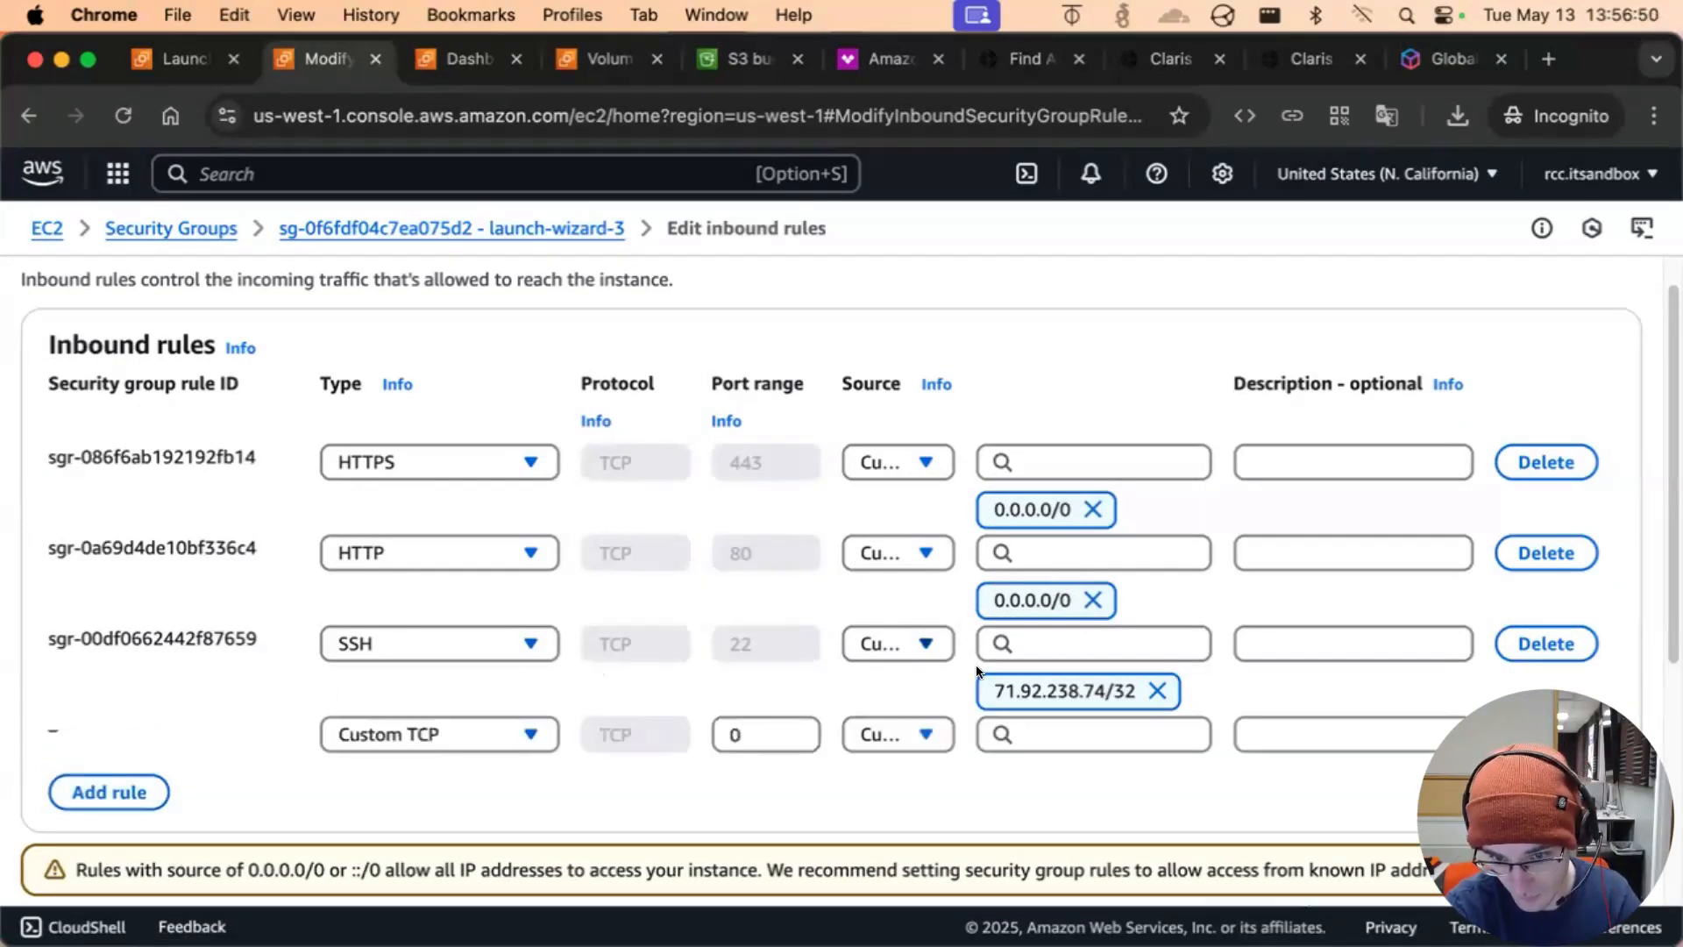
Configure the new inbound rule as Custom TCP on port 5003 with source Anywhere, 0.0.0.0/0
scroll(750, 591, "down", 3)
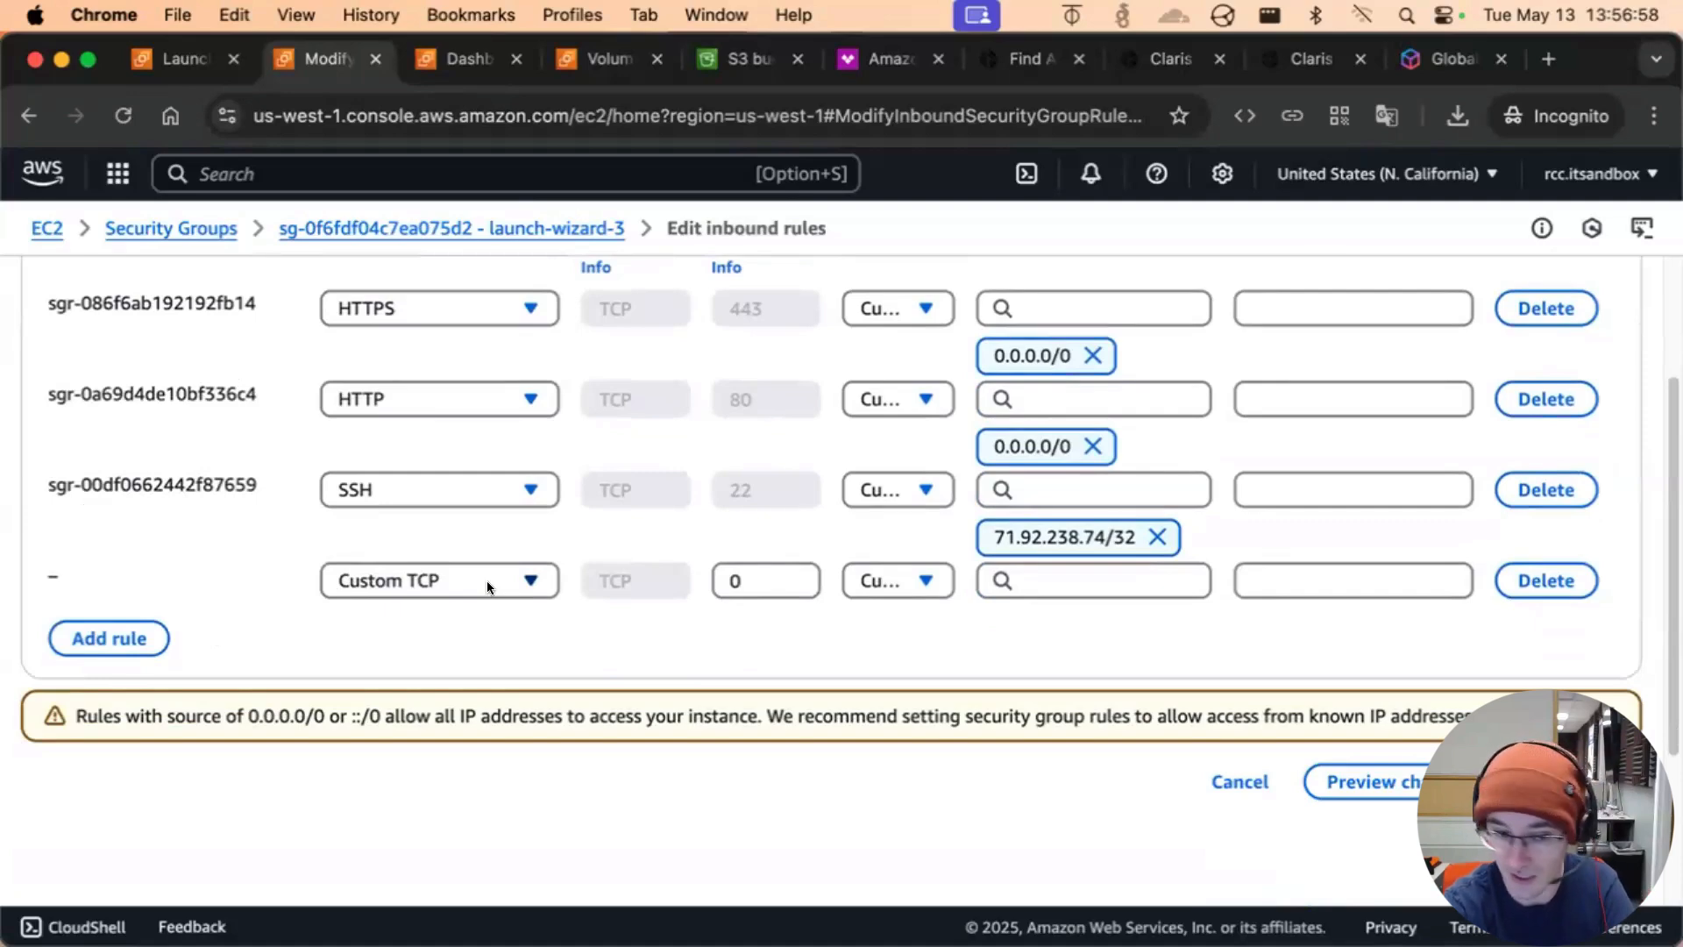
left_click(399, 580)
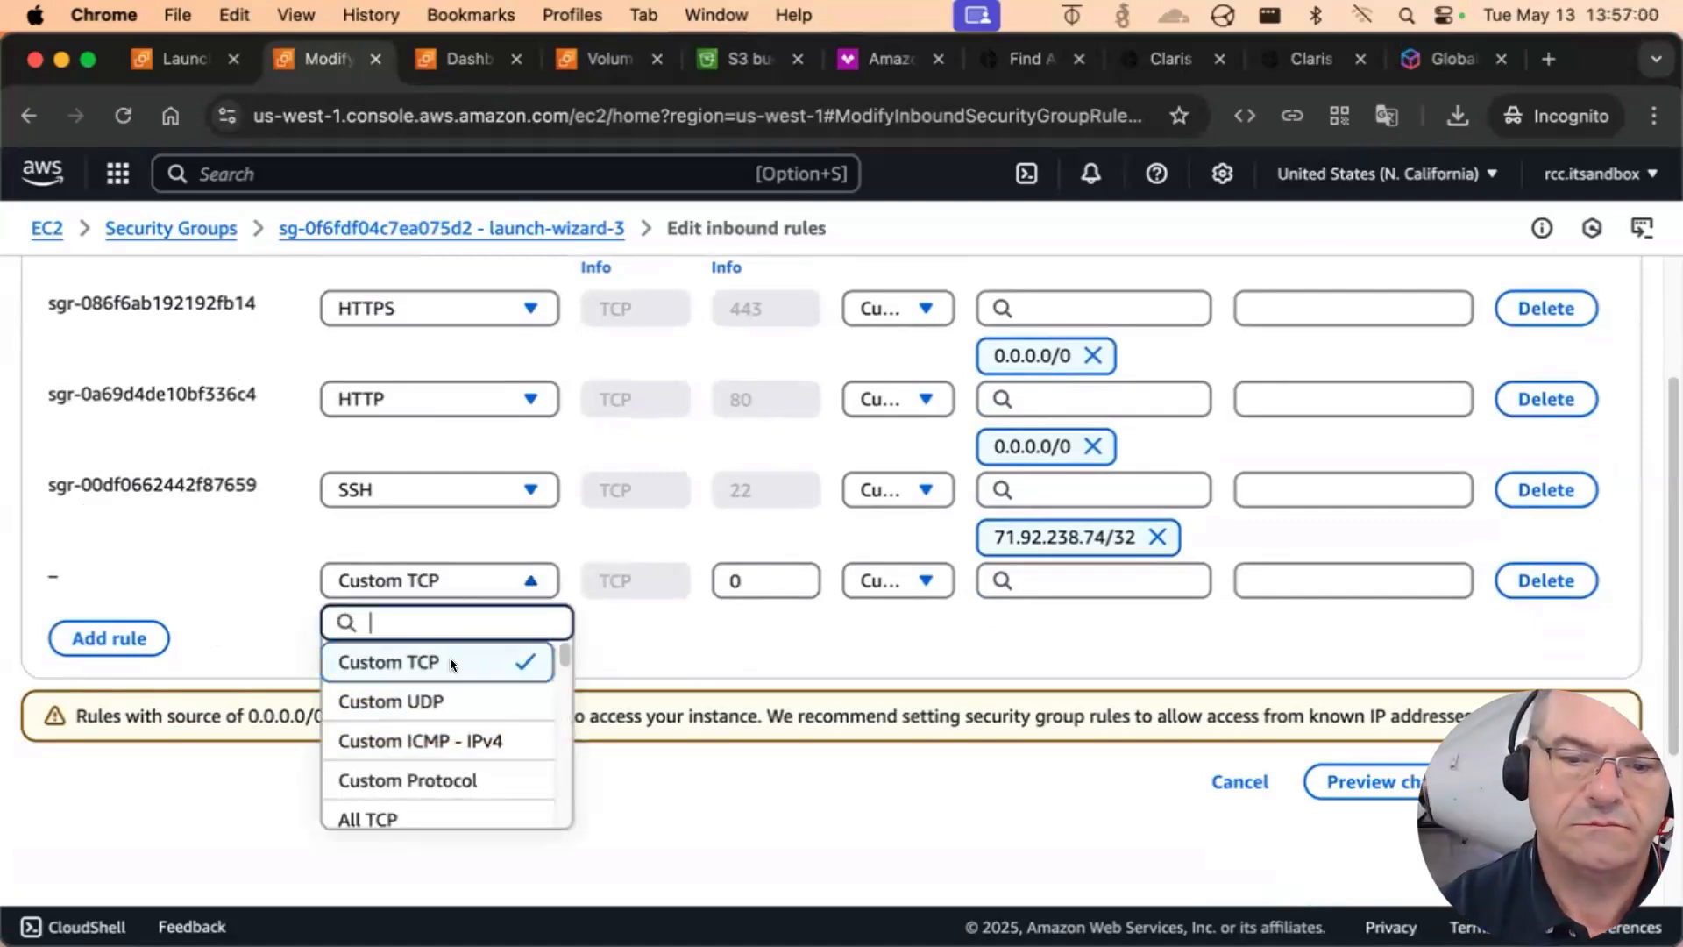
left_click(446, 663)
left_click(747, 580)
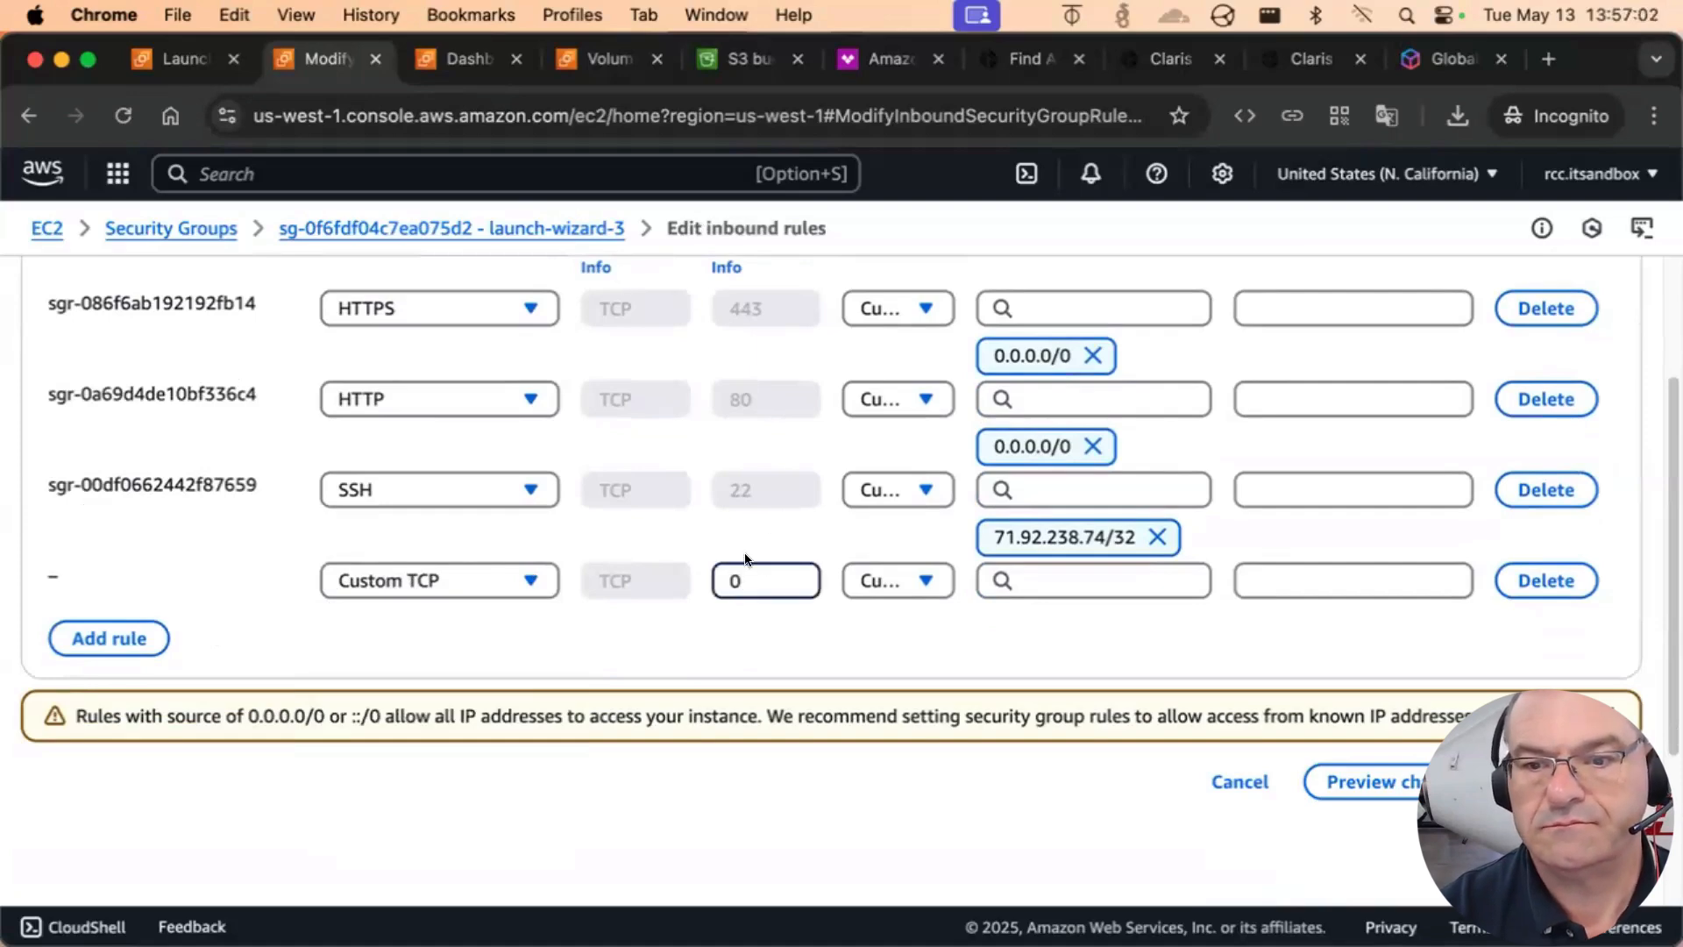
scroll(729, 534, "up", 3)
scroll(766, 419, "down", 1)
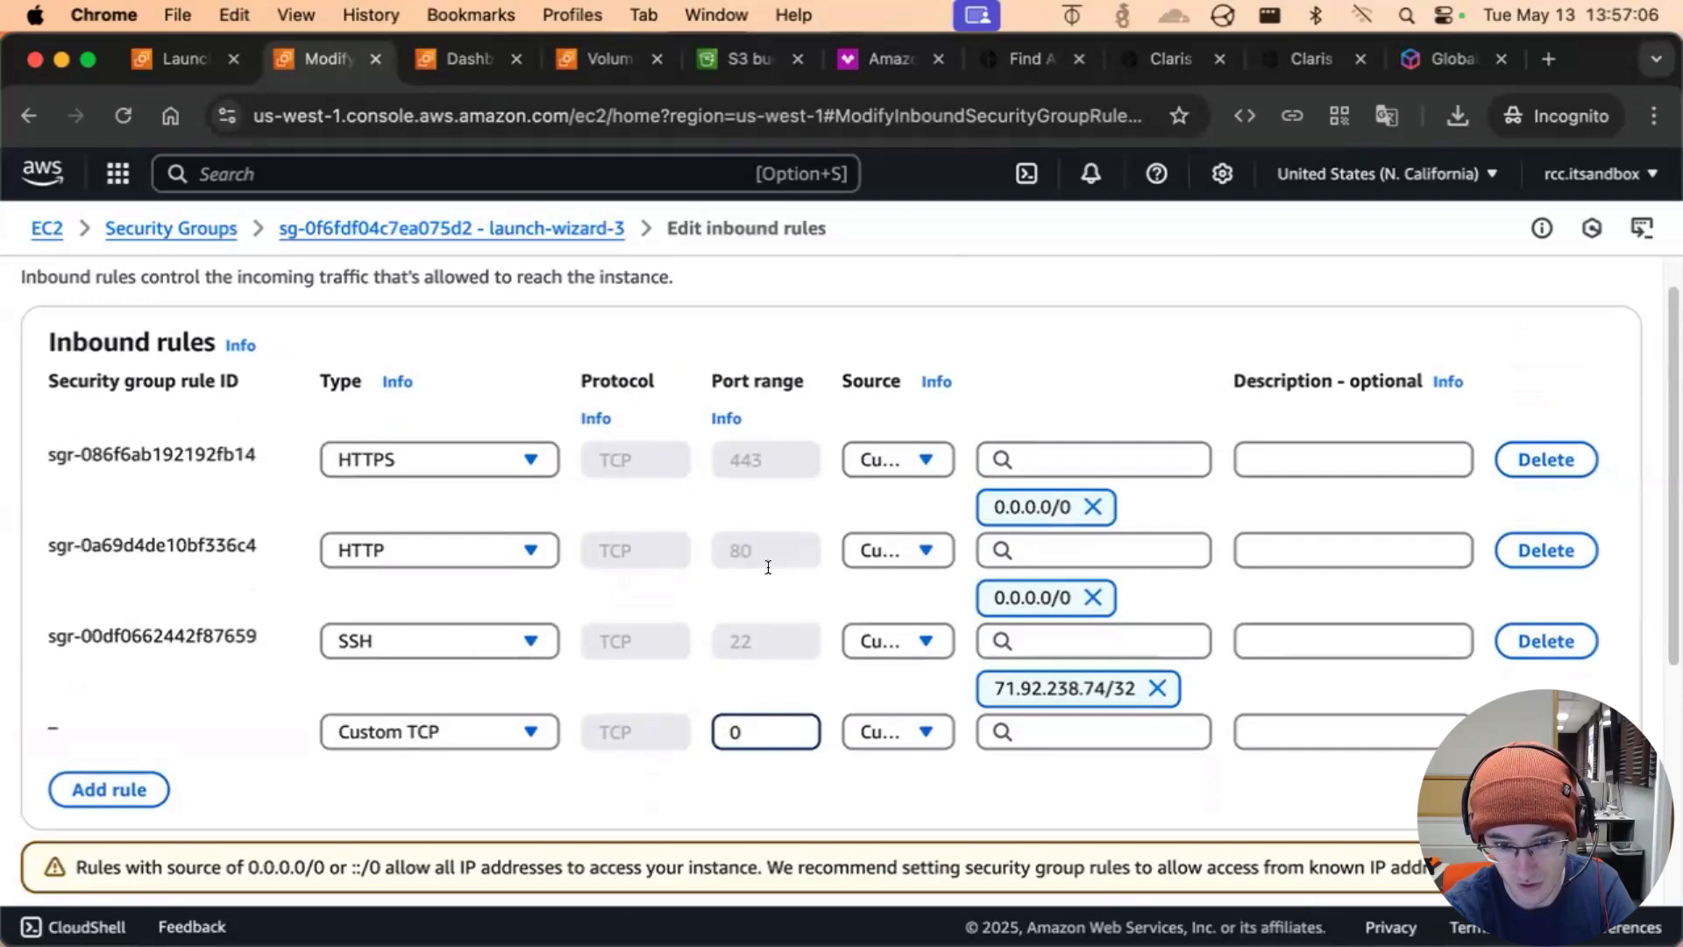
type("5003")
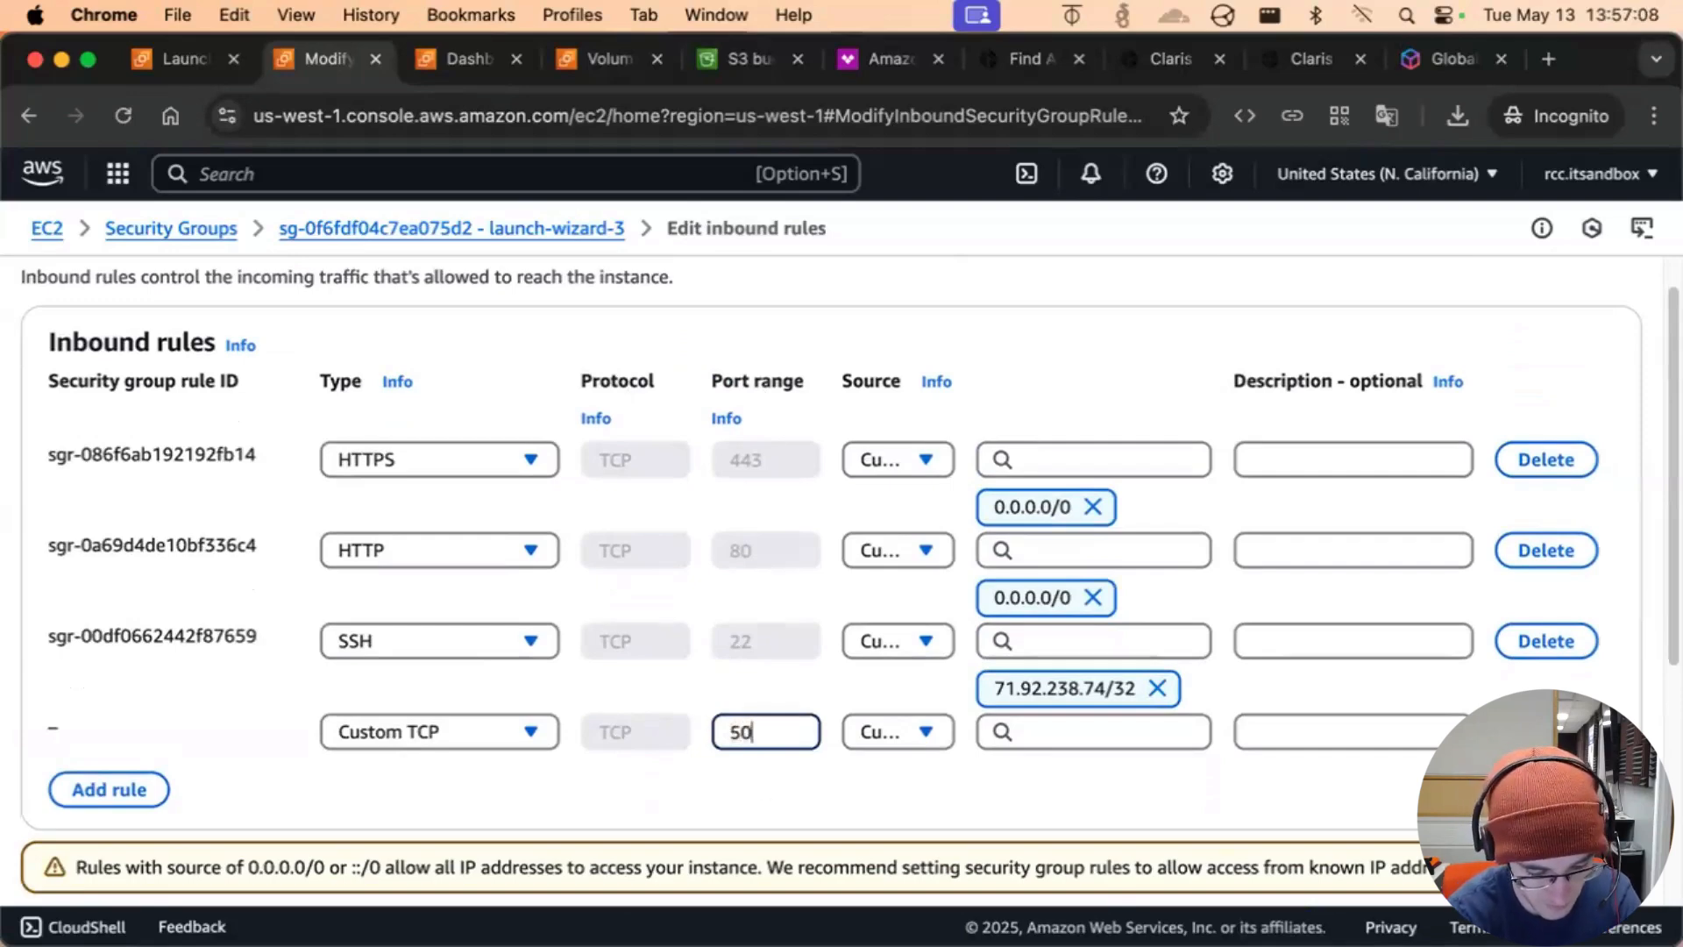
left_click(1045, 725)
left_click(1113, 399)
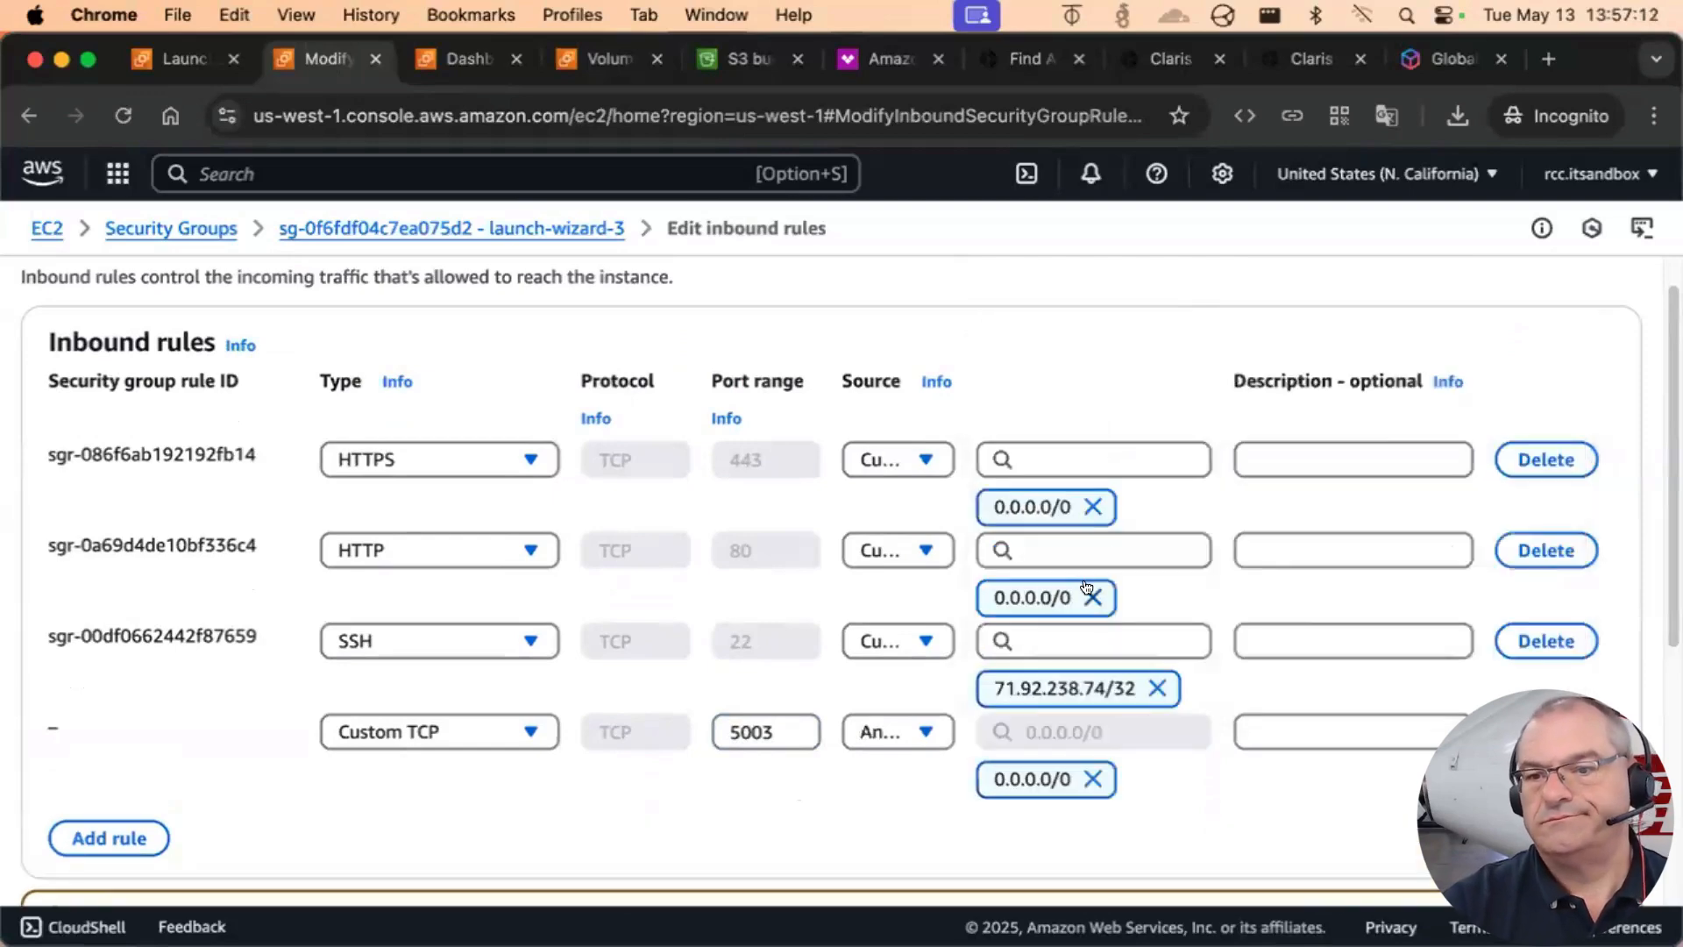
Describe the port 5003 rule as "FileMaker Server" and save the inbound rules
scroll(956, 682, "down", 3)
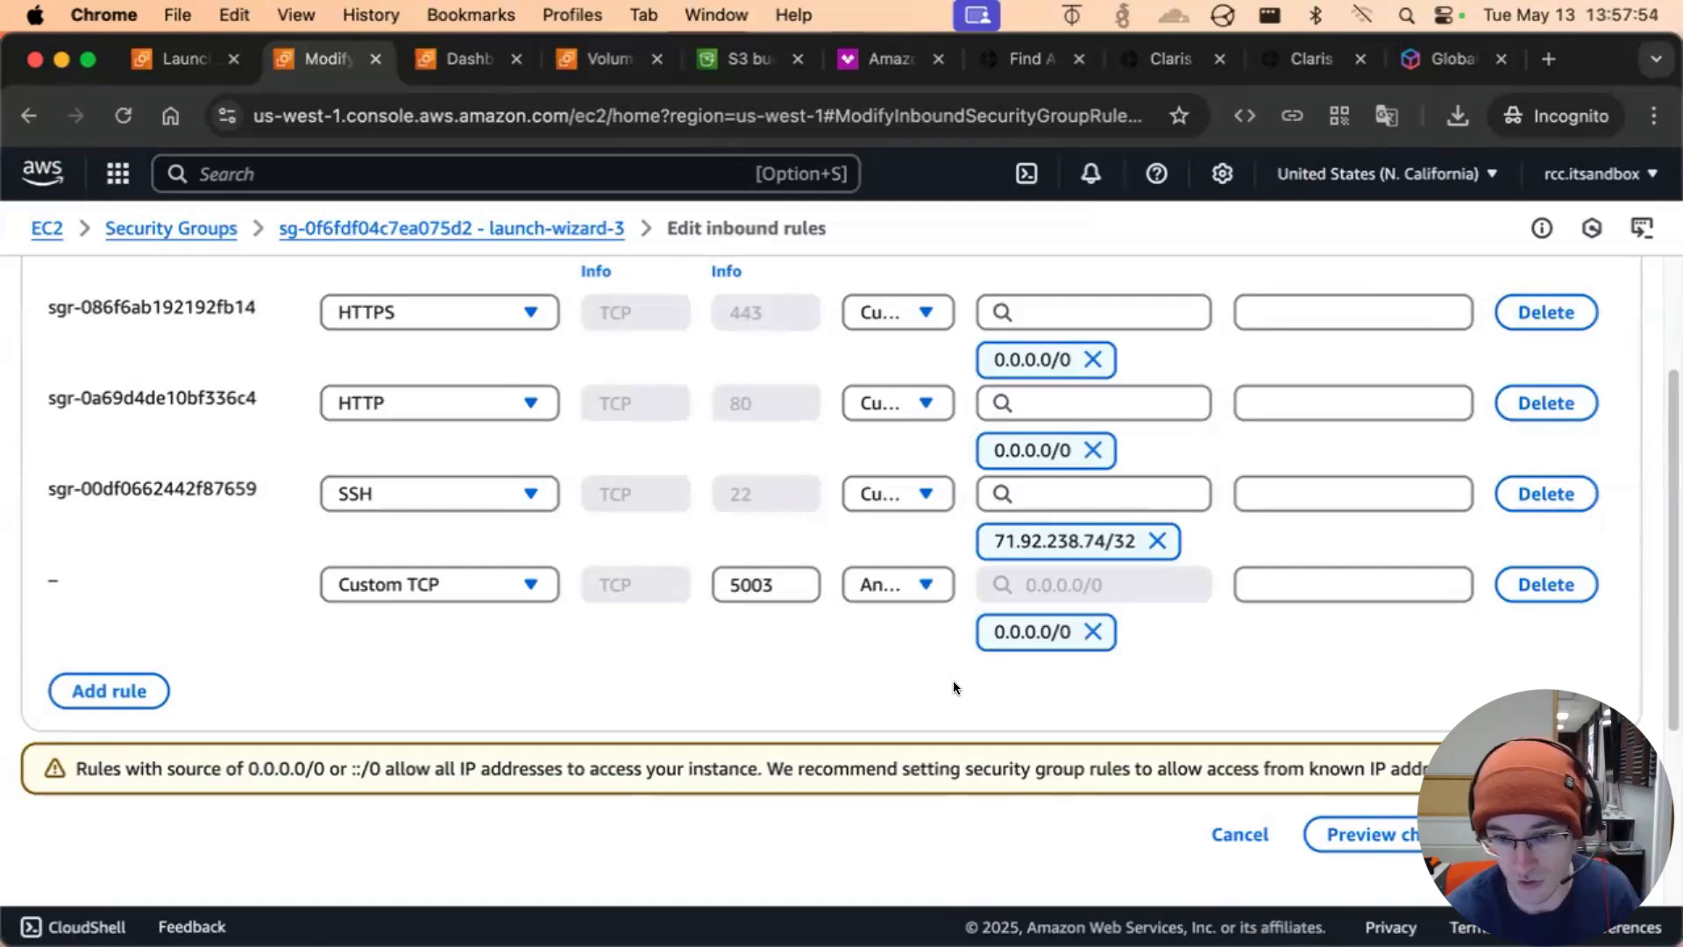
left_click(1316, 580)
type("FilM")
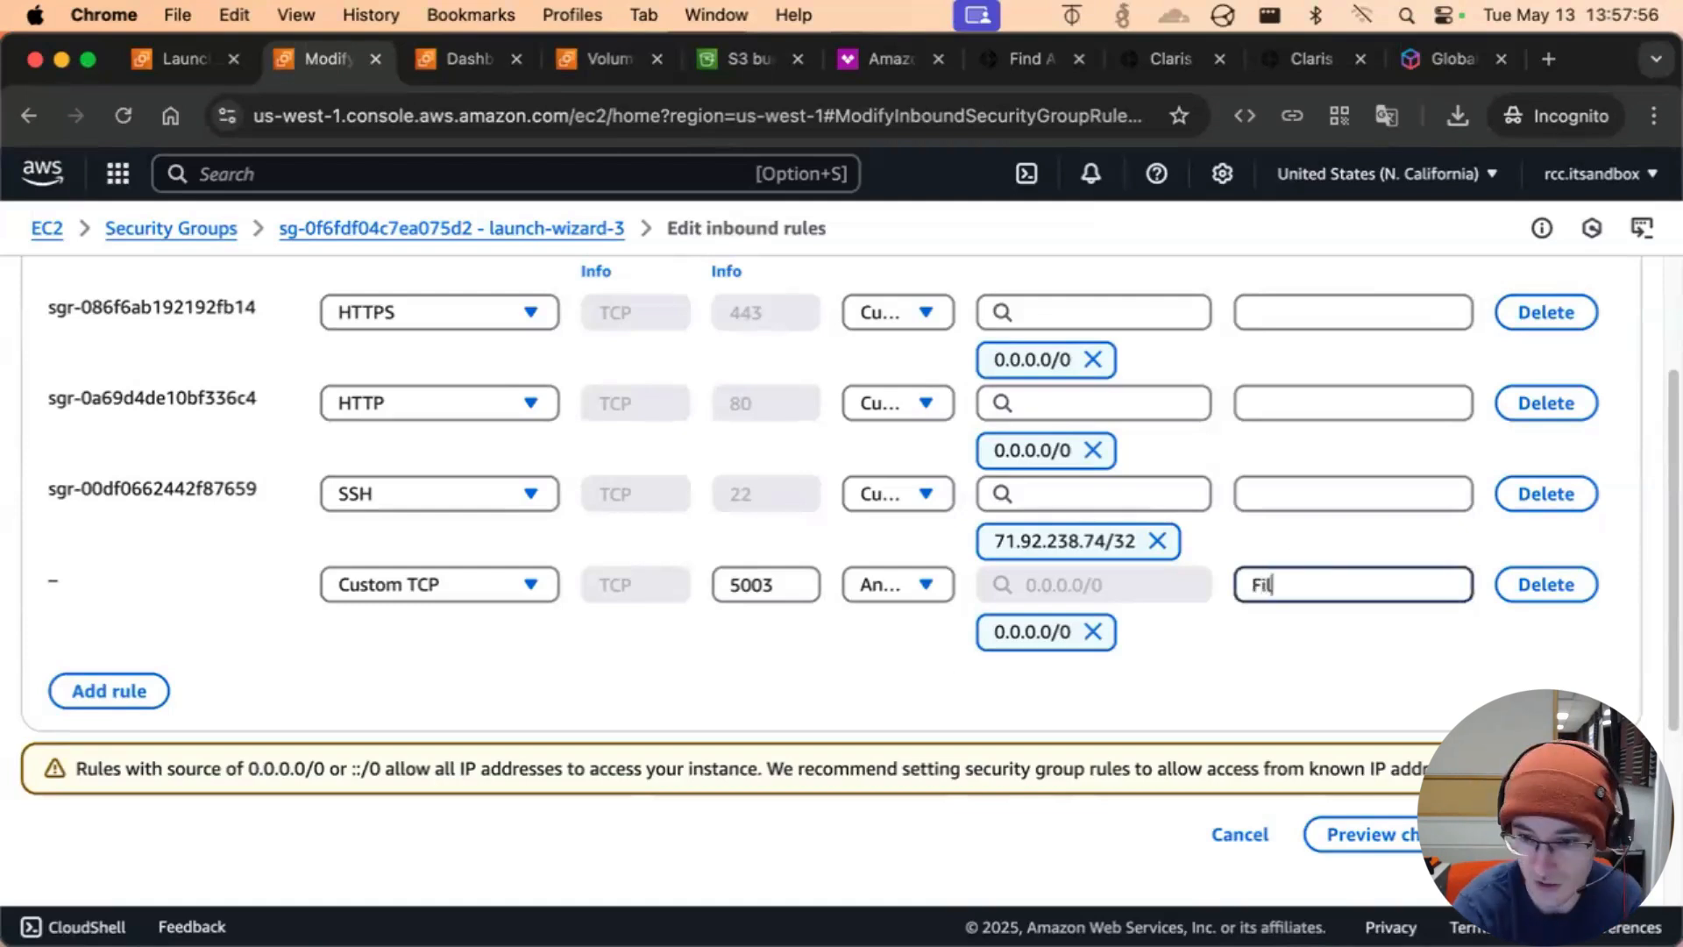
key("BackSpace")
key("BackSpace")
type("leMaker")
key("BackSpace")
key("BackSpace")
type("er Server")
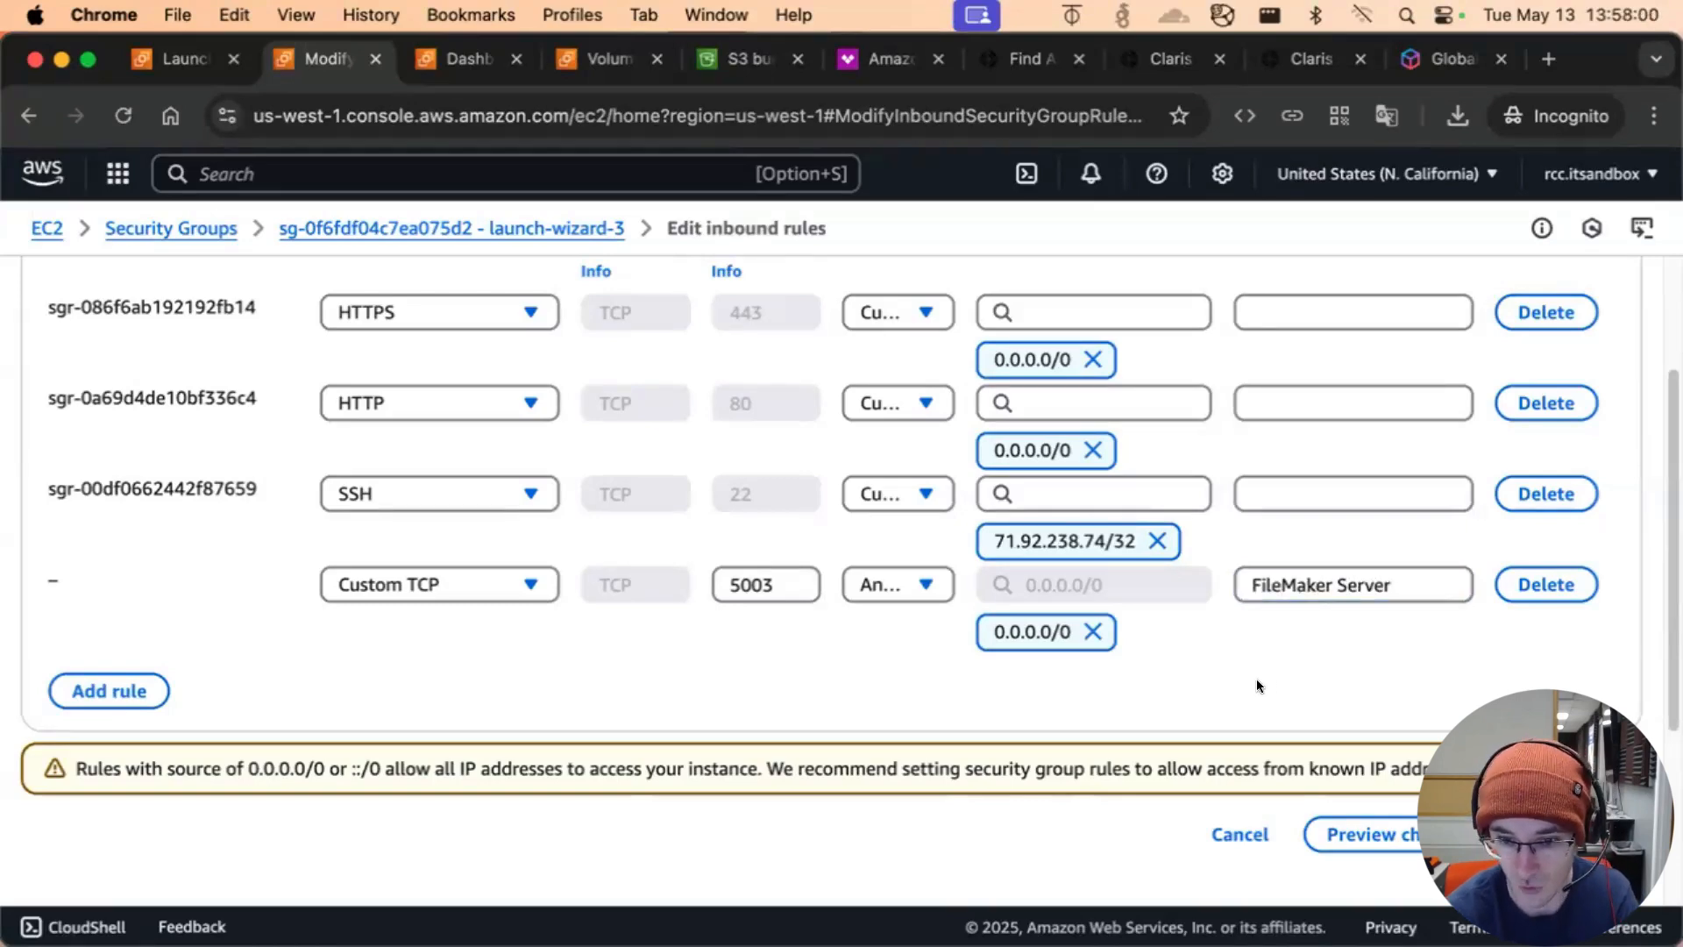
left_click(1256, 679)
left_click(1577, 834)
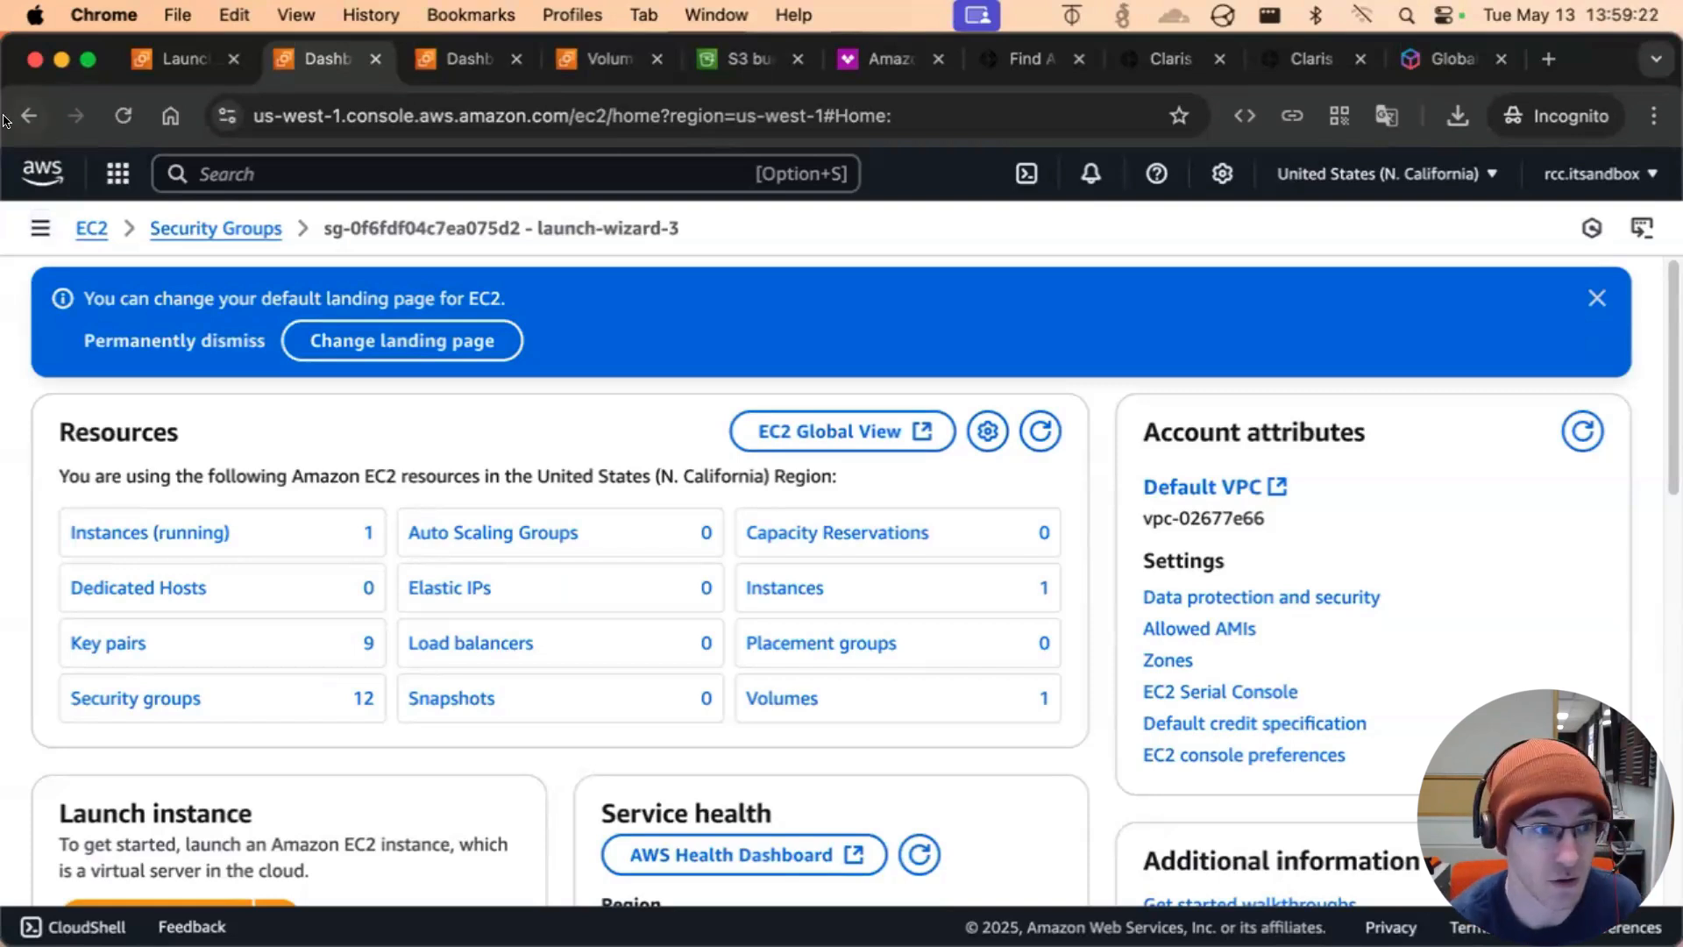
Open the Elastic IPs list under Network & Security in the EC2 navigation
left_click(26, 227)
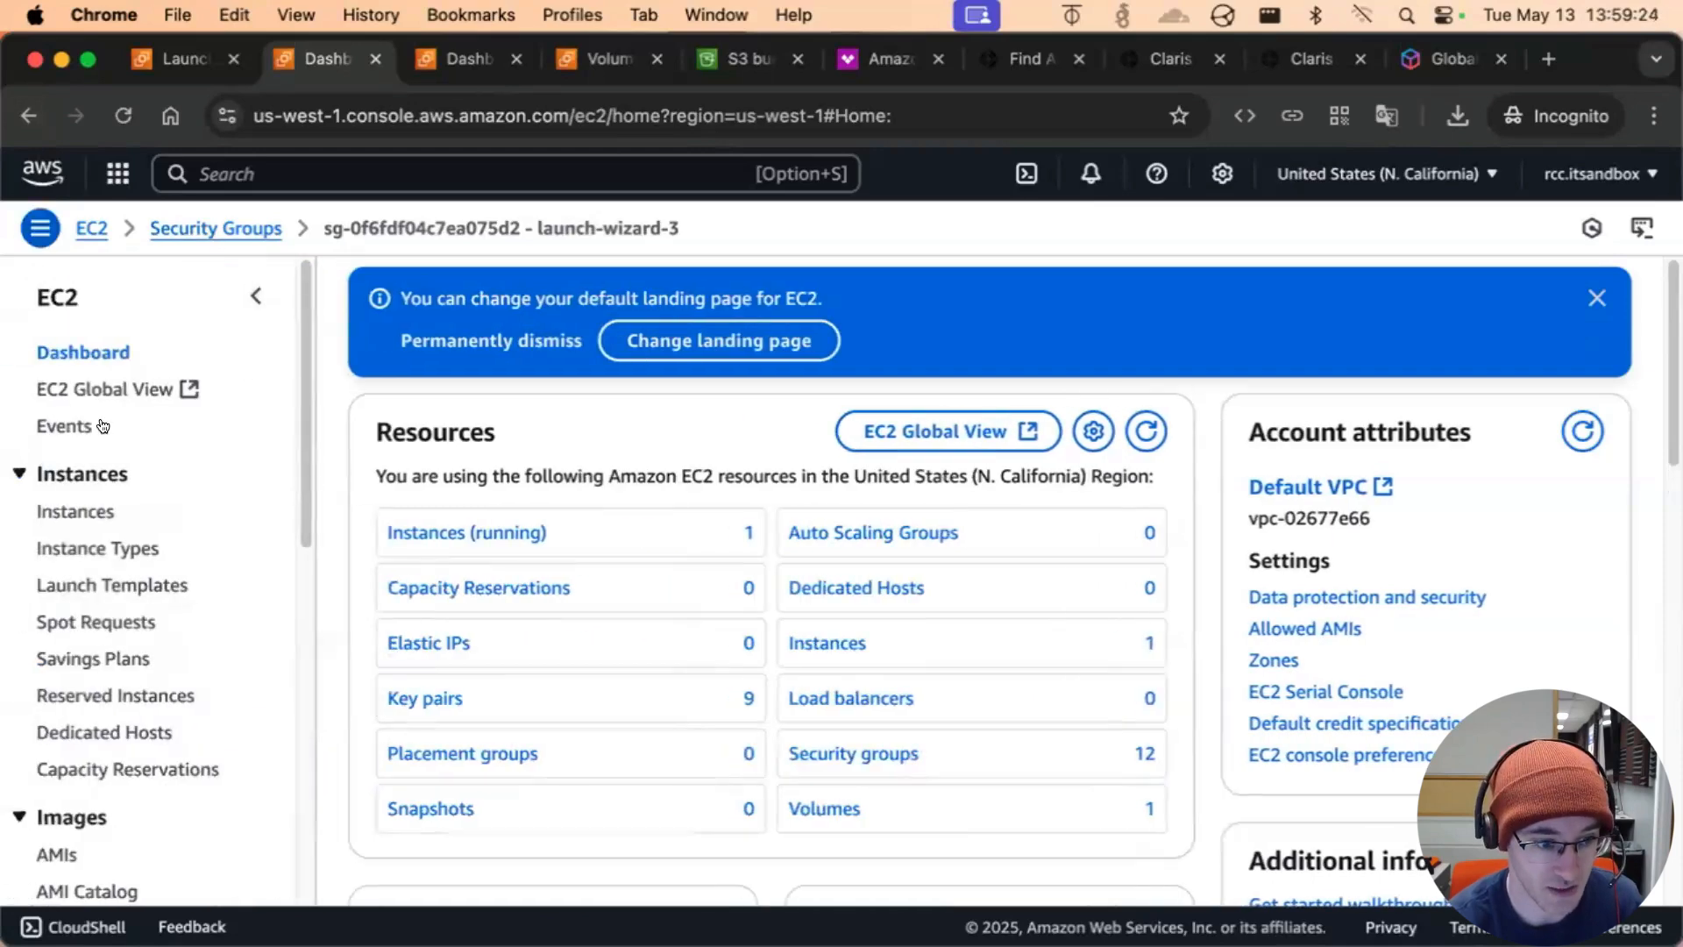
left_click_drag(298, 332, 319, 602)
left_click(65, 570)
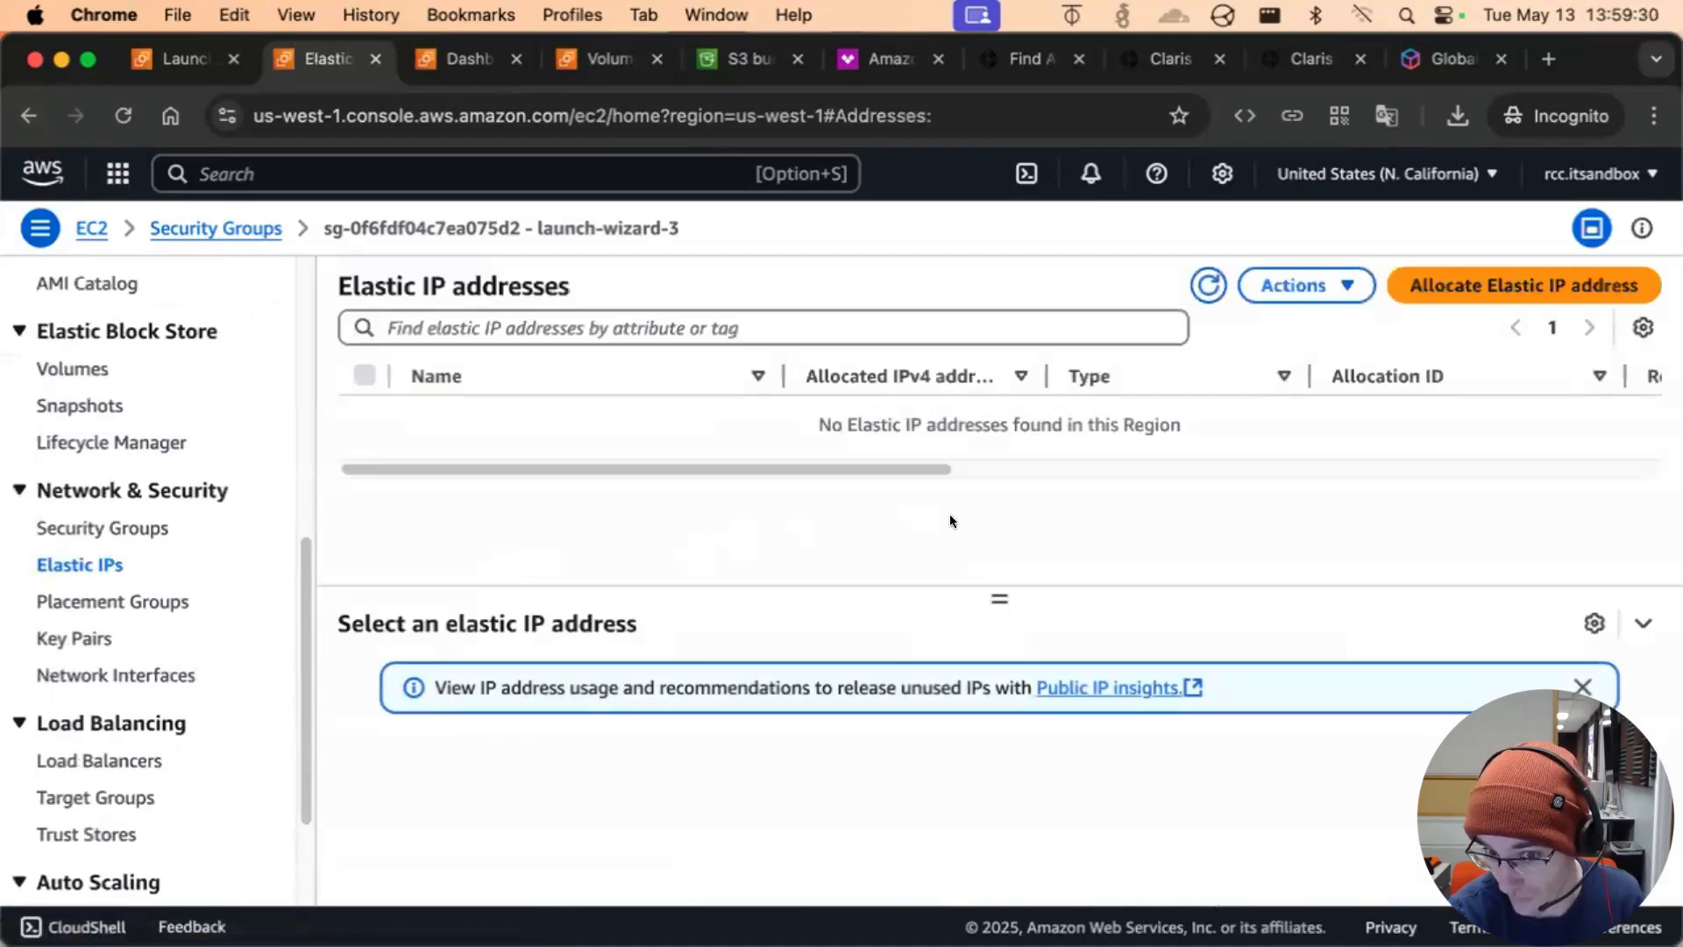
Allocate a new Elastic IP address from Amazon's pool of IPv4 addresses, without tags
left_click(1499, 287)
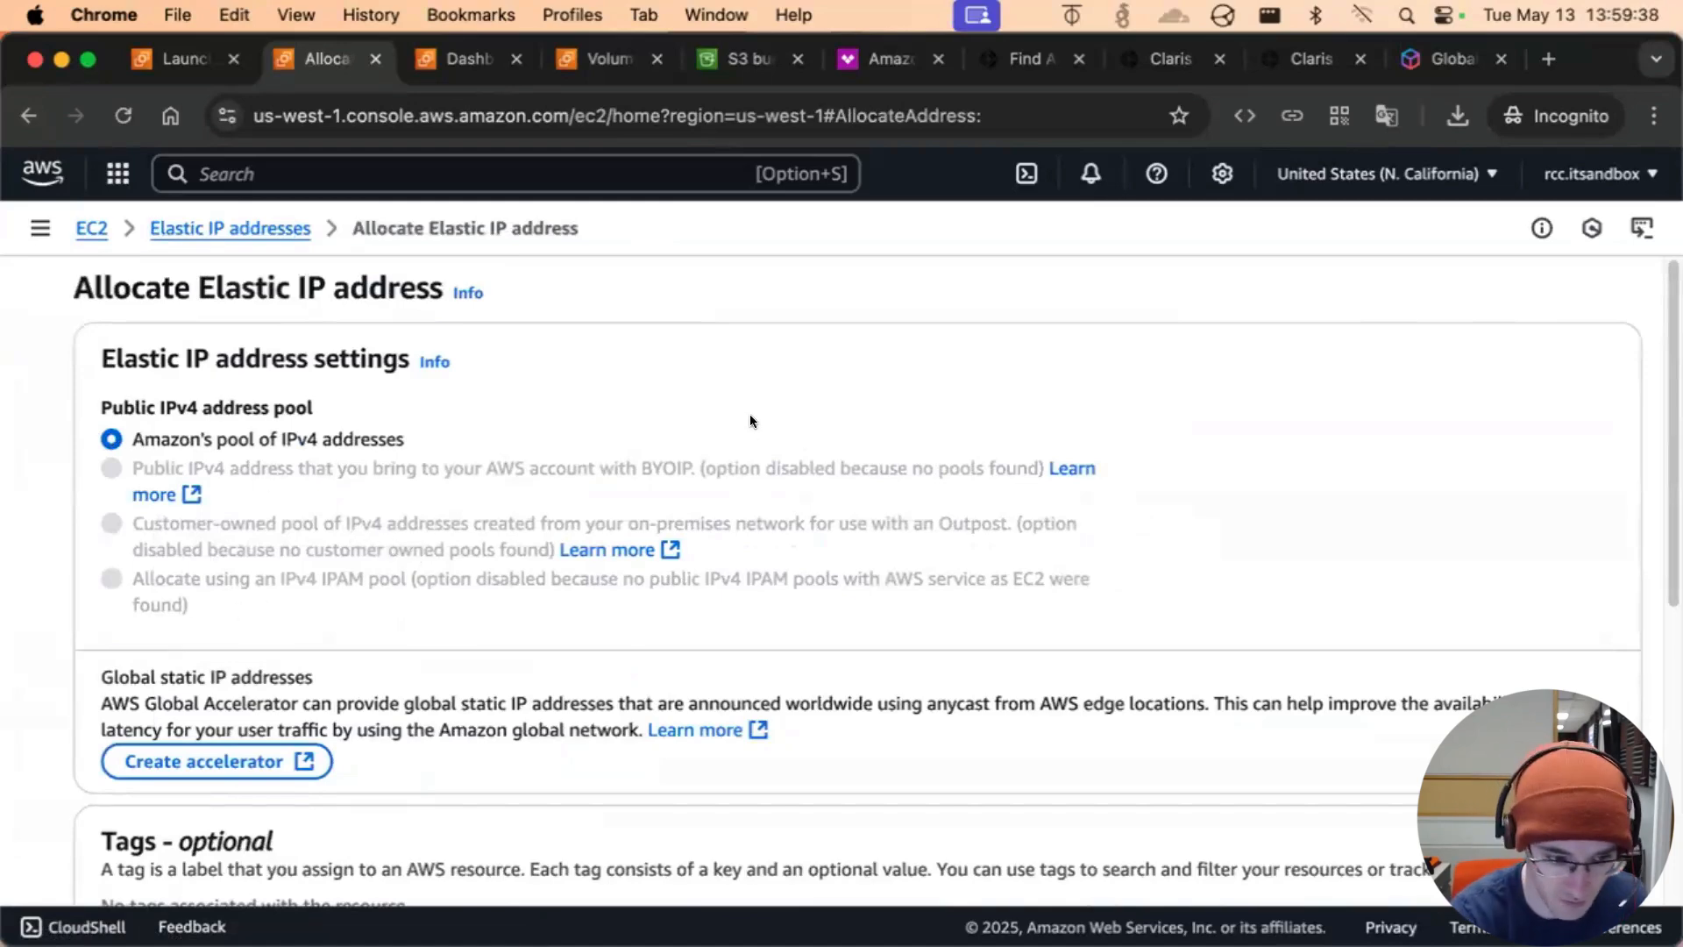
scroll(750, 414, "down", 1)
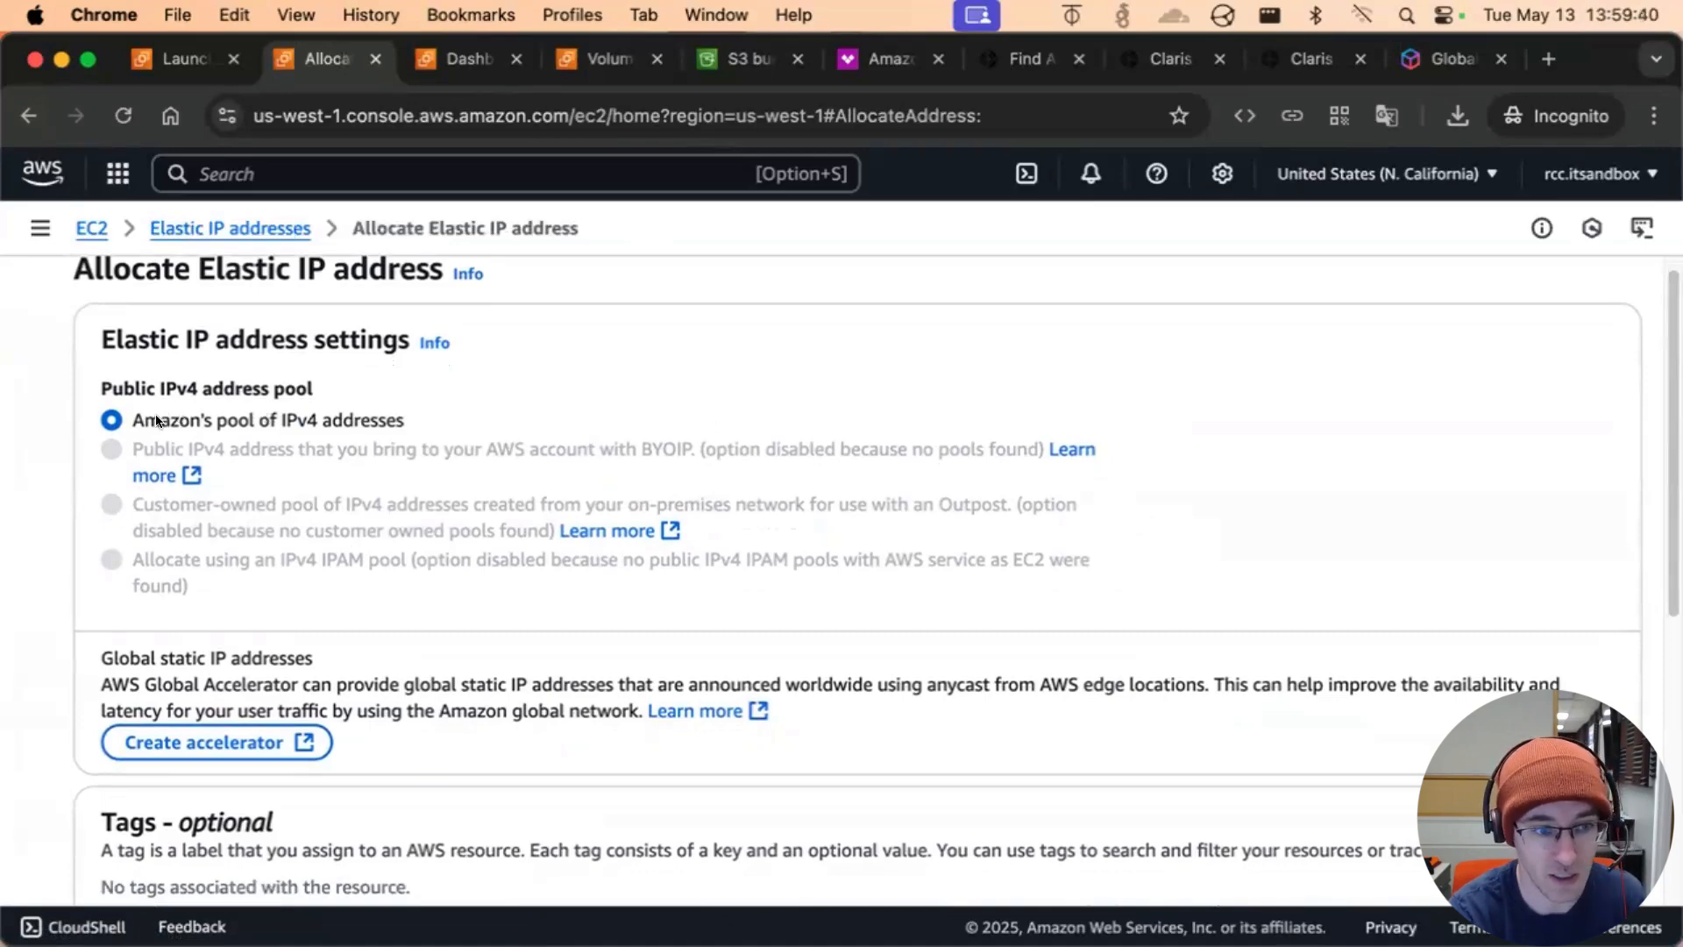
scroll(833, 405, "down", 5)
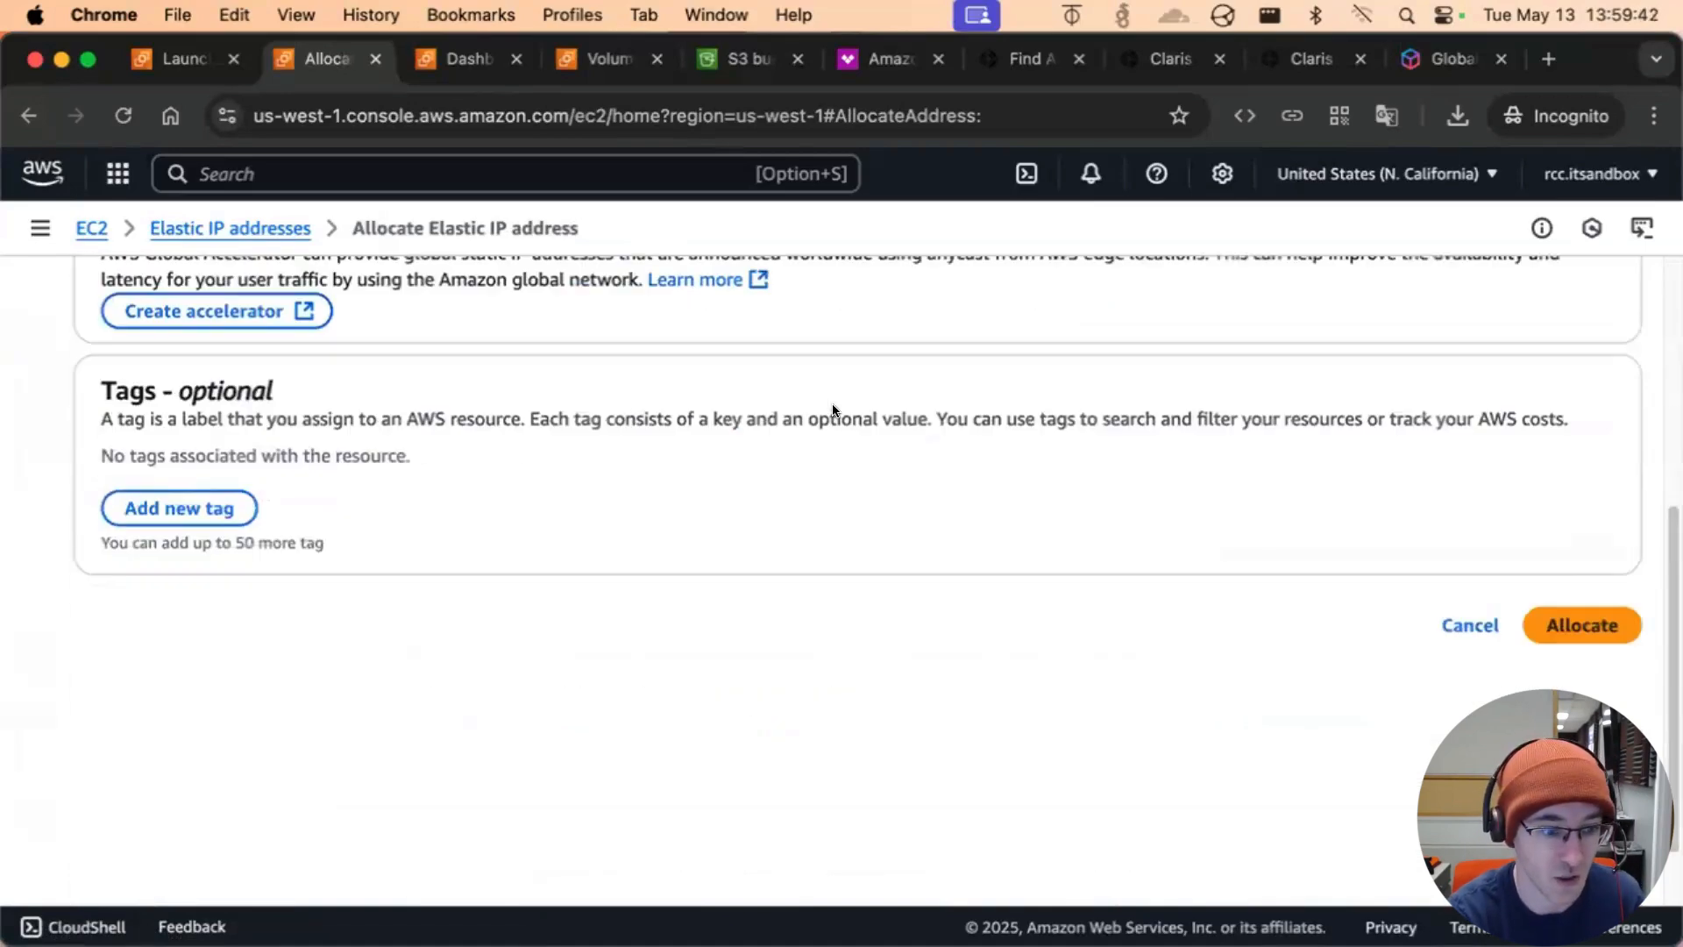
scroll(413, 410, "up", 5)
scroll(682, 408, "down", 3)
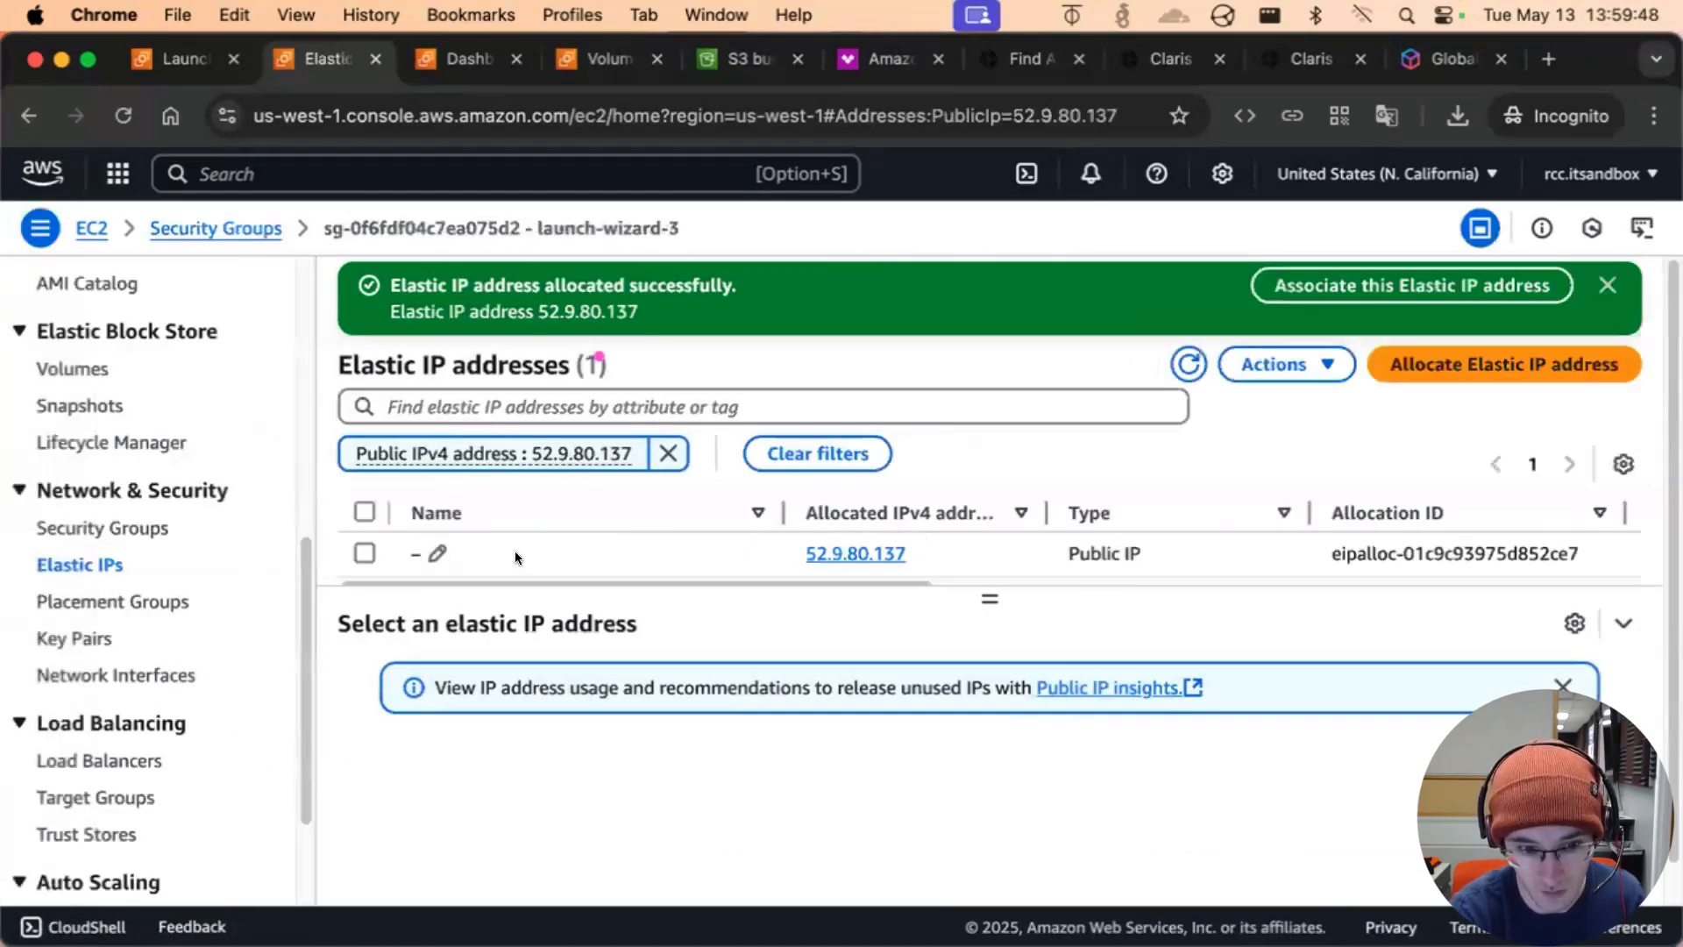
Select the newly allocated Elastic IP and check its reverse DNS, associated instance and private IP columns
left_click(529, 549)
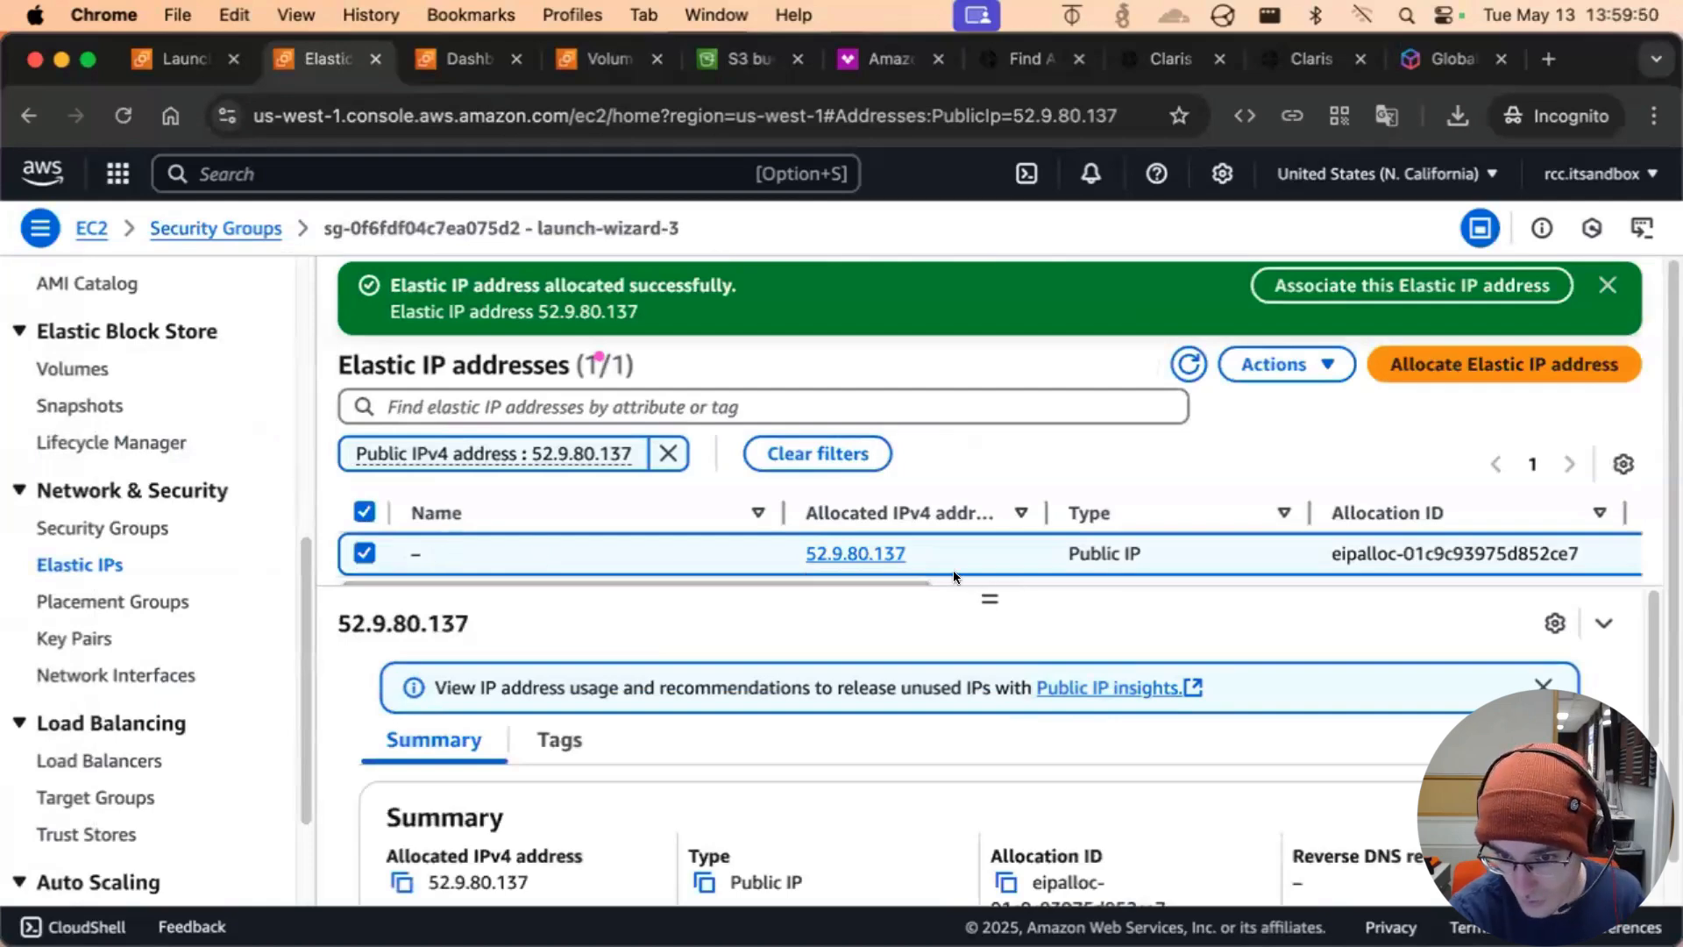
left_click_drag(667, 582, 887, 578)
scroll(886, 579, "right", 6)
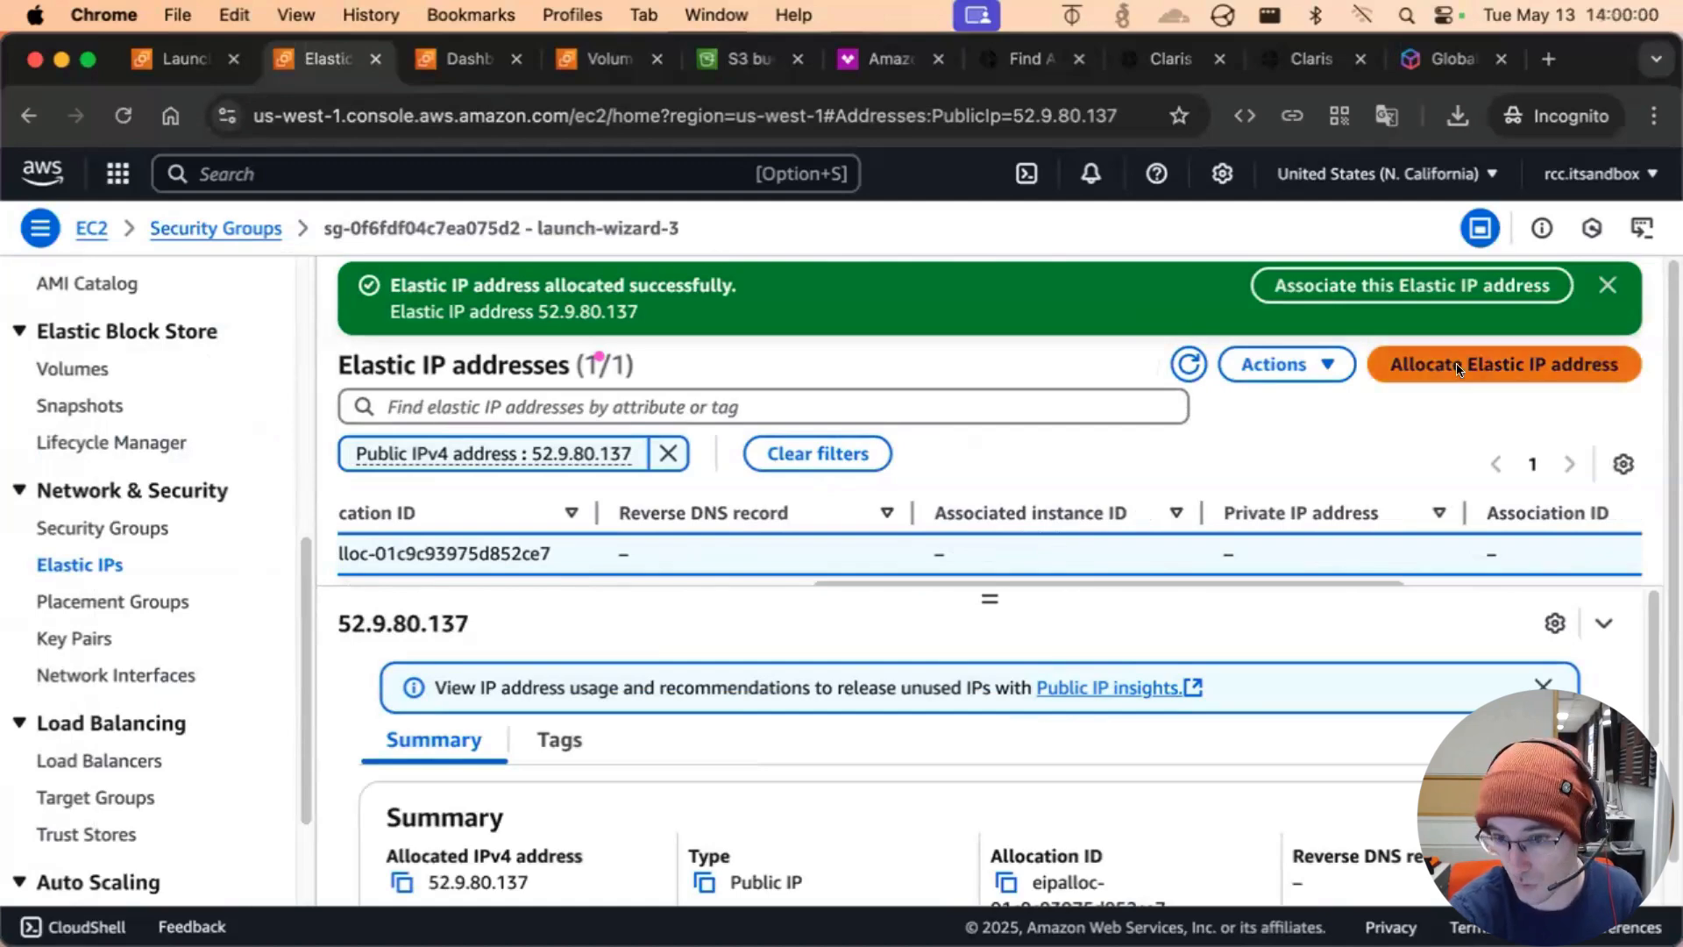
scroll(392, 572, "left", 5)
scroll(392, 572, "left", 3)
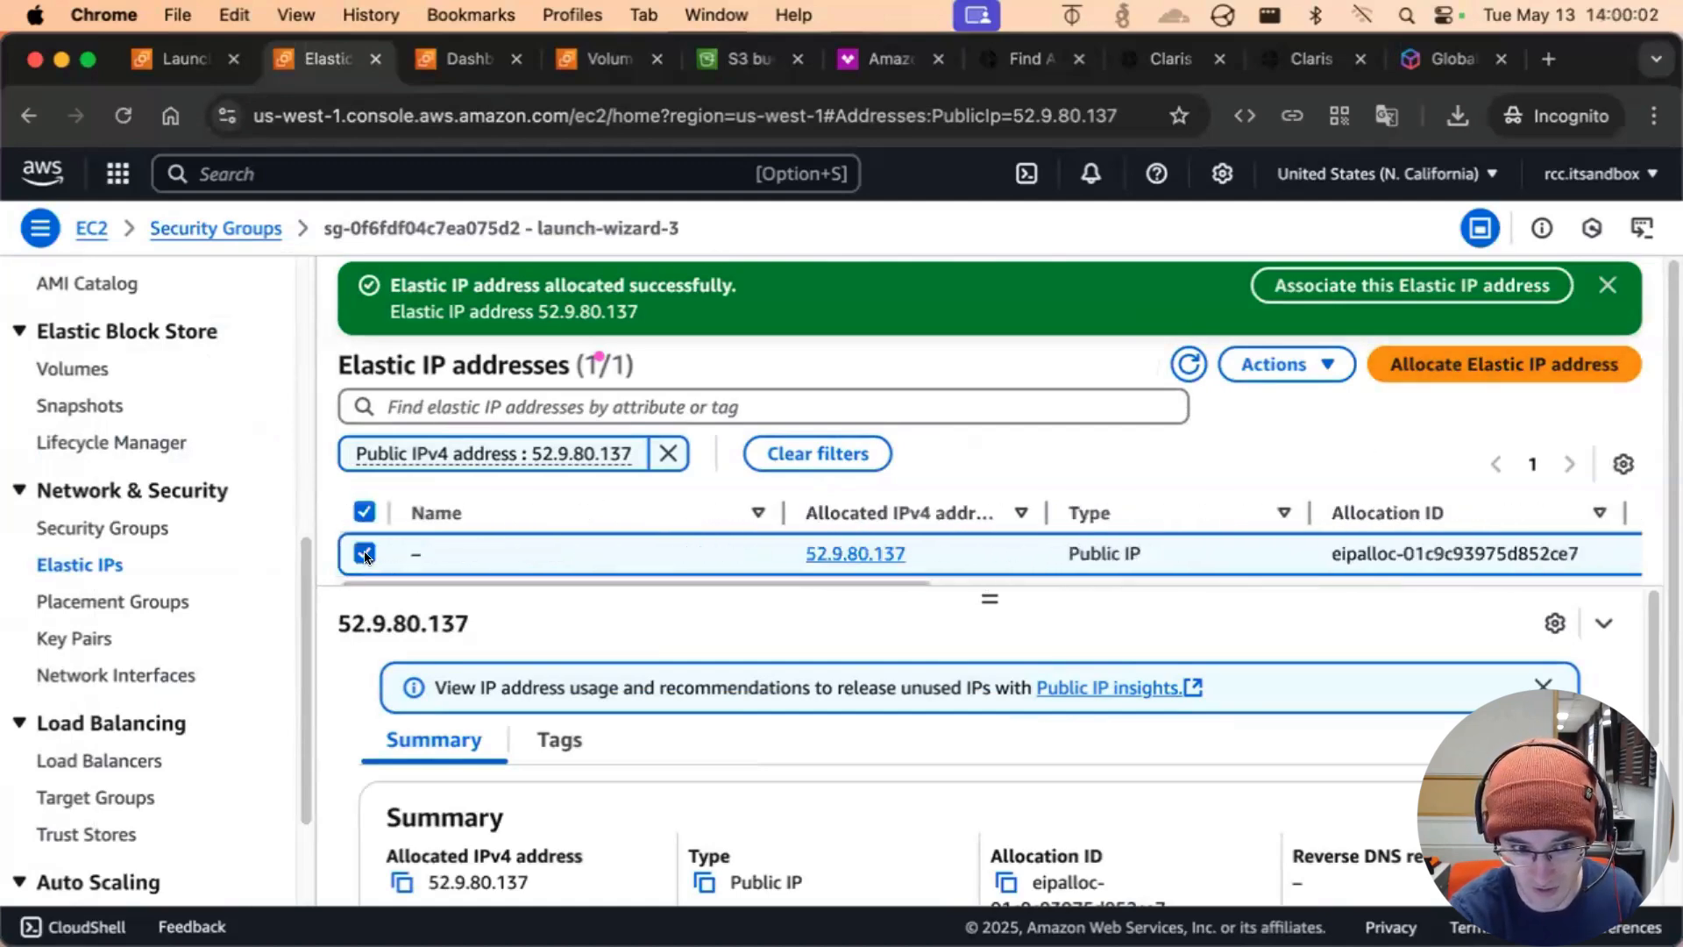
Clear the public IPv4 address filter and start associating the selected Elastic IP address
left_click(668, 453)
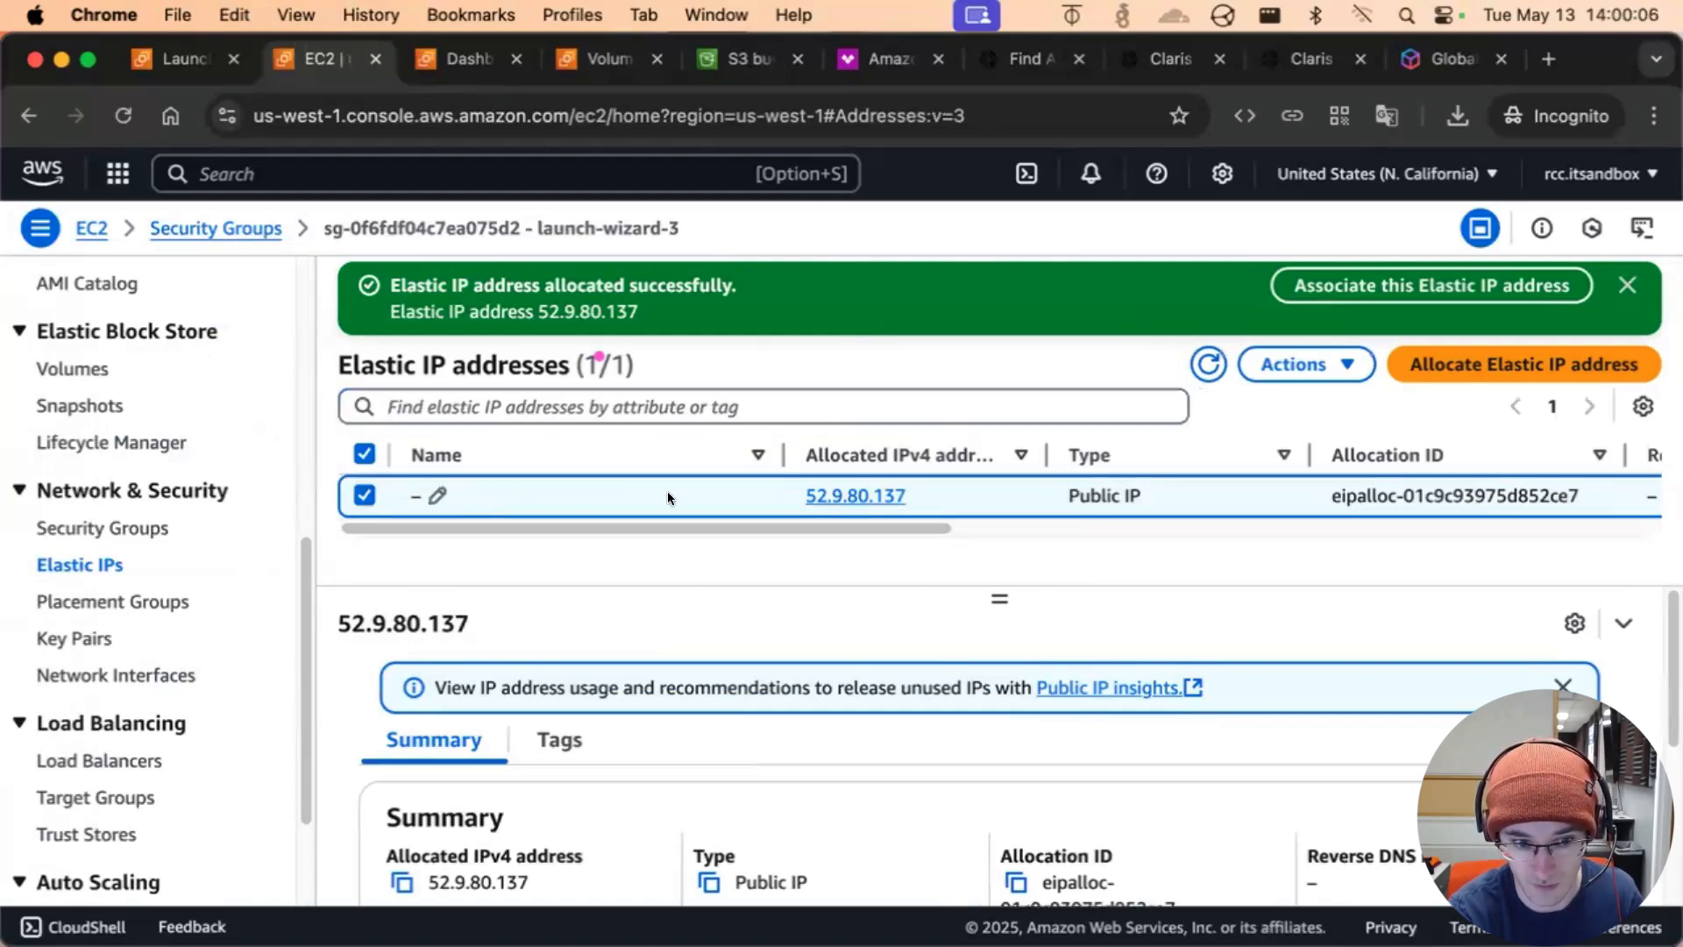
left_click(1342, 372)
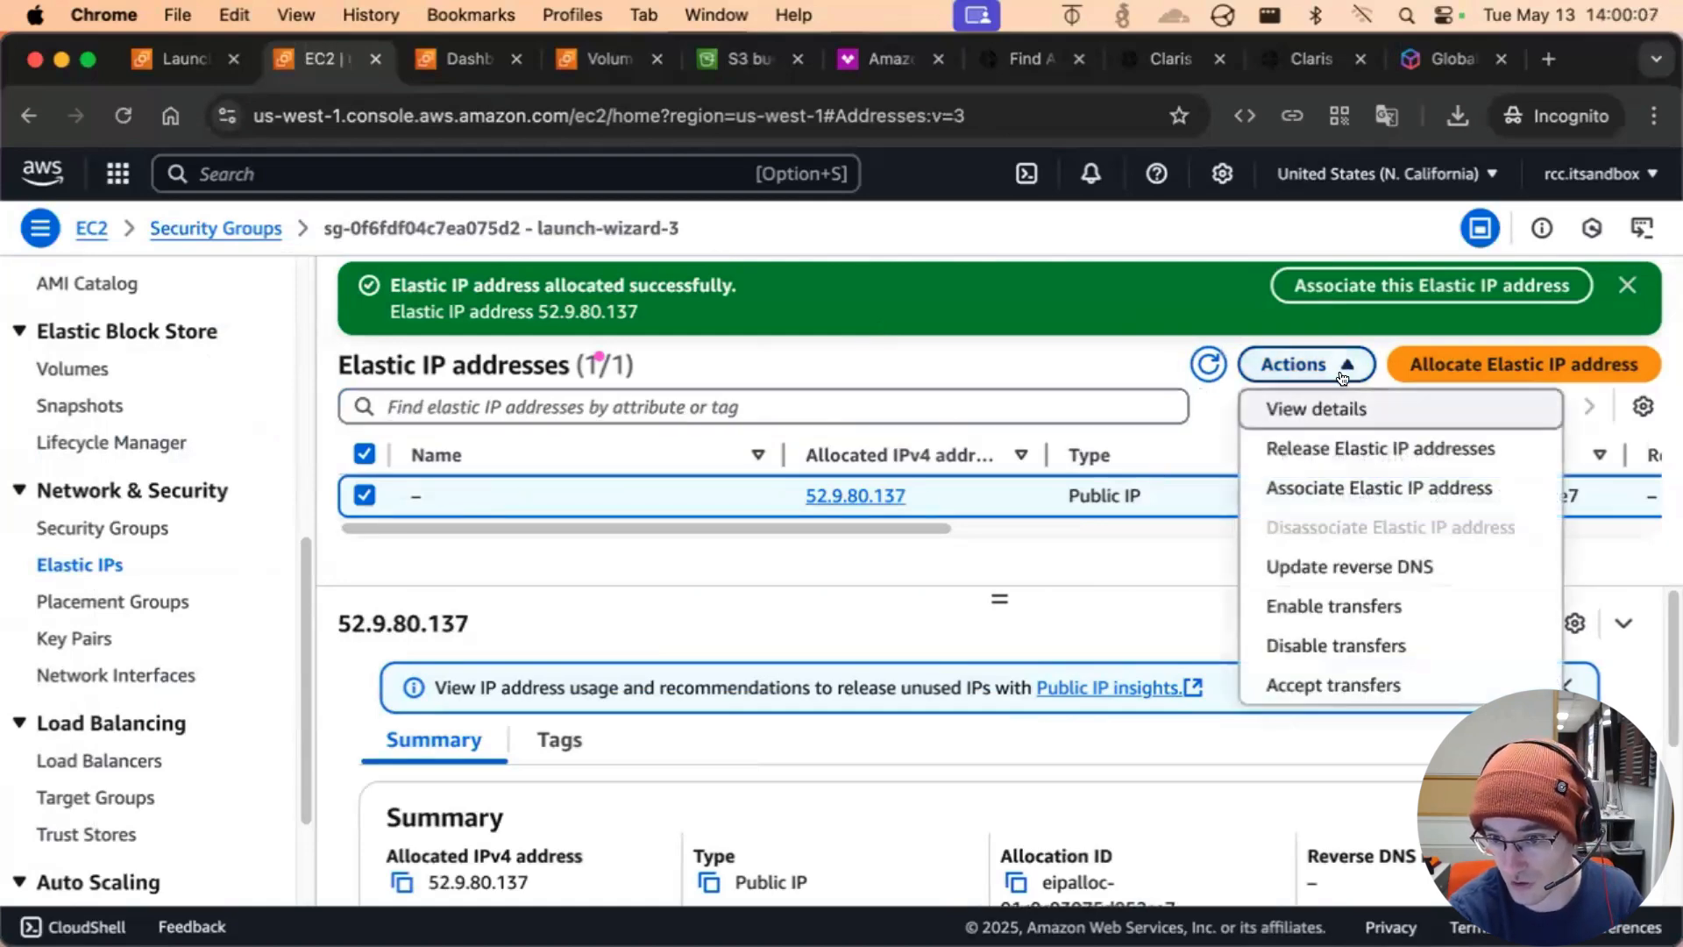
left_click(1370, 487)
scroll(637, 514, "down", 3)
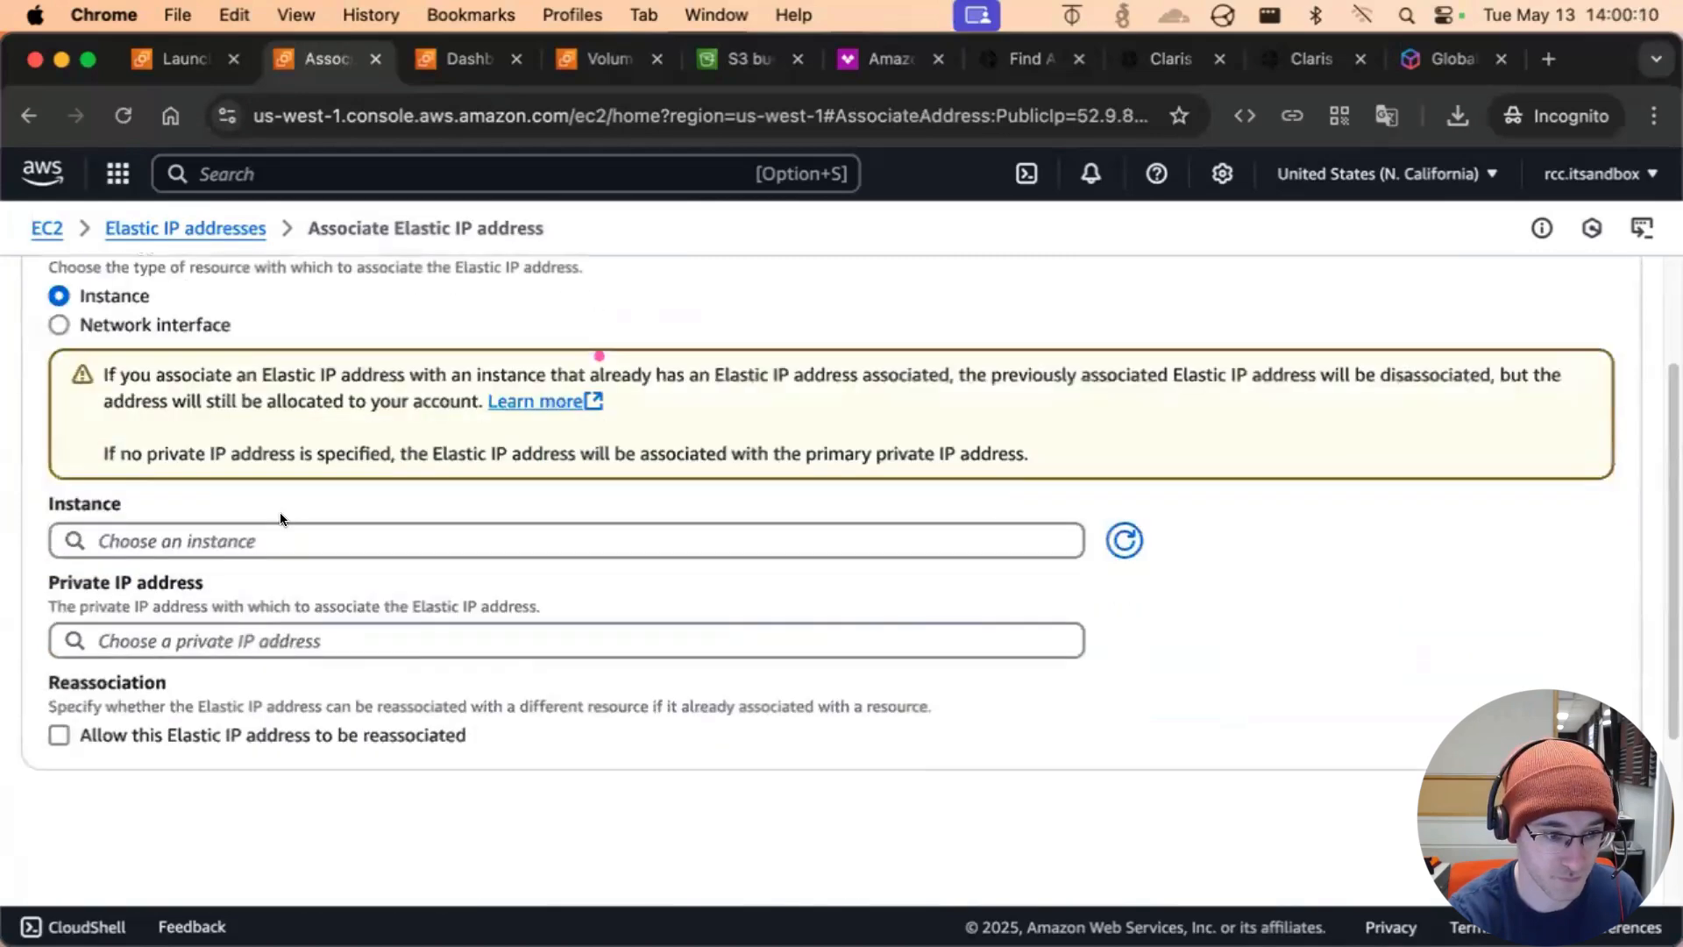
left_click(263, 527)
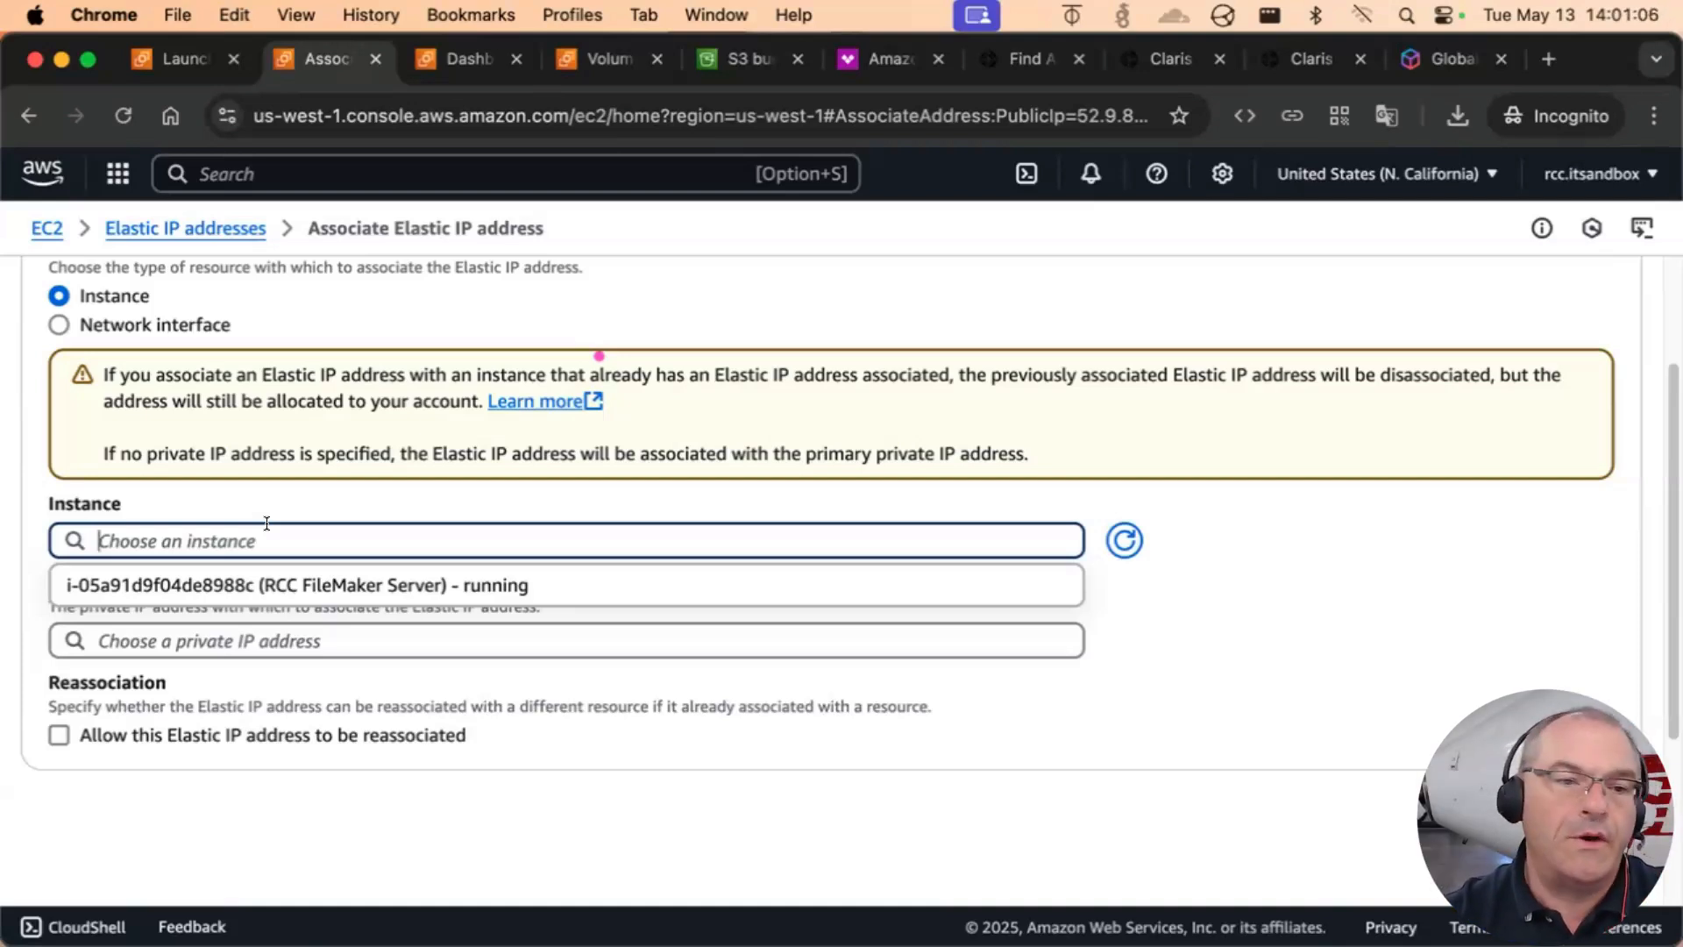
left_click(399, 584)
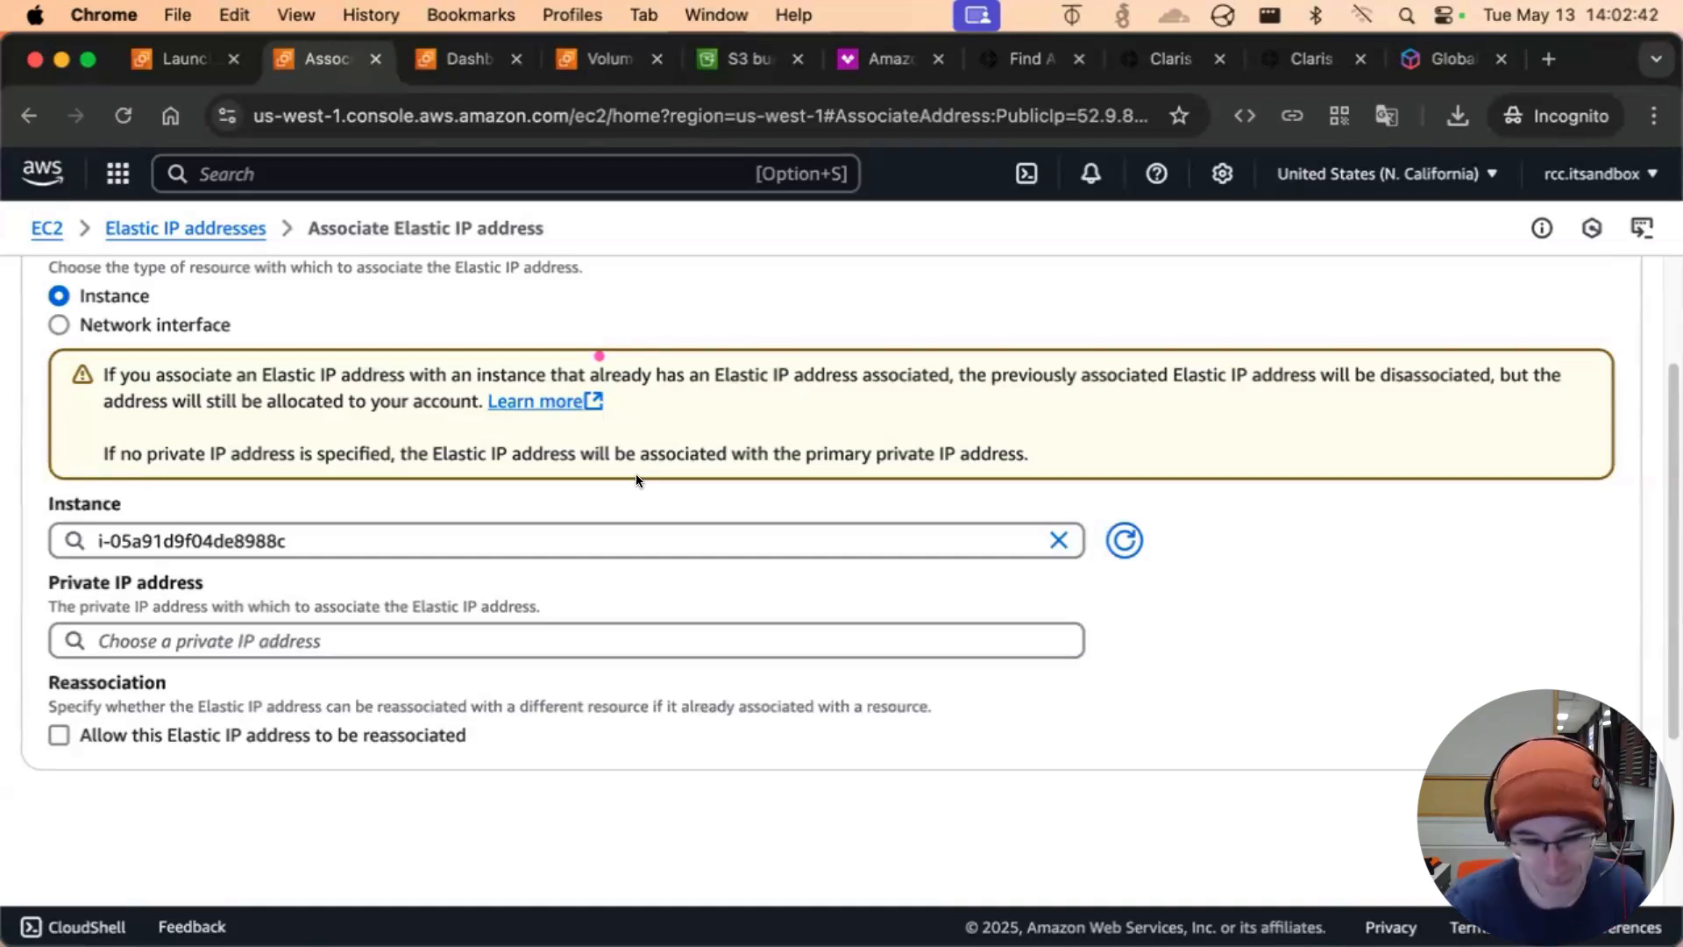
left_click(1059, 540)
left_click(582, 470)
left_click(266, 541)
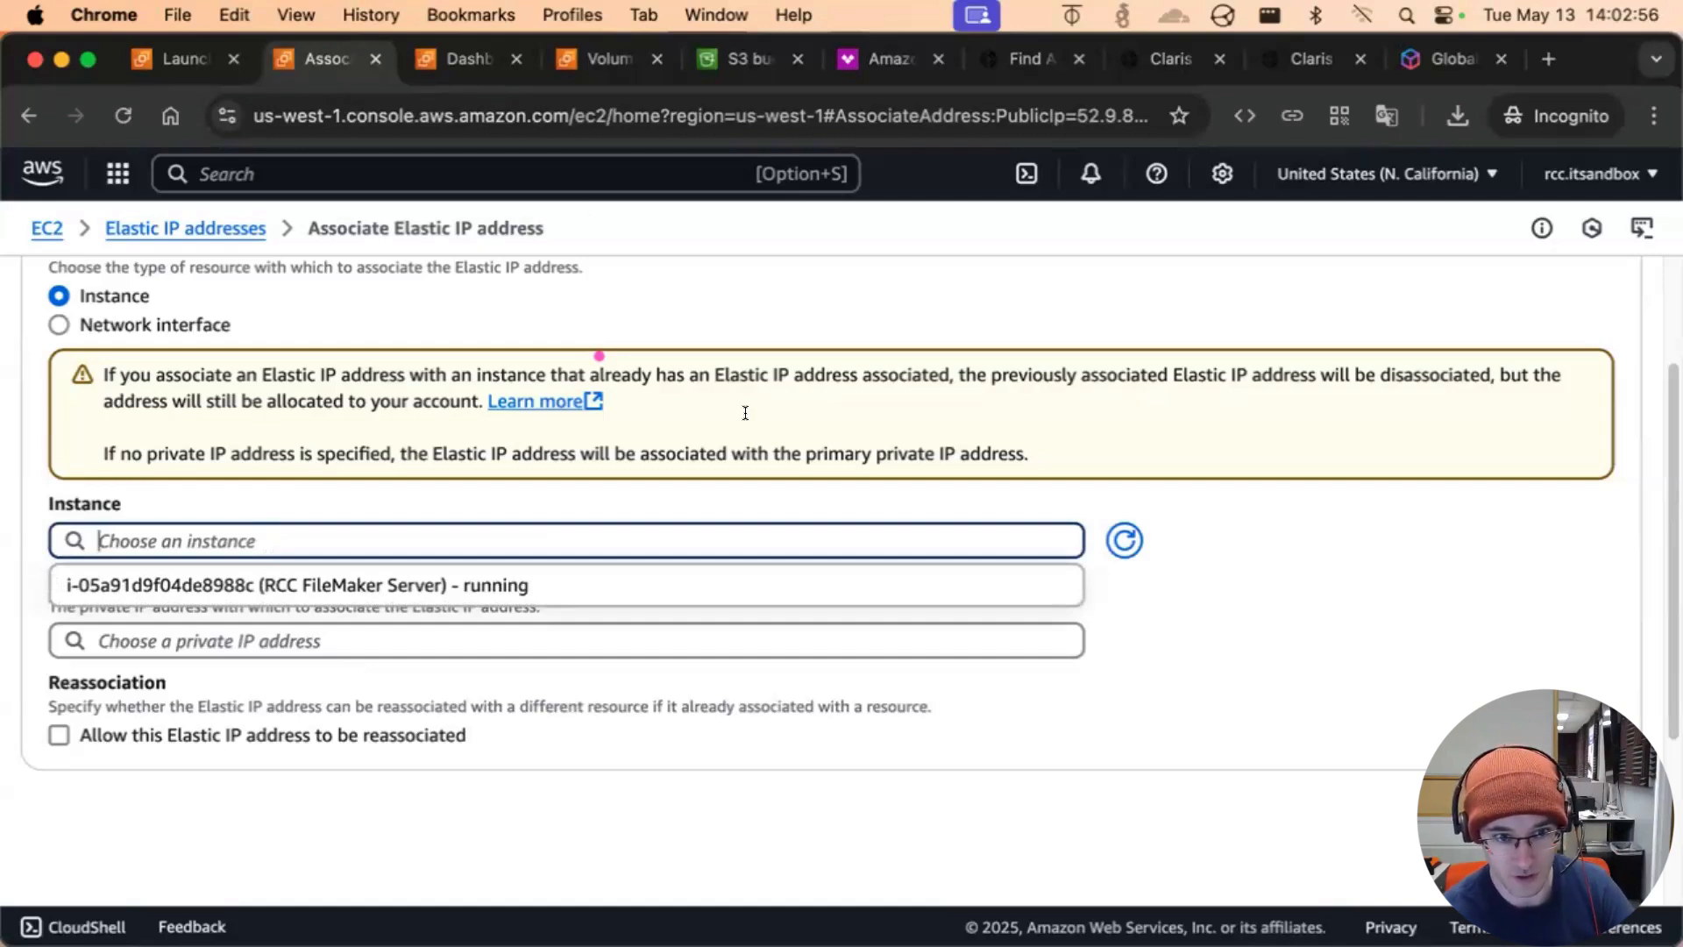
left_click(681, 332)
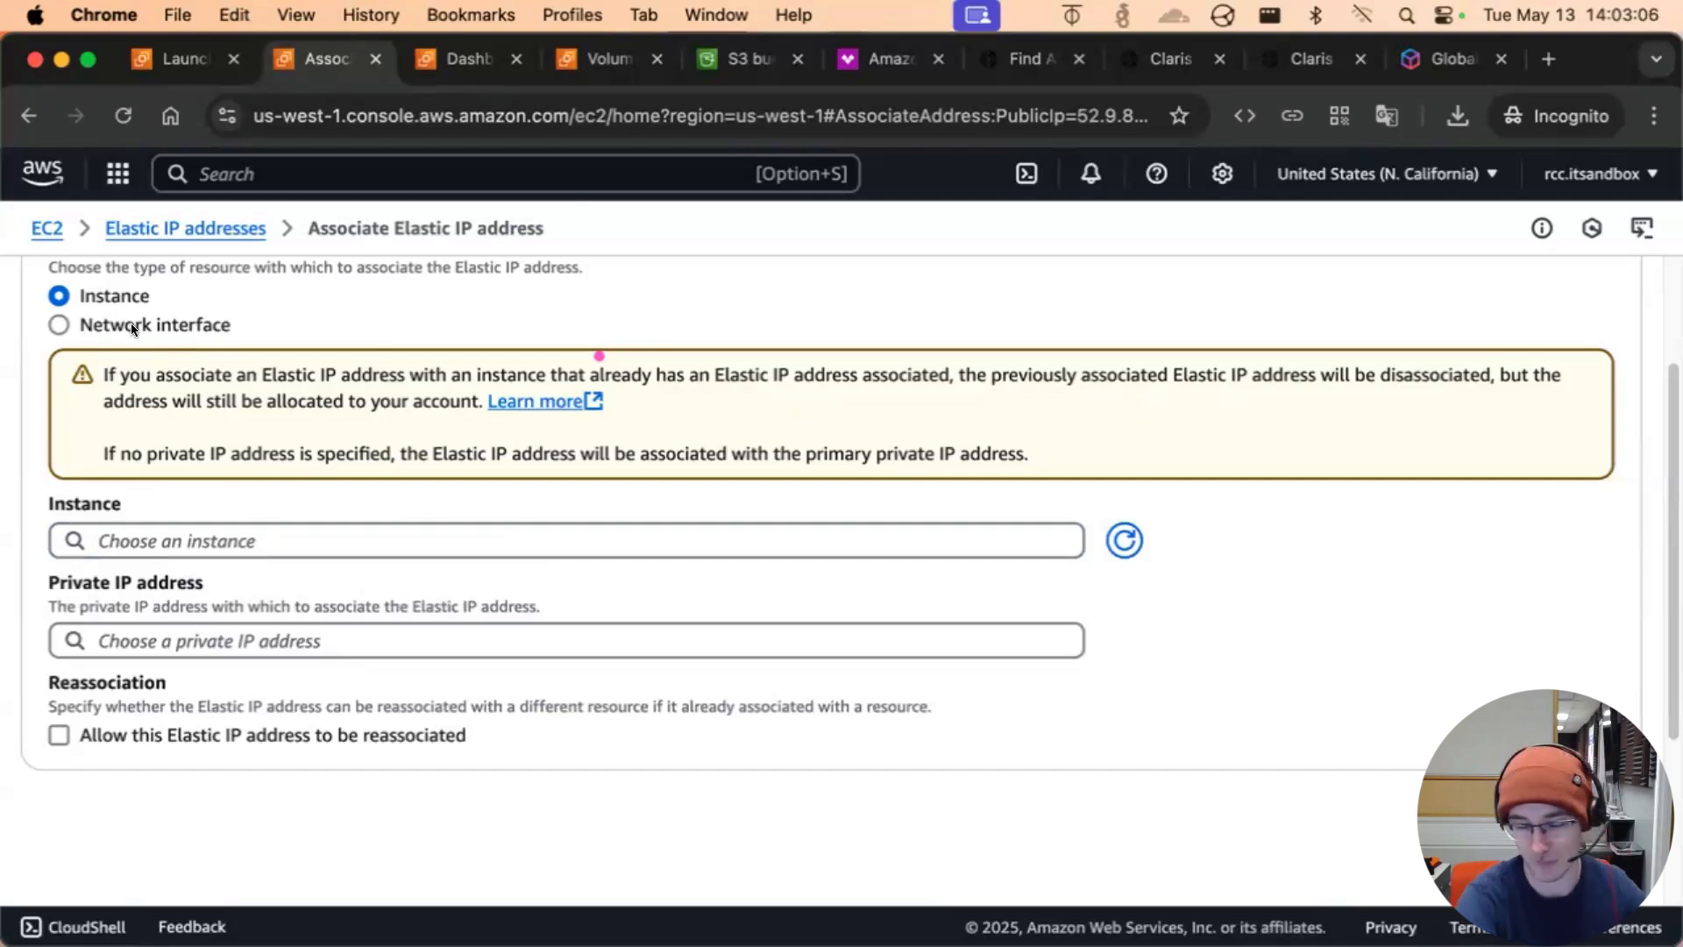
Associate the Elastic IP with the RCC FileMaker Server instance and check its associated instance ID and private IP address
left_click(238, 530)
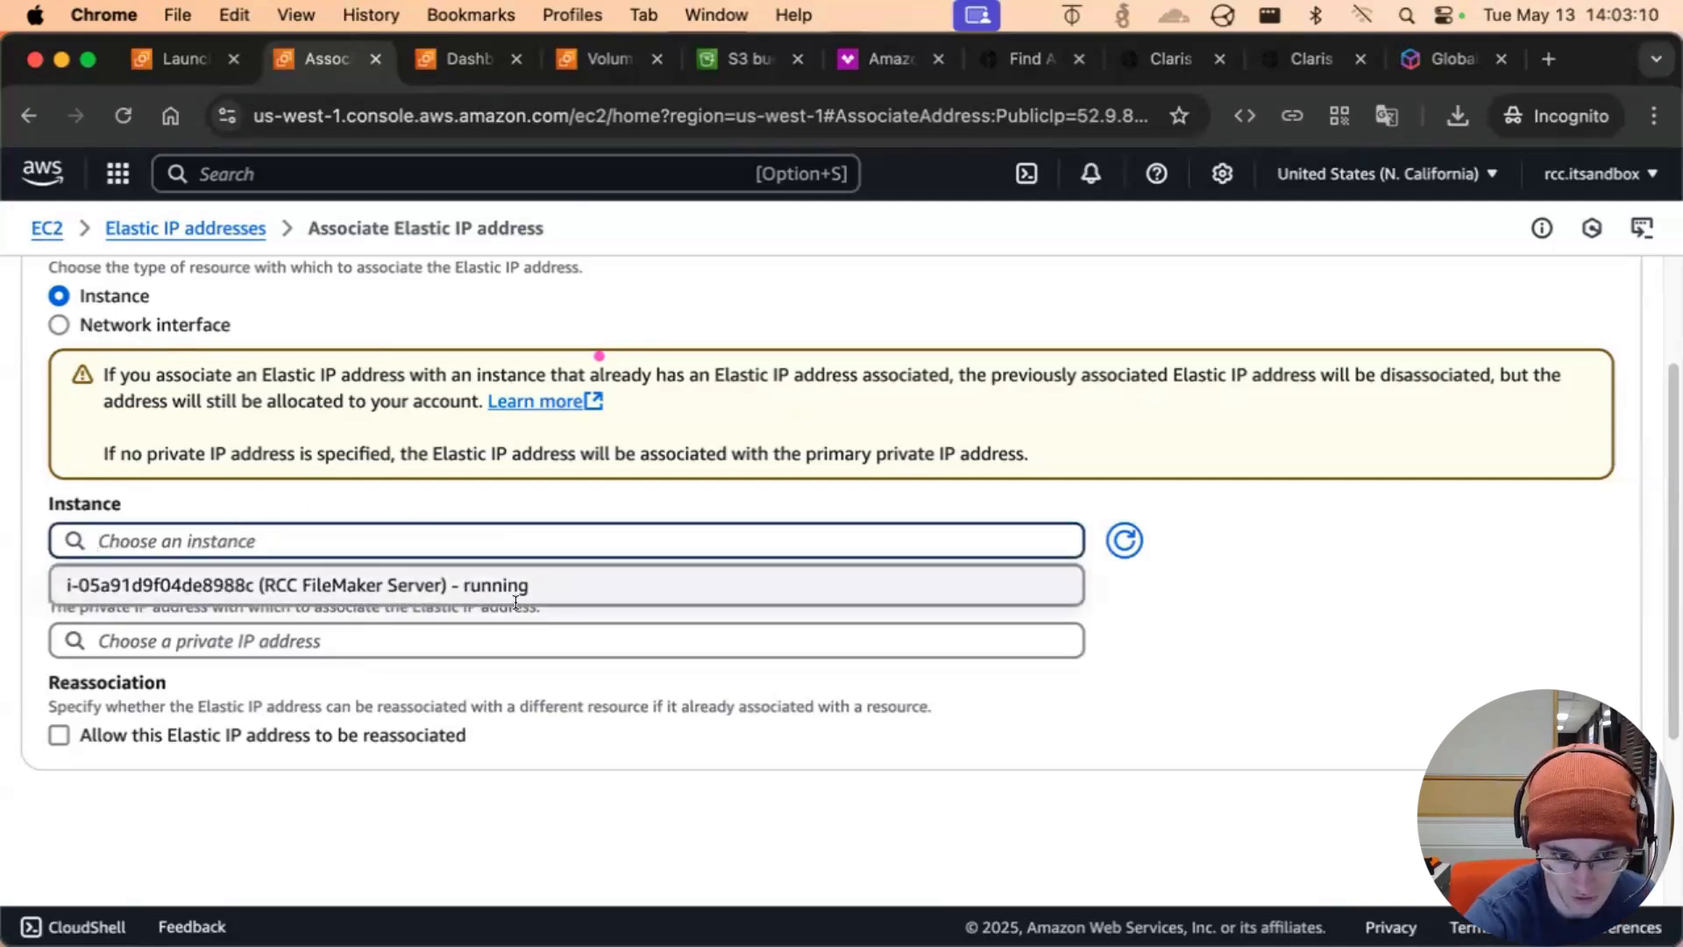
left_click(357, 586)
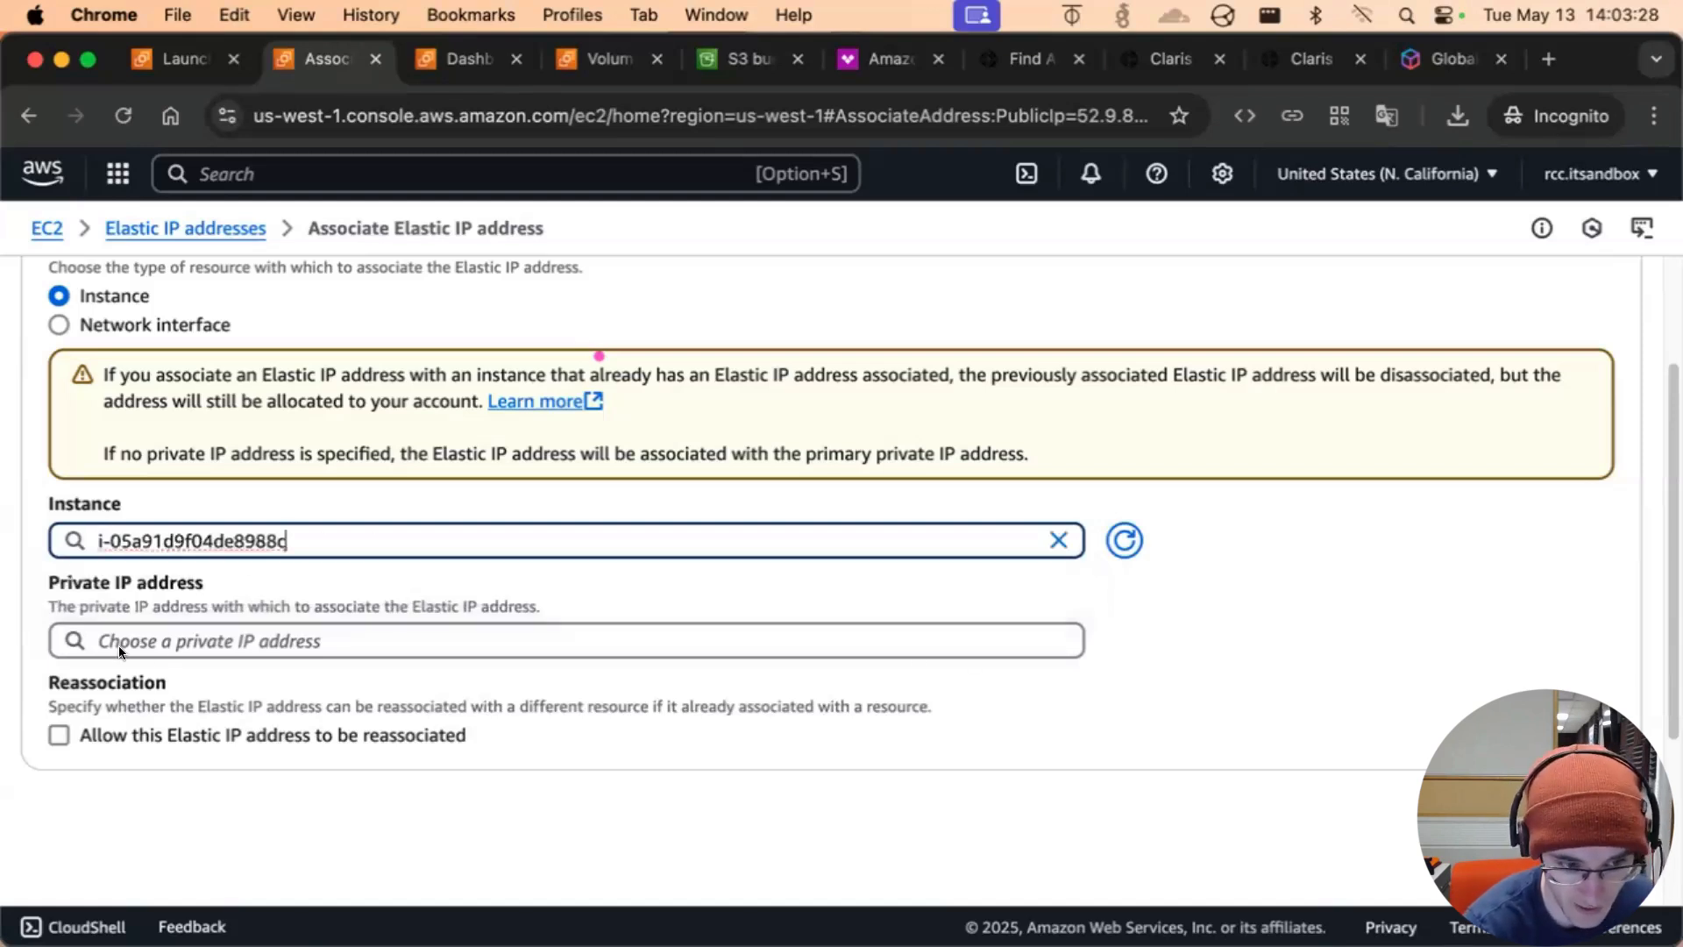
left_click(1107, 456)
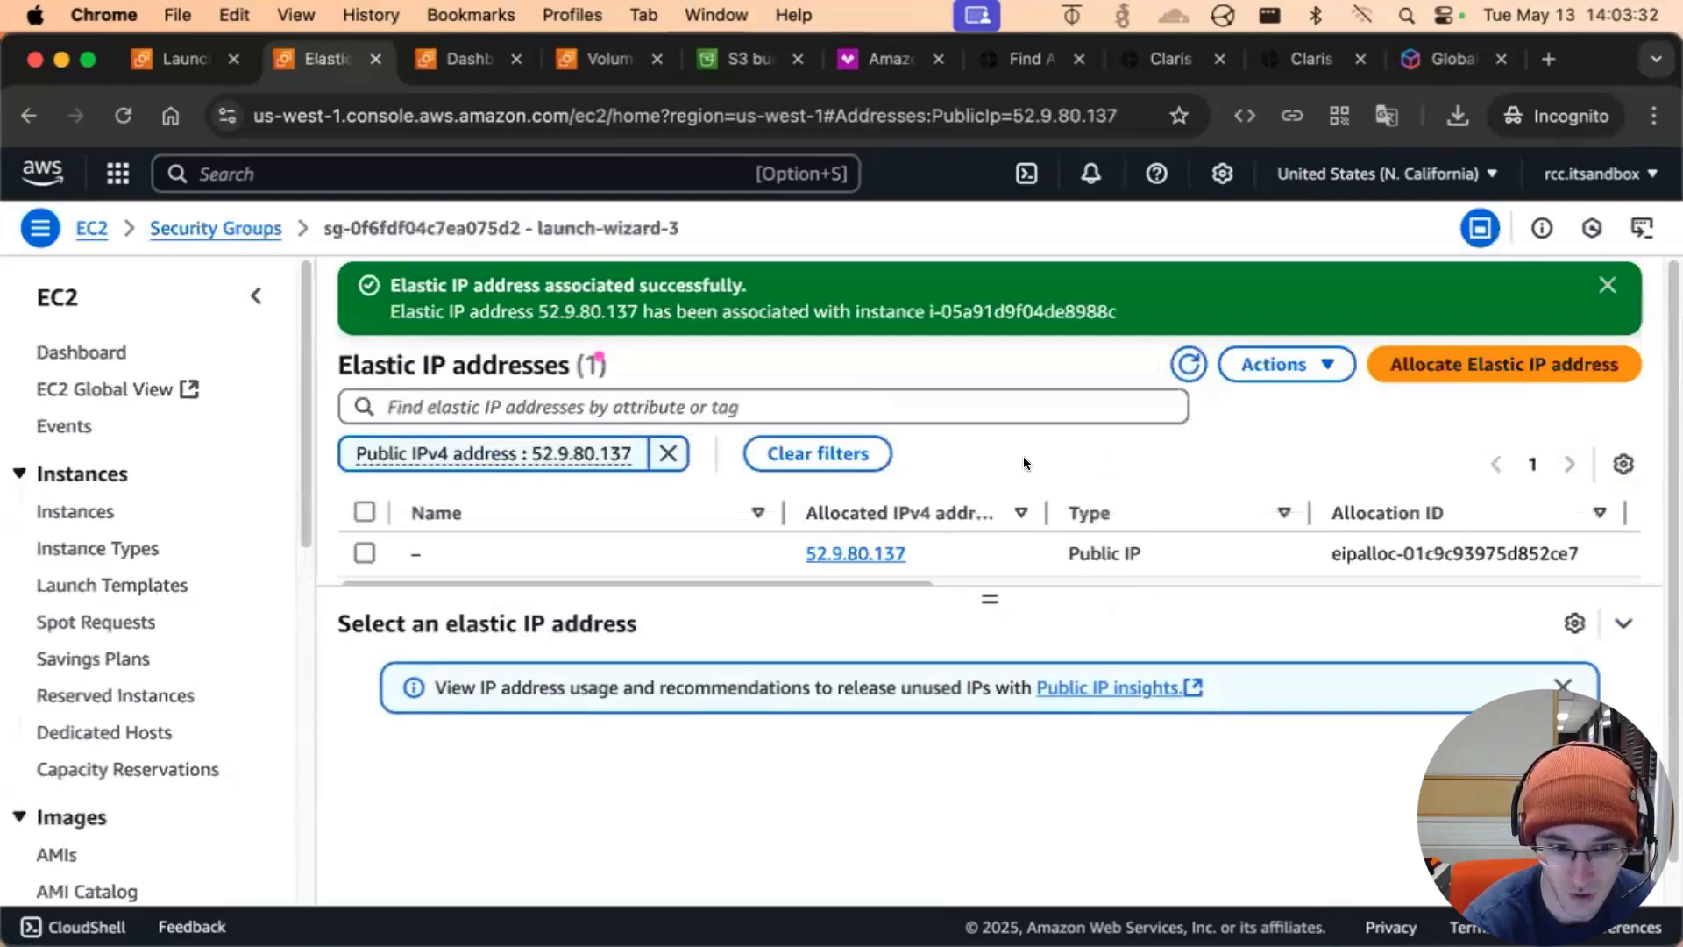
left_click_drag(751, 582, 768, 580)
scroll(769, 581, "right", 10)
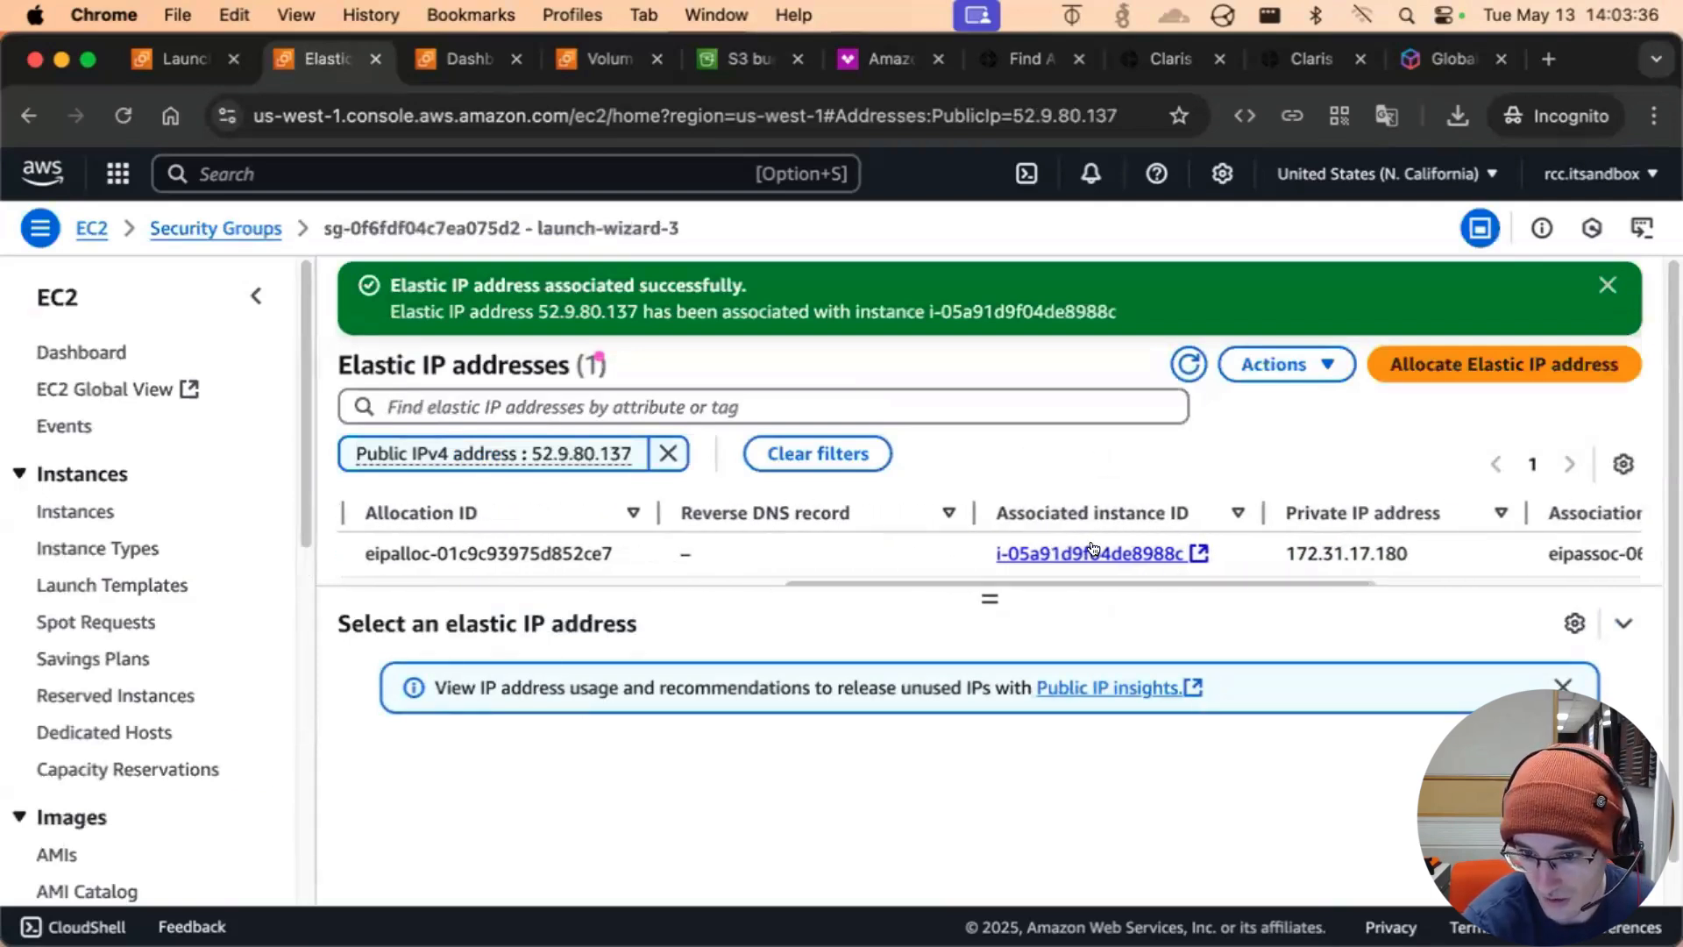
Return to the instance launch results page and look through the launch log and suggested next steps
left_click(197, 59)
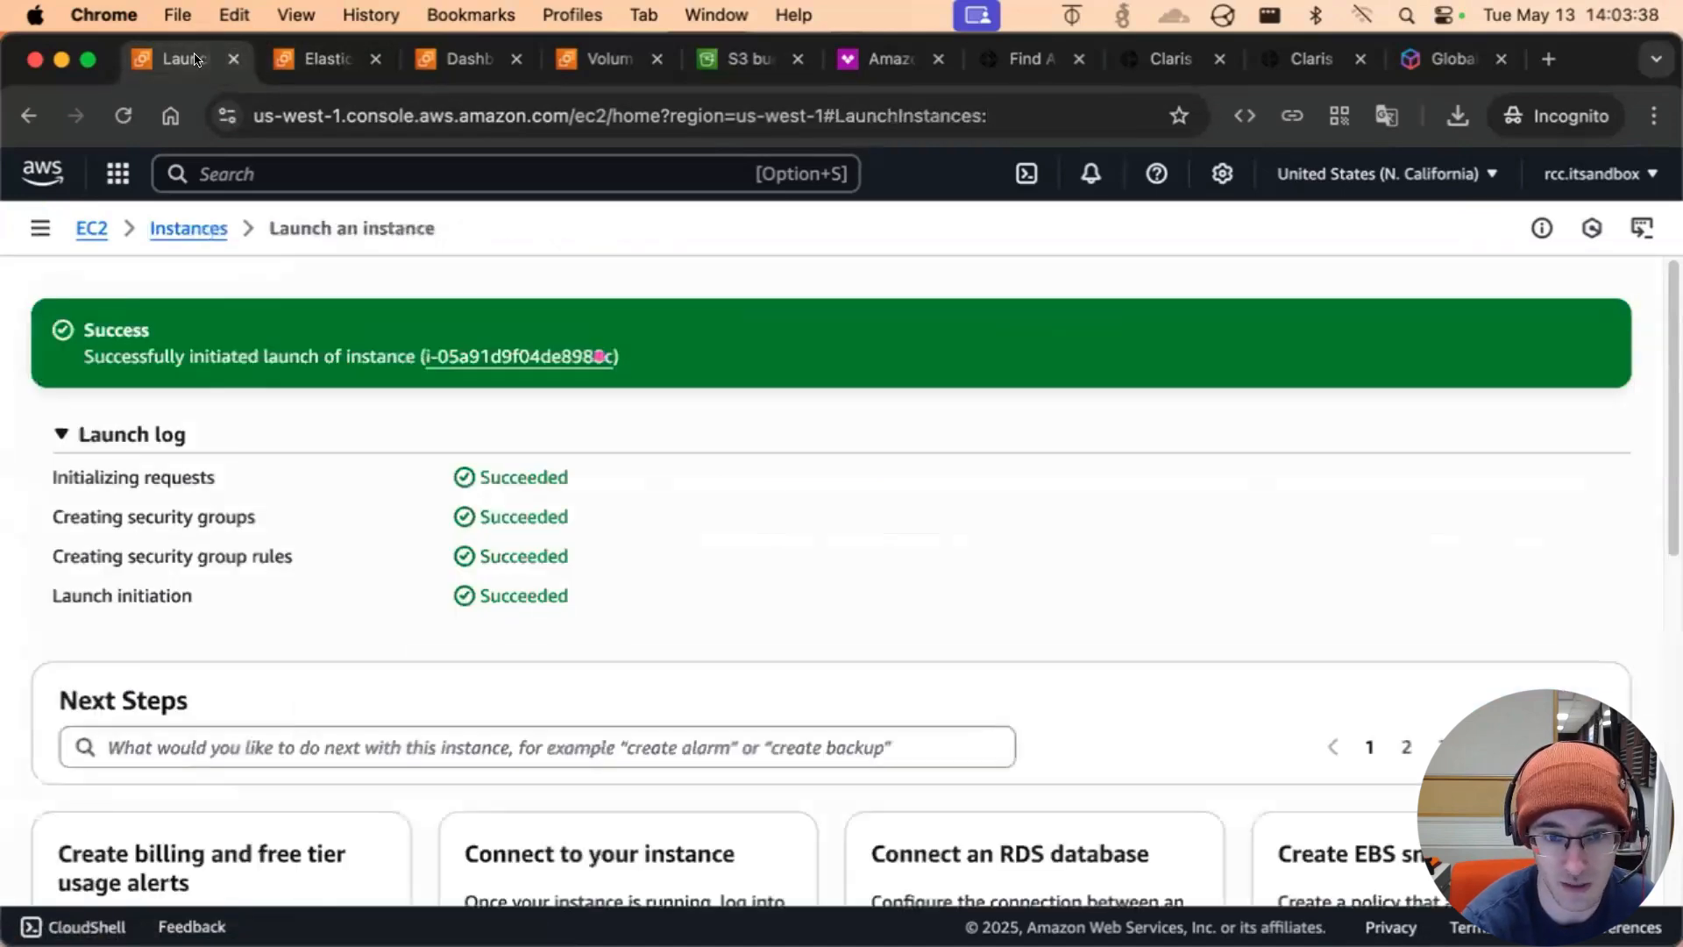
scroll(870, 493, "down", 8)
scroll(782, 466, "up", 8)
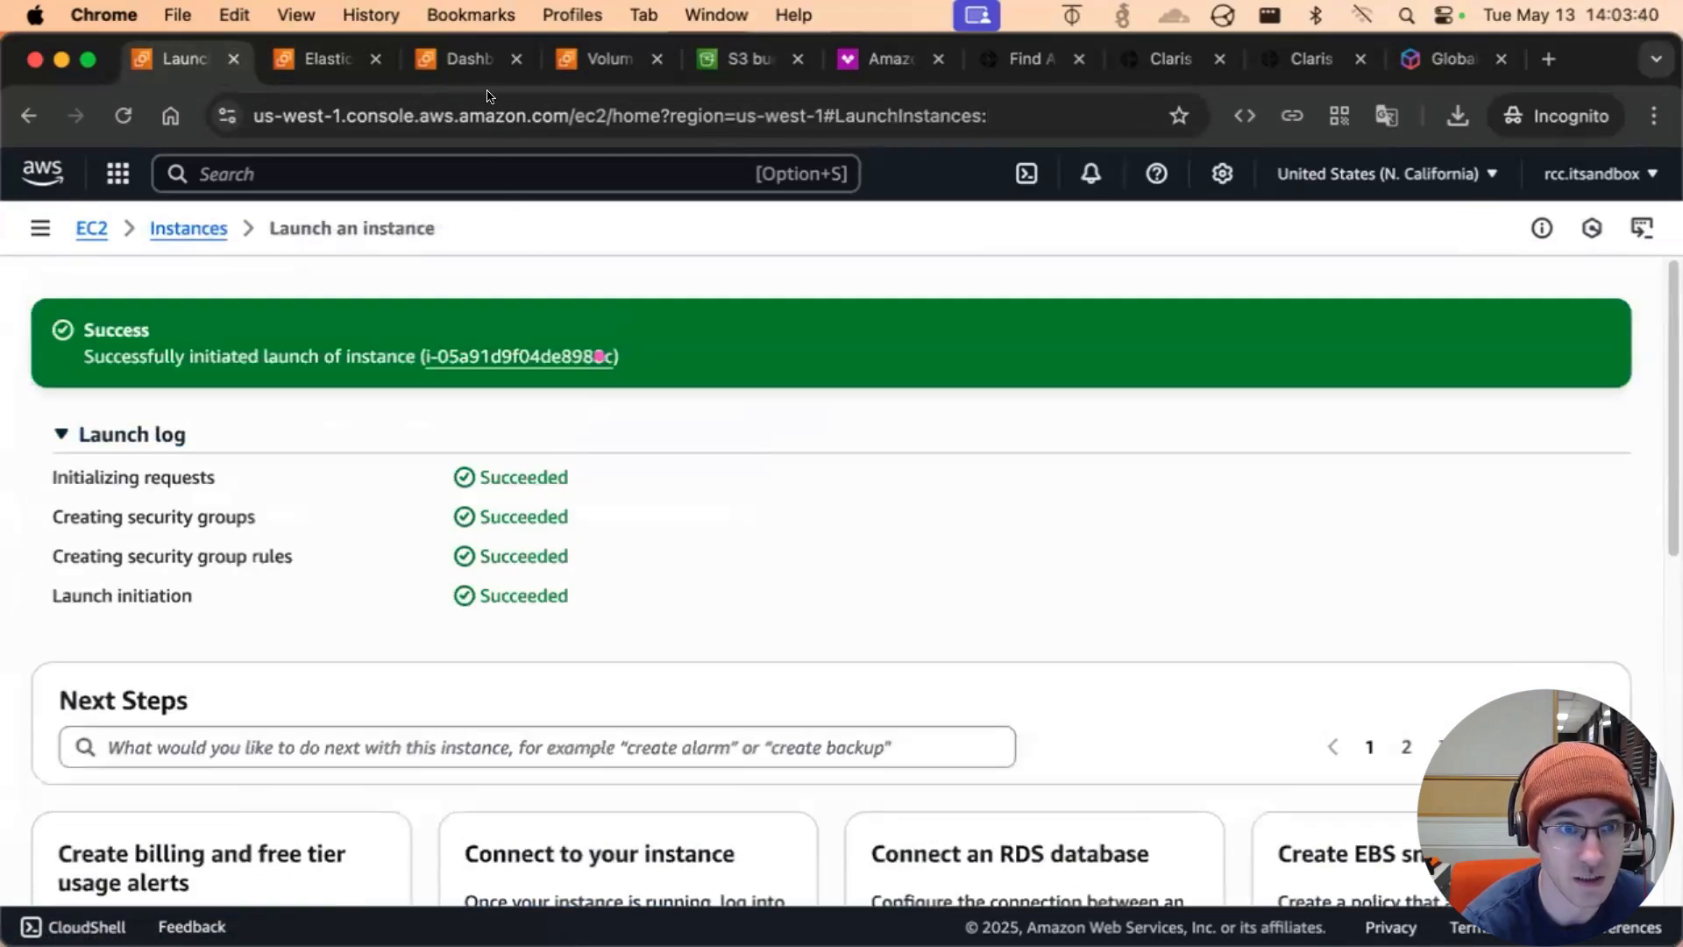
Open the newly launched instance from its launch success message and select RCC FileMaker Server to show its details
left_click(466, 59)
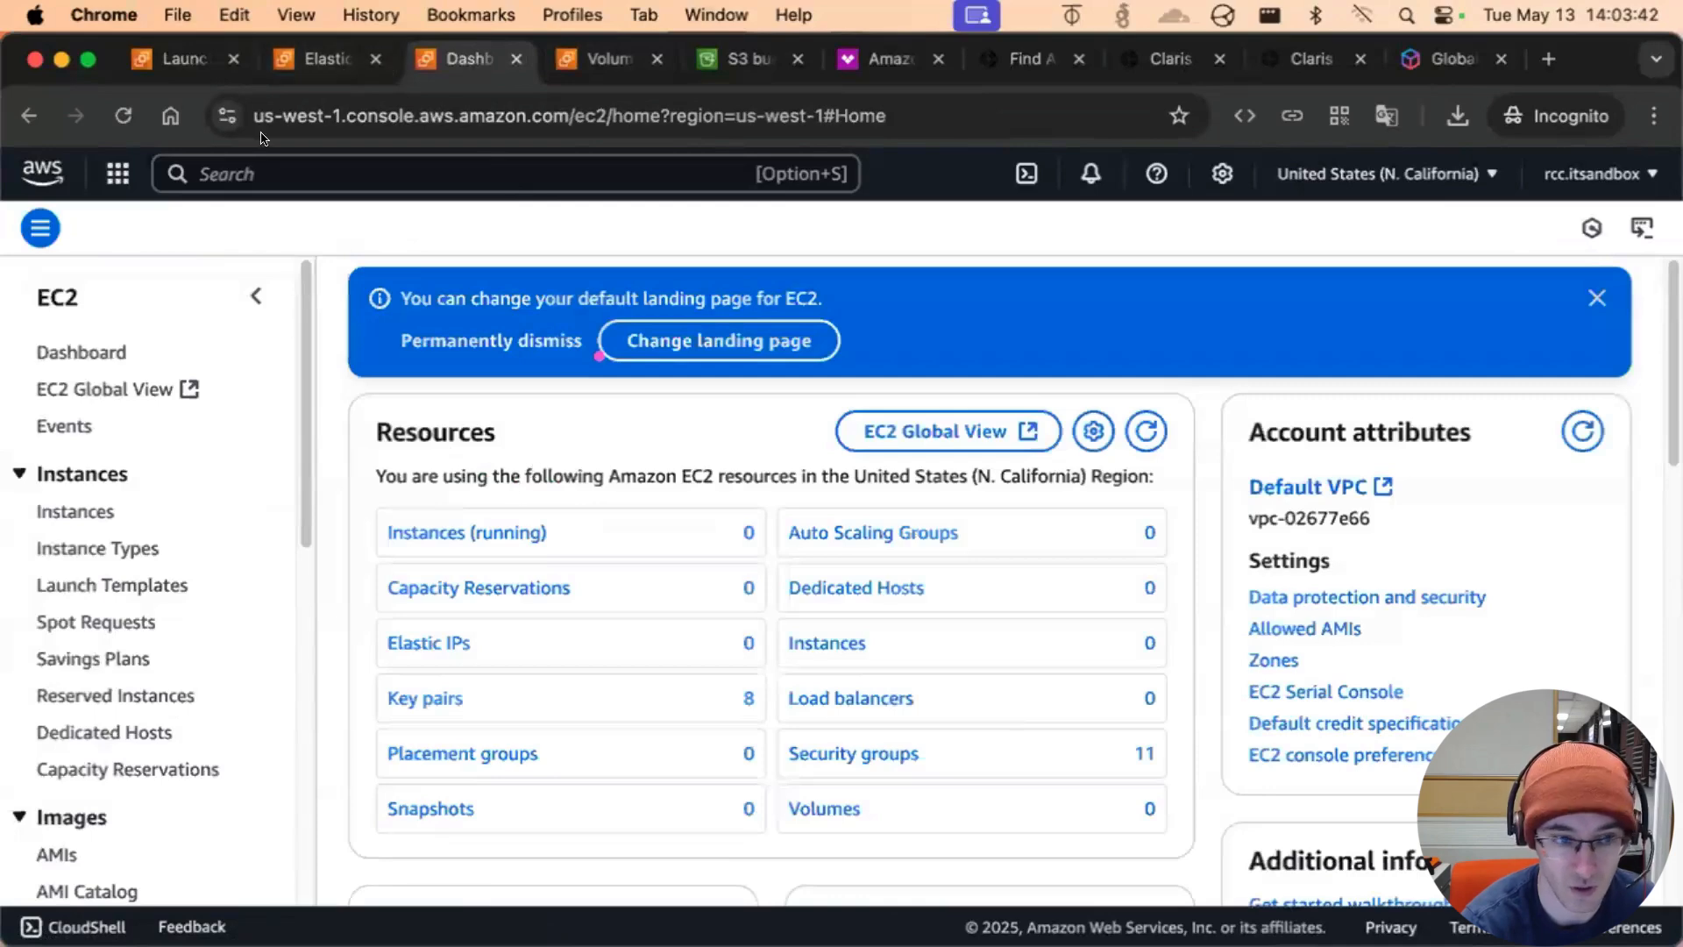
left_click(185, 58)
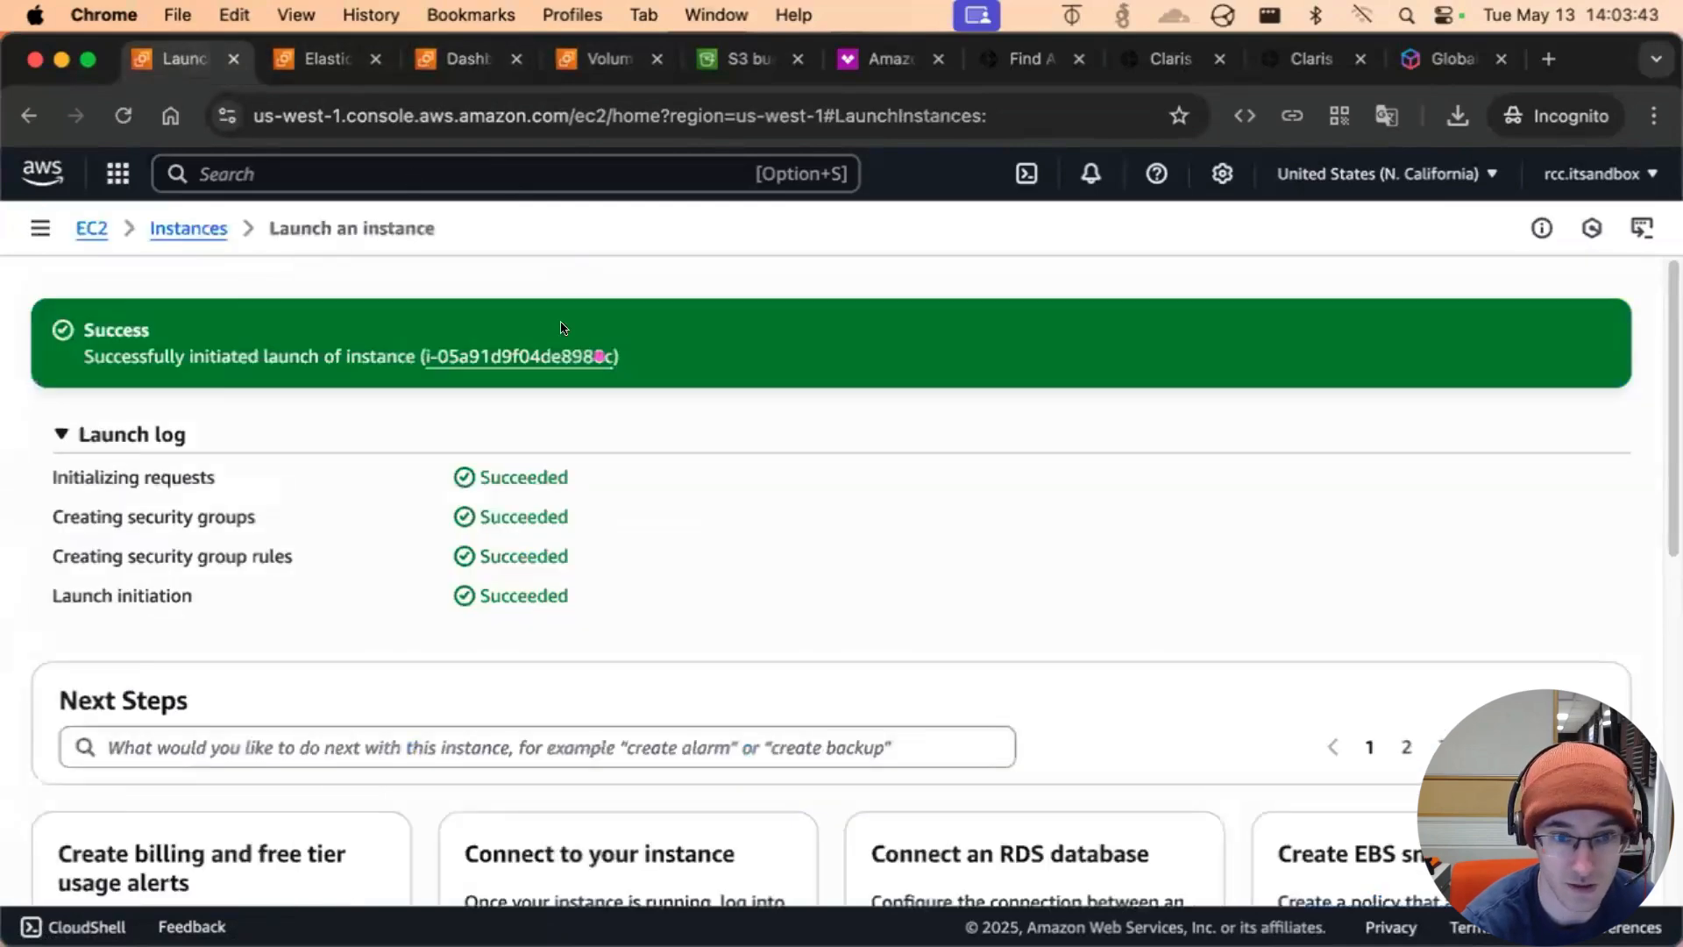
left_click(526, 358)
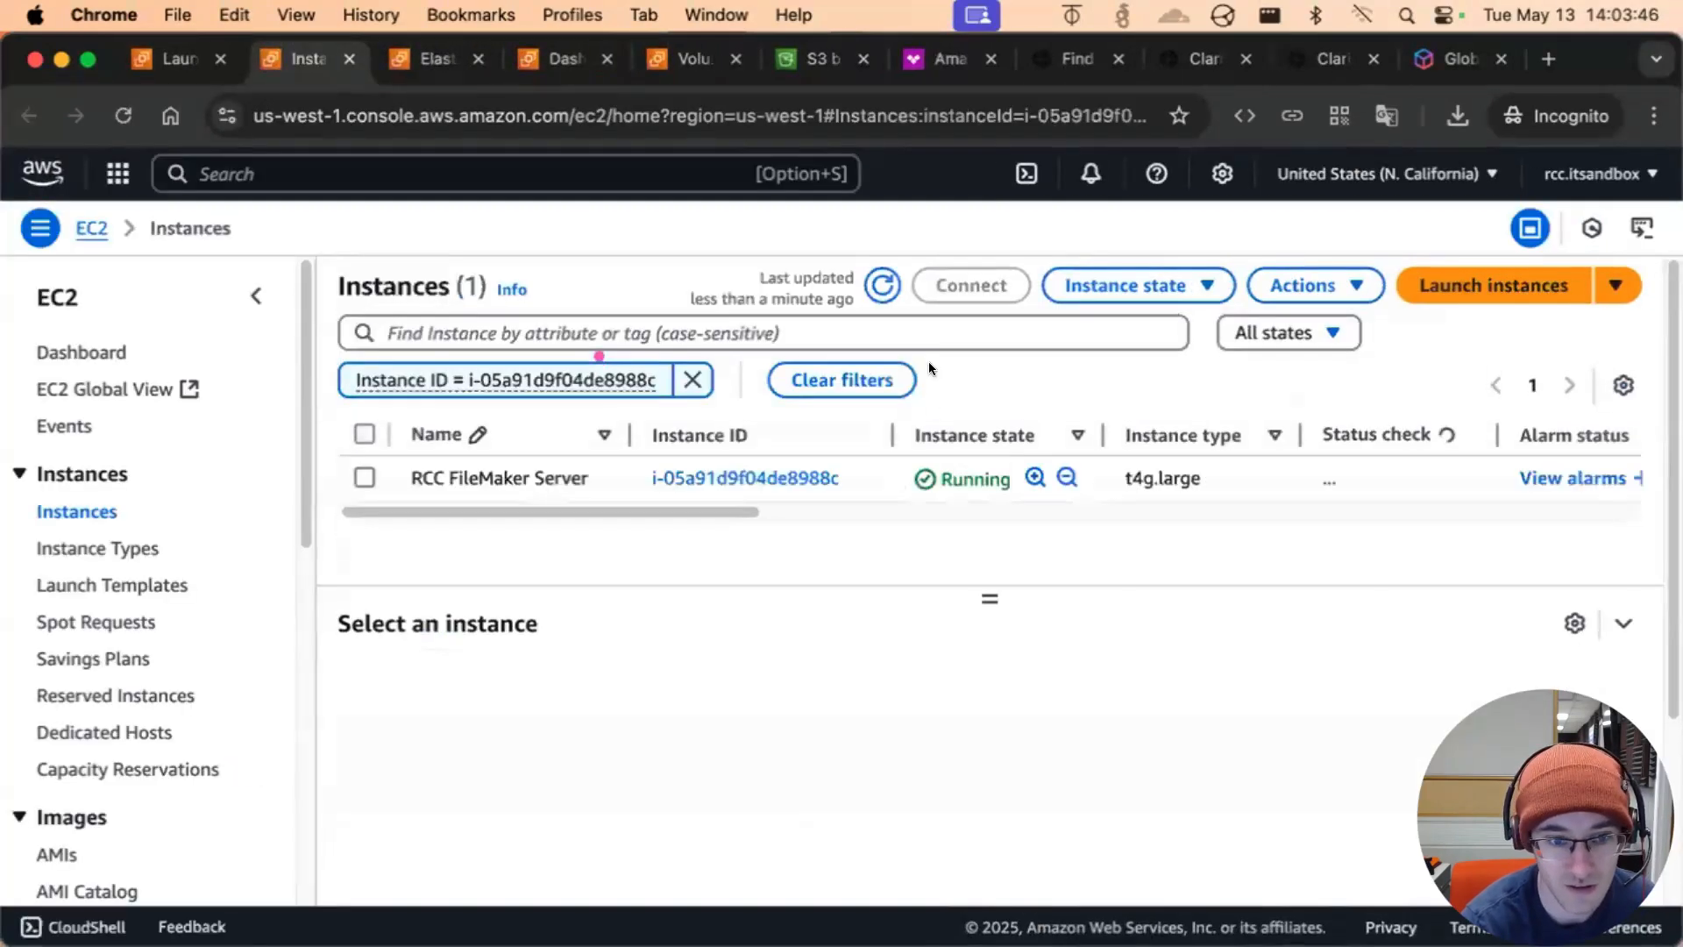
left_click(601, 480)
Compare the public IPv4 address and Elastic IP columns of the RCC FileMaker Server instance
left_click_drag(605, 513, 1123, 512)
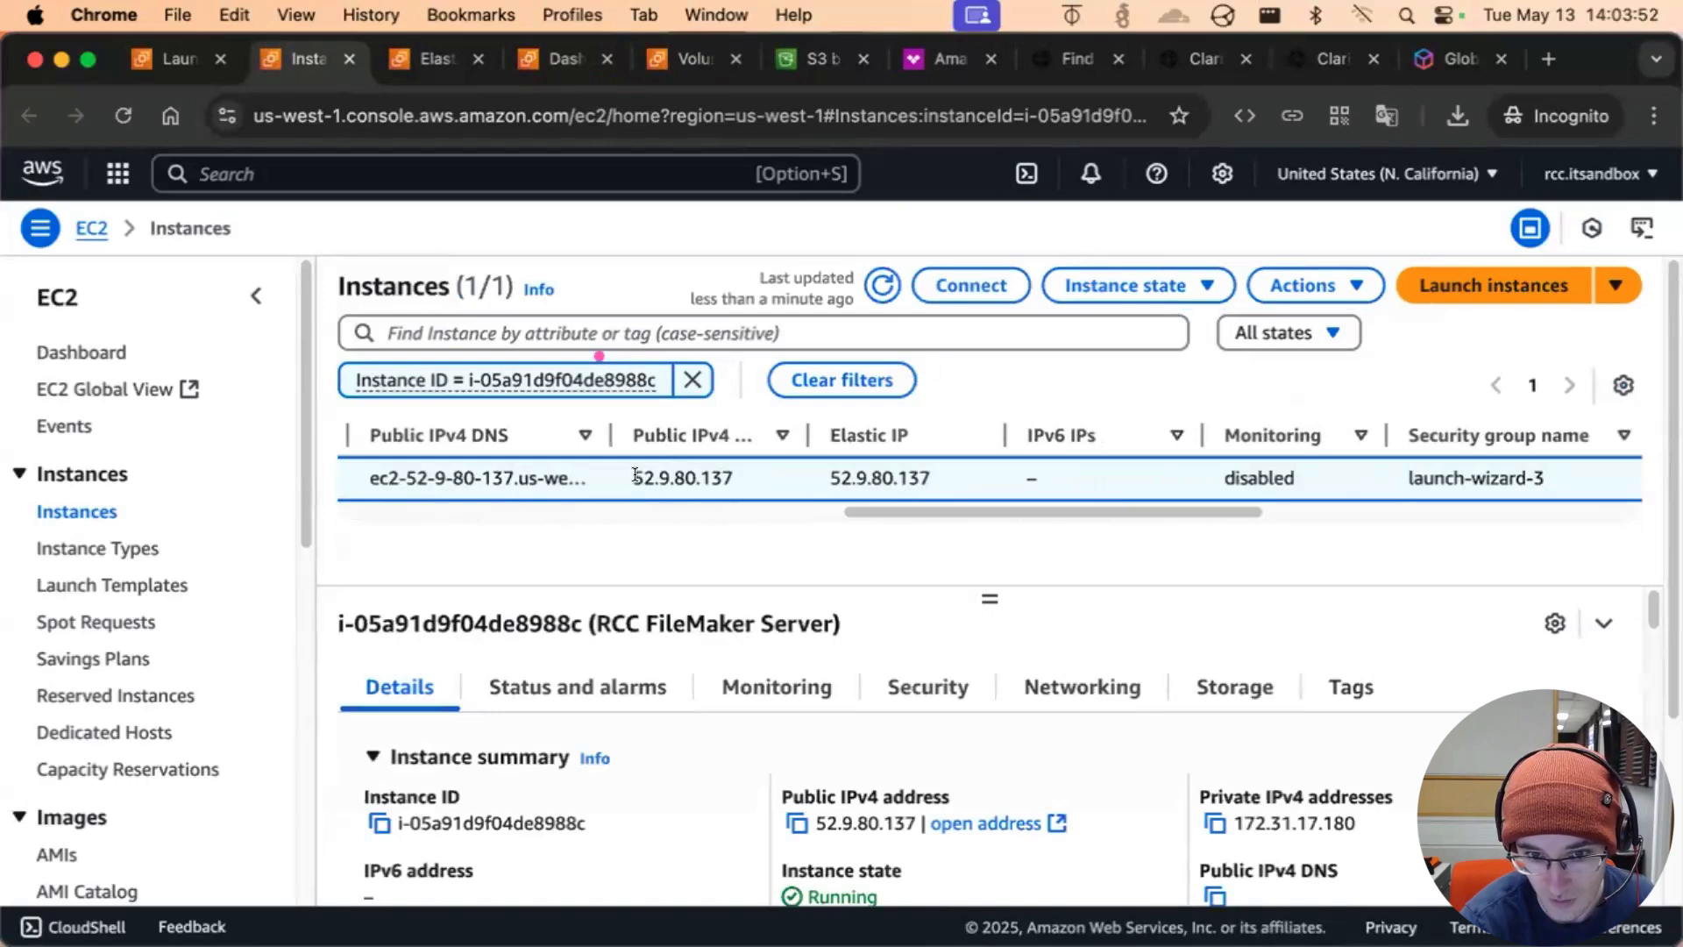
left_click_drag(636, 474, 744, 471)
left_click_drag(935, 472, 828, 473)
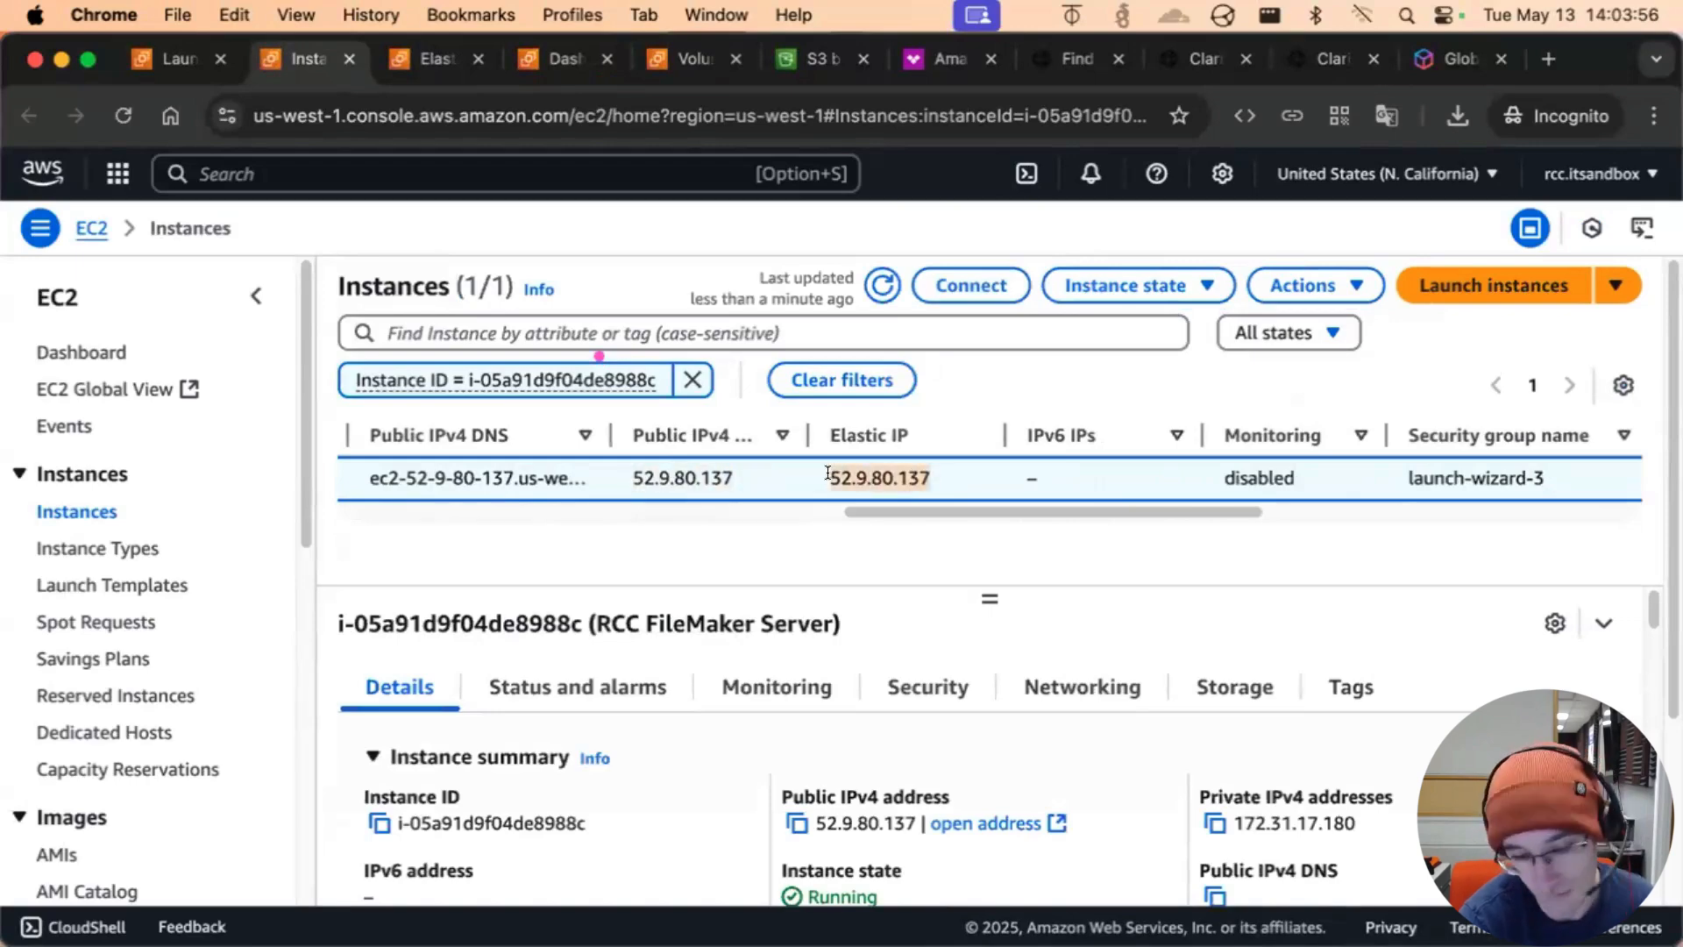
left_click(856, 473)
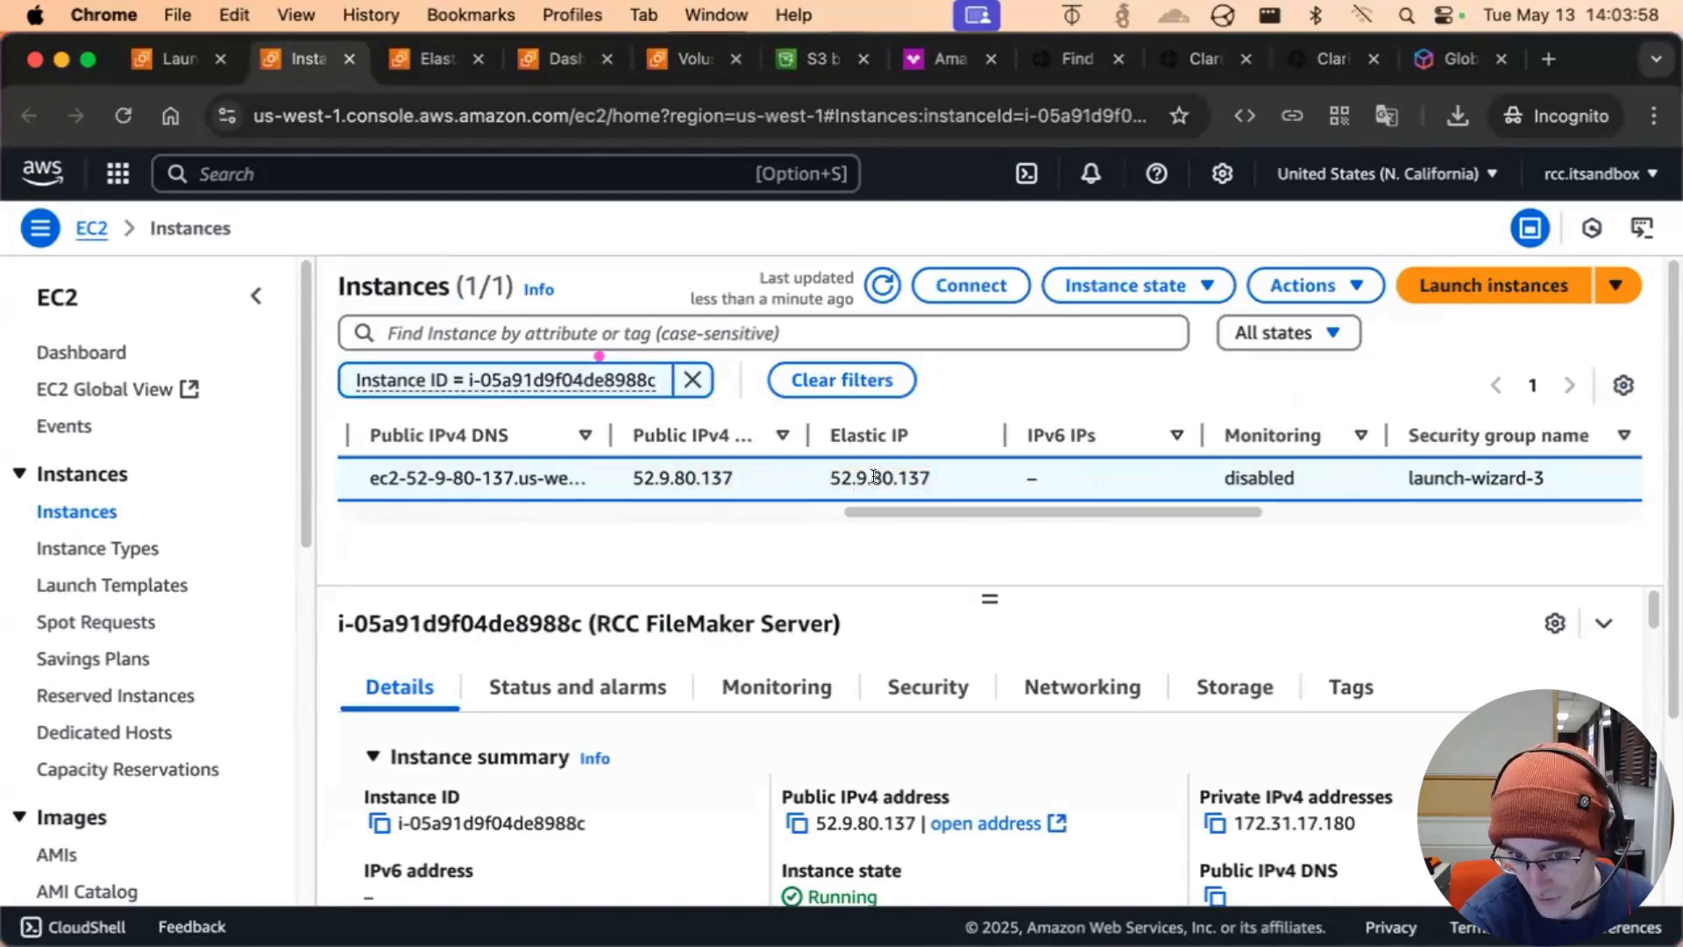
left_click_drag(918, 508, 814, 507)
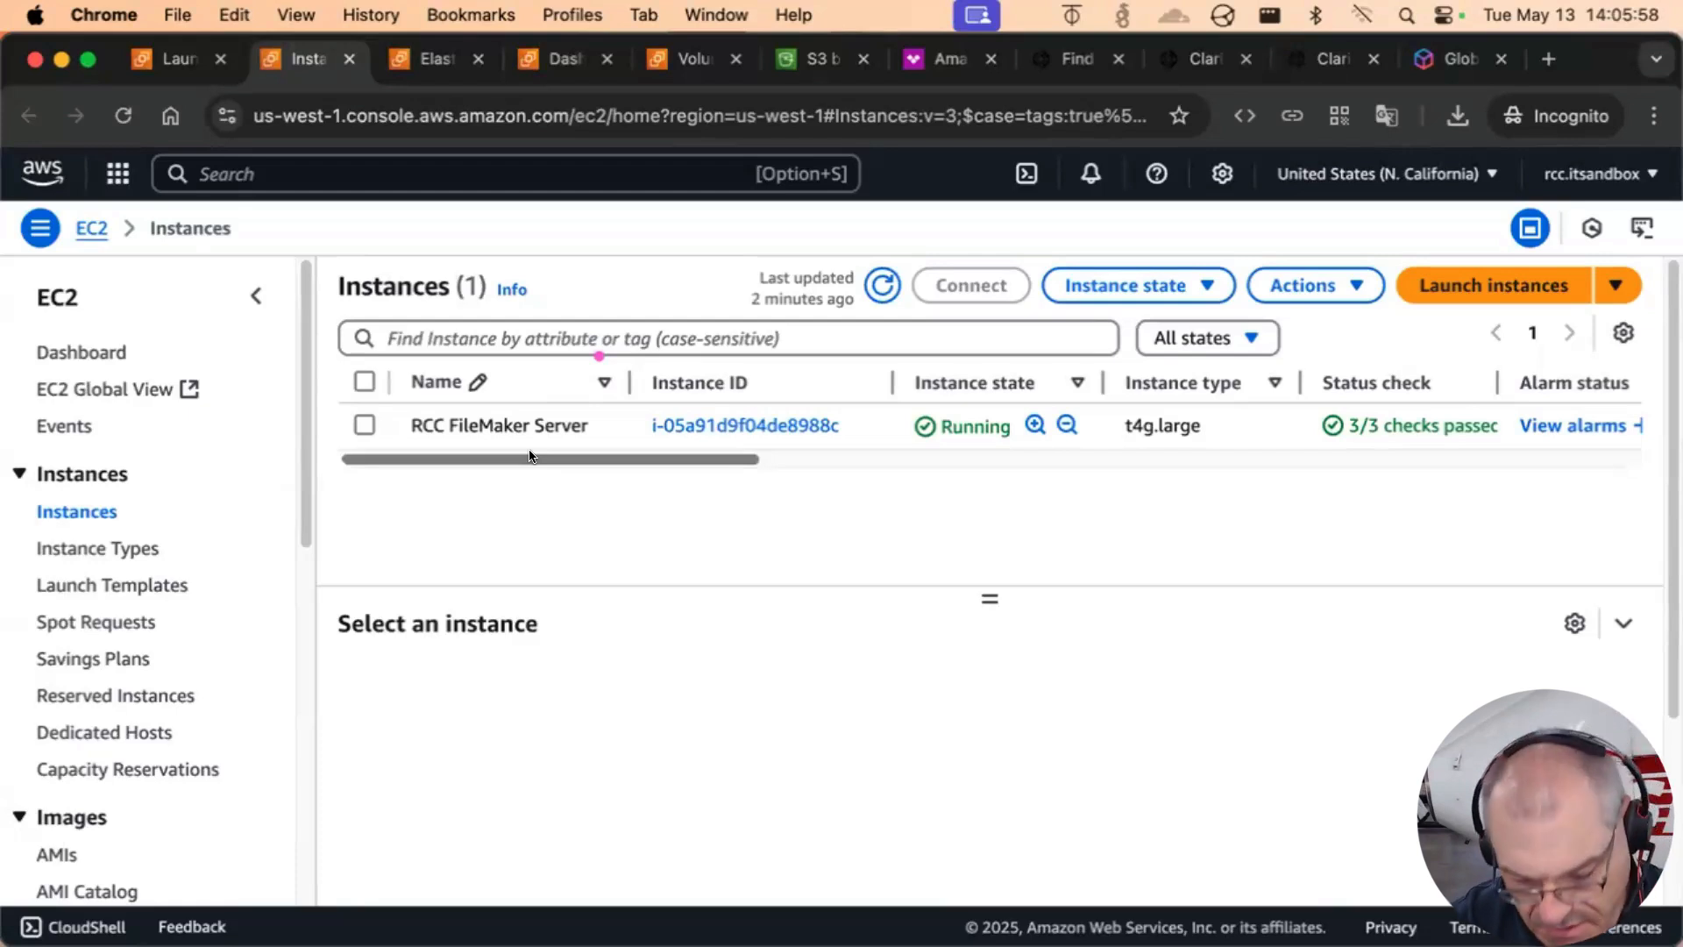
Search AWS services for route53, open Route 53's getting-started page and choose Configure health checks as the starting point
left_click(432, 178)
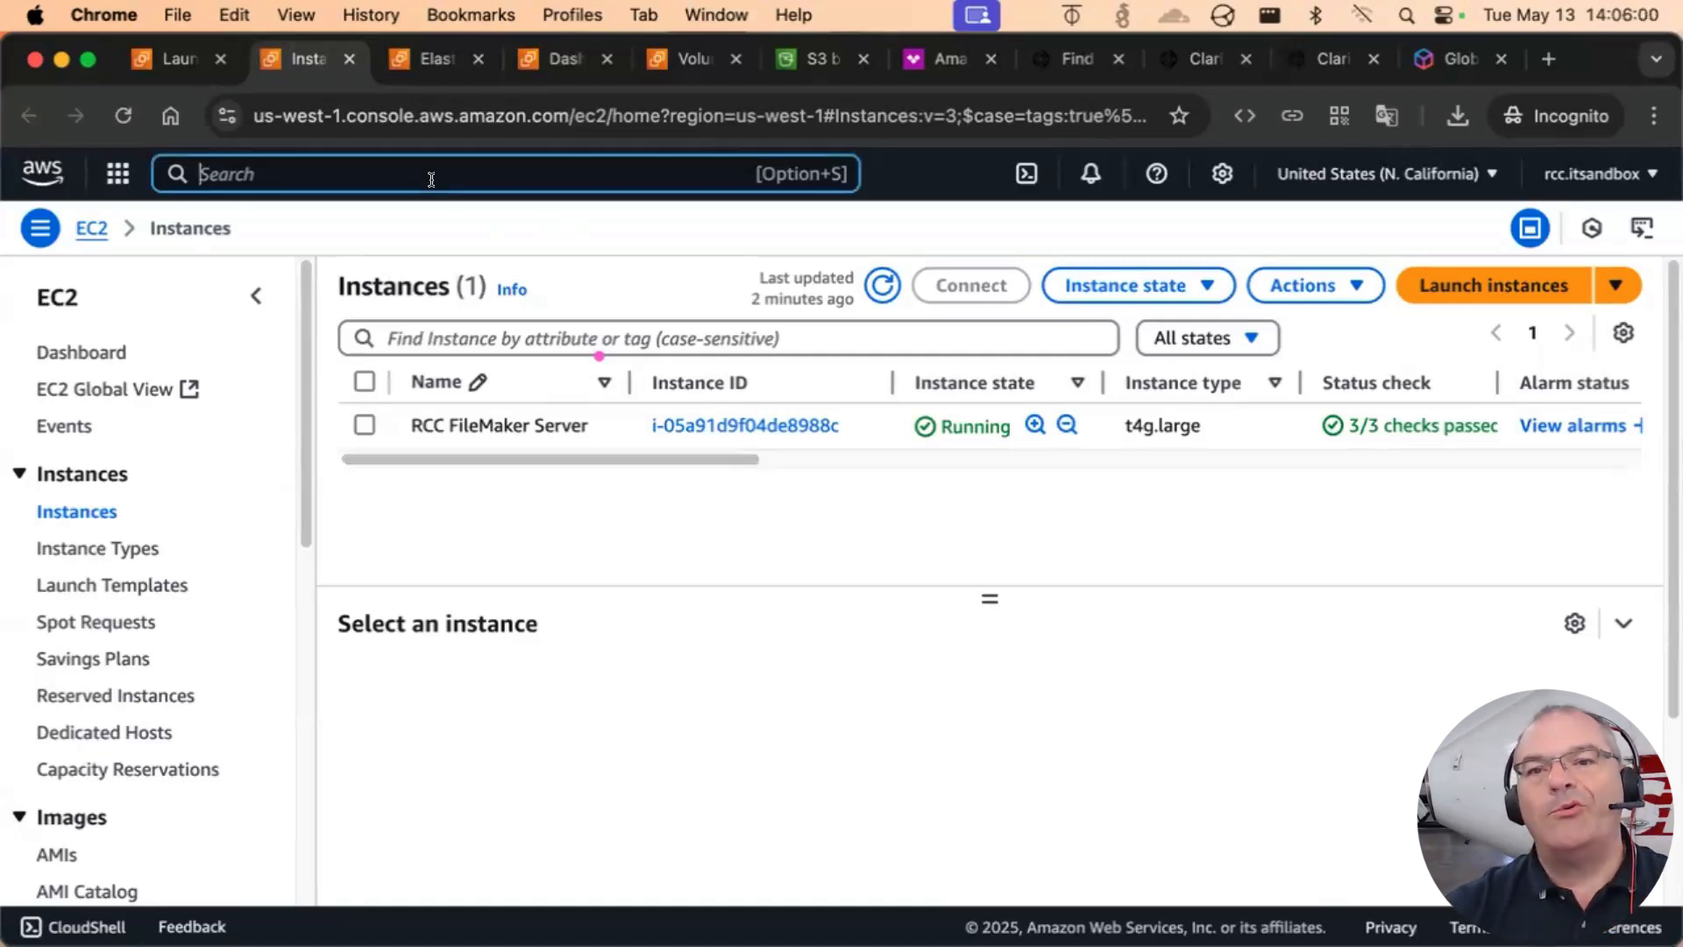
type("route53")
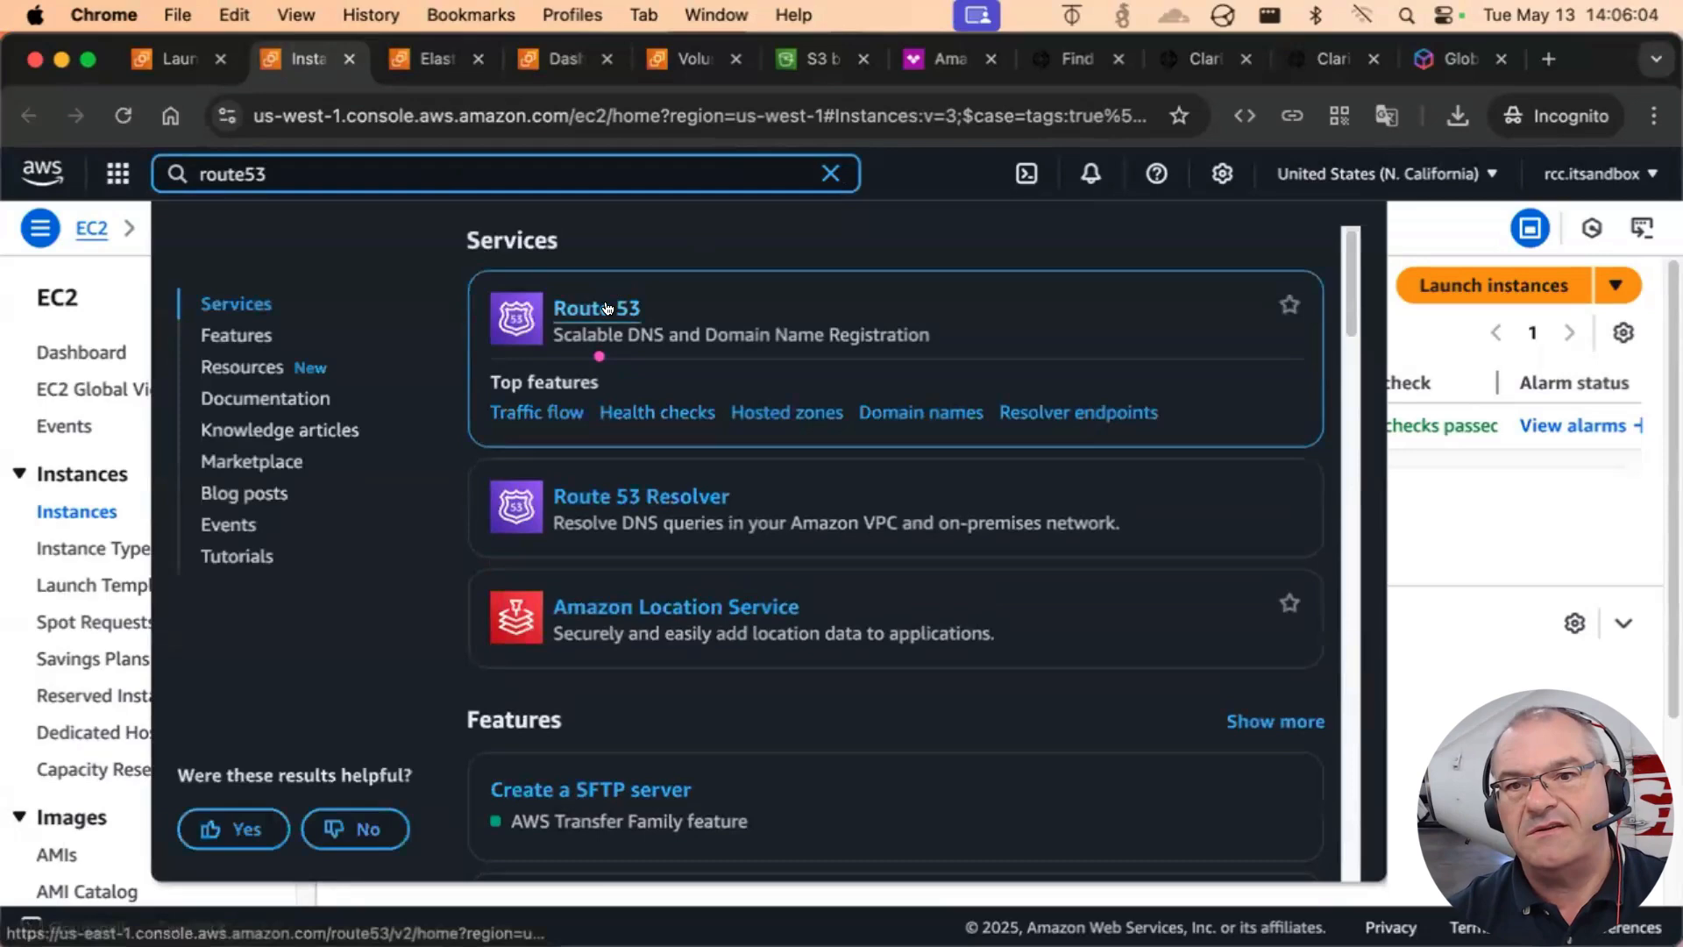
left_click(566, 305)
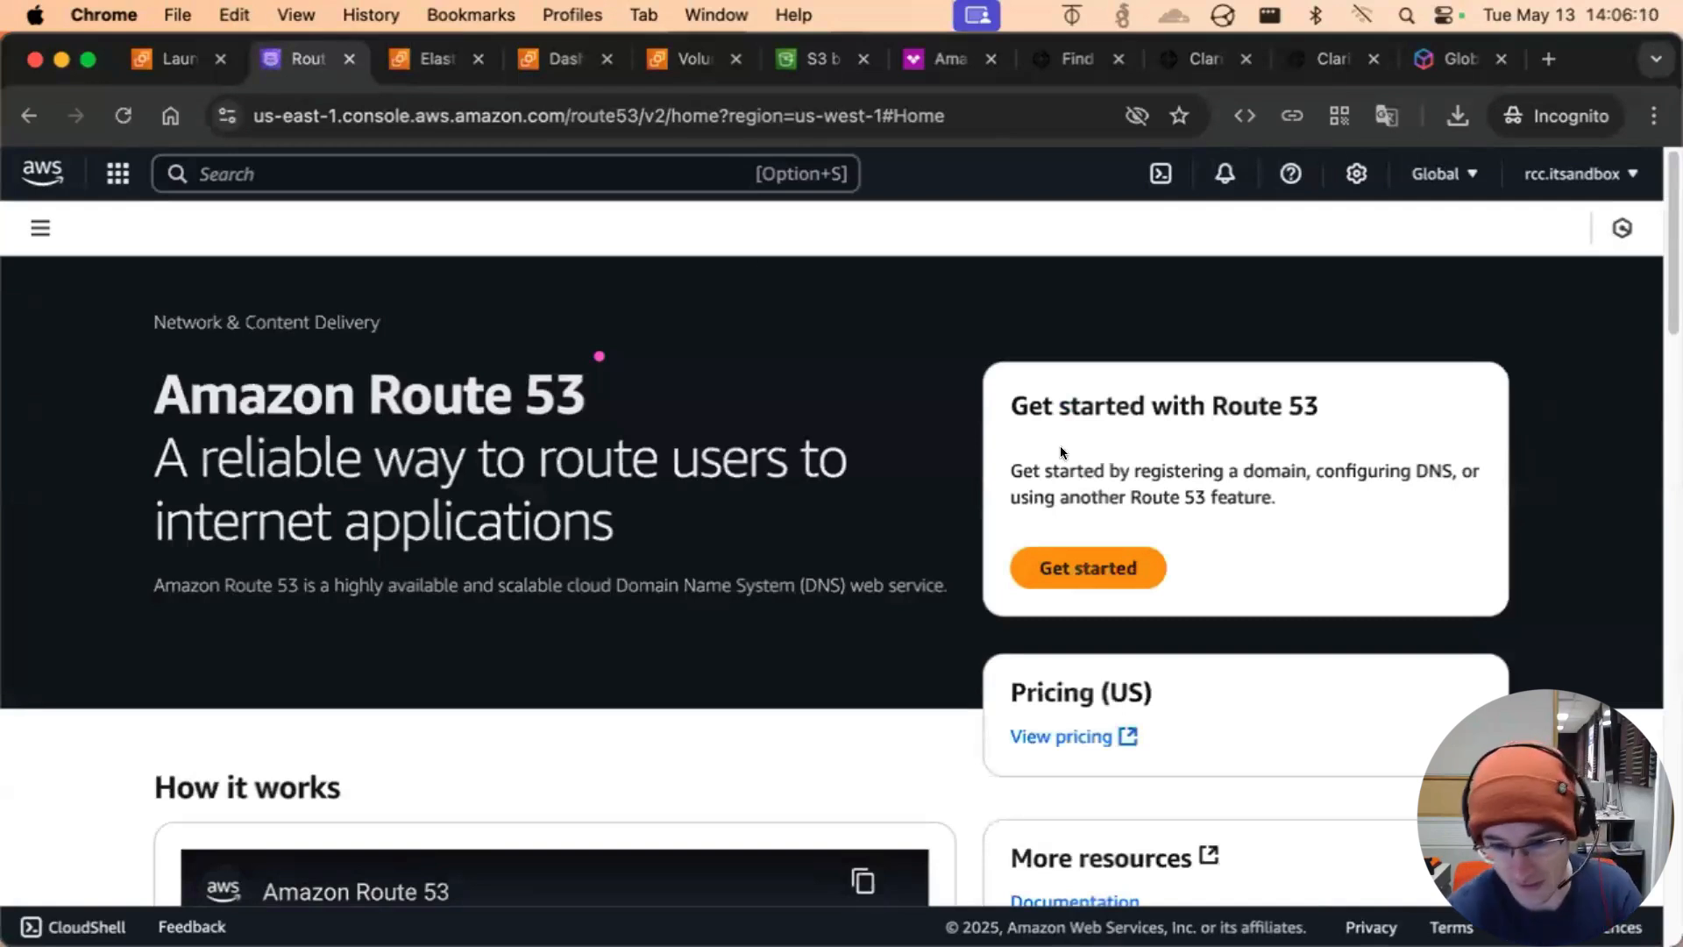
left_click(1088, 568)
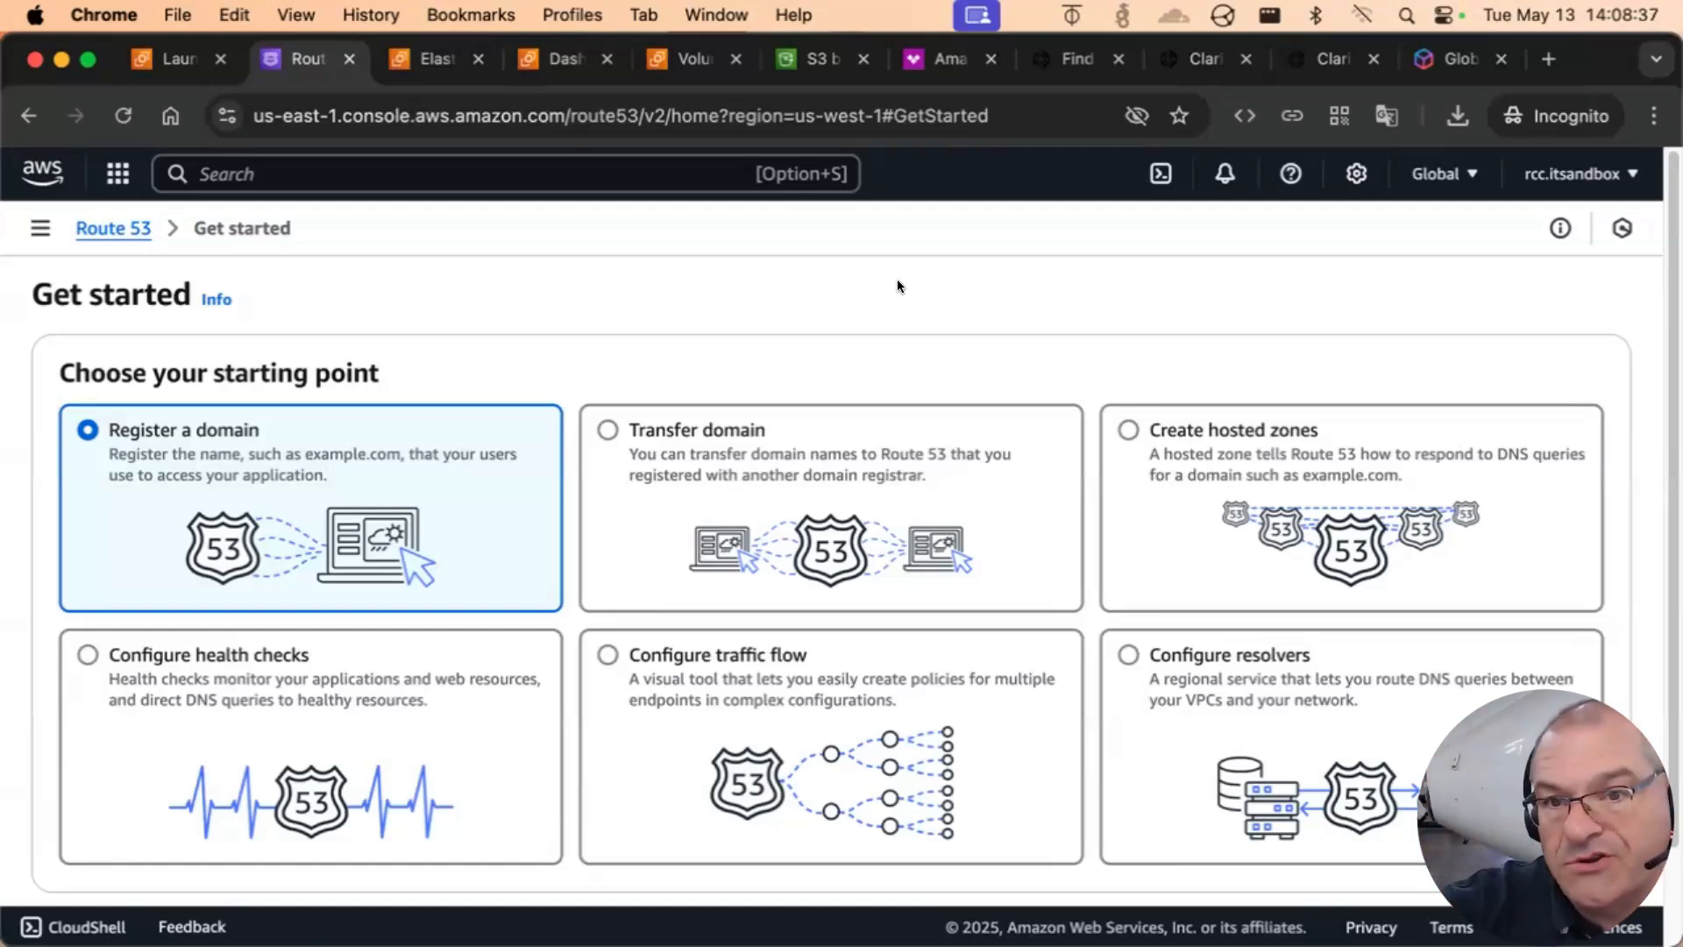
left_click(151, 679)
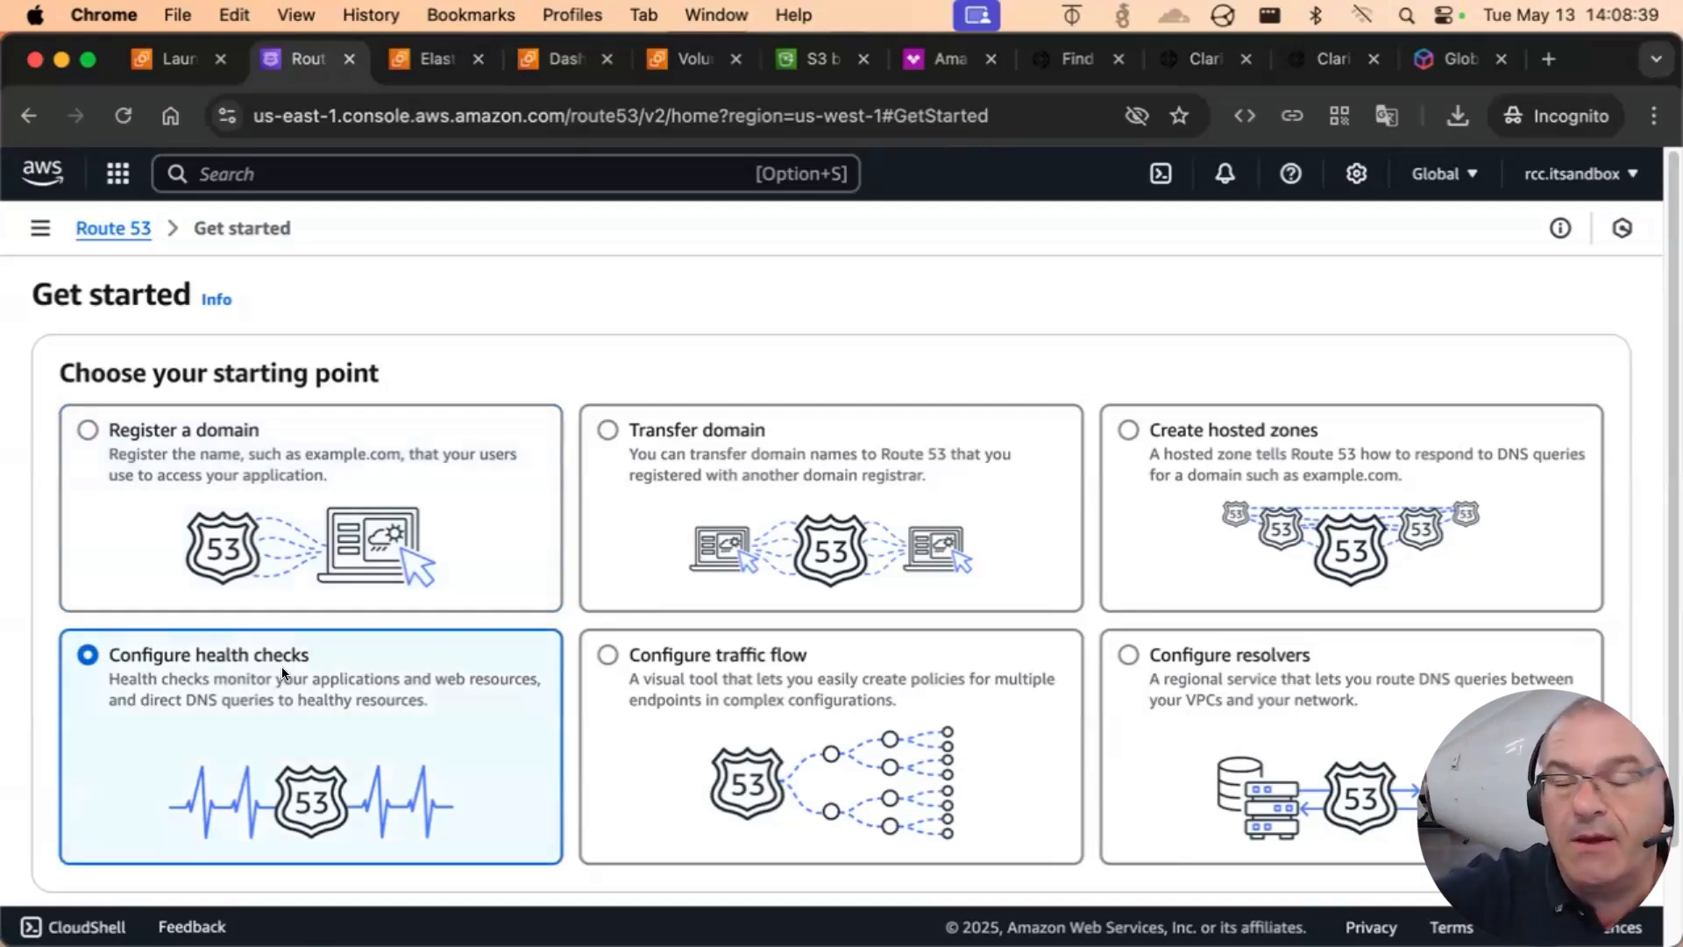